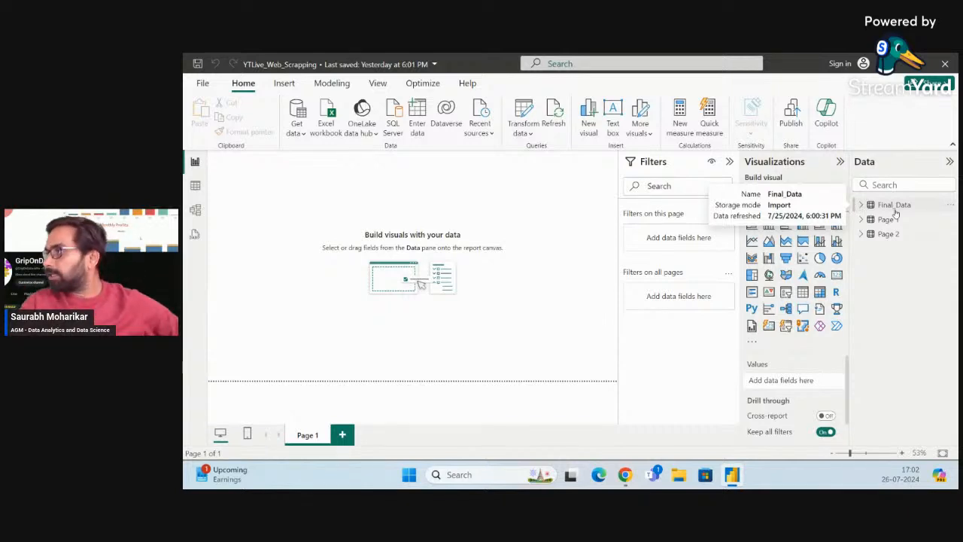
Review every column of the Final_Data table in the table view, from Brand to # Reviews, and return to the report view
left_click(894, 210)
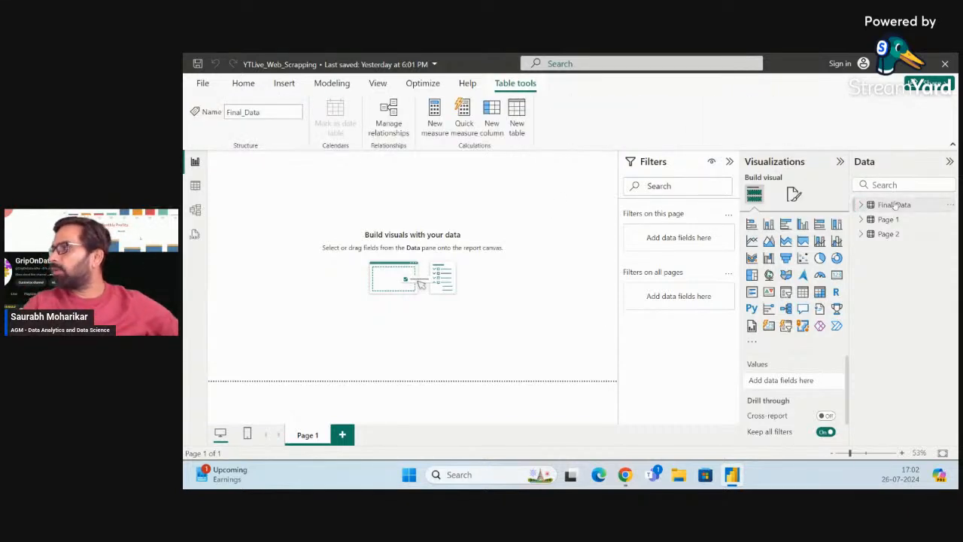
left_click(195, 185)
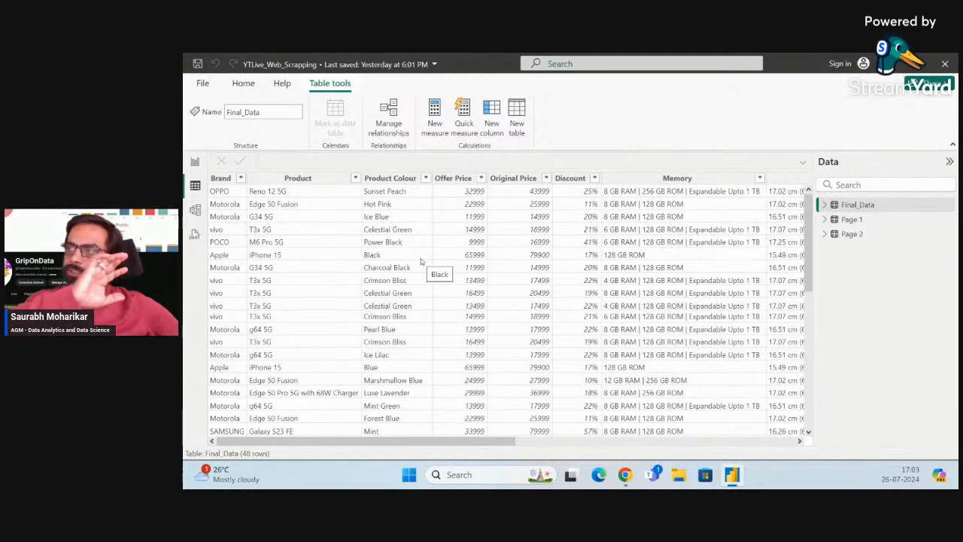
scroll(660, 242, "right", 4)
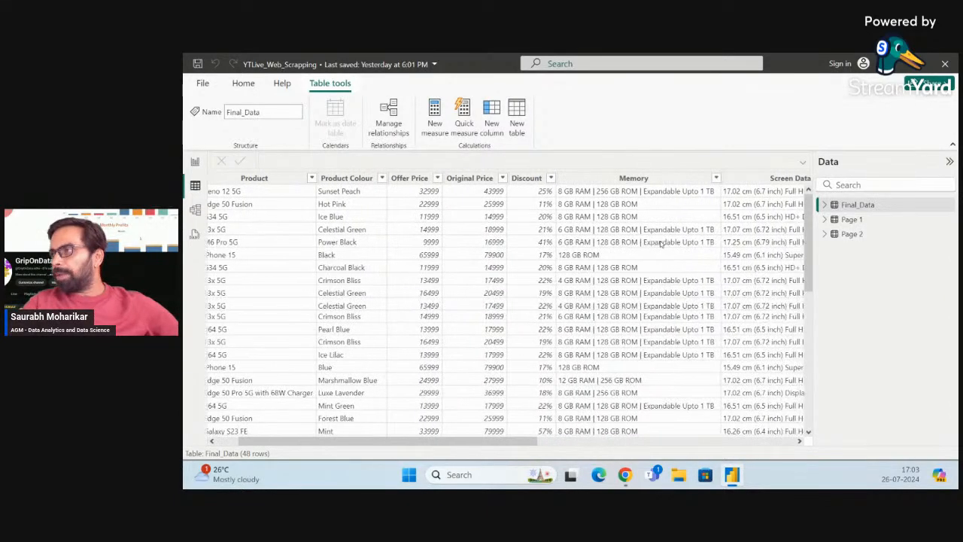
scroll(660, 242, "right", 5)
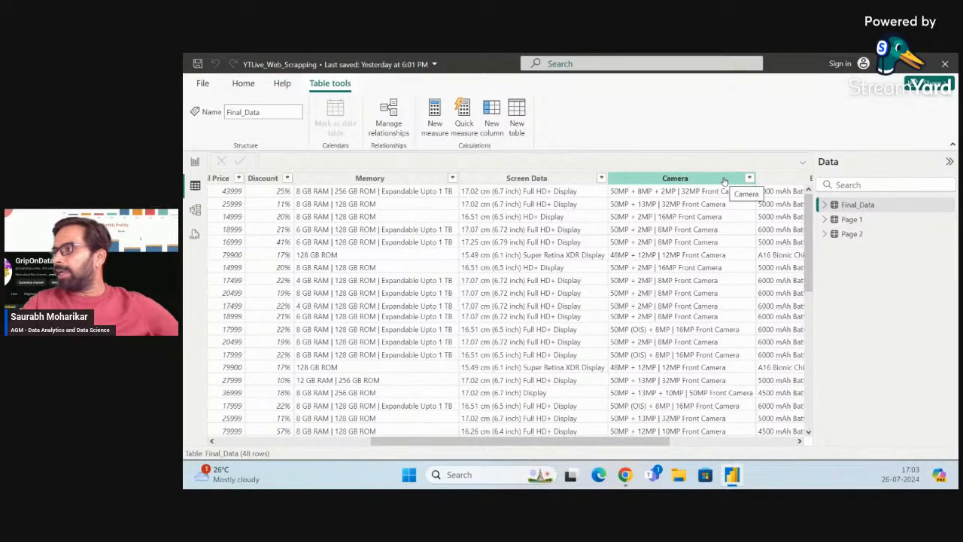
scroll(654, 338, "right", 4)
scroll(653, 338, "right", 3)
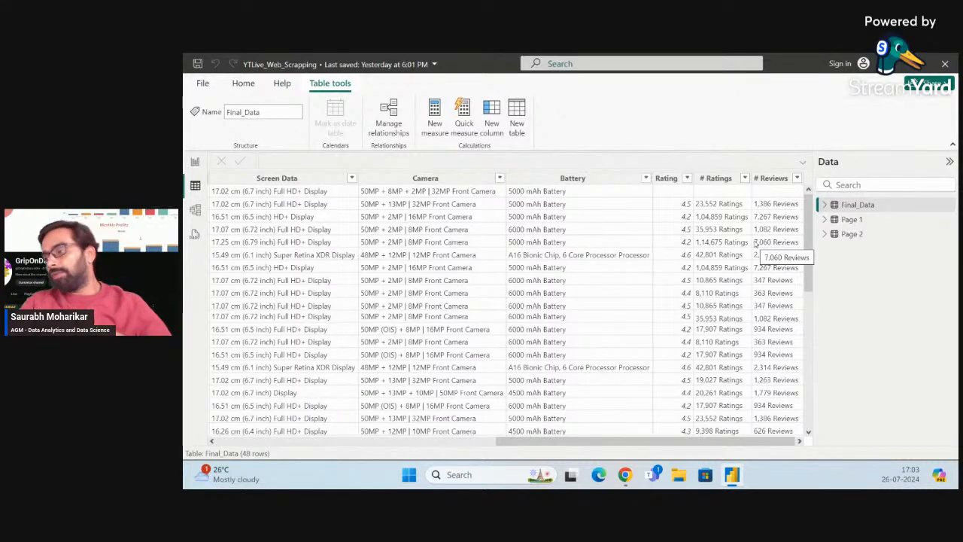
scroll(574, 342, "left", 10)
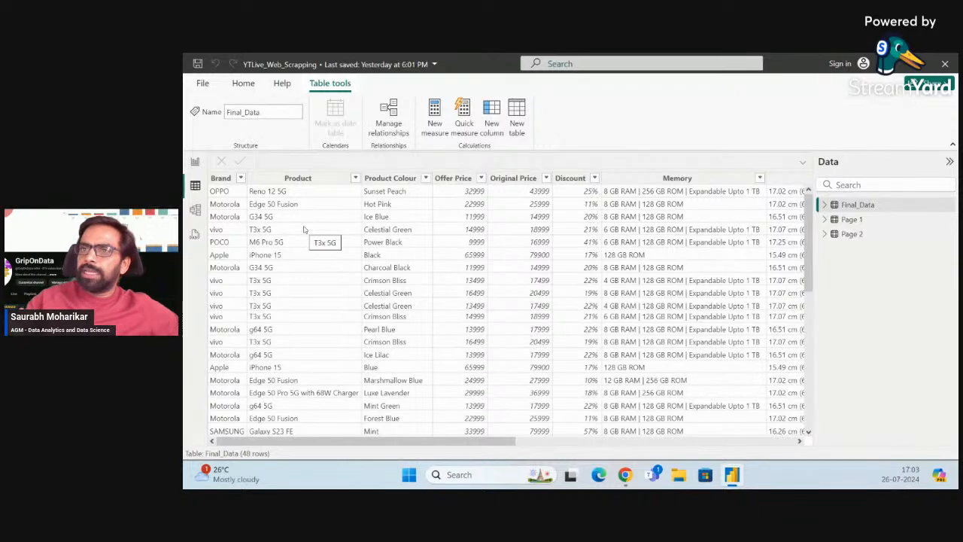
left_click(195, 162)
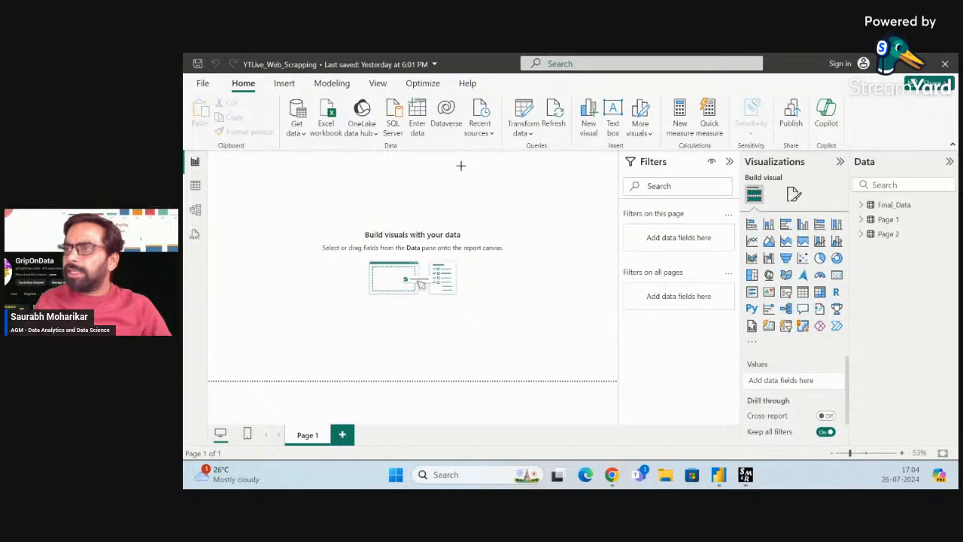
Annotate the empty report canvas with an arrow and the handwritten note "Flipkart (5G, Mobile)", and leave the drawing overlay
left_click_drag(459, 174, 474, 182)
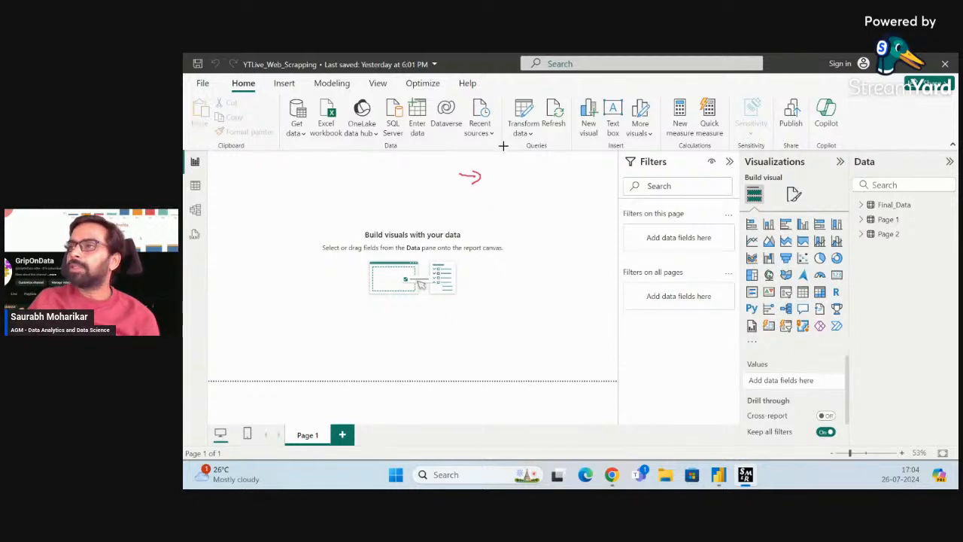
mouse_move(503, 167)
left_mouse_down()
mouse_move(494, 179)
mouse_move(525, 173)
mouse_move(537, 180)
mouse_move(543, 169)
mouse_move(562, 180)
mouse_move(571, 165)
mouse_move(576, 173)
mouse_move(537, 221)
mouse_move(565, 200)
mouse_move(598, 194)
mouse_move(625, 204)
left_mouse_up()
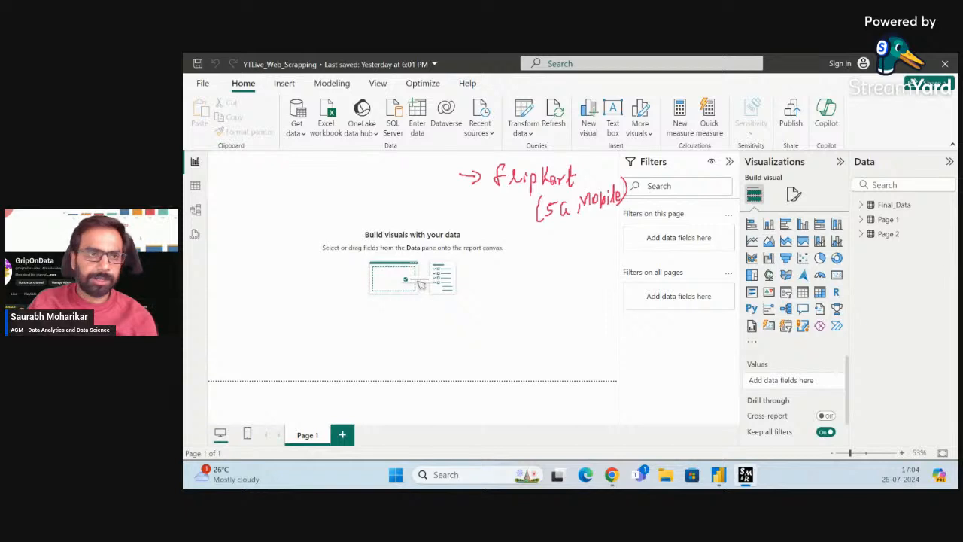
key("e")
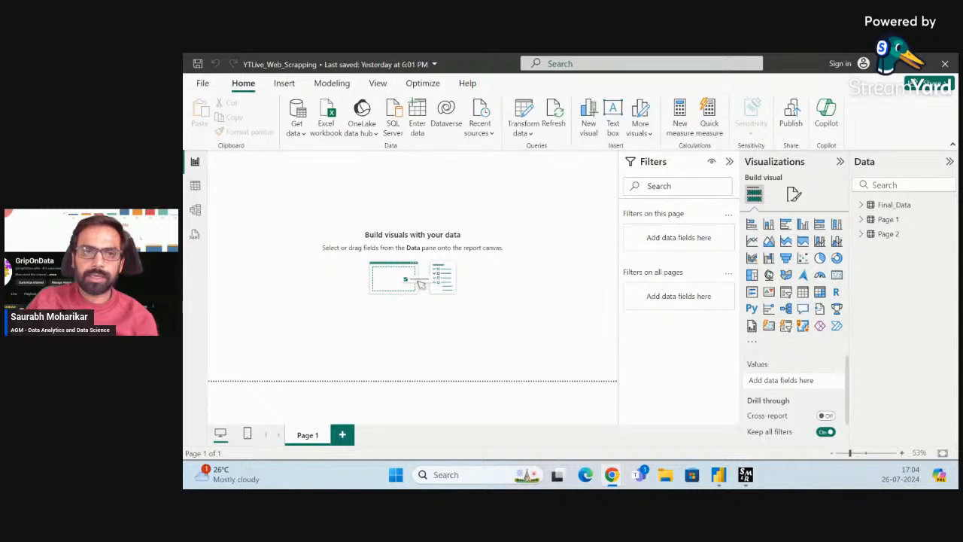
Switch to Chrome, search for flipkart, open the Flipkart website and close the search results page
left_click(611, 474)
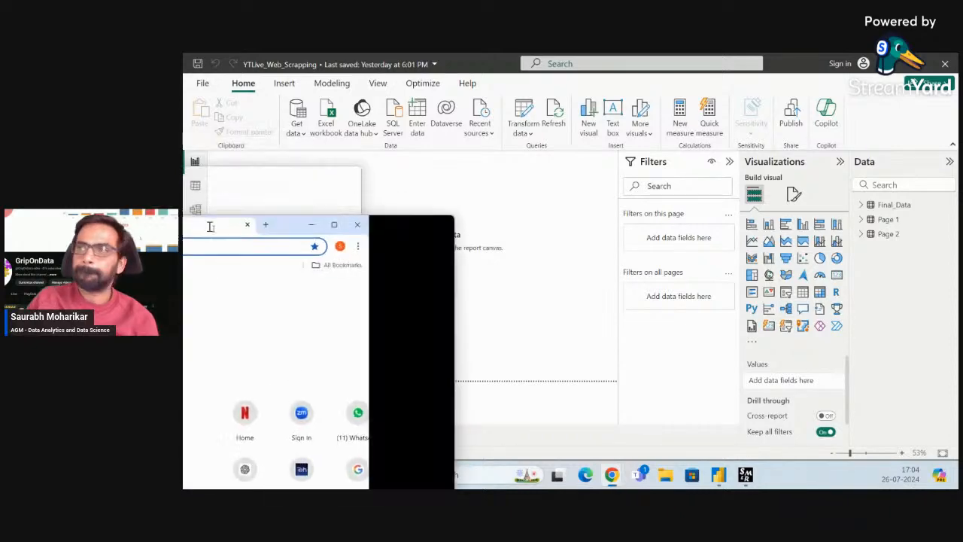
left_click(577, 194)
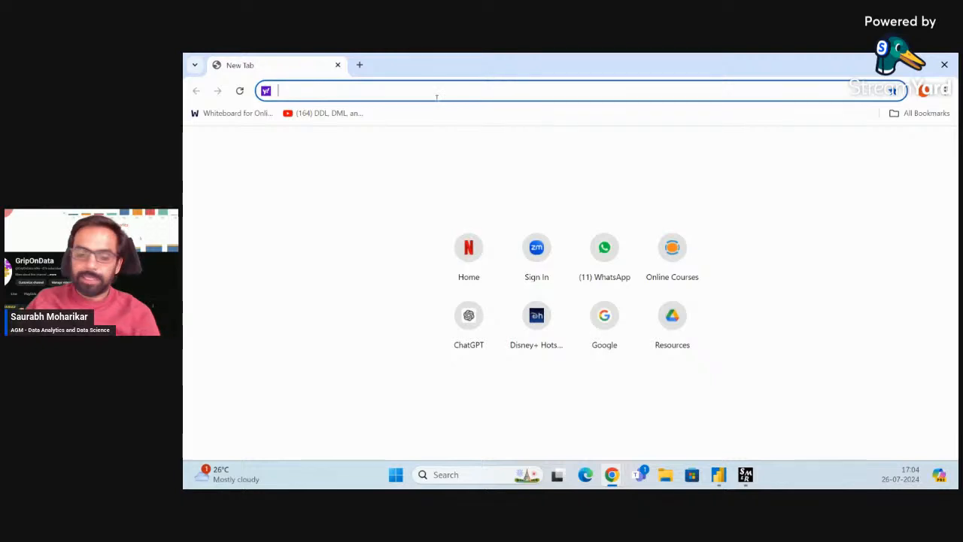
type("flip")
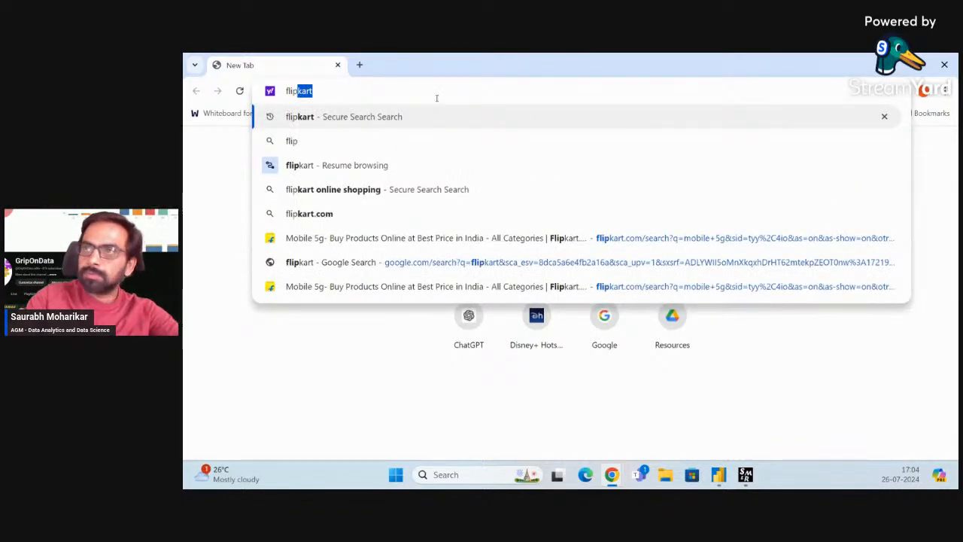
key("Return")
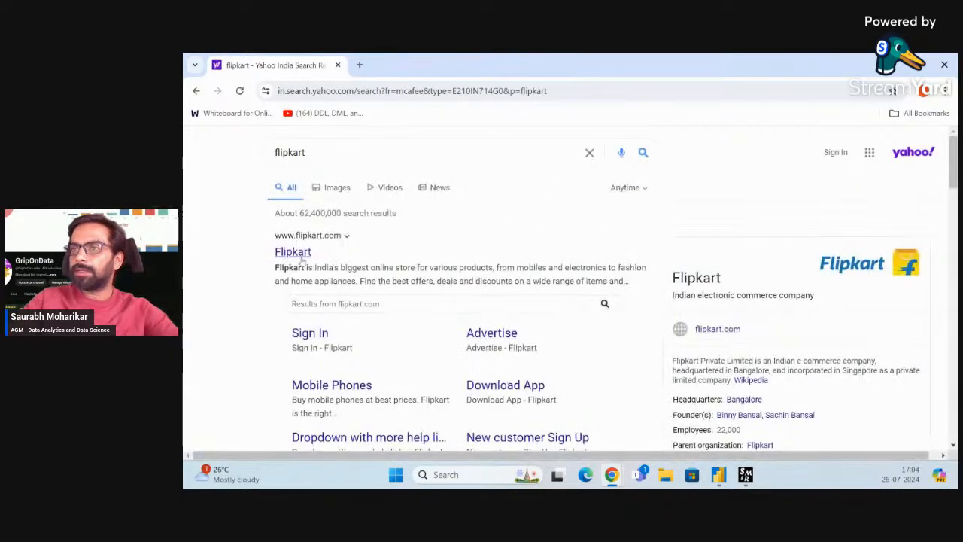
left_click(301, 258)
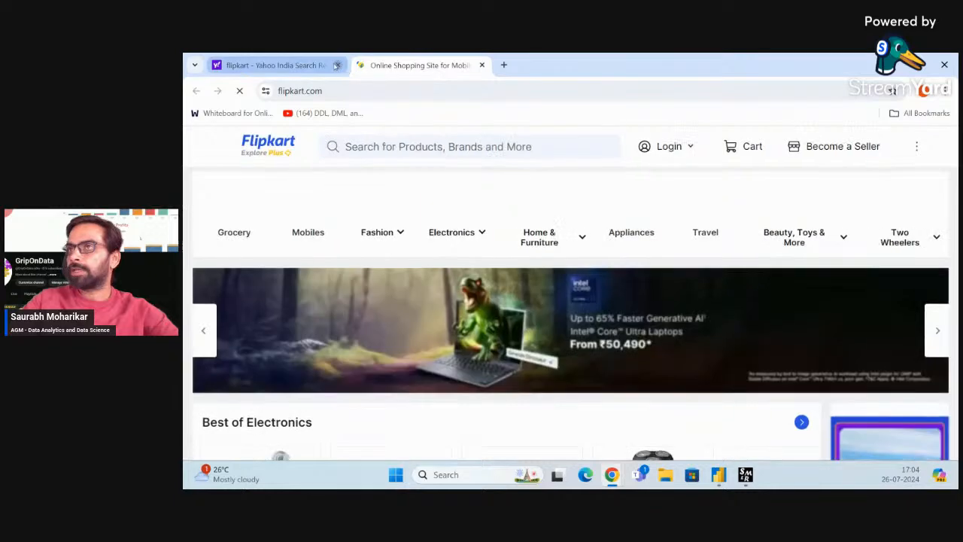
left_click(334, 65)
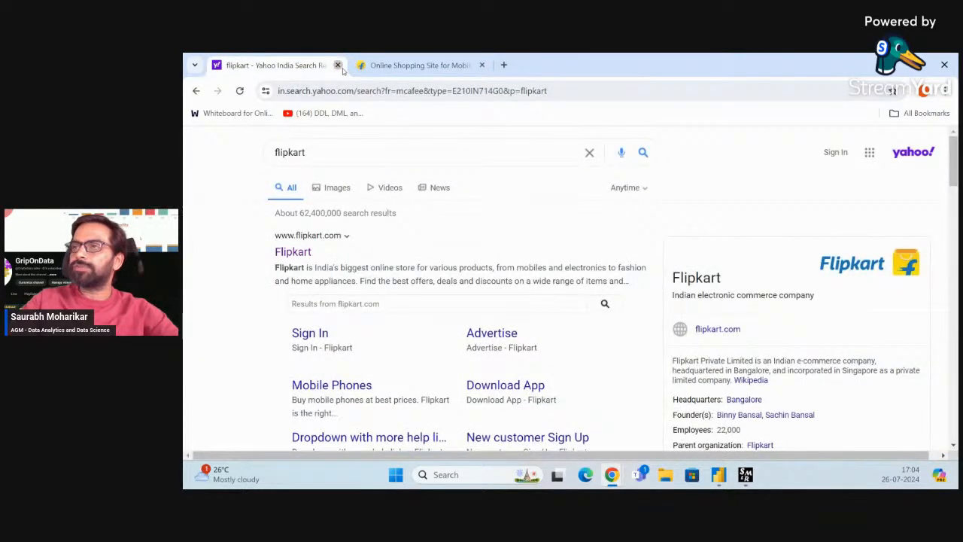
left_click(337, 65)
Search Flipkart for "mobile 5g" in Mobiles and look through the product listings on the first results page
left_click(371, 149)
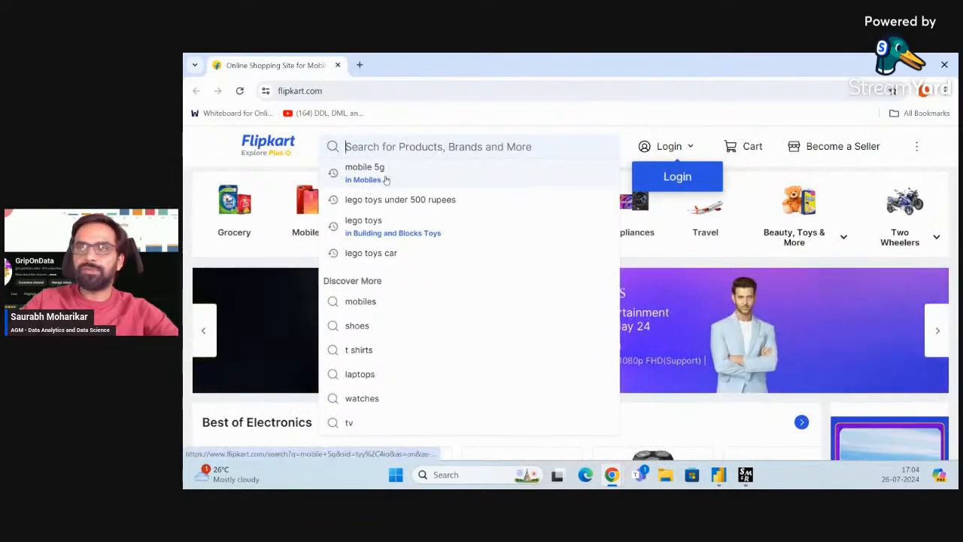
left_click(385, 178)
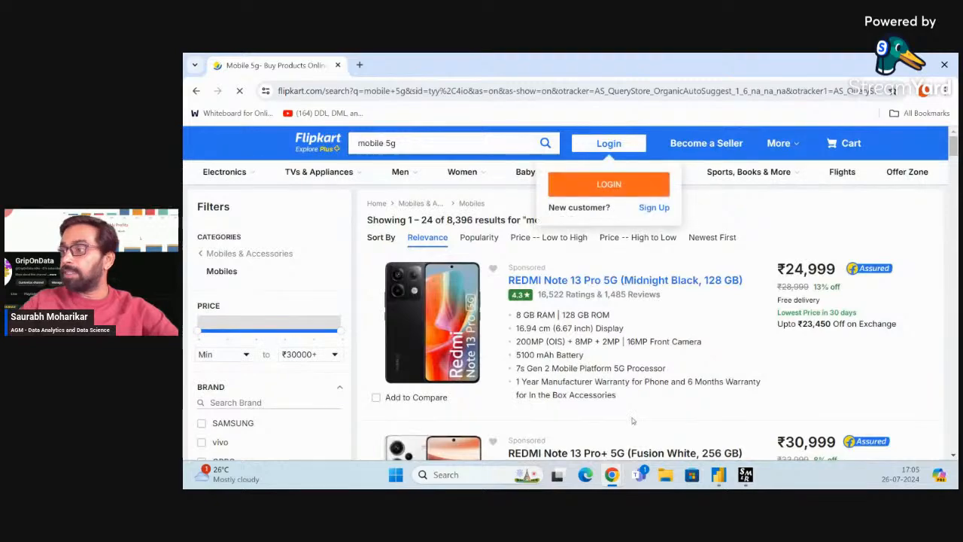
scroll(633, 422, "down", 5)
scroll(633, 422, "down", 10)
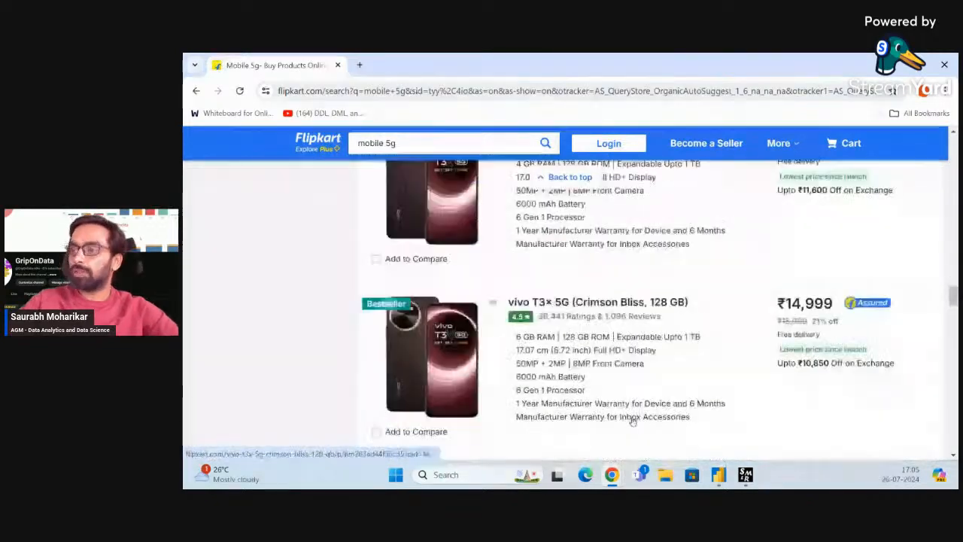
scroll(632, 422, "up", 1)
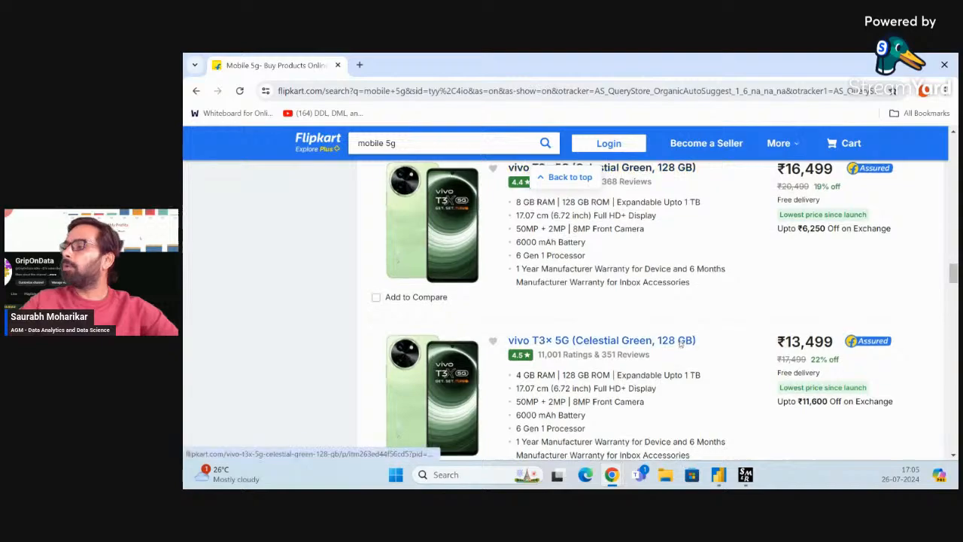
scroll(681, 345, "up", 5)
scroll(680, 344, "down", 6)
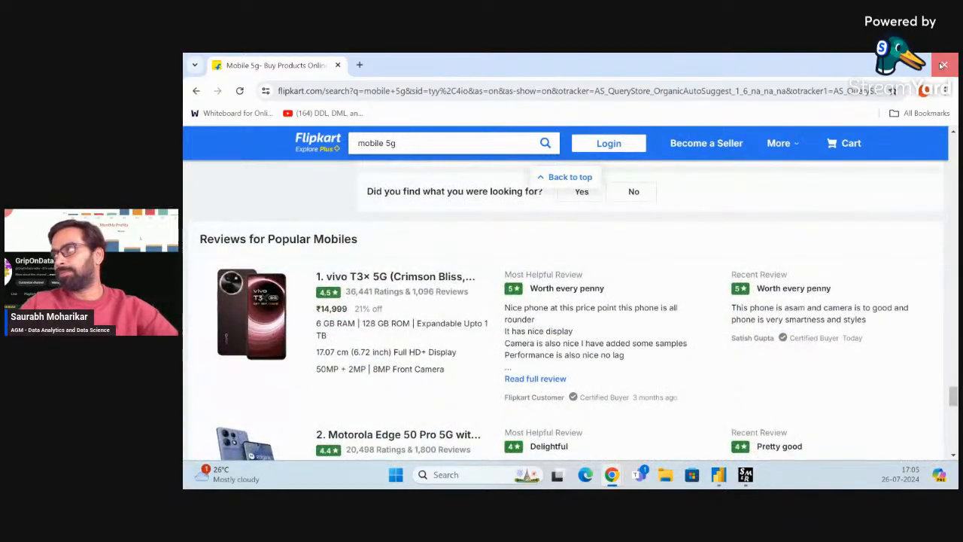
Switch back to Power BI, go through the Page 1 and Page 2 tables, and display Final_Data in the table view
key("alt+Tab")
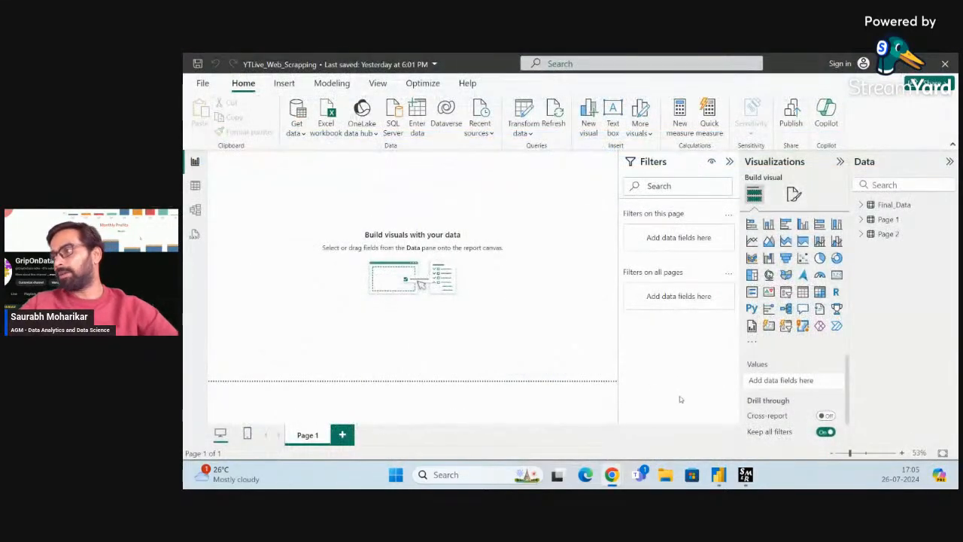
left_click(891, 220)
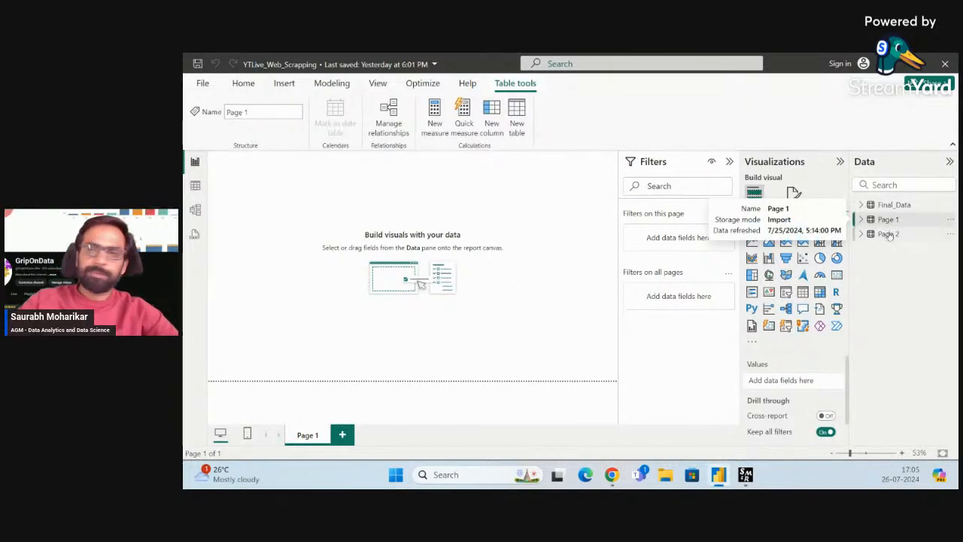
left_click(888, 234)
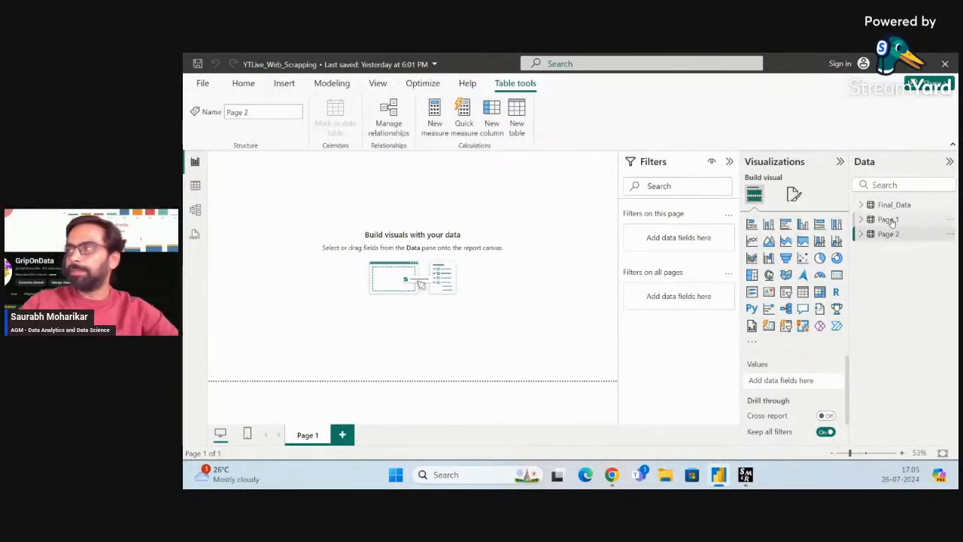
left_click(889, 210)
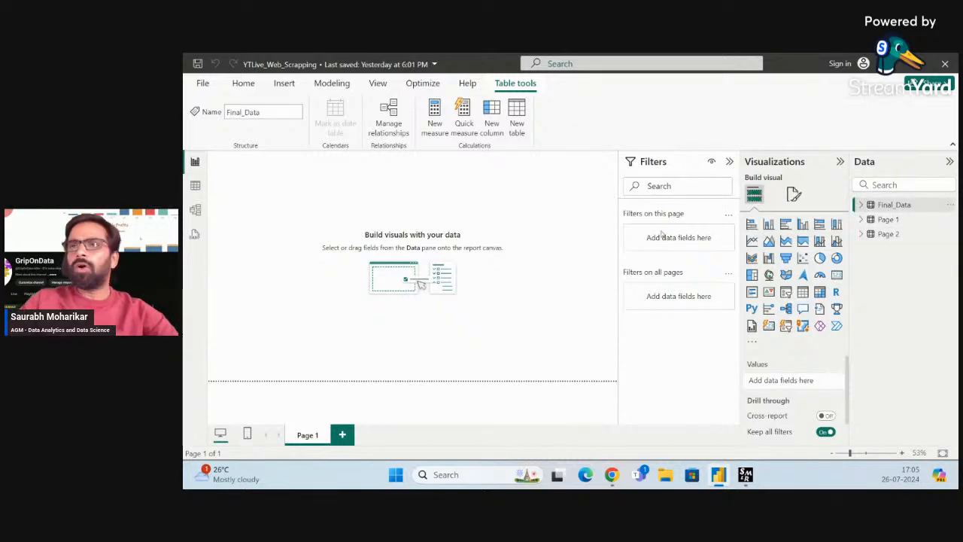
left_click(195, 185)
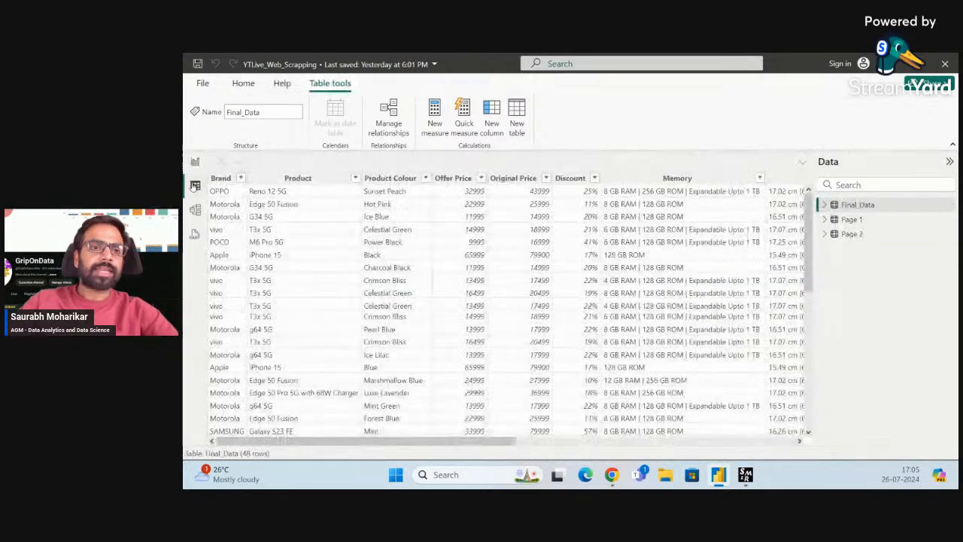
Open the Final_Data query in the Power Query Editor and compare it with the table view in the main window
right_click(311, 212)
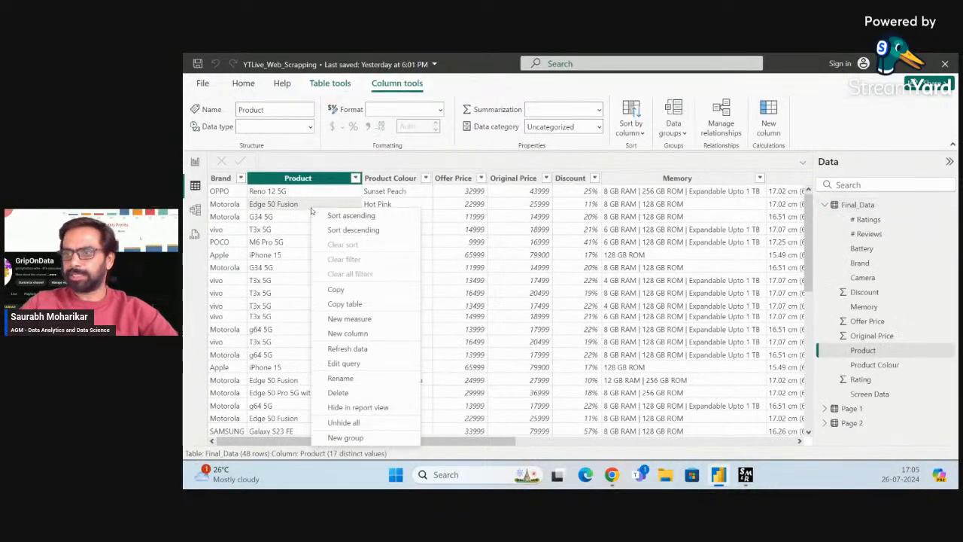
left_click(364, 366)
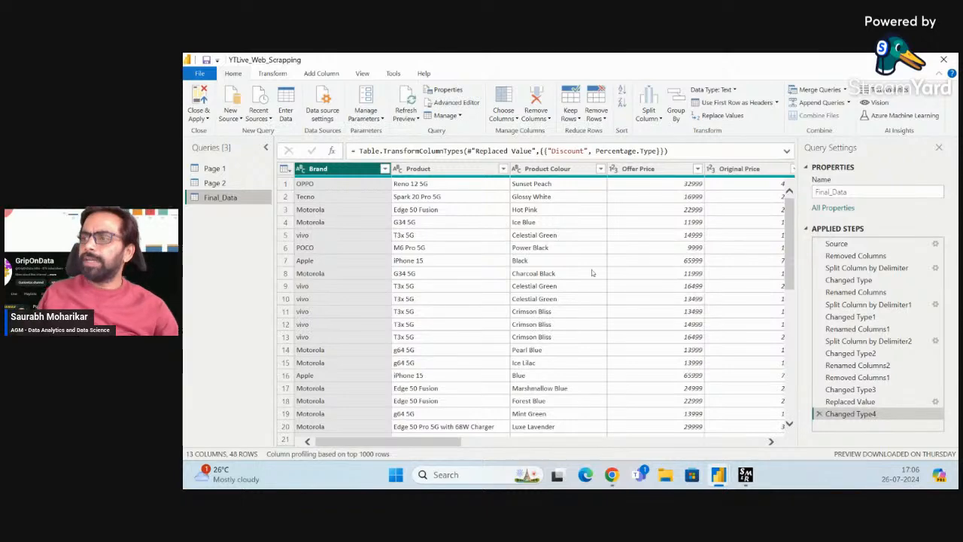
mouse_move(718, 474)
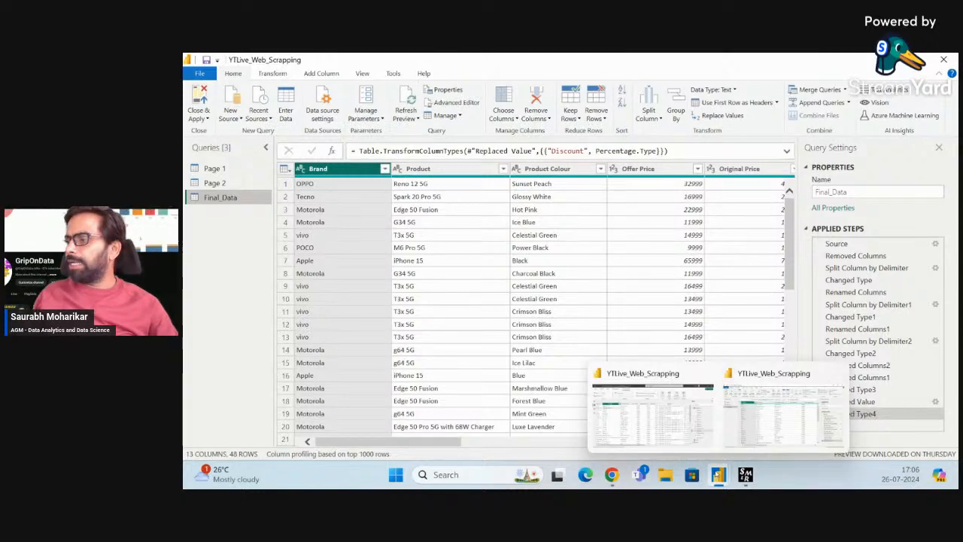
left_click(682, 427)
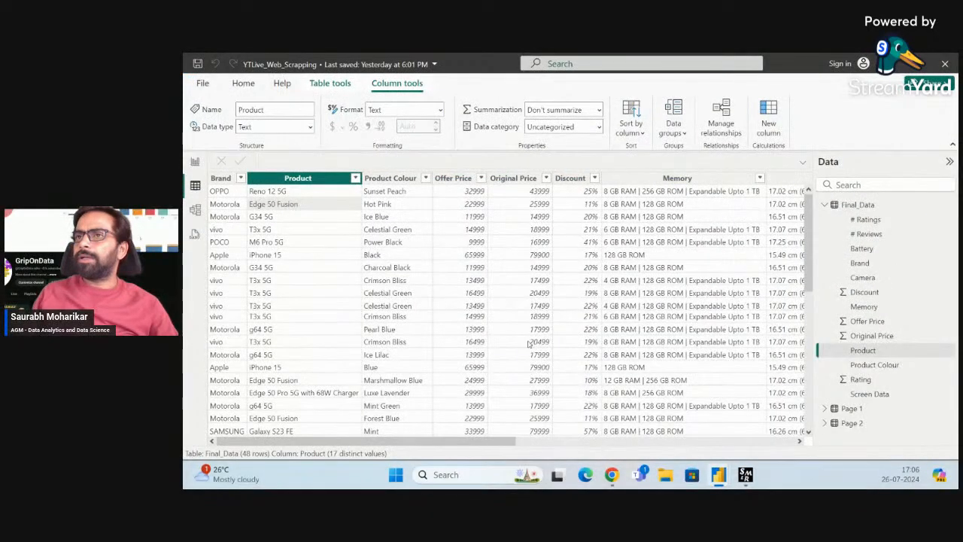
mouse_move(717, 474)
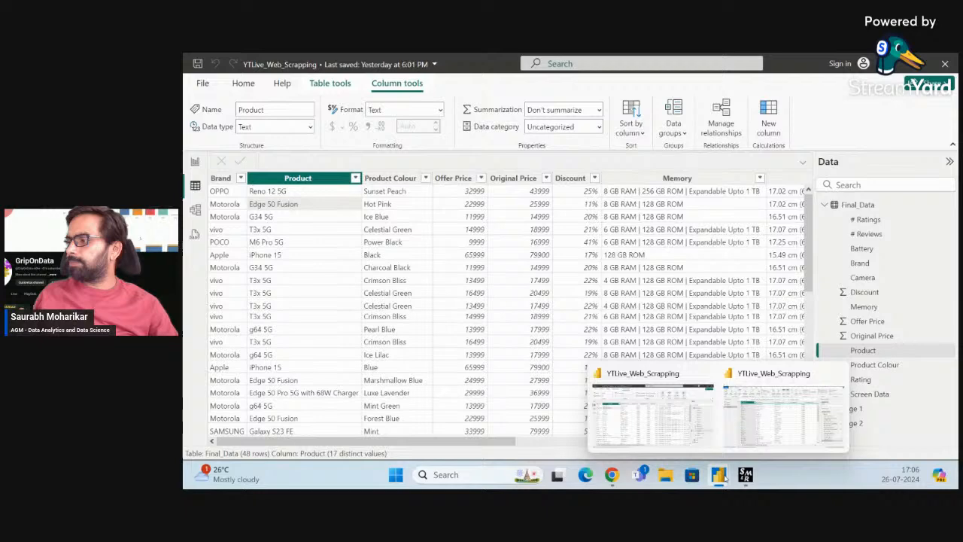
left_click(786, 425)
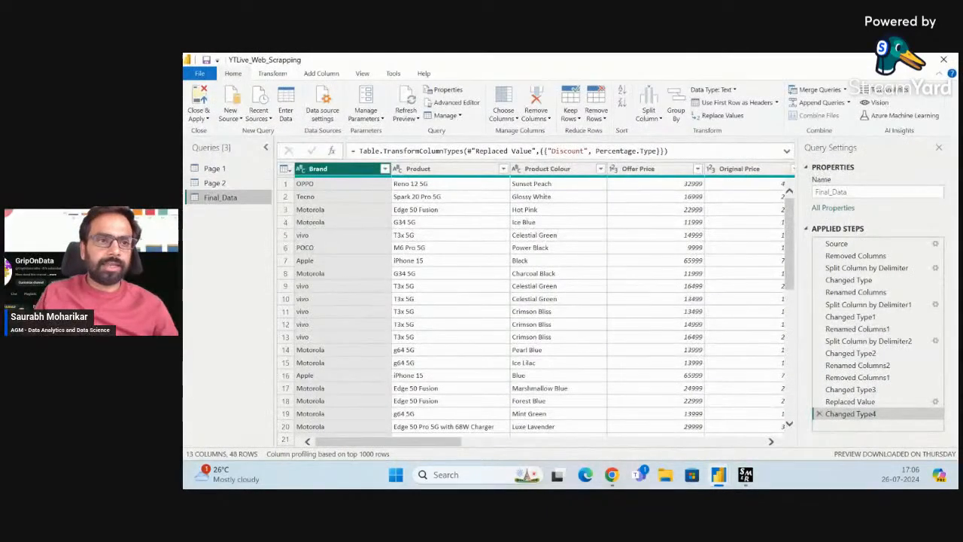
Add an arrow and the underlined handwritten note "Cleaning" over the query preview, and close the drawing overlay
left_click(746, 474)
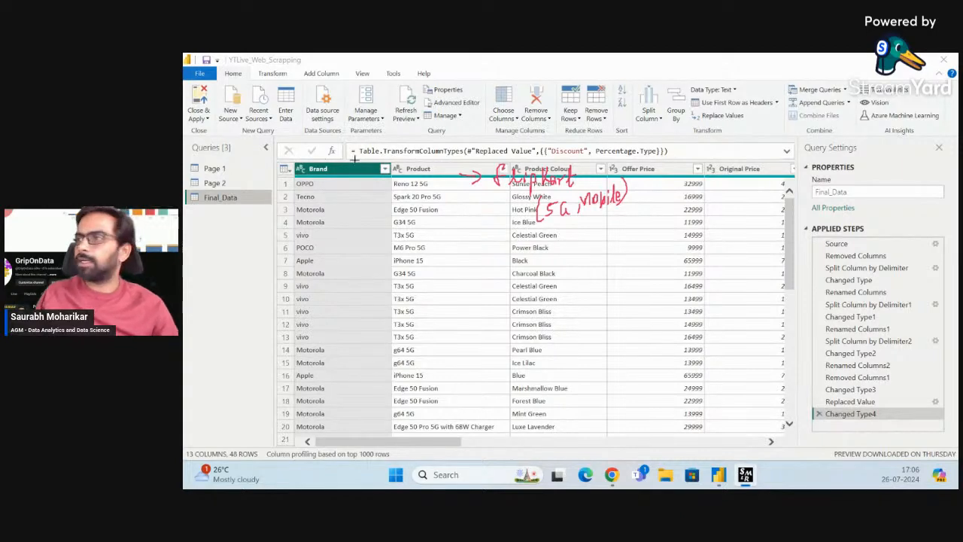
mouse_move(459, 245)
left_mouse_down()
mouse_move(565, 239)
mouse_move(582, 248)
mouse_move(562, 253)
left_mouse_up()
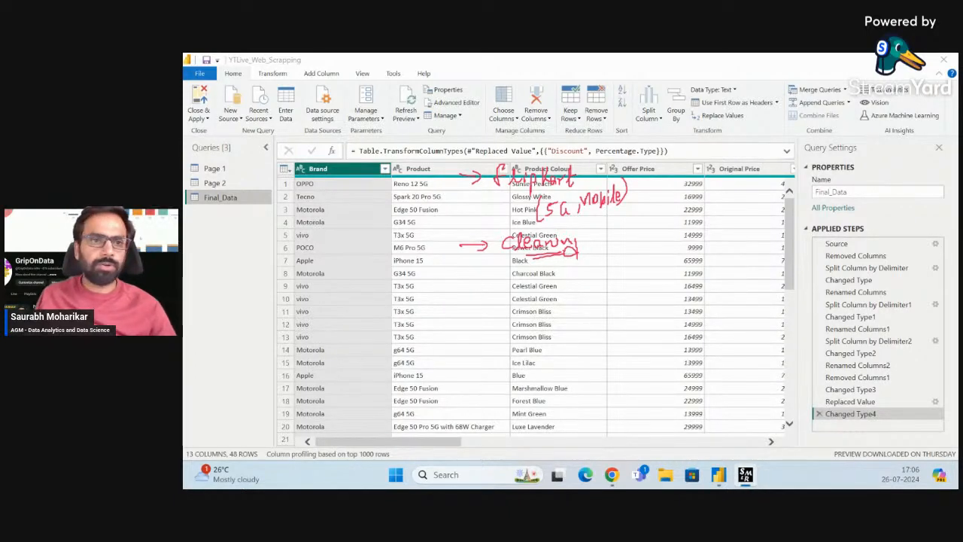
key("Escape")
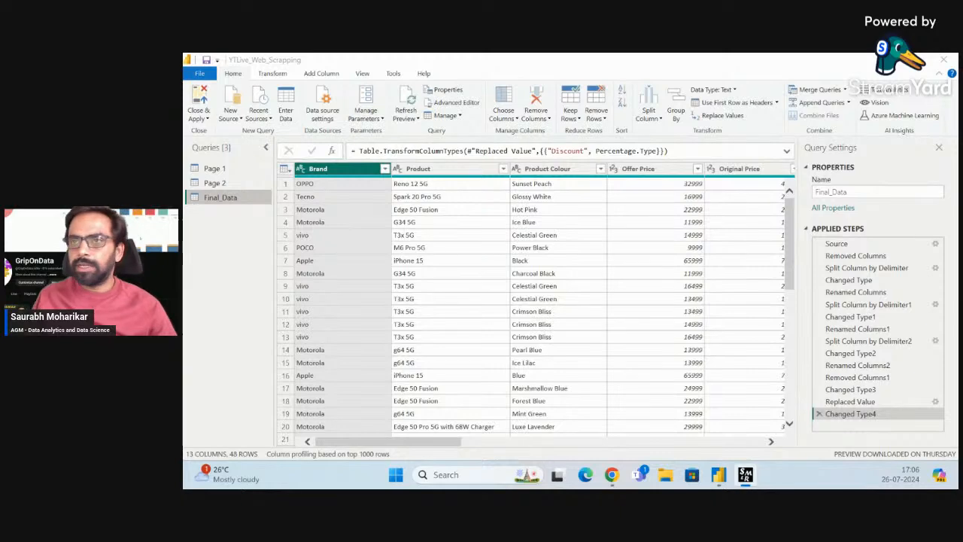
Compare the Page 1 and Page 2 queries with Final_Data, and review the Final_Data columns and the available Split Column options
left_click(216, 169)
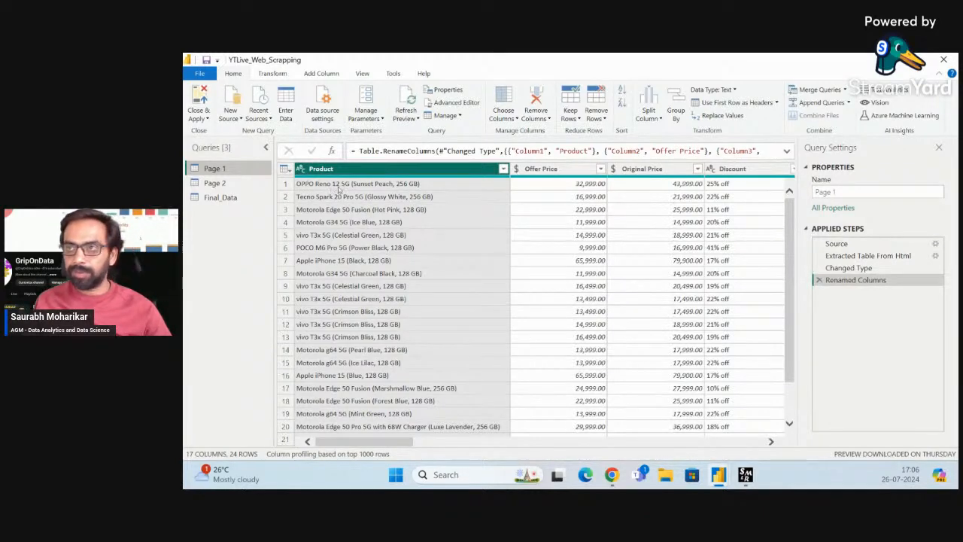
left_click(220, 198)
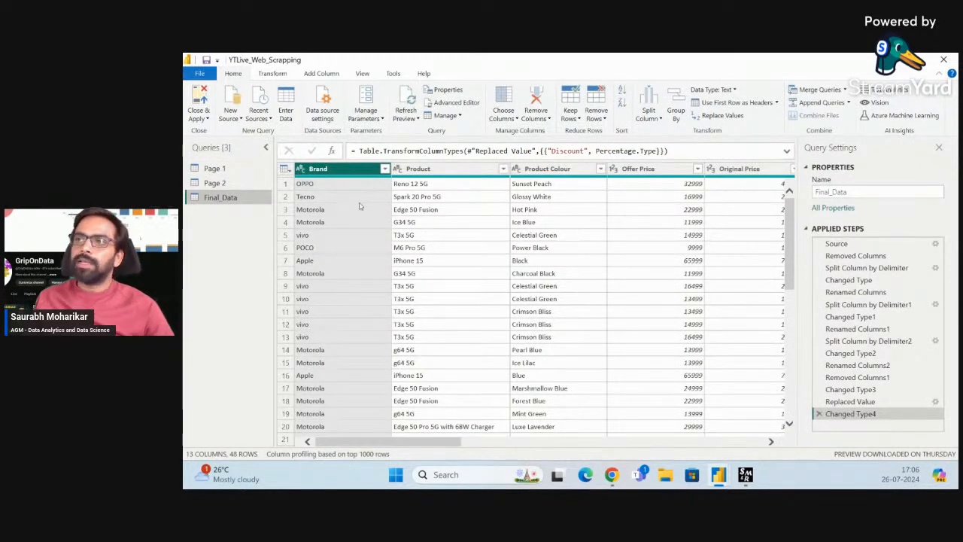
left_click(214, 183)
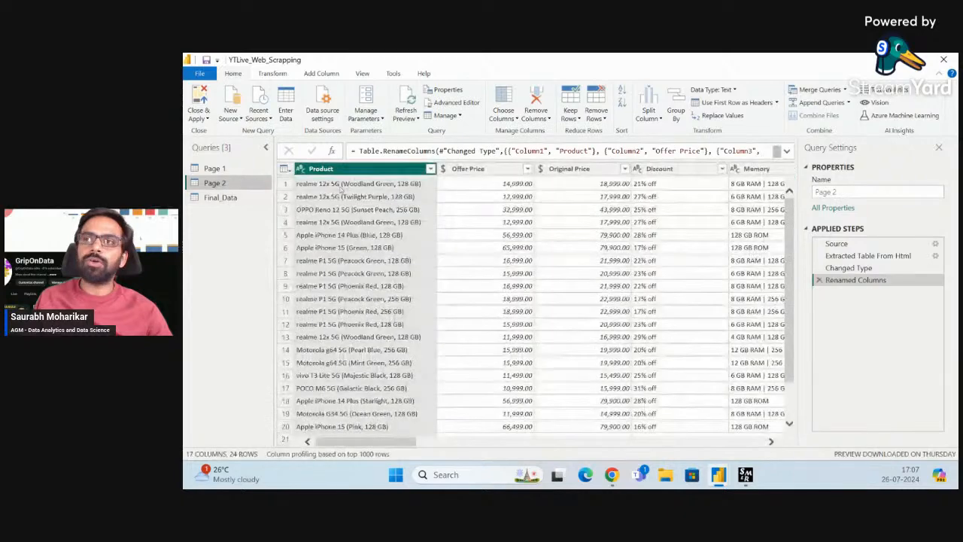
left_click(220, 197)
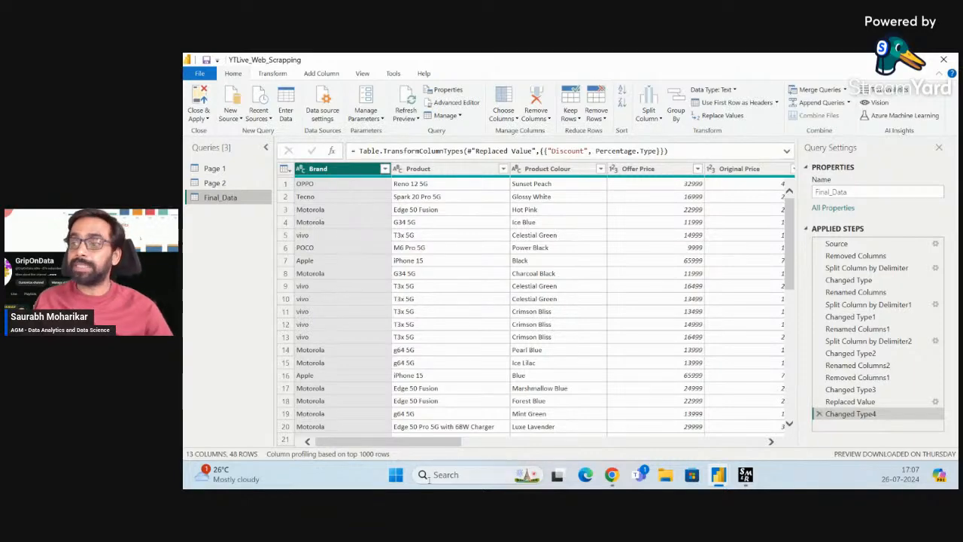
mouse_move(431, 443)
left_mouse_down()
mouse_move(495, 452)
mouse_move(420, 440)
left_mouse_up()
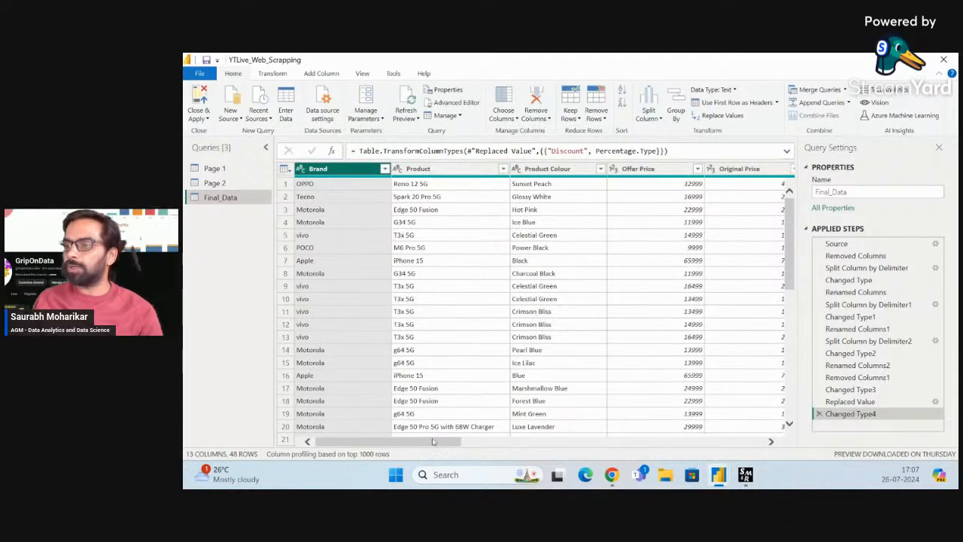
left_click_drag(431, 443, 549, 443)
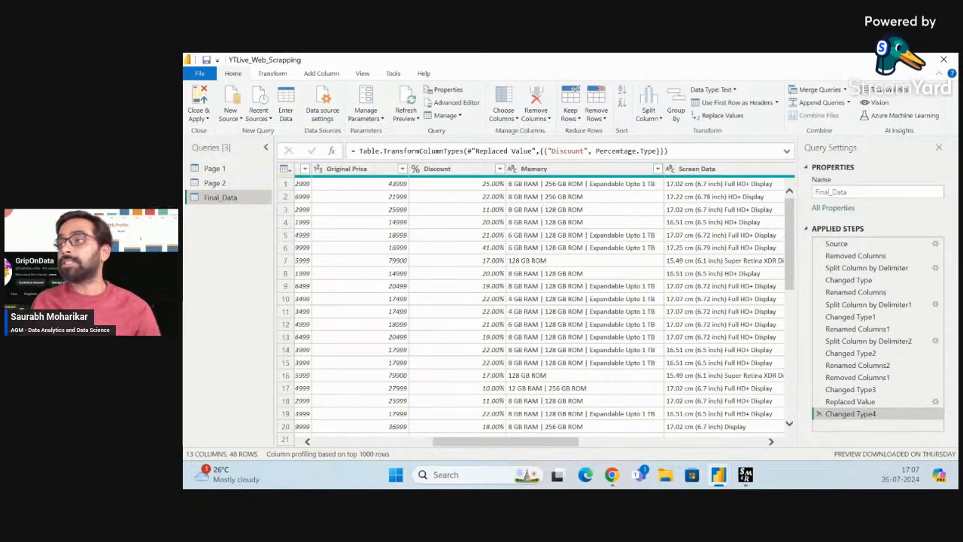
left_click_drag(529, 443, 601, 448)
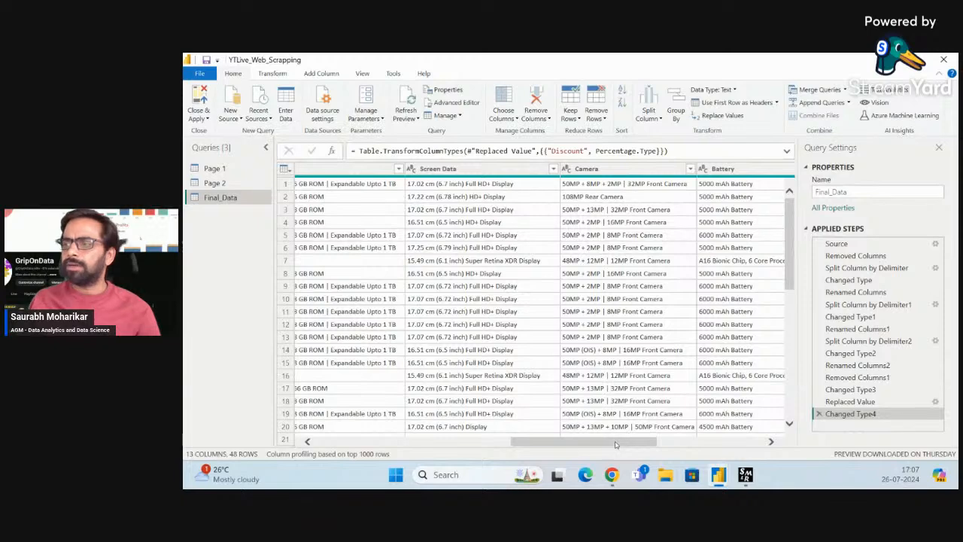
left_click_drag(616, 446, 393, 413)
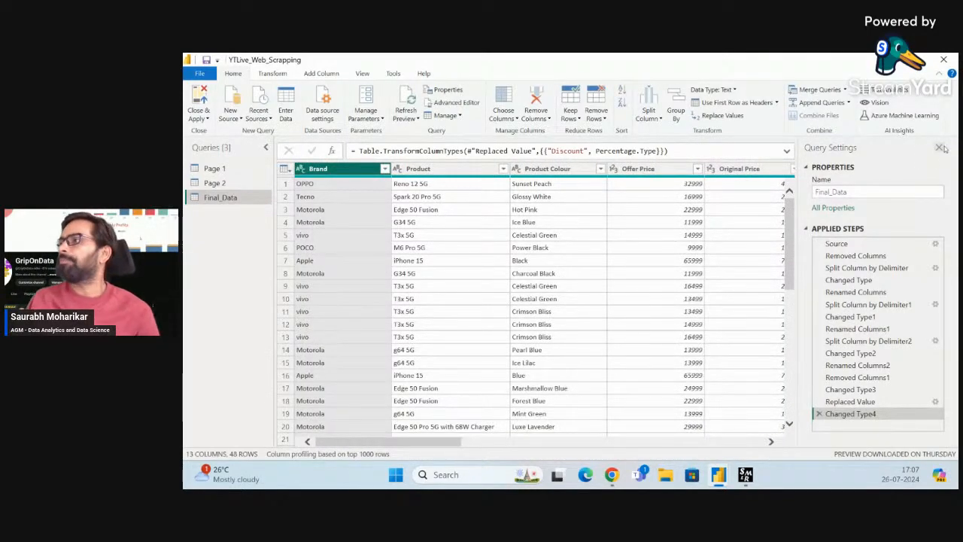
left_click(659, 121)
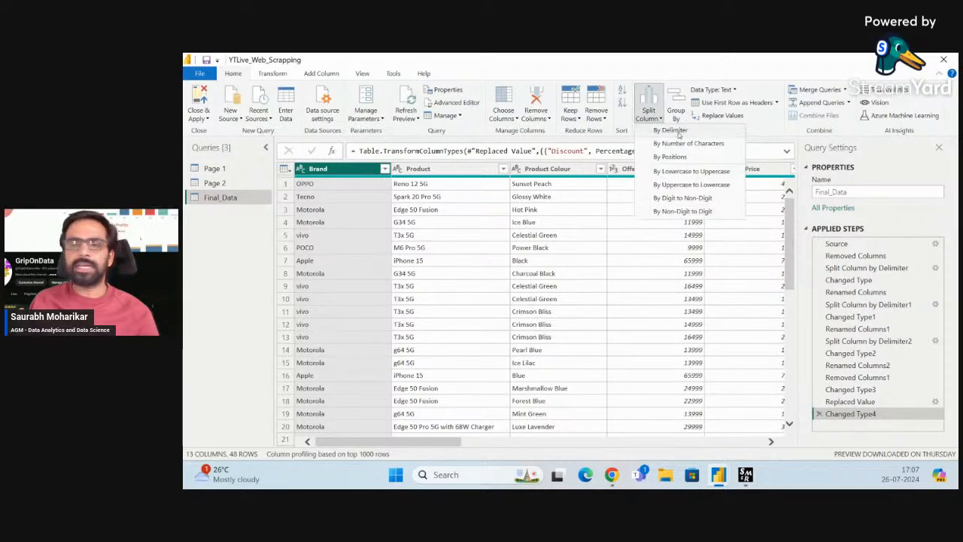
left_click(660, 120)
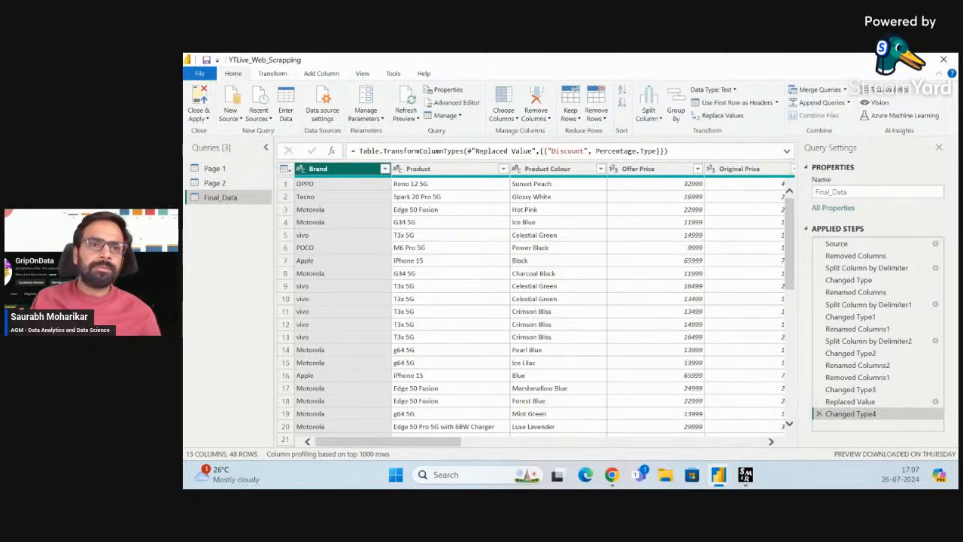
Replace the handwritten notes with a circle around Home and ticks at Transform, Add Column and View, and close the drawing overlay
left_click(745, 474)
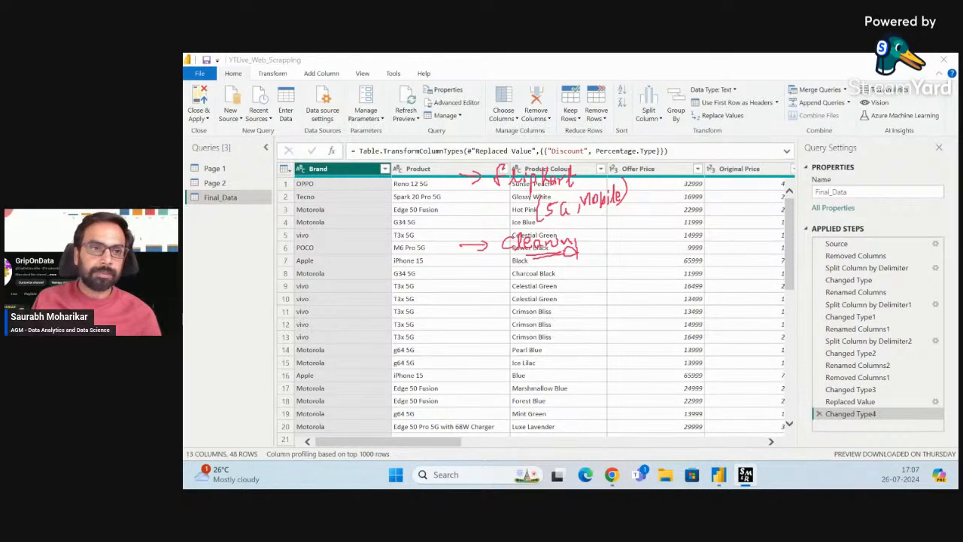
key("Escape")
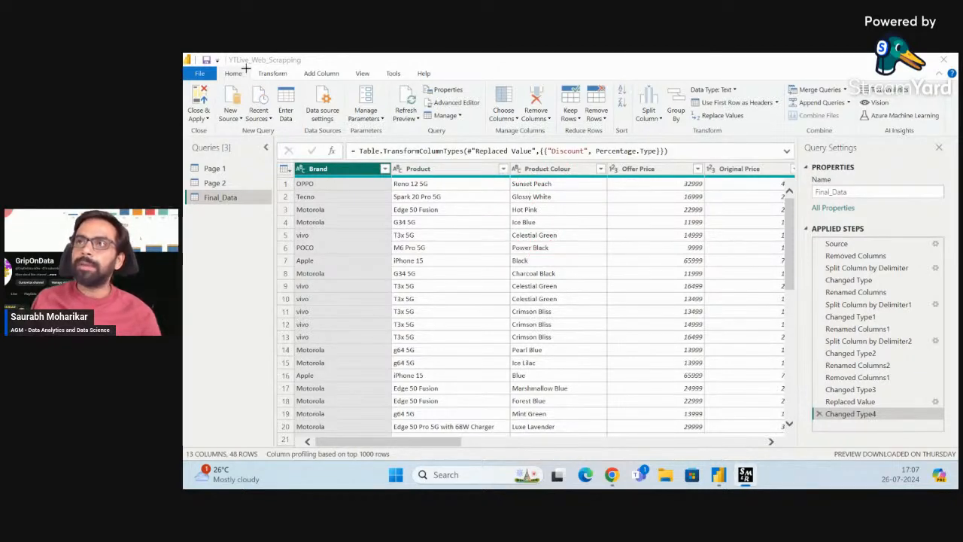
mouse_move(242, 67)
left_mouse_down()
mouse_move(217, 69)
mouse_move(241, 79)
mouse_move(244, 69)
mouse_move(377, 58)
left_mouse_up()
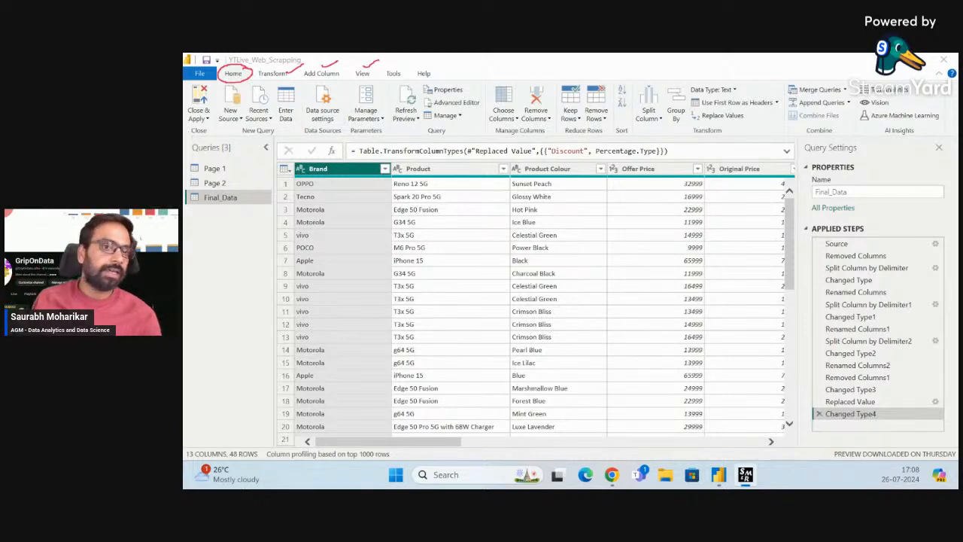
key("Escape")
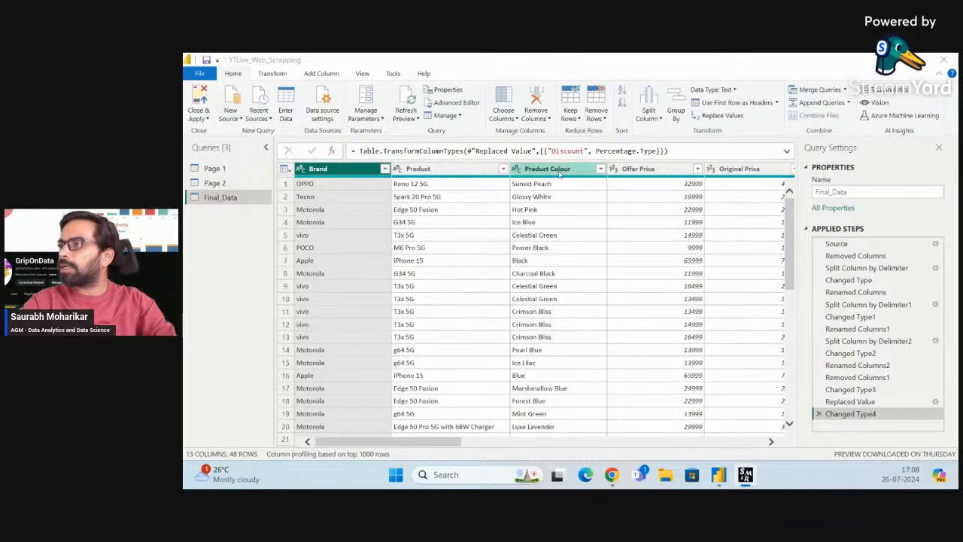
Examine the Final_Data columns and how RAM, ROM and expandable storage are combined in the Memory column's rows
scroll(597, 308, "right", 10)
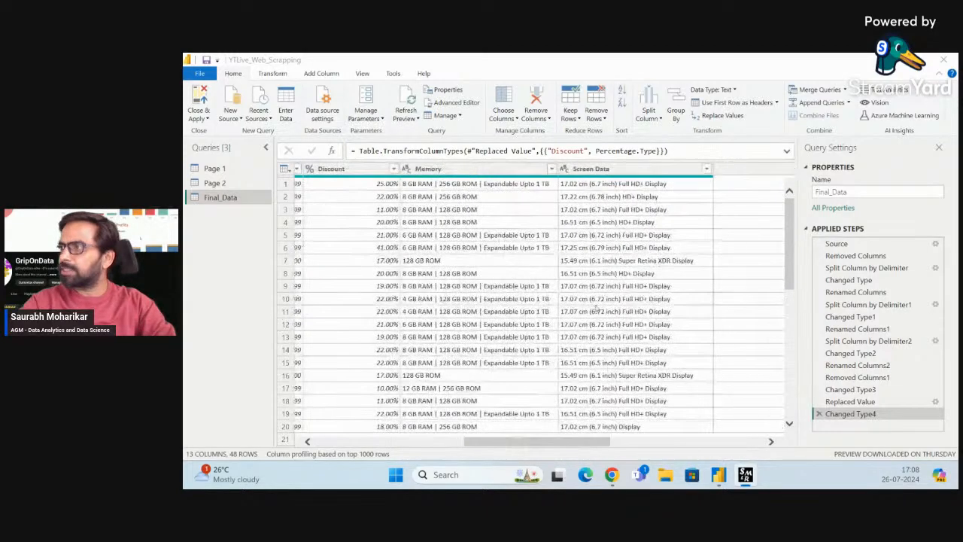
scroll(597, 308, "left", 10)
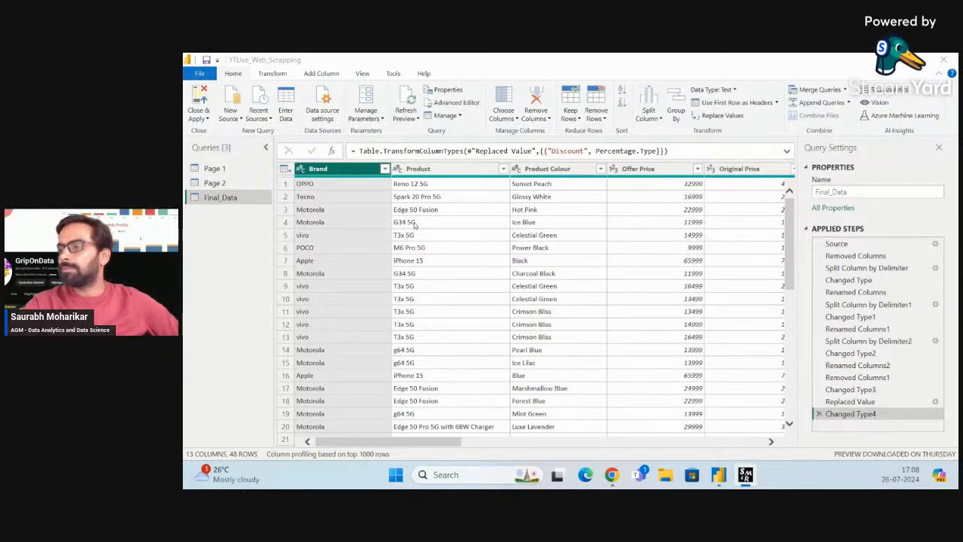
left_click_drag(440, 444, 552, 453)
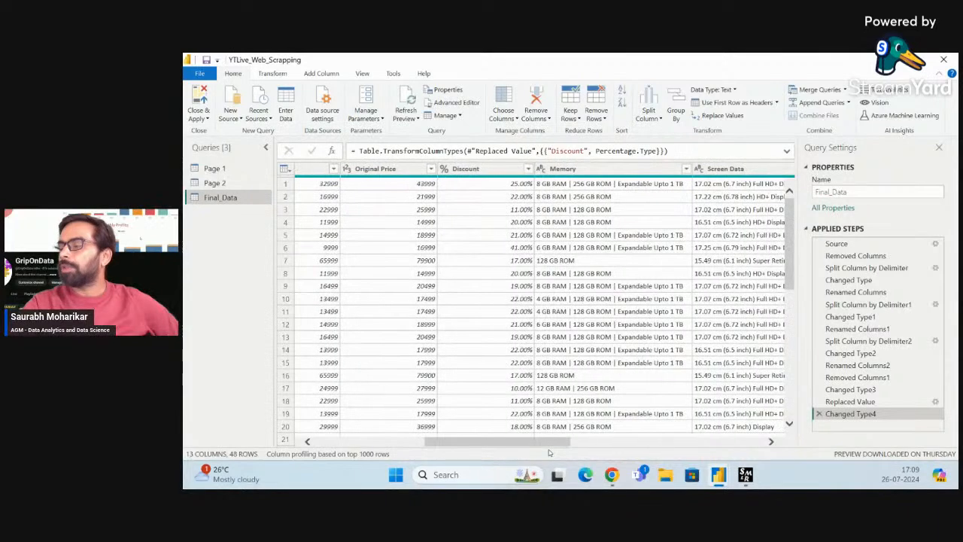
left_click(599, 170)
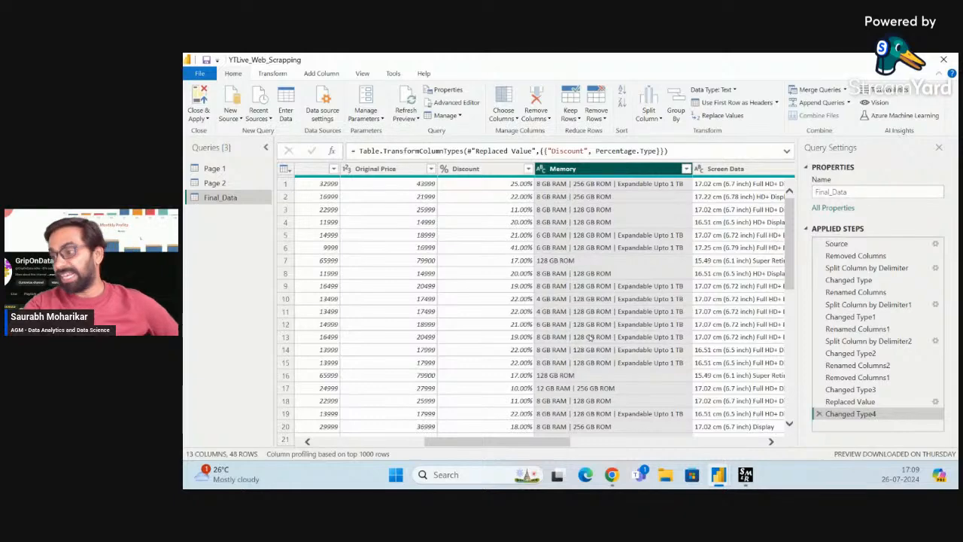
scroll(591, 337, "down", 1)
scroll(590, 337, "up", 1)
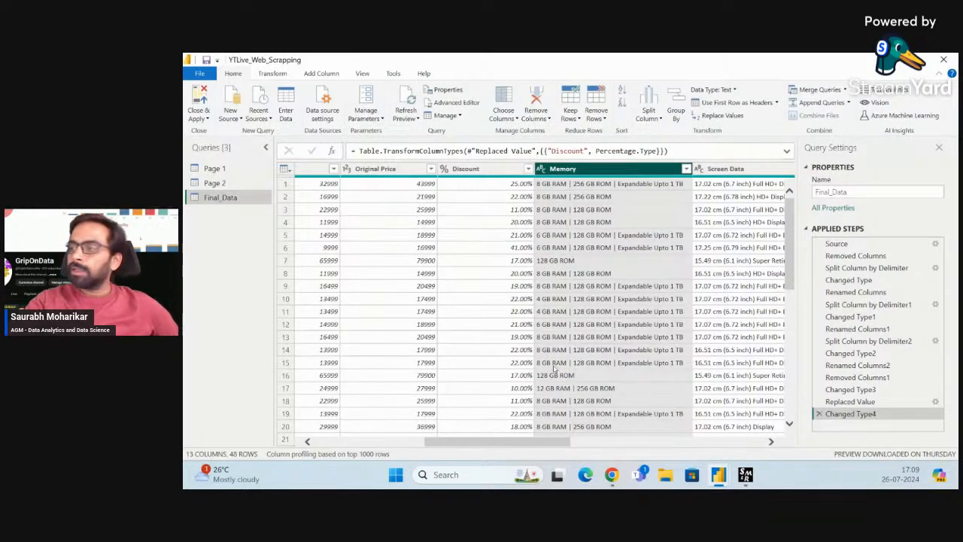
scroll(563, 379, "down", 5)
scroll(563, 380, "down", 5)
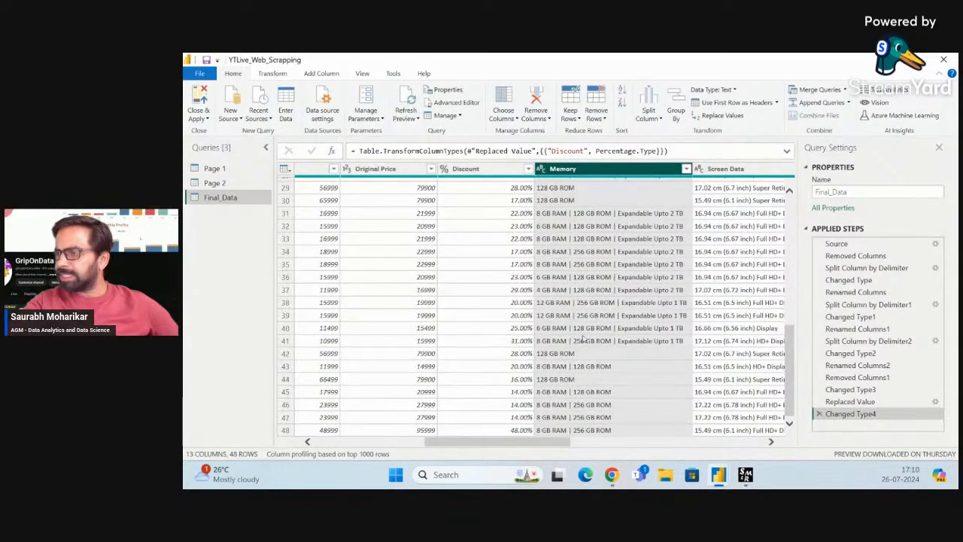
scroll(571, 358, "up", 10)
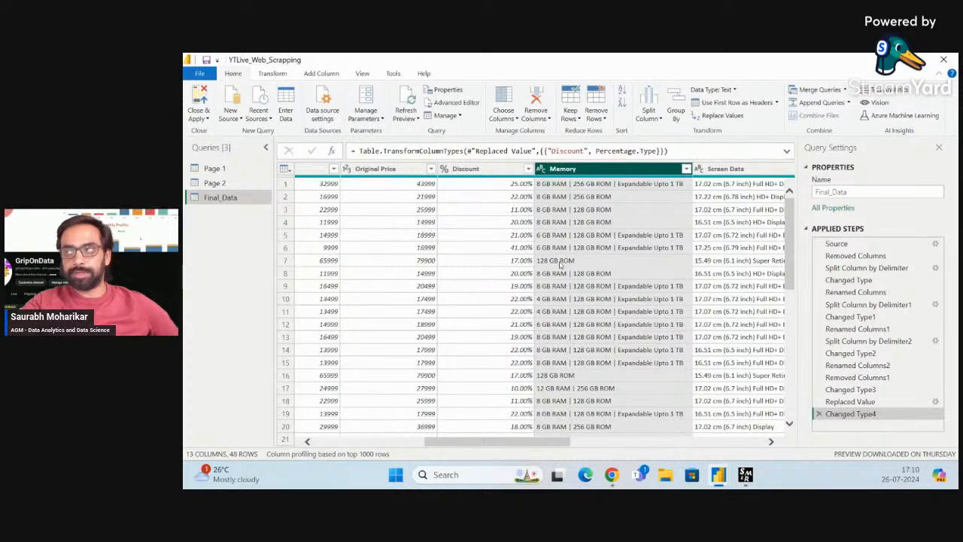
left_click(649, 111)
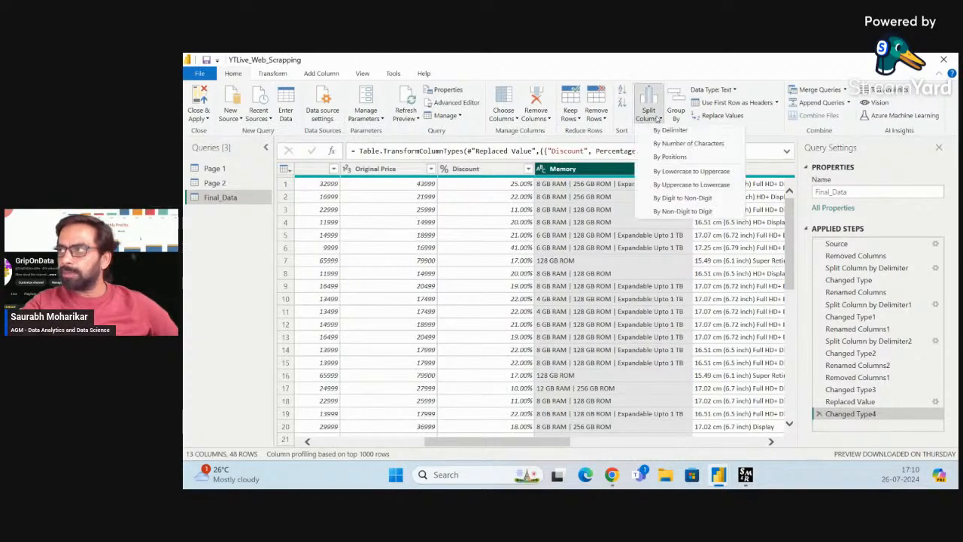
left_click(673, 131)
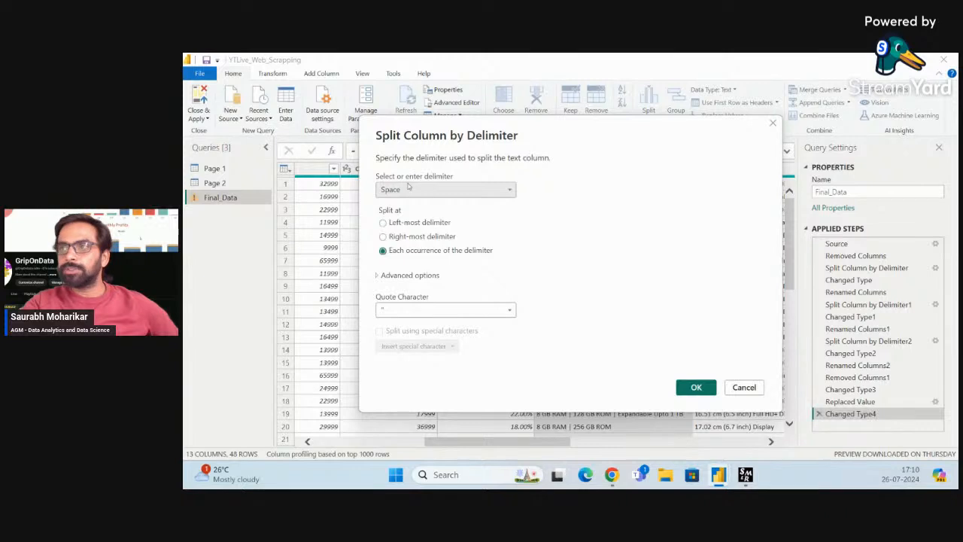
left_click(420, 190)
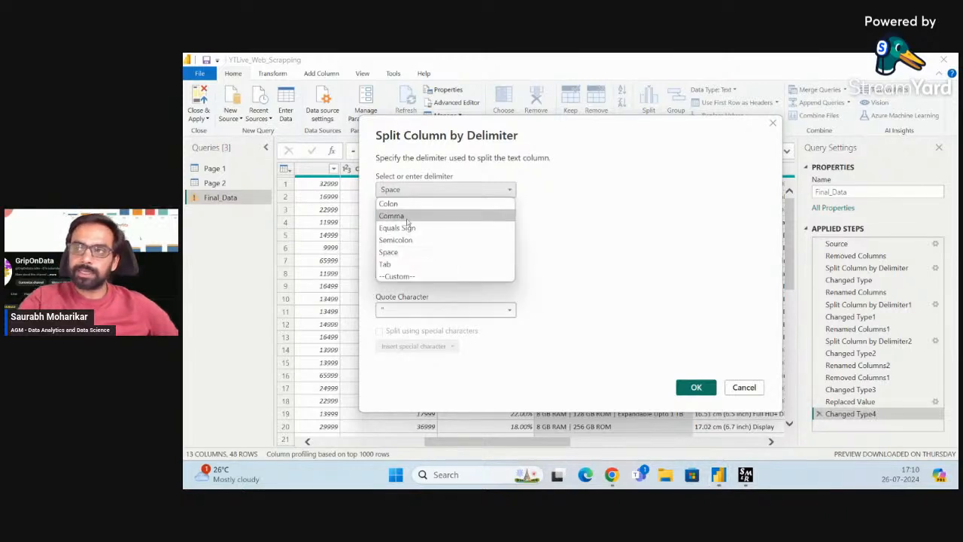
left_click(405, 277)
left_click(424, 207)
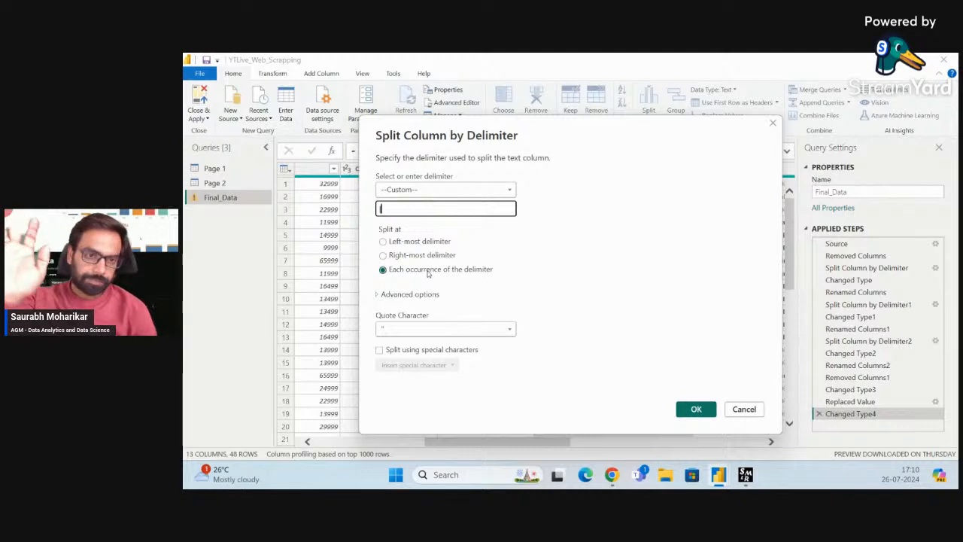
left_click(744, 409)
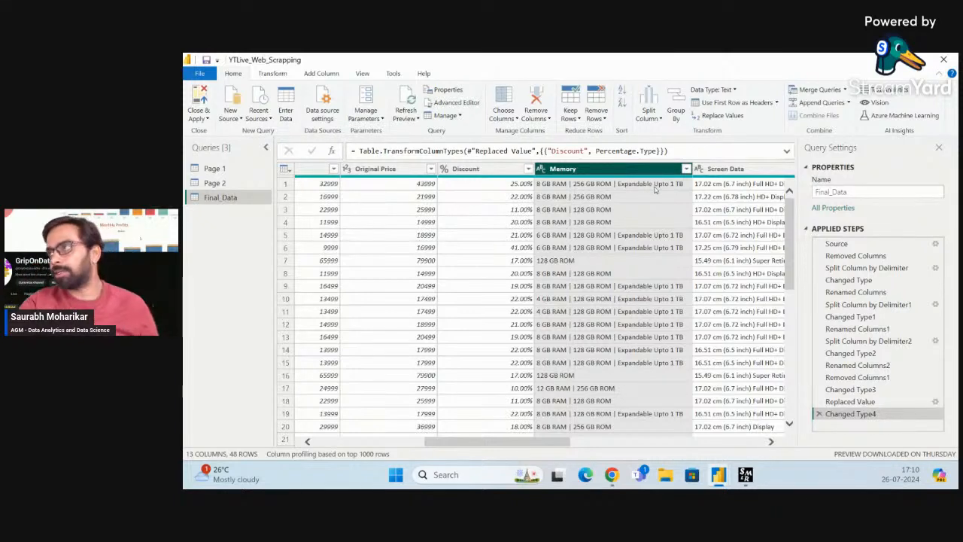
Split the Memory column by the custom delimiter "|" at each occurrence of the delimiter
left_click(657, 120)
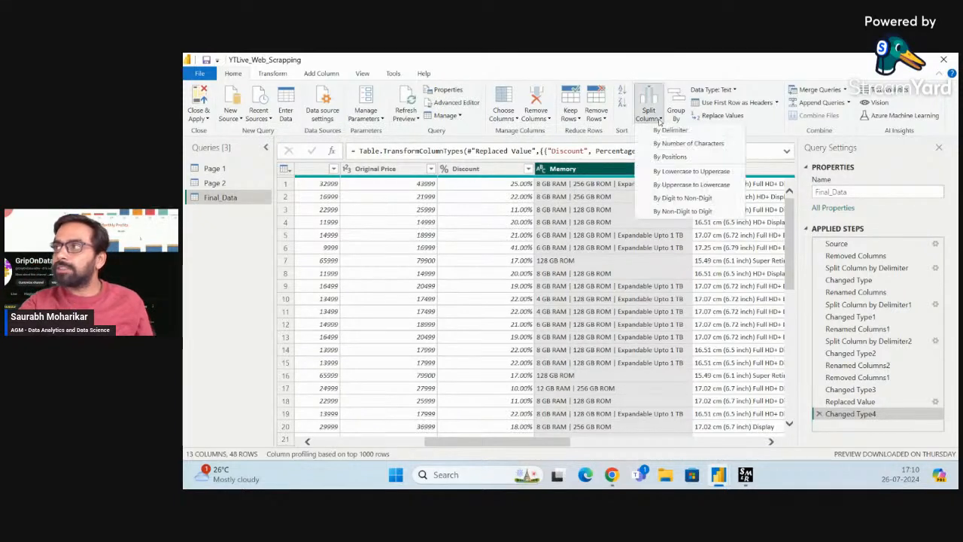
left_click(668, 130)
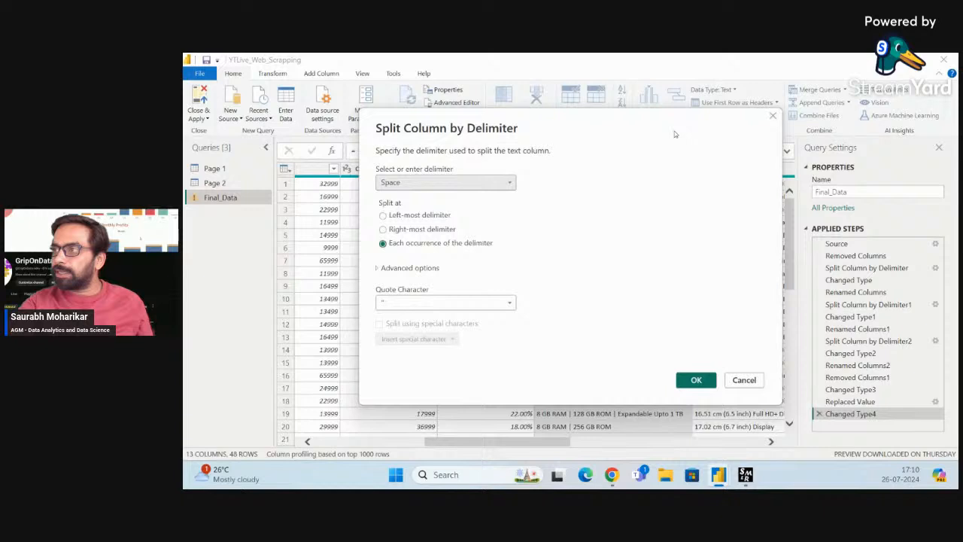
left_click(459, 179)
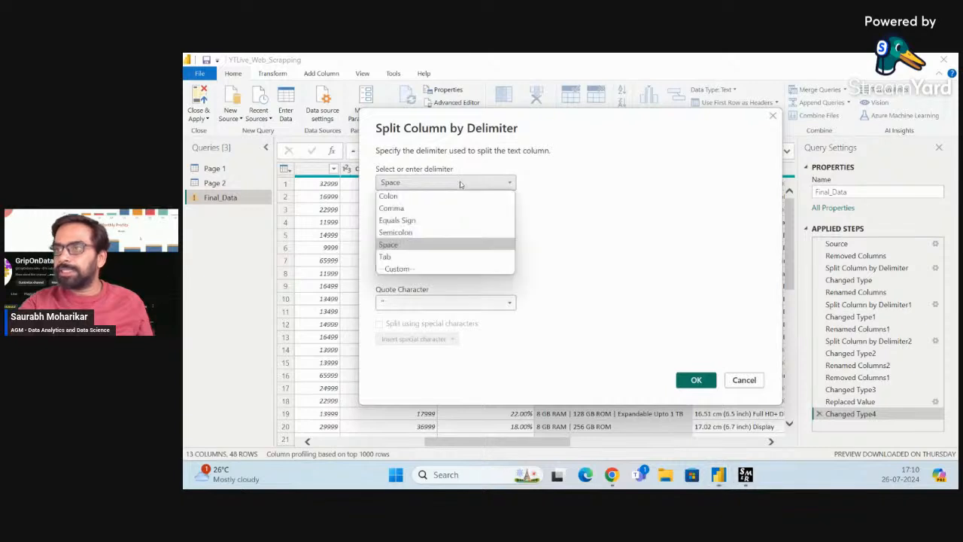
left_click(404, 269)
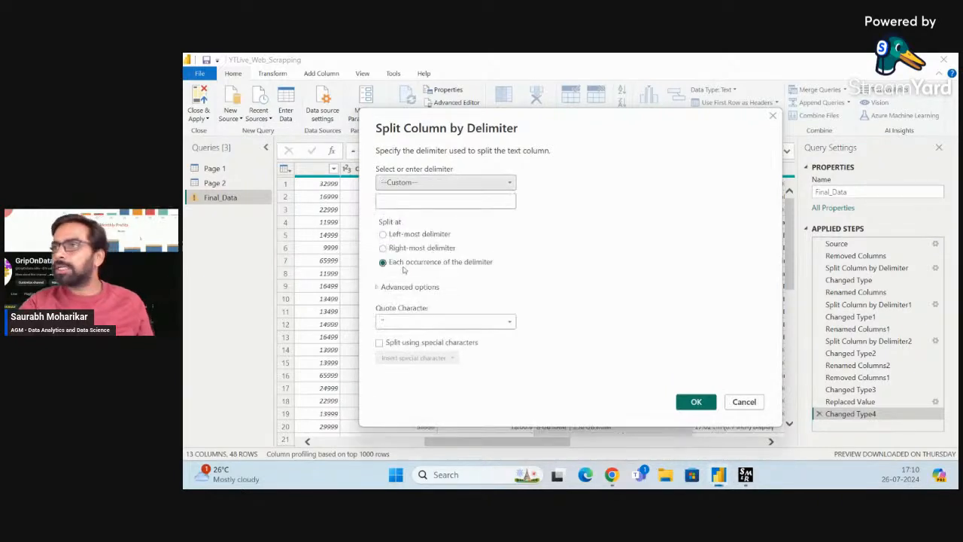
left_click(433, 202)
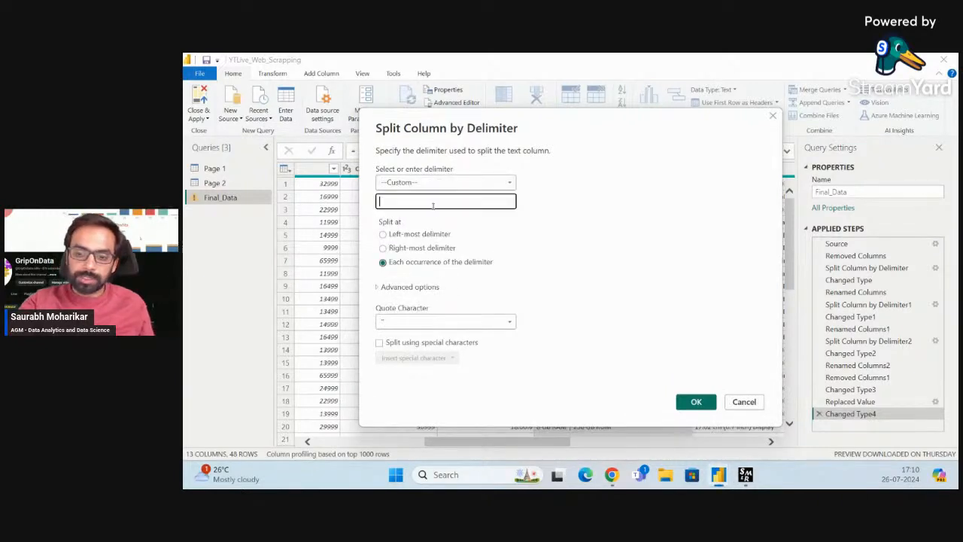
left_click(704, 408)
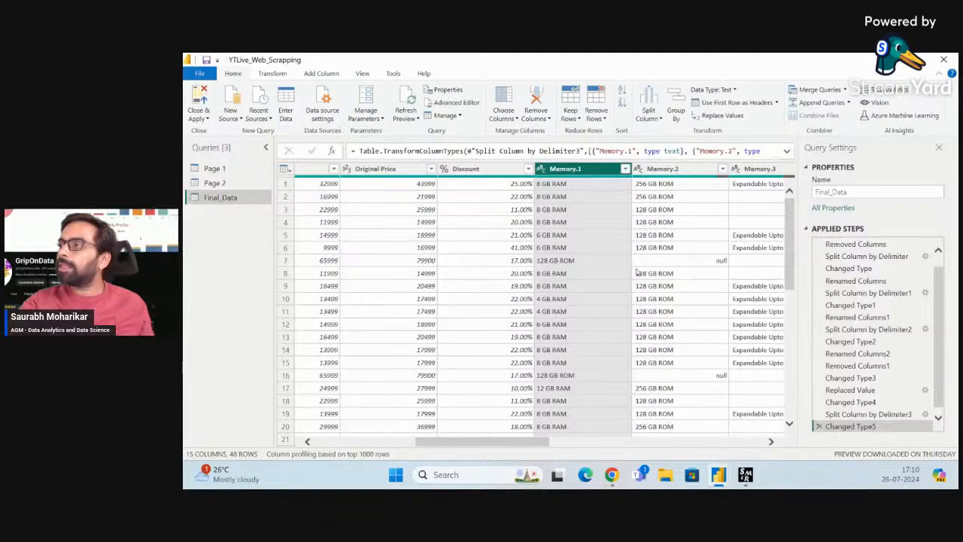
Check the Memory.1, Memory.2 and Memory.3 columns and inspect the Memory.1 value in row 7
scroll(636, 272, "right", 3)
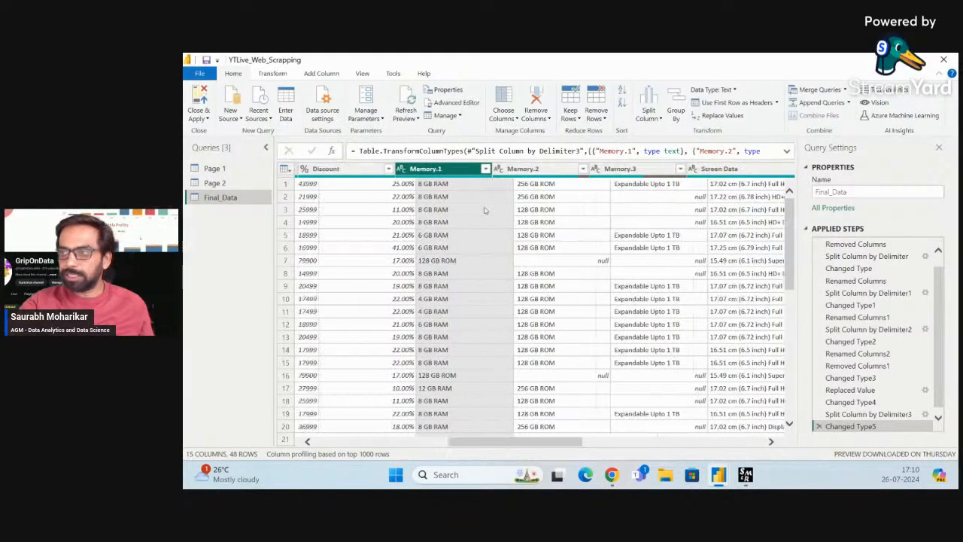
scroll(484, 211, "left", 2)
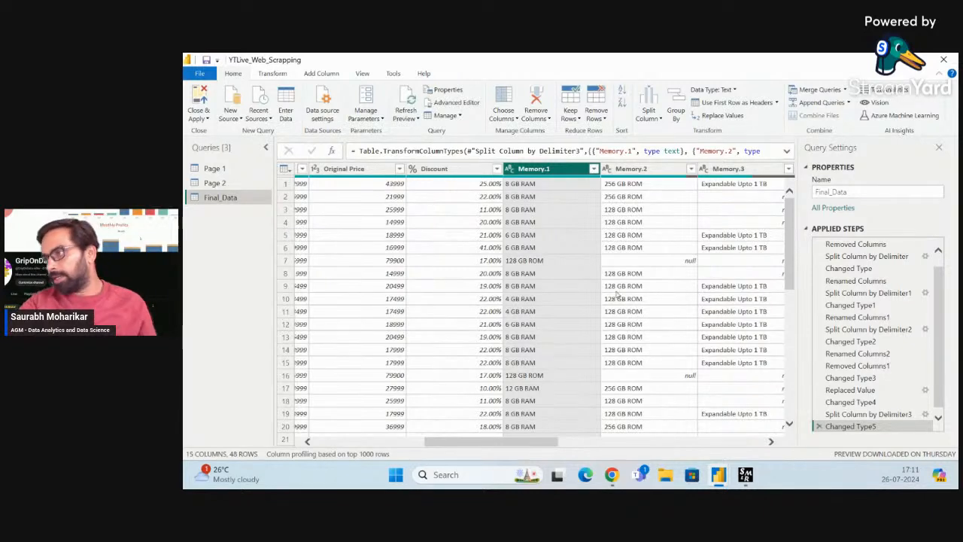
left_click(547, 260)
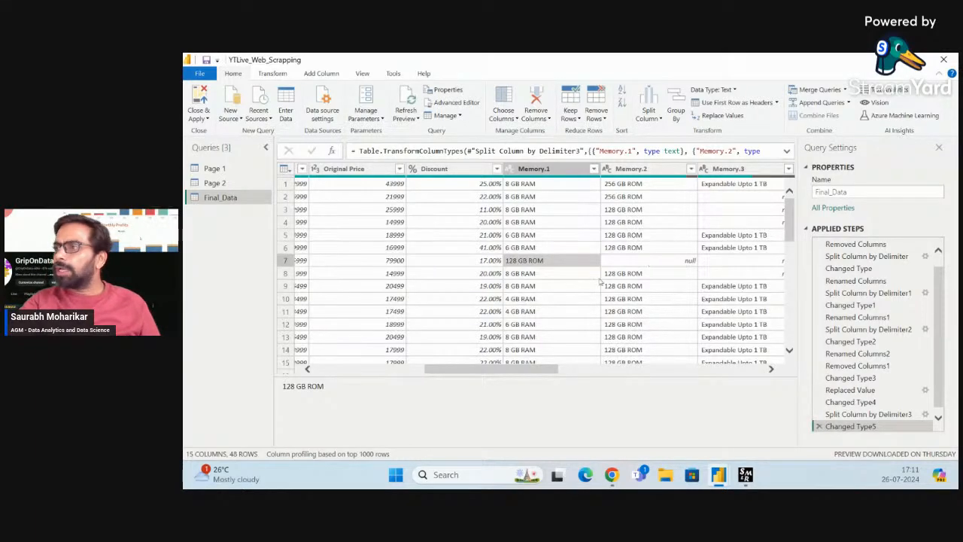
Rename the Memory.1 column of Final_Data as RAM
scroll(600, 281, "down", 10)
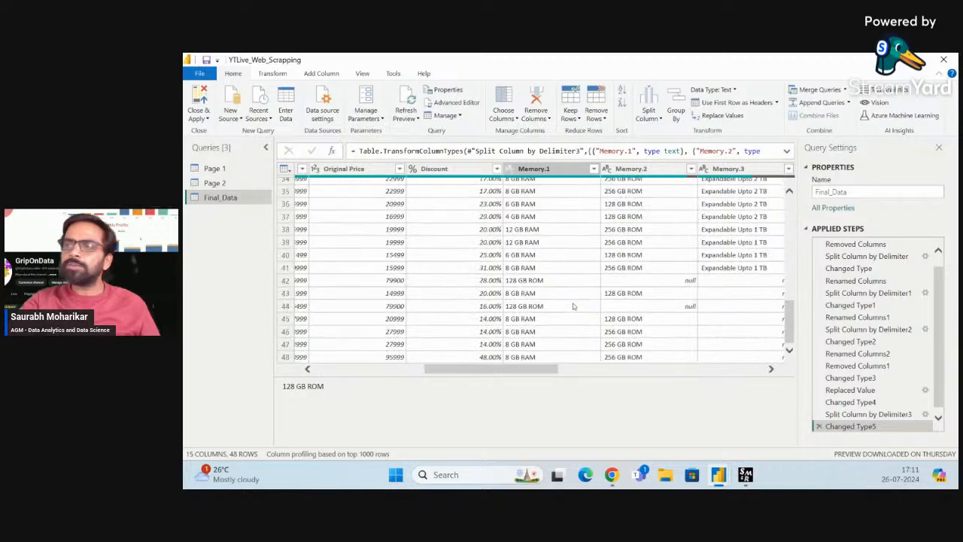
scroll(572, 306, "up", 10)
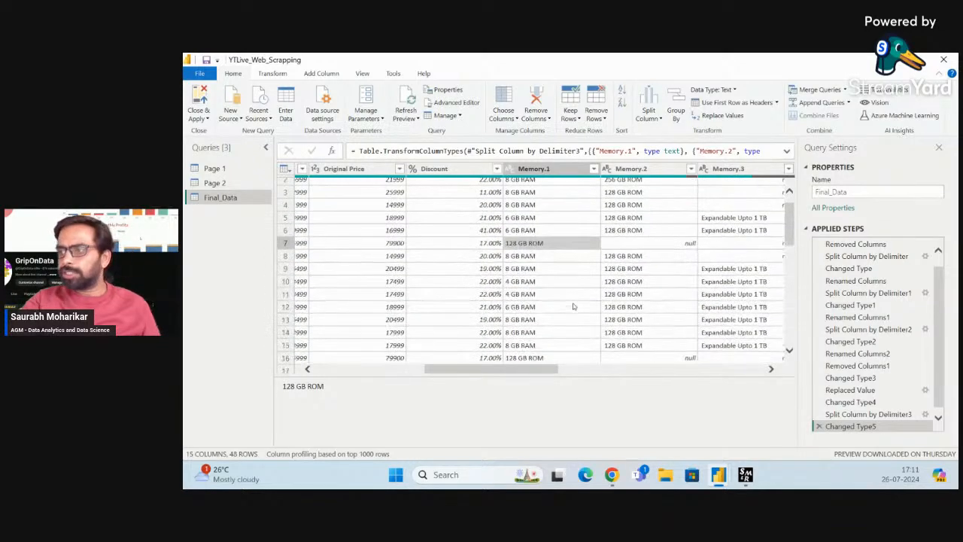
left_click(565, 172)
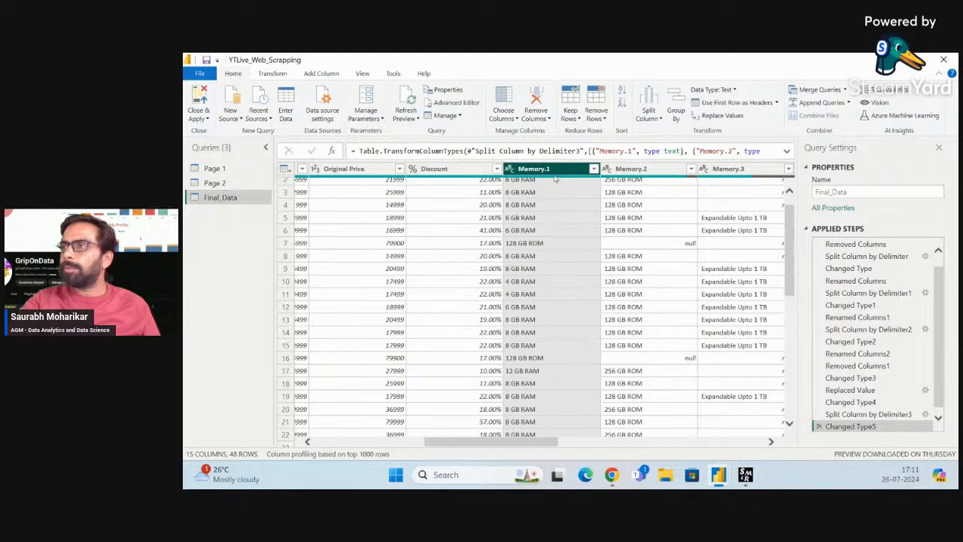
double_click(558, 169)
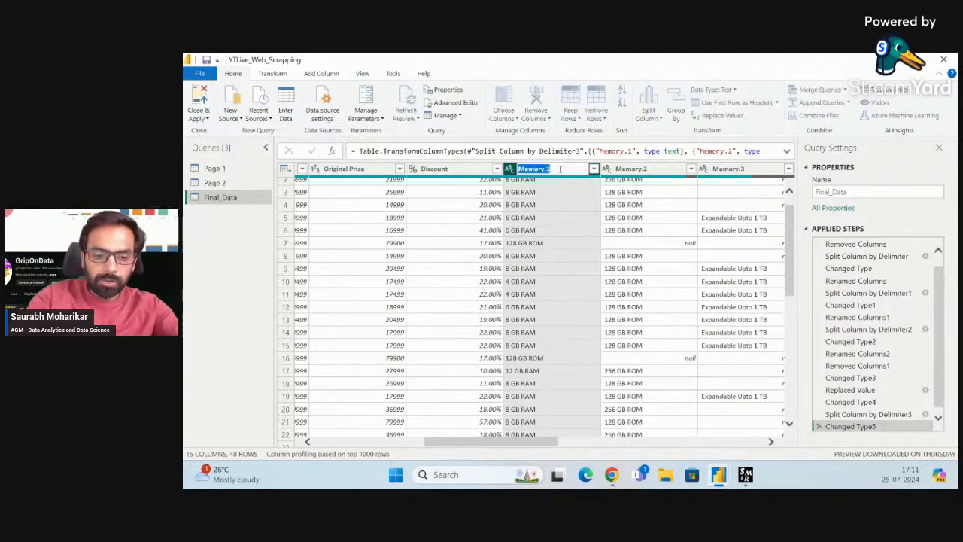
type("R")
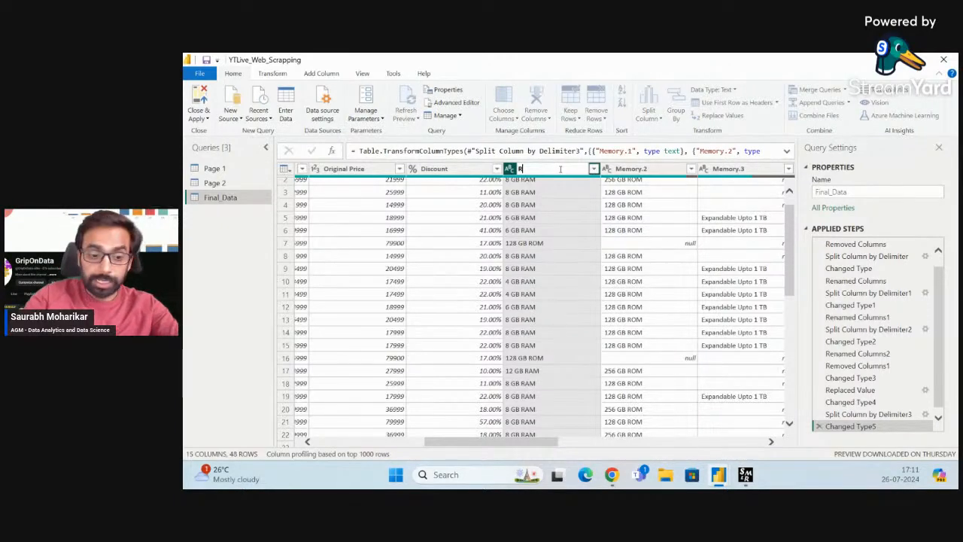
type("AM")
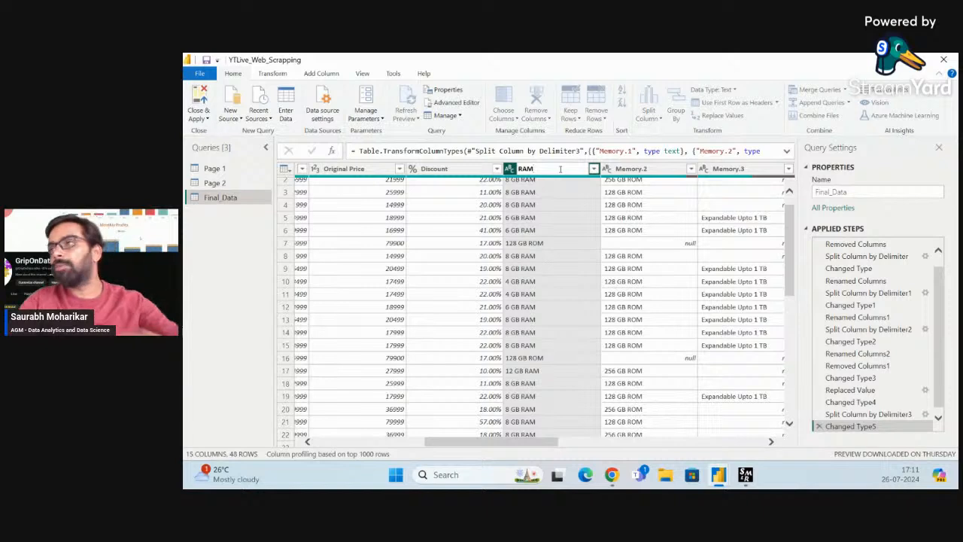
key("Return")
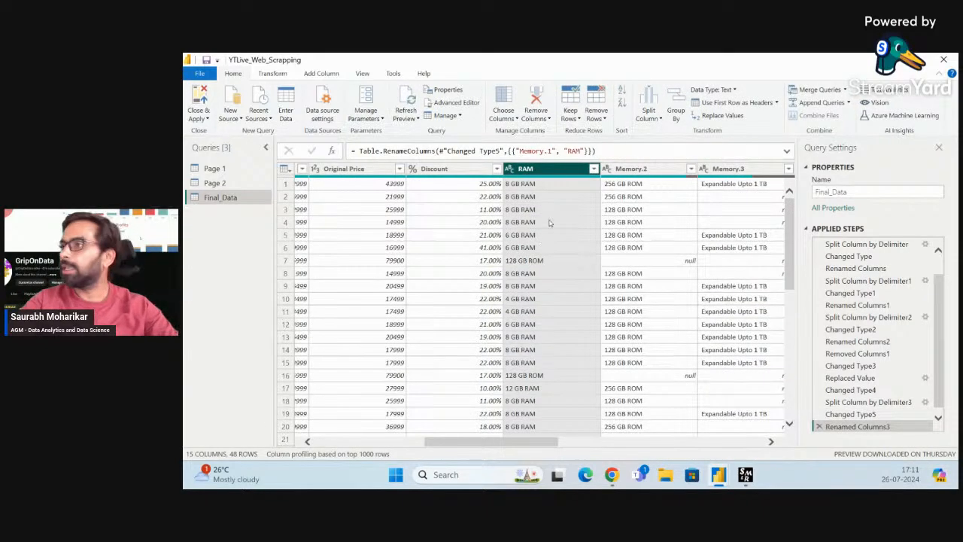
Rename the Memory.2 column as ROM
left_click(644, 169)
double_click(644, 168)
type("R")
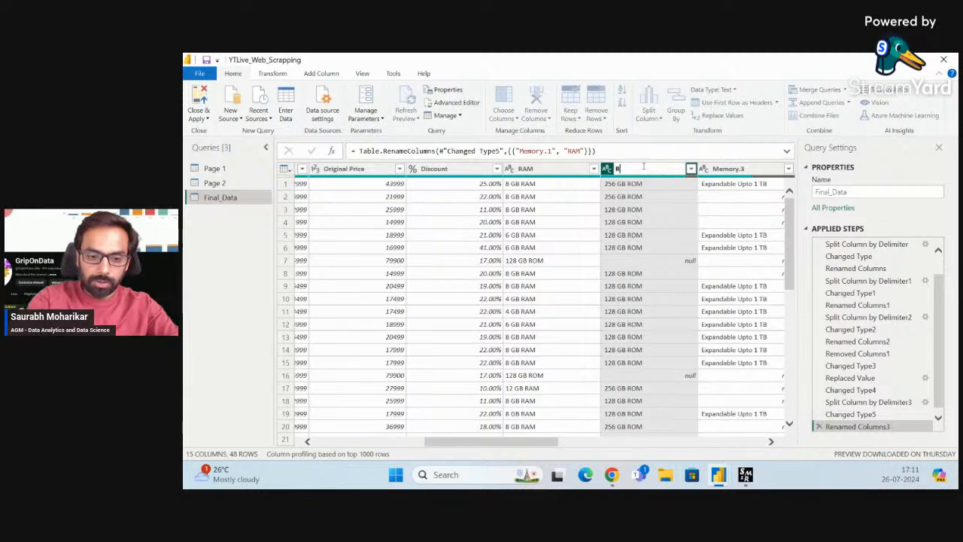
type("OM")
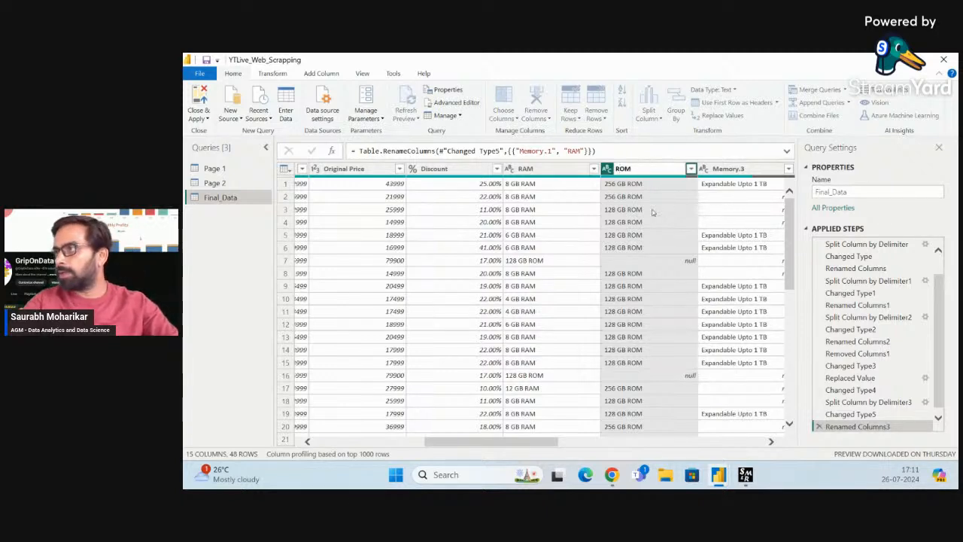
key("Return")
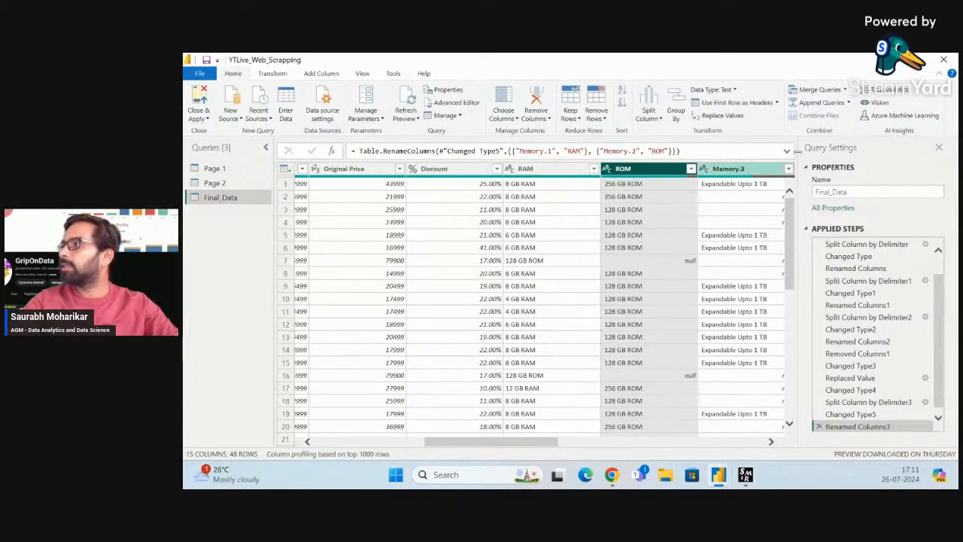
Rename the Memory.3 column, which holds the expandable storage text, as Expandable
left_click(730, 169)
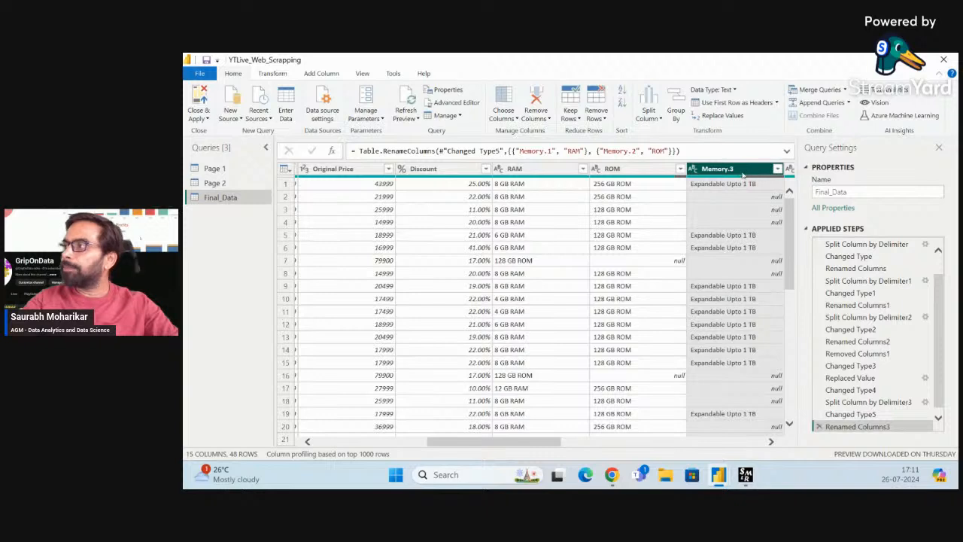
double_click(743, 171)
type("Ex")
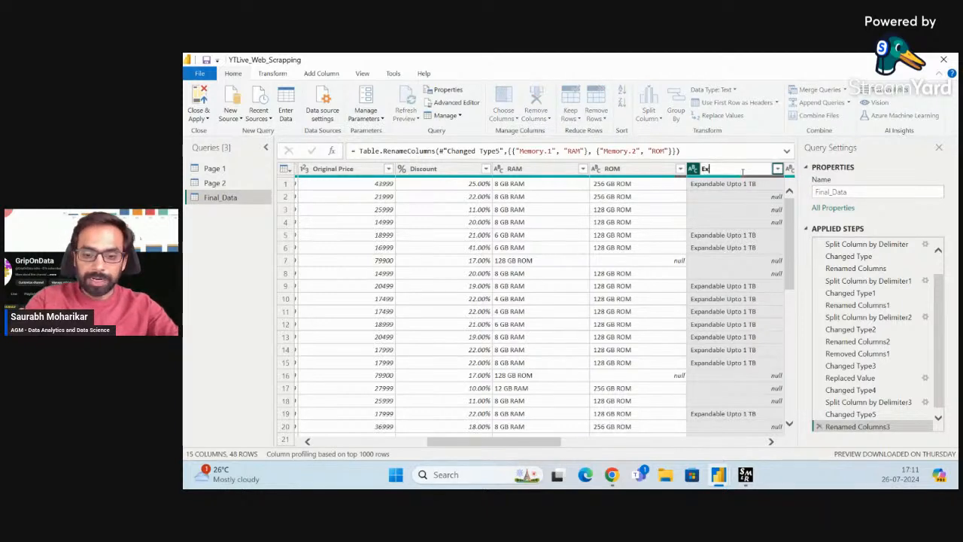
type("pandab")
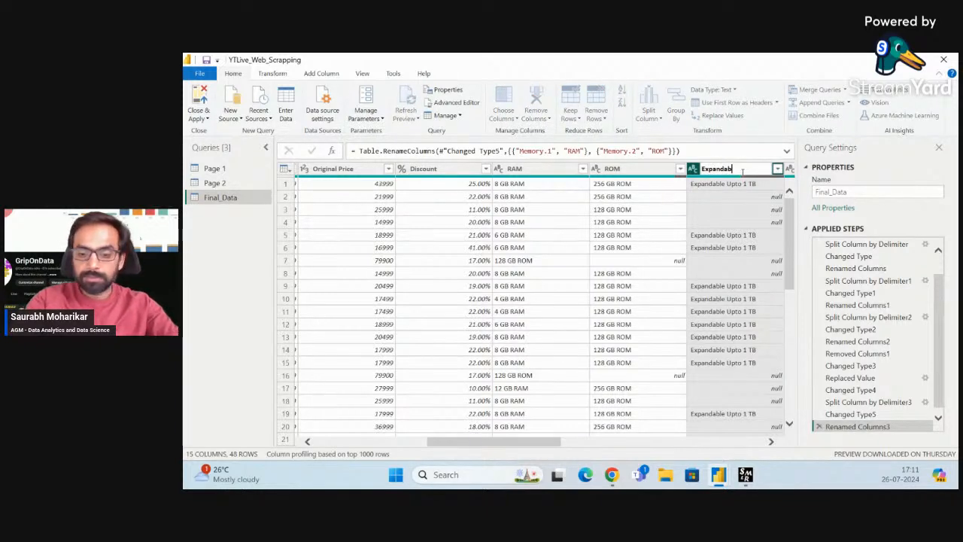
type("le")
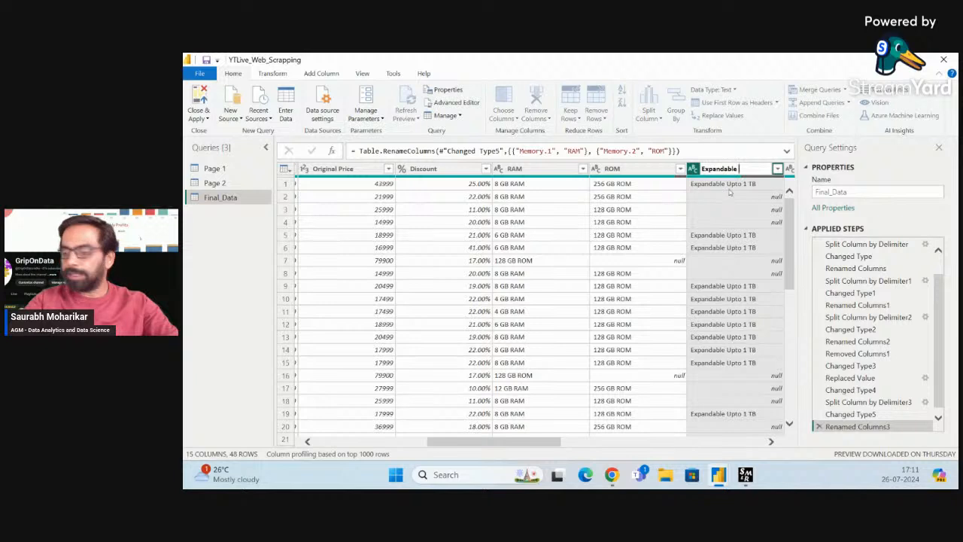
key("Return")
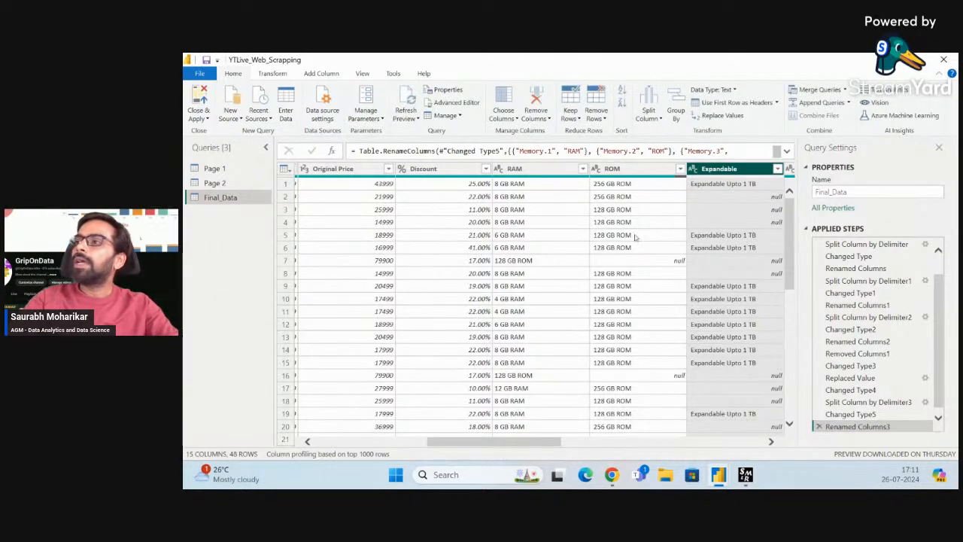
Inspect the RAM and ROM values in row 7 and look through all rows for ROM sizes misplaced in the RAM column
left_click(548, 263)
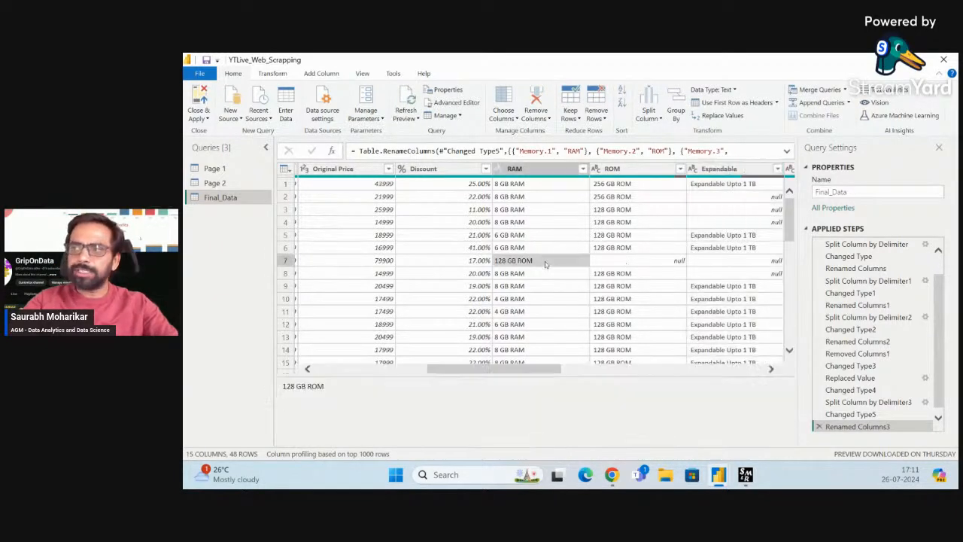
left_click(618, 261)
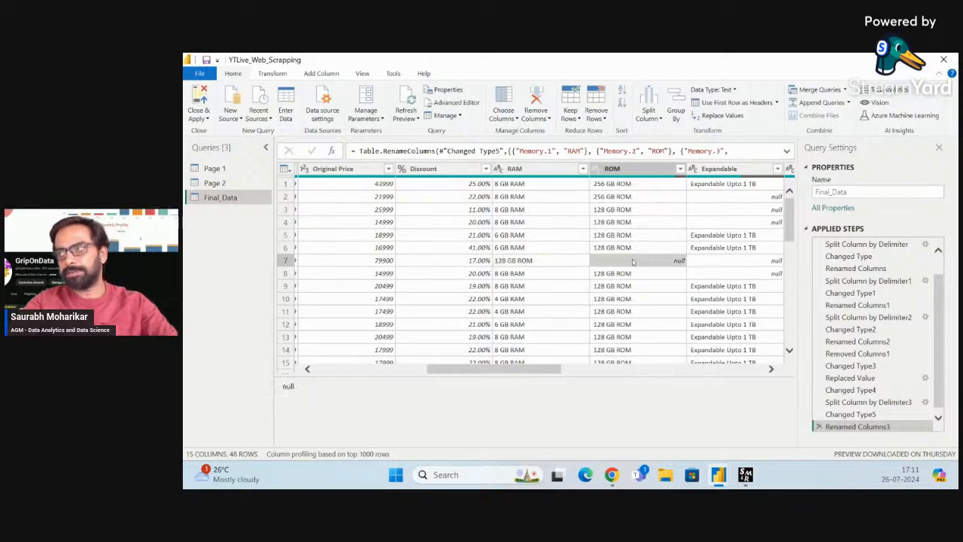
left_click(549, 168)
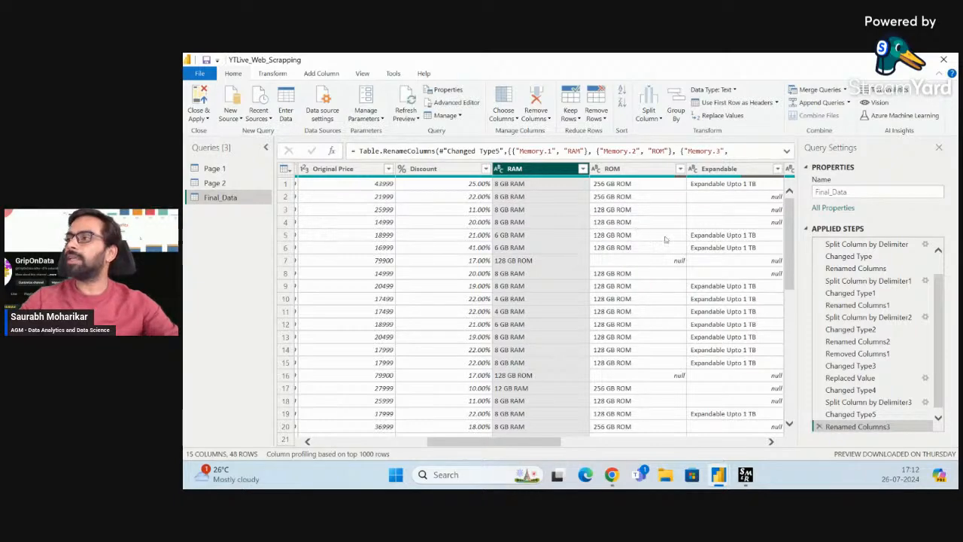
scroll(669, 268, "down", 1)
scroll(668, 270, "down", 4)
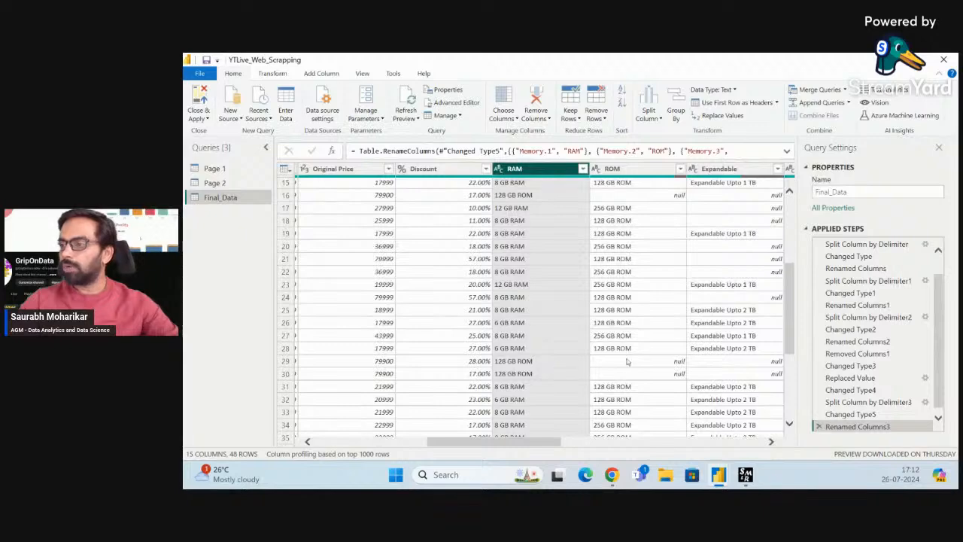
scroll(624, 362, "down", 4)
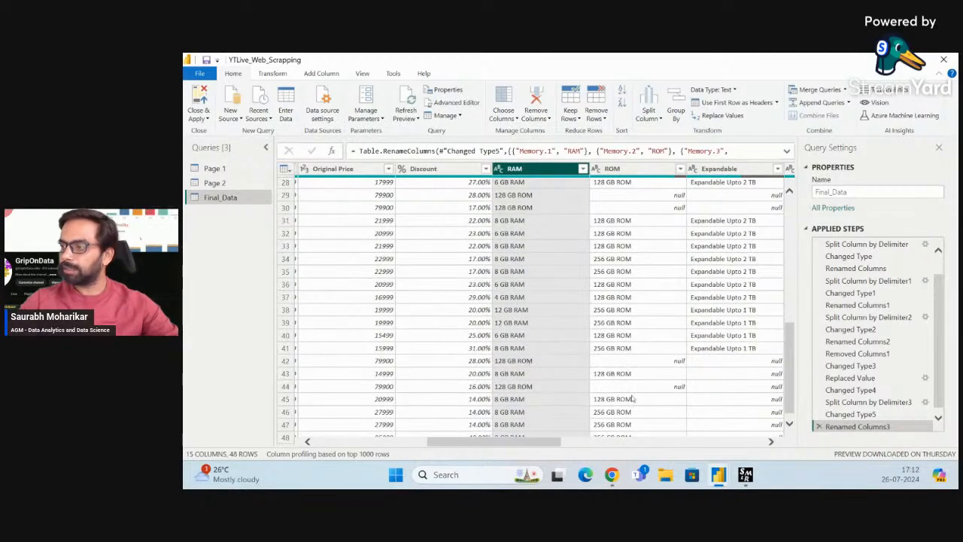
scroll(652, 402, "down", 1)
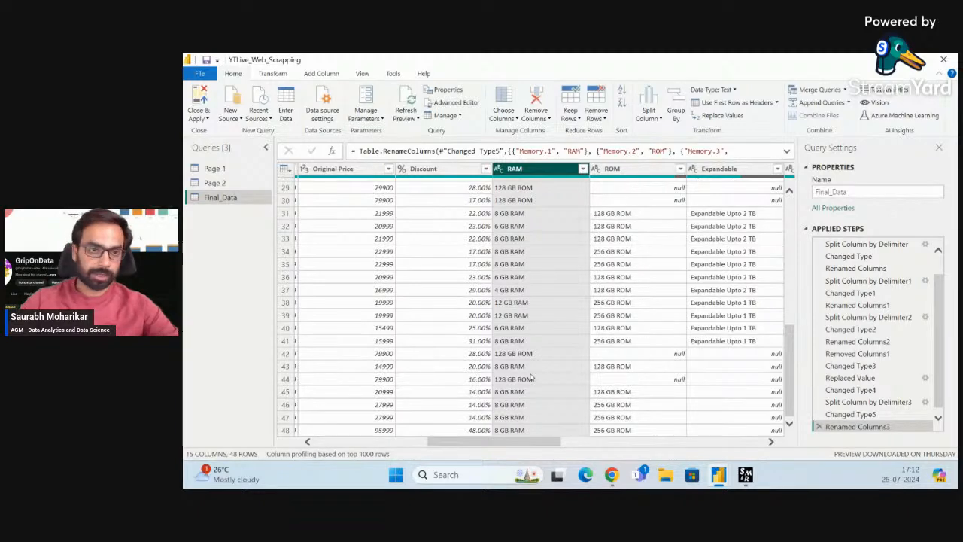
scroll(635, 341, "up", 10)
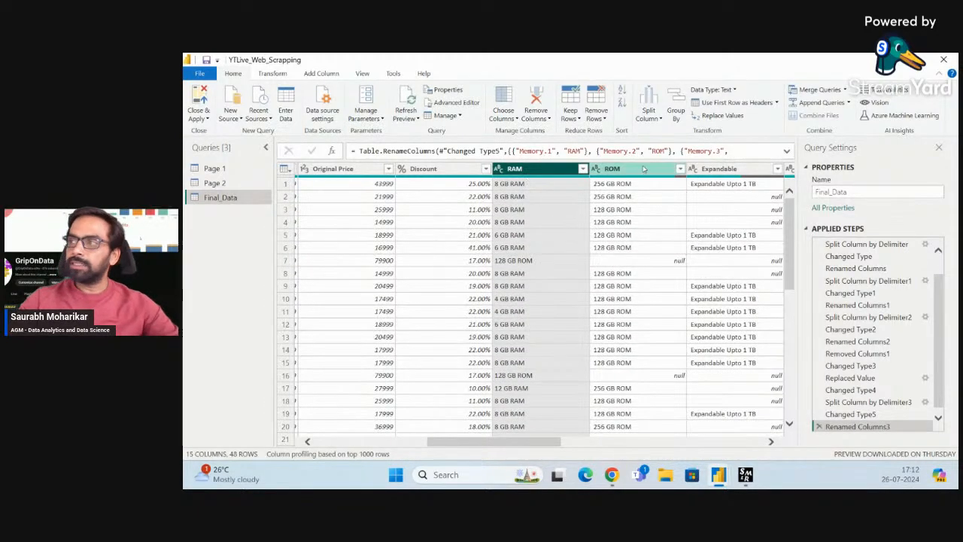
Replace null with "128 GB ROM" in the ROM column and check the column's rows
left_click(644, 169)
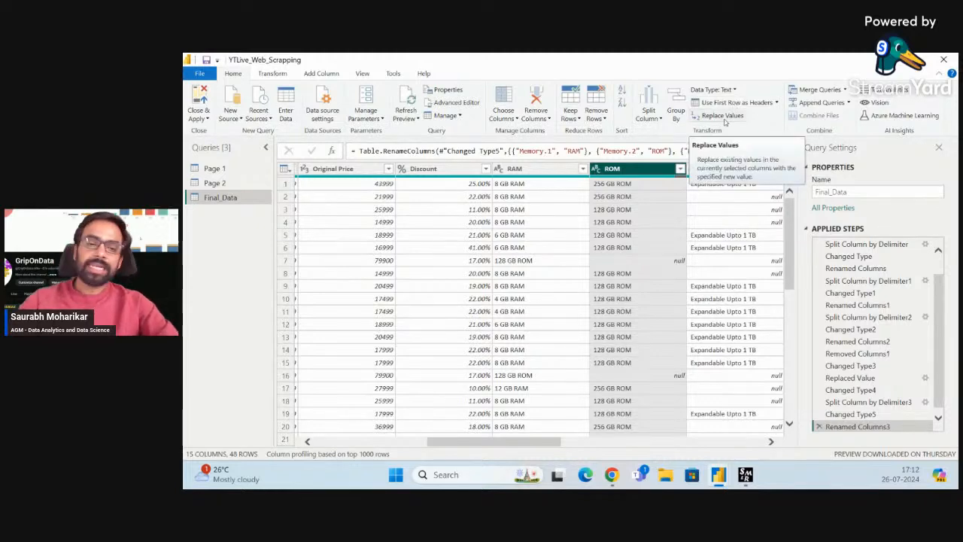
left_click(723, 117)
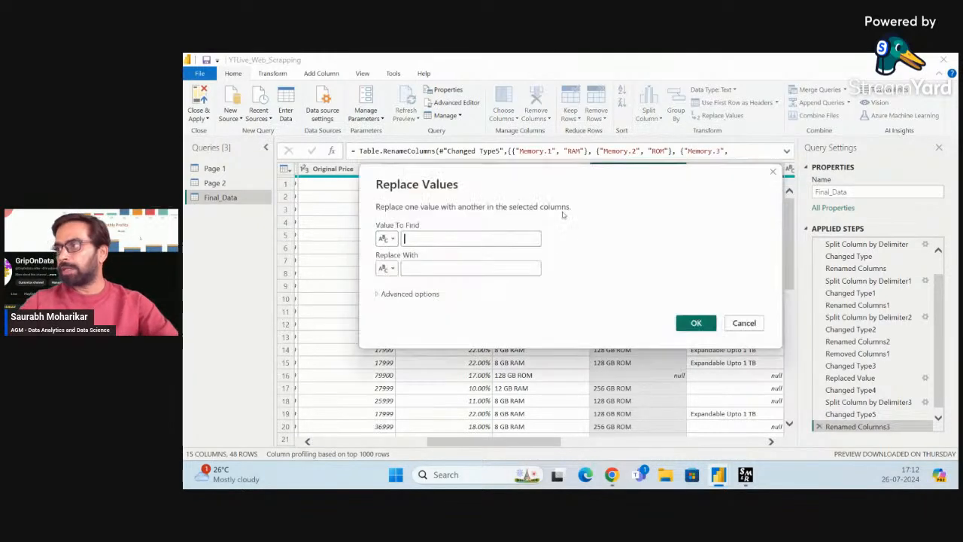
type("null")
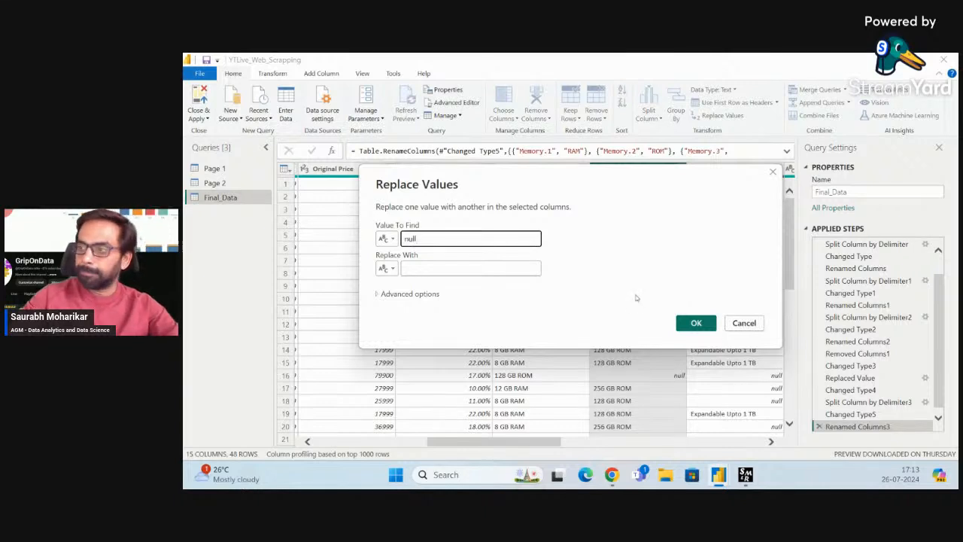
left_click(445, 272)
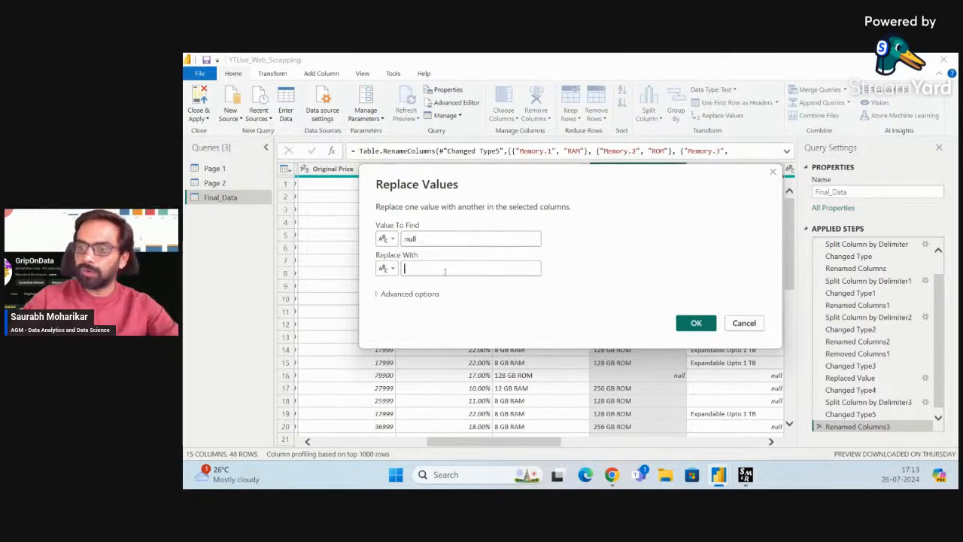
type("12")
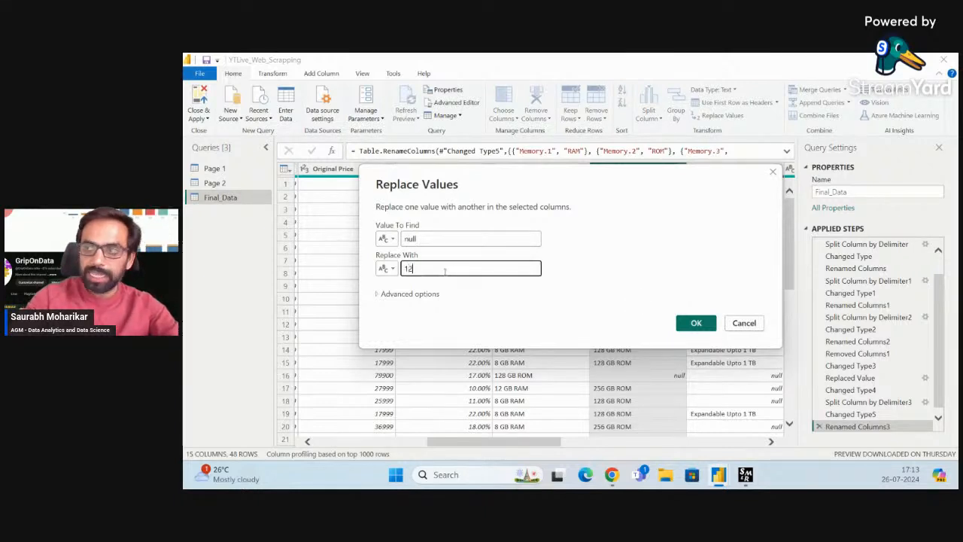
type("8 GB")
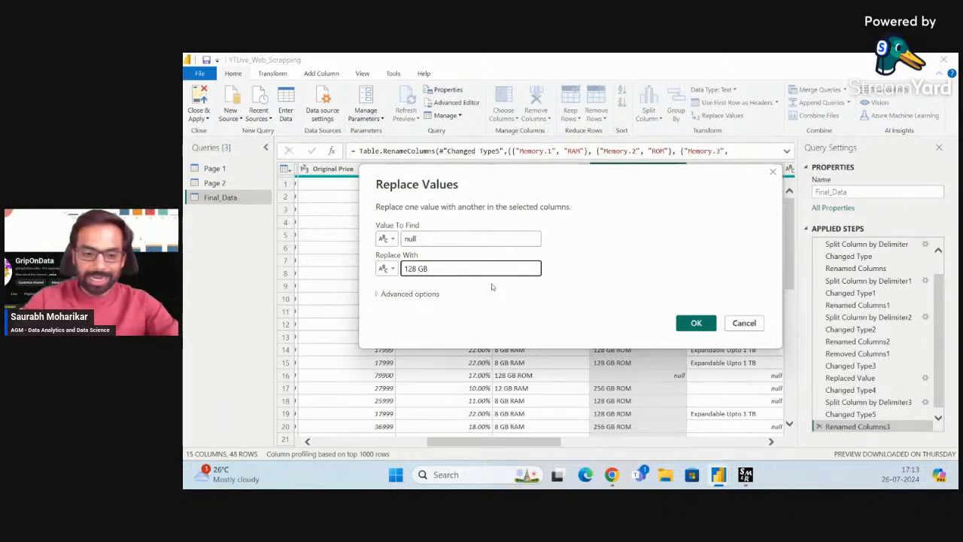
type(" ROM")
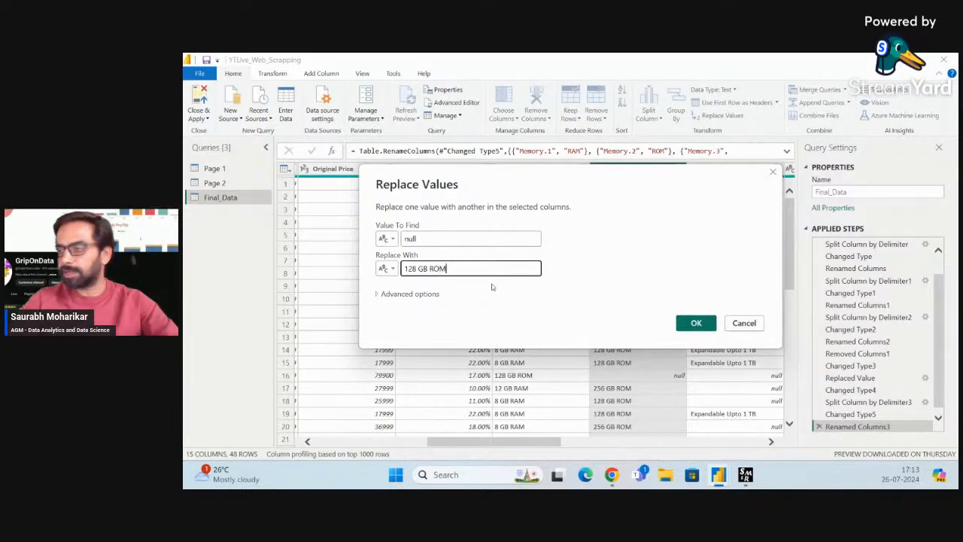
left_click(696, 323)
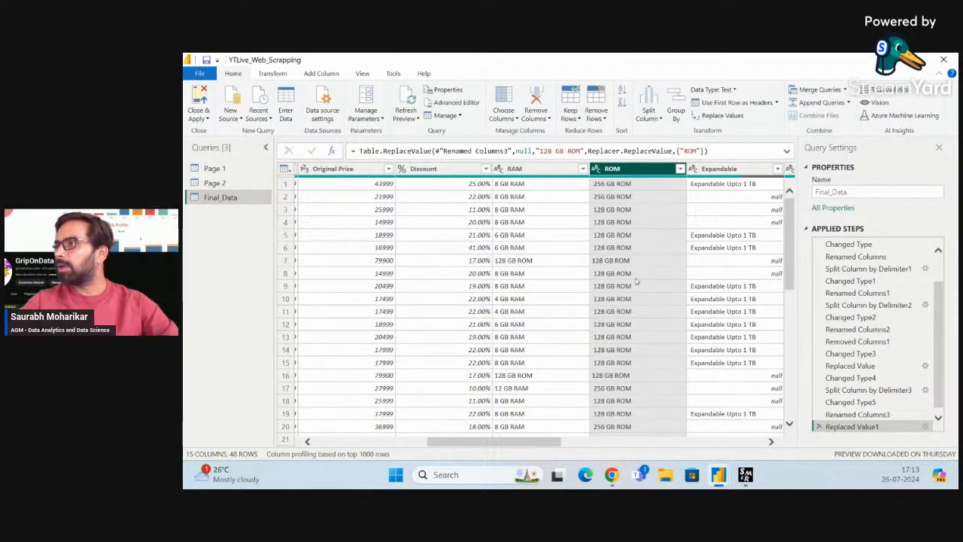
scroll(636, 281, "down", 3)
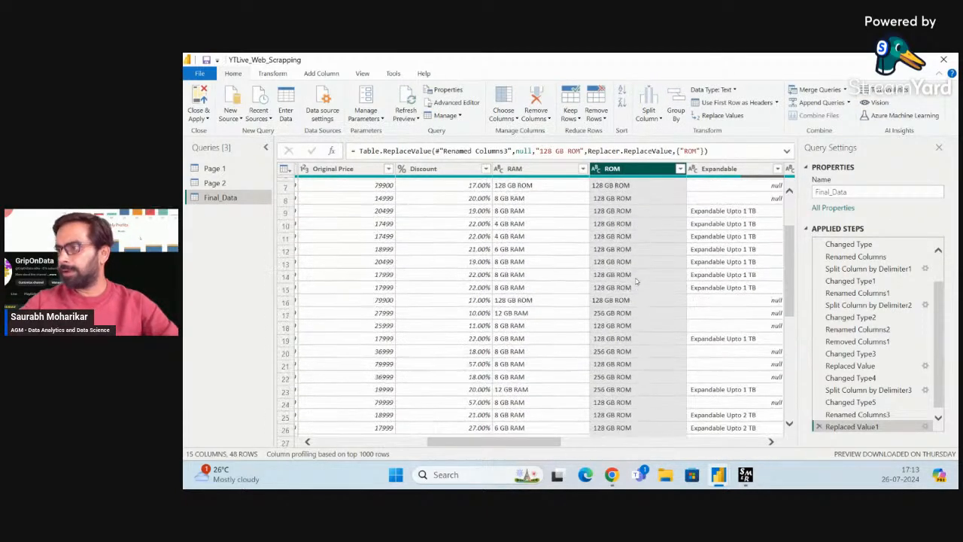
scroll(636, 280, "down", 7)
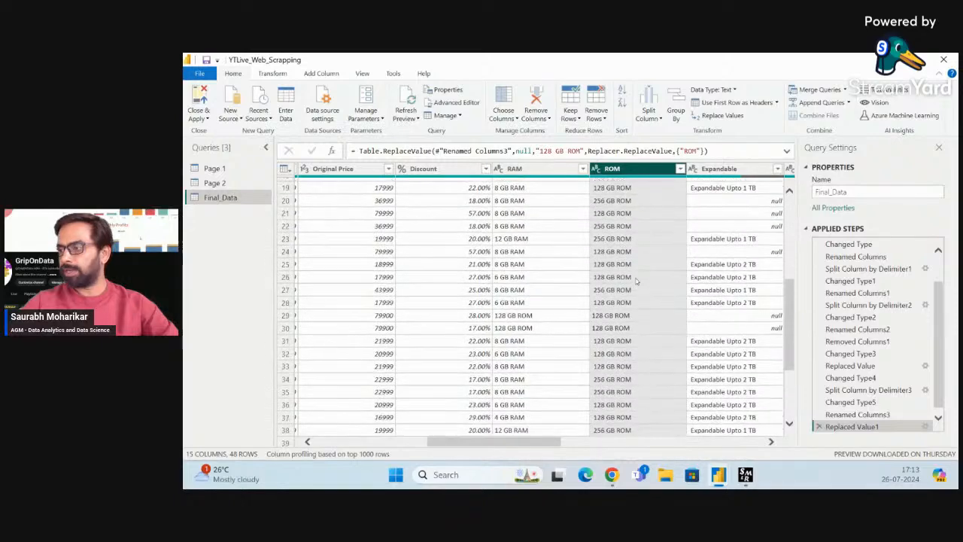
scroll(636, 281, "up", 9)
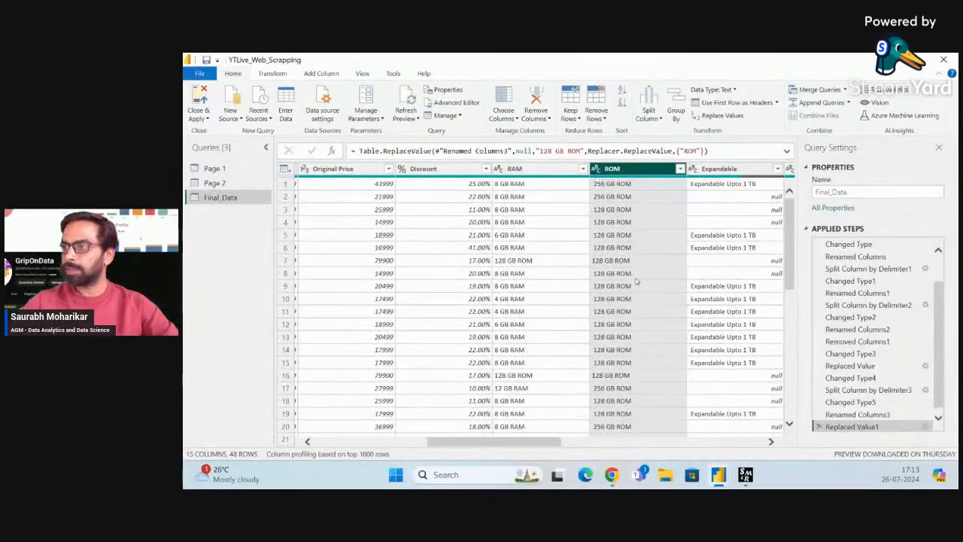
Replace "128 GB ROM" with an empty value in the RAM column and check the column's rows
left_click(542, 172)
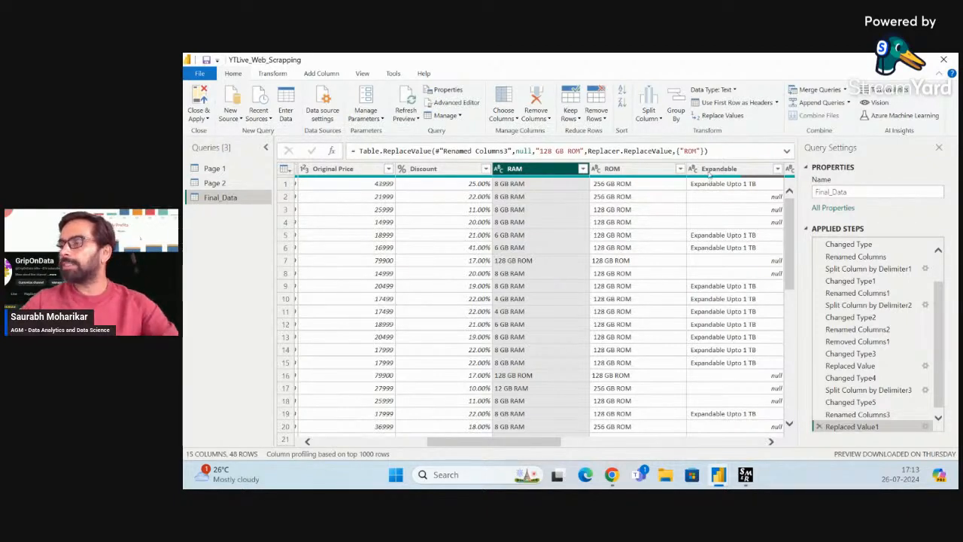
left_click(719, 115)
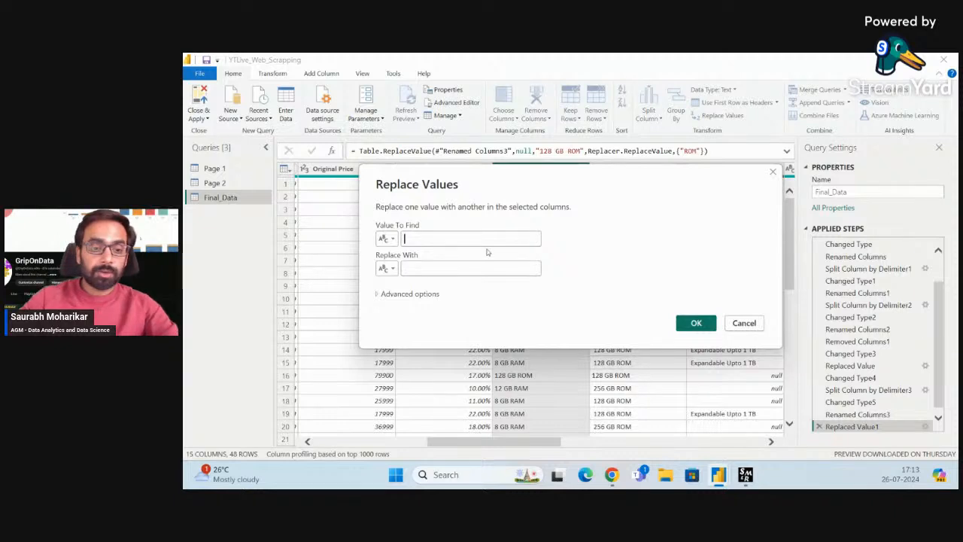
type("128 ")
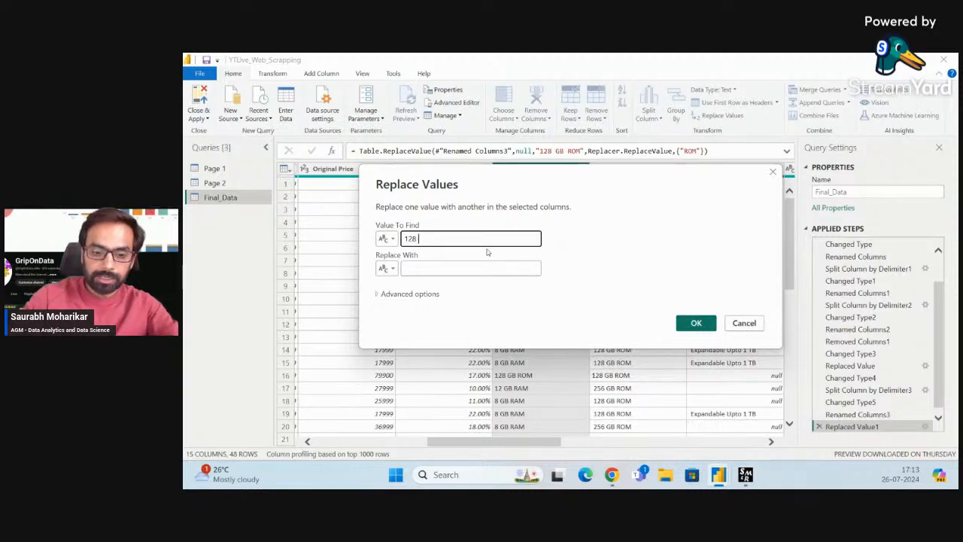
type("GB ROM")
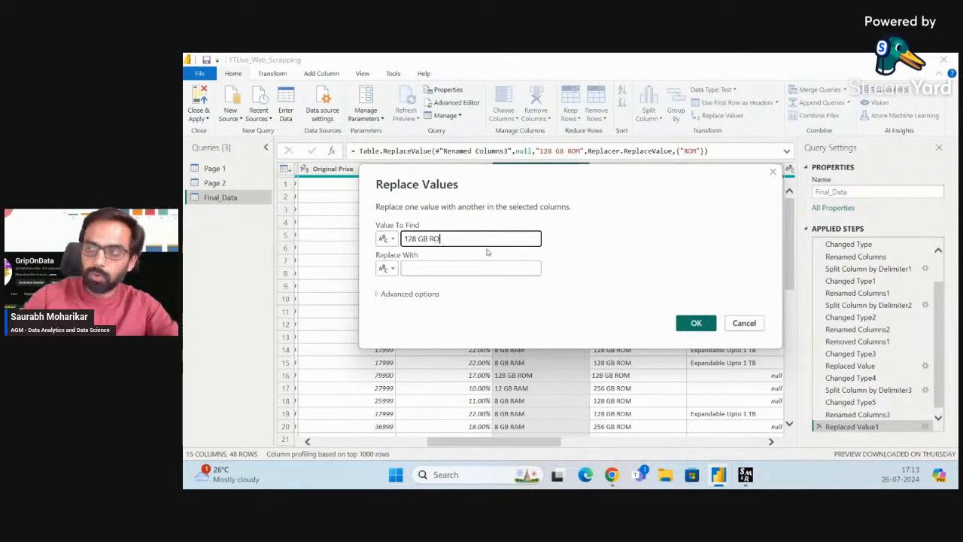
left_click(429, 269)
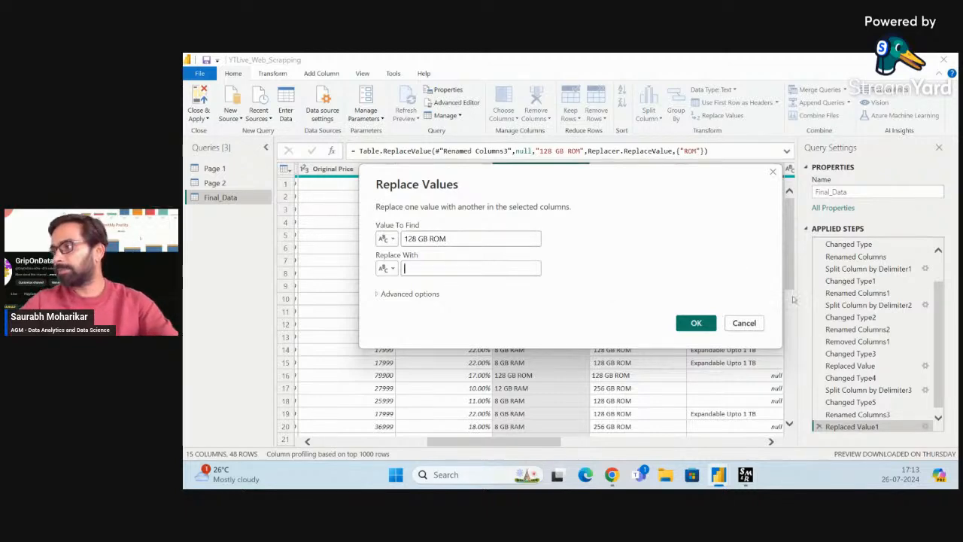
left_click(696, 323)
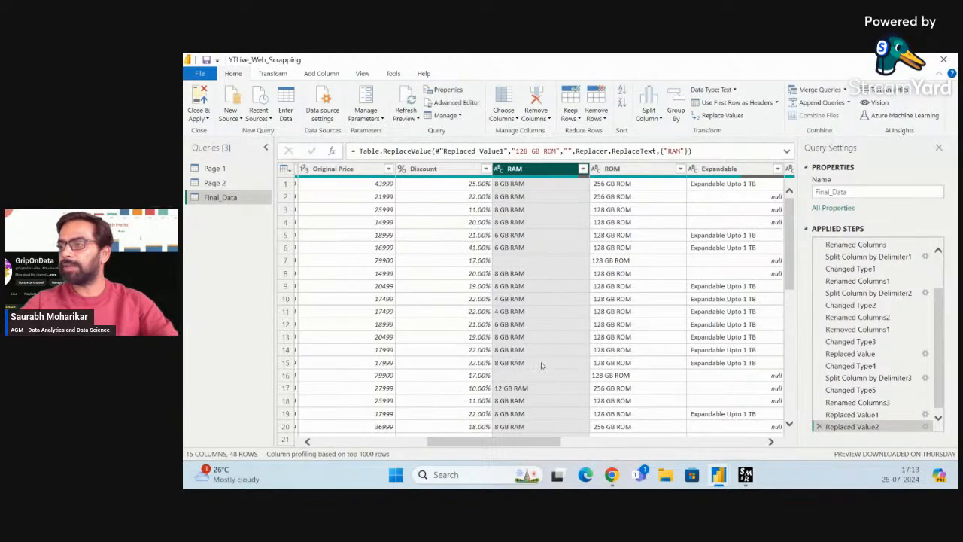
scroll(542, 365, "down", 10)
scroll(542, 366, "up", 10)
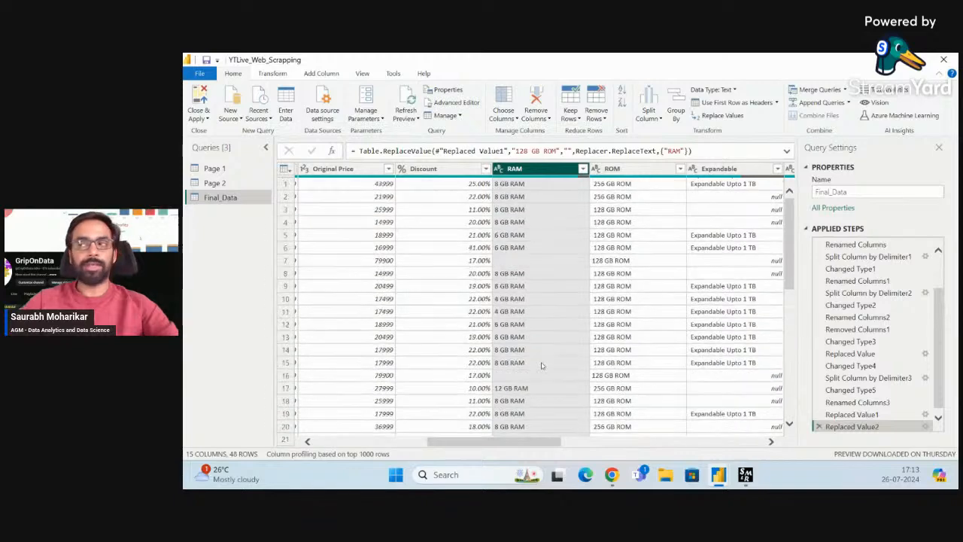
left_click(558, 234)
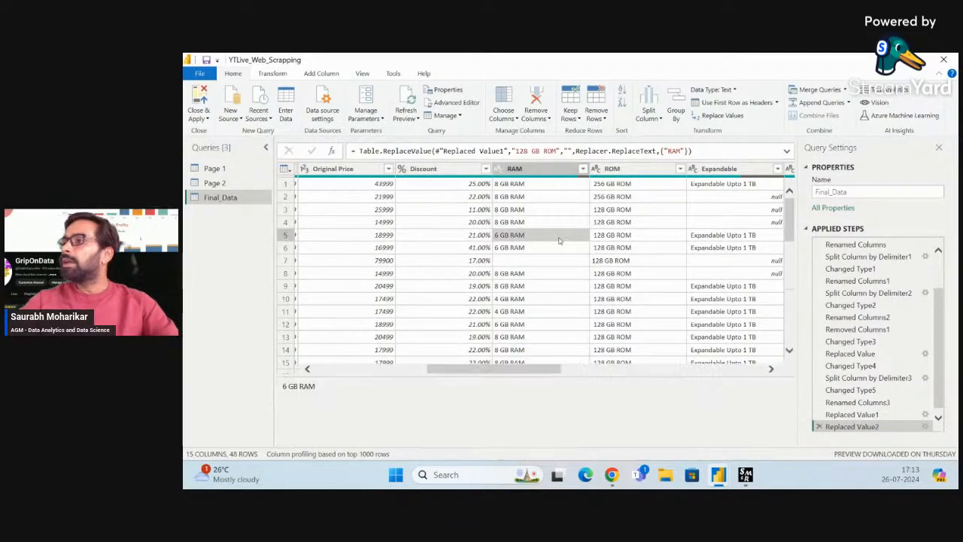
Rename the RAM column as "RAM (GB)"
left_click(560, 170)
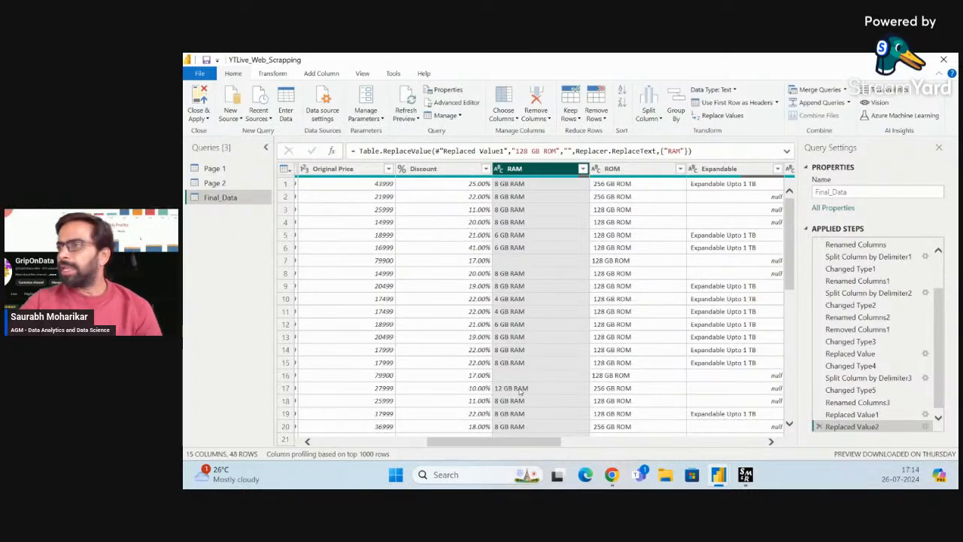
double_click(539, 168)
left_click(539, 168)
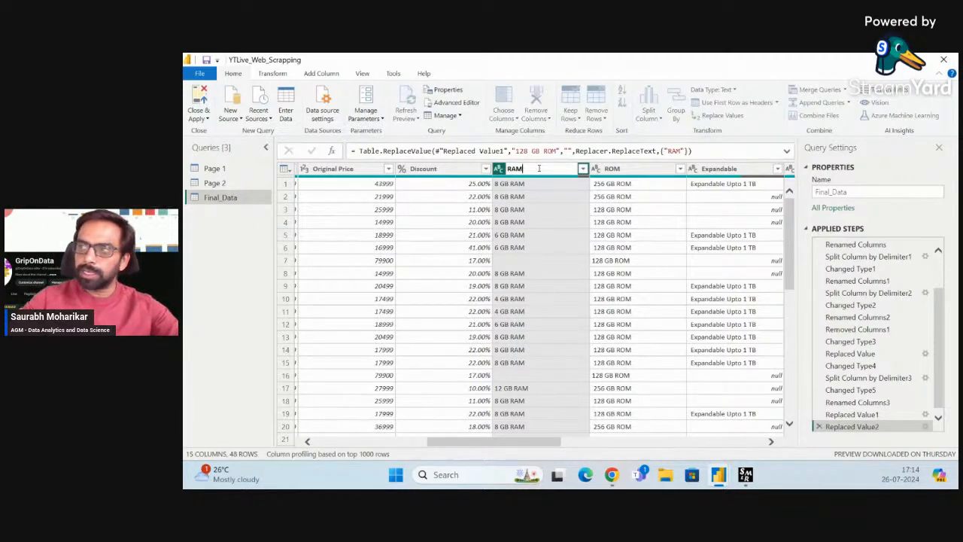
type("(")
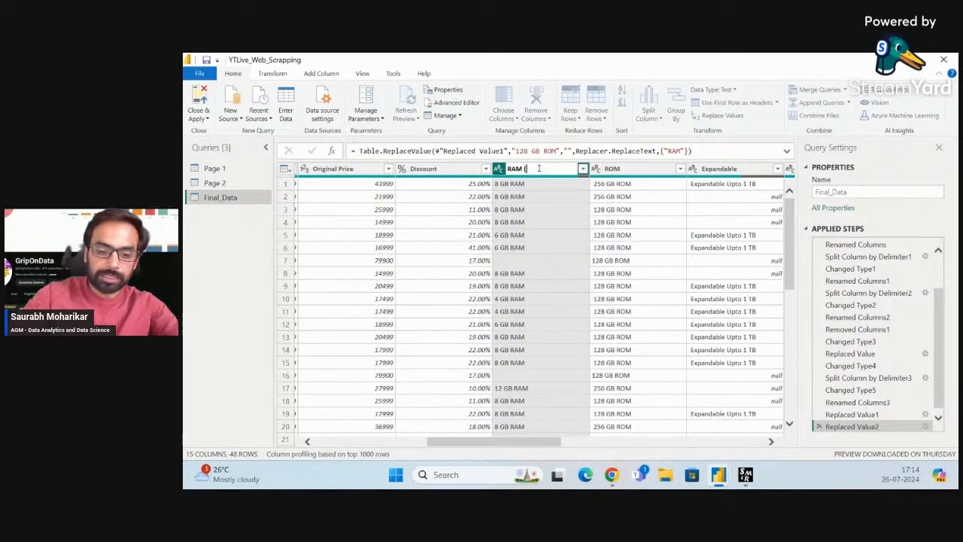
type("GB")
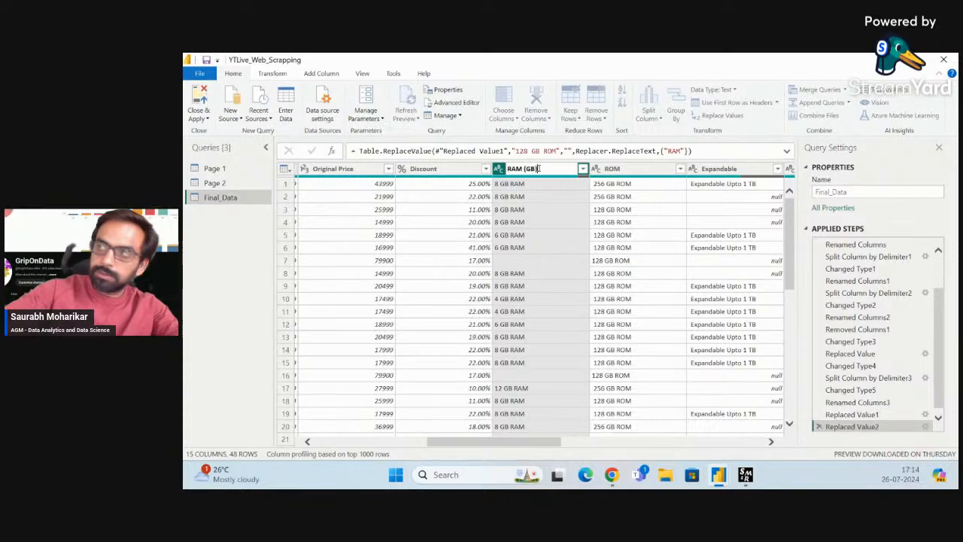
type(")")
key("Return")
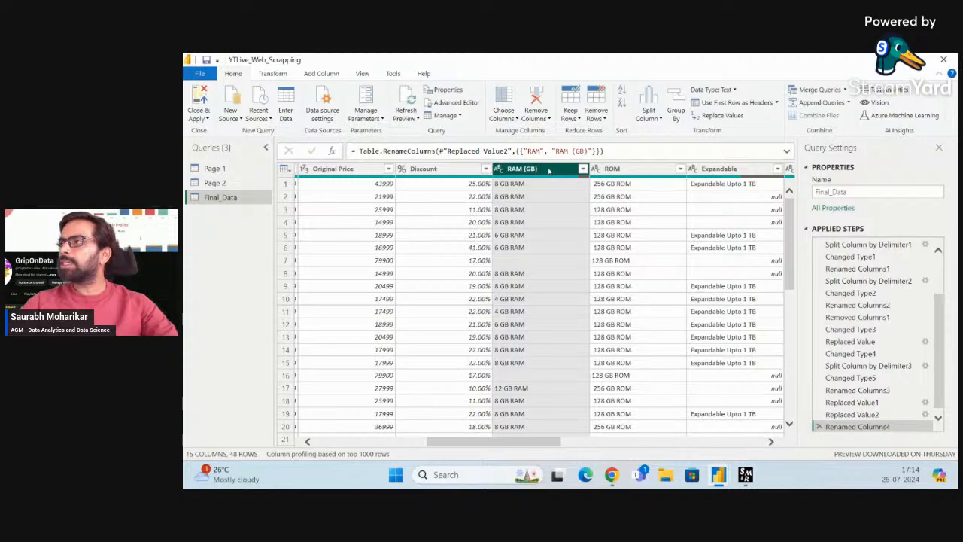
Try replacing "GB RAM" with an empty value in the RAM (GB) column, and delete that replacement from the query
left_click(721, 115)
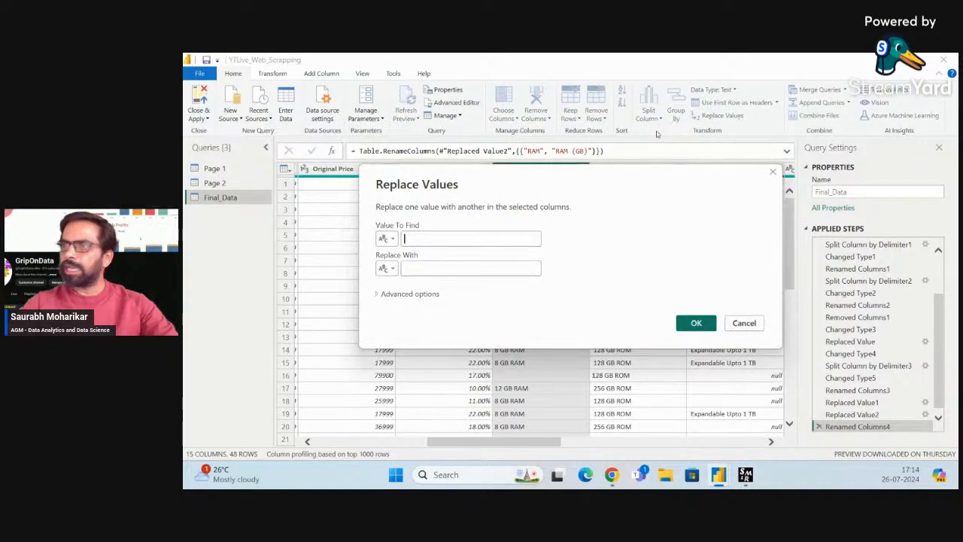
type("GB R")
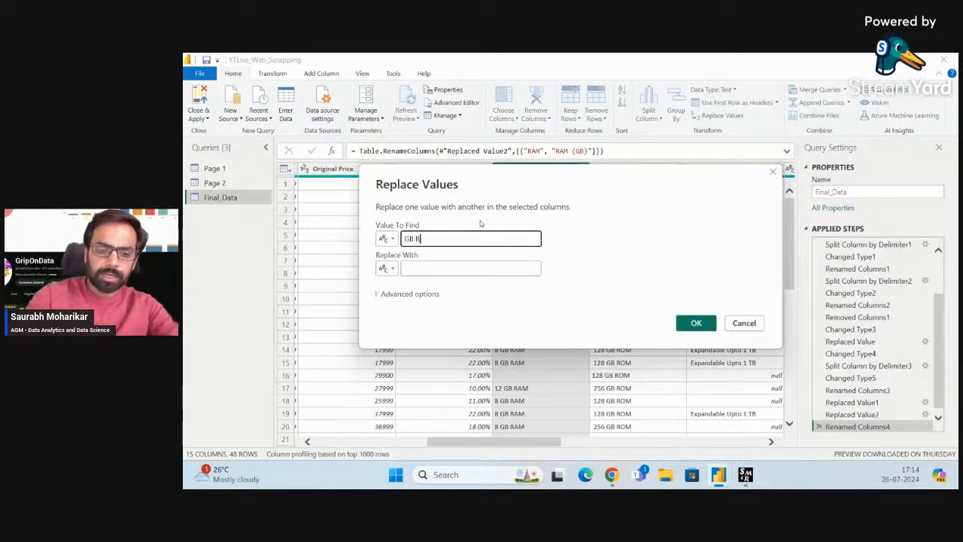
type("AM")
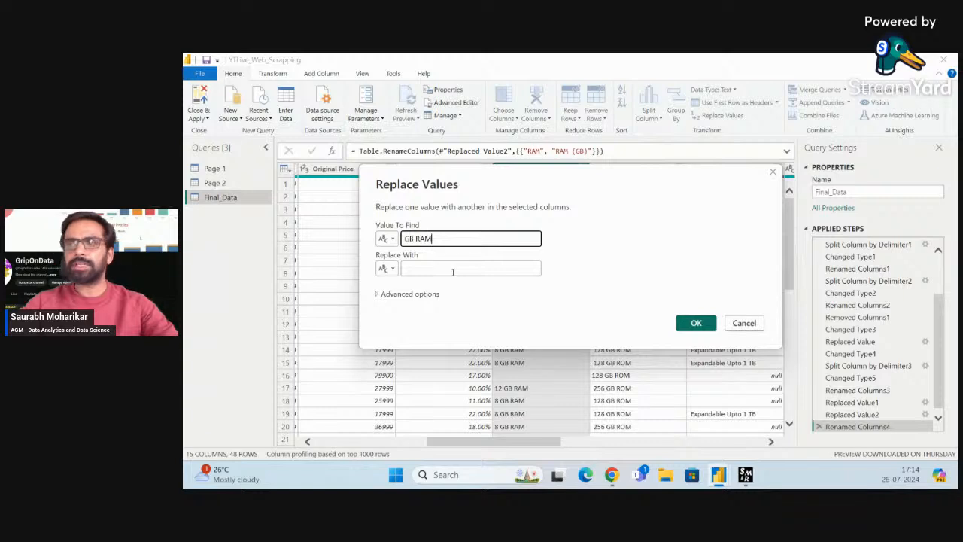
left_click(506, 267)
left_click(691, 323)
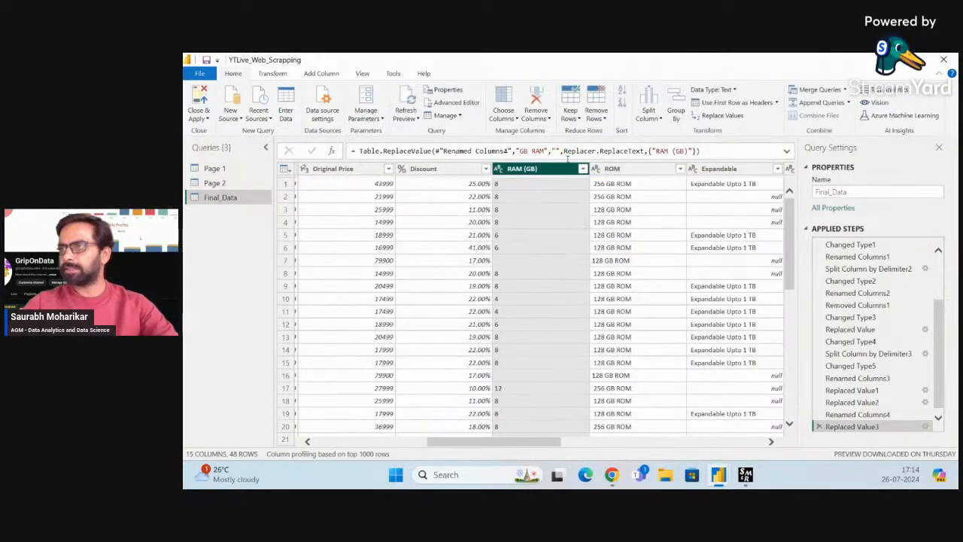
scroll(865, 402, "down", 2)
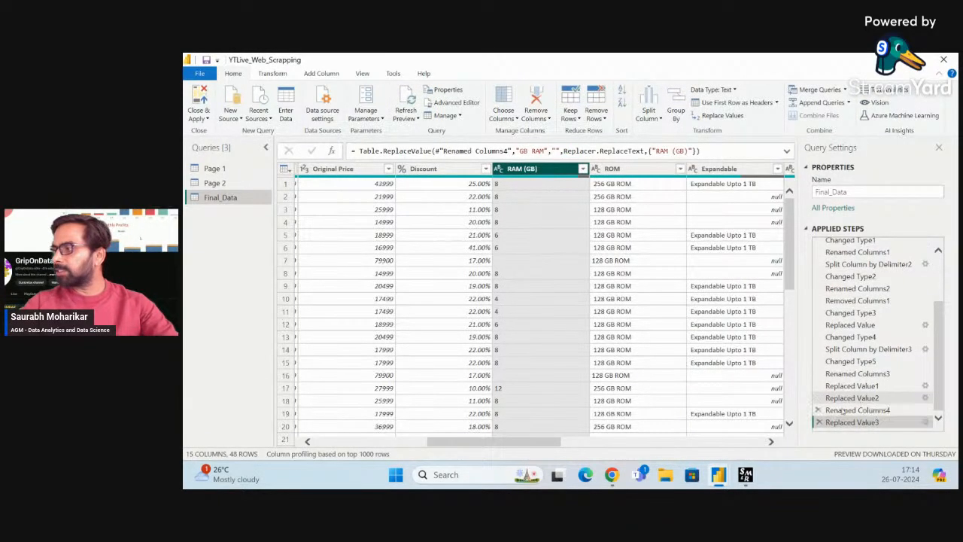
left_click(819, 423)
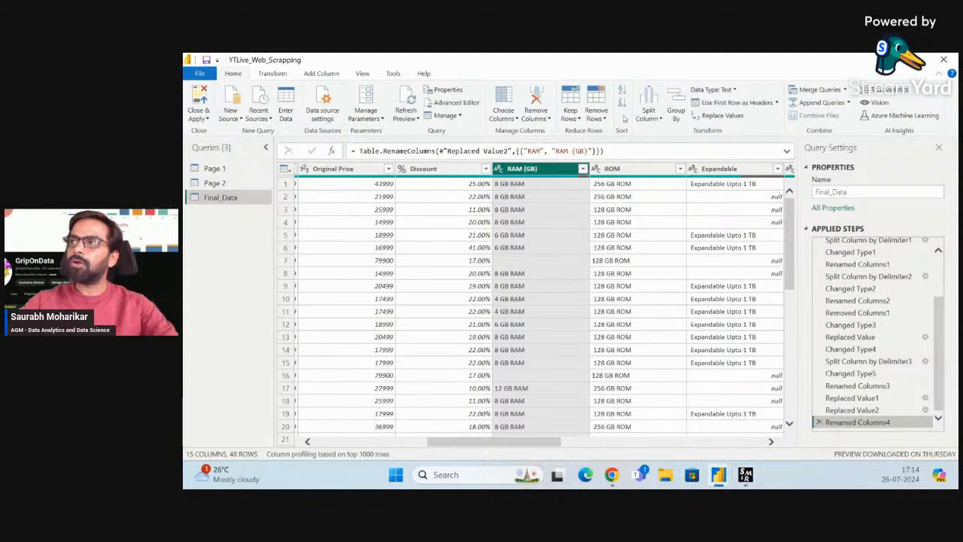
Split the RAM (GB) column by the space delimiter at the left-most occurrence only
left_click(656, 120)
left_click(670, 127)
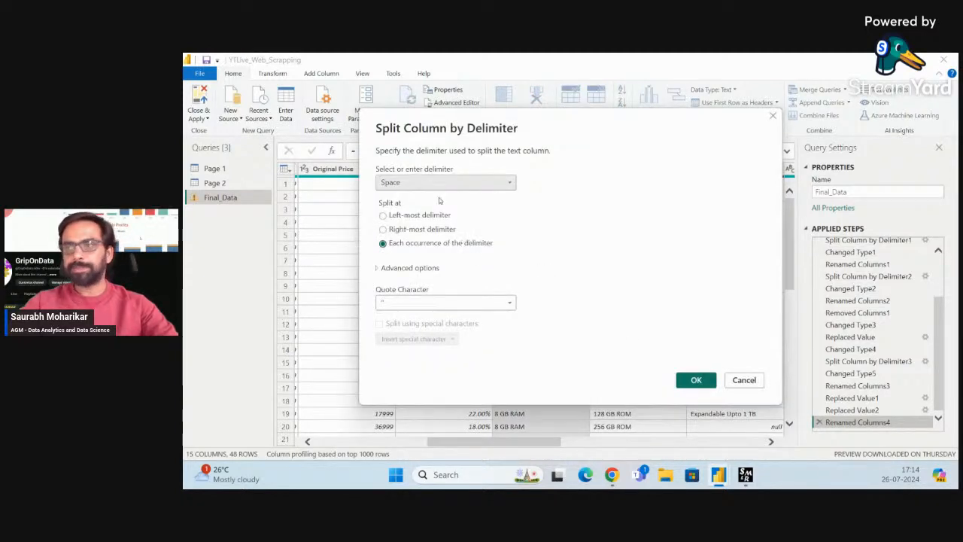
left_click(409, 216)
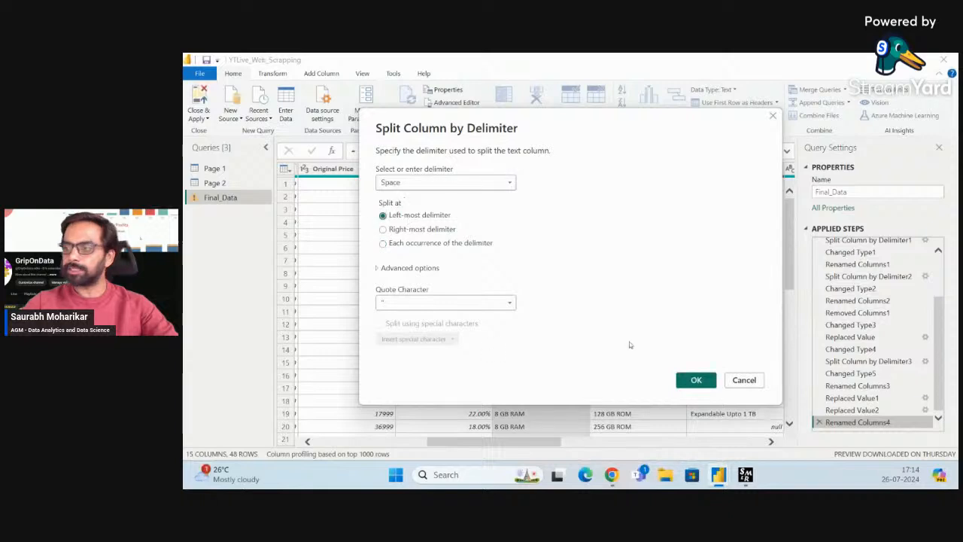
left_click(696, 380)
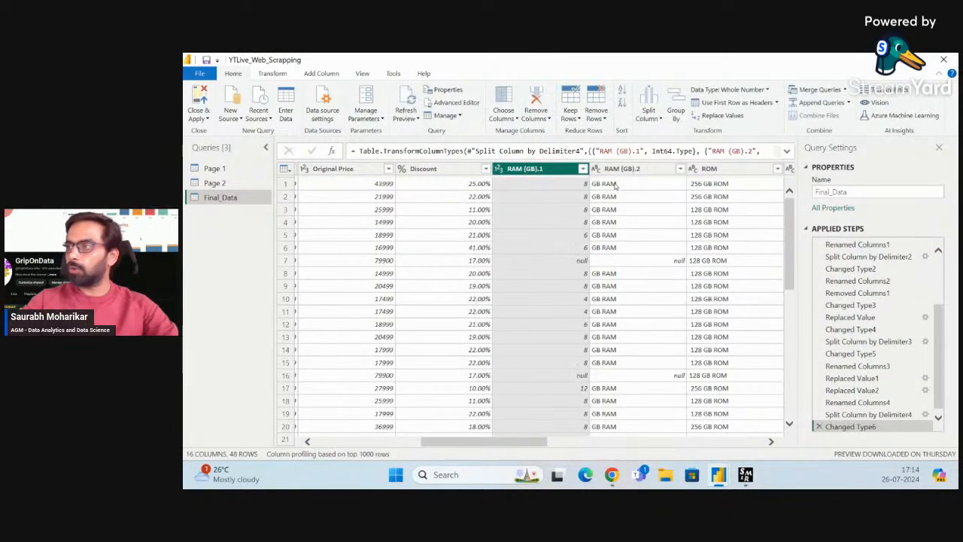
Remove the RAM (GB).2 column that holds only the "GB RAM" text
left_click(641, 168)
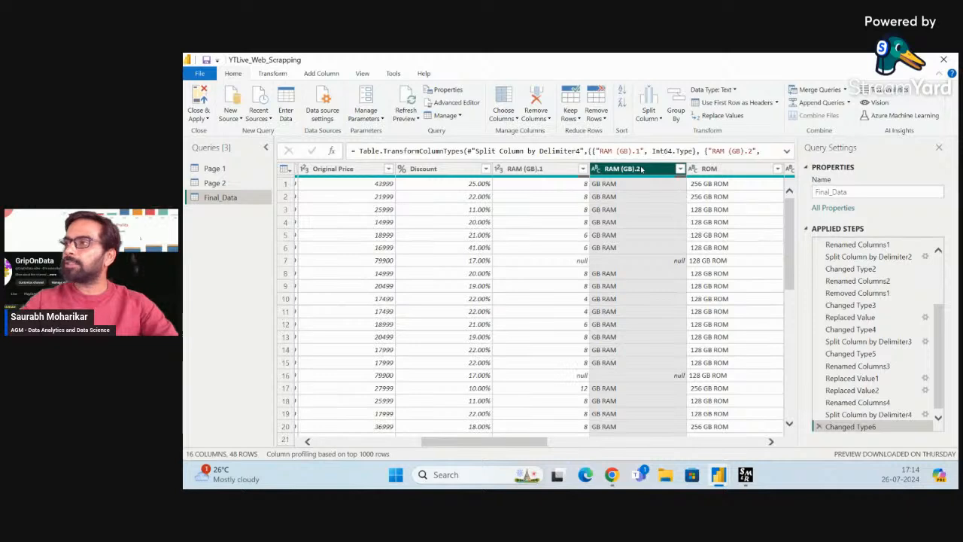
right_click(641, 168)
left_click(648, 188)
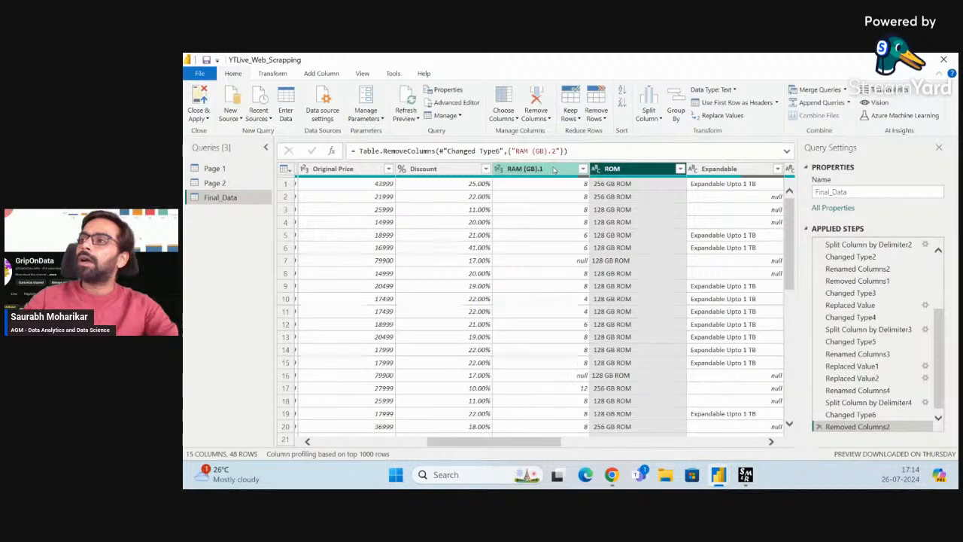
Set the RAM (GB).1 column's data type to Whole Number and rename the column as "RAM (GB)"
left_click(499, 168)
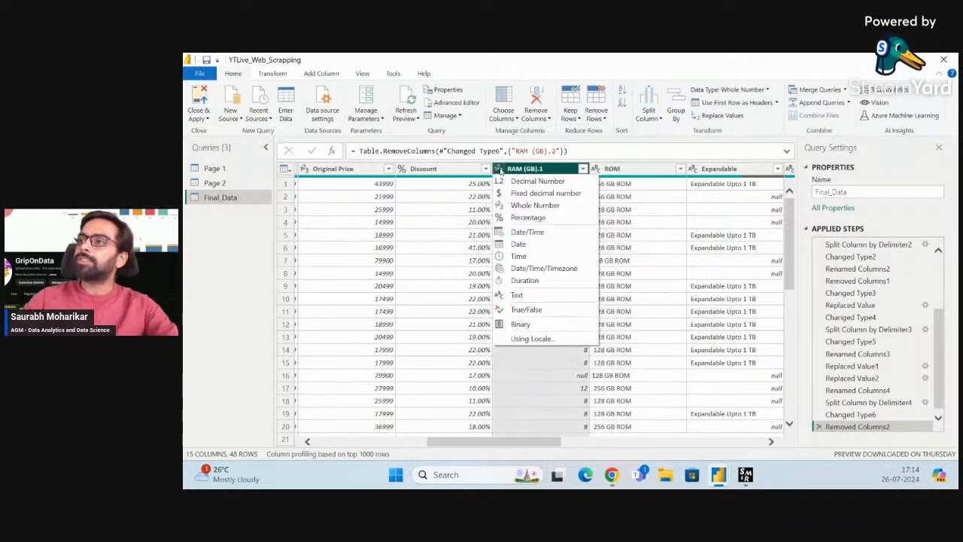
left_click(532, 204)
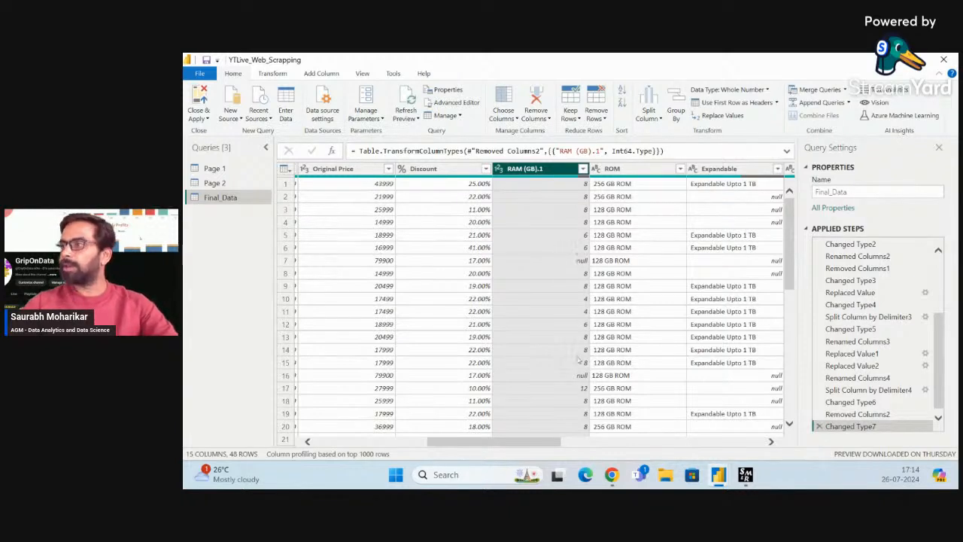
left_click(576, 183)
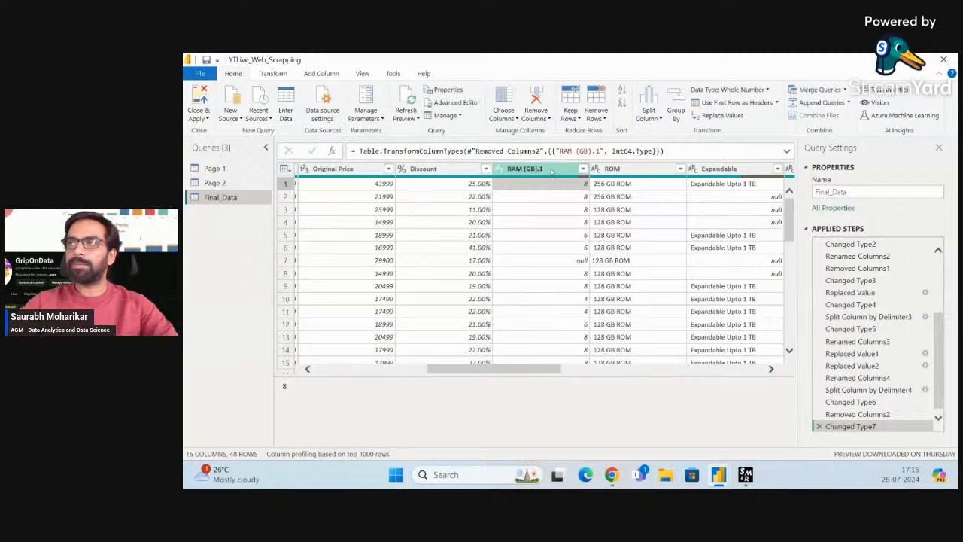
left_click(546, 169)
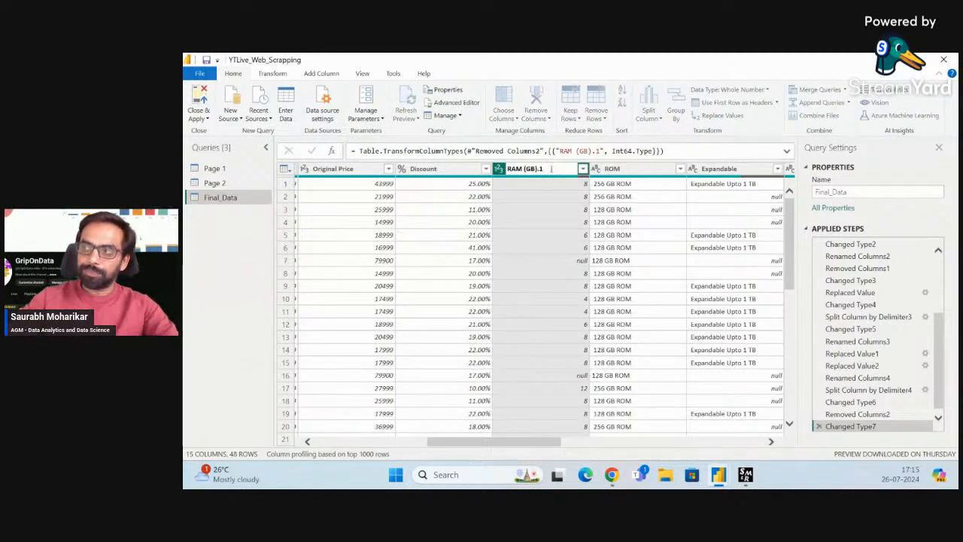
key("BackSpace")
key("BackSpace")
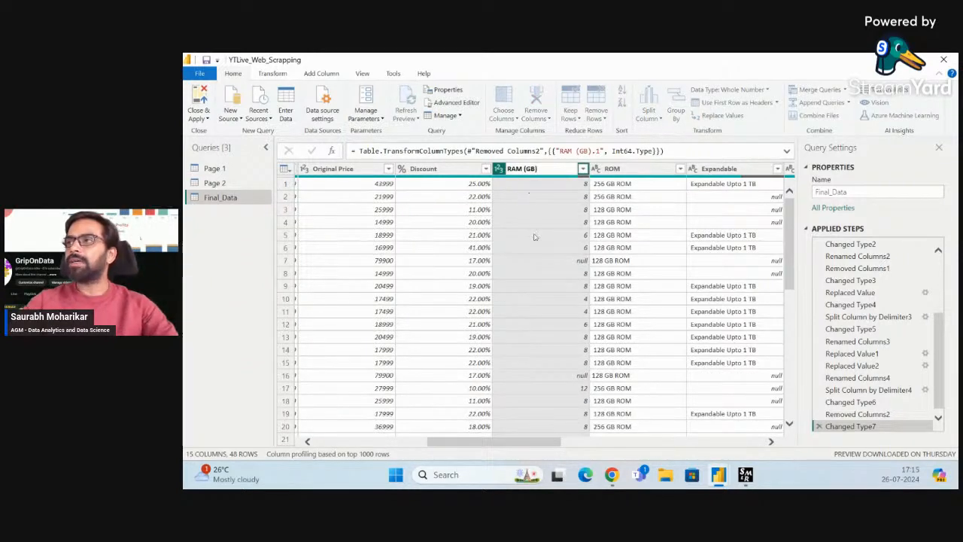
key("Return")
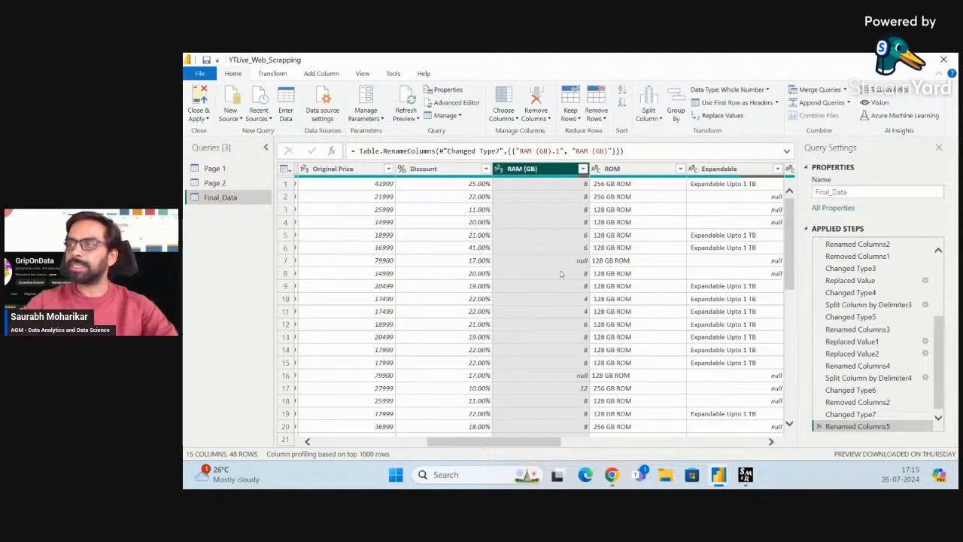
Look through all rows of the RAM (GB) column for null values and inspect the cell in row 7
scroll(560, 274, "down", 2)
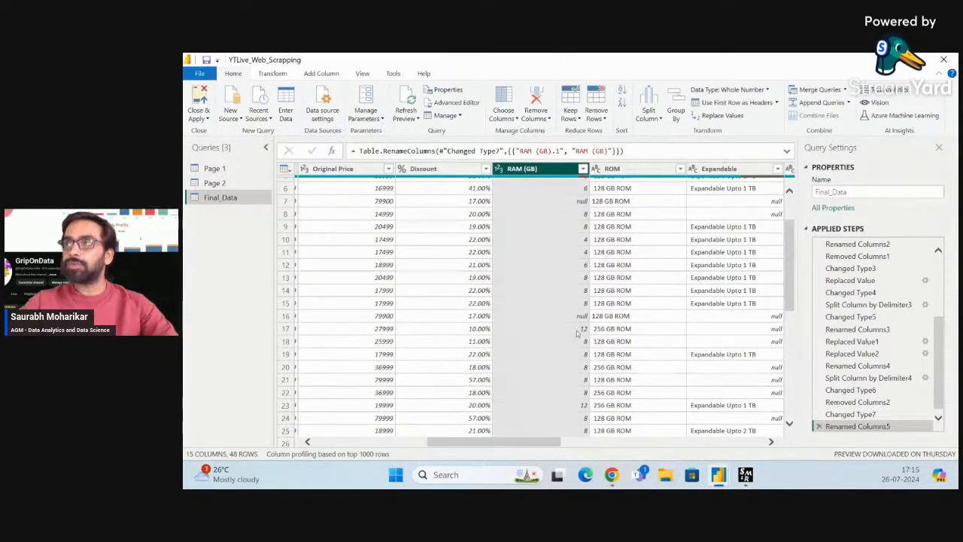
scroll(566, 333, "down", 7)
scroll(566, 333, "down", 1)
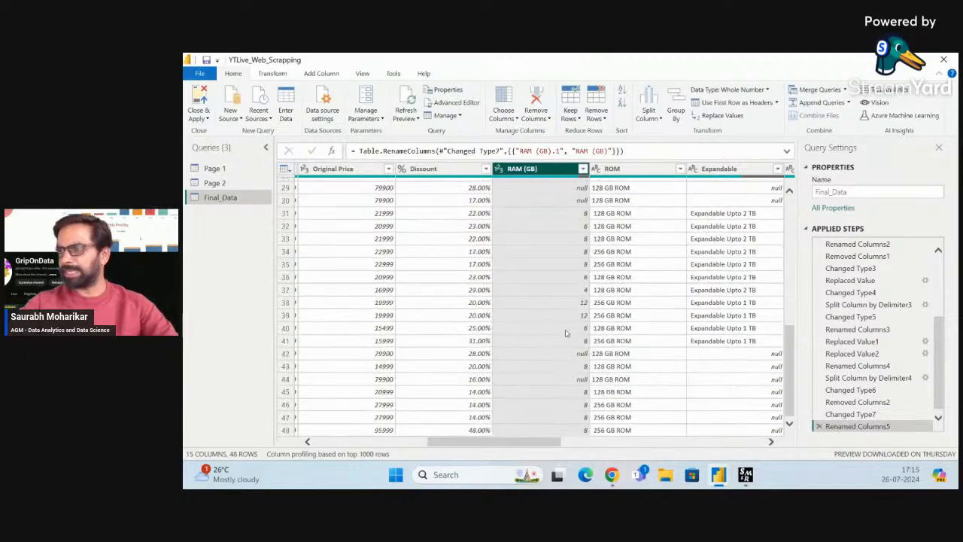
scroll(566, 333, "up", 9)
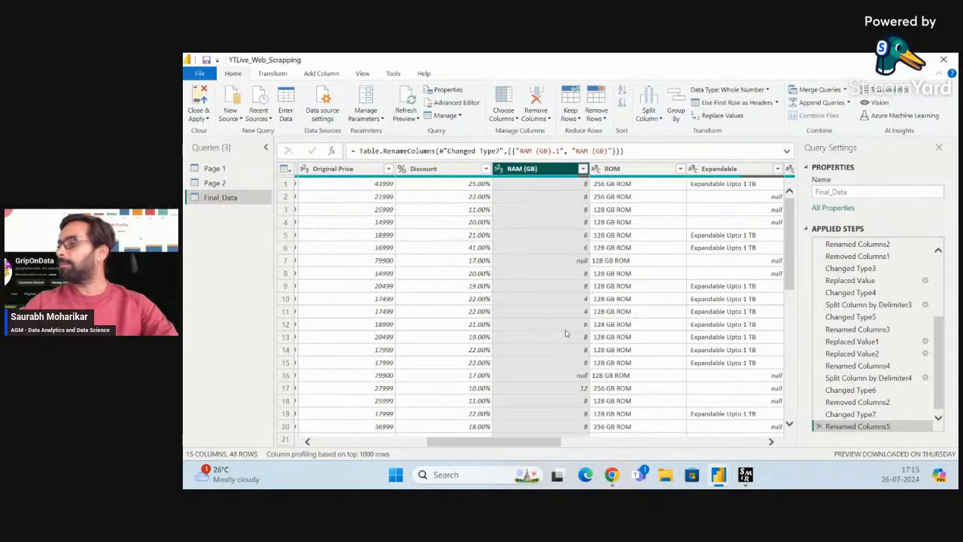
left_click(579, 261)
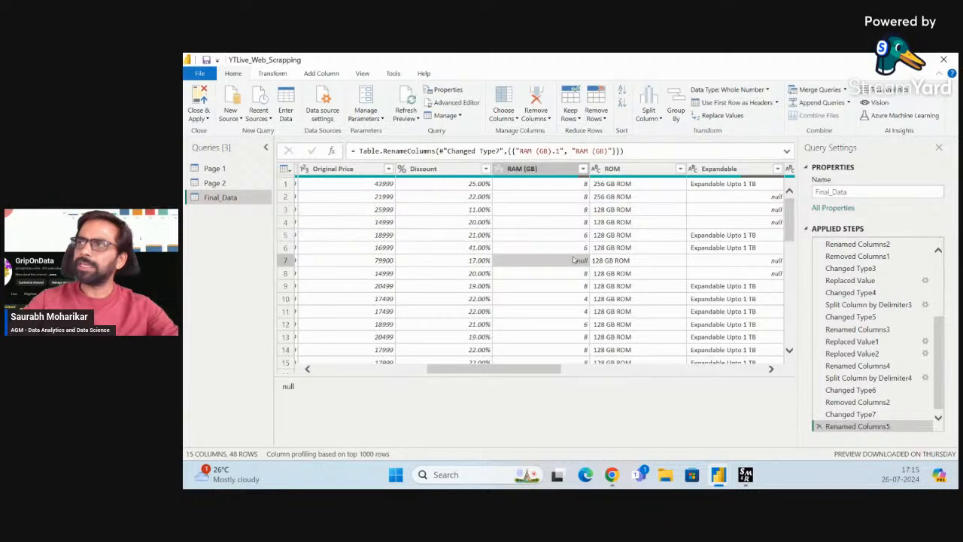
left_click(557, 169)
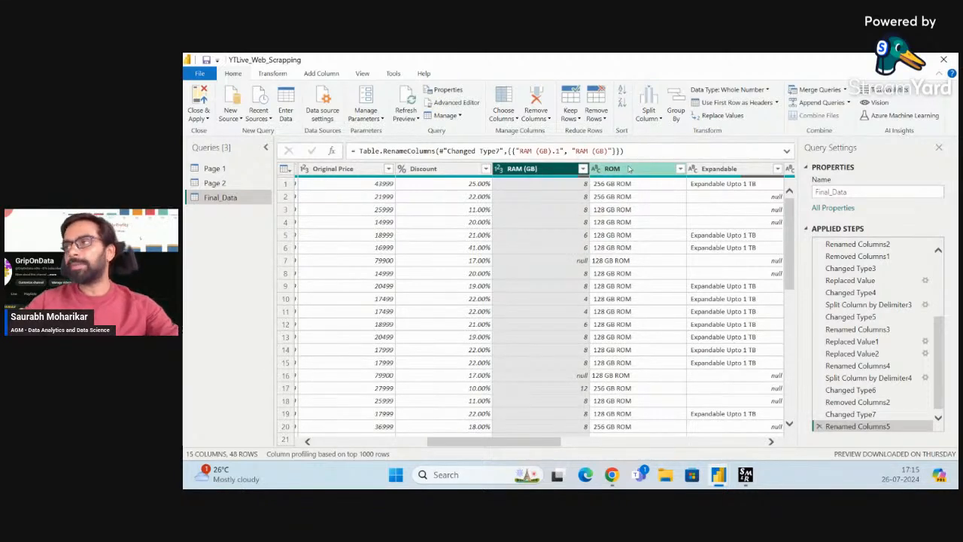
Replace the text "GB ROM" with nothing in the ROM column
left_click(629, 169)
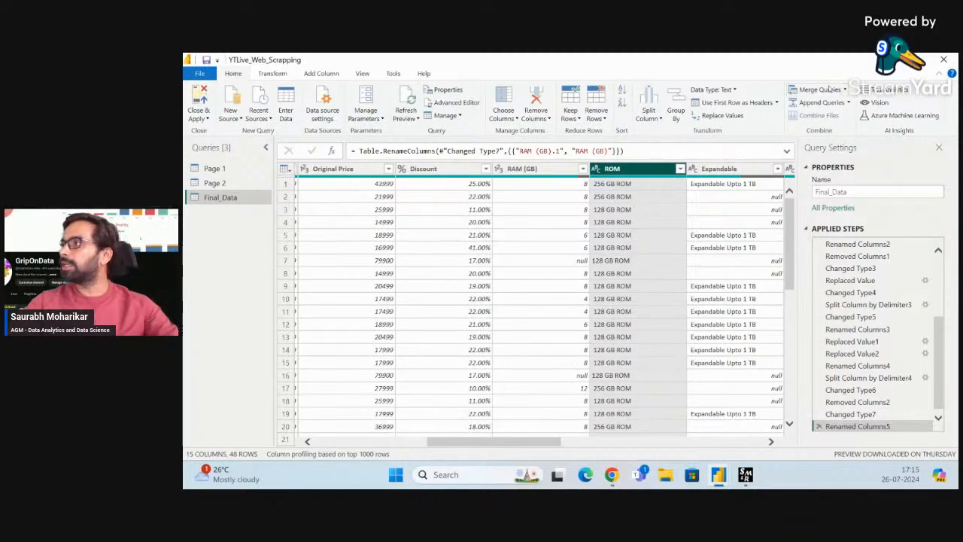
left_click(720, 117)
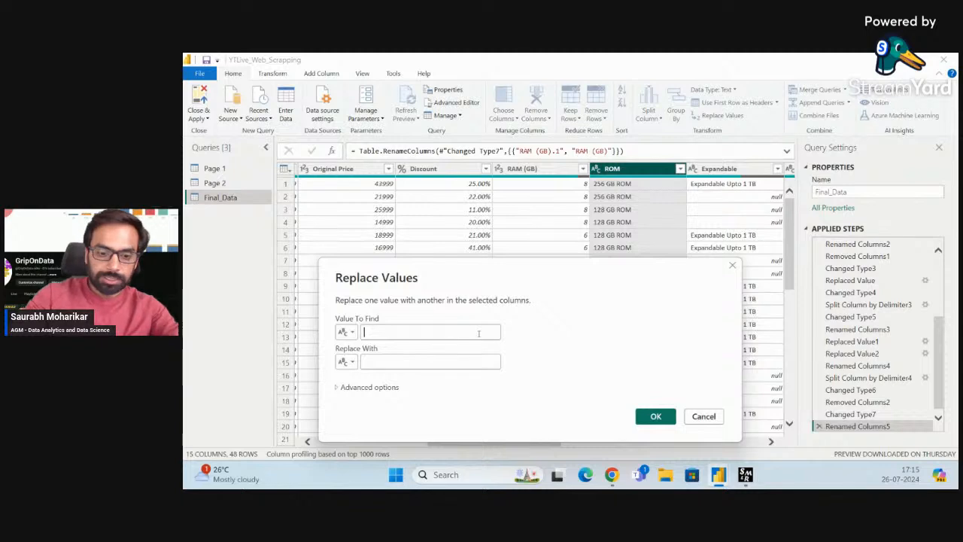
type("GB R")
type("OM")
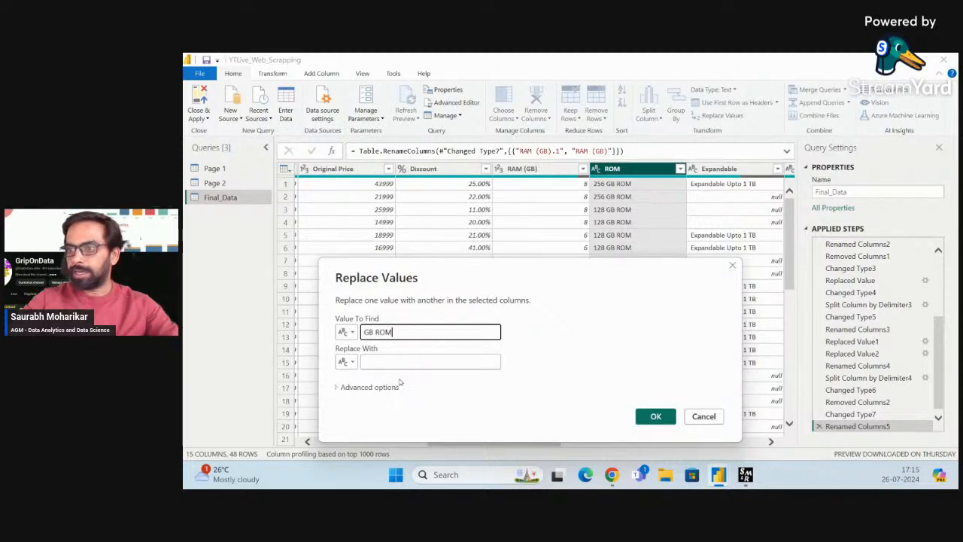
left_click(428, 362)
left_click(655, 416)
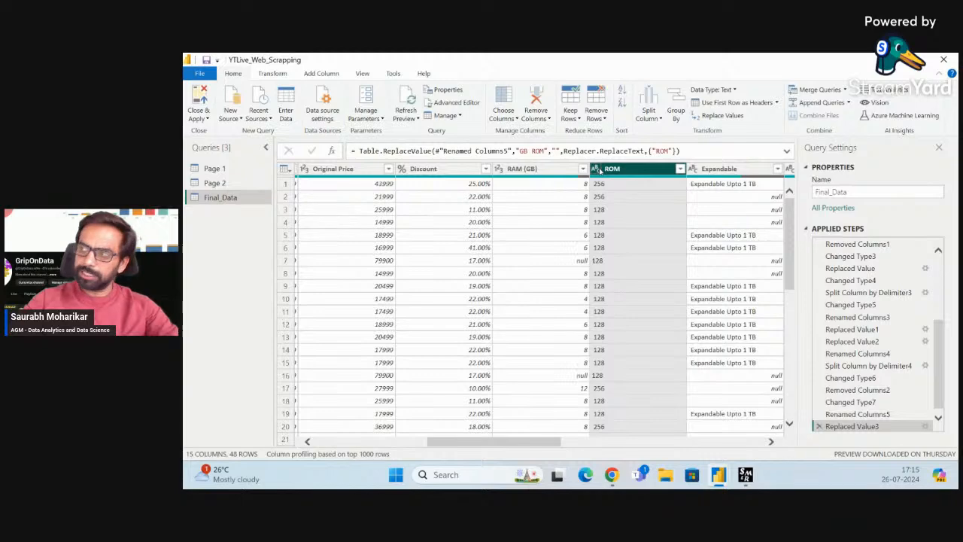
Rename the ROM column as "ROM (GB)"
scroll(638, 300, "down", 5)
scroll(637, 299, "up", 5)
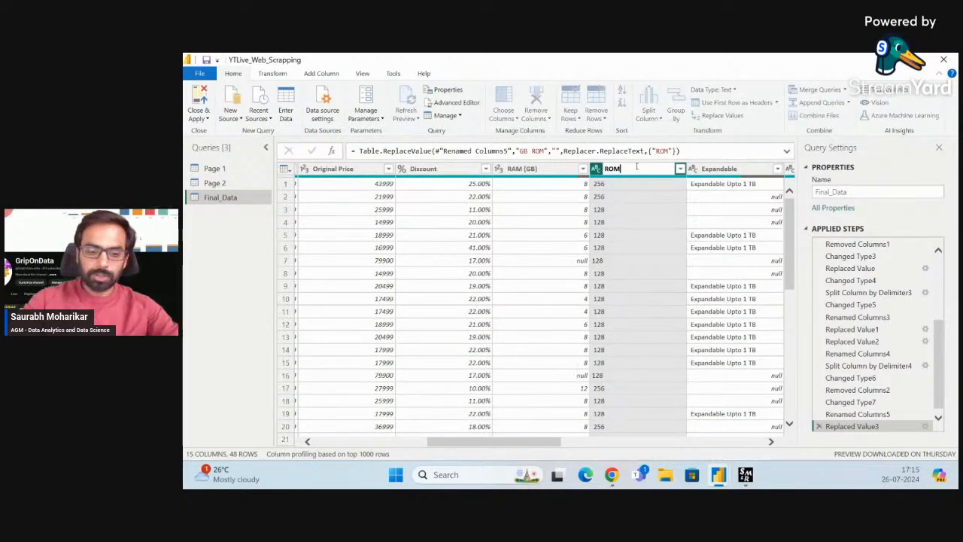
type("(")
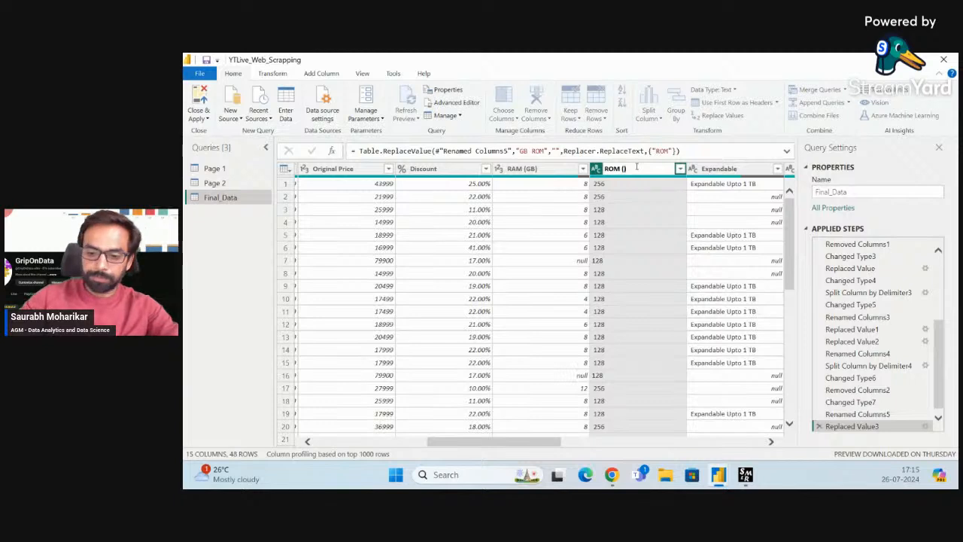
type("GB)")
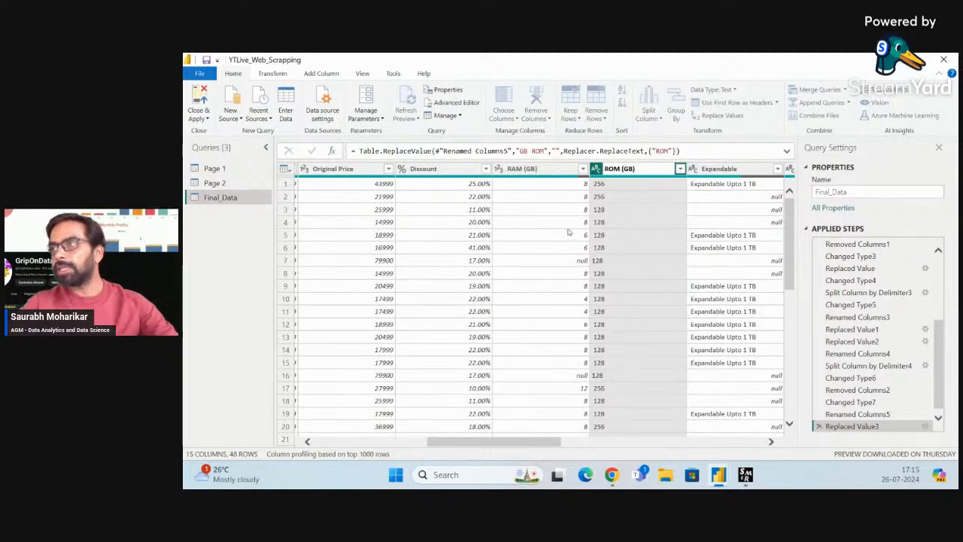
key("Return")
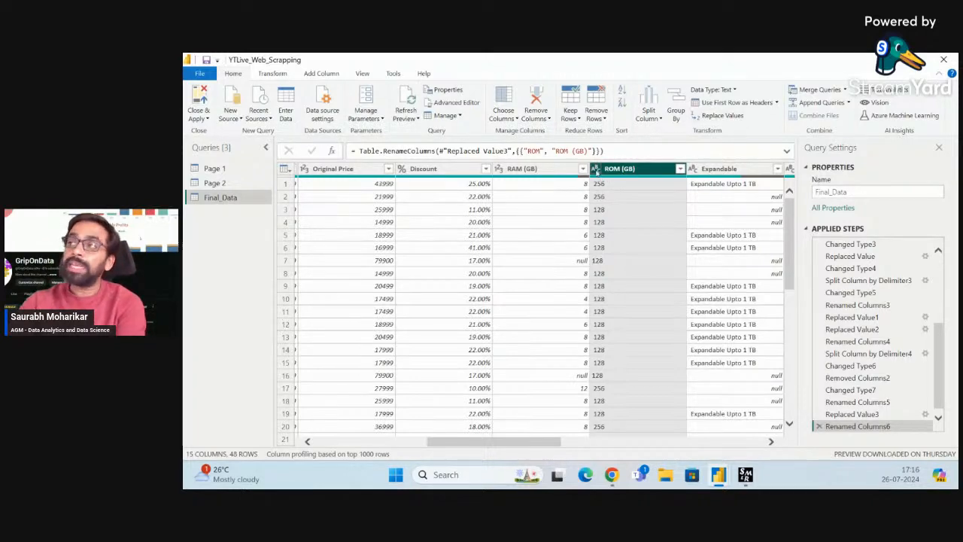
Look through the ROM (GB) column and compare the cell in row 7 with its neighbours for leading spaces
scroll(637, 351, "down", 10)
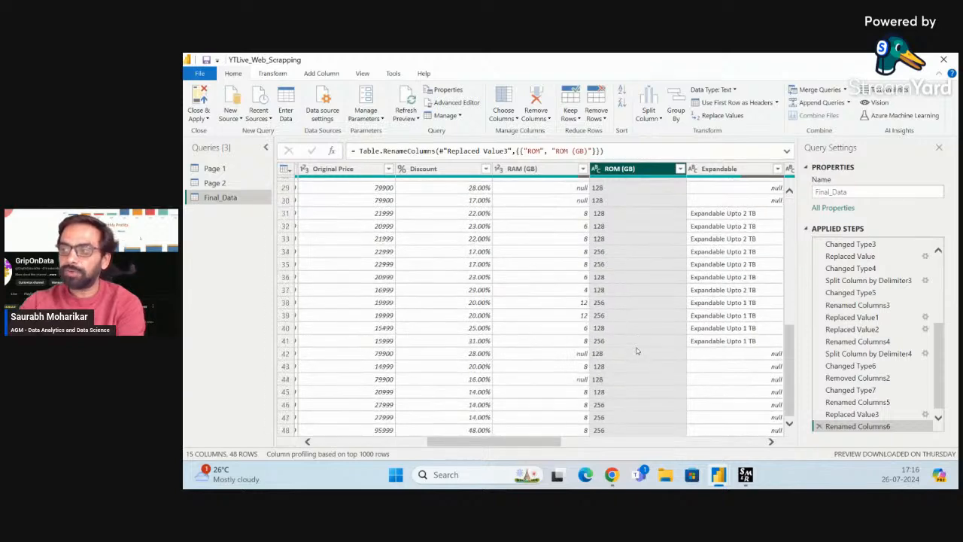
scroll(637, 350, "up", 10)
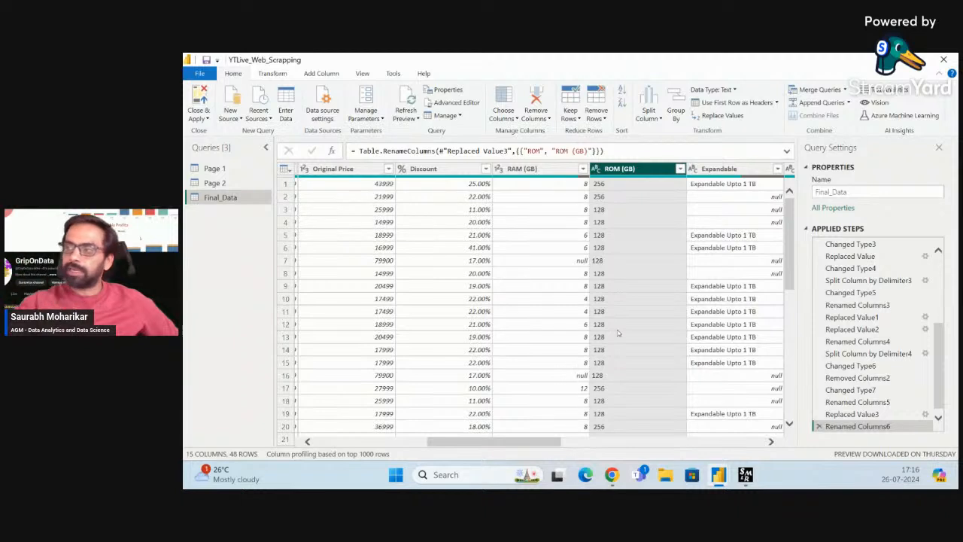
left_click(614, 247)
left_click(615, 257)
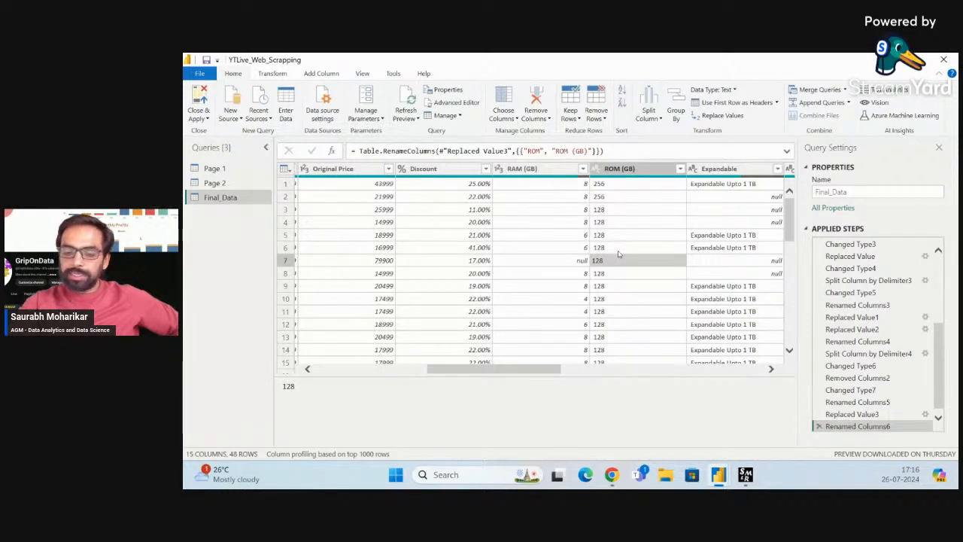
key("Up")
key("Up")
key("Down")
key("Down")
key("Down")
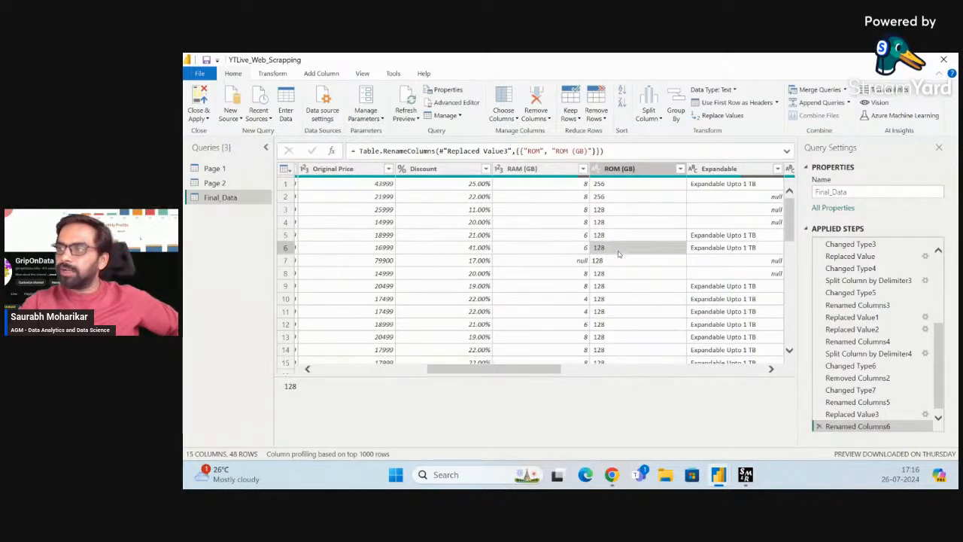
key("Up")
key("Up")
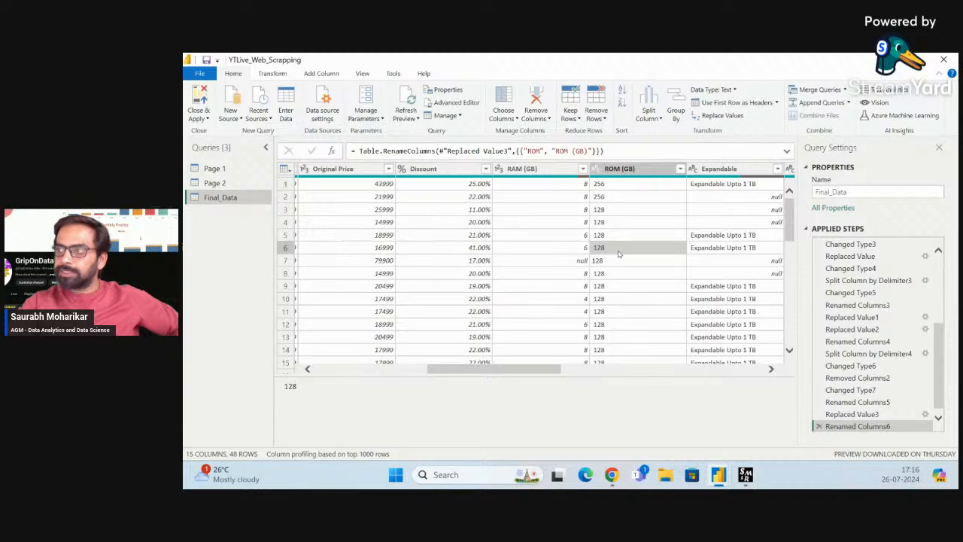
key("Down")
key("Down")
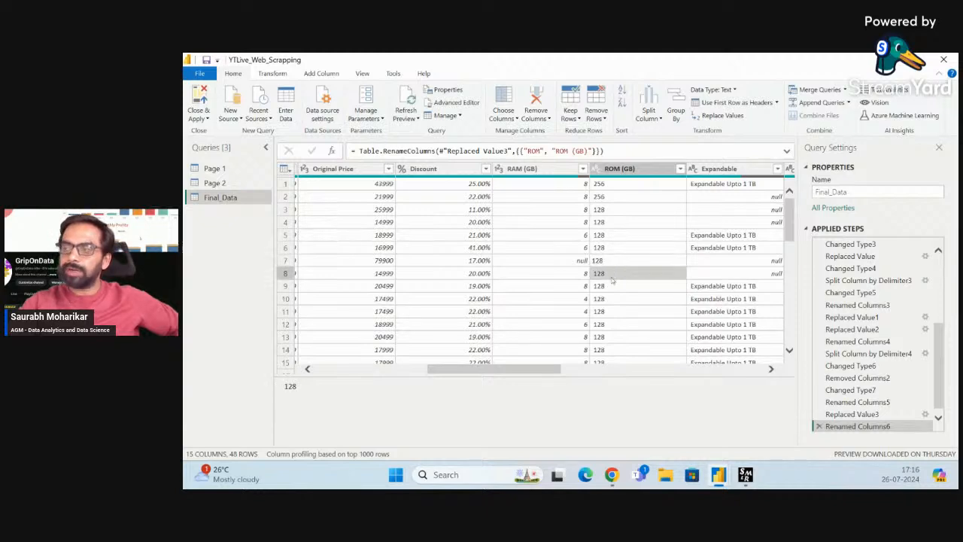
key("Up")
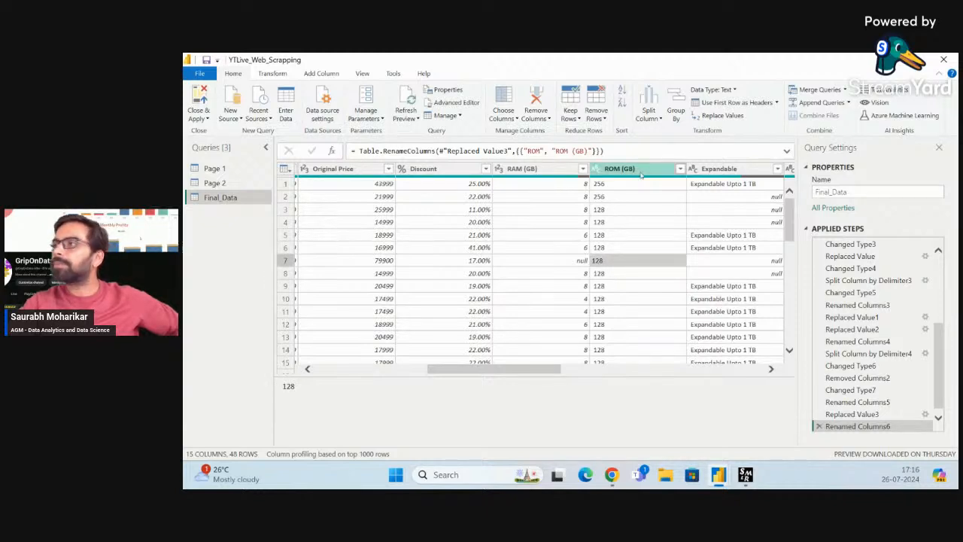
Trim the leading and trailing spaces from the ROM (GB) column
left_click(645, 170)
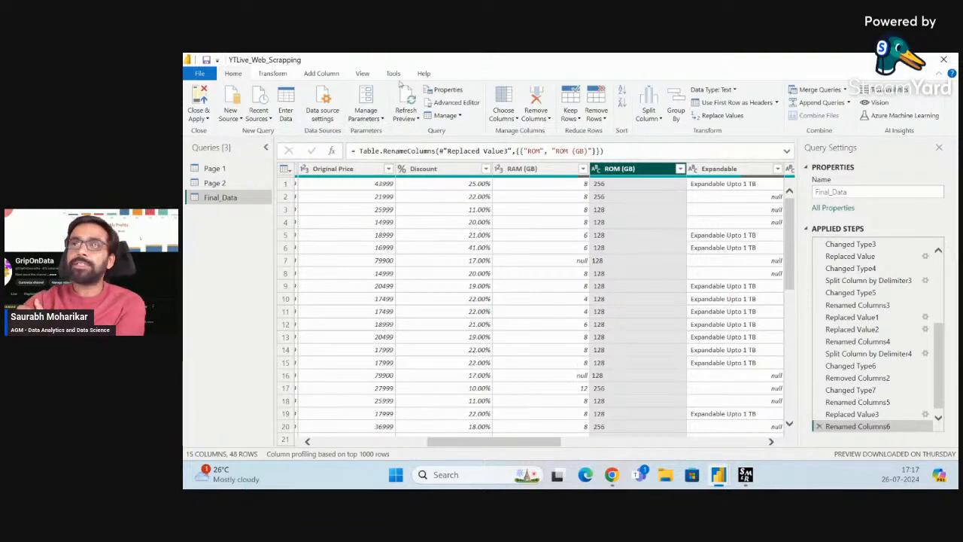
left_click(273, 73)
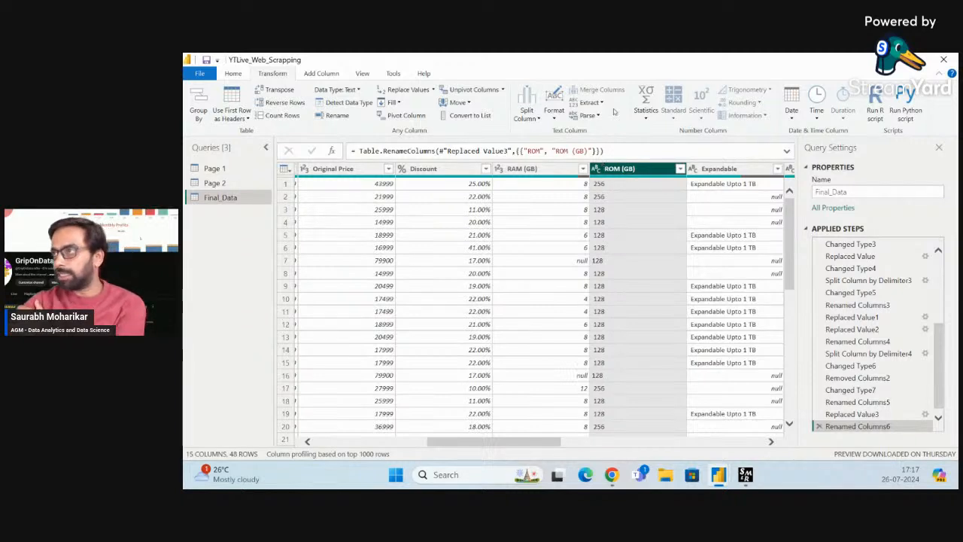
left_click(590, 102)
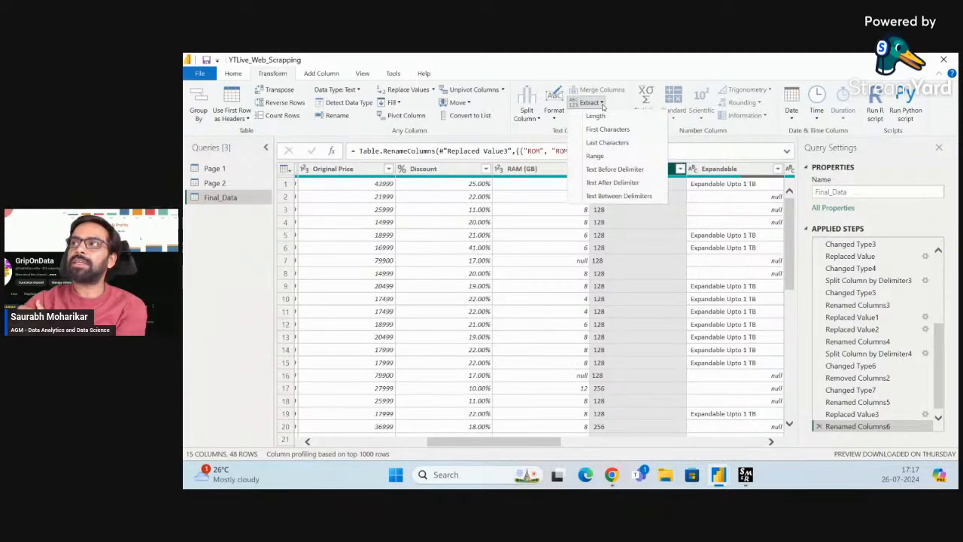
left_click(602, 104)
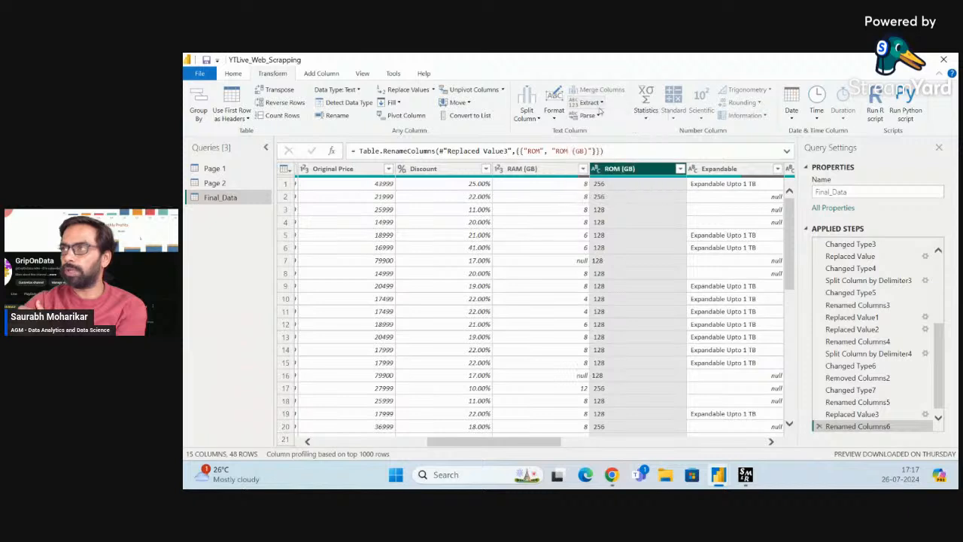
left_click(591, 116)
left_click(591, 117)
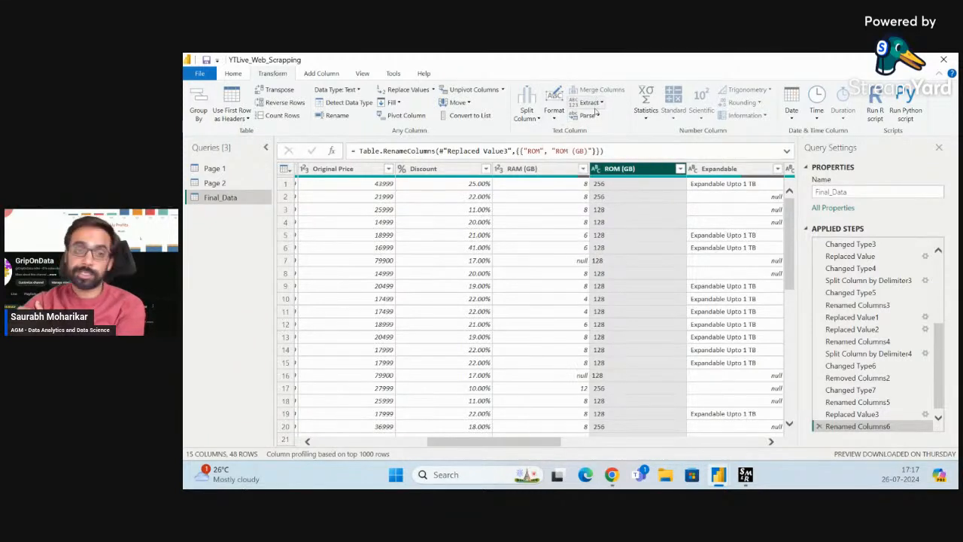
left_click(553, 113)
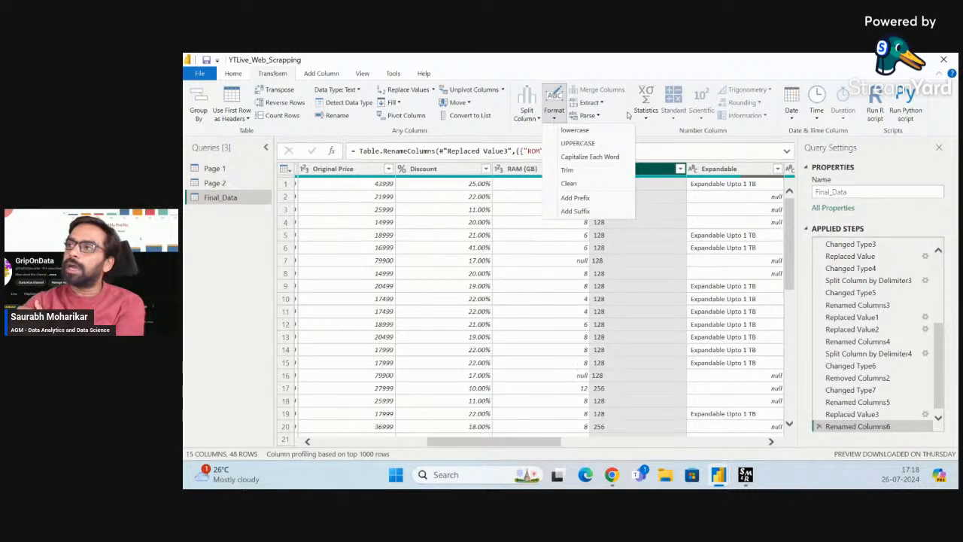
left_click(581, 172)
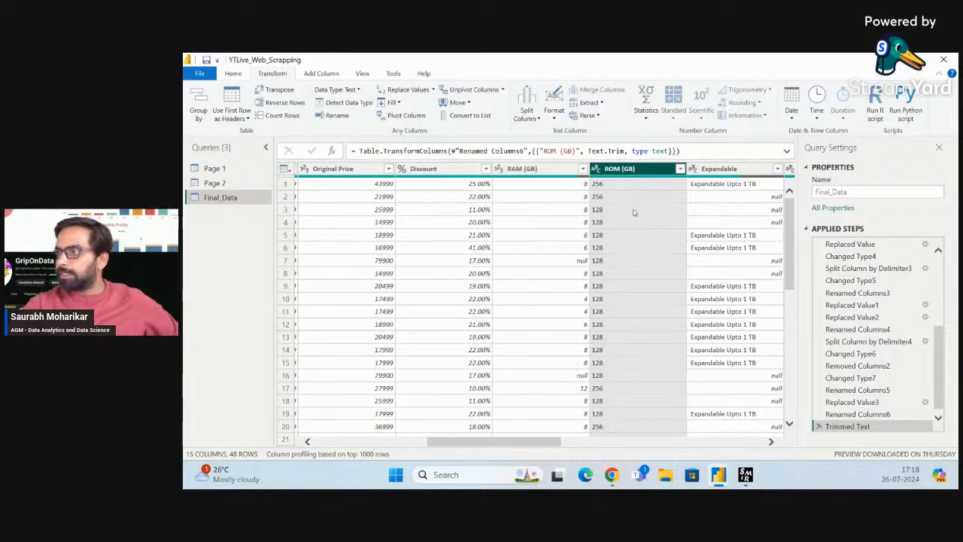
Trim the ROM (GB) column a second time and delete both trim steps from the query
left_click(553, 110)
left_click(576, 170)
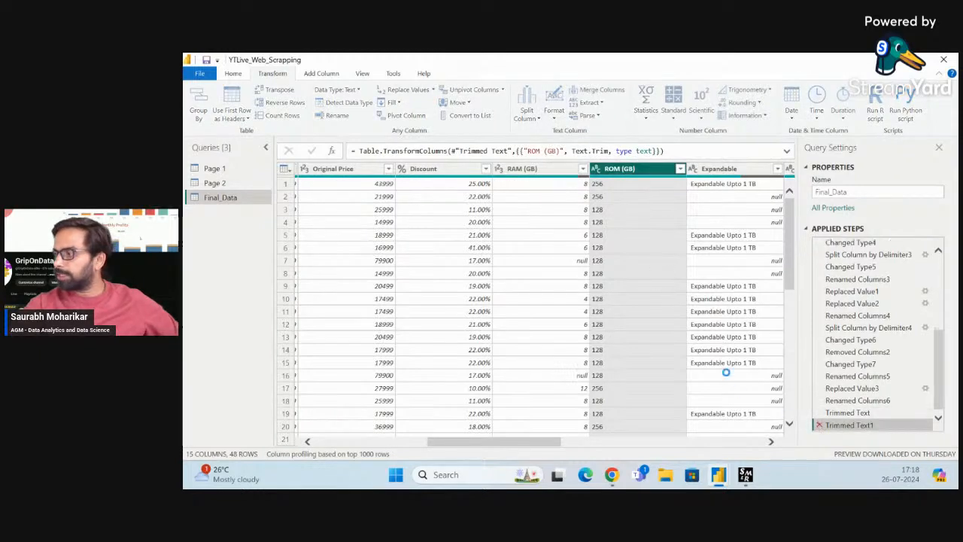
left_click(819, 426)
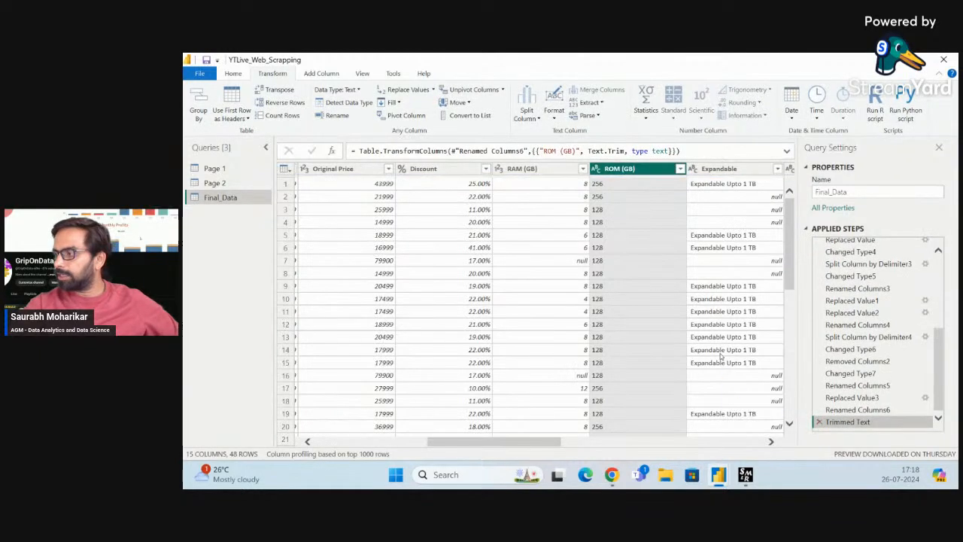
left_click(819, 421)
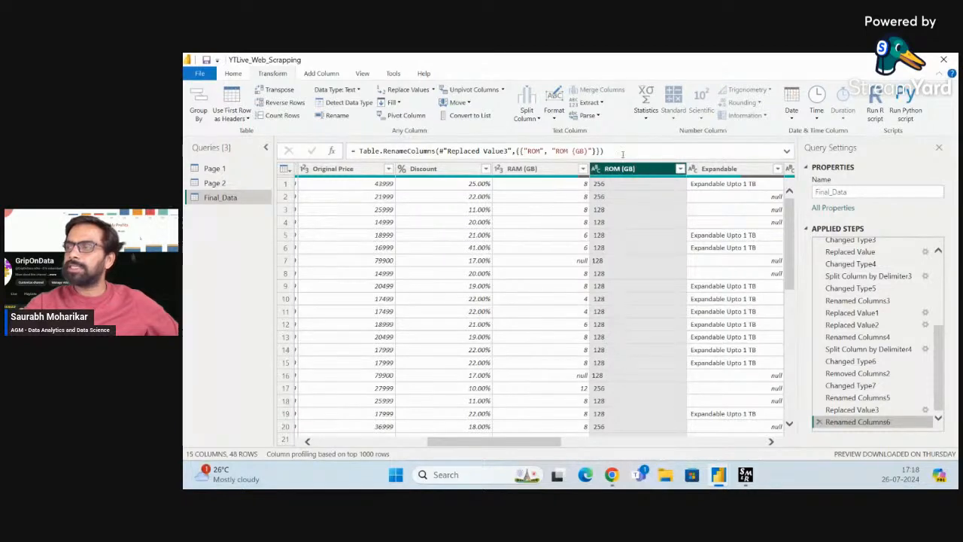
Try trimming both the ROM (GB) and RAM (GB) columns, and delete the resulting Trimmed Text step
left_click(554, 113)
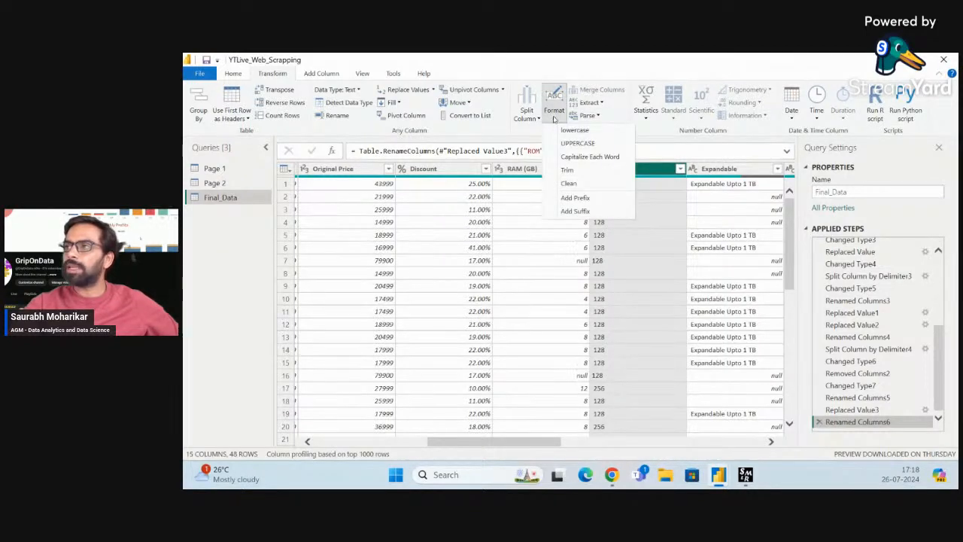
left_click(572, 170)
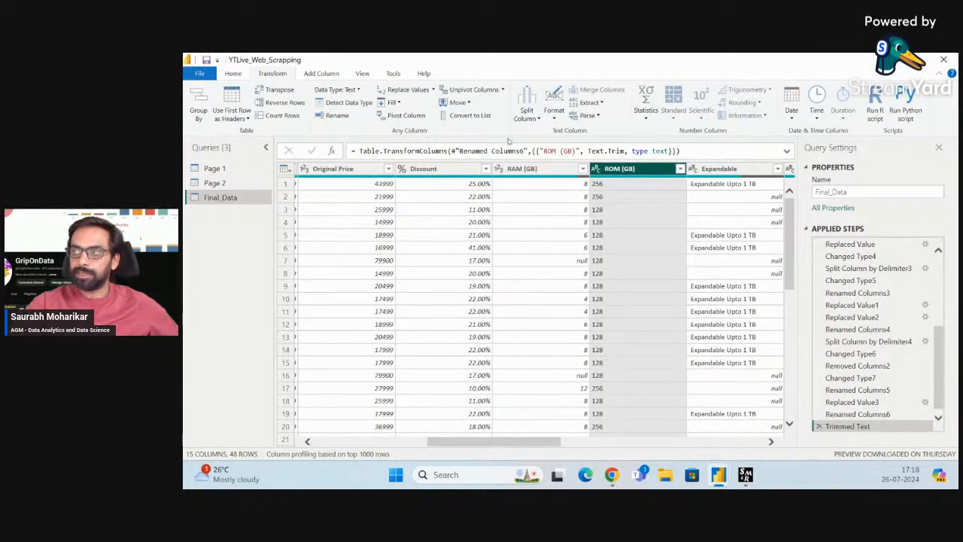
left_click(540, 172)
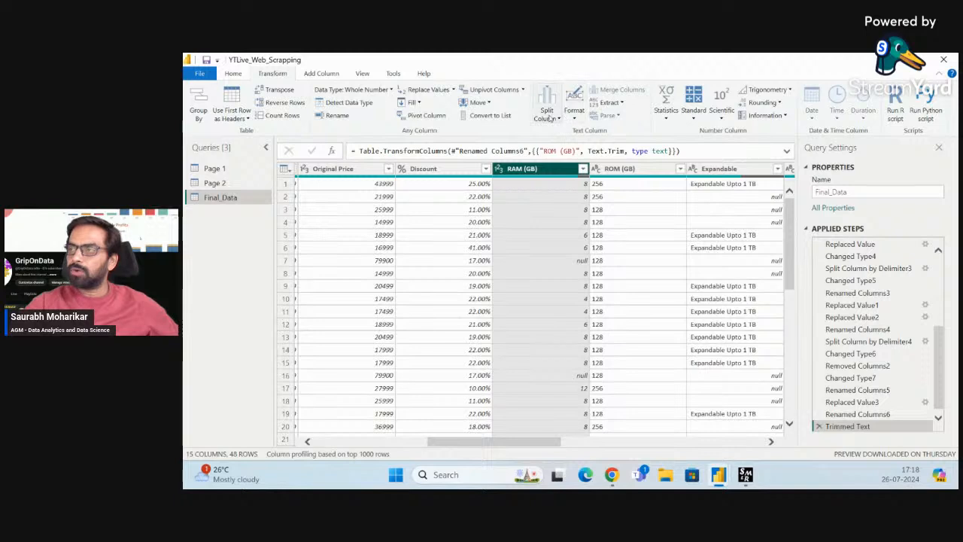
left_click(551, 118)
left_click(574, 114)
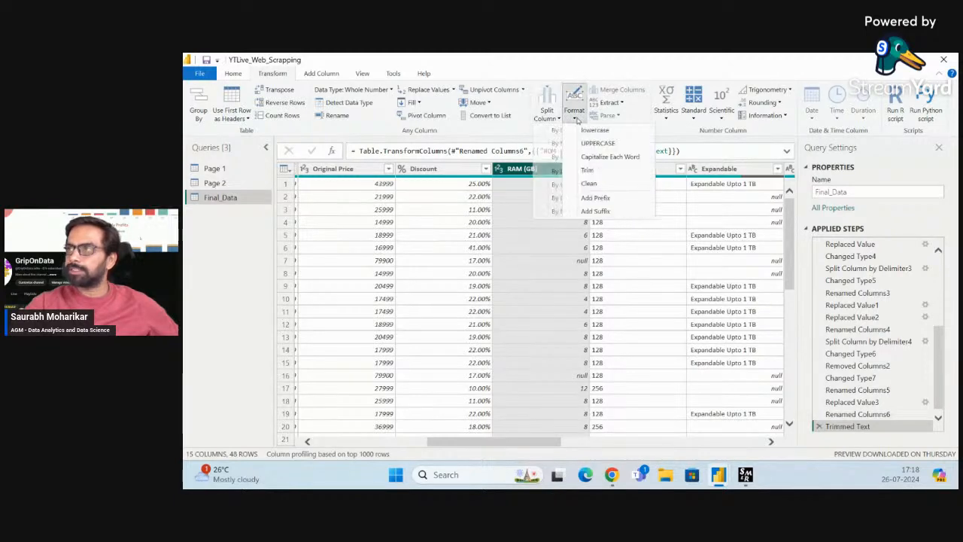
left_click(596, 175)
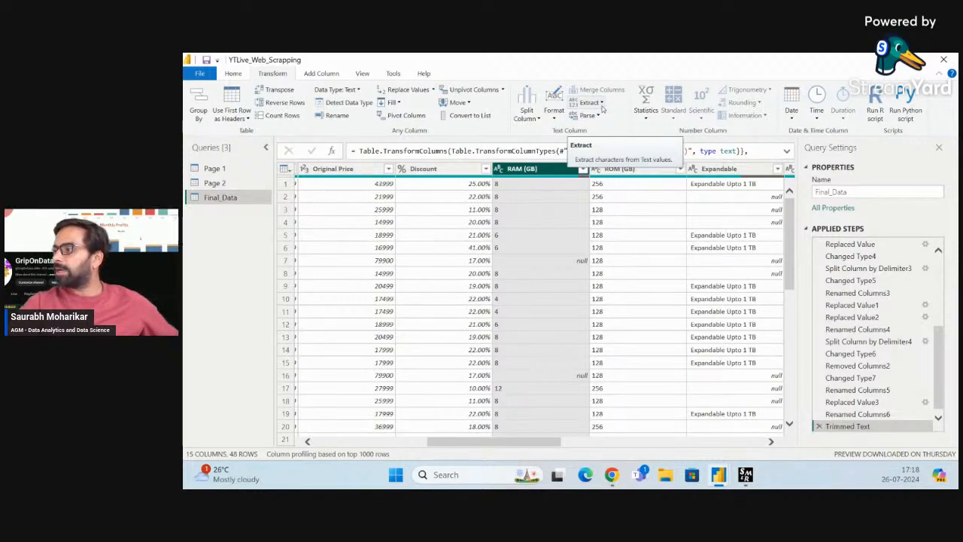
left_click(818, 426)
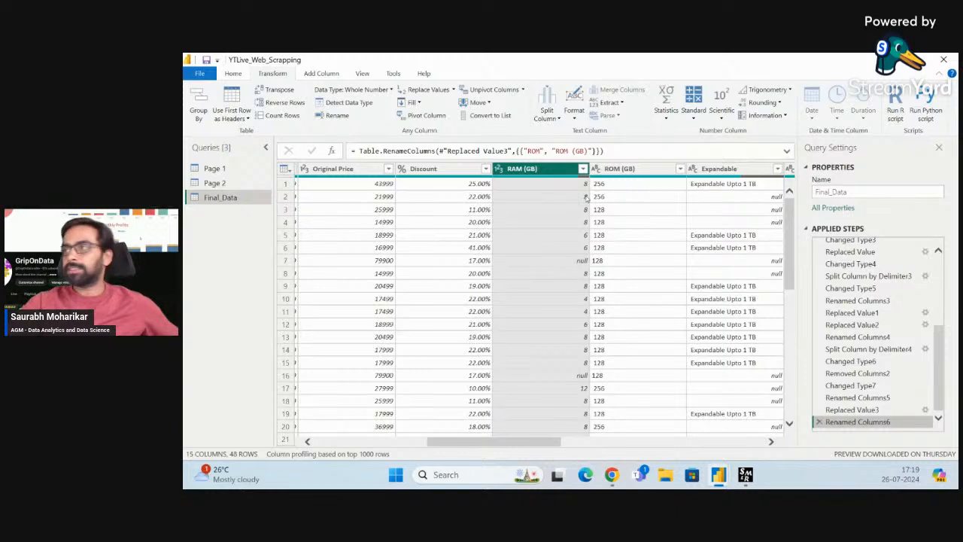
Set the ROM (GB) column's data type to Whole Number
left_click(596, 169)
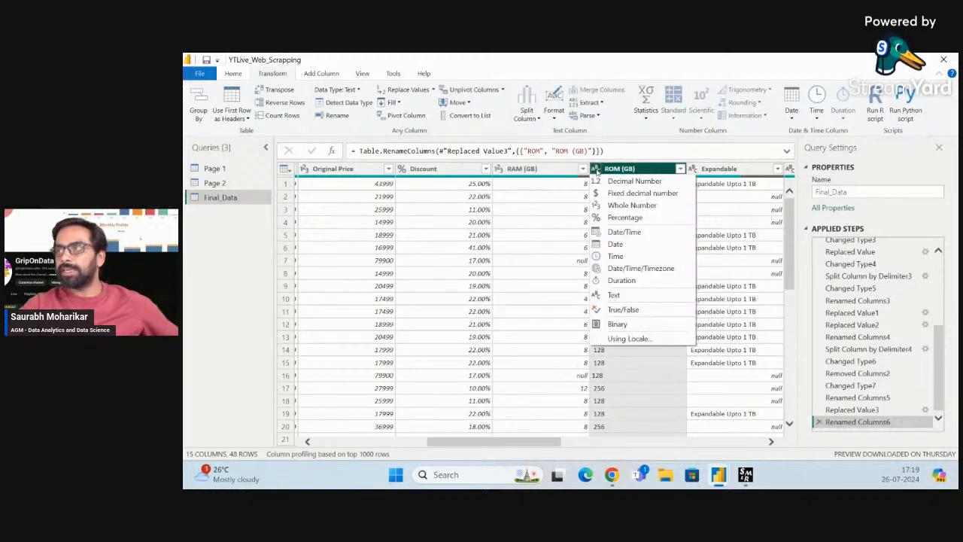
left_click(637, 206)
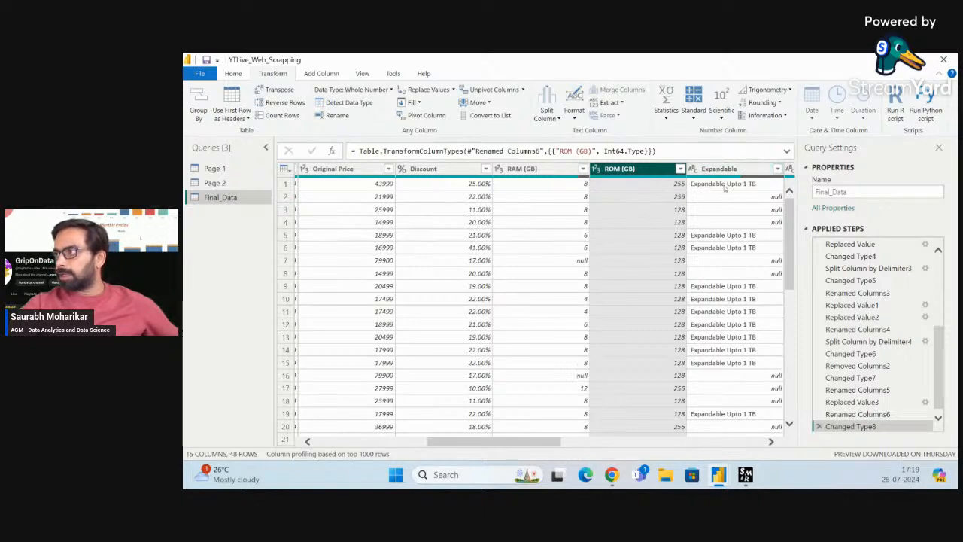
Refresh the data previews of the Page 1 and Page 2 source queries, retrying Page 2
scroll(716, 211, "right", 1)
scroll(715, 211, "right", 3)
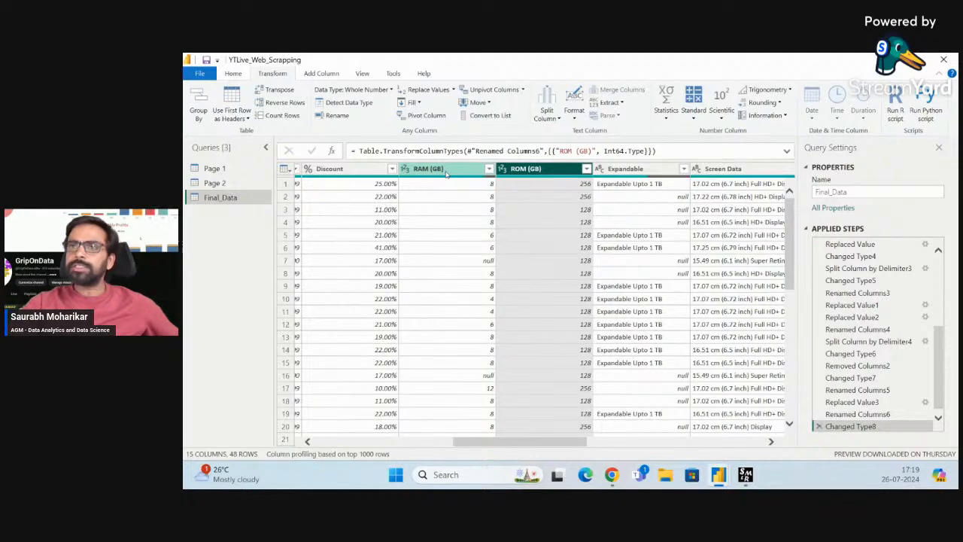
left_click(215, 168)
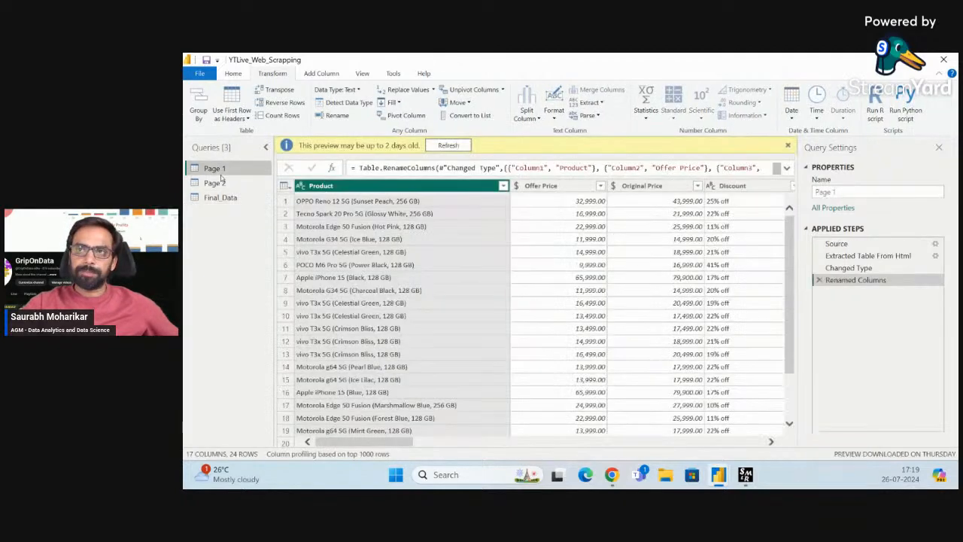
left_click(455, 148)
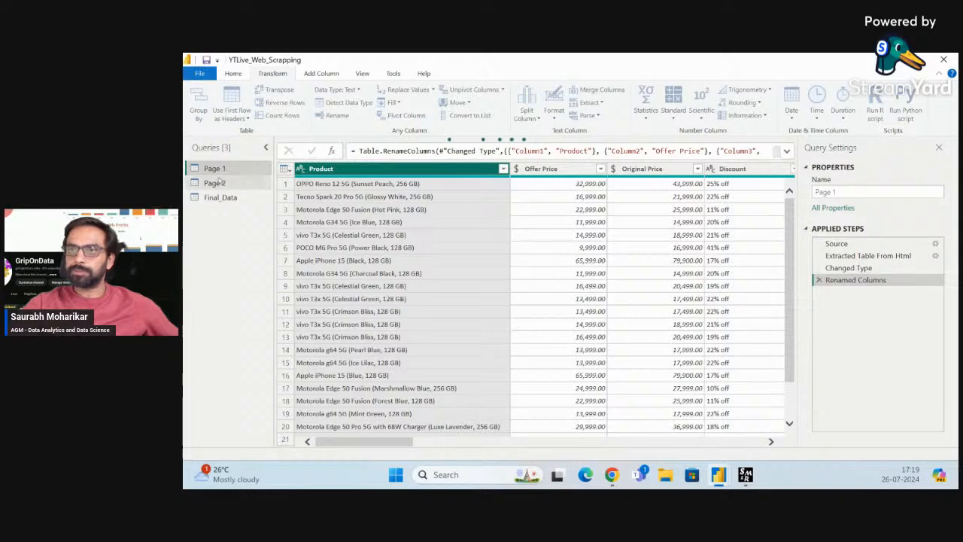
left_click(218, 179)
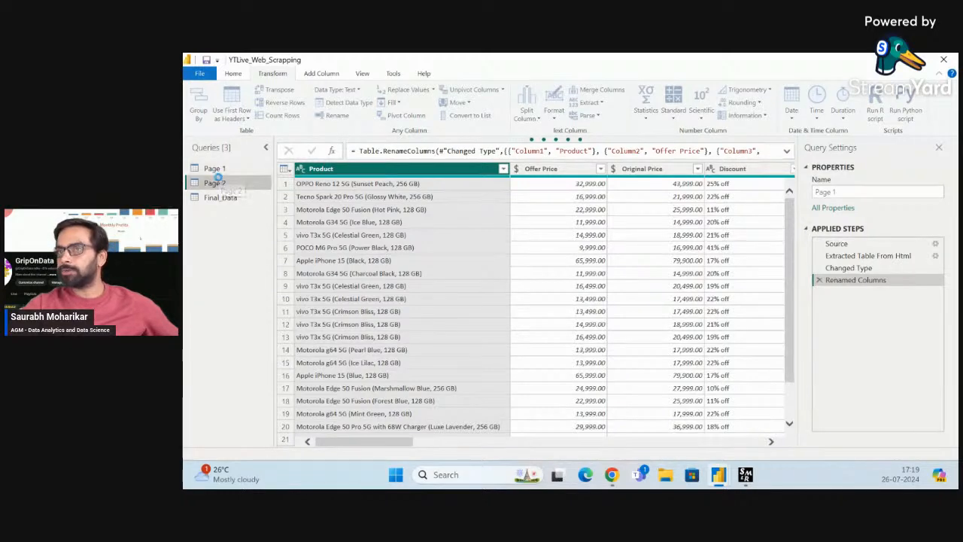
left_click(455, 146)
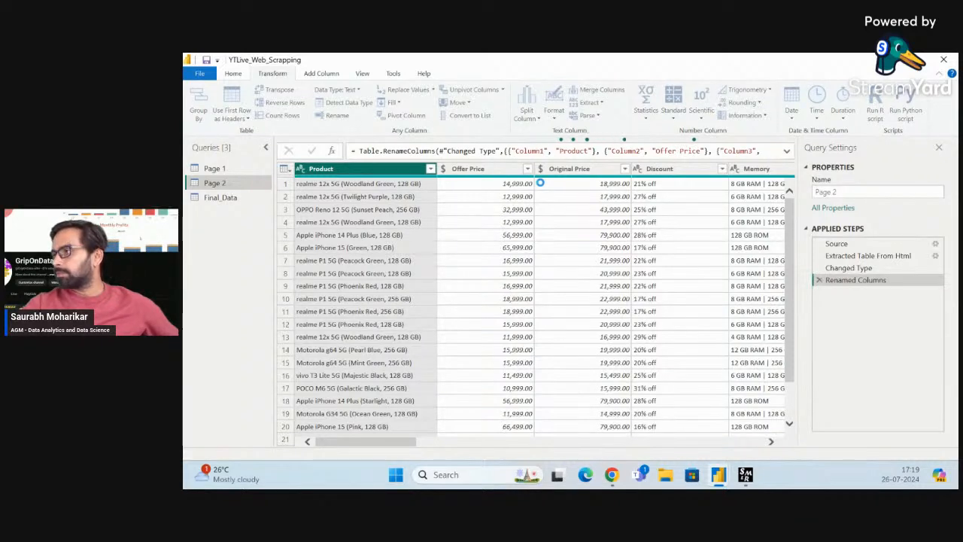
left_click(218, 169)
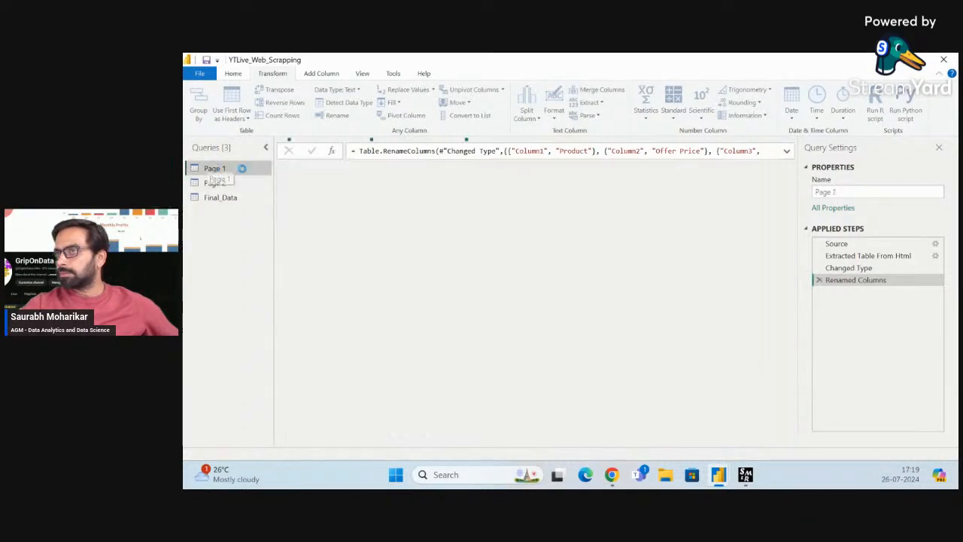
left_click(227, 183)
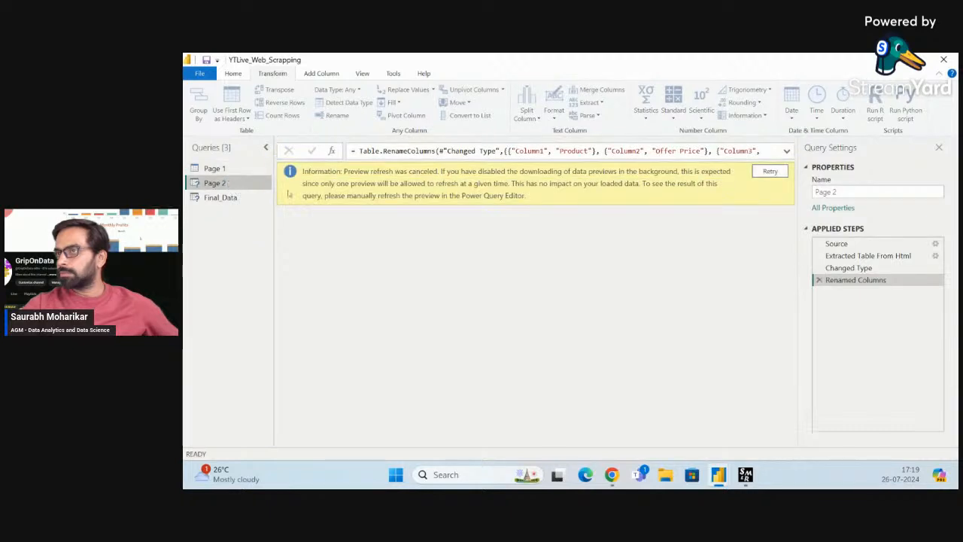
left_click(770, 171)
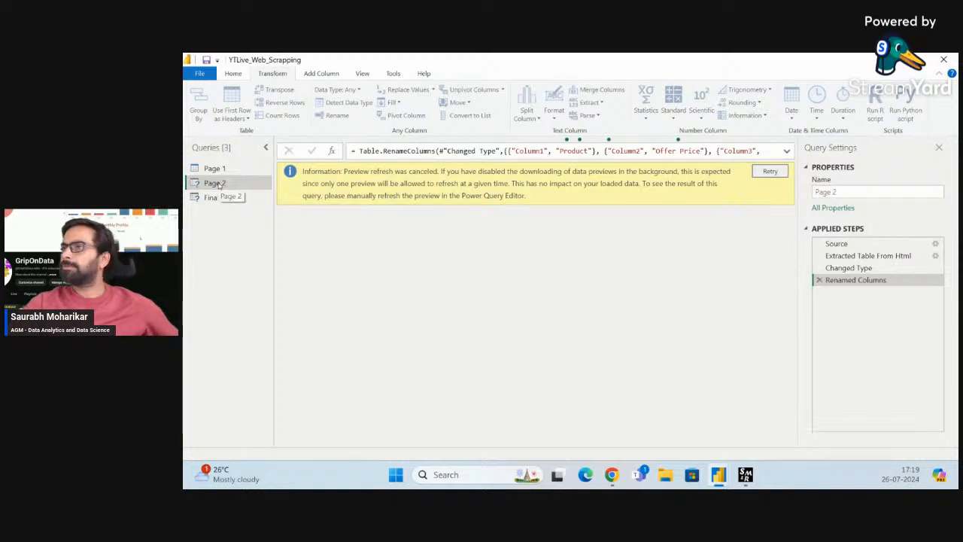
Examine the refreshed Final_Data query, checking the product, price, discount, RAM (GB), ROM (GB) and Expandable columns
left_click(221, 197)
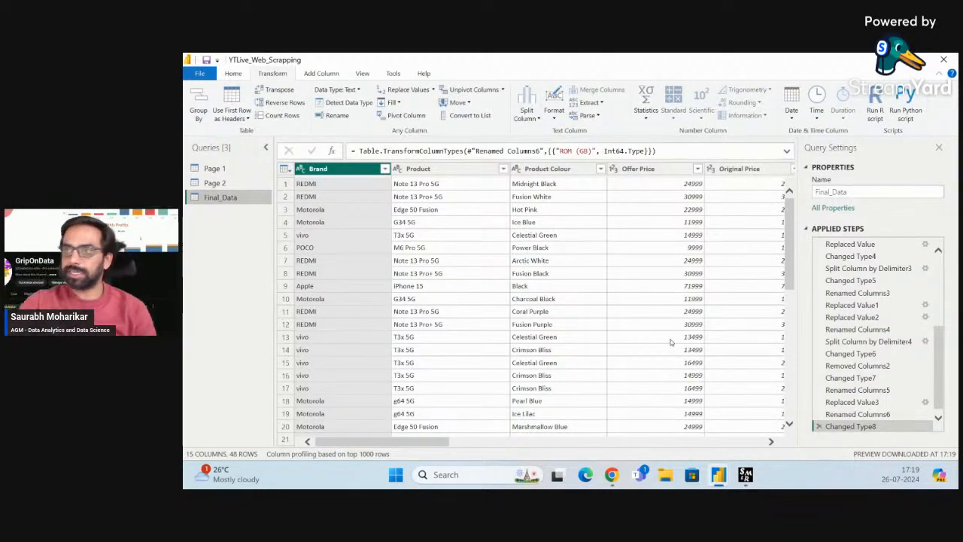
scroll(671, 342, "right", 2)
scroll(671, 343, "left", 2)
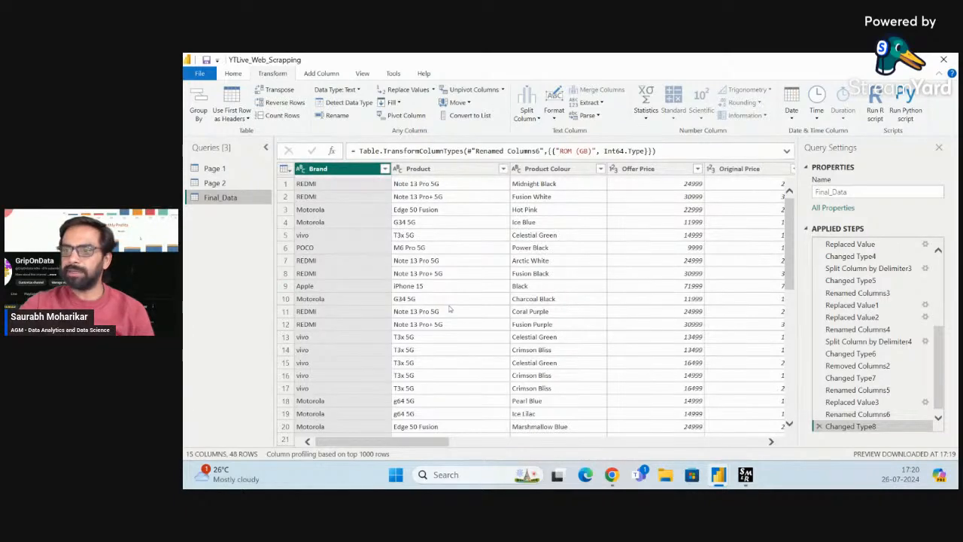
scroll(449, 309, "down", 5)
scroll(449, 309, "up", 5)
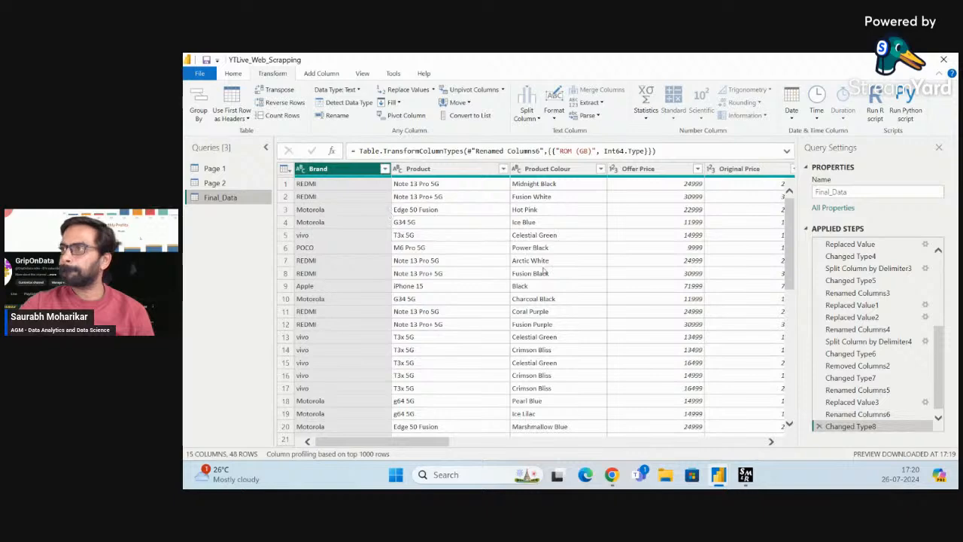
scroll(544, 271, "right", 5)
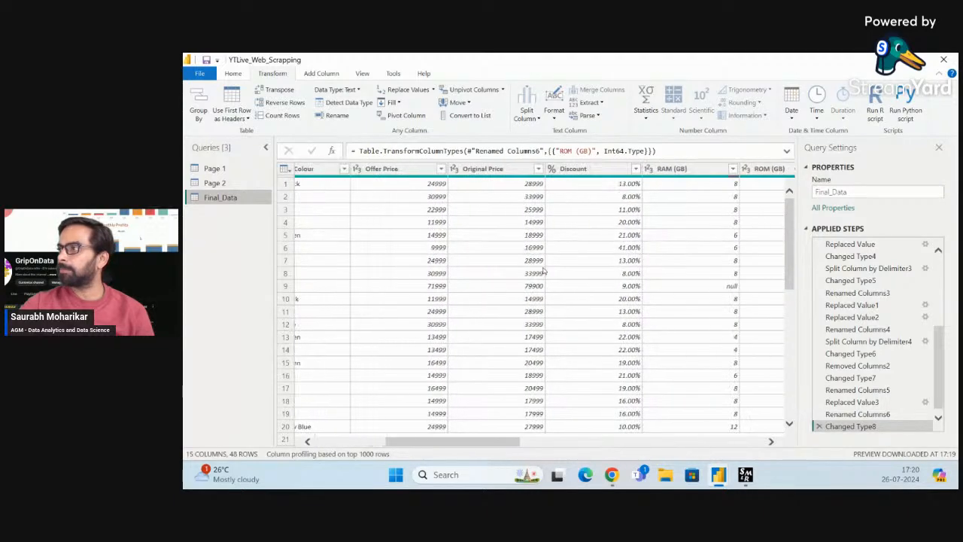
scroll(543, 271, "right", 3)
scroll(544, 271, "down", 2)
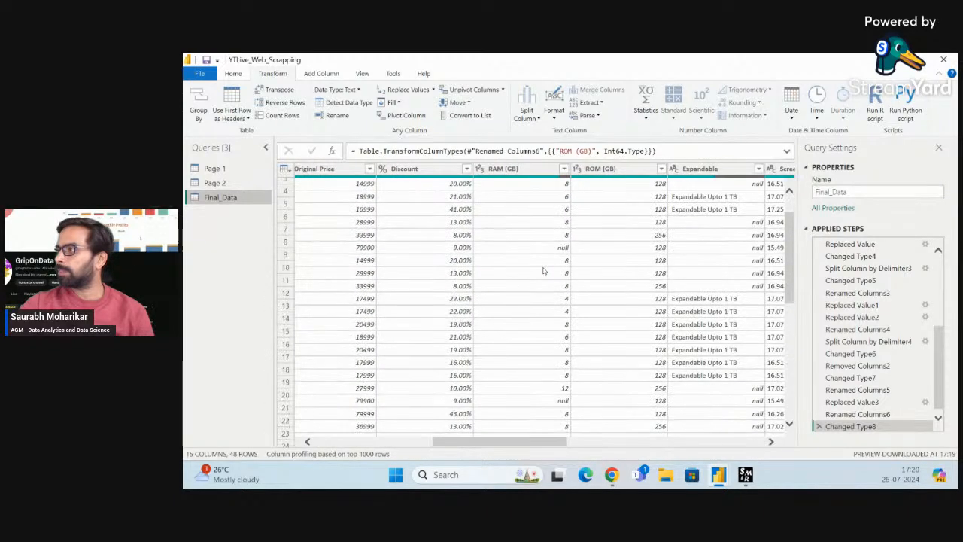
scroll(544, 270, "up", 2)
scroll(544, 271, "left", 8)
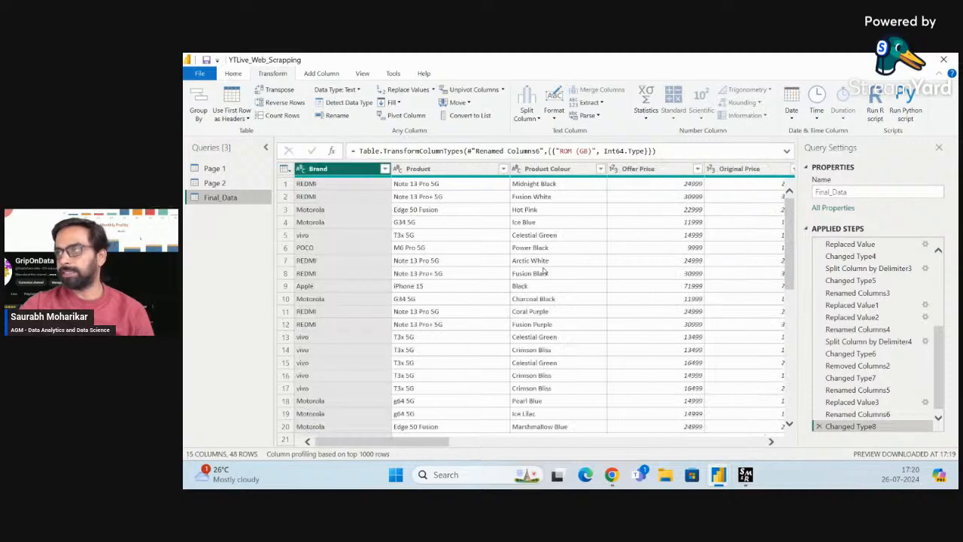
scroll(544, 271, "right", 5)
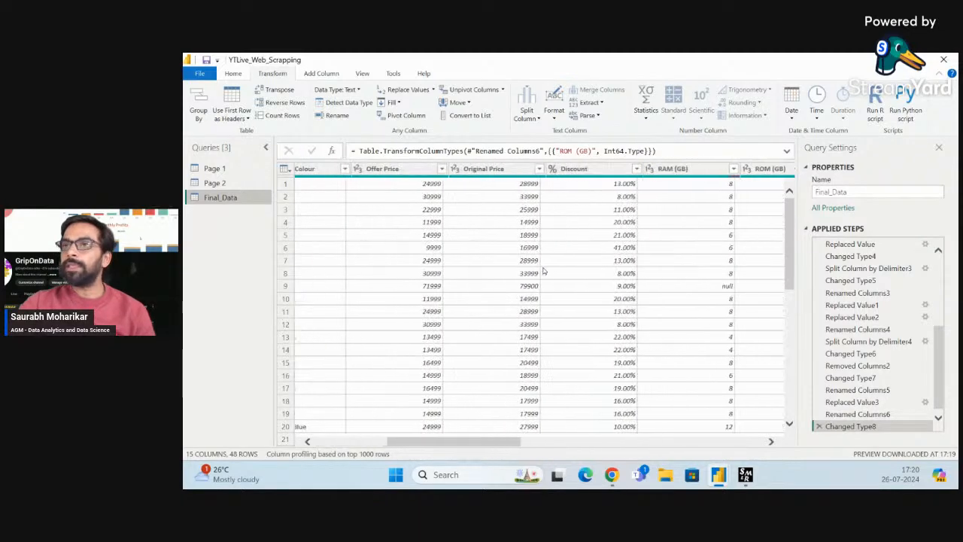
scroll(543, 271, "left", 5)
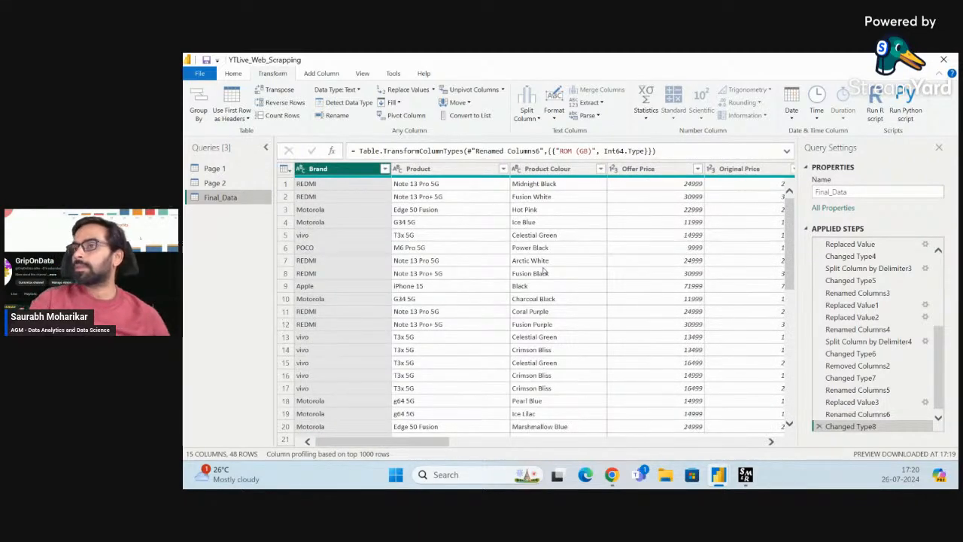
scroll(512, 274, "right", 2)
scroll(511, 275, "right", 4)
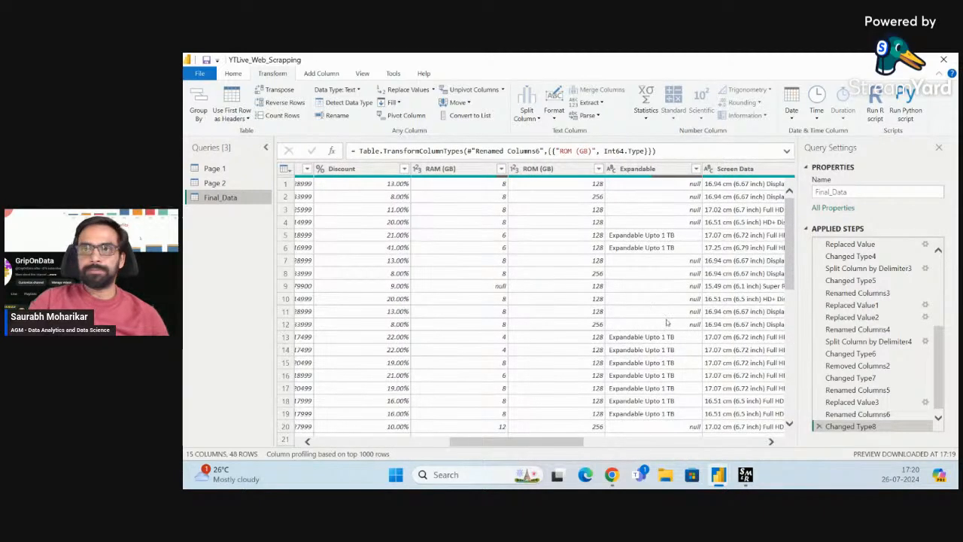
scroll(509, 277, "left", 6)
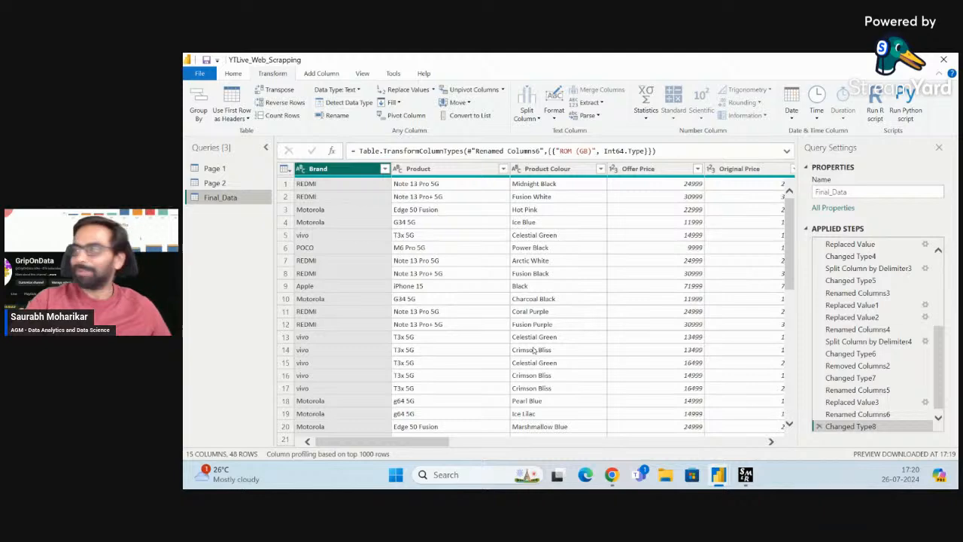
scroll(585, 266, "right", 10)
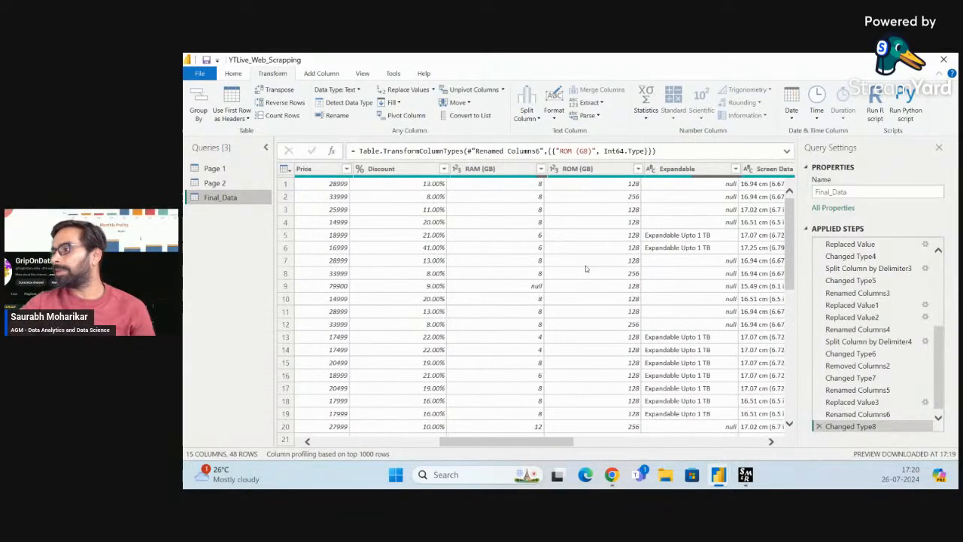
left_click(591, 170)
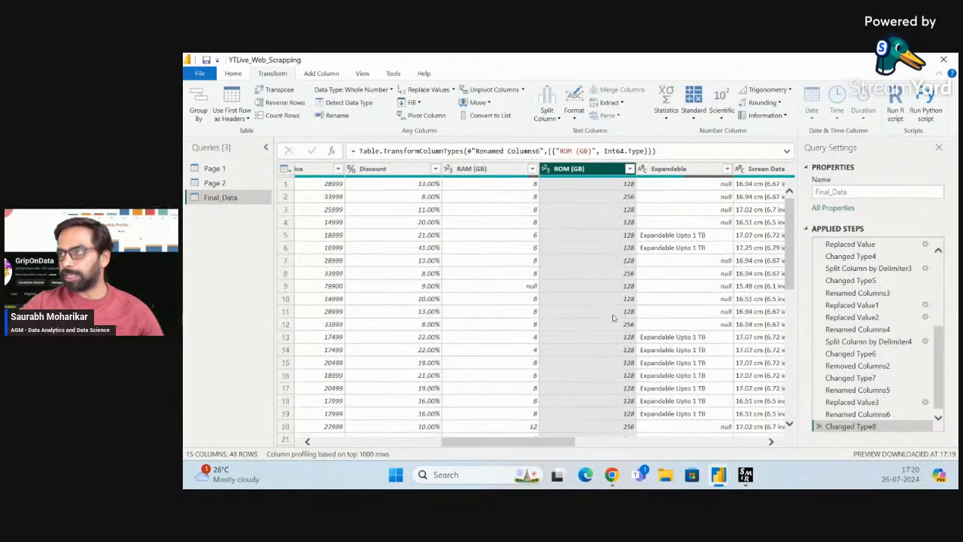
Rename the Expandable column as "Expandable (TB)"
left_click(704, 170)
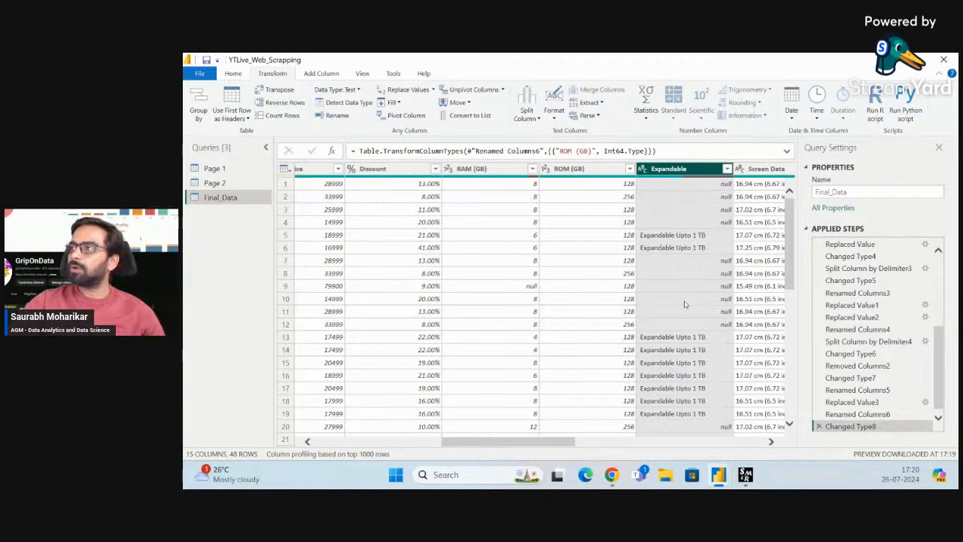
scroll(699, 308, "down", 9)
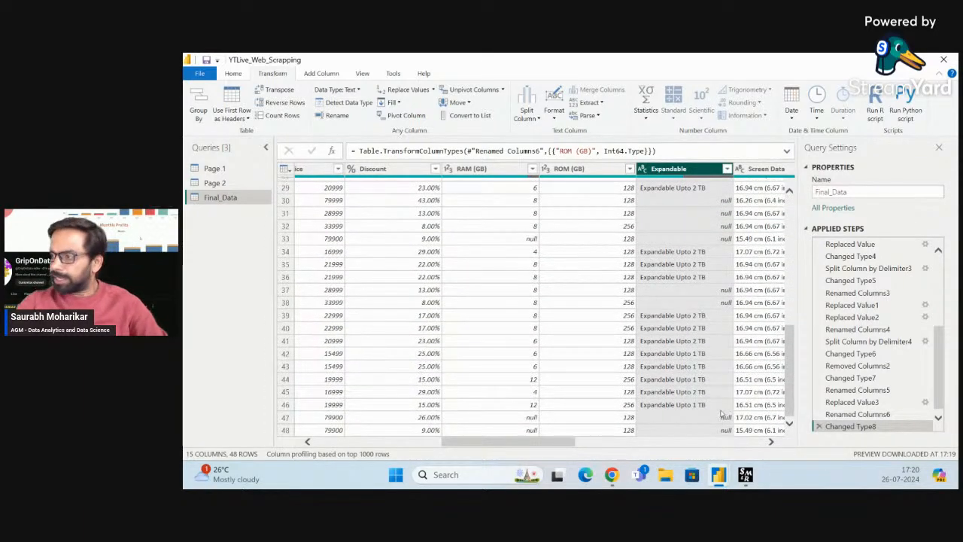
scroll(722, 303, "up", 9)
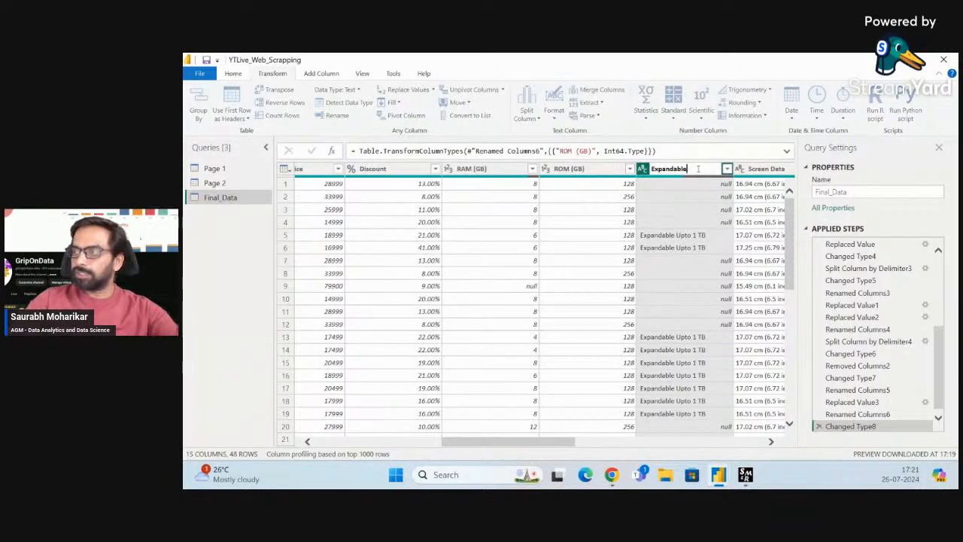
type("(")
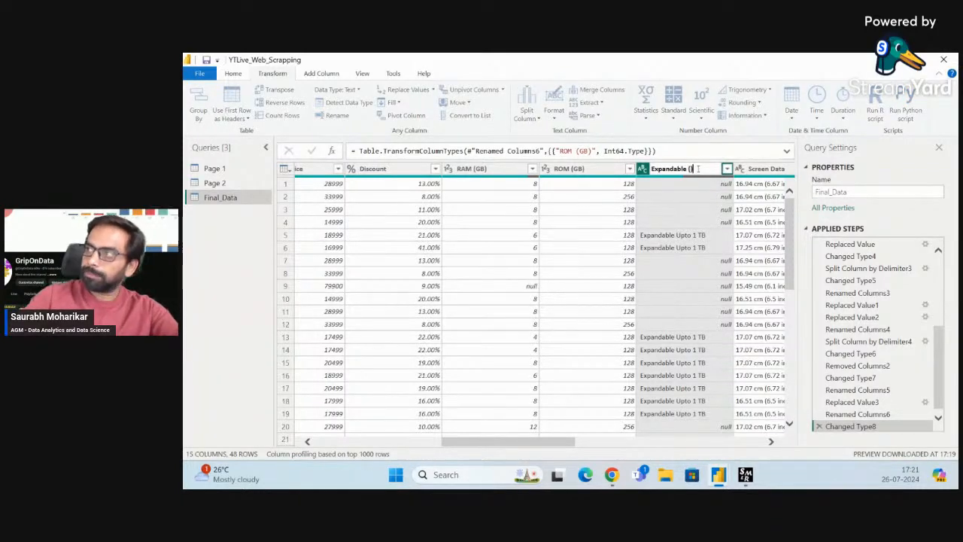
type(")")
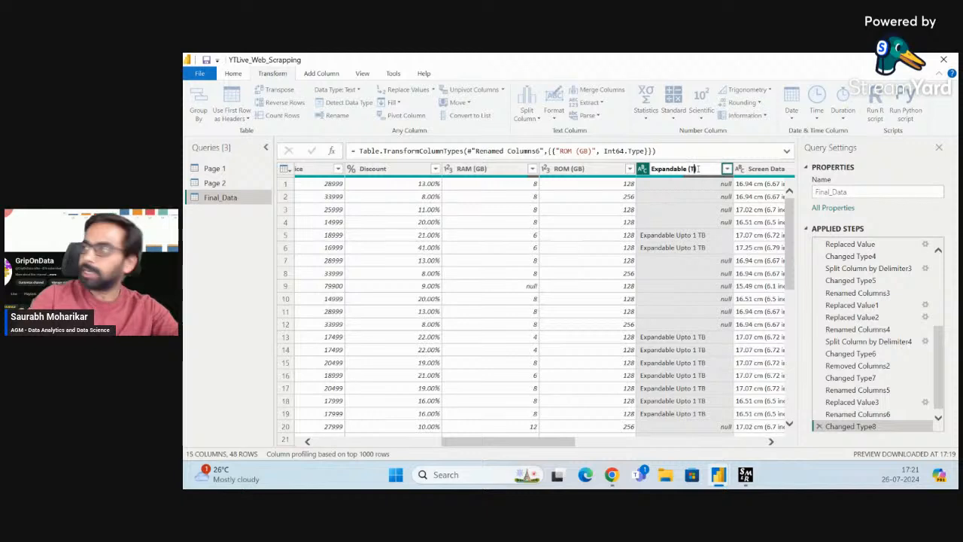
type("TB")
key("Return")
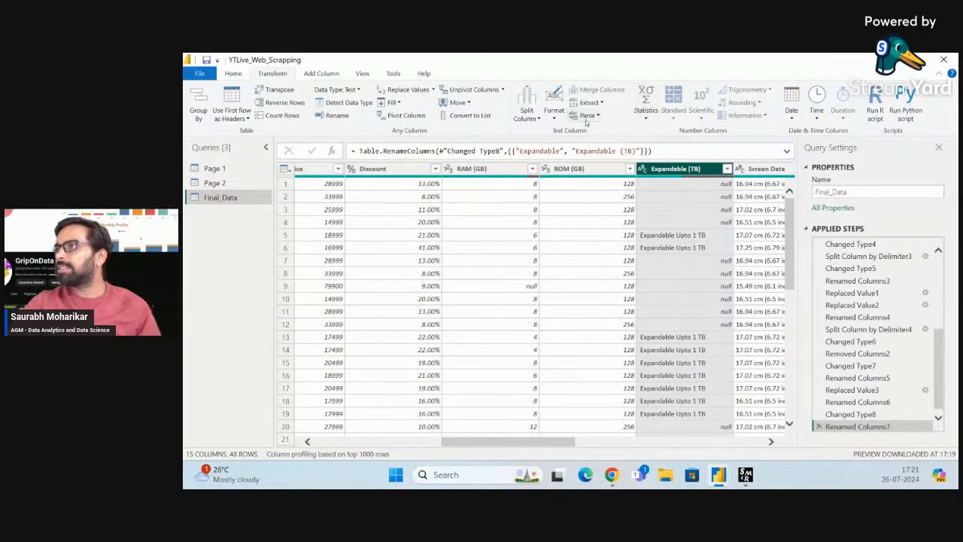
Remove the text "Expandable Upto" from the Expandable (TB) column by replacing it with an empty value
left_click(233, 73)
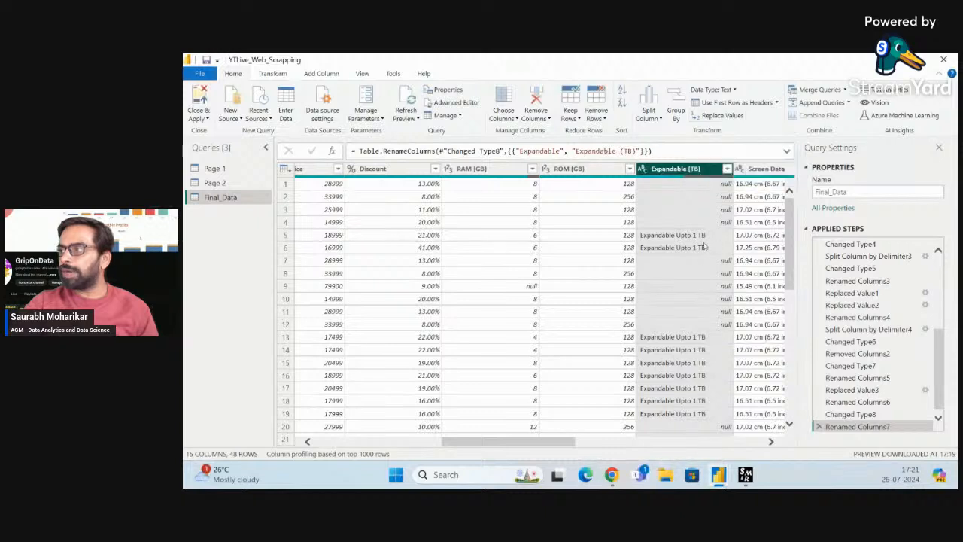
left_click(723, 116)
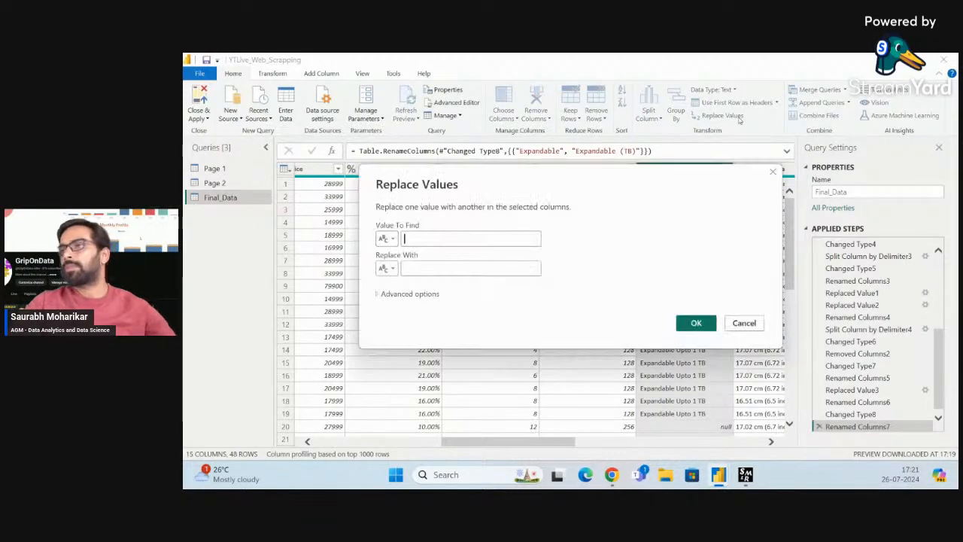
type("Exp")
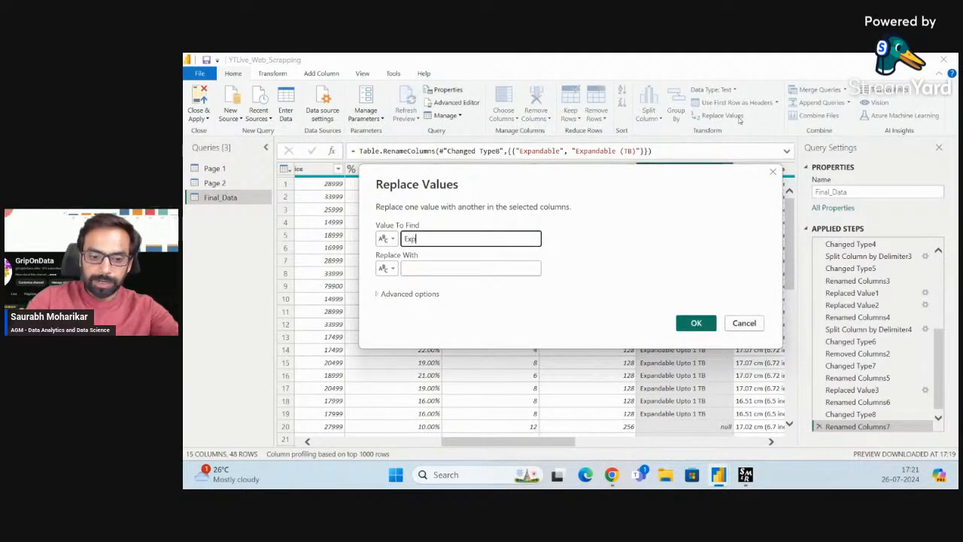
type("andable ")
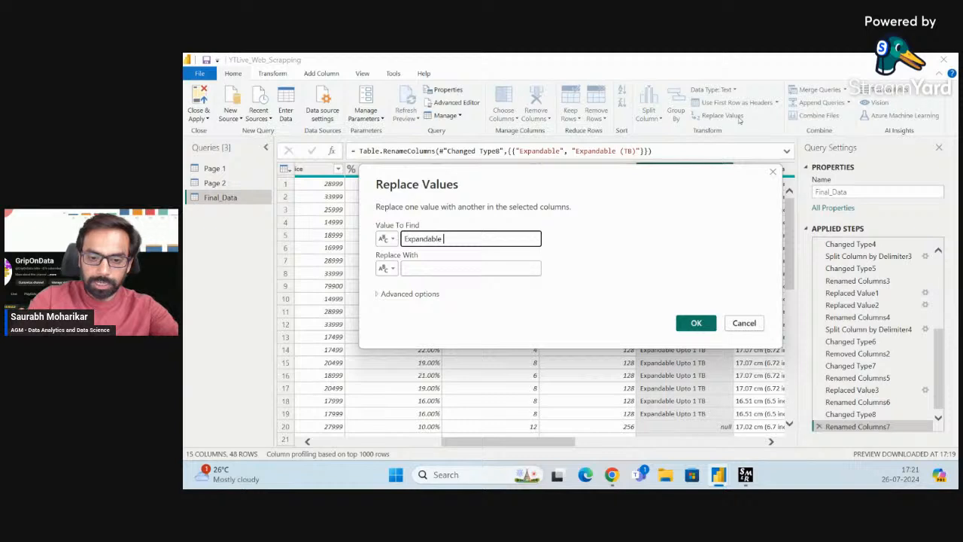
type("upto")
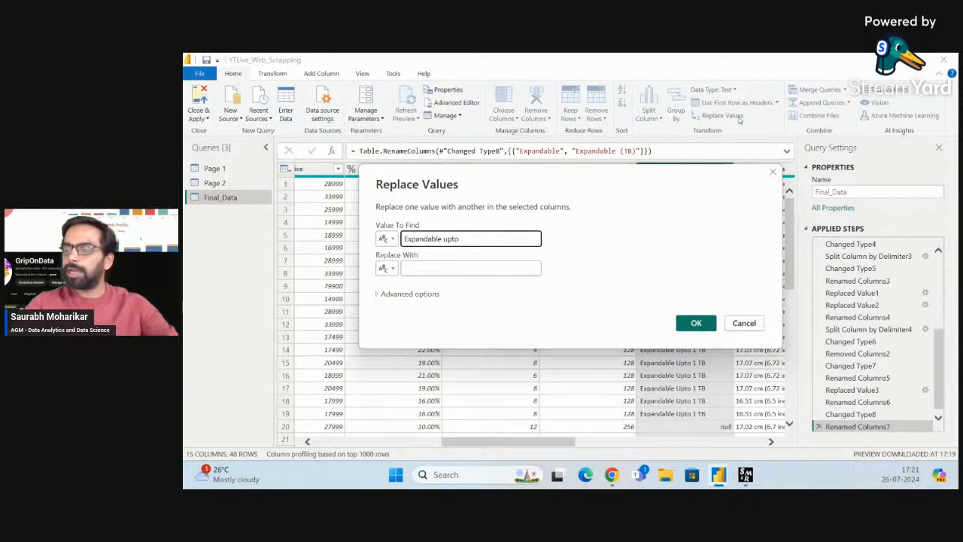
left_click(447, 239)
key("BackSpace")
type("U")
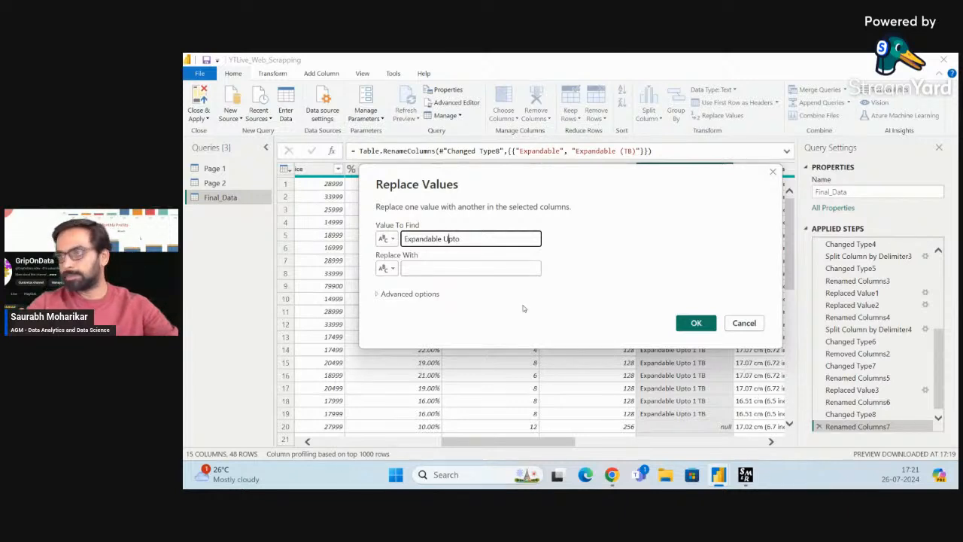
left_click(434, 269)
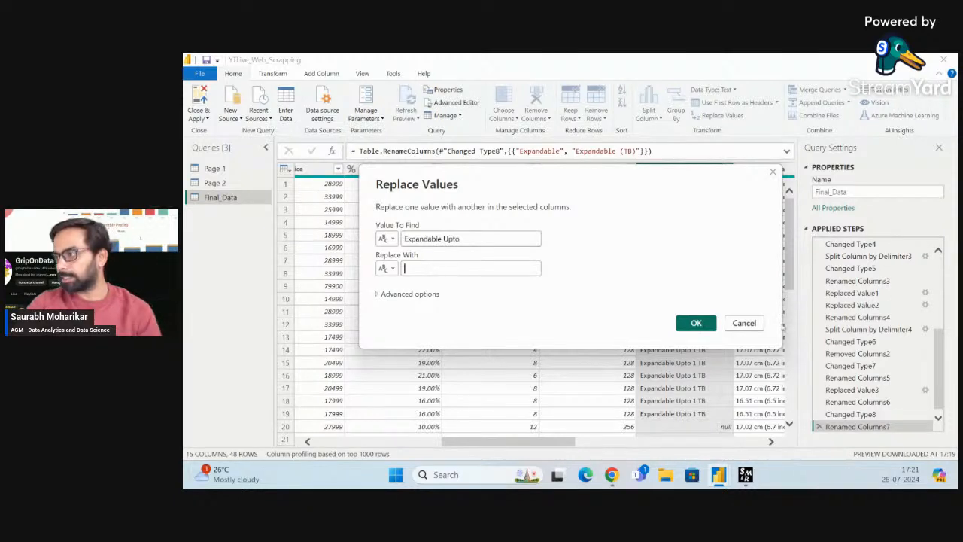
left_click(696, 323)
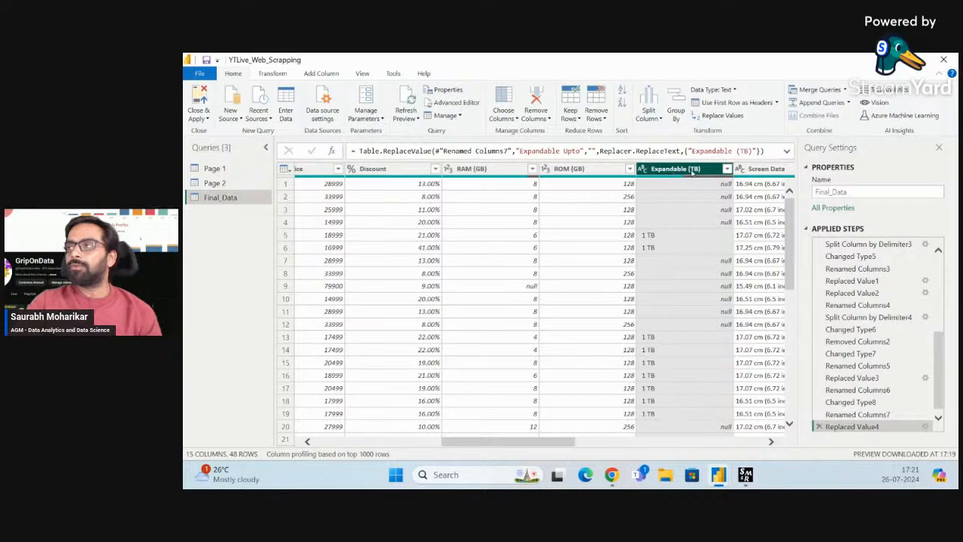
Remove the text "TB" from the Expandable (TB) column's values by replacing it with an empty value
left_click(740, 117)
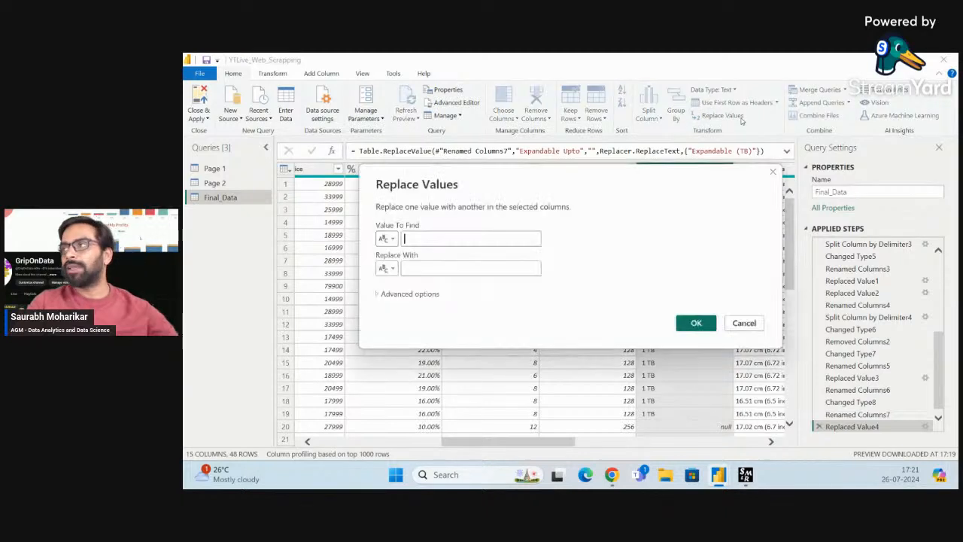
left_click(513, 270)
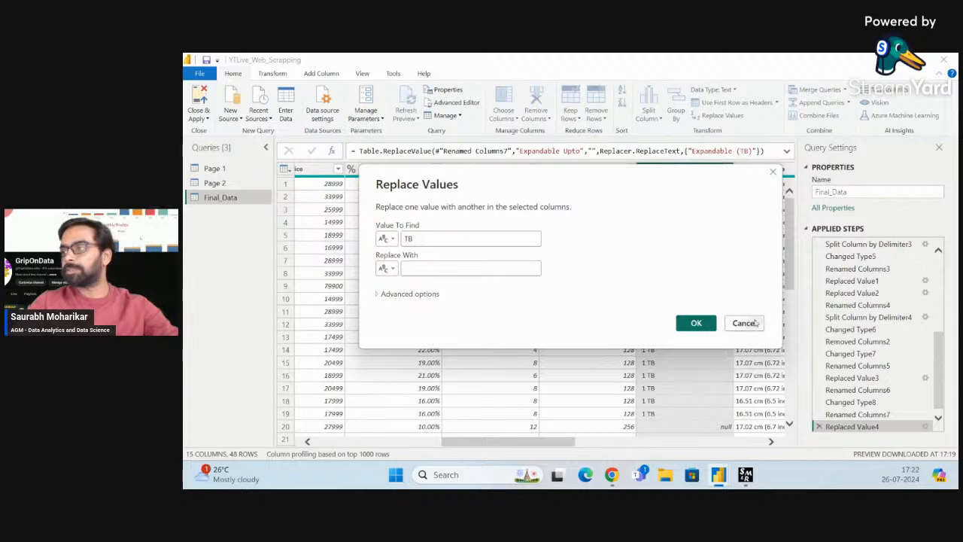
left_click(696, 322)
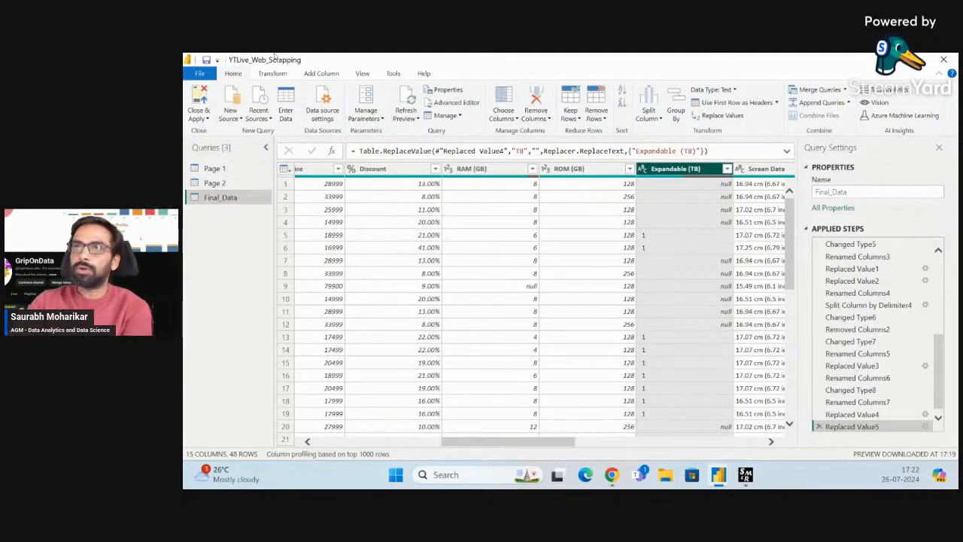
Trim the text in the Expandable (TB) column and change its data type to Whole Number
left_click(270, 73)
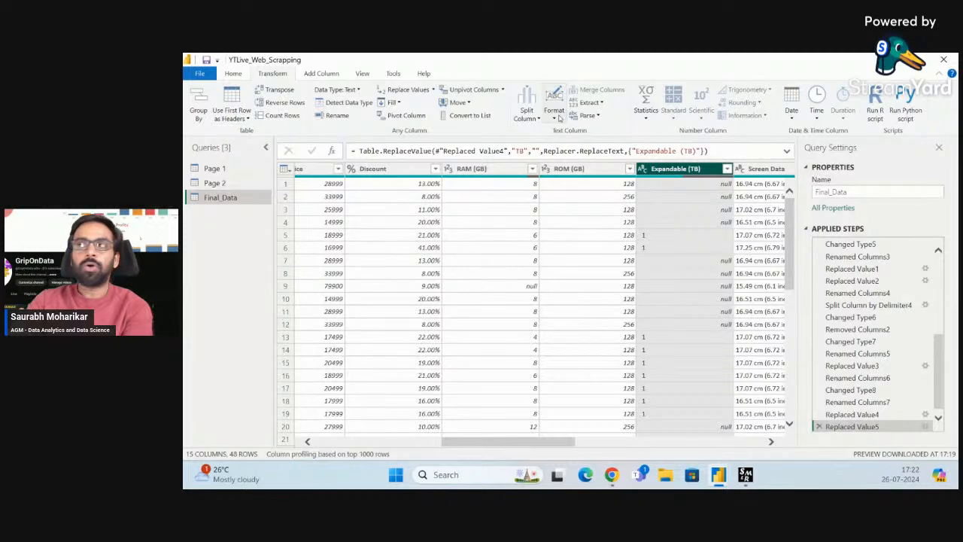
left_click(557, 117)
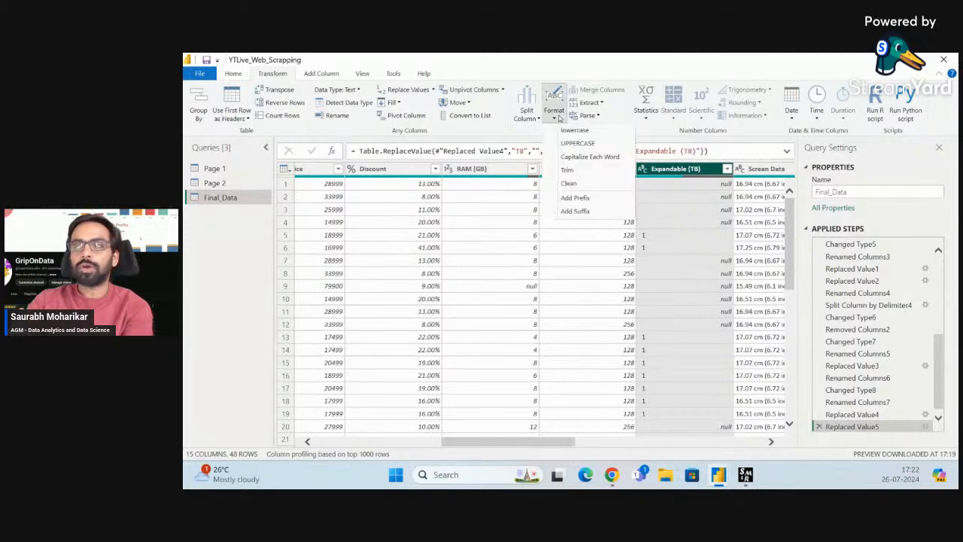
left_click(580, 178)
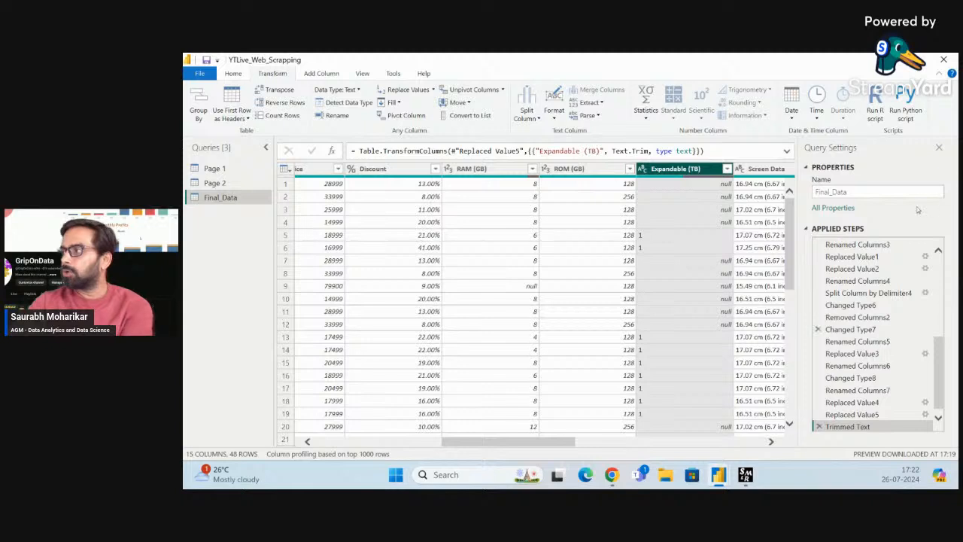
scroll(893, 347, "up", 5)
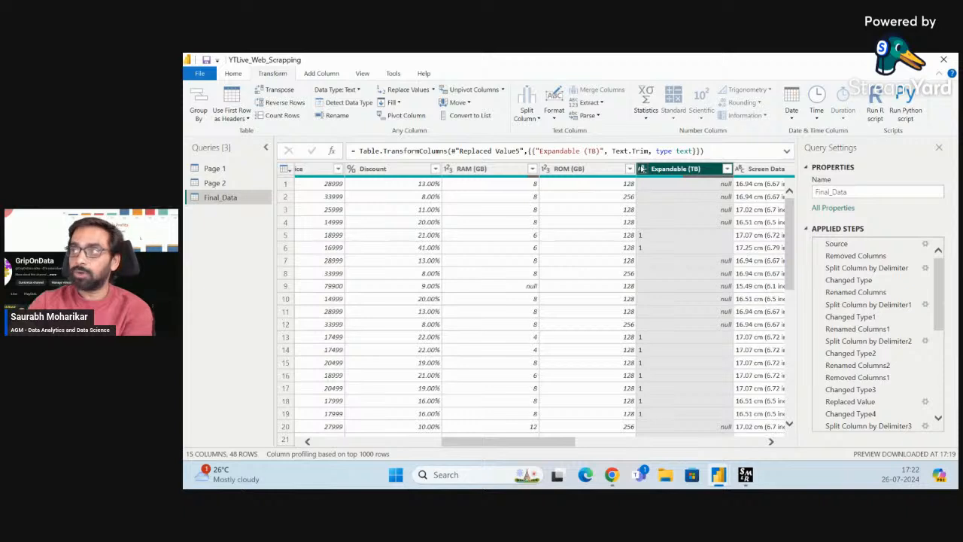
left_click(644, 172)
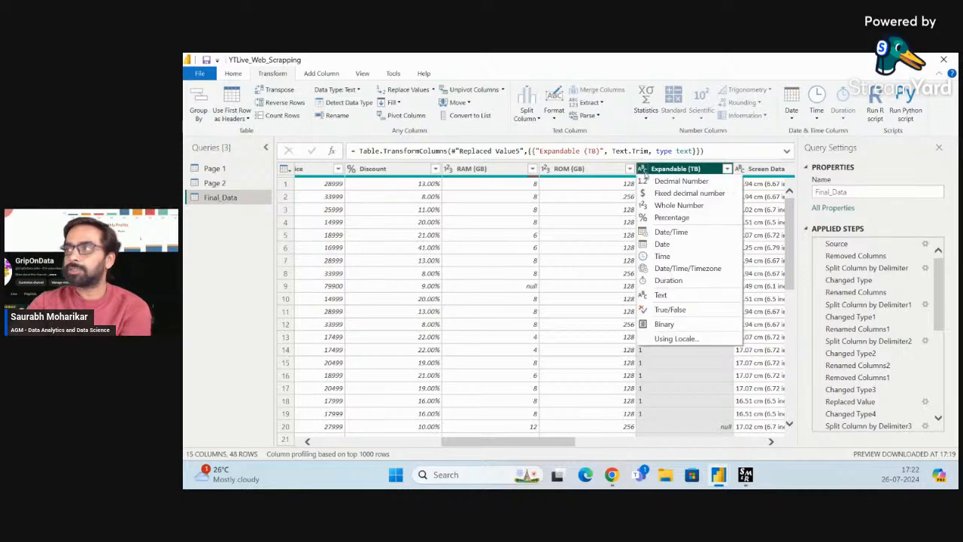
left_click(686, 205)
Examine the Screen Data column's values alongside the cleaned columns to decide how to separate the display details
scroll(569, 271, "right", 4)
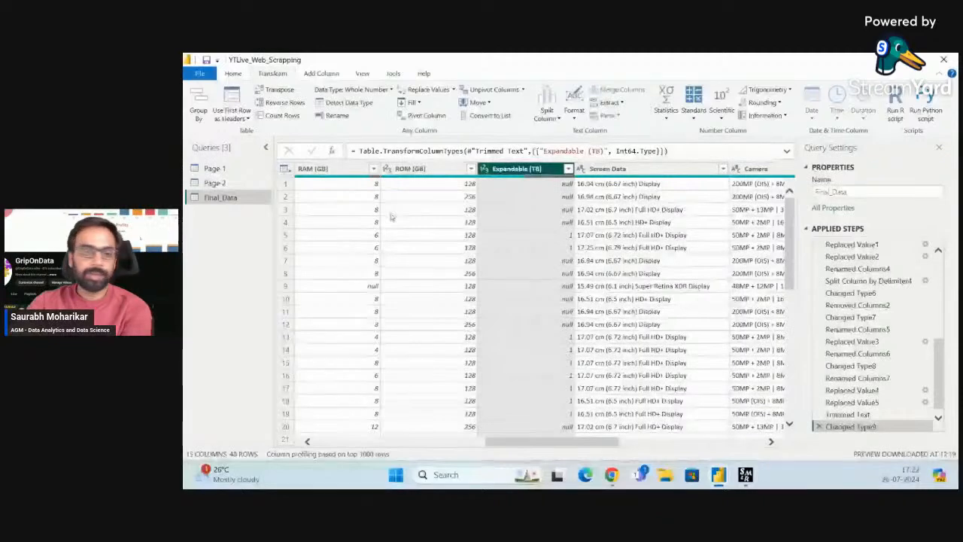
scroll(391, 216, "right", 2)
scroll(561, 243, "right", 4)
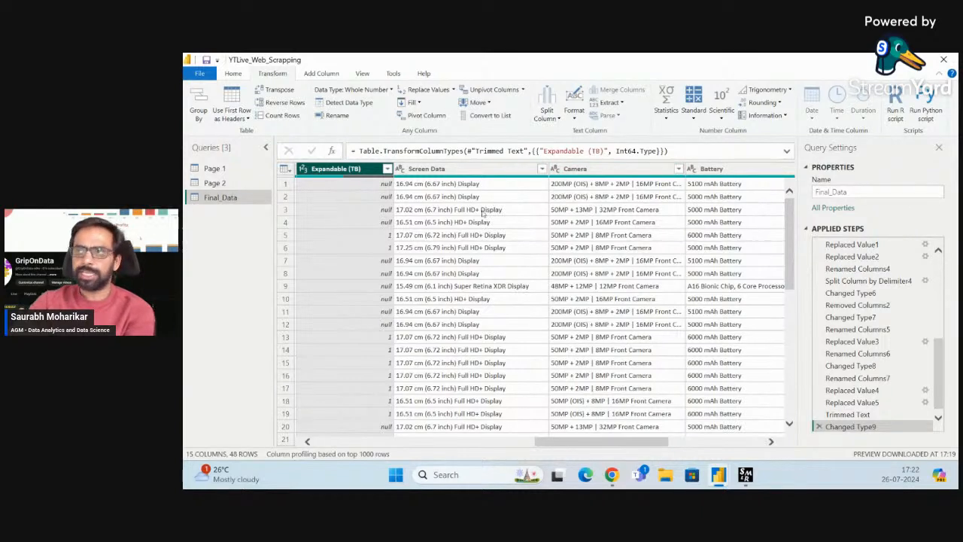
left_click(458, 195)
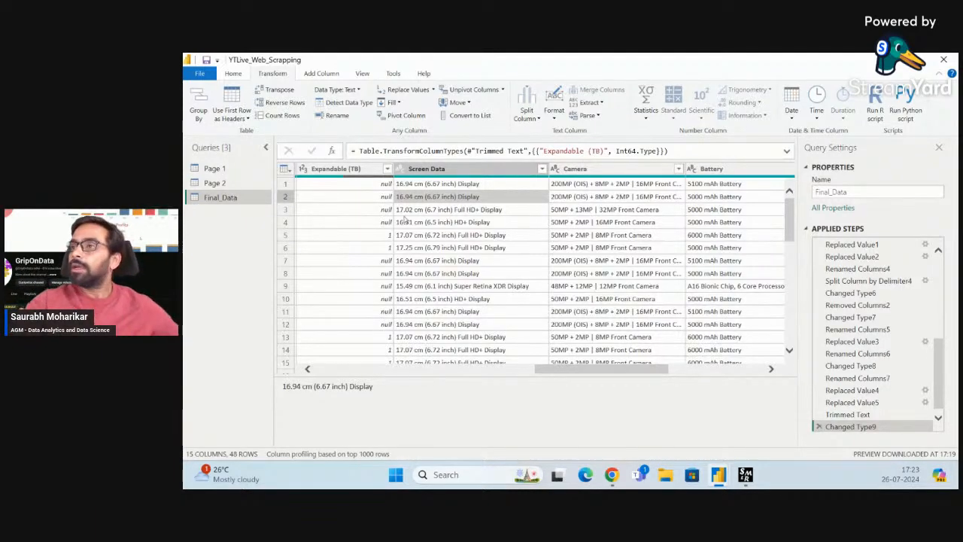
scroll(405, 219, "left", 5)
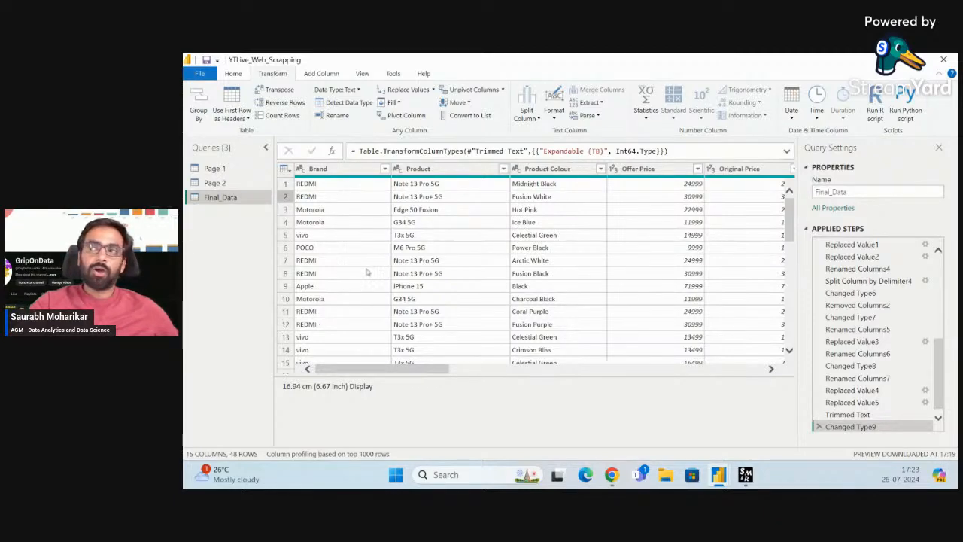
scroll(367, 272, "right", 5)
scroll(367, 272, "right", 6)
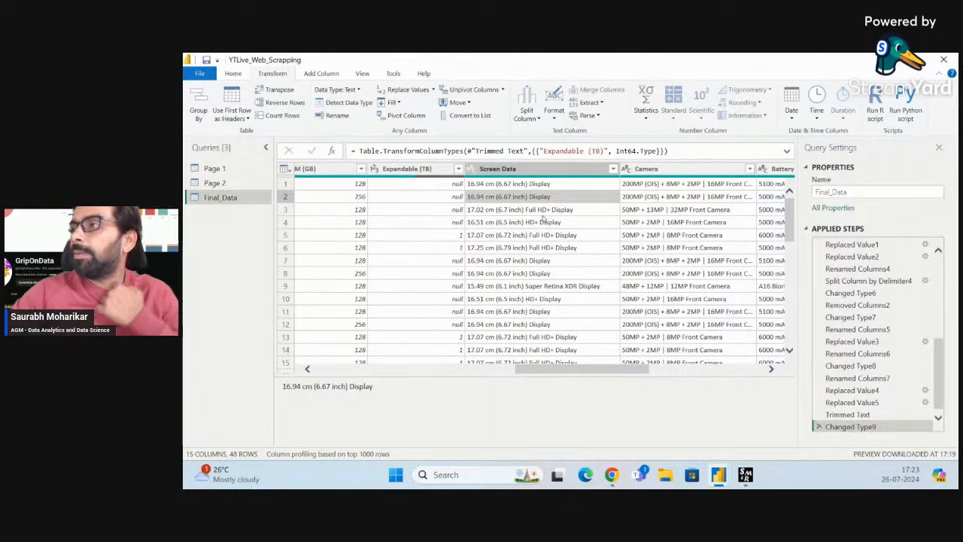
Split the Screen Data column by the custom delimiter "(" at the left-most delimiter only
left_click(530, 171)
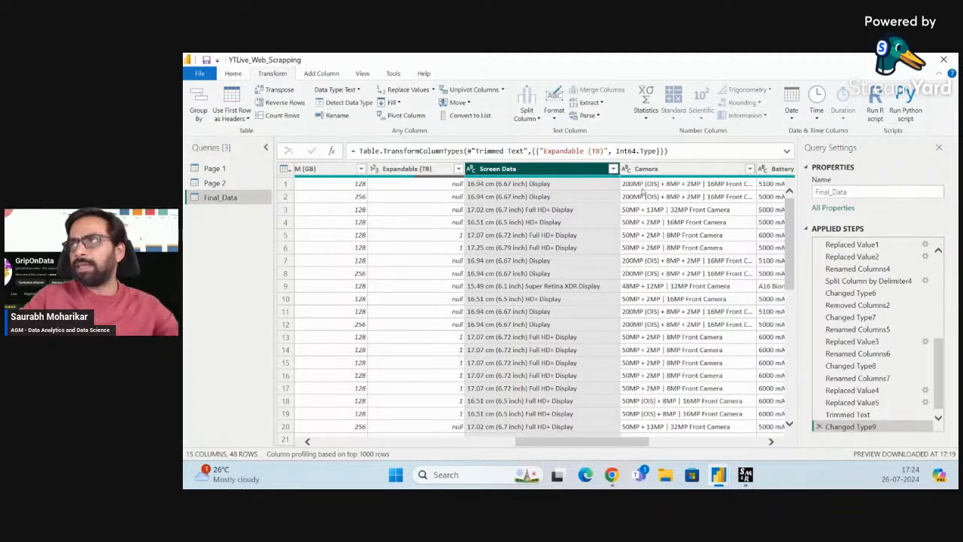
left_click(536, 119)
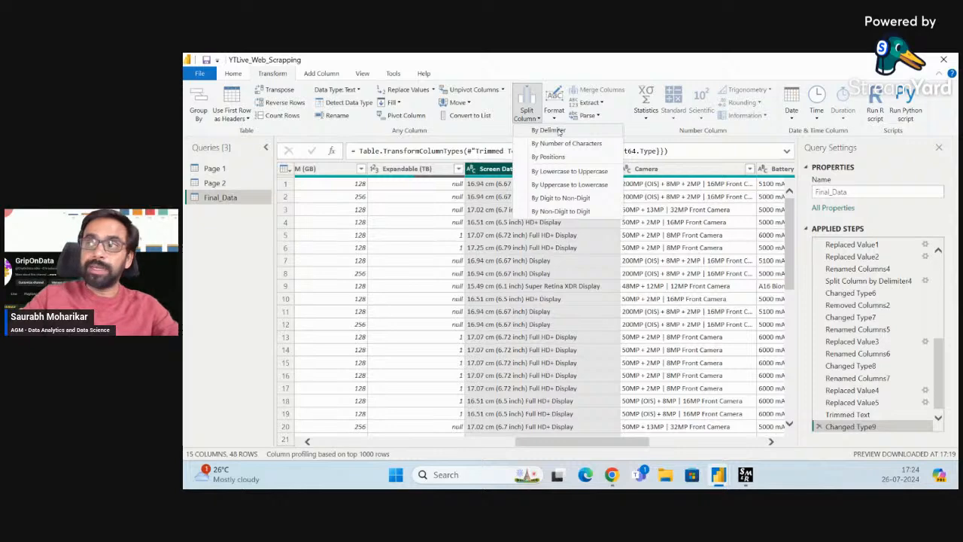
left_click(558, 132)
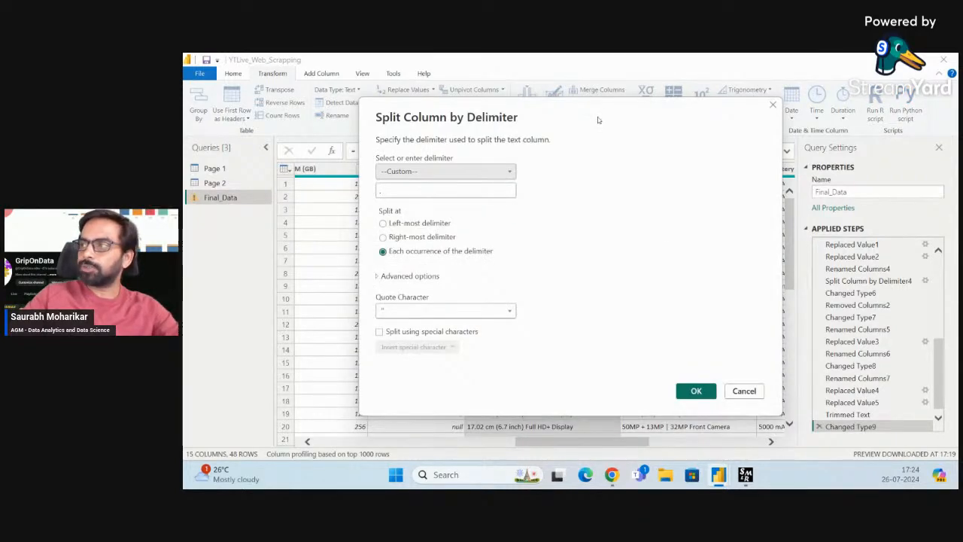
left_click_drag(599, 120, 866, 137)
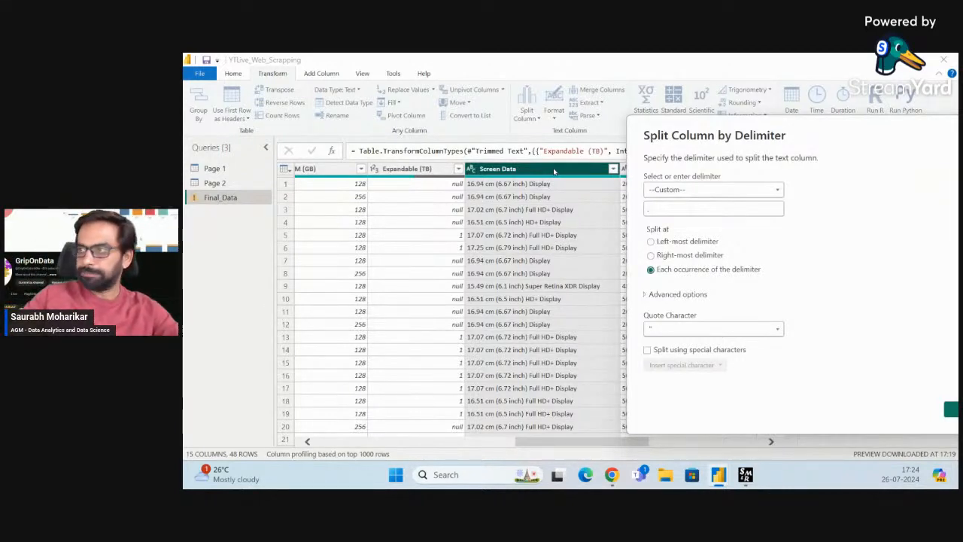
left_click(680, 191)
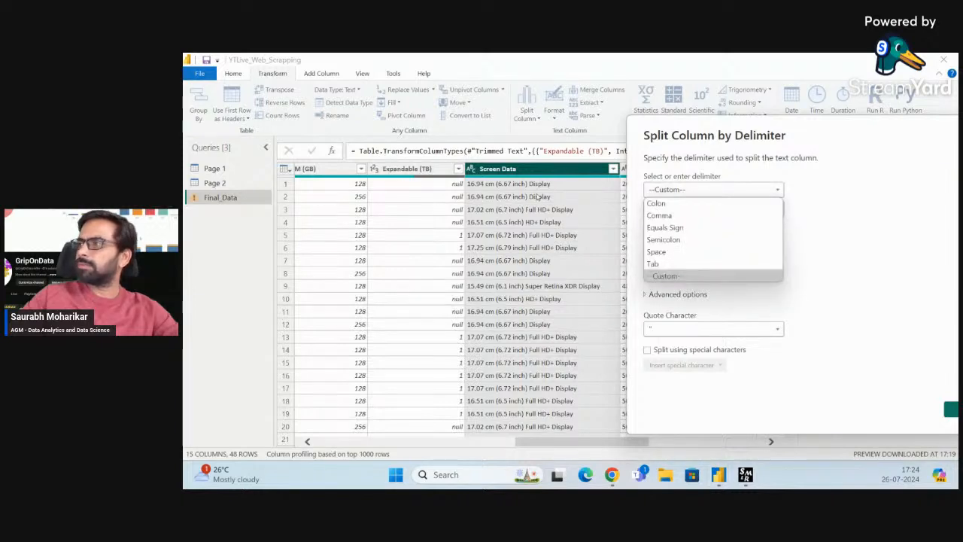
left_click(686, 277)
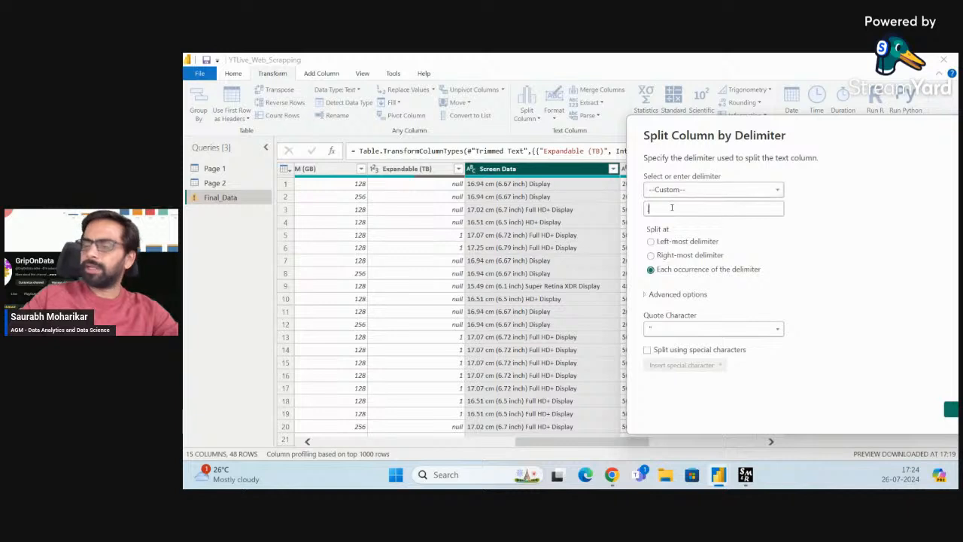
left_click(672, 207)
key("BackSpace")
type("(")
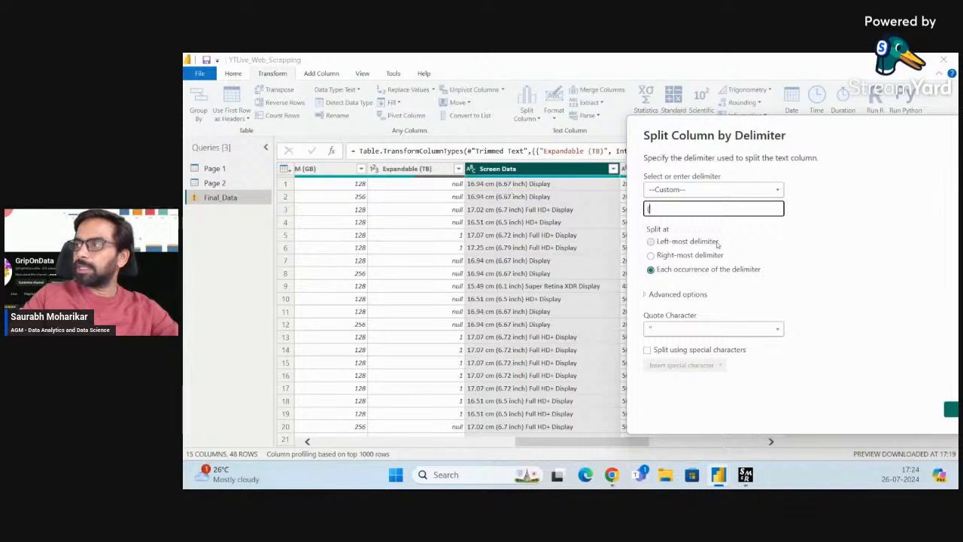
left_click(662, 242)
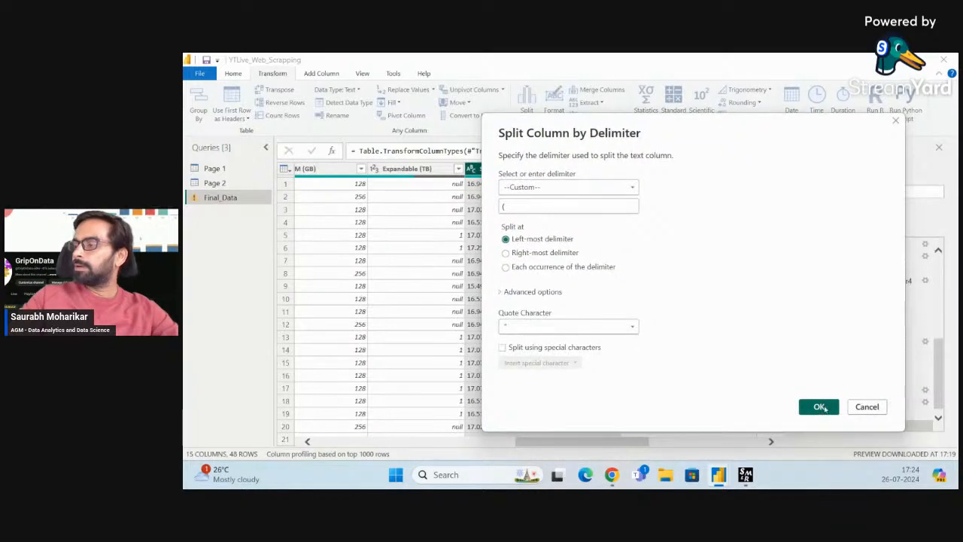
left_click(820, 407)
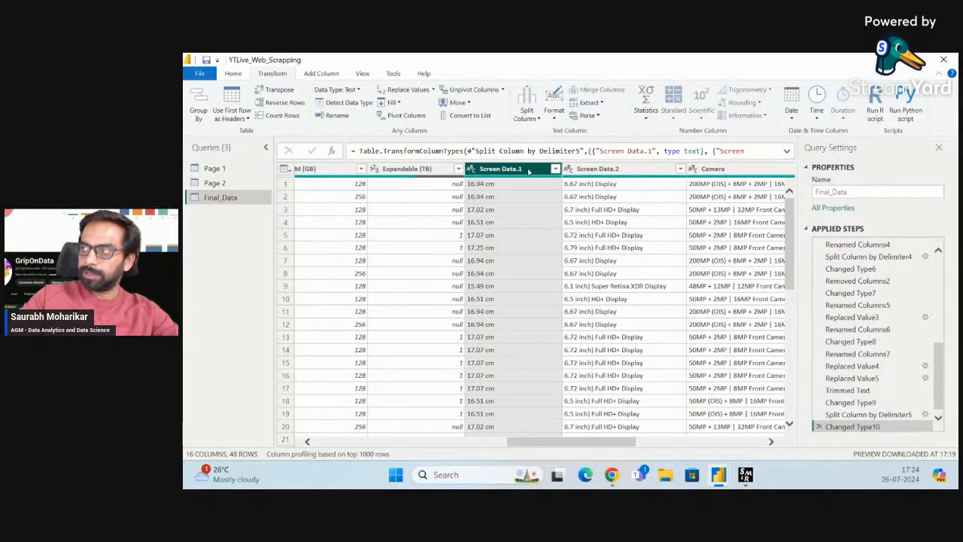
Rename the Screen Data.1 column as "Screen Size (cm)"
double_click(529, 170)
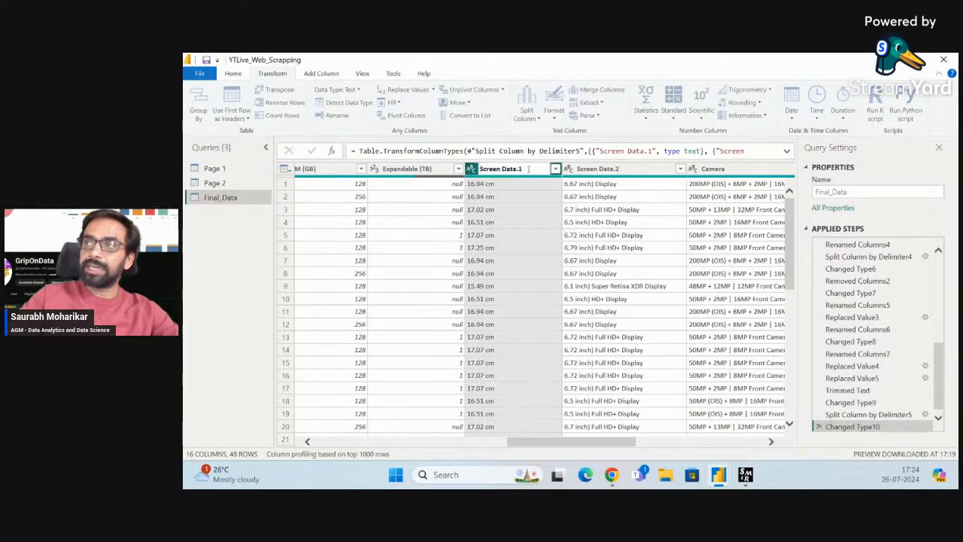
key("BackSpace")
key("BackSpace")
key("BackSpace")
key("BackSpace")
key("BackSpace")
key("BackSpace")
key("BackSpace")
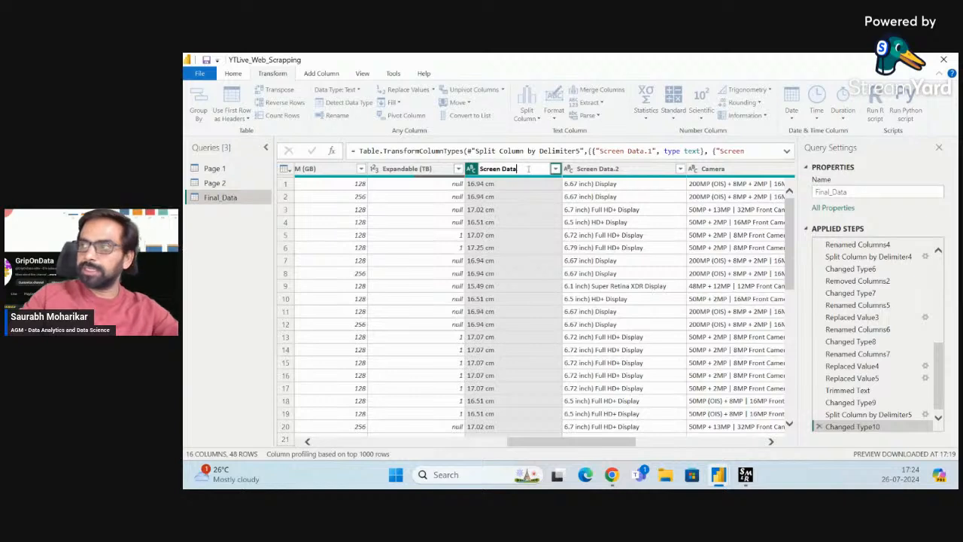
type("Size")
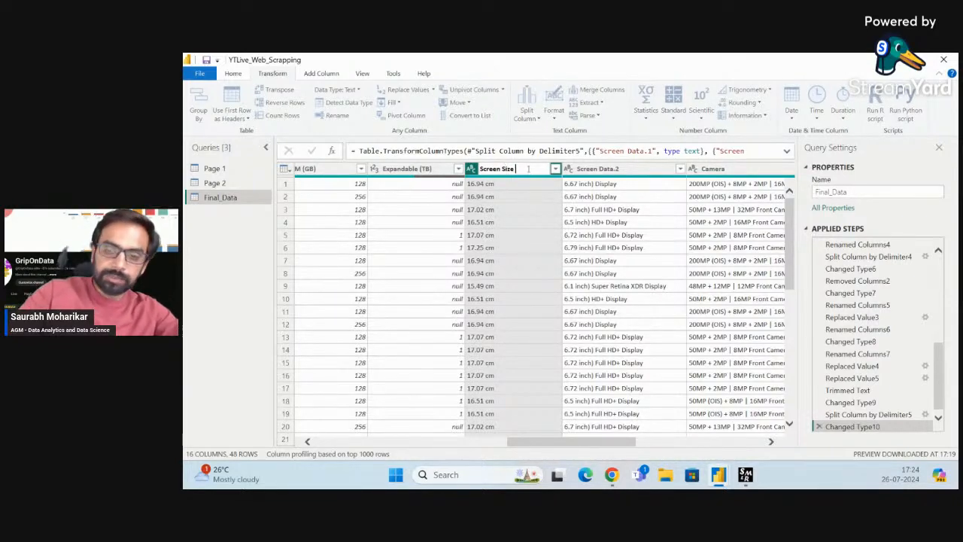
type(" (")
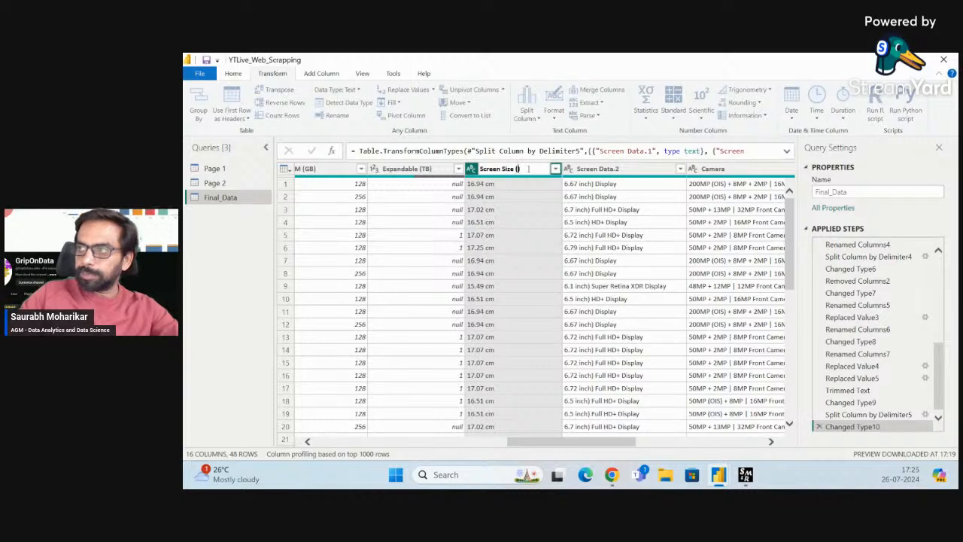
type("cm")
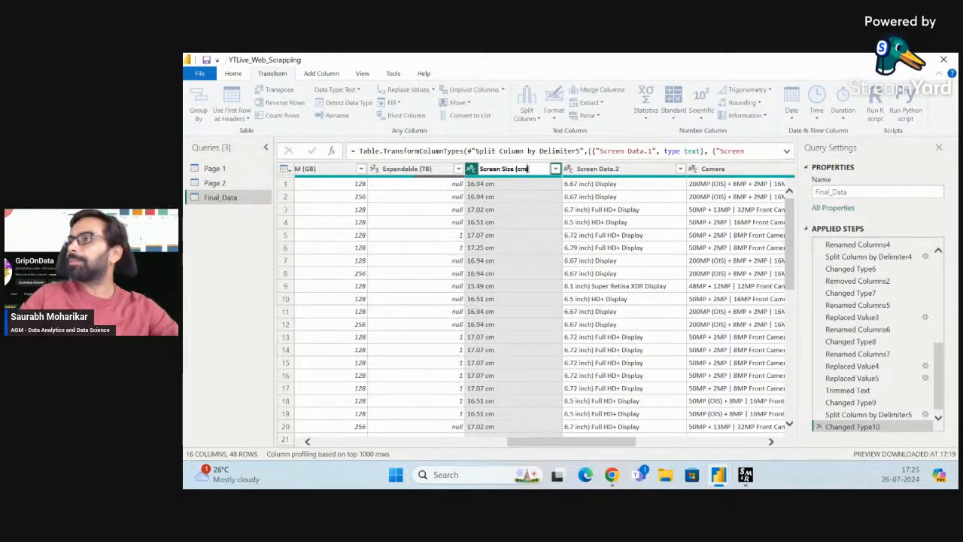
key("Return")
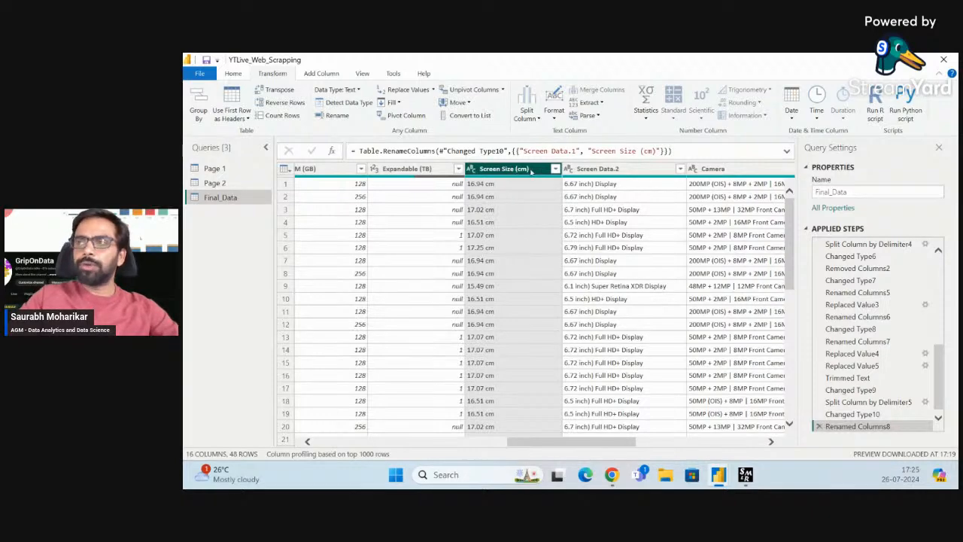
Remove the text "cm" from the Screen Size (cm) column's values by replacing it with an empty value
scroll(522, 356, "down", 9)
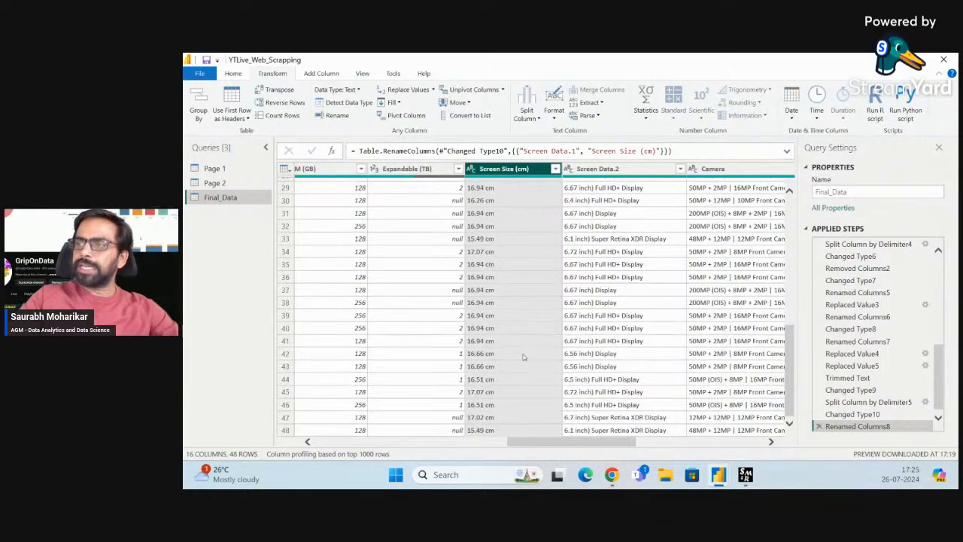
right_click(525, 90)
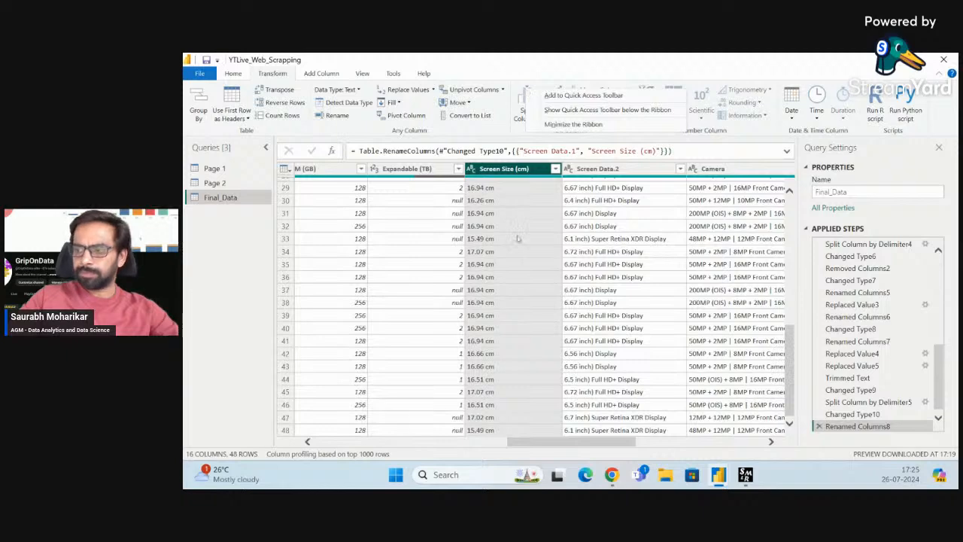
scroll(518, 238, "up", 9)
left_click(520, 169)
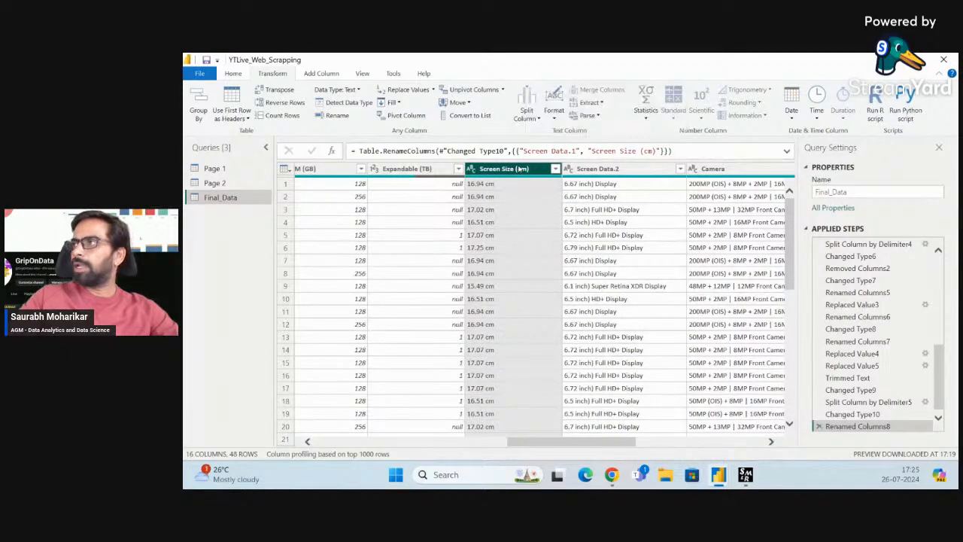
left_click(233, 74)
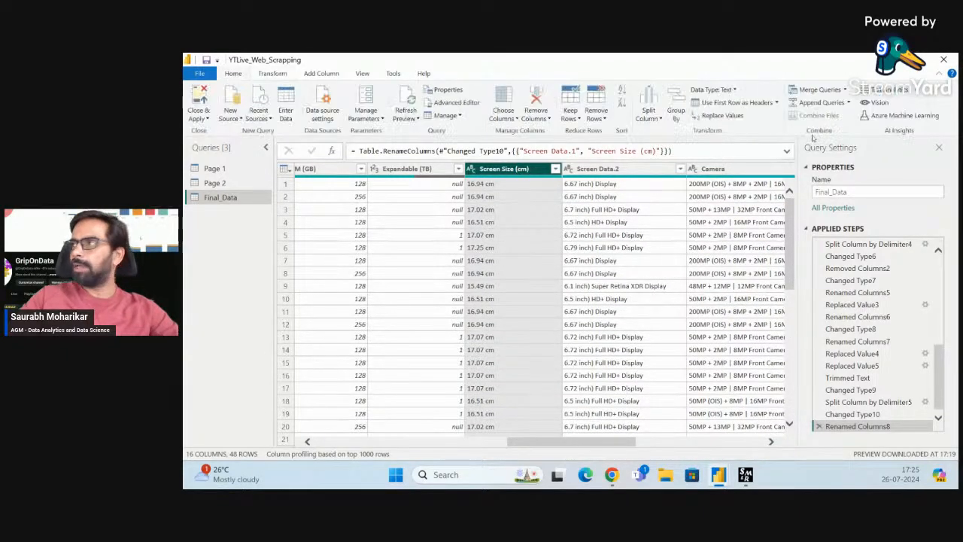
left_click(726, 115)
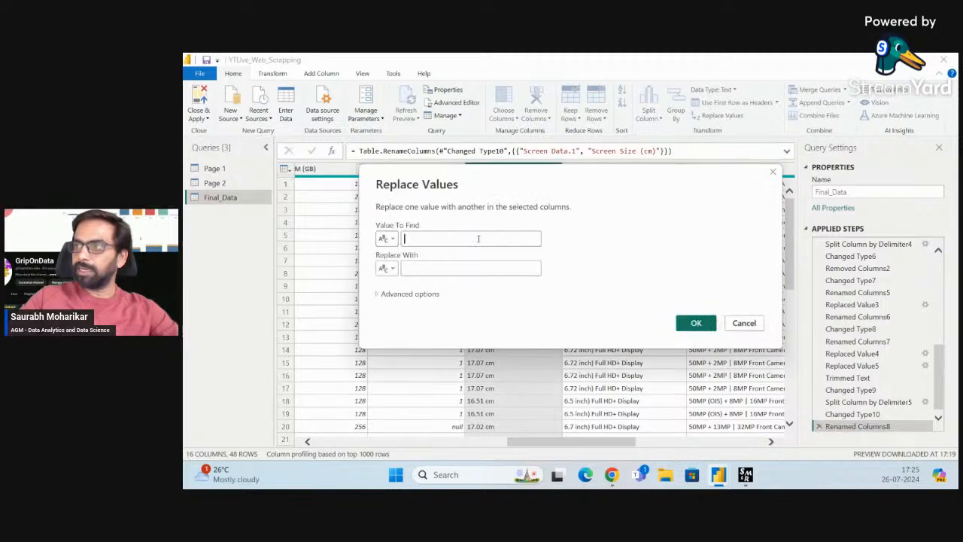
type("cm")
left_click(445, 269)
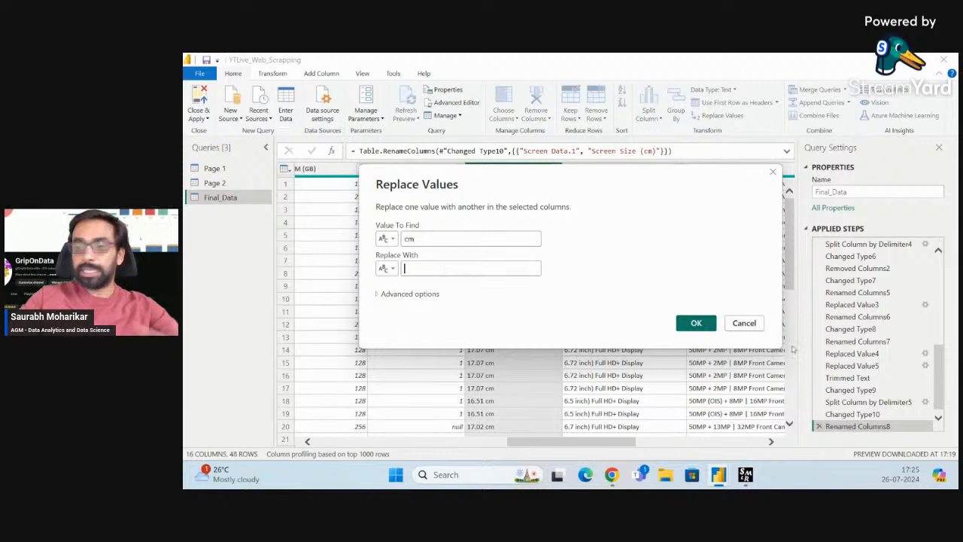
left_click(696, 324)
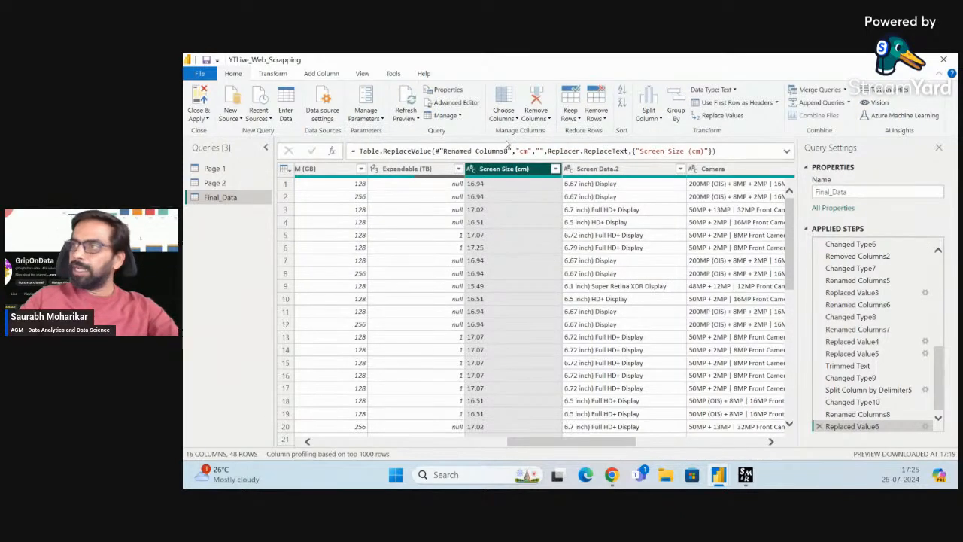
Trim the extra spaces from the Screen Size (cm) column's values
left_click(275, 75)
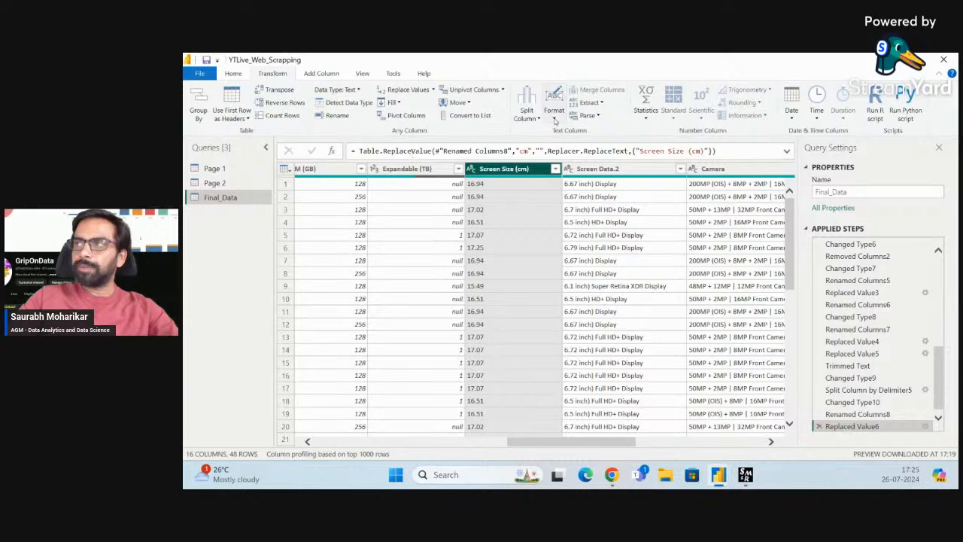
left_click(554, 117)
left_click(567, 170)
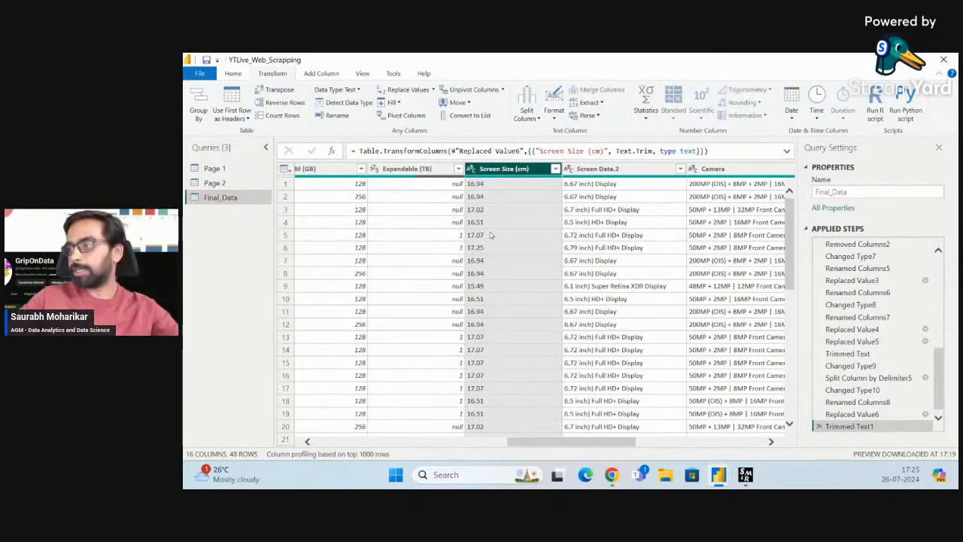
left_click(473, 168)
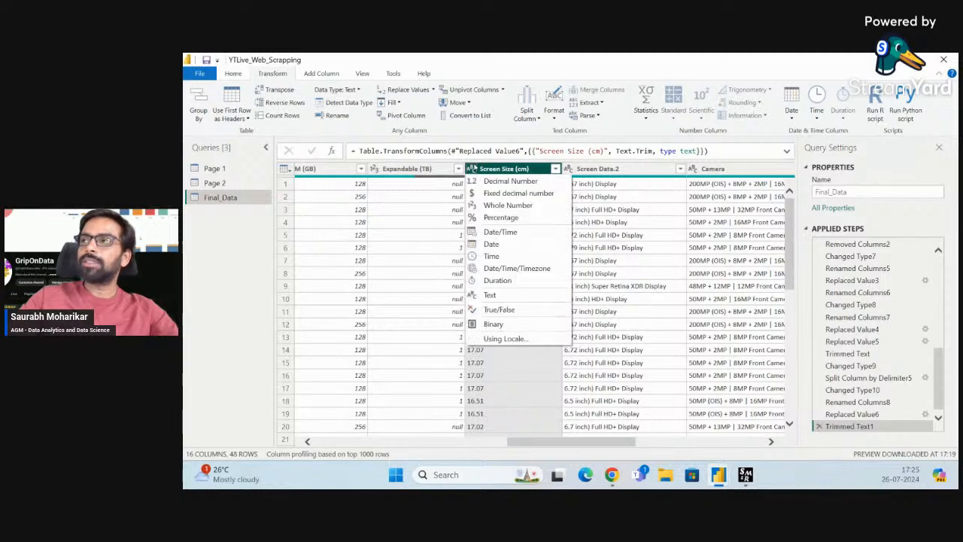
left_click(531, 205)
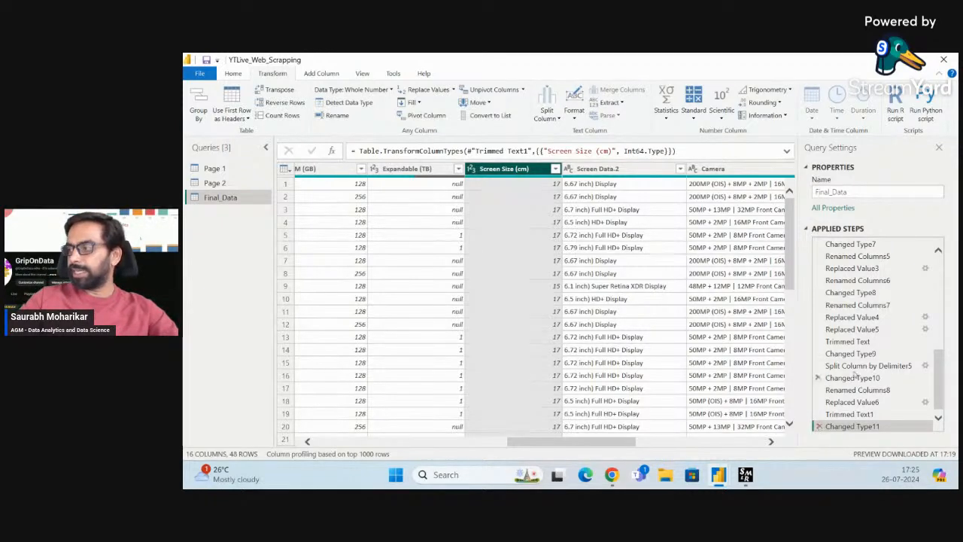
scroll(820, 426, "down", 1)
left_click(819, 422)
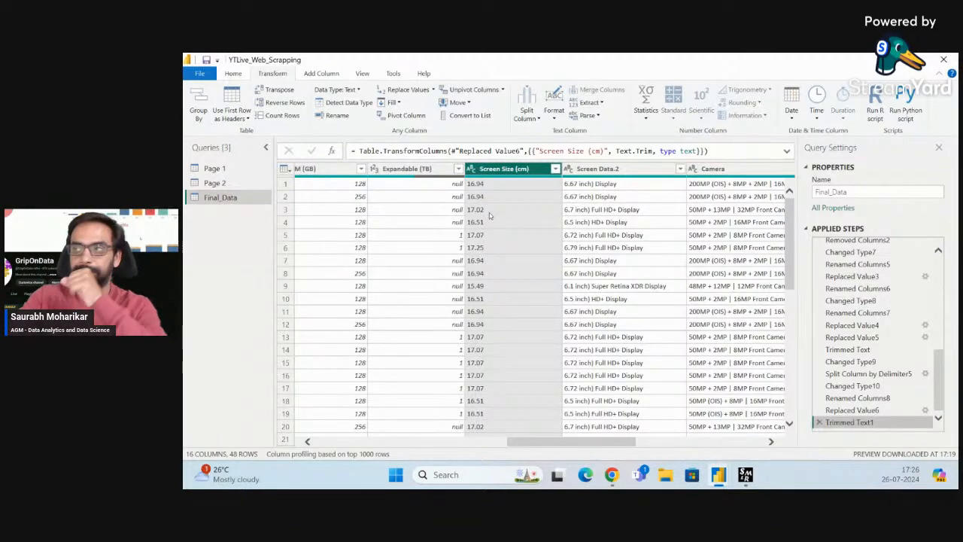
Change the Screen Size (cm) column's data type to Fixed decimal number
left_click(471, 168)
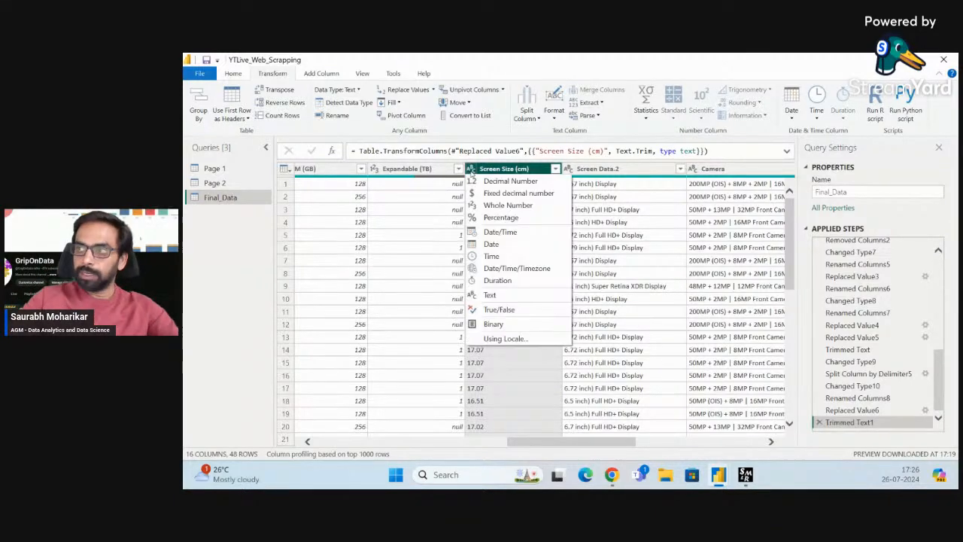
left_click(532, 193)
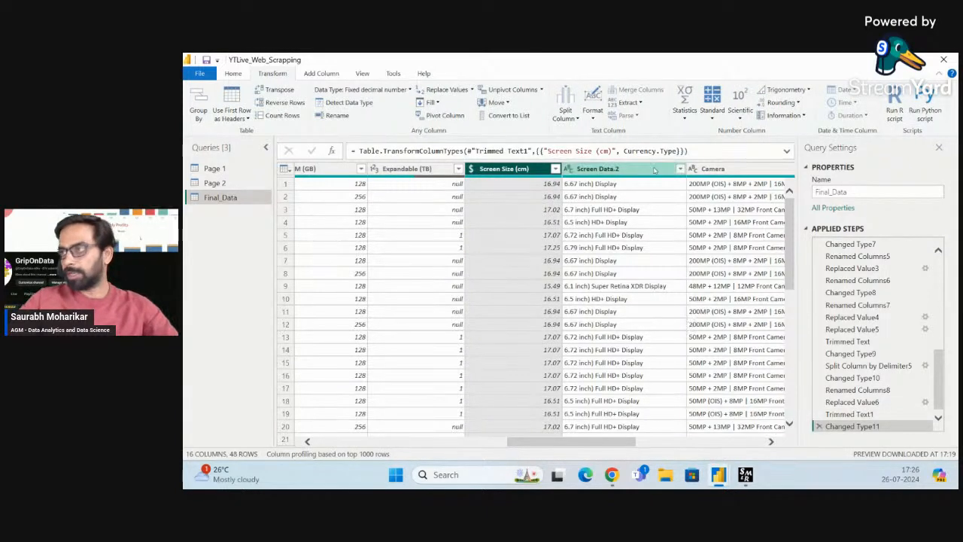
Split the Screen Data.2 column by the custom delimiter ")" at each occurrence of the delimiter
left_click(615, 170)
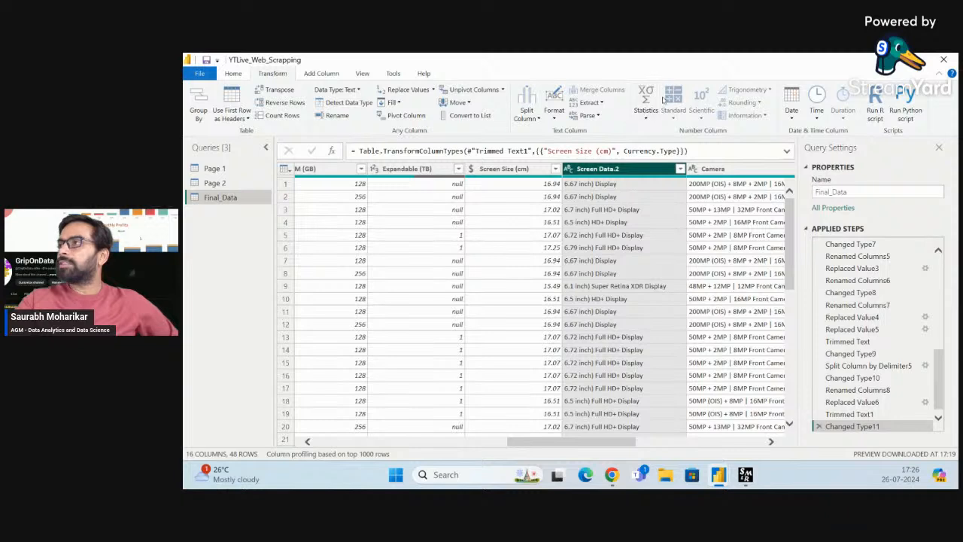
left_click(232, 72)
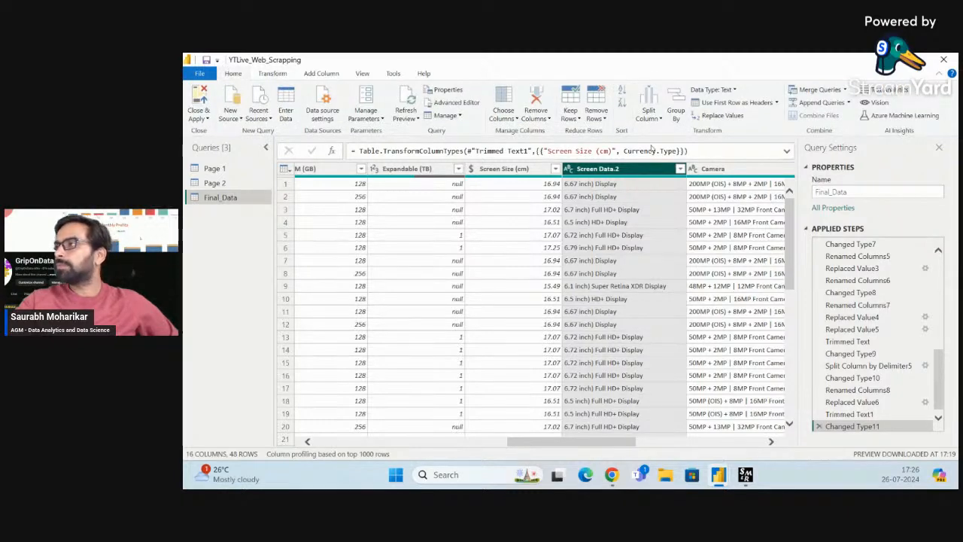
left_click(649, 114)
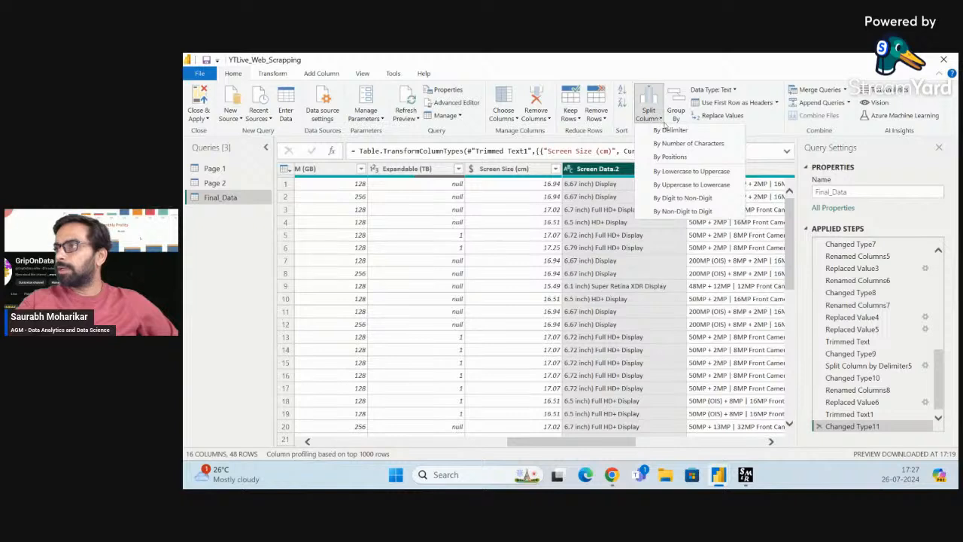
left_click(668, 130)
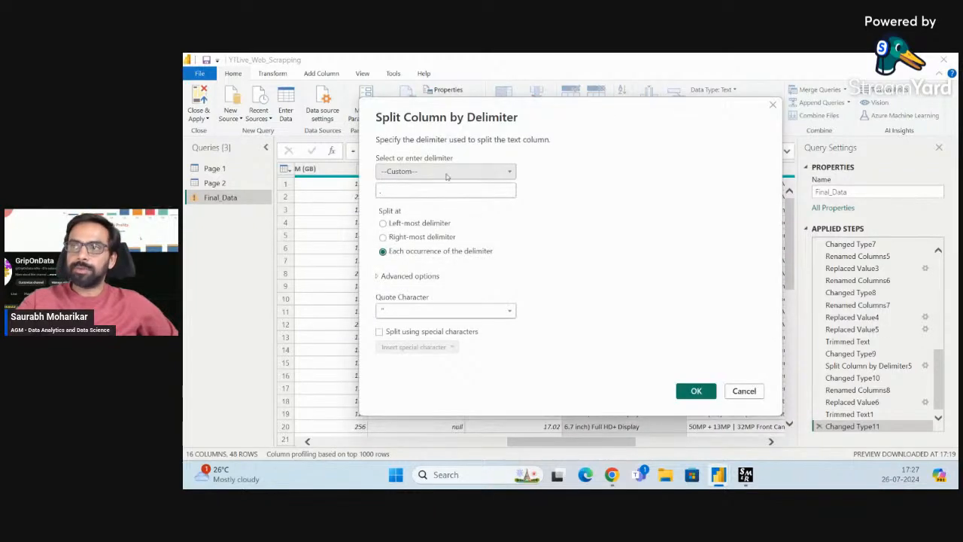
left_click(446, 172)
left_click(446, 173)
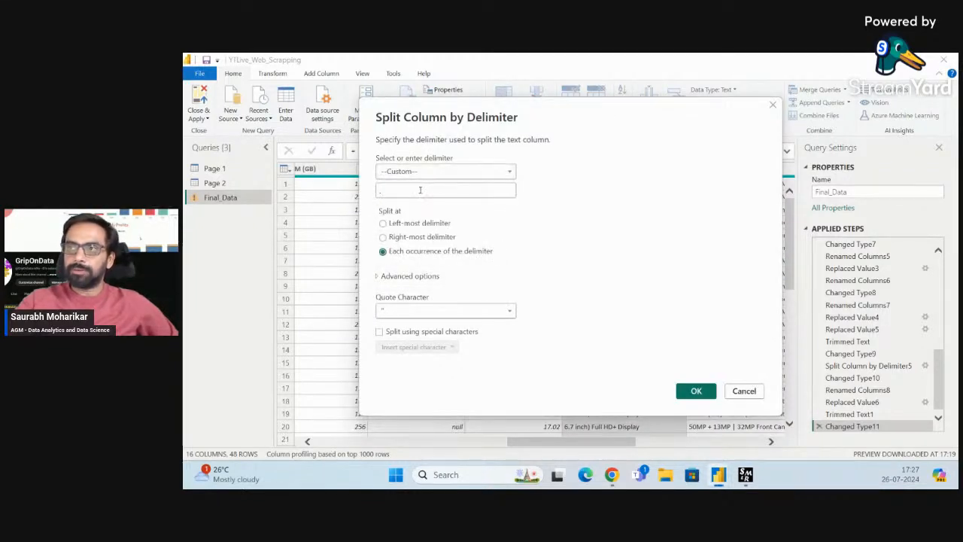
left_click(420, 189)
type(")")
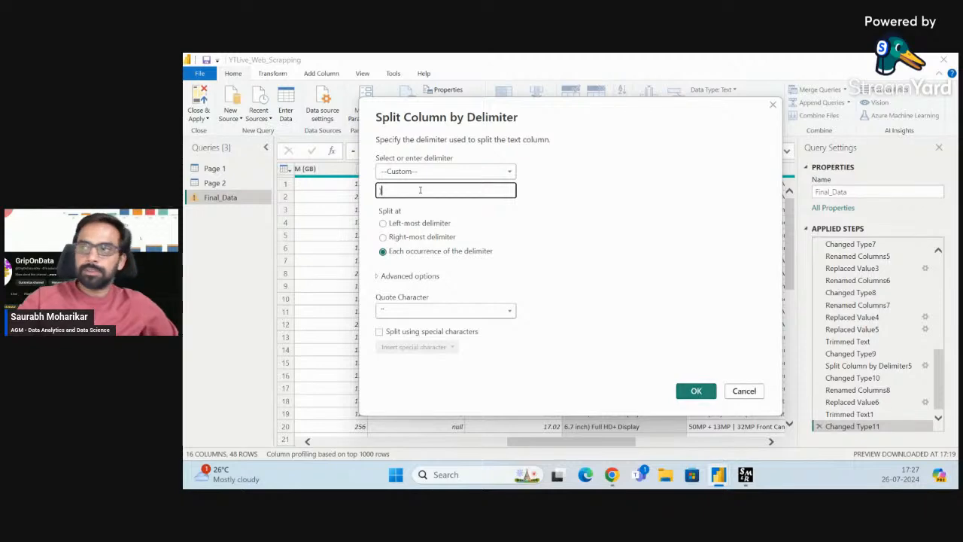
left_click(696, 391)
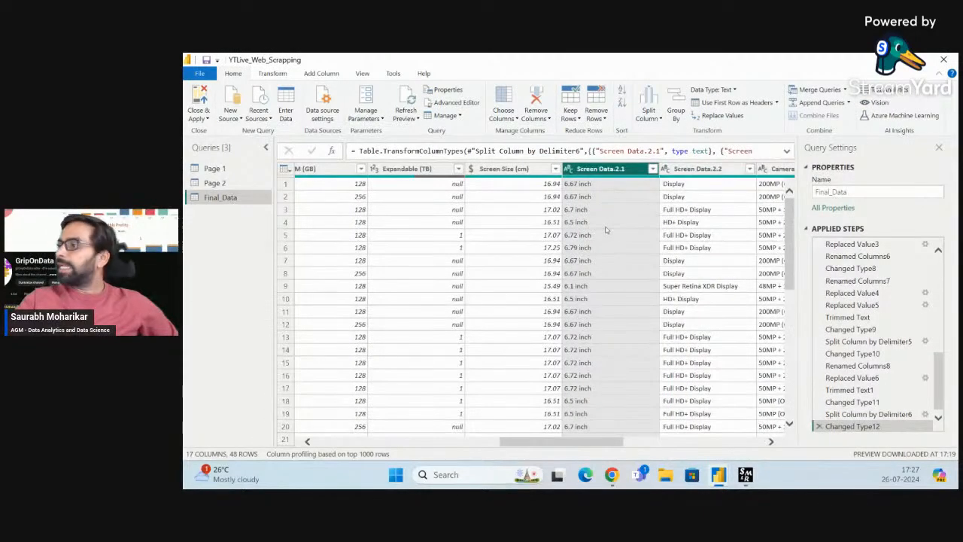
Remove the Screen Data.2.1 column holding the screen sizes in inches
scroll(606, 230, "right", 2)
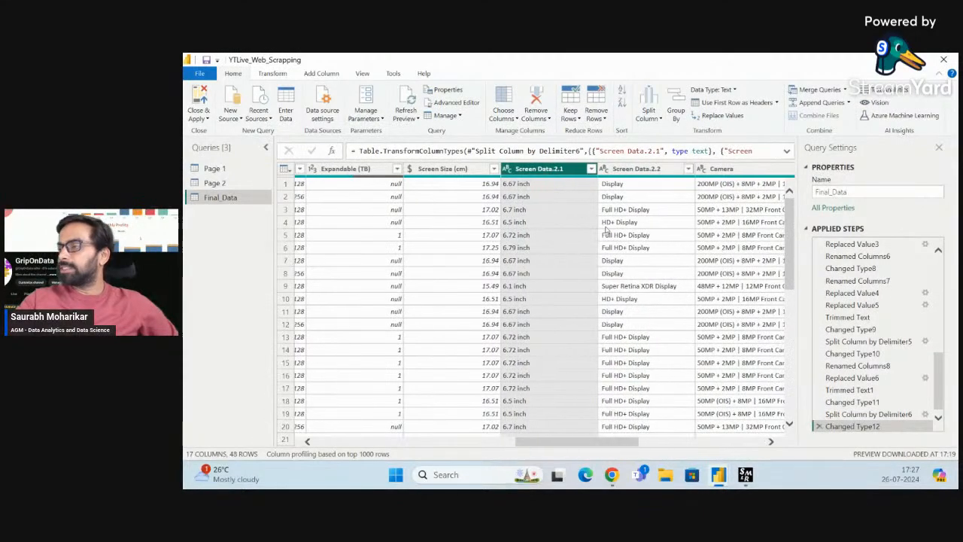
right_click(556, 170)
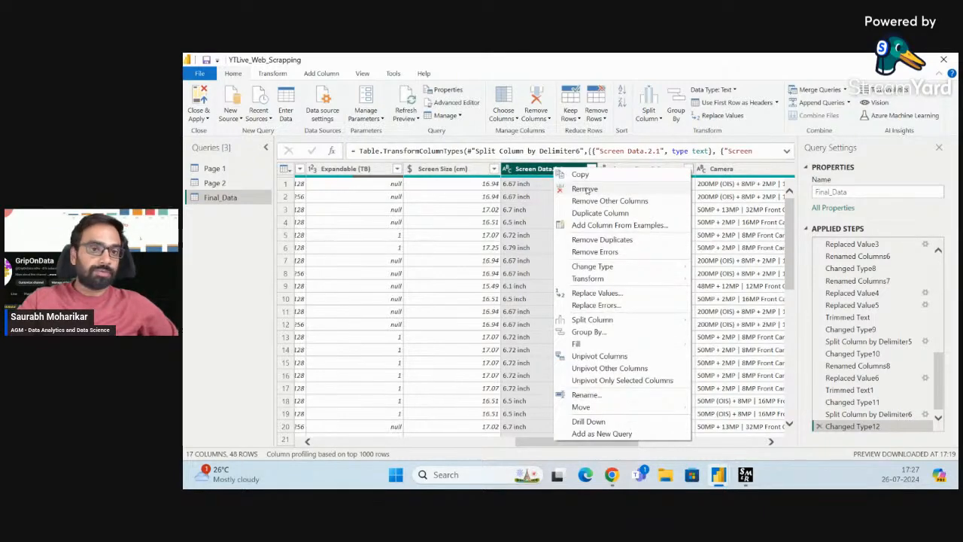
left_click(585, 189)
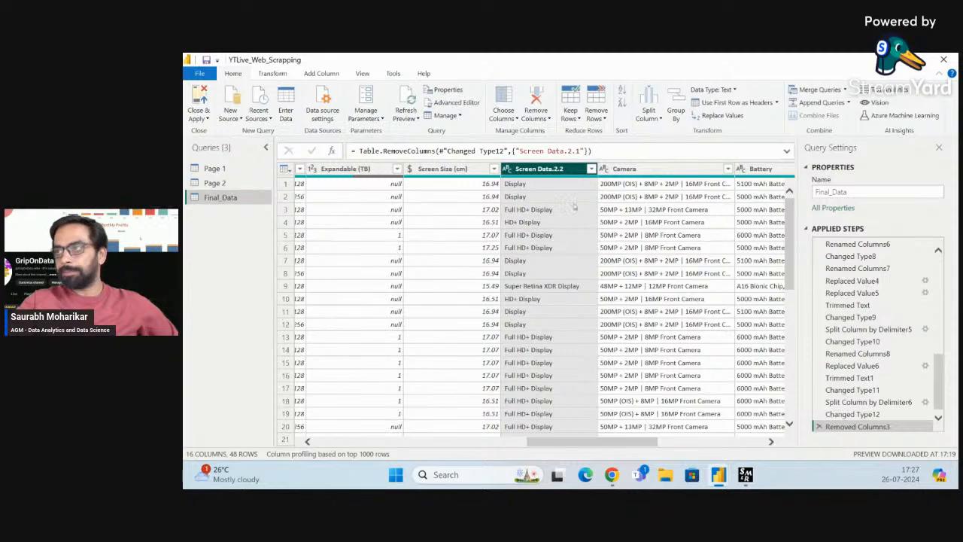
Trim the extra spaces from the Screen Data.2.2 column's values
left_click(572, 208)
left_click(546, 168)
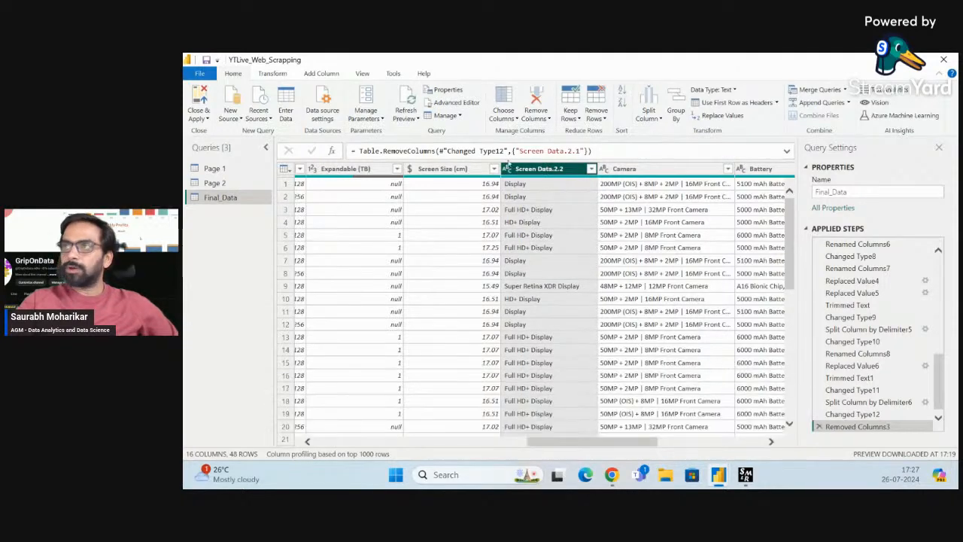
left_click(283, 75)
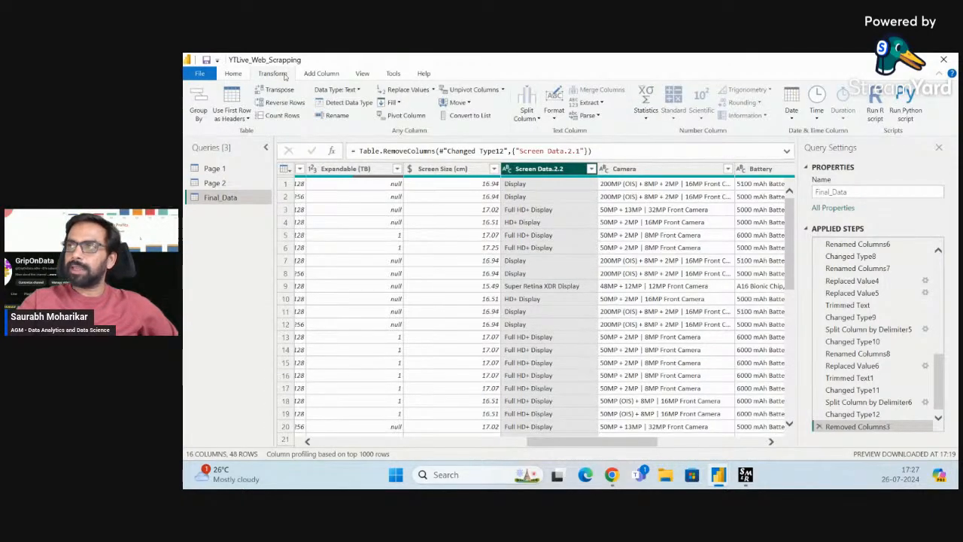
left_click(553, 112)
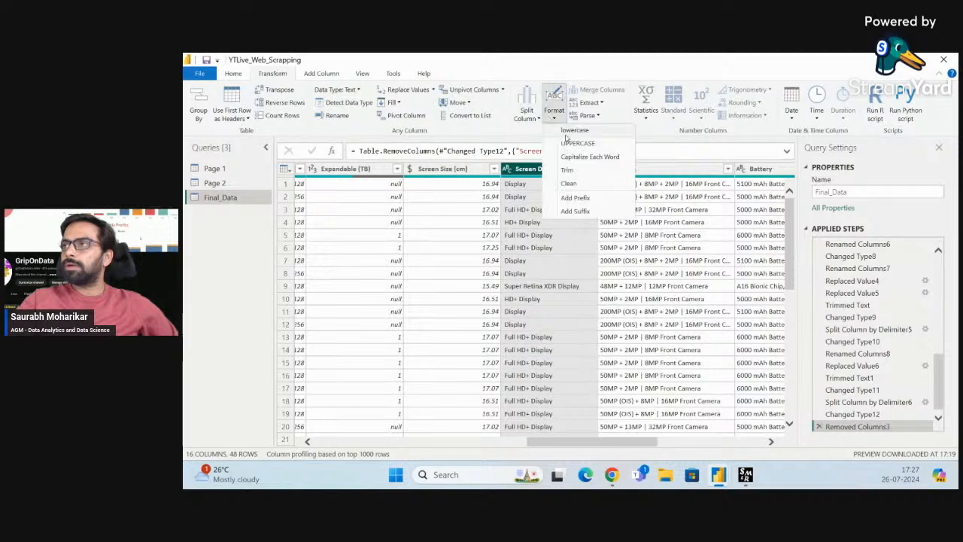
left_click(567, 170)
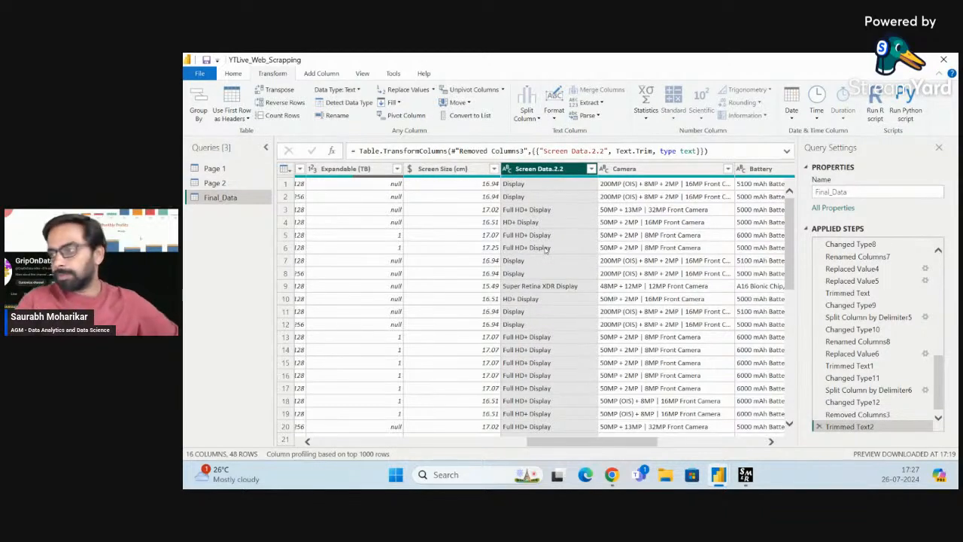
Rename the Screen Data.2.2 column as "Screen Display Type"
left_click(564, 251)
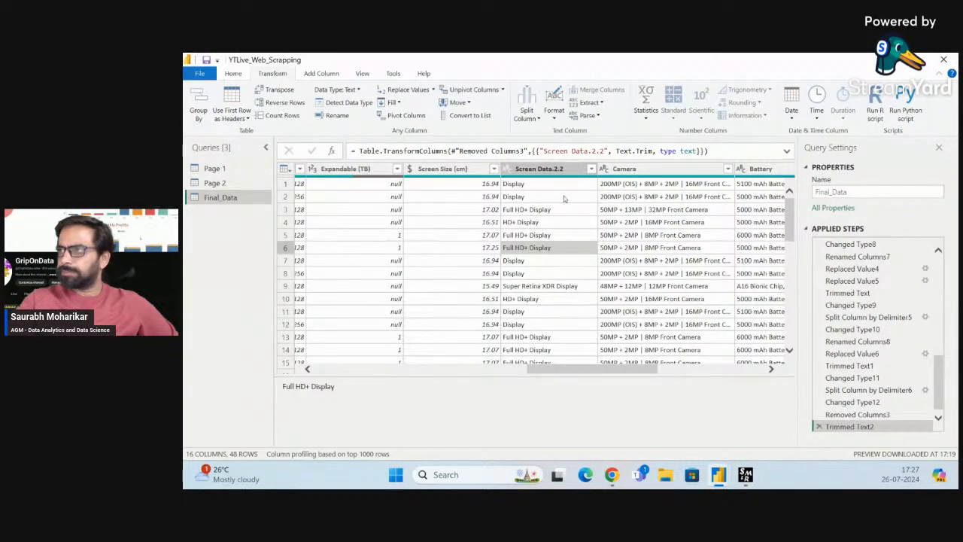
left_click(557, 169)
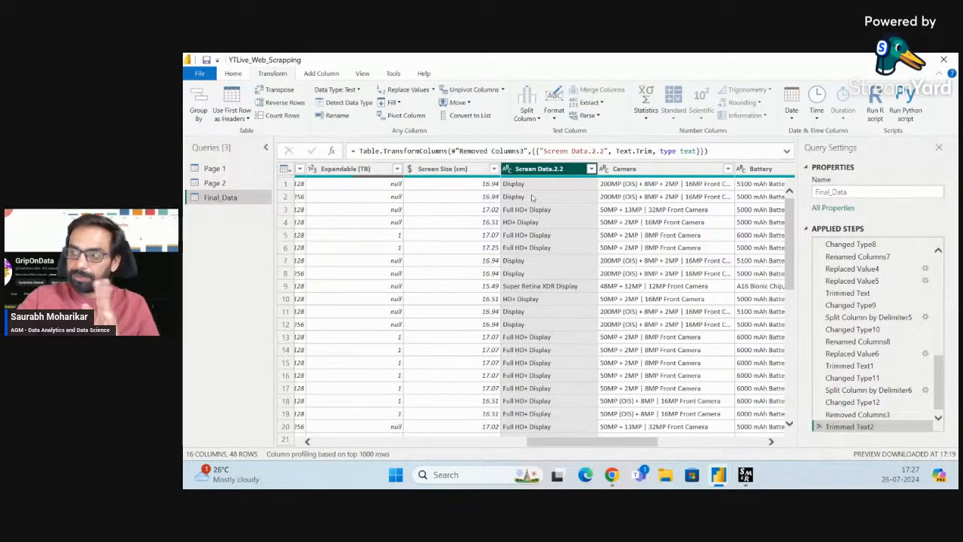
double_click(565, 170)
left_click(565, 168)
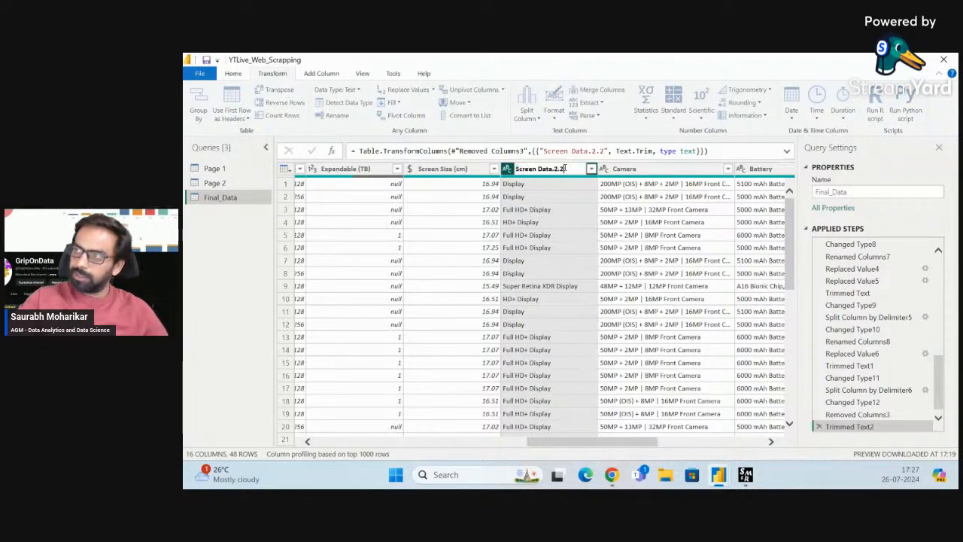
key("BackSpace")
key("BackSpace")
key("BackSpace")
key("BackSpace")
key("BackSpace")
key("BackSpace")
key("BackSpace")
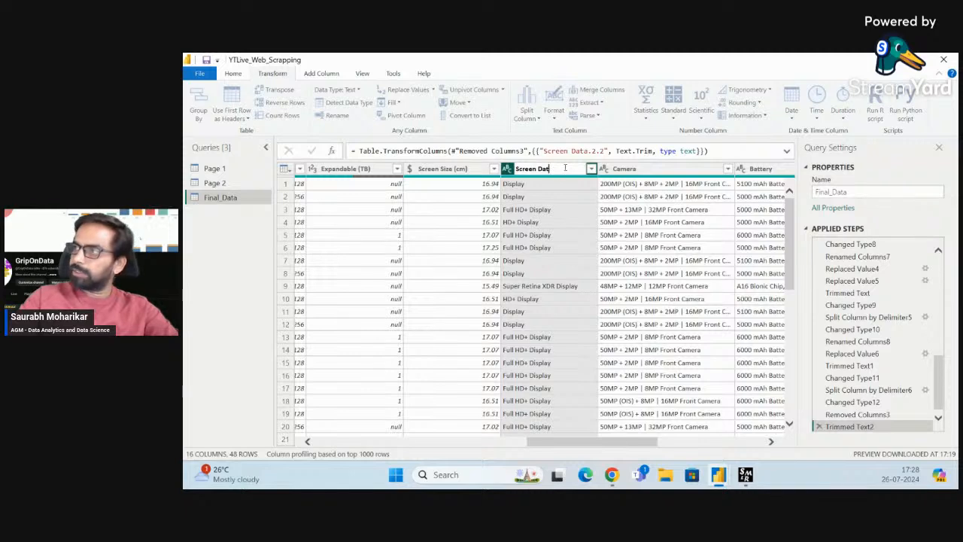
type("isplay")
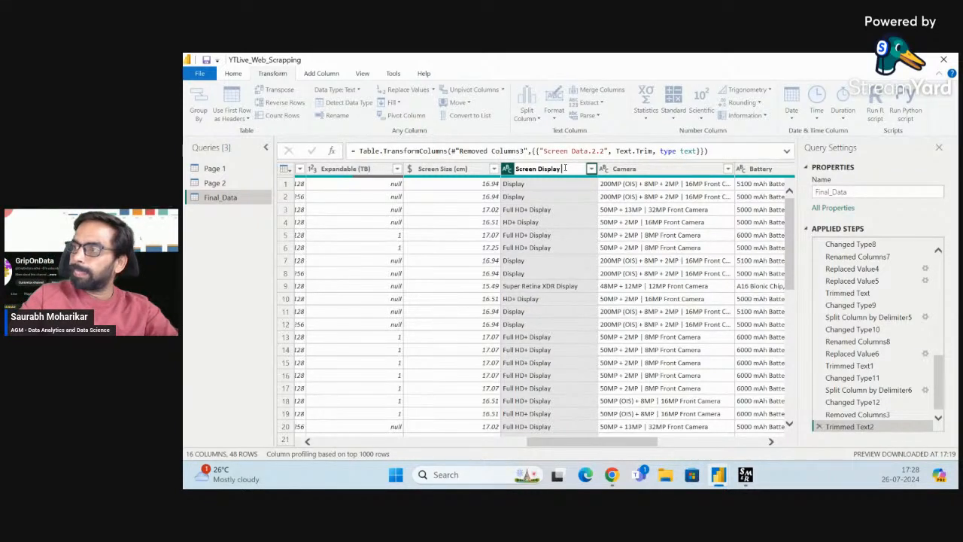
type("Type")
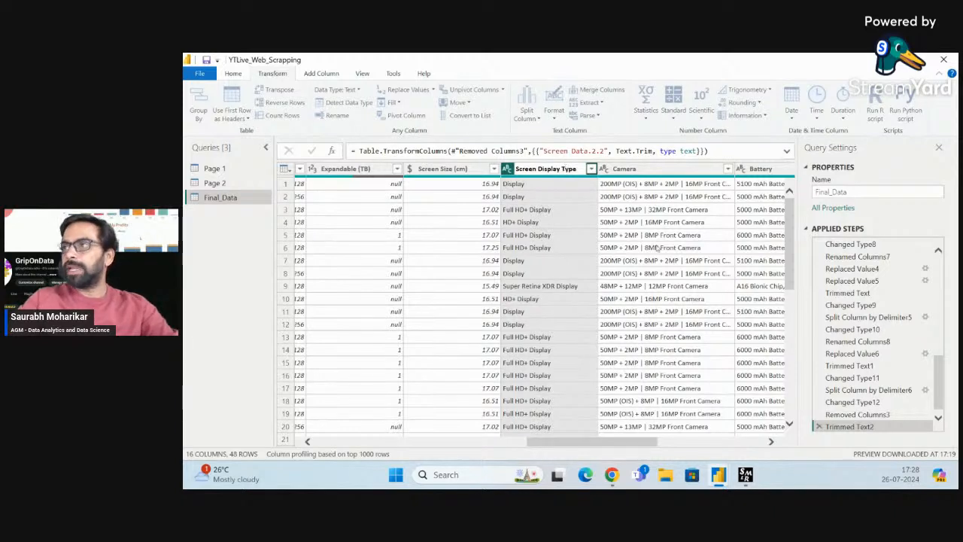
key("Return")
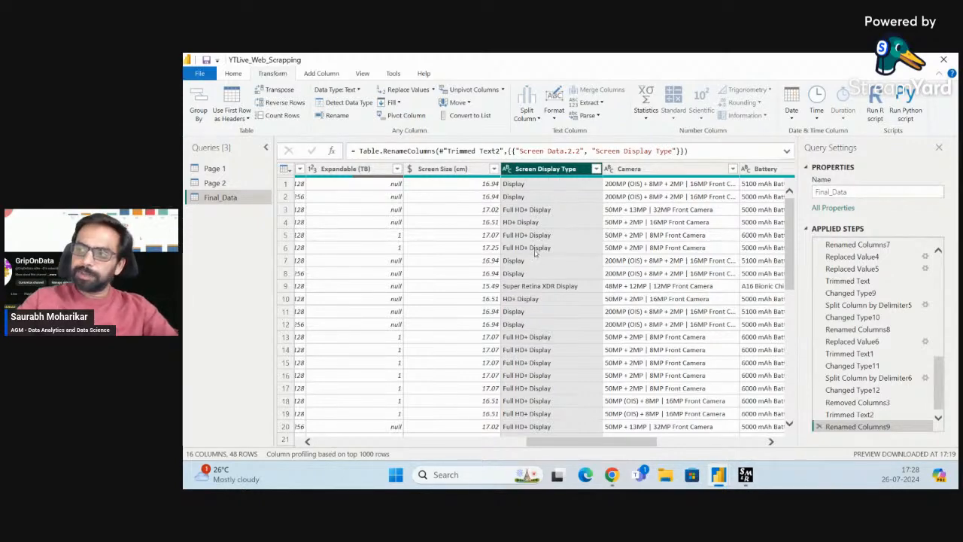
Replace the text "Display" with an empty value in the Screen Display Type column
scroll(536, 426, "down", 9)
scroll(535, 426, "down", 1)
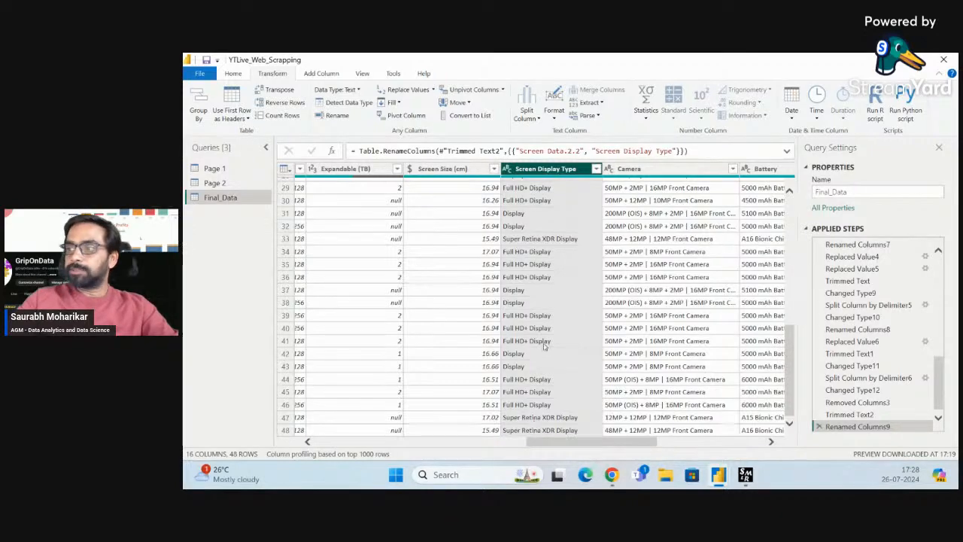
scroll(545, 345, "up", 9)
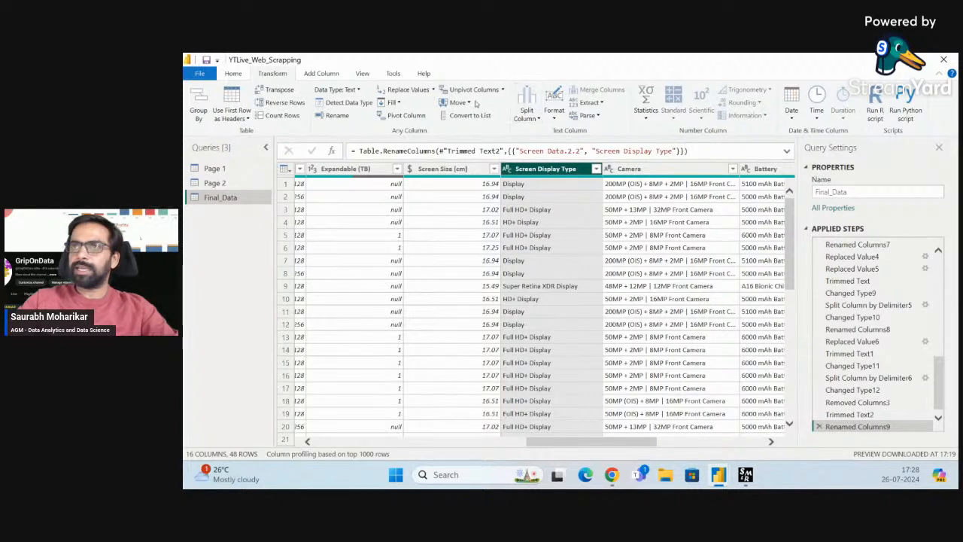
left_click(232, 73)
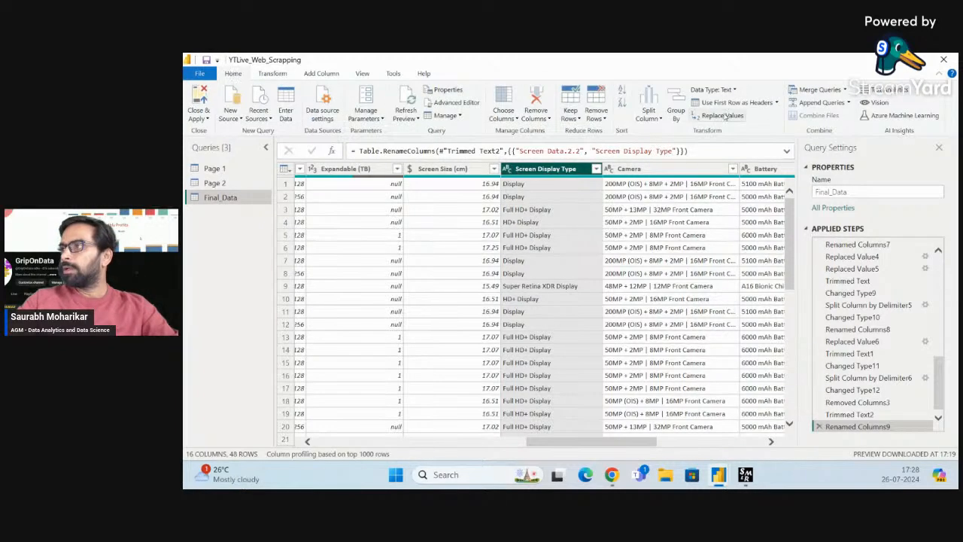
left_click(721, 115)
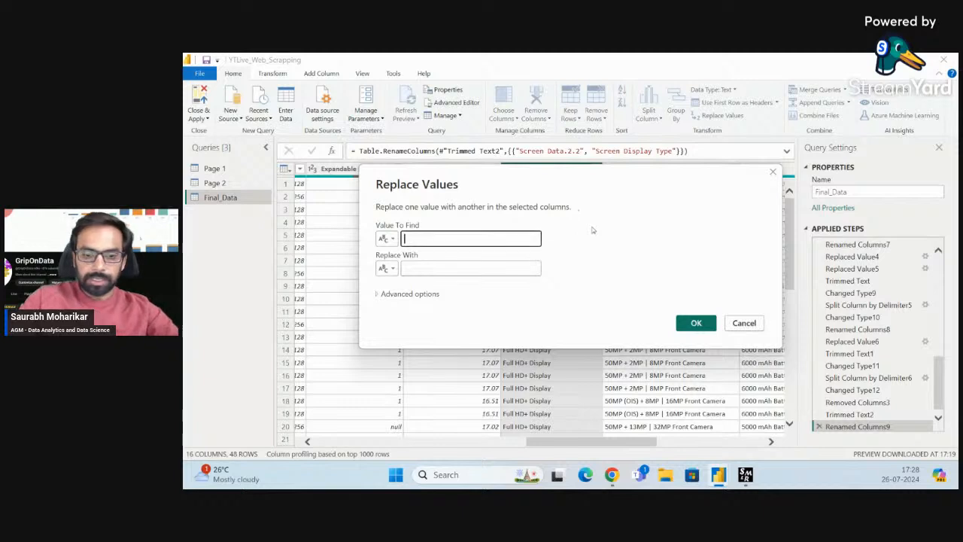
type("Display")
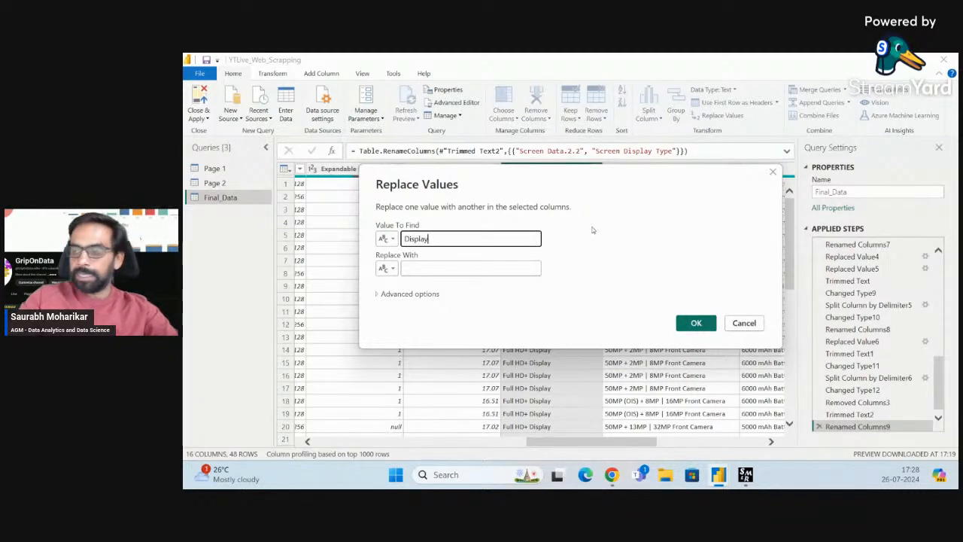
left_click(478, 271)
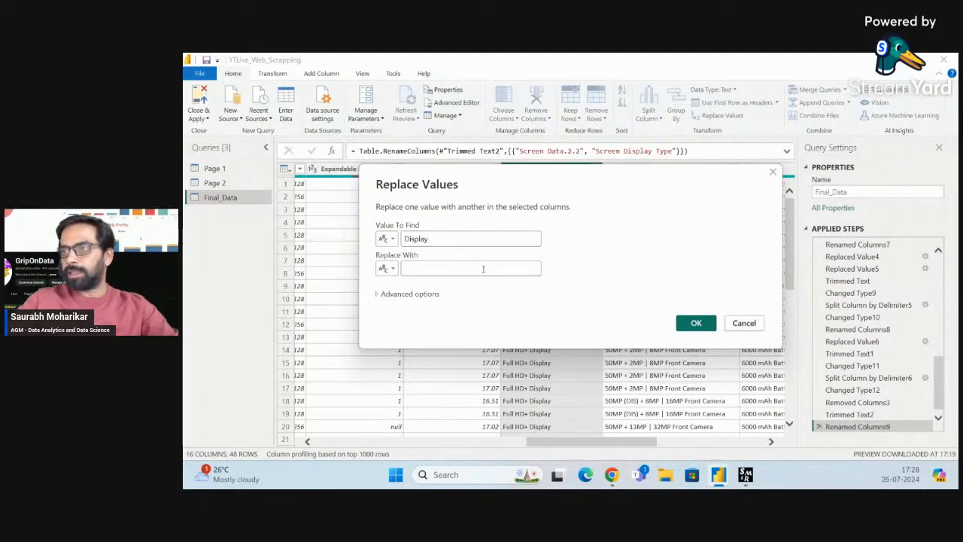
left_click(483, 269)
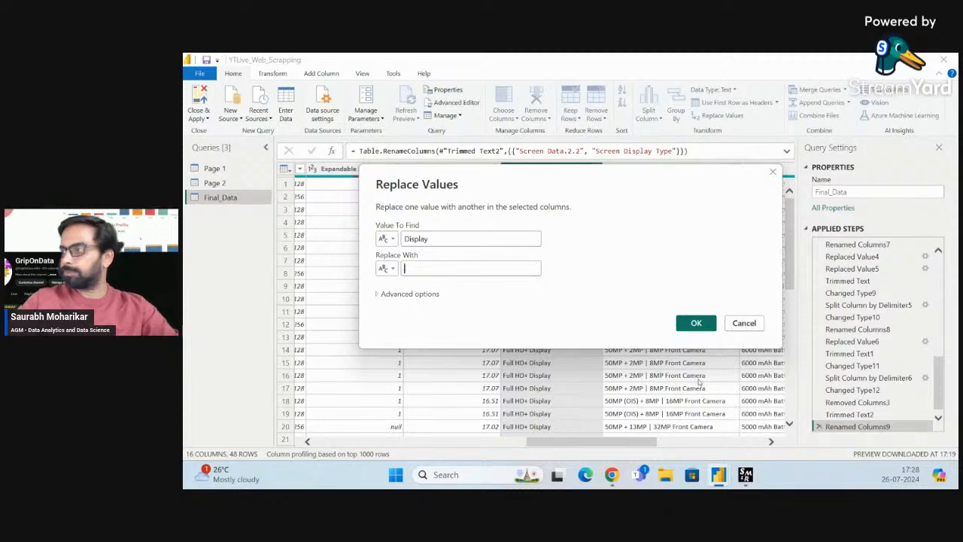
left_click(696, 322)
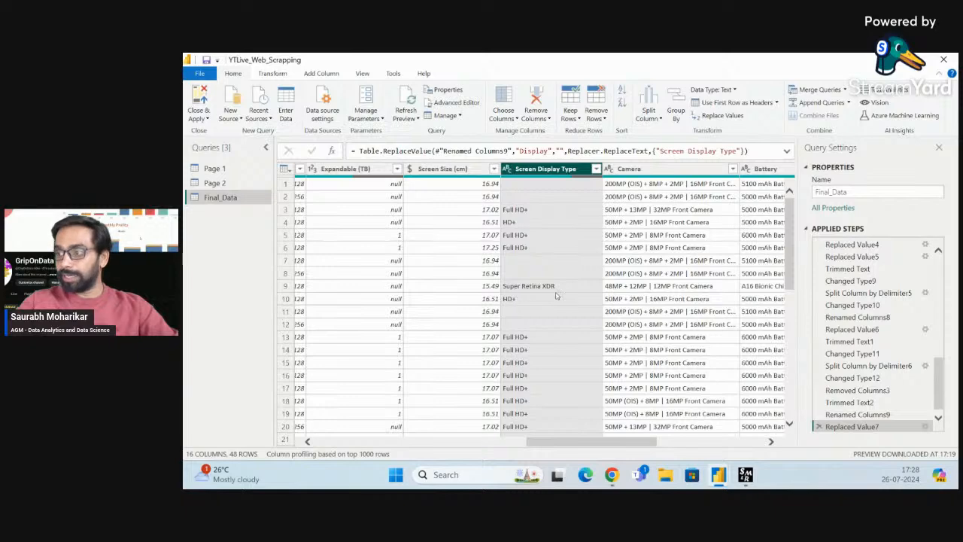
Examine the cleaned values of the Screen Display Type column against the neighbouring Screen Size (cm) column
scroll(557, 296, "down", 2)
scroll(557, 296, "down", 2)
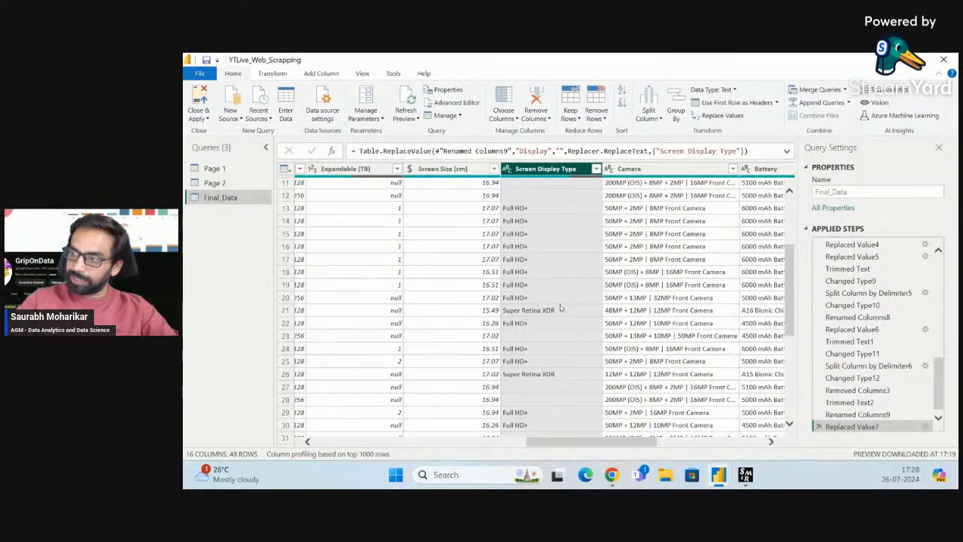
scroll(561, 307, "down", 1)
scroll(560, 307, "down", 3)
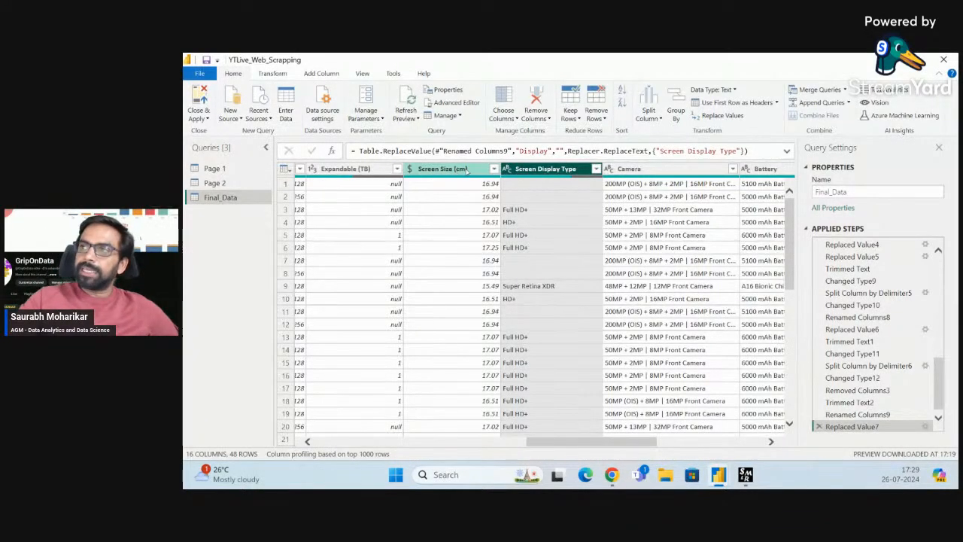
left_click(466, 170)
left_click(559, 170)
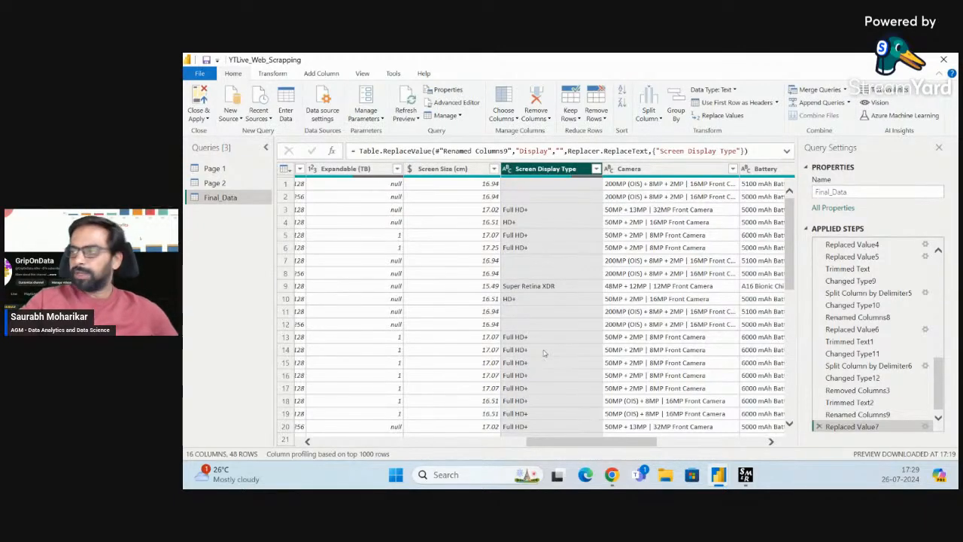
Split the Camera column by the custom delimiter "|" at each occurrence of the delimiter
scroll(545, 353, "right", 3)
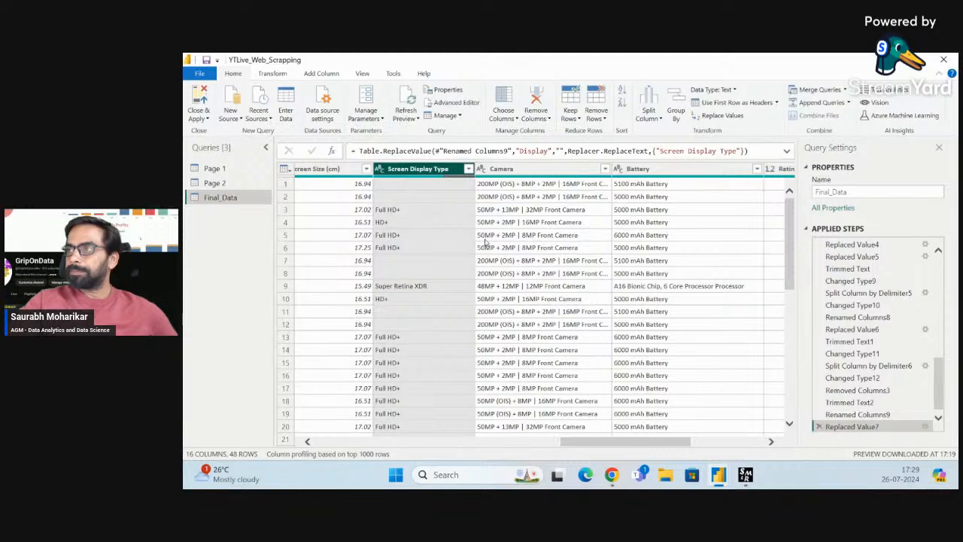
left_click(577, 170)
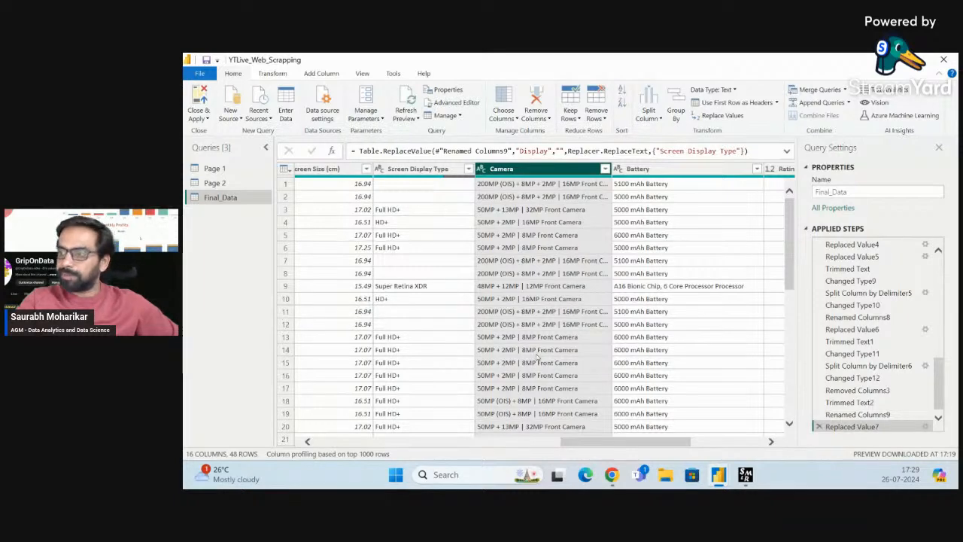
scroll(536, 354, "down", 9)
scroll(537, 359, "up", 9)
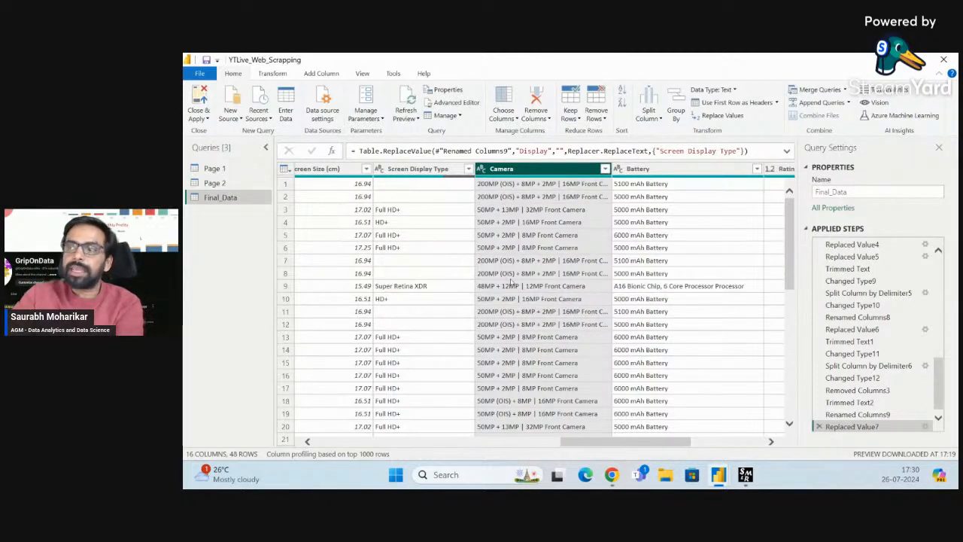
scroll(510, 282, "down", 4)
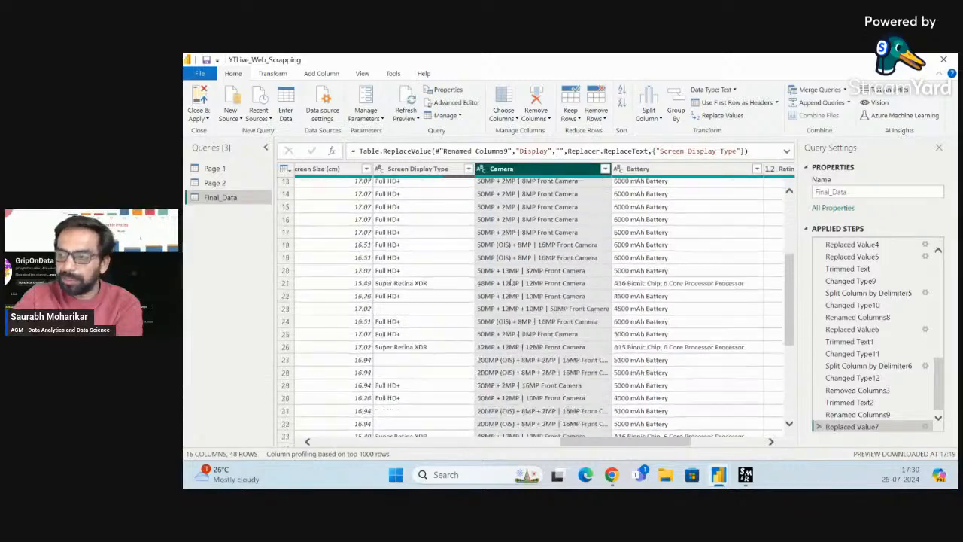
scroll(510, 282, "up", 4)
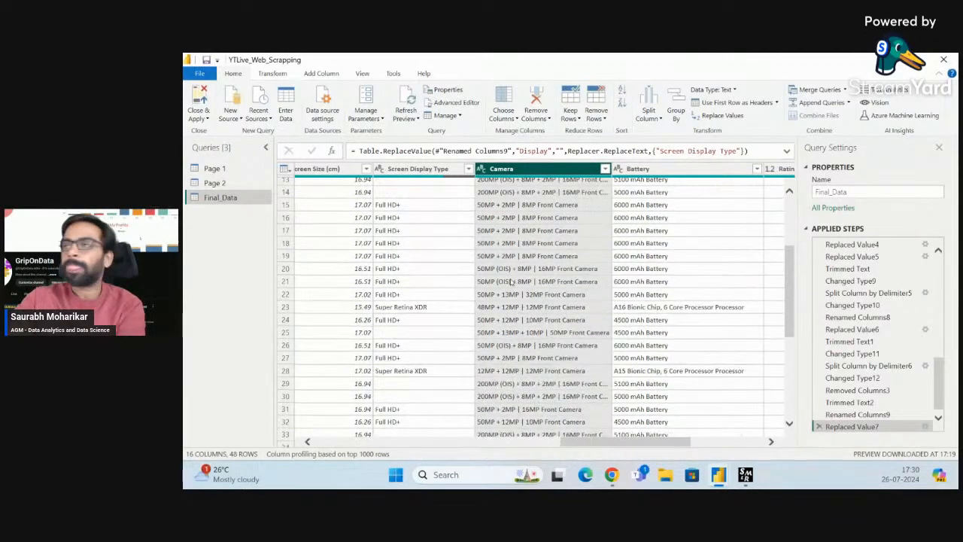
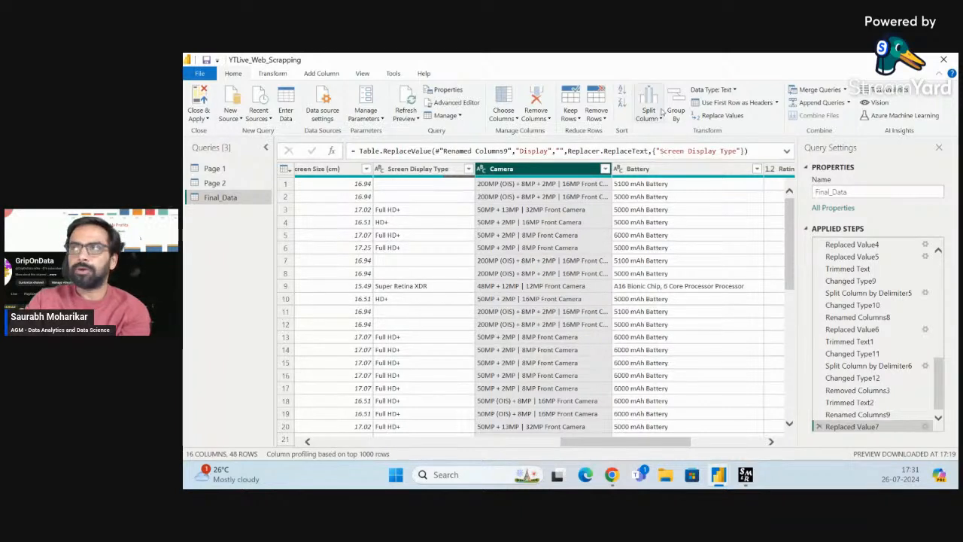
left_click(659, 117)
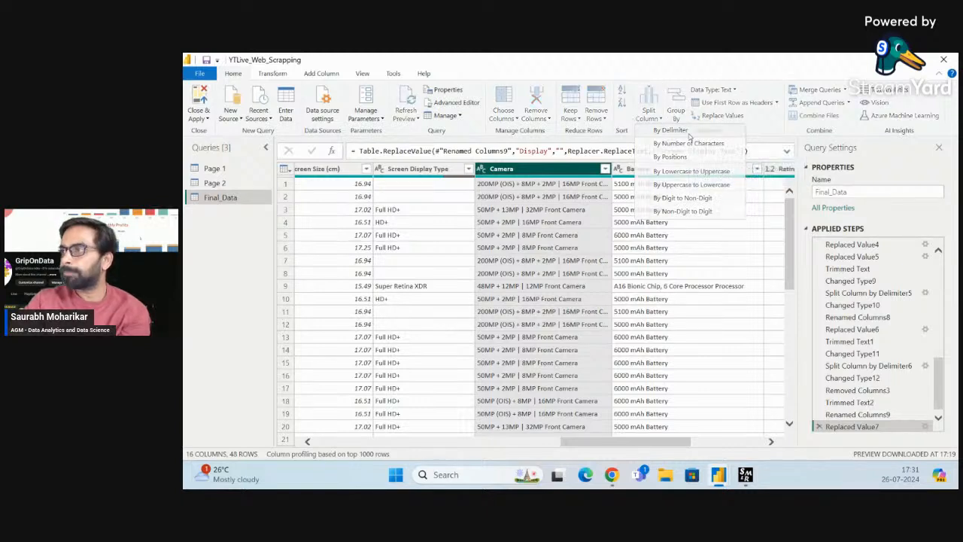
left_click(689, 134)
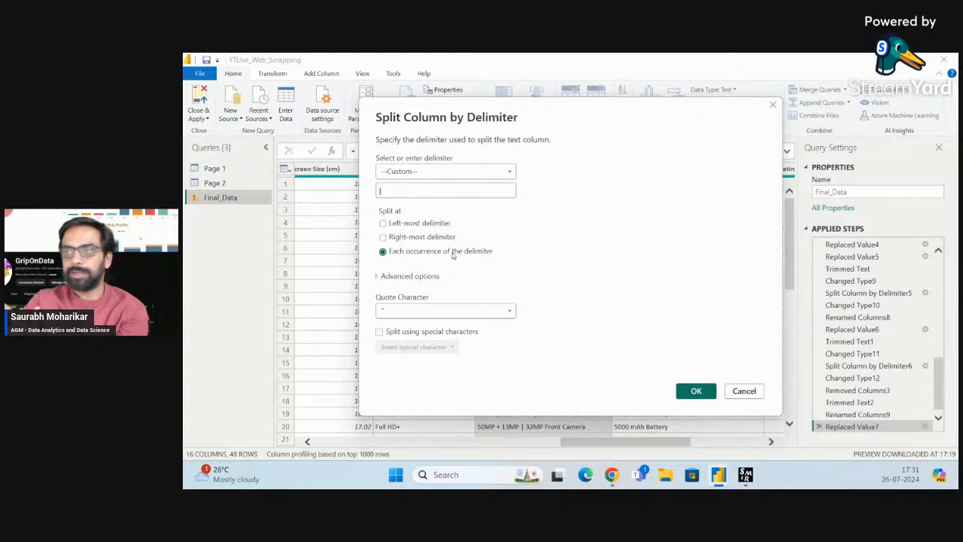
left_click(696, 391)
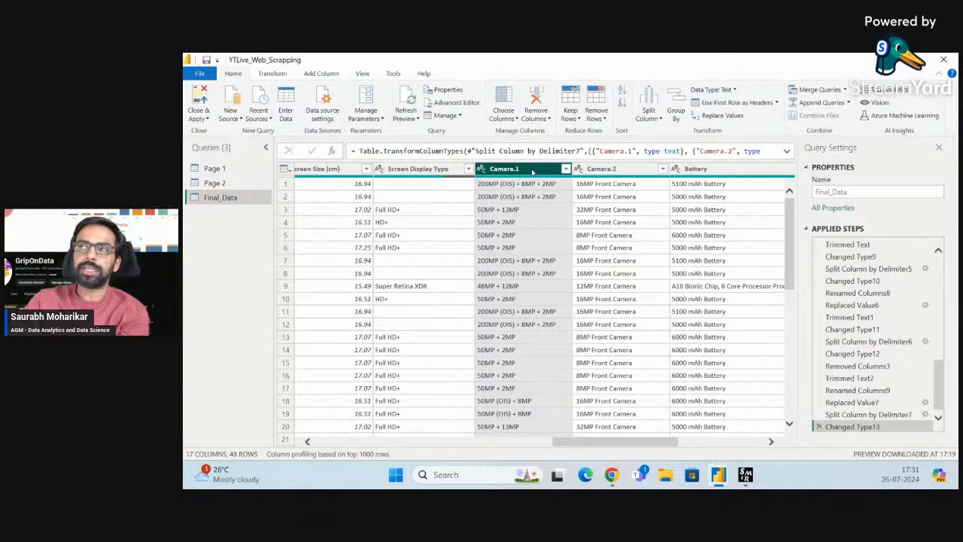
Rename the Camera.1 column as "Rear Camera 1"
double_click(531, 169)
type("Re")
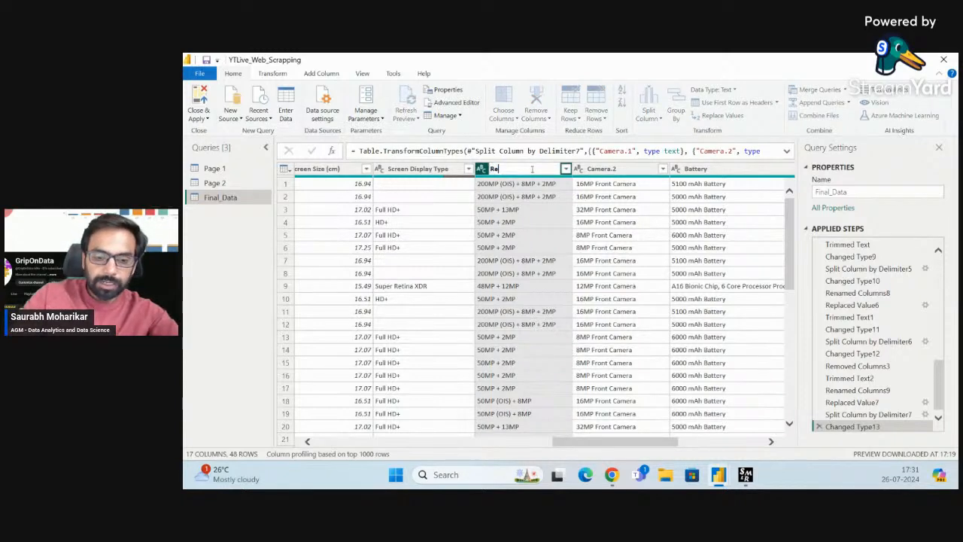
type("ar")
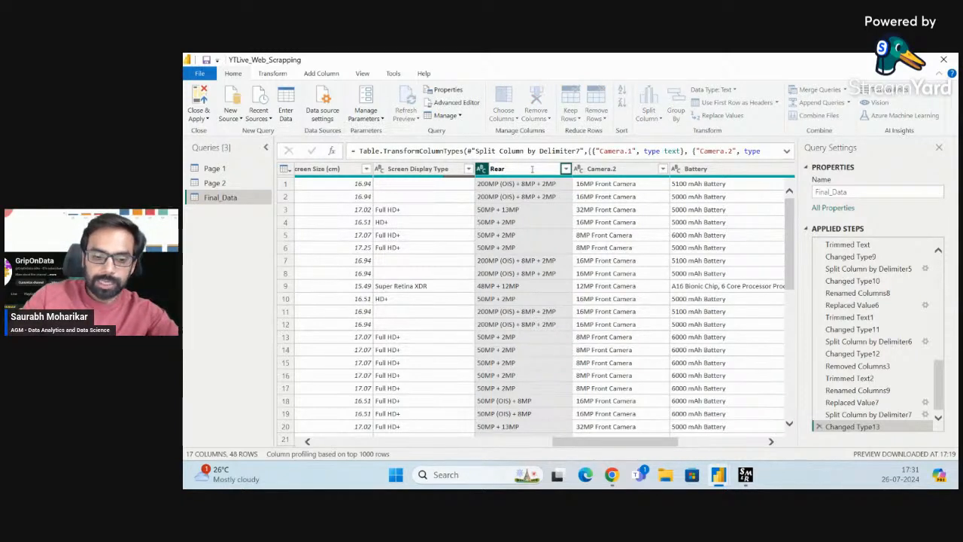
type(" Camera")
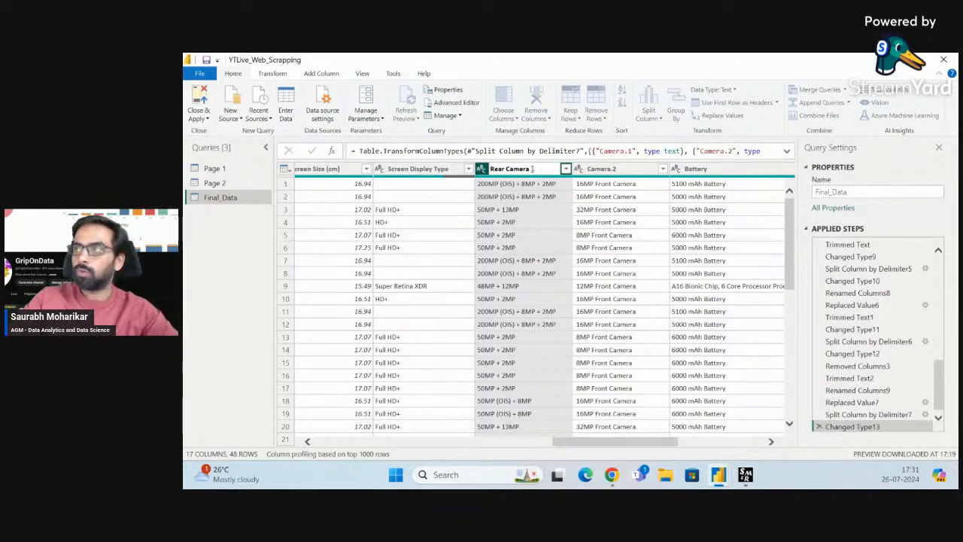
type(" 1")
key("Return")
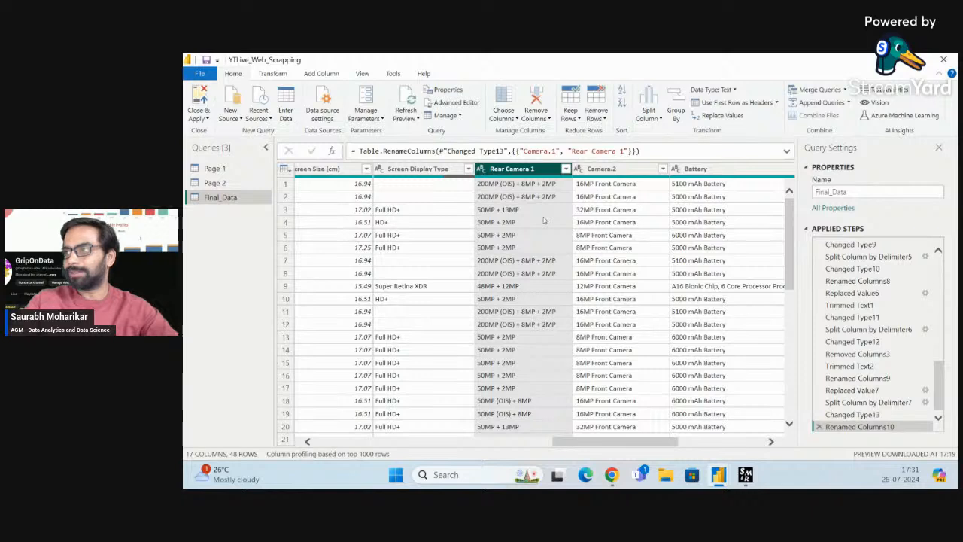
Shorten the name of the Rear Camera 1 column to "Rear Camera"
double_click(629, 169)
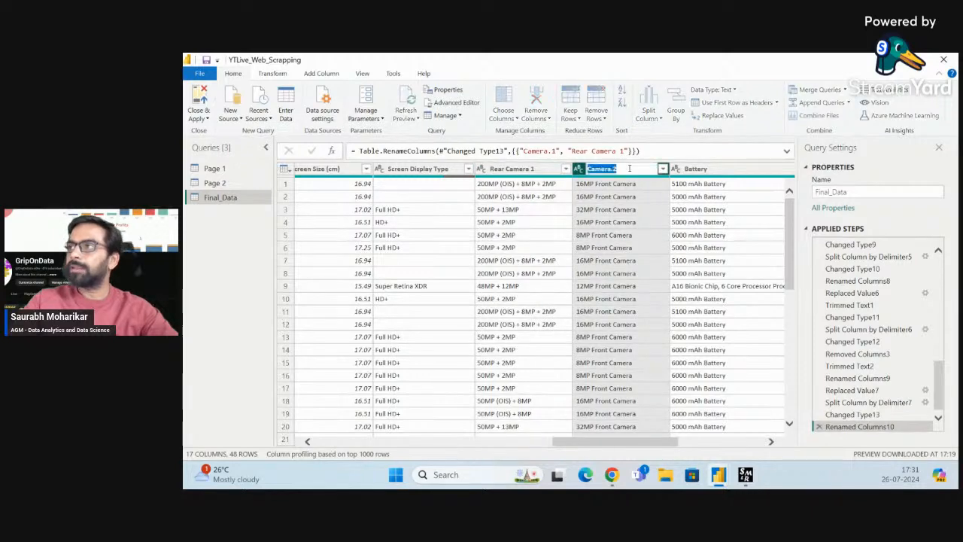
key("Escape")
left_click(541, 168)
double_click(541, 170)
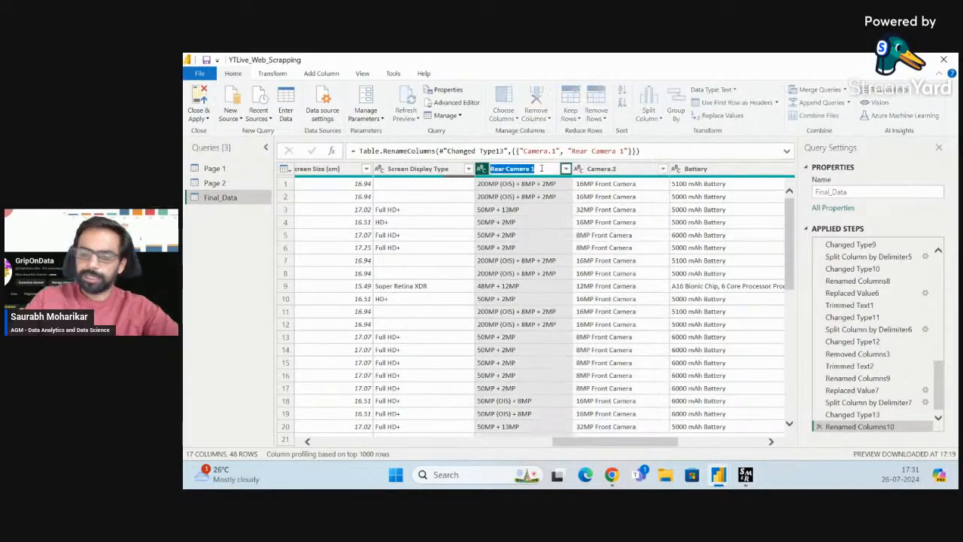
left_click(541, 168)
key("BackSpace")
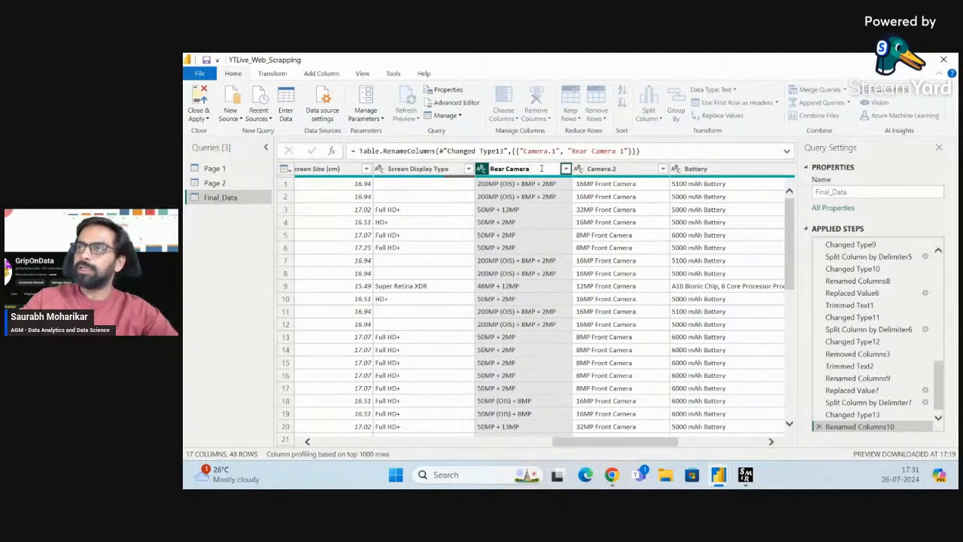
key("Return")
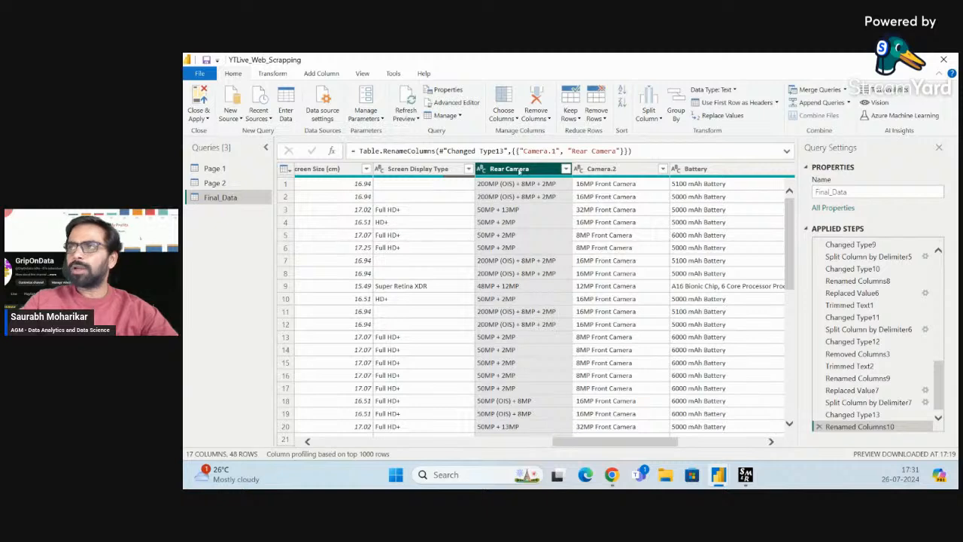
Rename the Rear Camera column as "Camera_Rear"
double_click(519, 168)
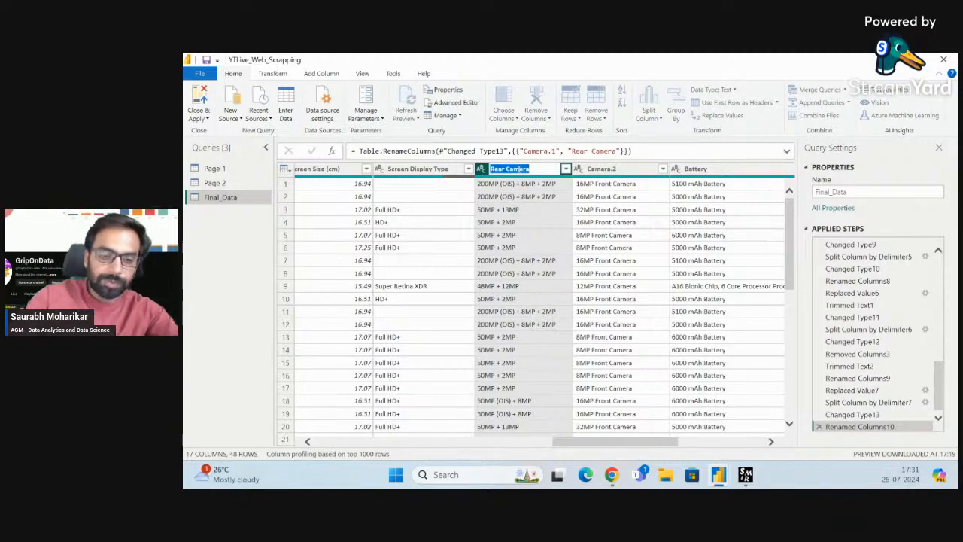
type("Camera")
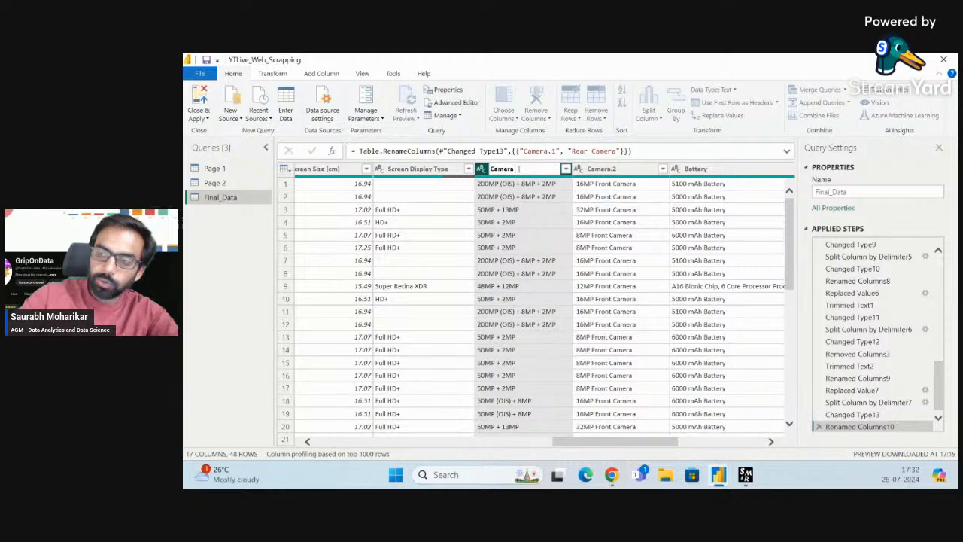
type("_Rea")
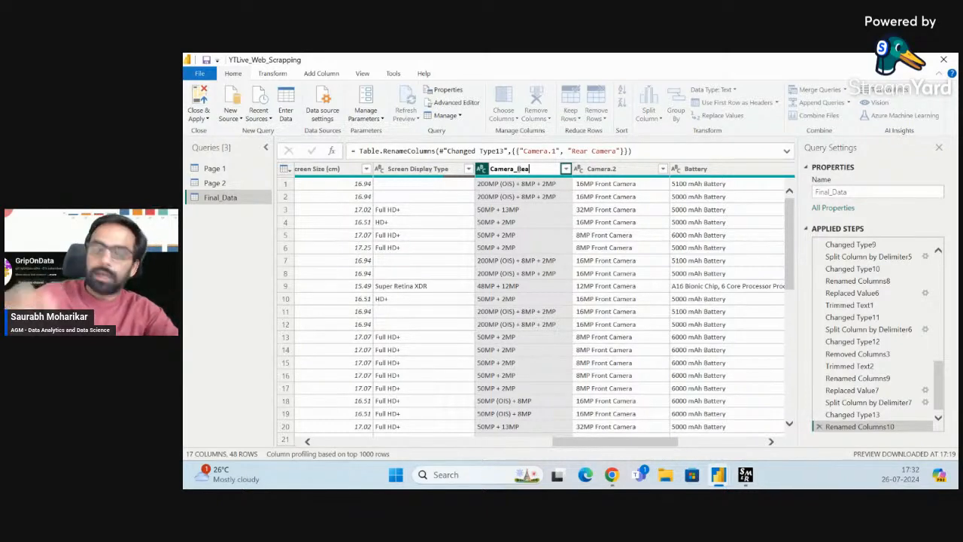
type("r")
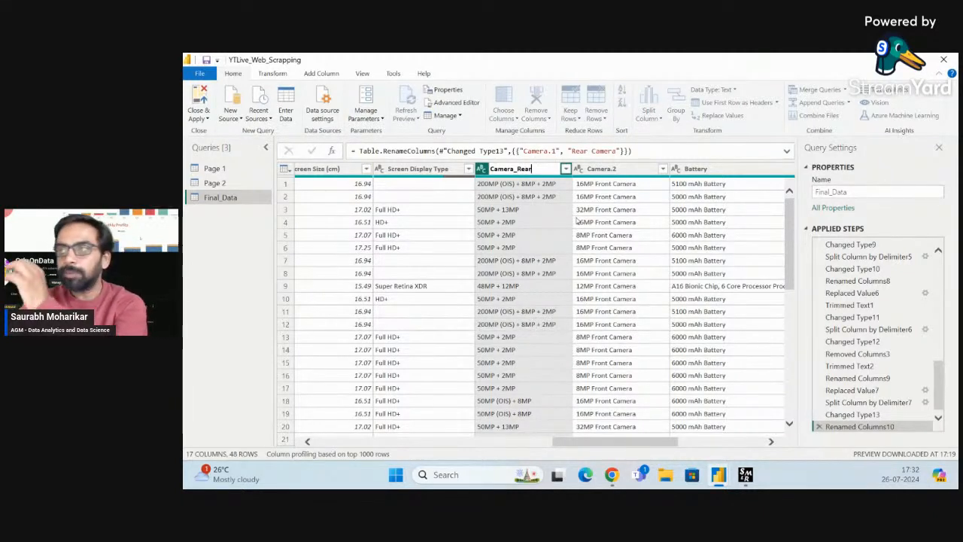
key("Return")
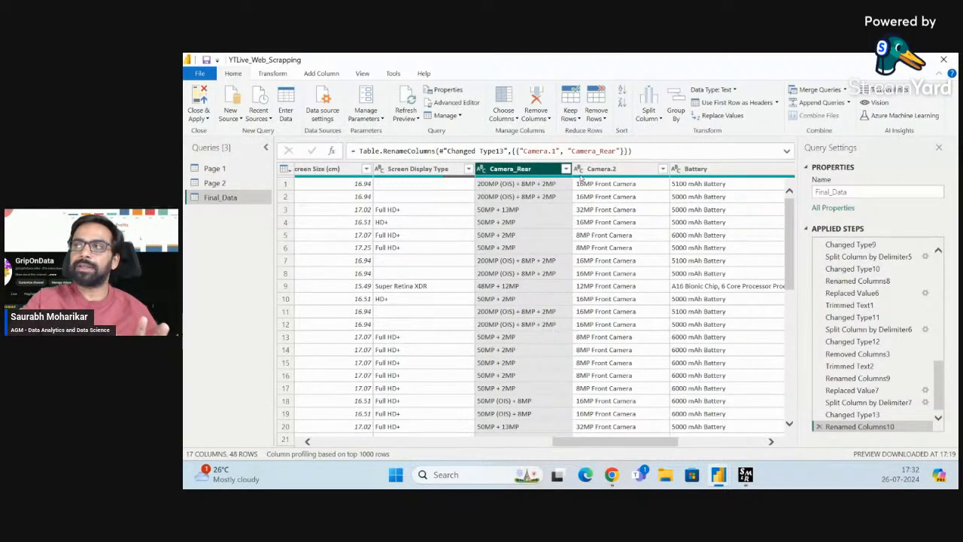
Rename the Camera.2 column as "Camera_Front"
left_click(621, 172)
double_click(622, 170)
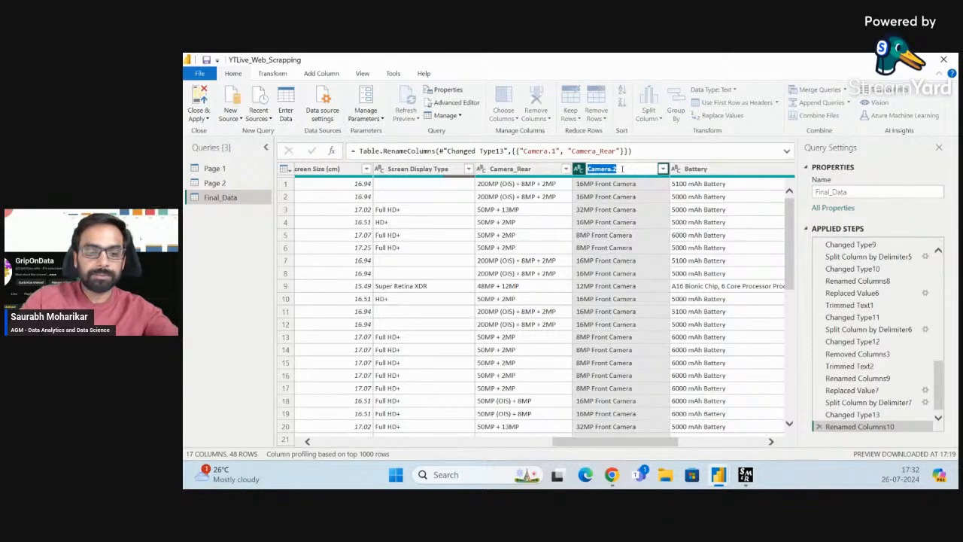
type("Camera")
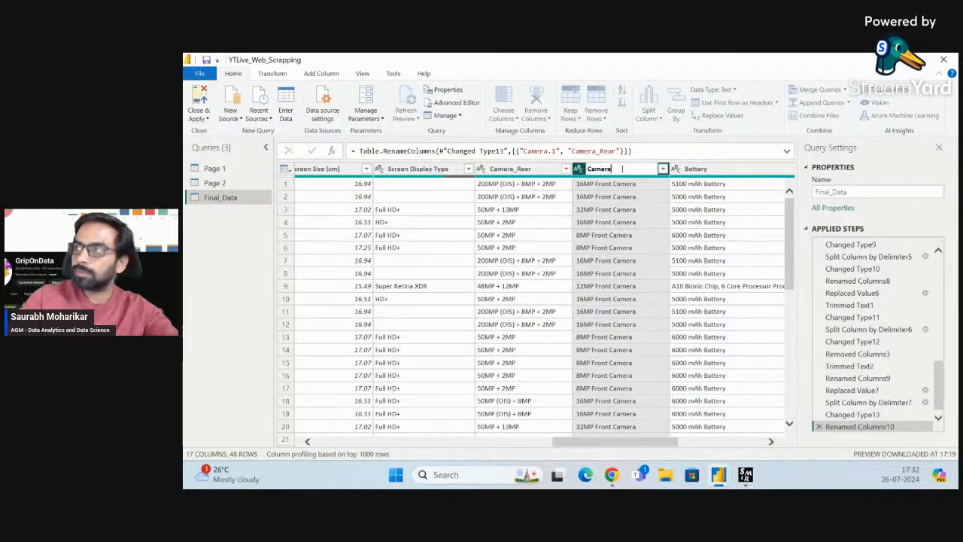
type("_Front")
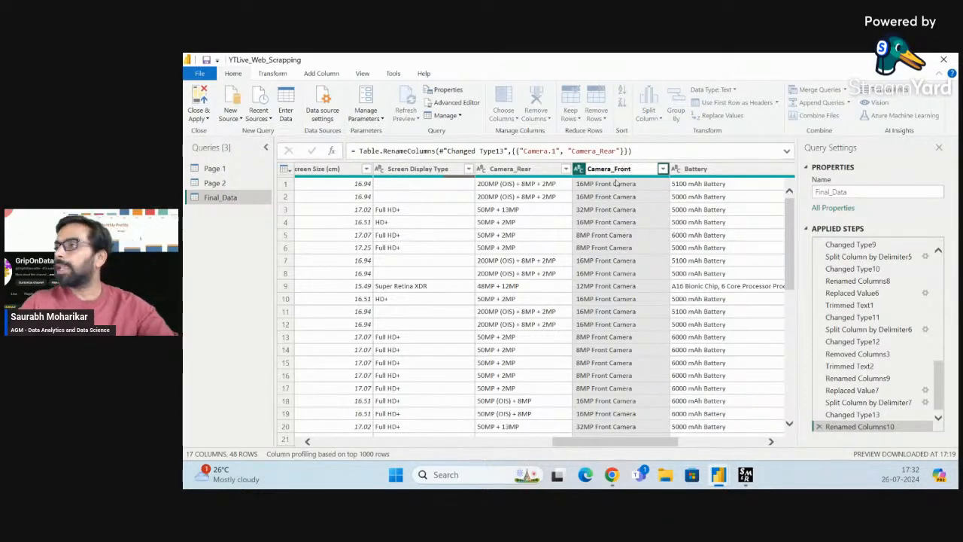
key("Return")
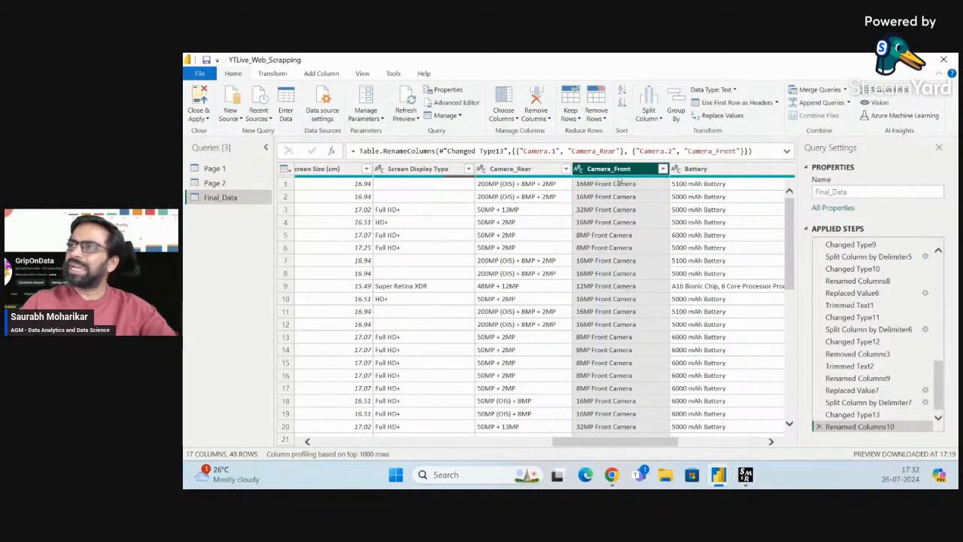
Add the megapixel unit to the rear camera column's name, making it "Camera_Rear (MP)"
left_click(541, 170)
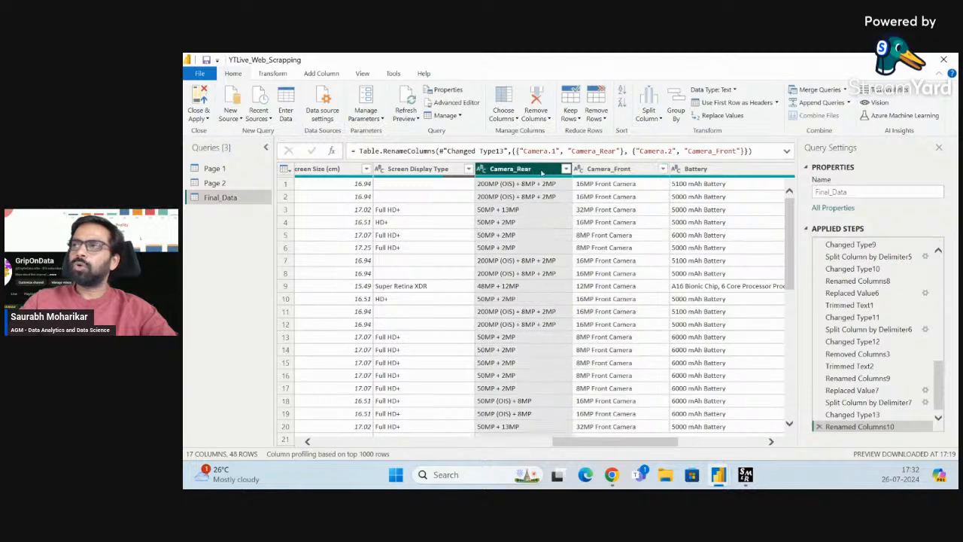
double_click(541, 170)
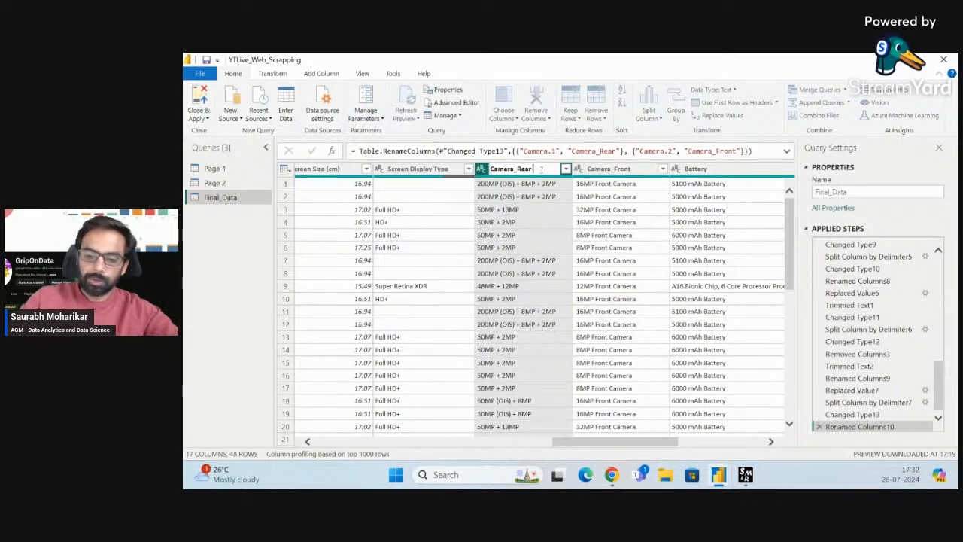
type("(")
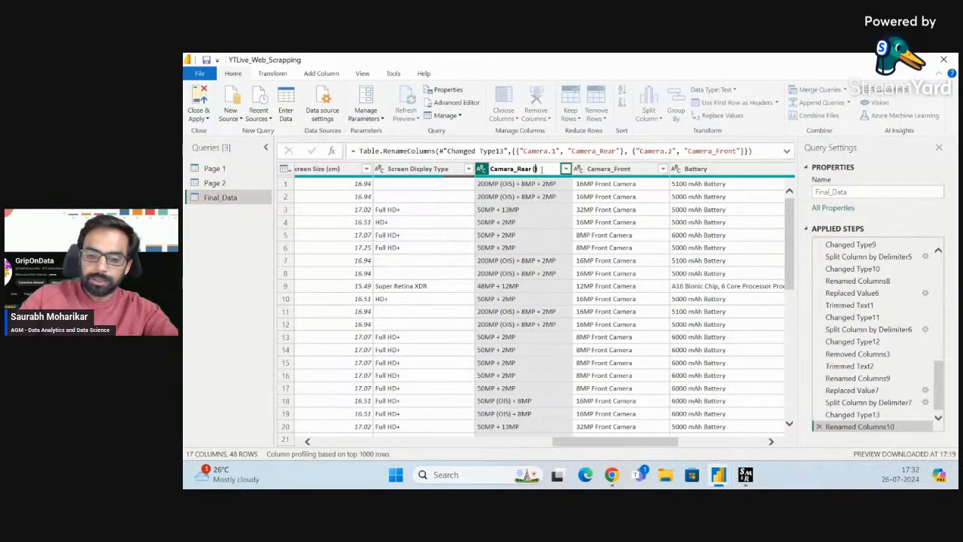
type("MP)")
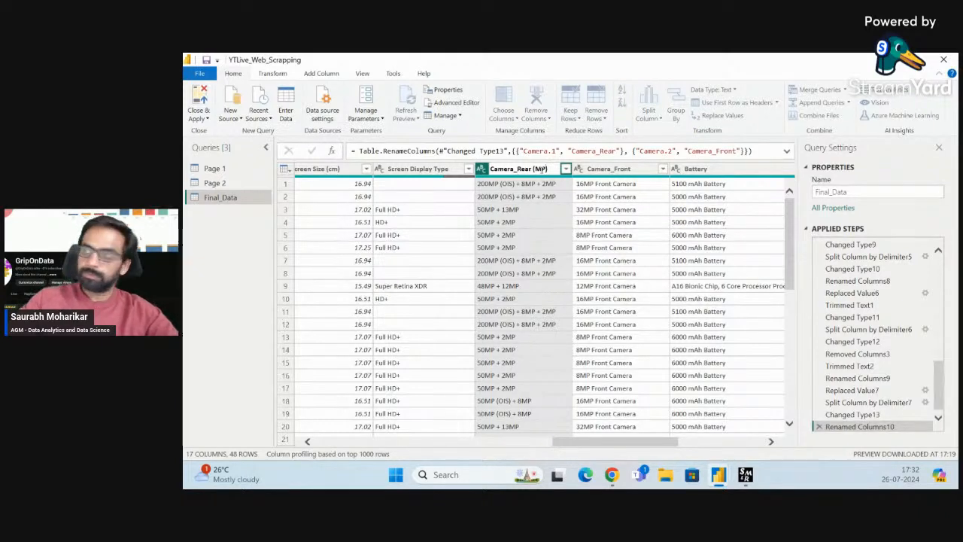
key("Return")
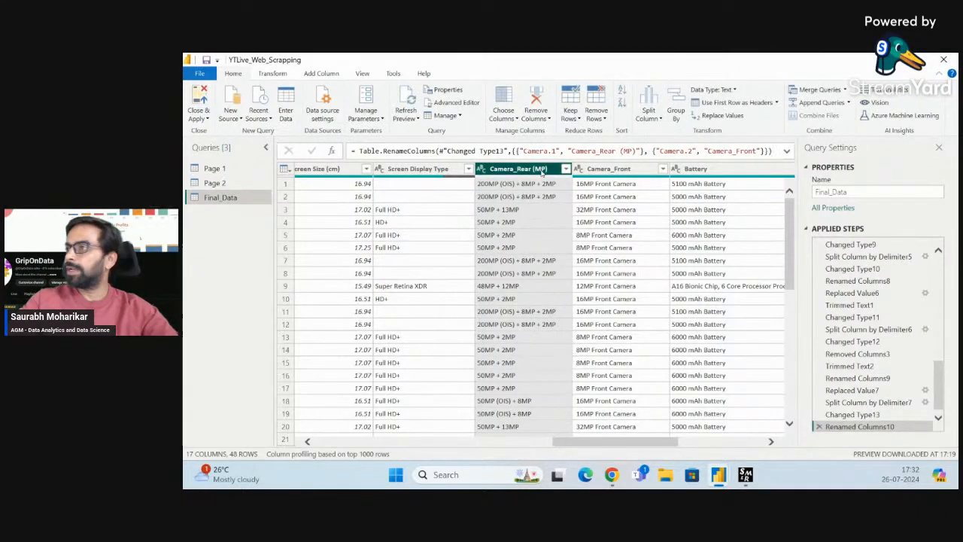
Add the megapixel unit to the front camera column's name, making it "Camera_Front (MP)"
double_click(610, 168)
left_click(632, 168)
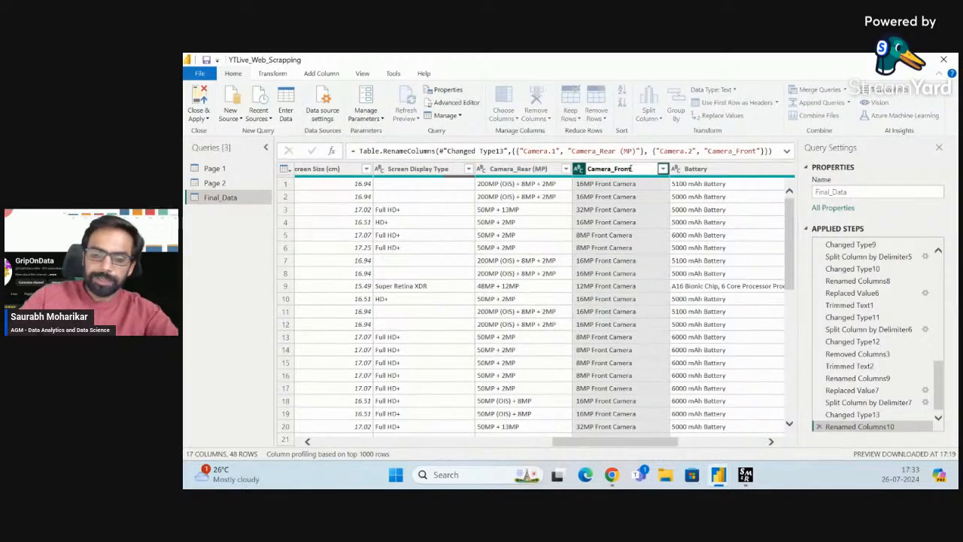
type("(M")
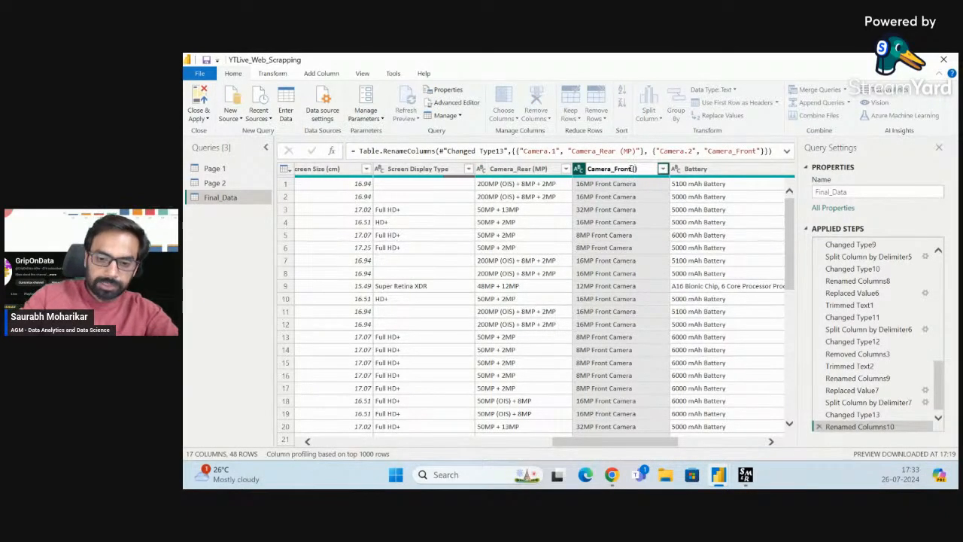
type("P)")
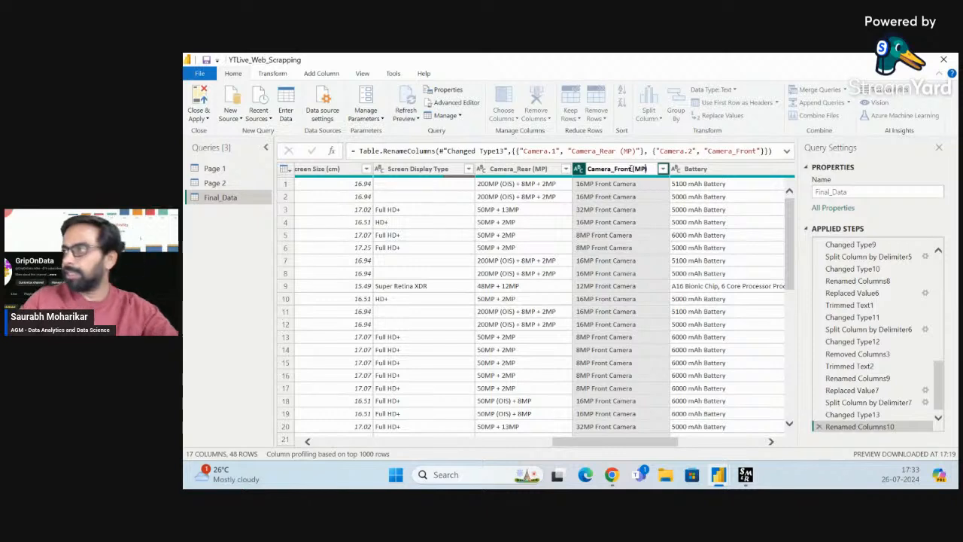
key("Return")
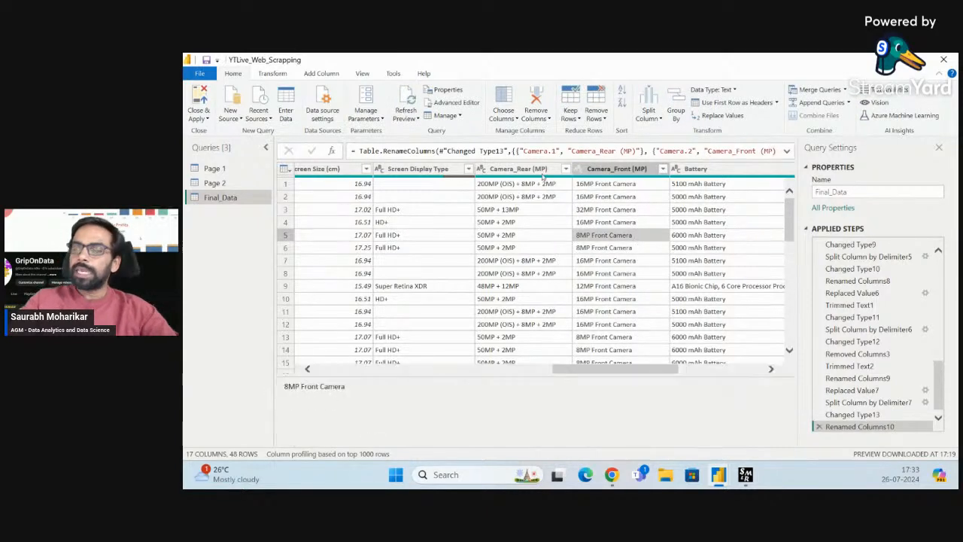
left_click(627, 169)
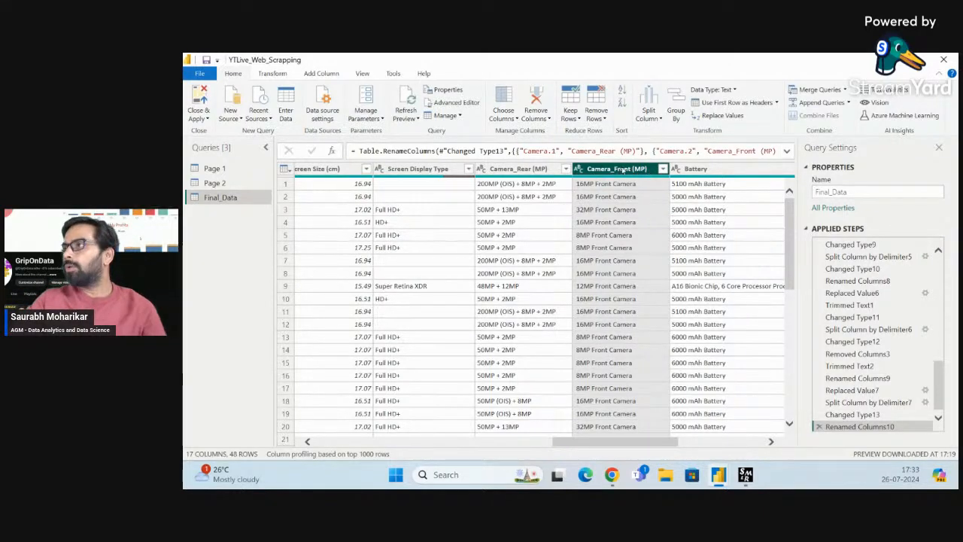
left_click(718, 117)
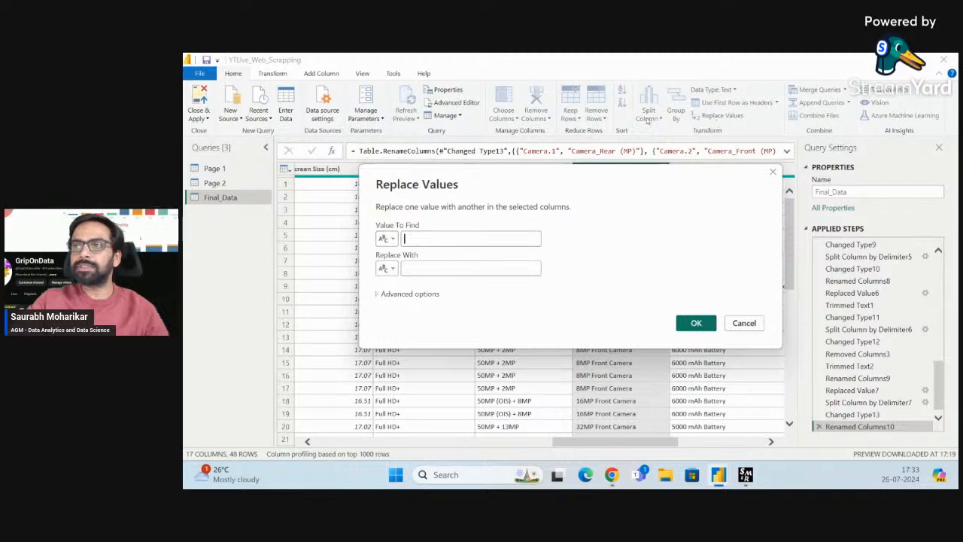
type("MP")
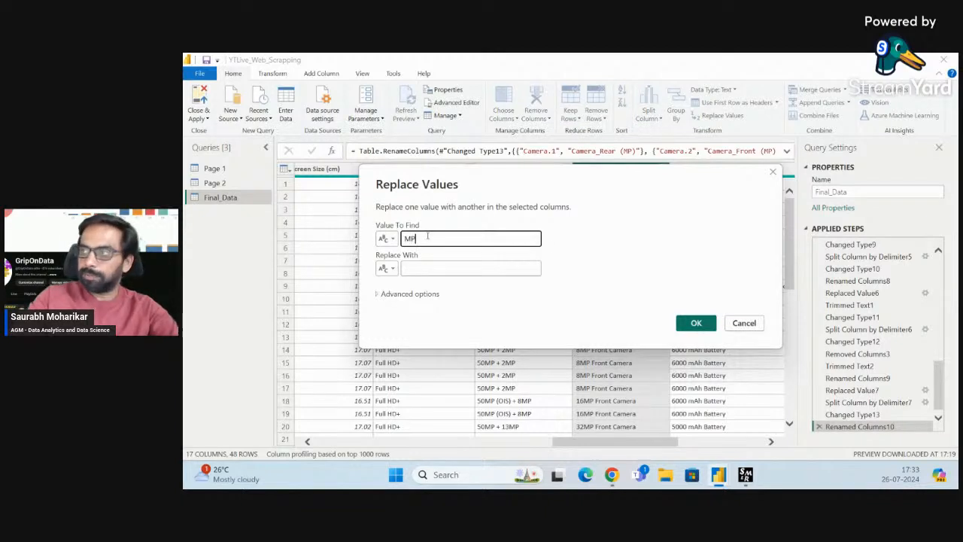
left_click(745, 325)
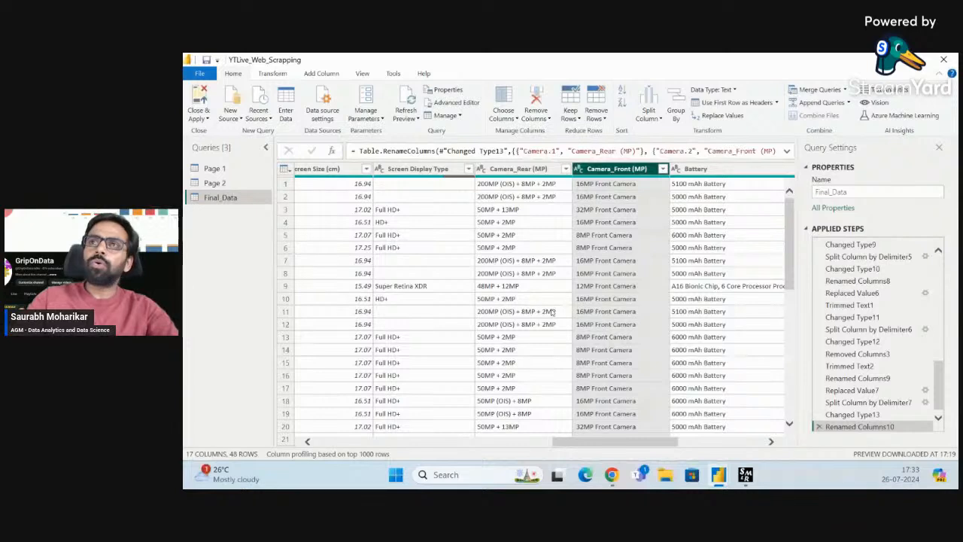
Try extracting the text before a space delimiter in the untrimmed Camera_Front (MP) column, and remove that applied step
left_click(283, 74)
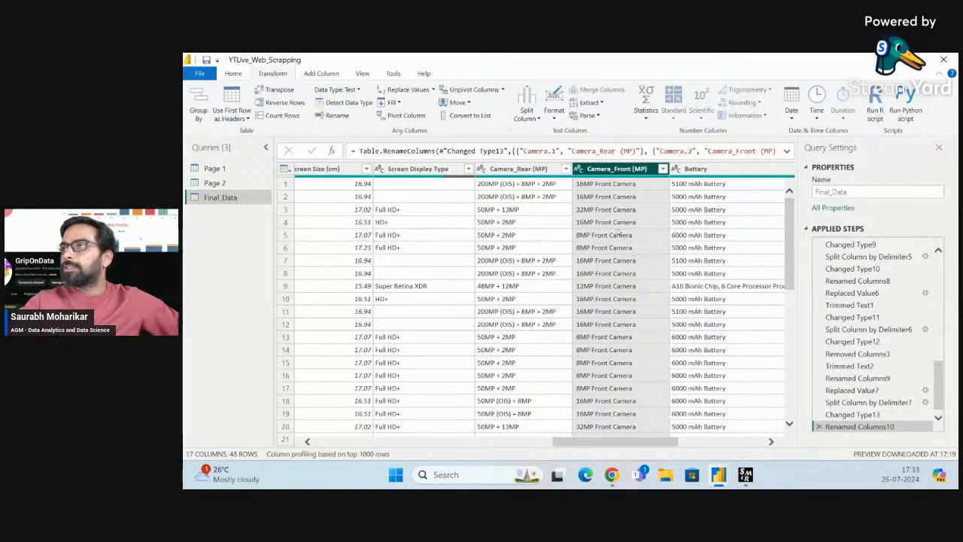
left_click(596, 103)
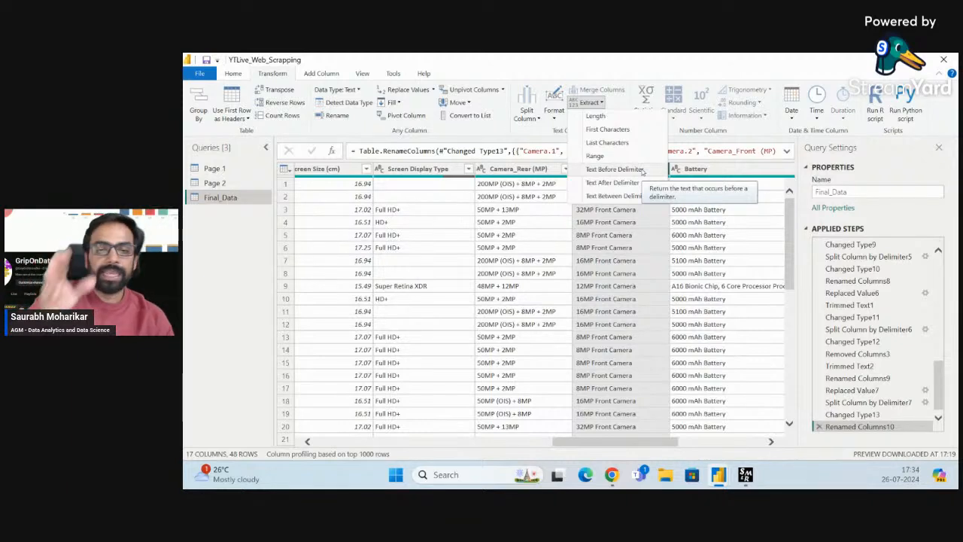
left_click(641, 170)
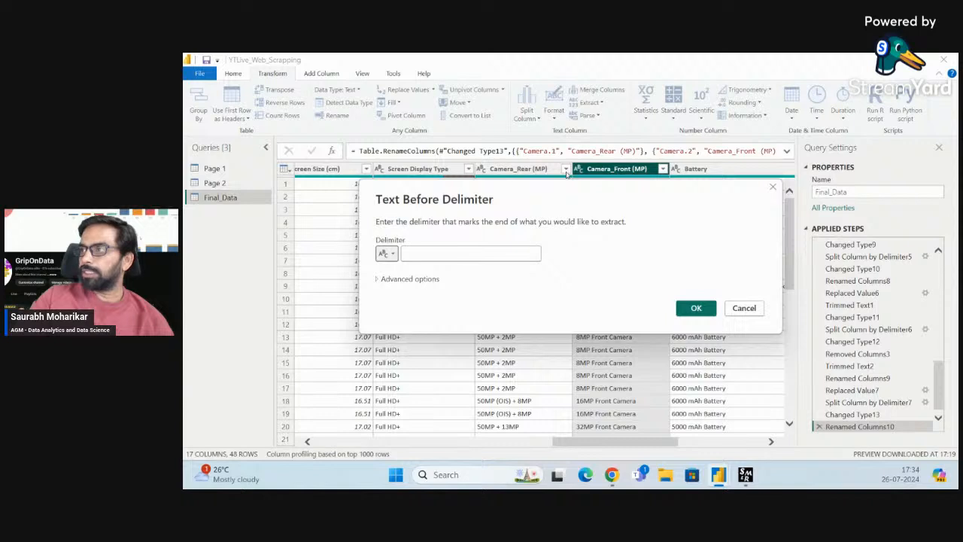
left_click_drag(587, 186, 285, 154)
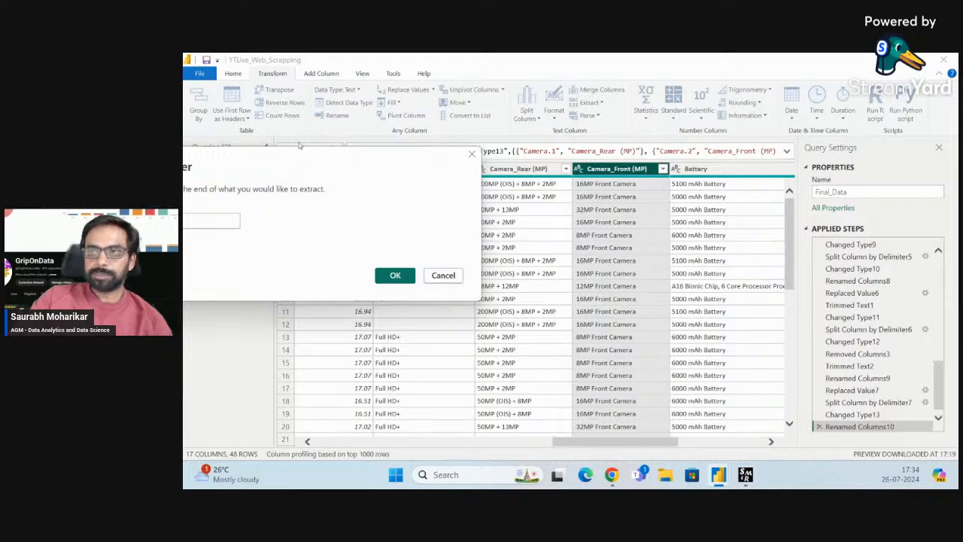
left_click_drag(303, 157, 298, 125)
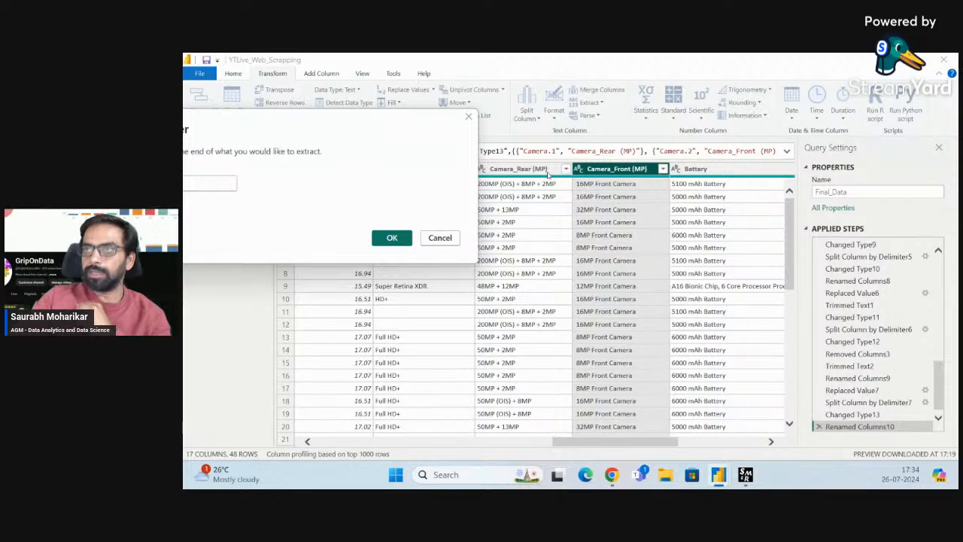
left_click_drag(333, 133, 458, 154)
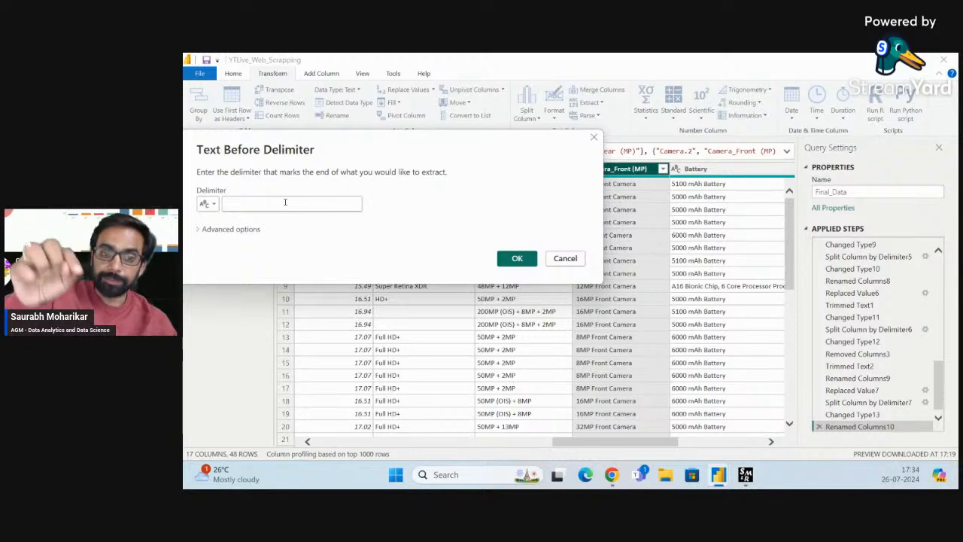
left_click(285, 202)
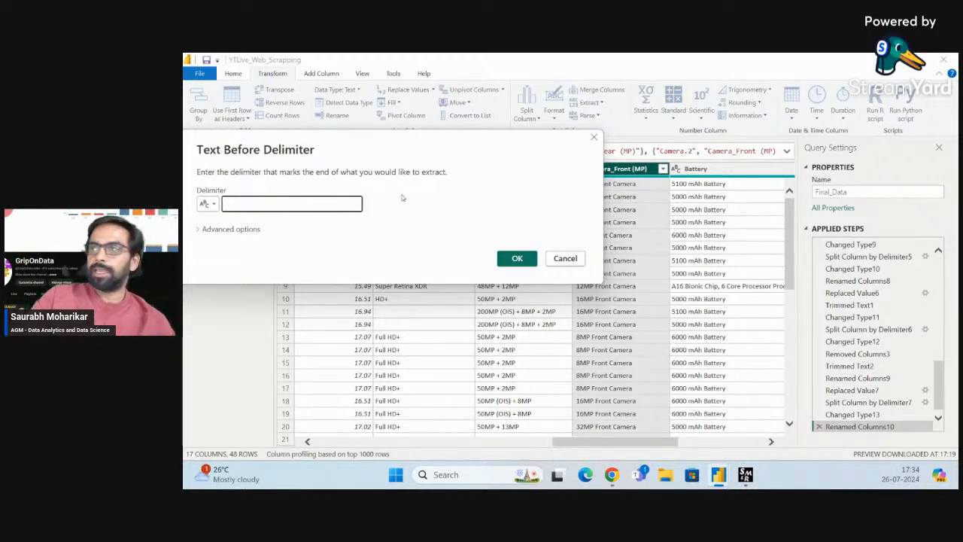
left_click(527, 259)
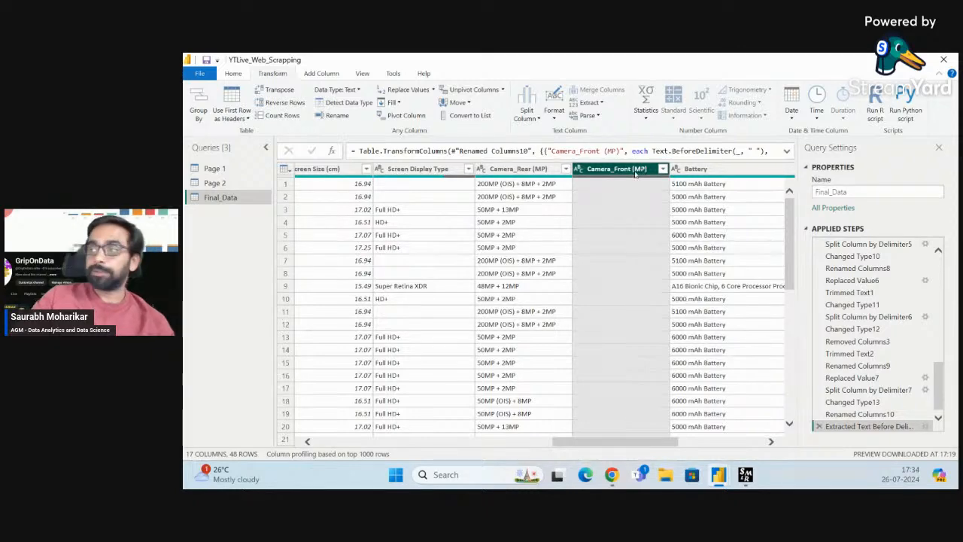
scroll(639, 338, "down", 8)
scroll(641, 365, "up", 8)
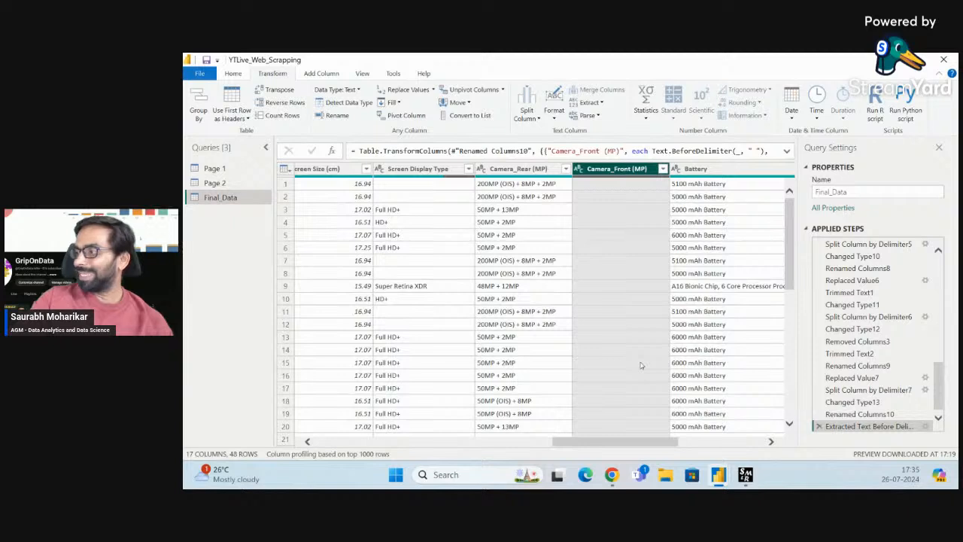
left_click(819, 426)
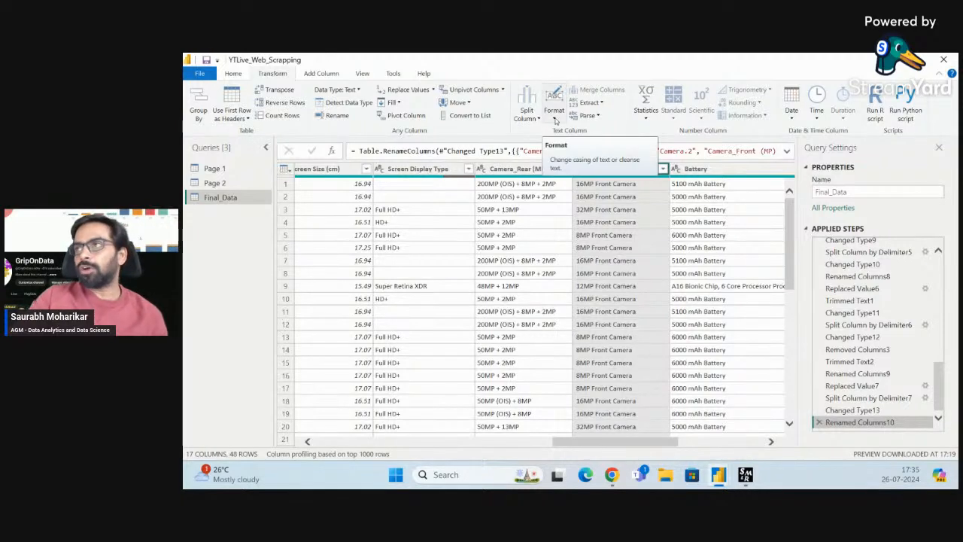
Trim the leading and trailing spaces from the Camera_Front (MP) column
left_click(555, 118)
left_click(567, 170)
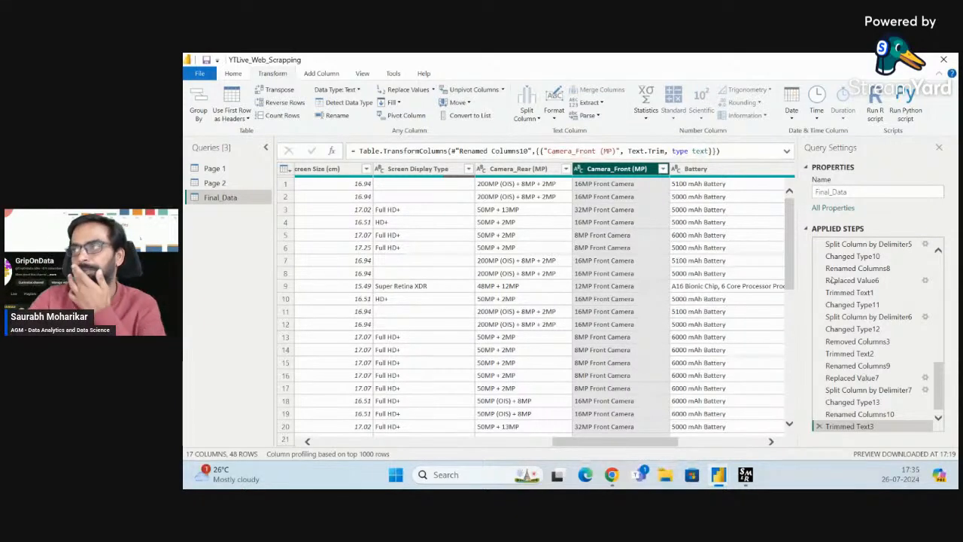
Extract the text before the space delimiter in the trimmed Camera_Front (MP) column, and delete that extraction from the applied steps
left_click(597, 107)
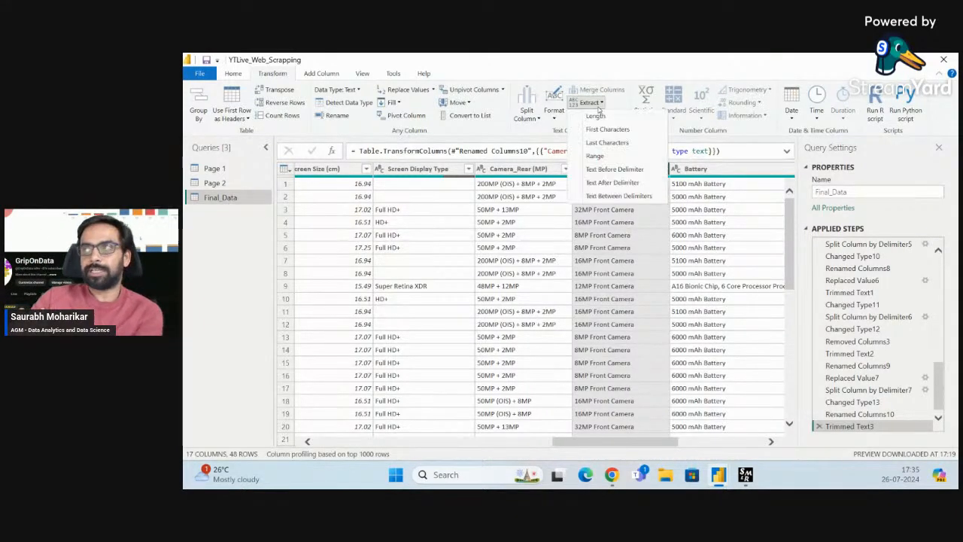
left_click(635, 169)
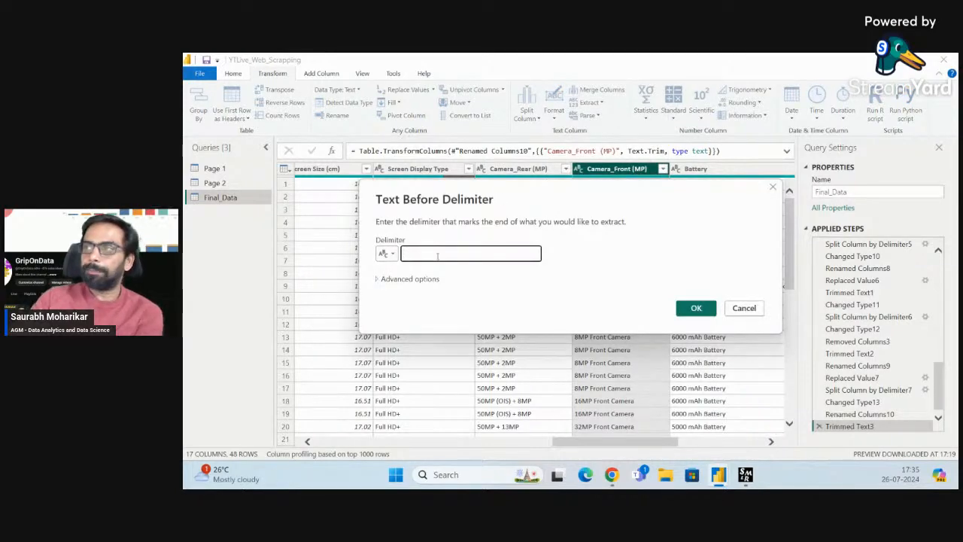
left_click_drag(565, 187, 419, 56)
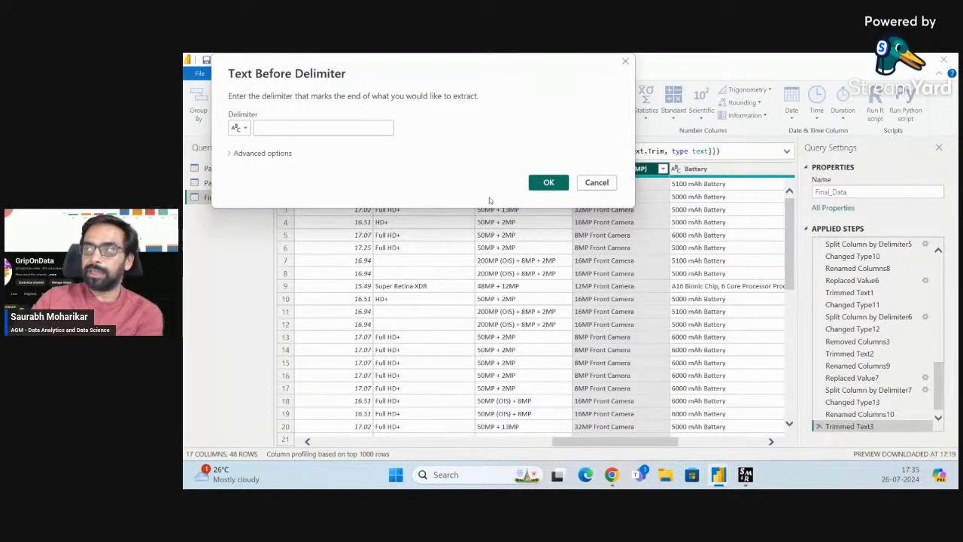
key("Return")
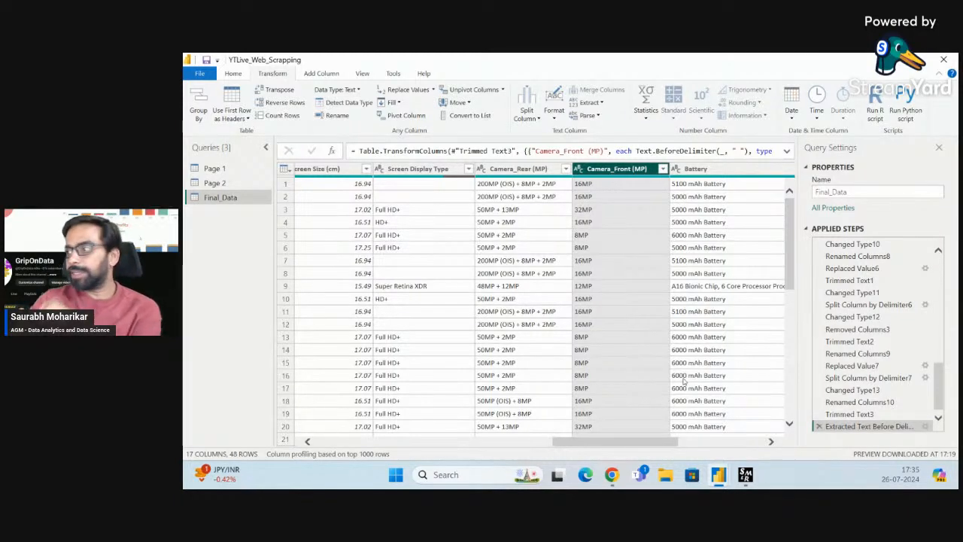
left_click(818, 427)
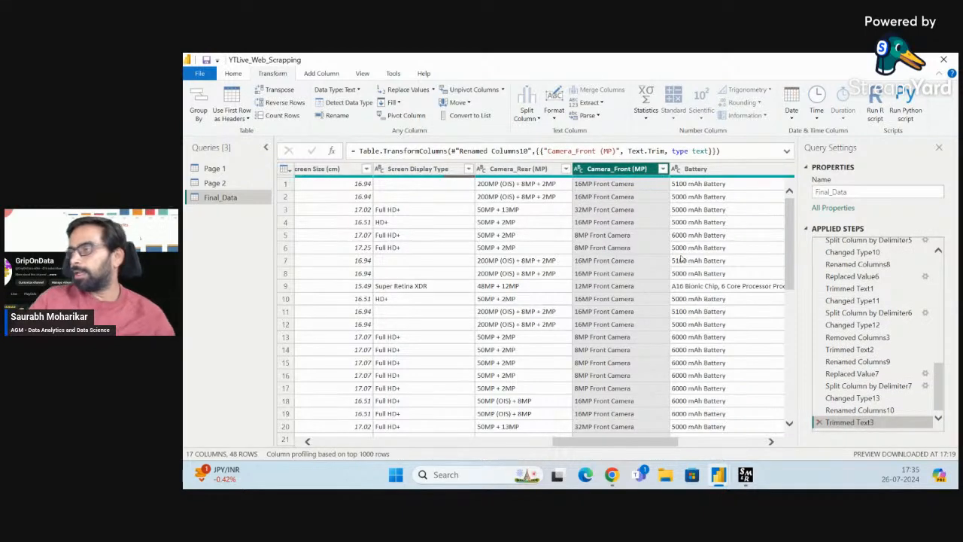
Extract the text before the delimiter "M" in the Camera_Front (MP) column and change the column's data type to Whole Number
mouse_move(696, 179)
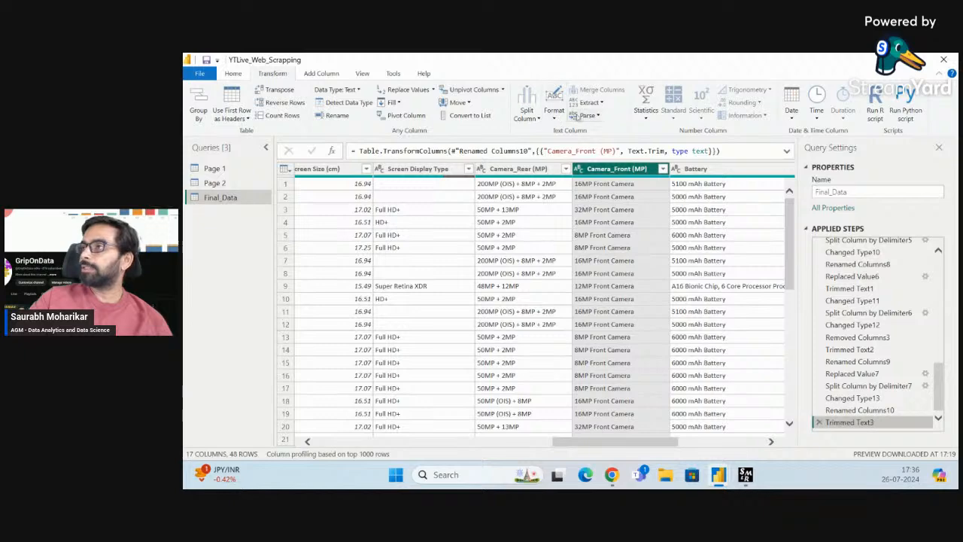
left_click(591, 103)
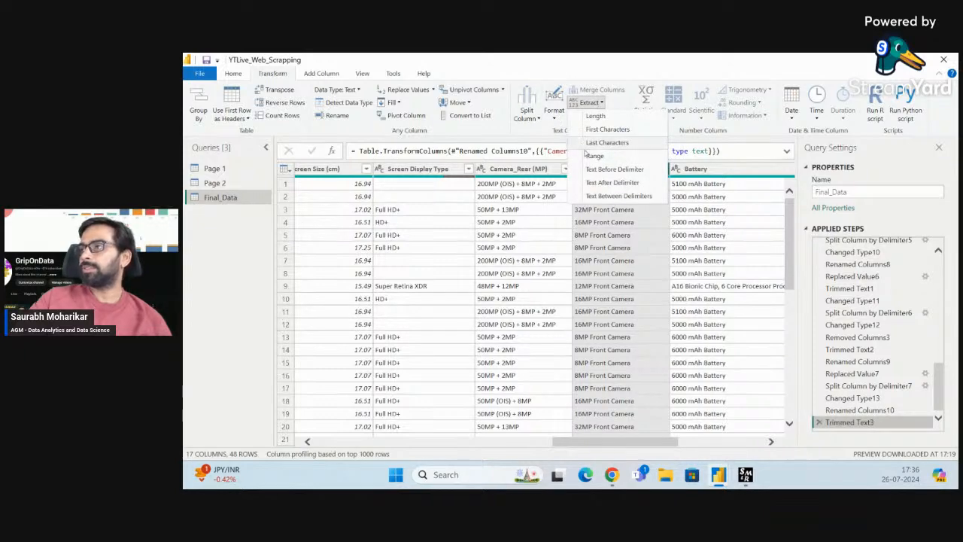
left_click(608, 170)
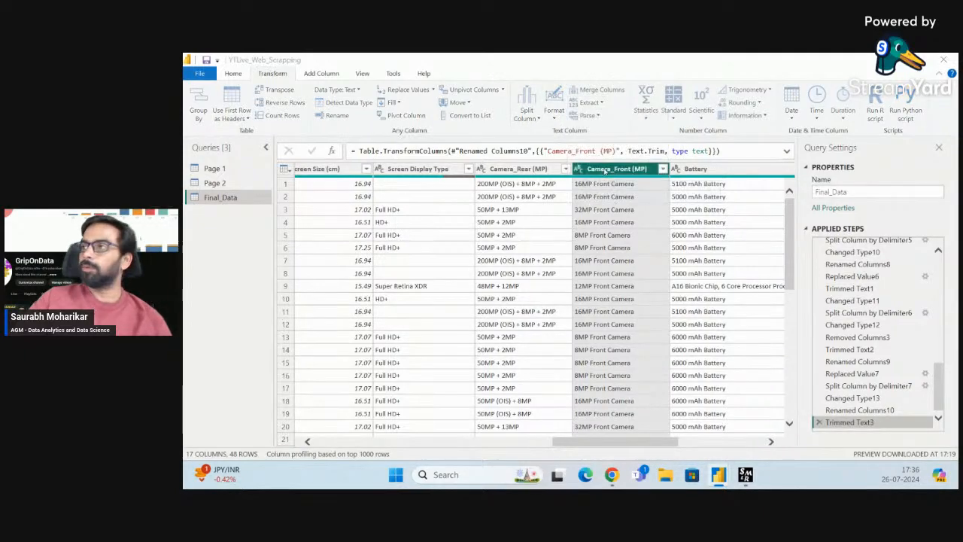
left_click_drag(557, 190, 332, 233)
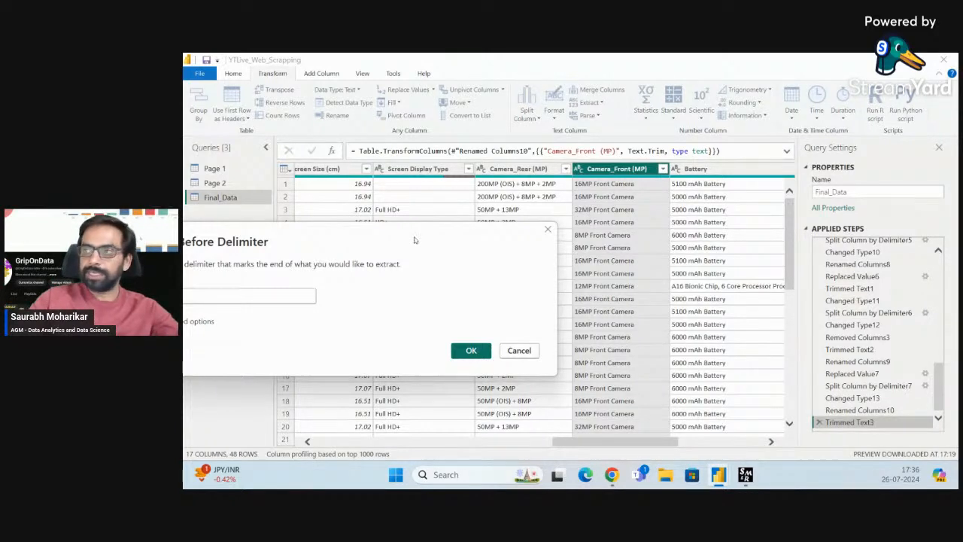
left_click_drag(418, 239, 549, 194)
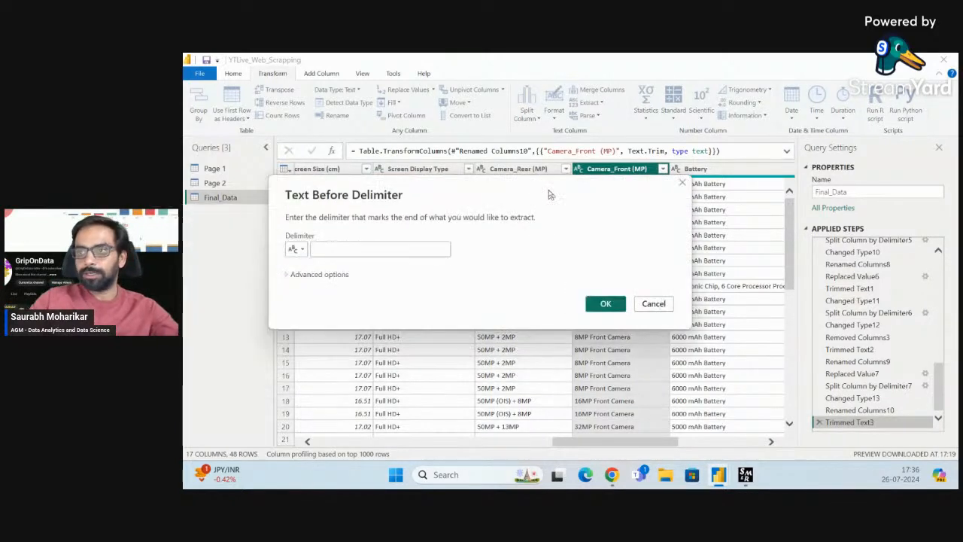
left_click(388, 249)
type("M")
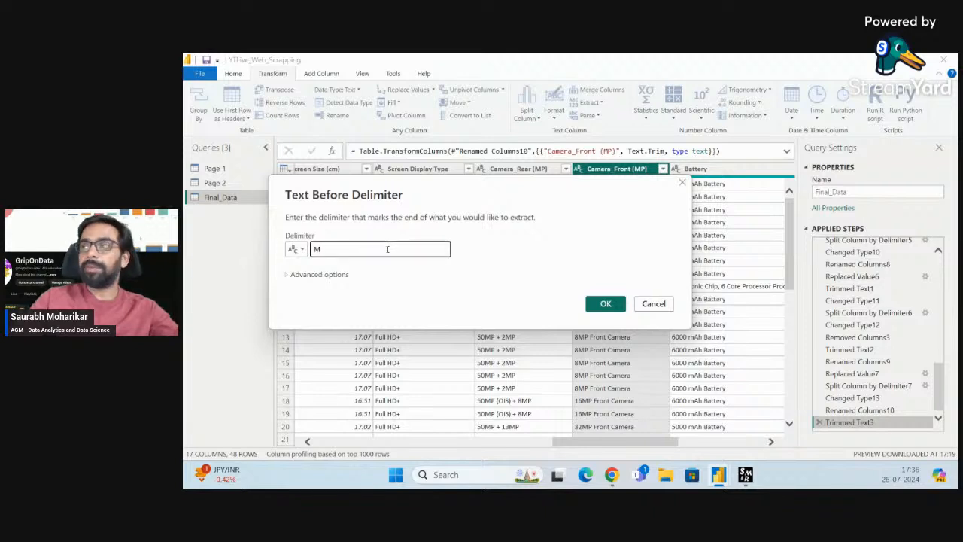
left_click(611, 307)
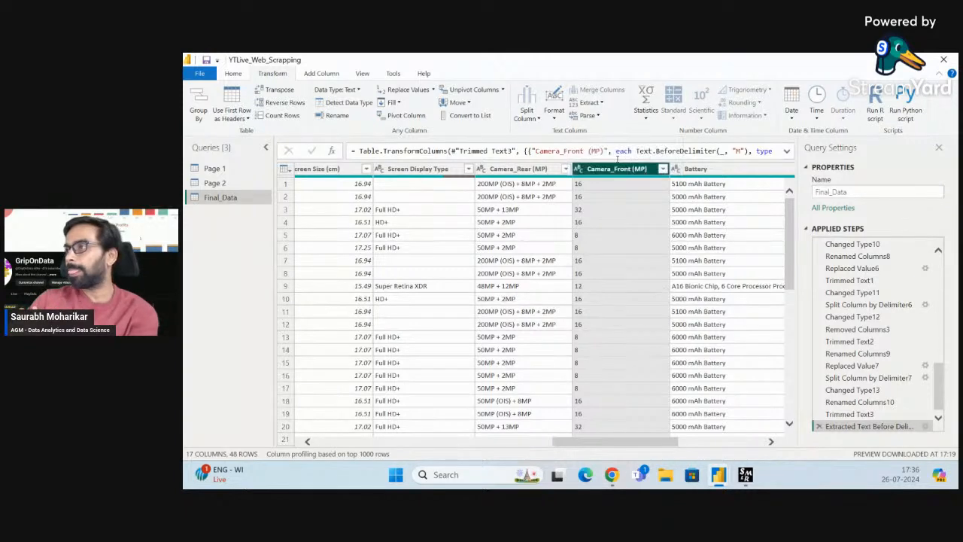
left_click(581, 169)
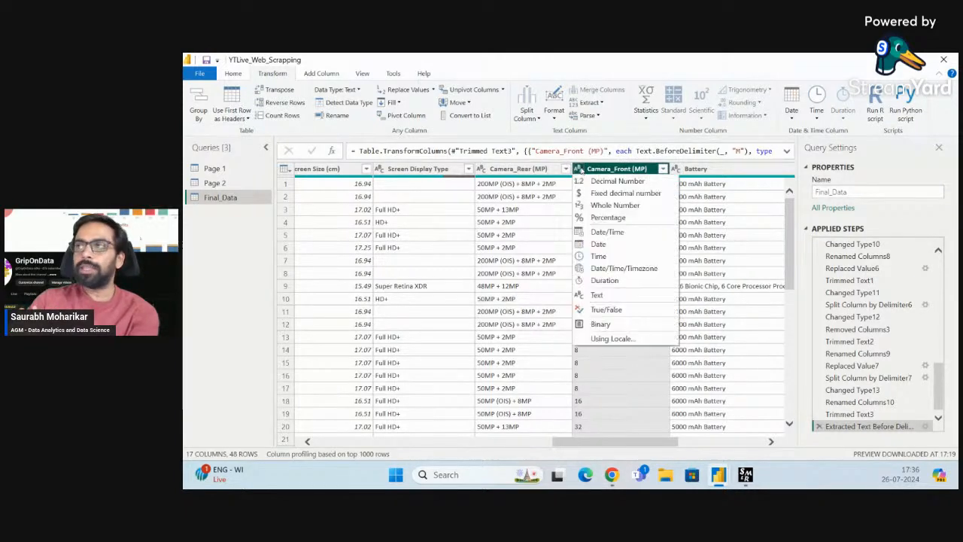
left_click(615, 205)
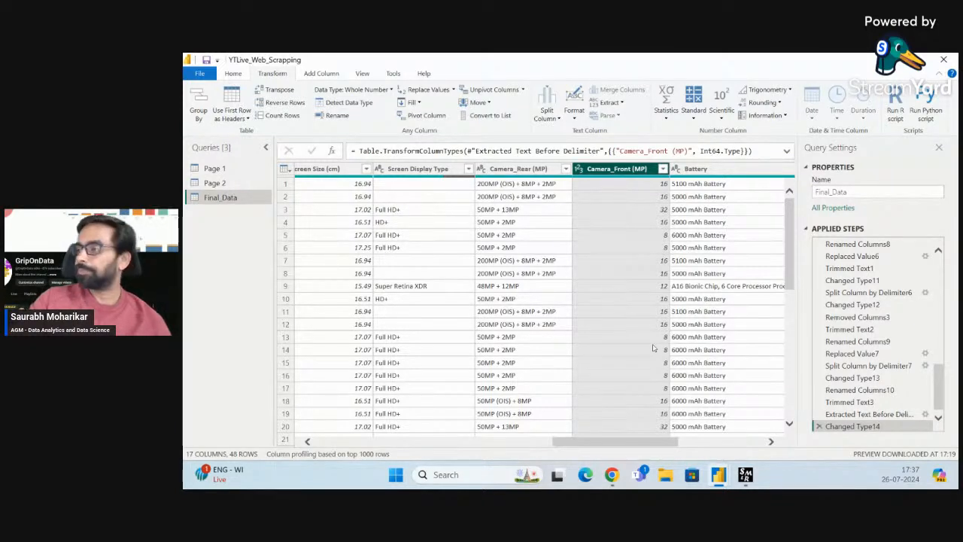
Split the Camera_Rear (MP) column by the custom delimiter "+" at the left-most occurrence only
left_click(539, 171)
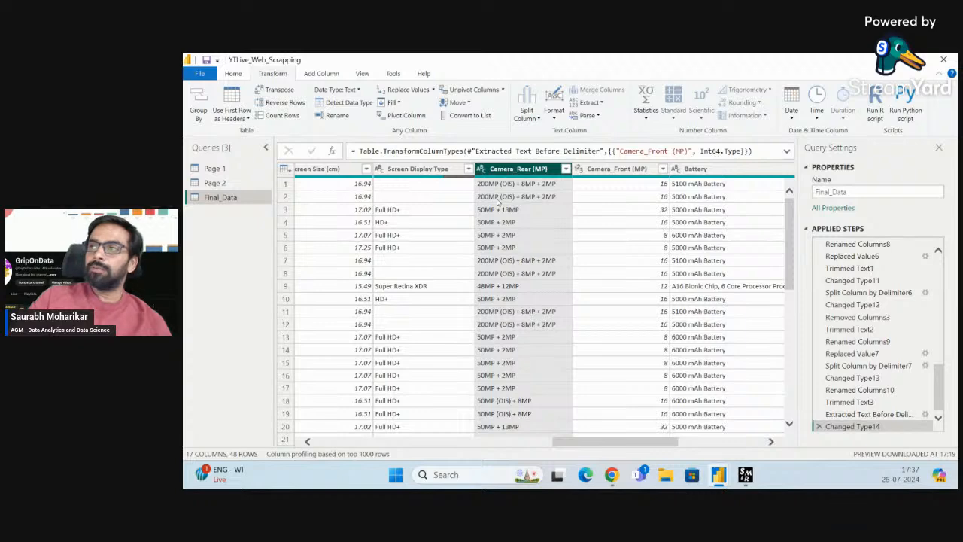
scroll(490, 357, "down", 6)
scroll(491, 357, "down", 2)
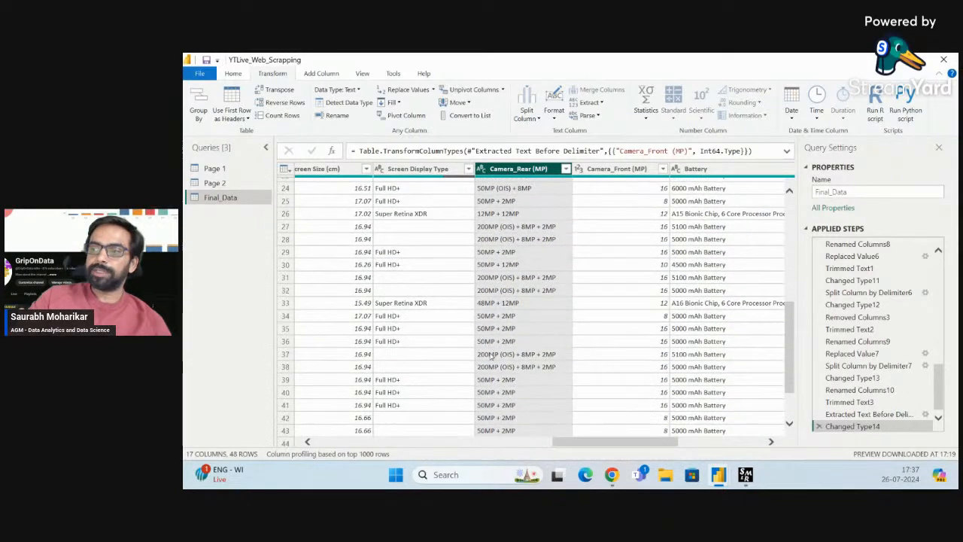
scroll(489, 358, "up", 8)
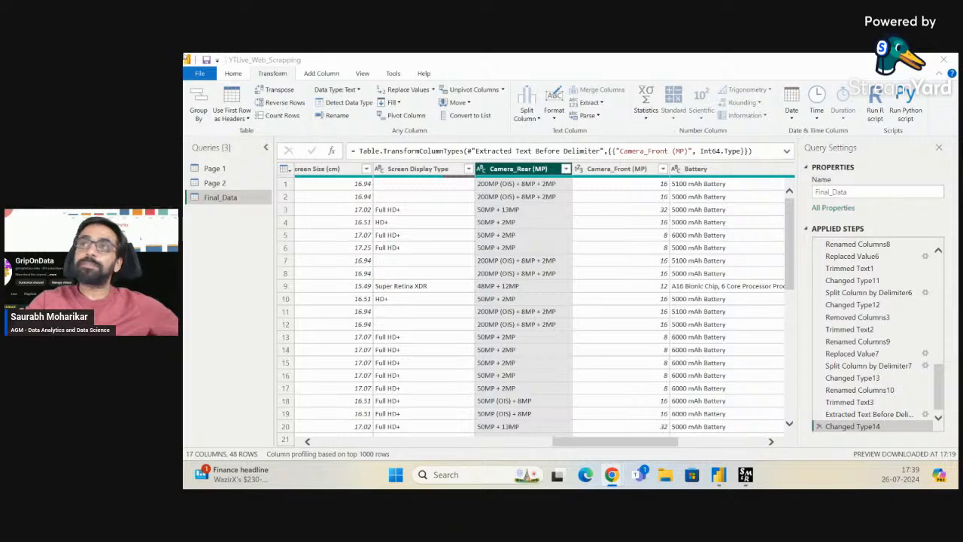
left_click(234, 73)
left_click(235, 74)
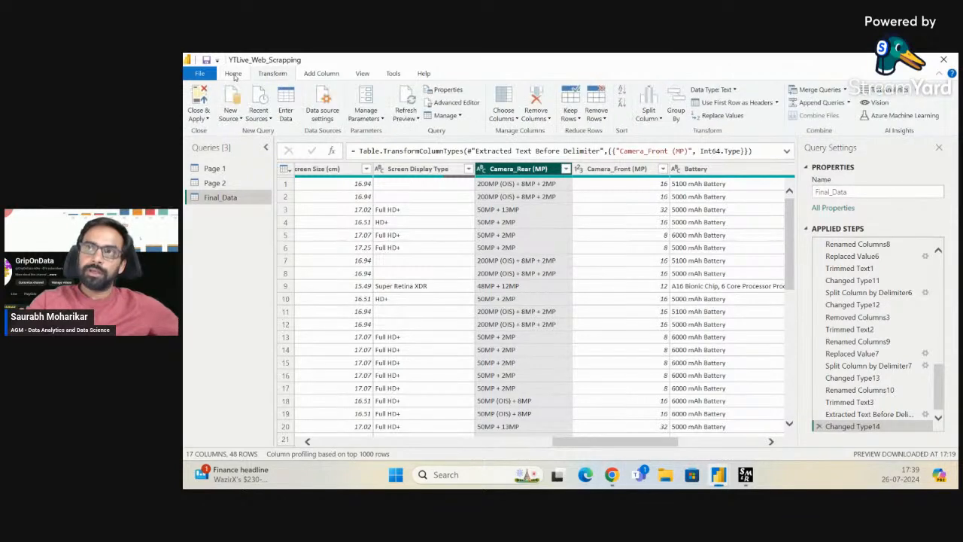
left_click(649, 114)
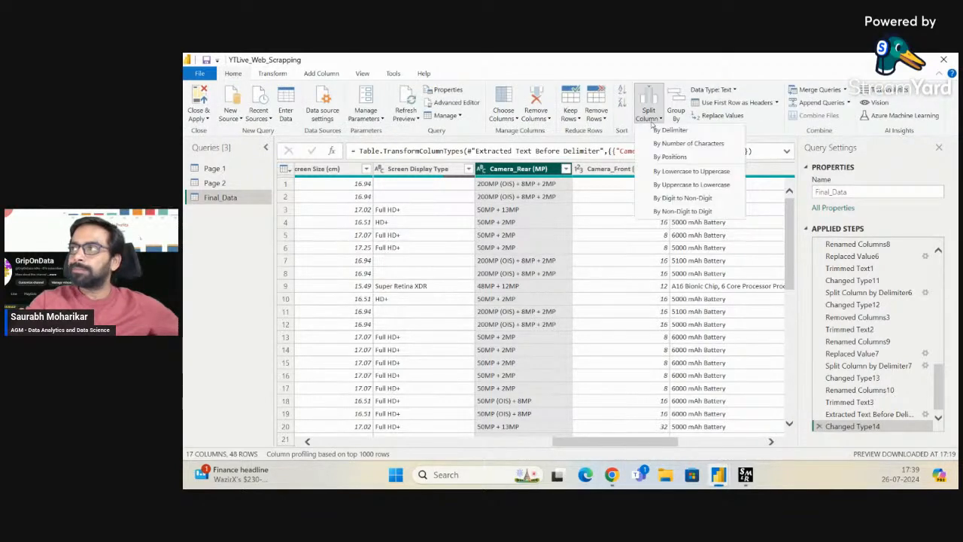
left_click(668, 130)
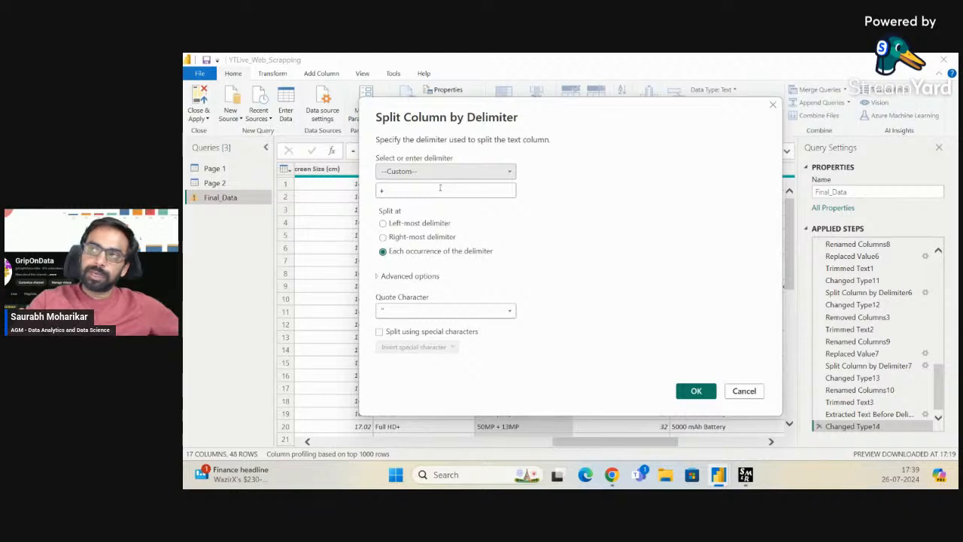
left_click(407, 192)
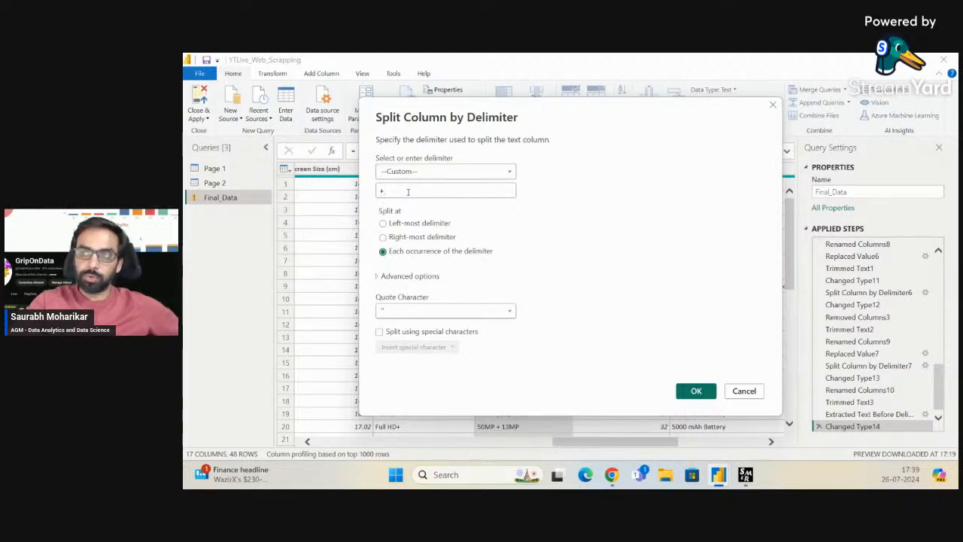
left_click(384, 223)
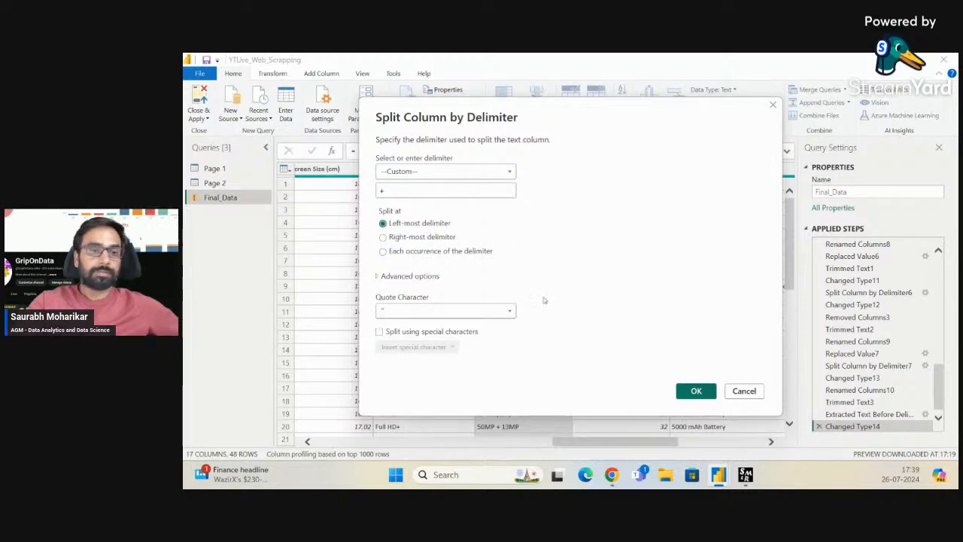
left_click(710, 397)
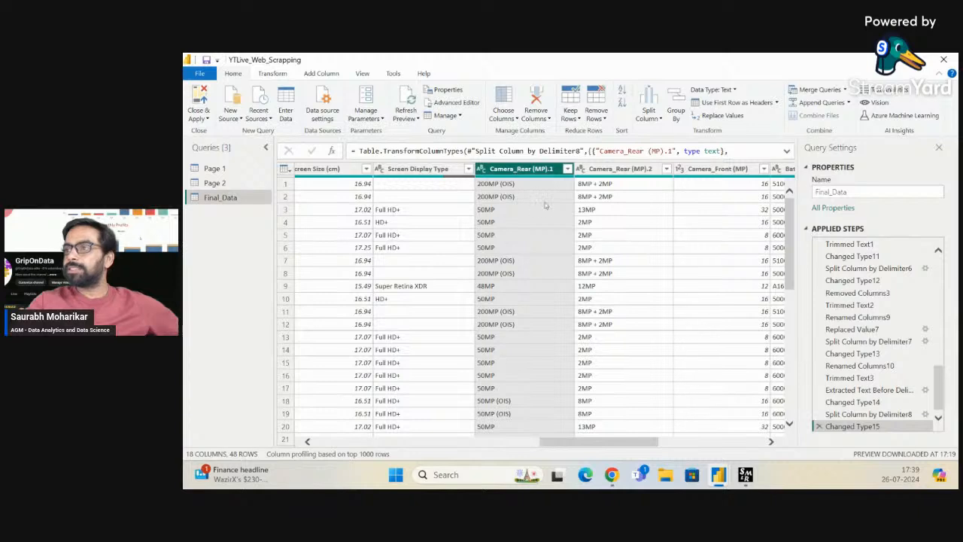
Select the second split rear camera column, Camera_Rear (MP).2
scroll(550, 322, "right", 2)
scroll(550, 322, "right", 1)
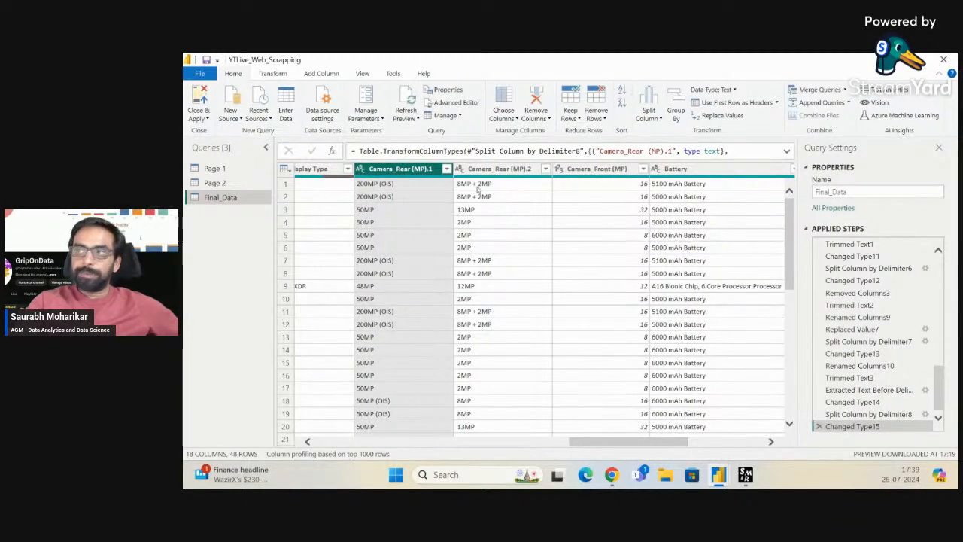
left_click(499, 170)
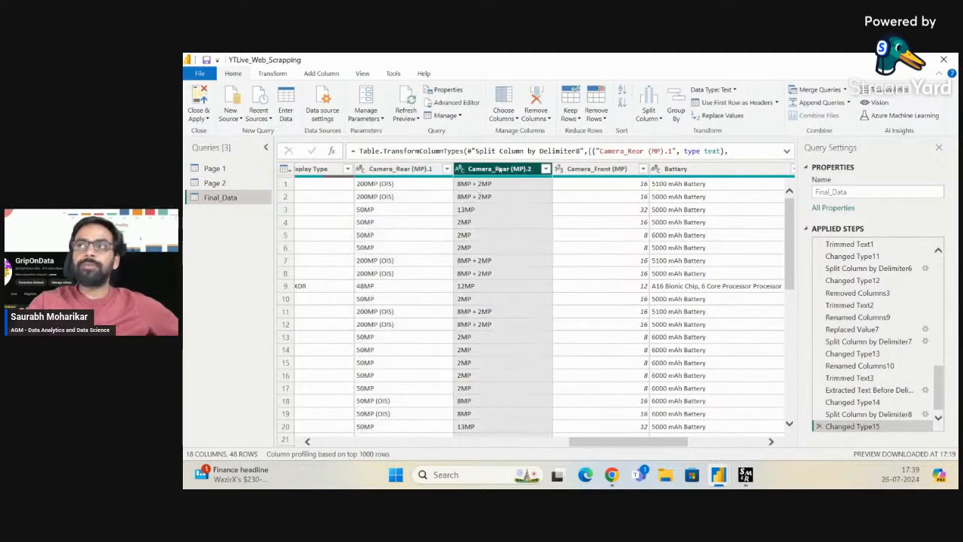
Try to split the Camera_Rear (MP).2 column by the space delimiter at each occurrence
left_click(656, 118)
left_click(670, 131)
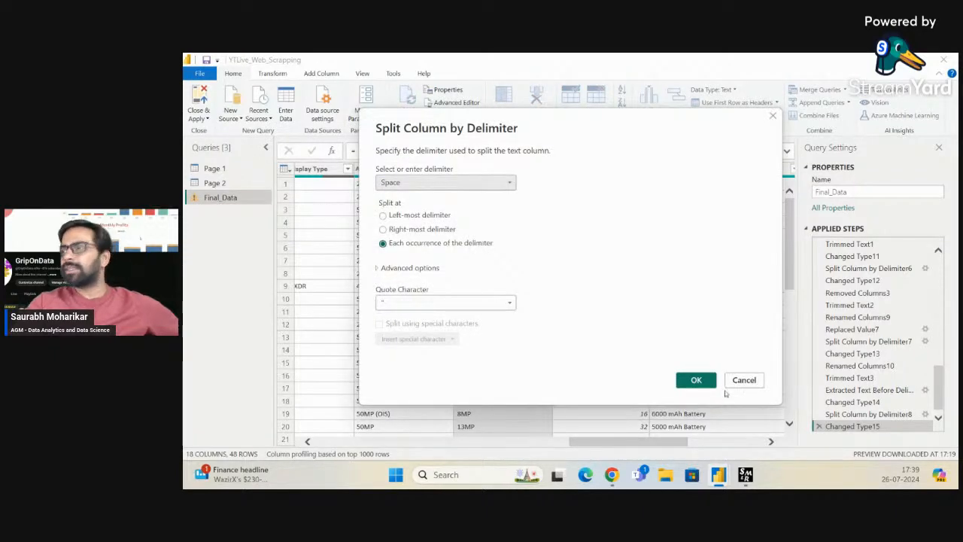
left_click(697, 379)
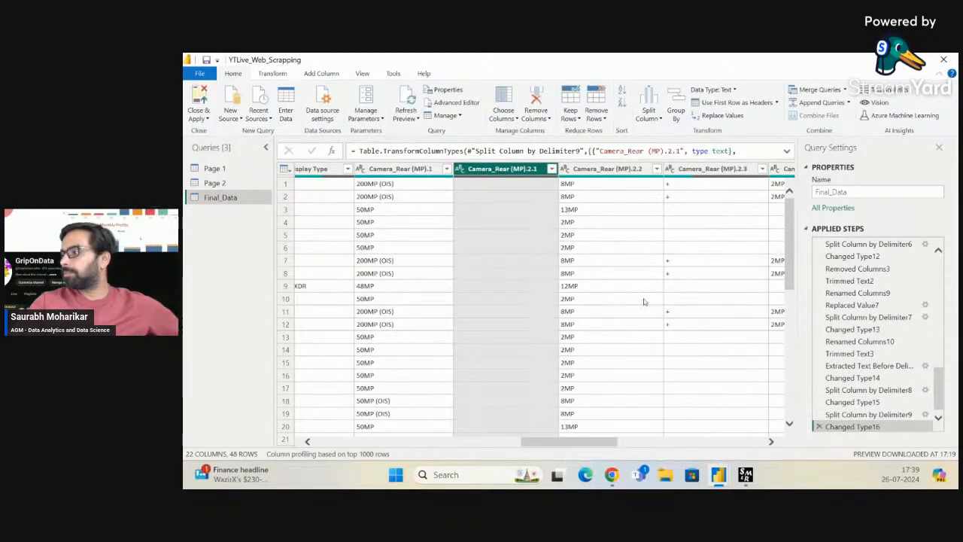
Delete the applied steps following Changed Type14 to undo both splits of the rear camera data
left_click(819, 427)
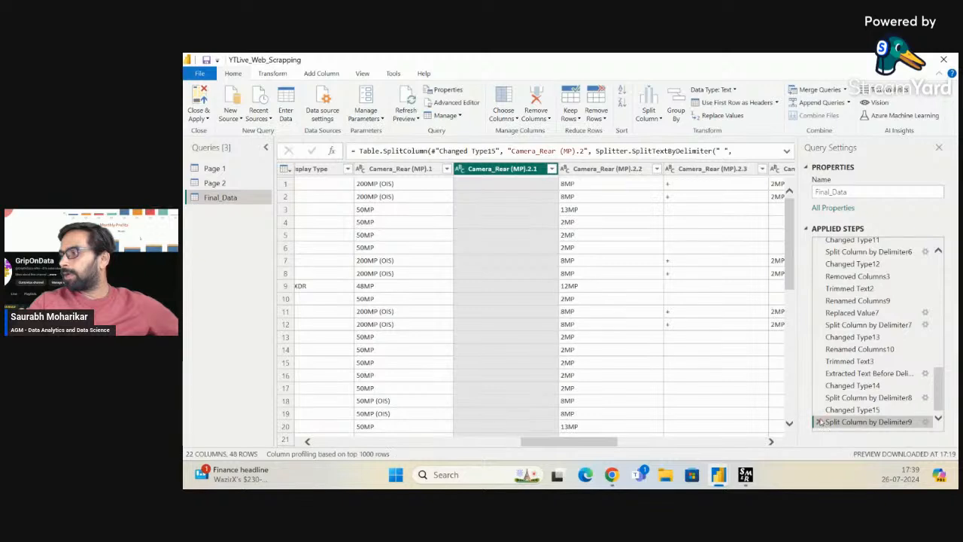
left_click(819, 421)
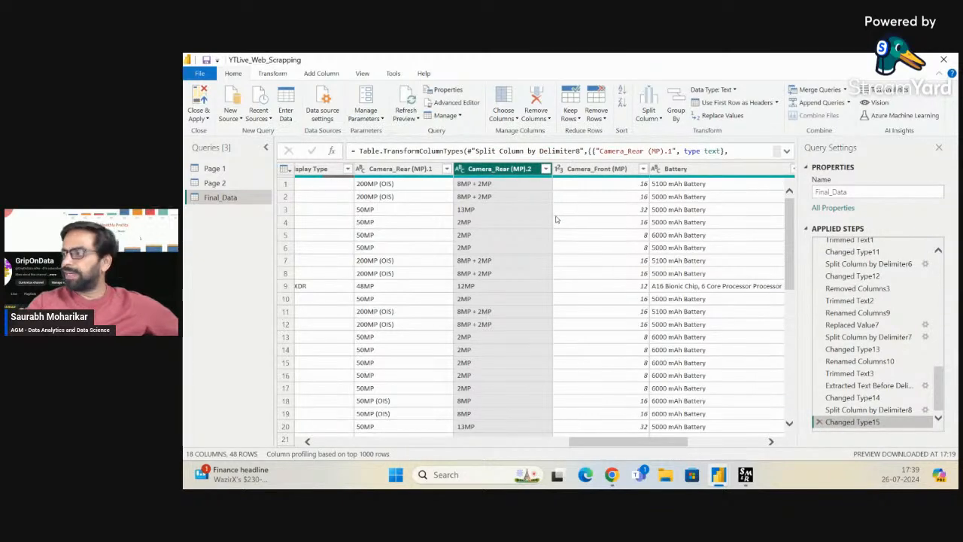
left_click(819, 422)
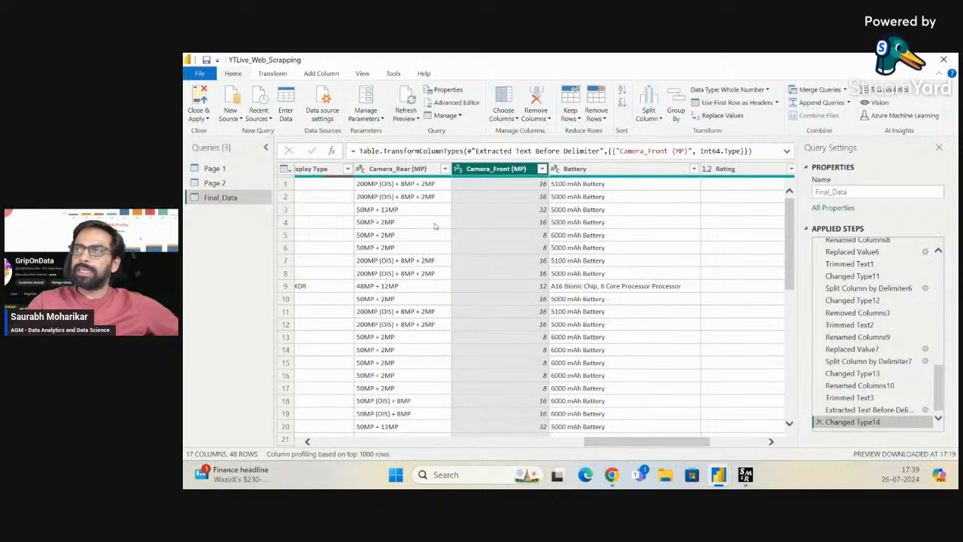
Split the Camera_Rear (MP) column by the custom delimiter "+" at each occurrence of the delimiter
scroll(470, 247, "left", 3)
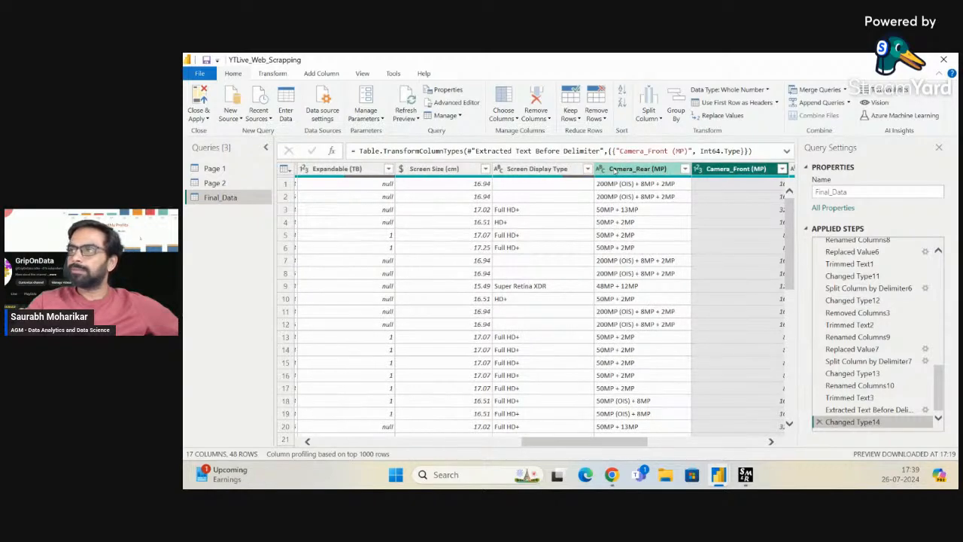
scroll(570, 199, "right", 3)
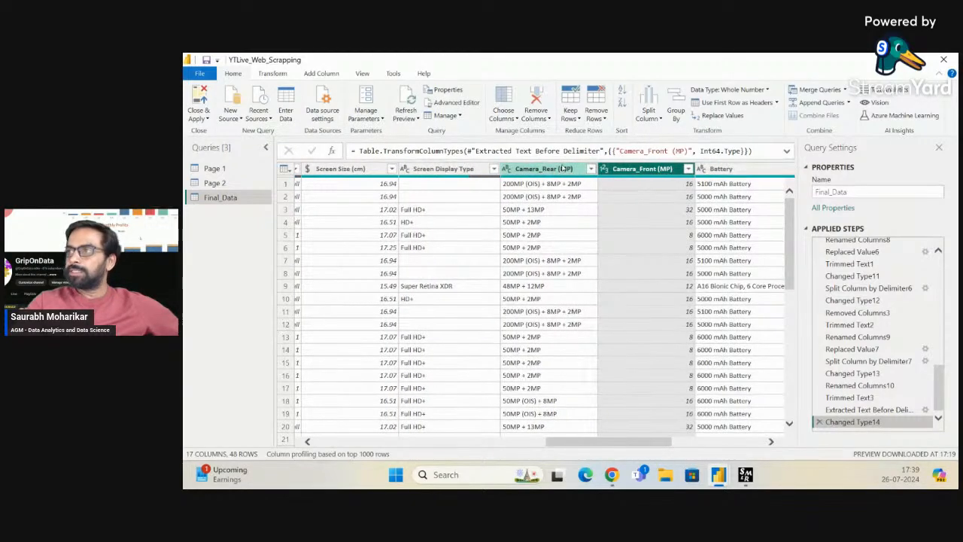
left_click(562, 169)
left_click(651, 116)
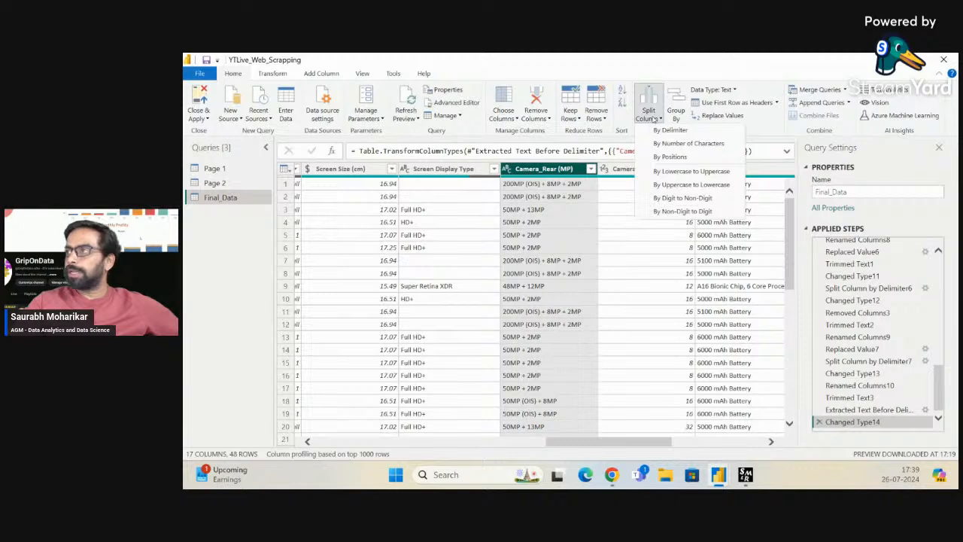
left_click(668, 131)
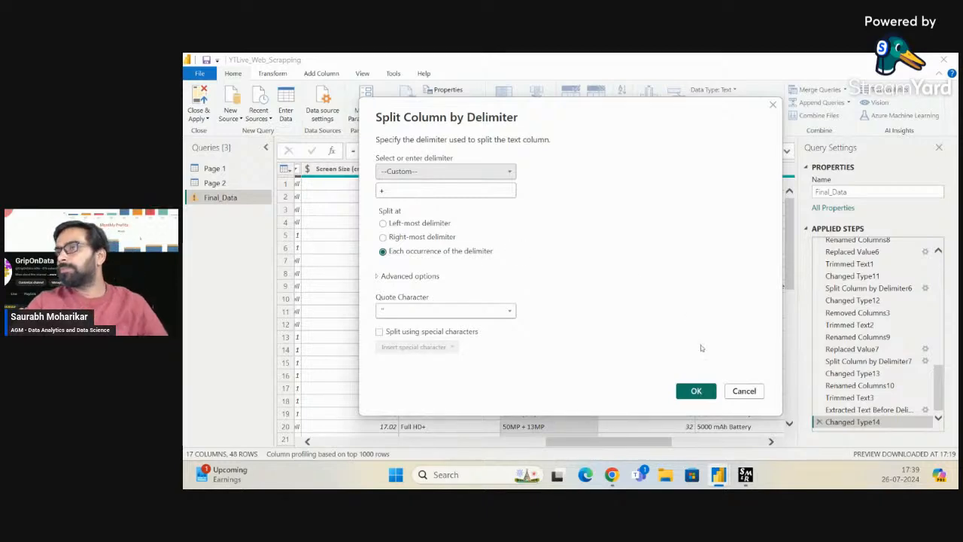
left_click(696, 391)
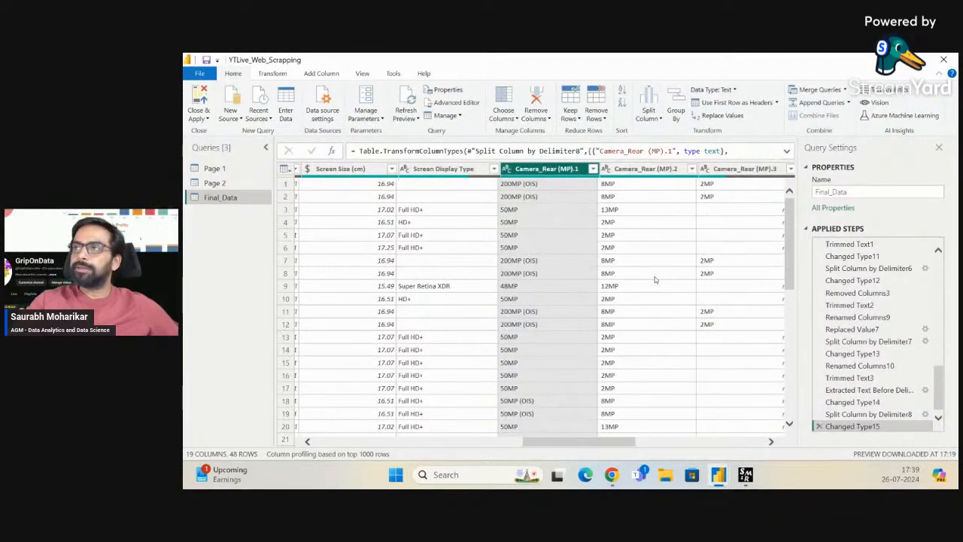
Examine the values in the three split rear camera columns across all rows of Final_Data
scroll(655, 279, "right", 3)
scroll(655, 280, "left", 2)
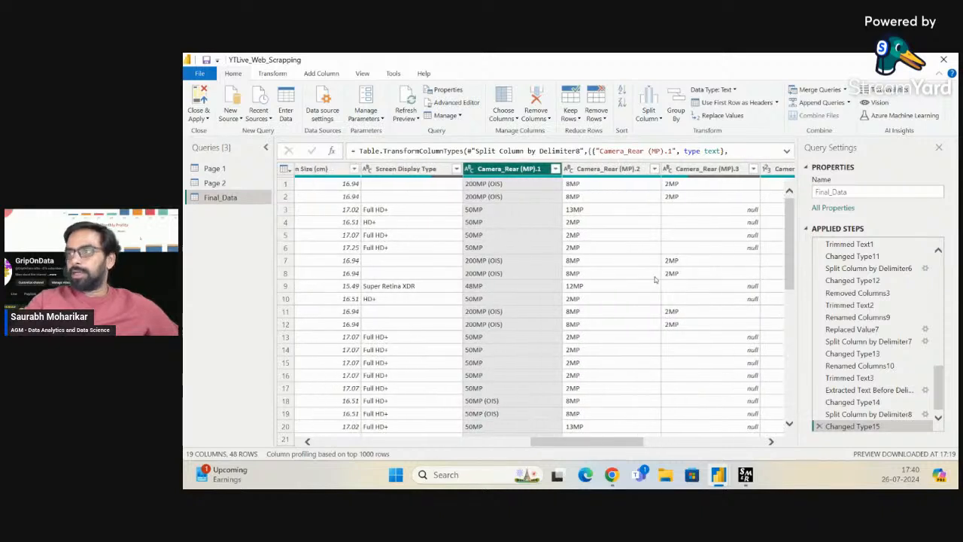
scroll(655, 280, "right", 1)
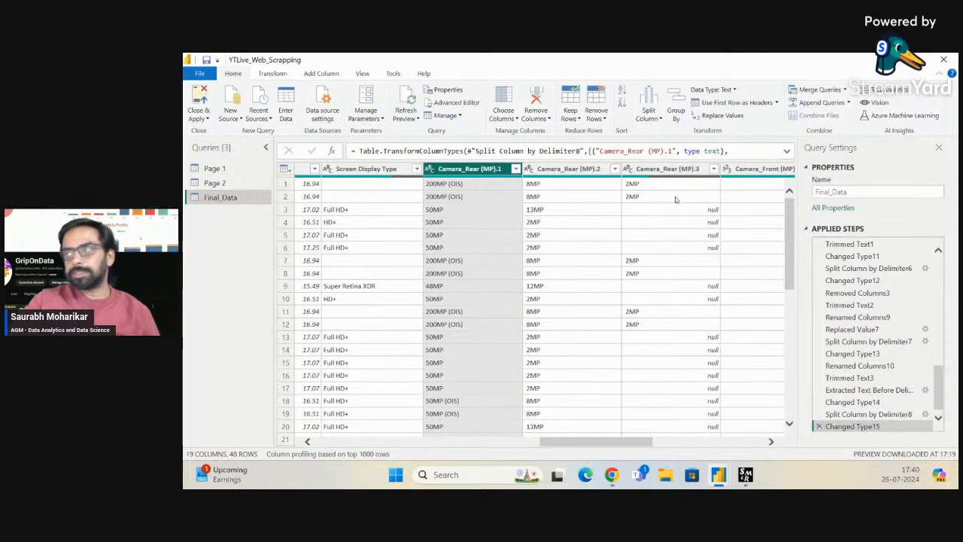
scroll(693, 390, "down", 9)
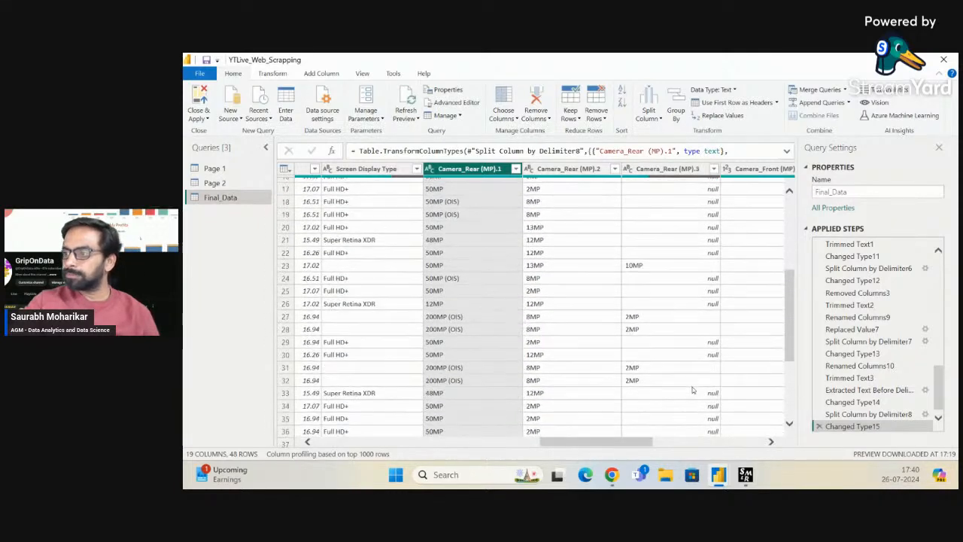
scroll(693, 389, "up", 9)
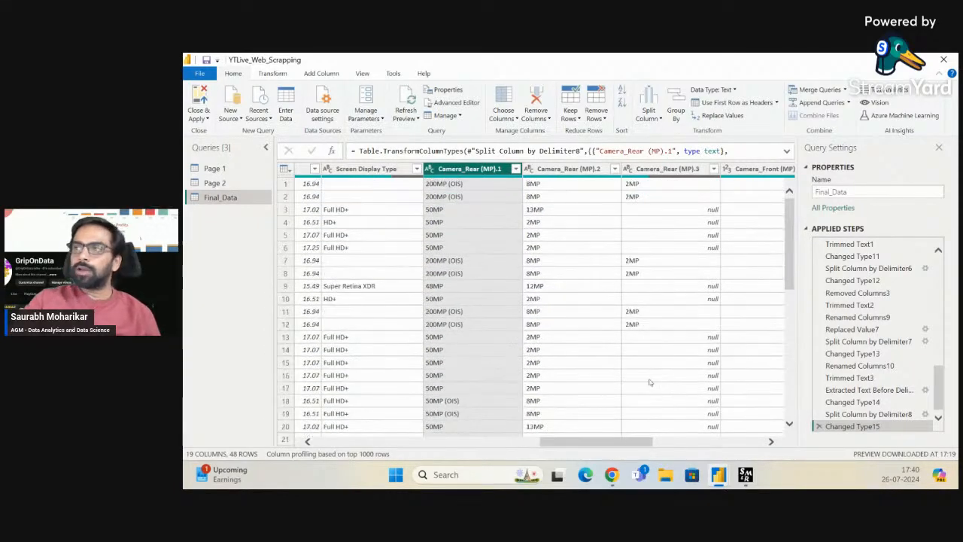
scroll(589, 357, "down", 9)
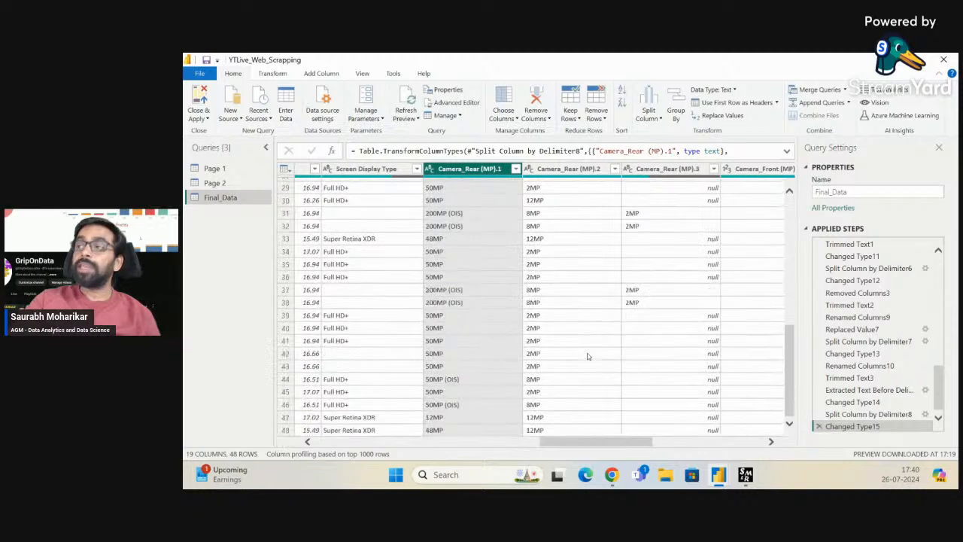
scroll(589, 357, "up", 9)
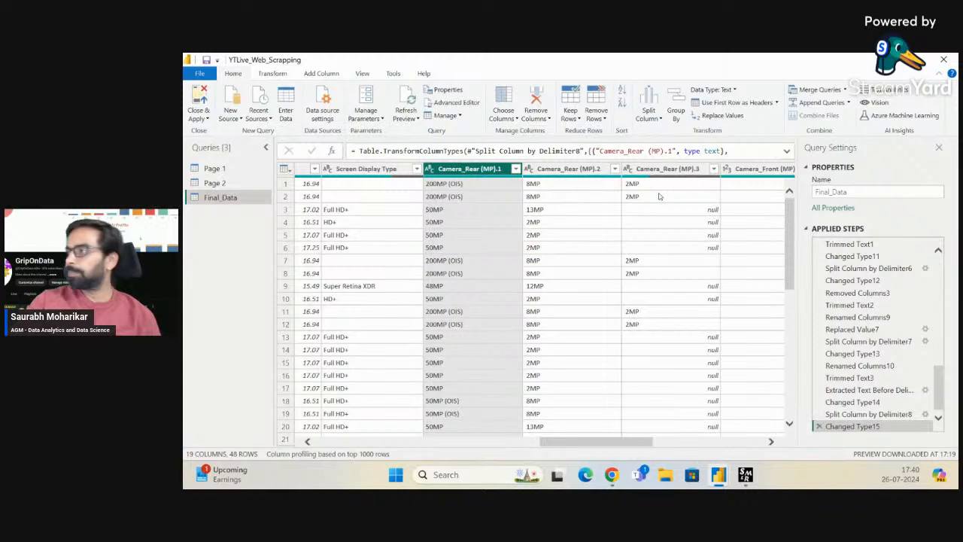
Rename the first split rear camera column, Camera_Rear (MP).1, as Camera_Rear1 (MP)
double_click(487, 169)
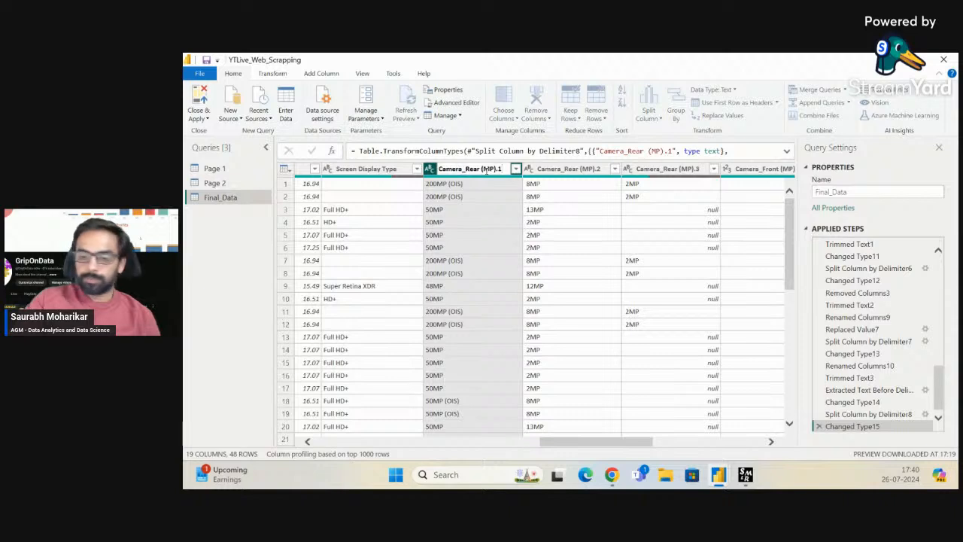
key("Left")
key("Left")
key("Left")
key("Left")
key("Left")
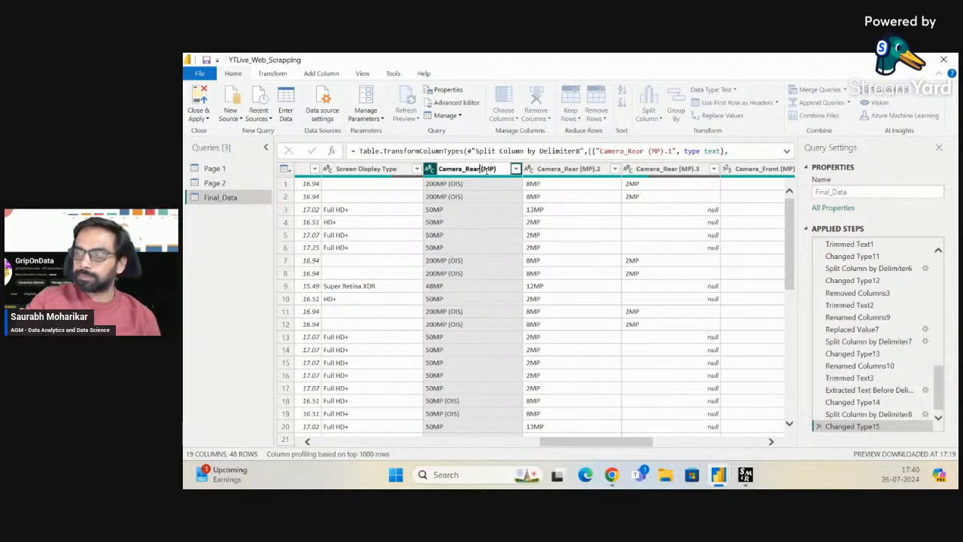
type("-")
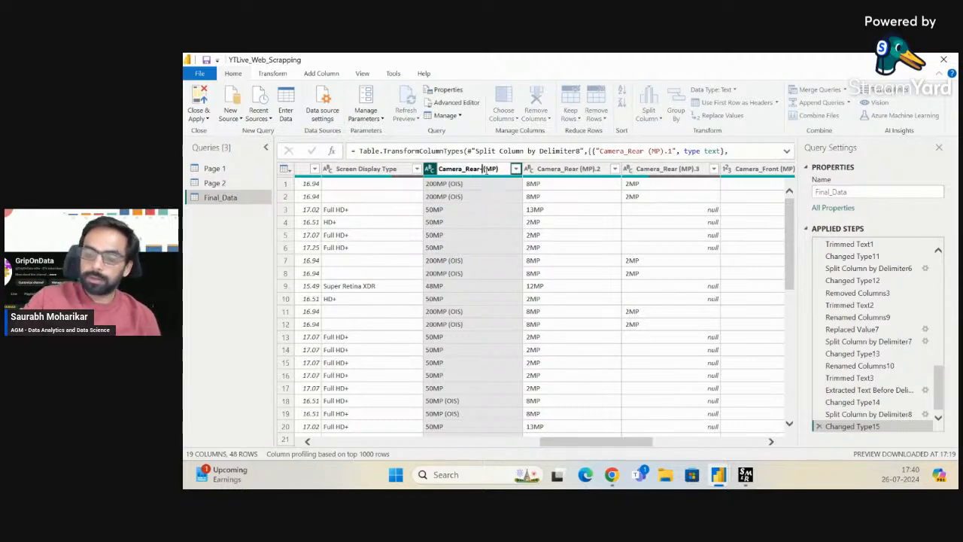
key("BackSpace")
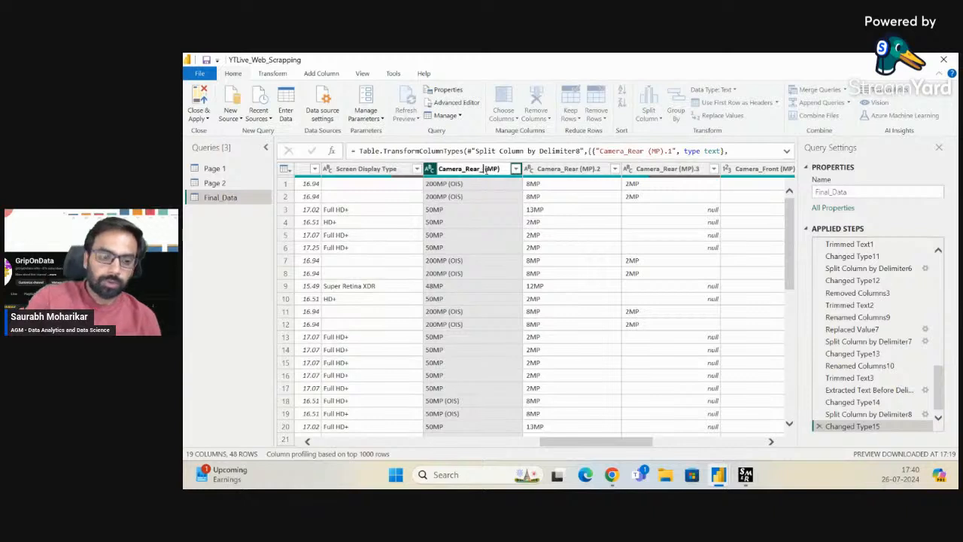
type("_1")
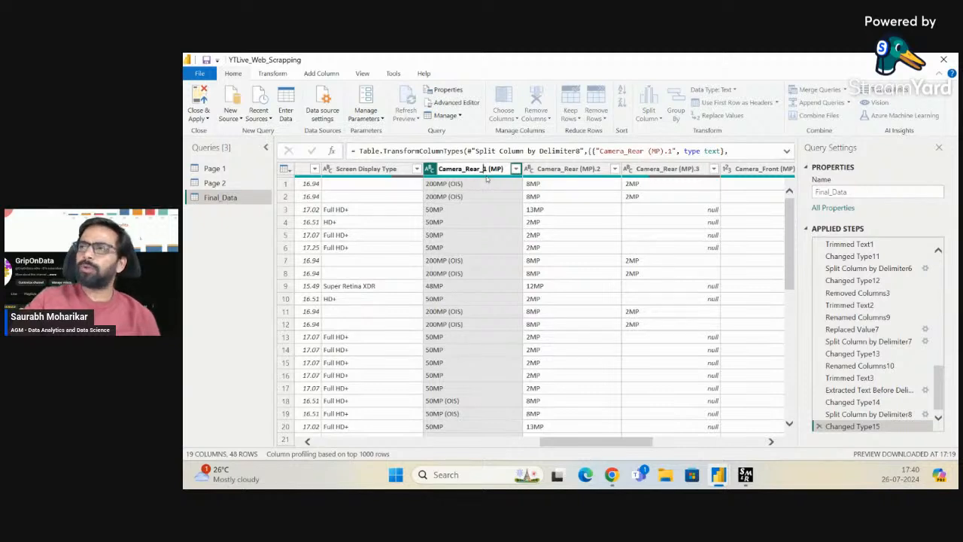
key("BackSpace")
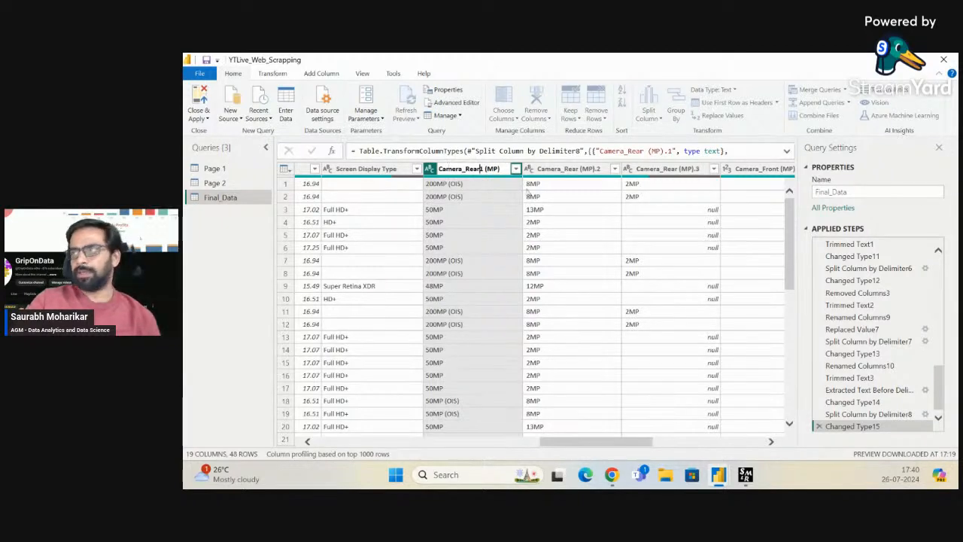
key("Return")
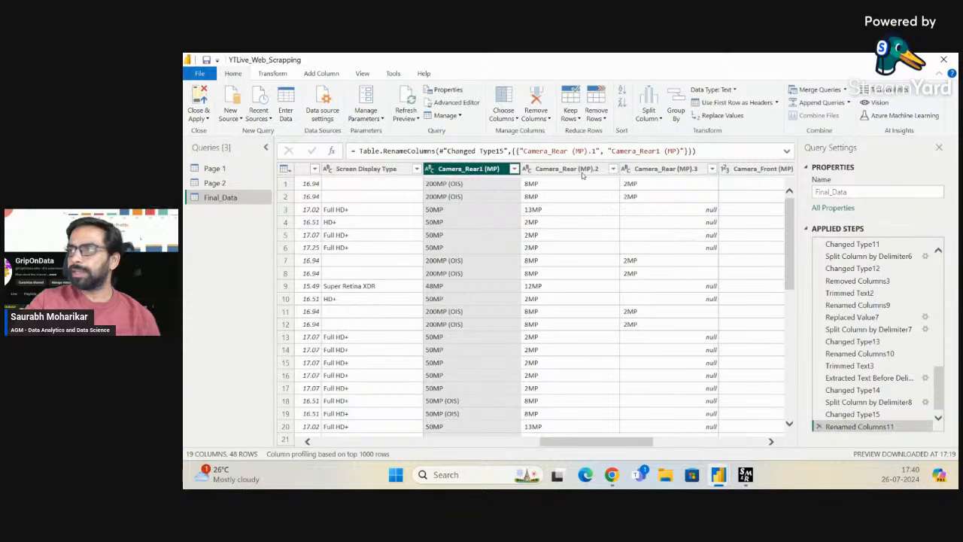
Rename the second split rear camera column, Camera_Rear (MP).2, as Camera_Rear2 (MP)
double_click(576, 170)
key("End")
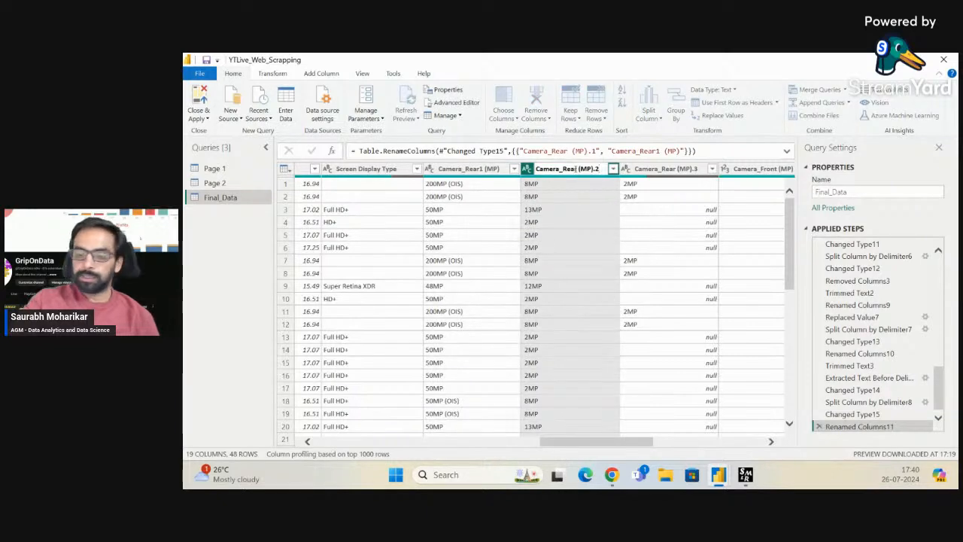
key("BackSpace")
key("BackSpace")
key("Left")
key("Left")
key("Left")
key("Left")
key("Left")
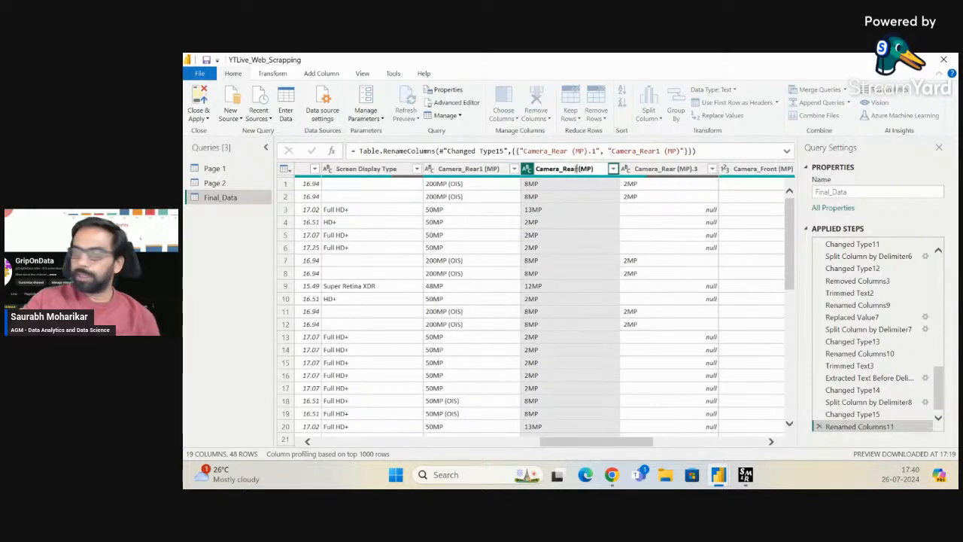
type("2")
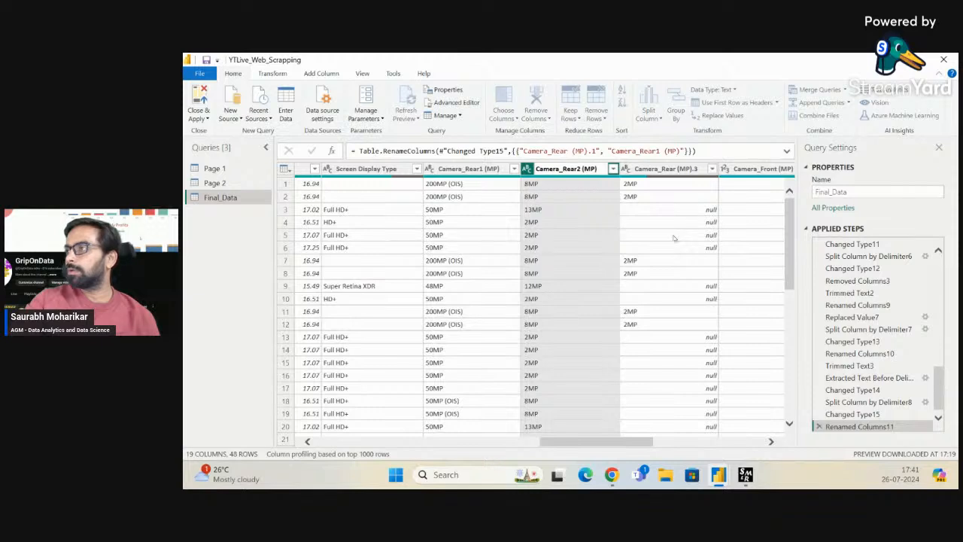
key("Return")
Rename the third split rear camera column, Camera_Rear (MP).3, as Camera_Rear3 (MP)
double_click(687, 169)
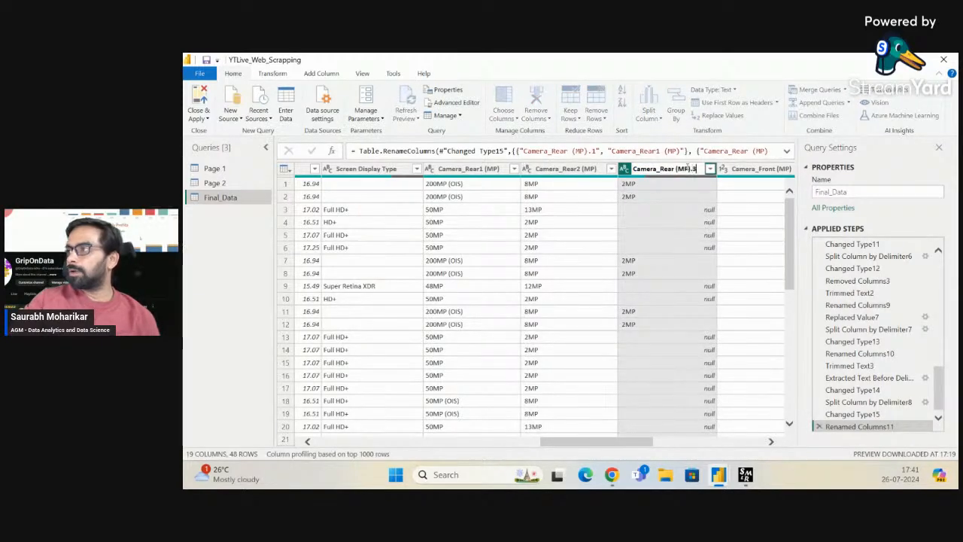
key("BackSpace")
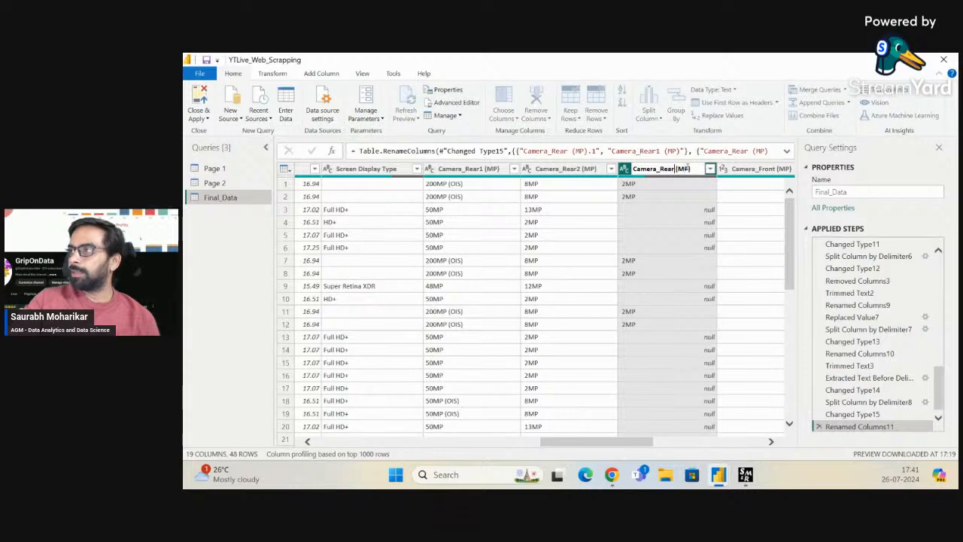
left_click(653, 169)
type("3")
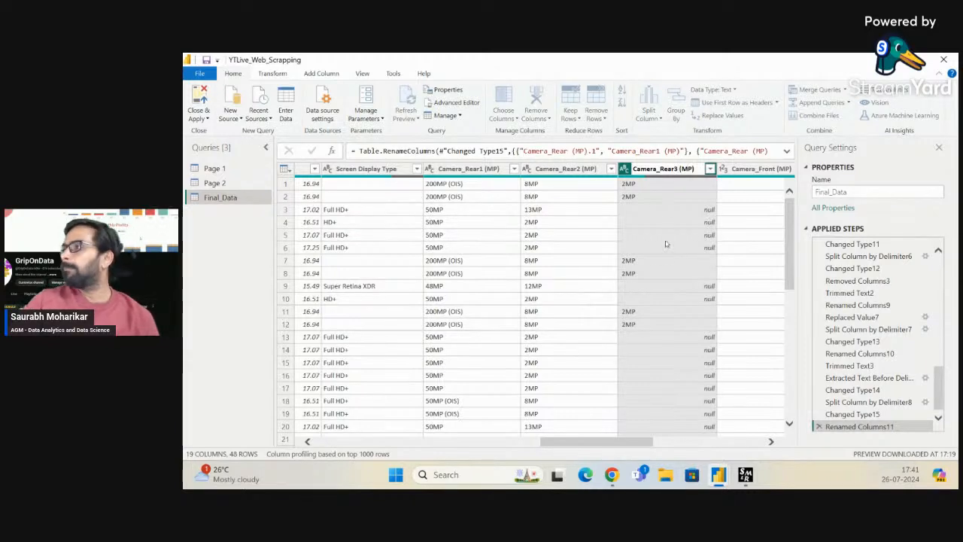
key("Return")
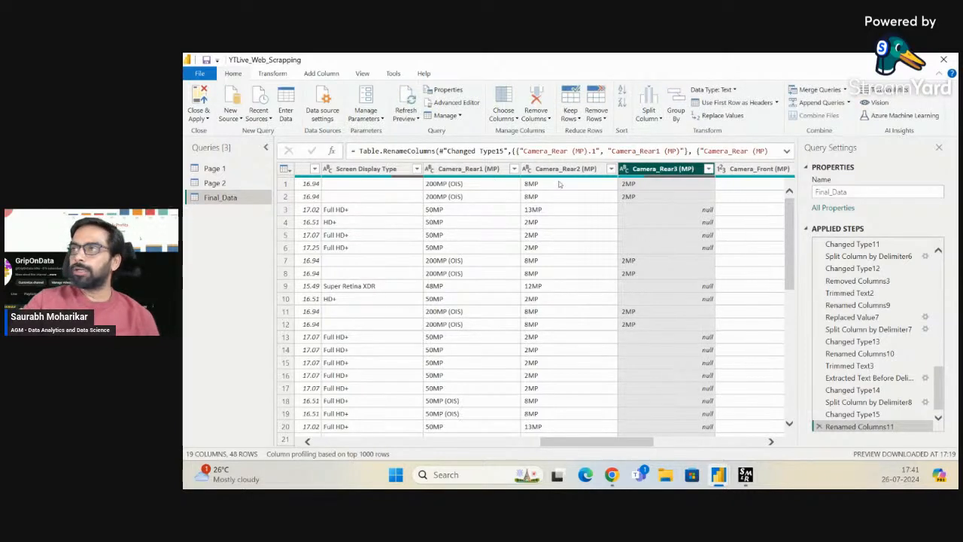
Trim leading and trailing whitespace from the Camera_Rear1 (MP), Camera_Rear2 (MP) and Camera_Rear3 (MP) columns
left_click(493, 169)
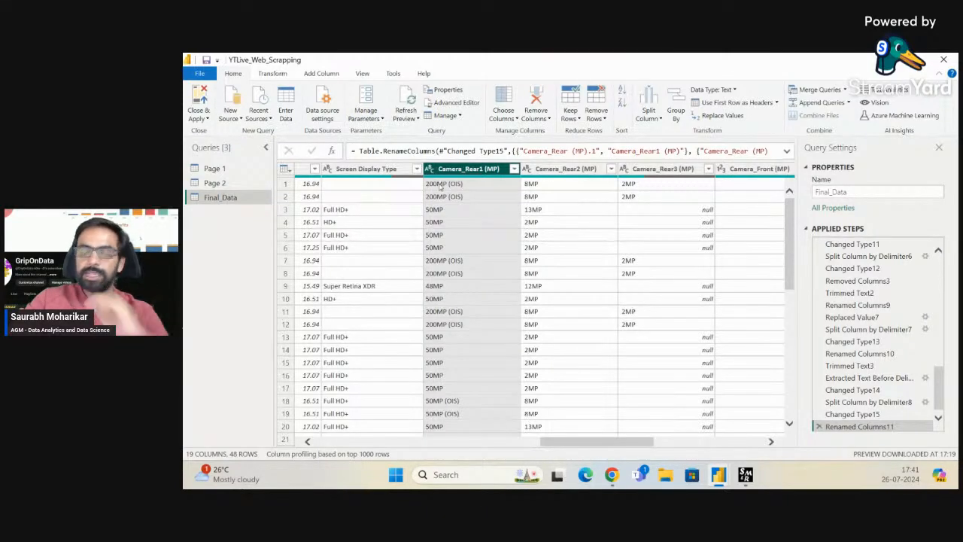
left_click(555, 168, "ctrl")
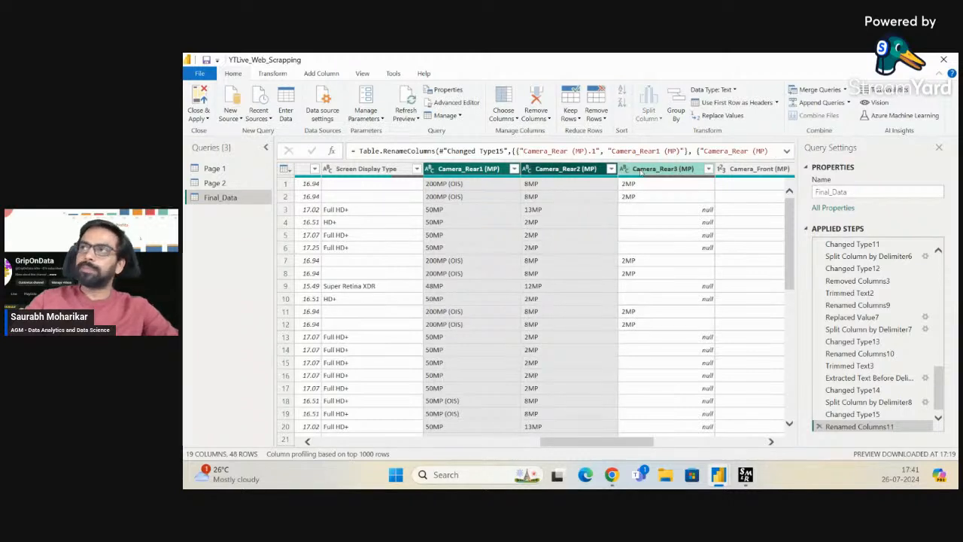
left_click(641, 170, "ctrl")
left_click(274, 73)
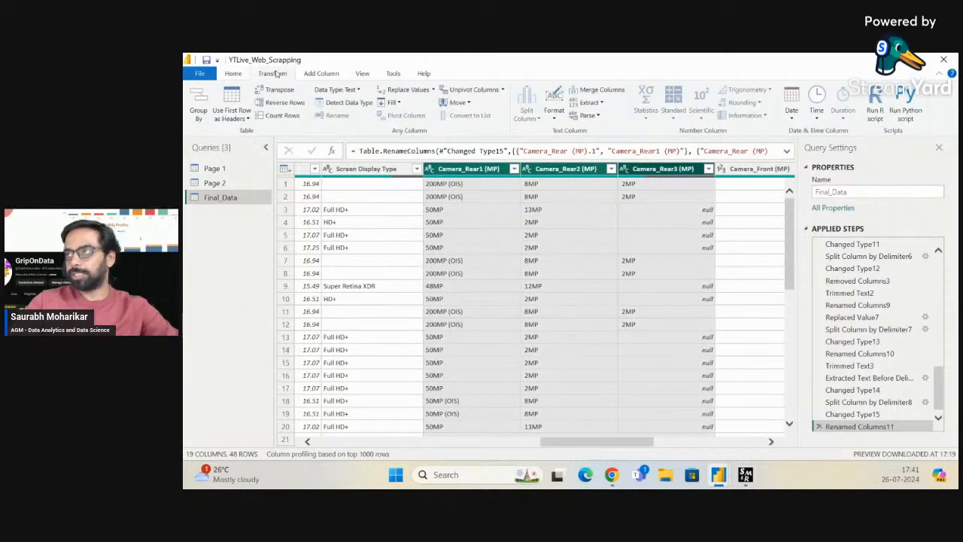
left_click(554, 109)
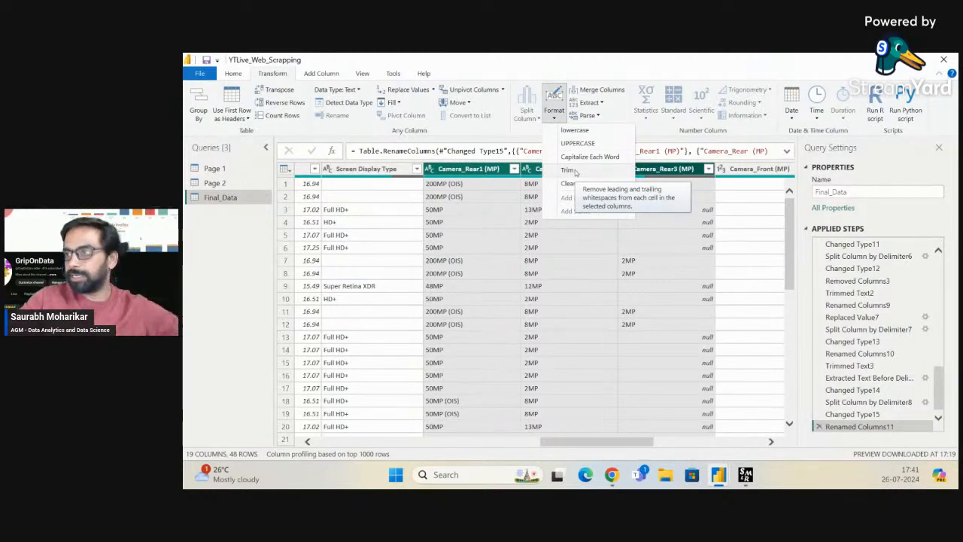
left_click(570, 170)
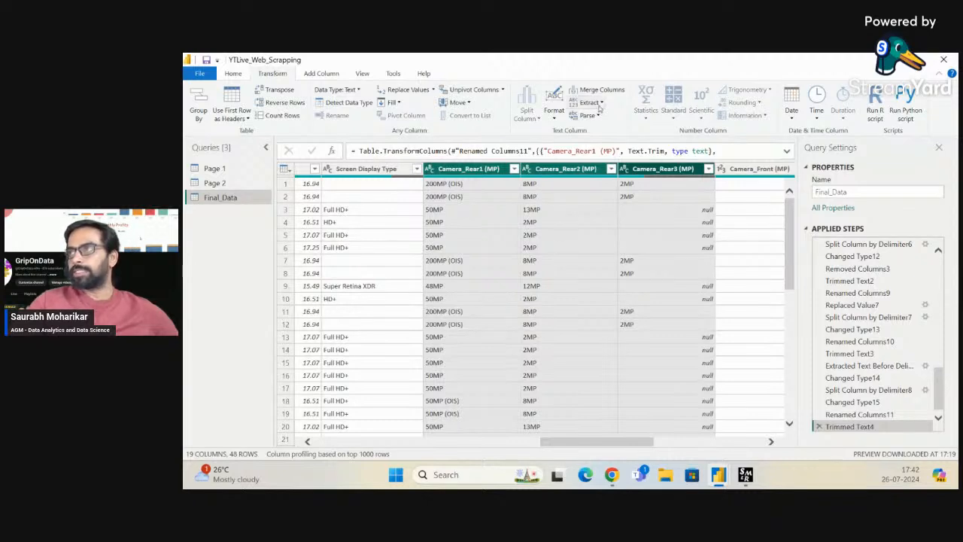
Extract the text before the delimiter "M" in the Camera_Rear1 (MP), Camera_Rear2 (MP) and Camera_Rear3 (MP) columns
left_click(594, 104)
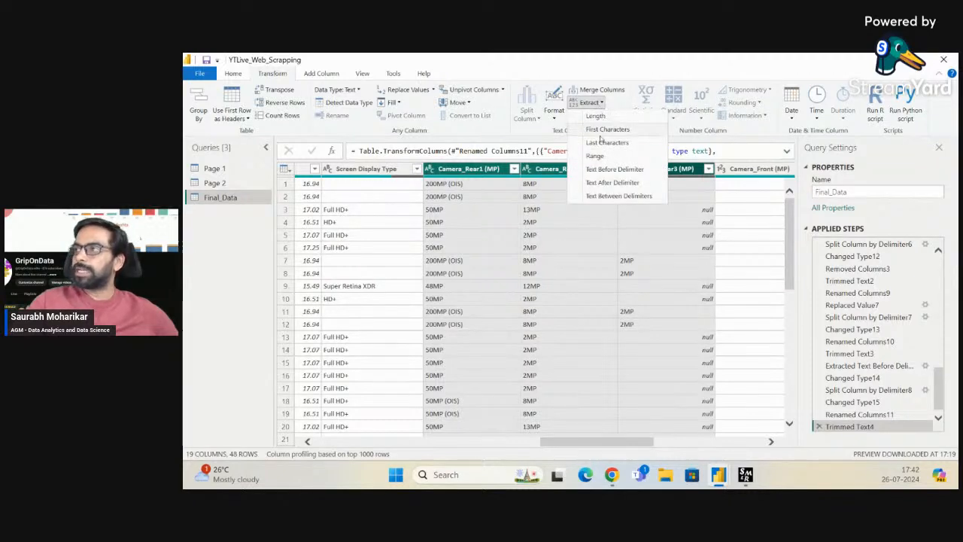
left_click(601, 170)
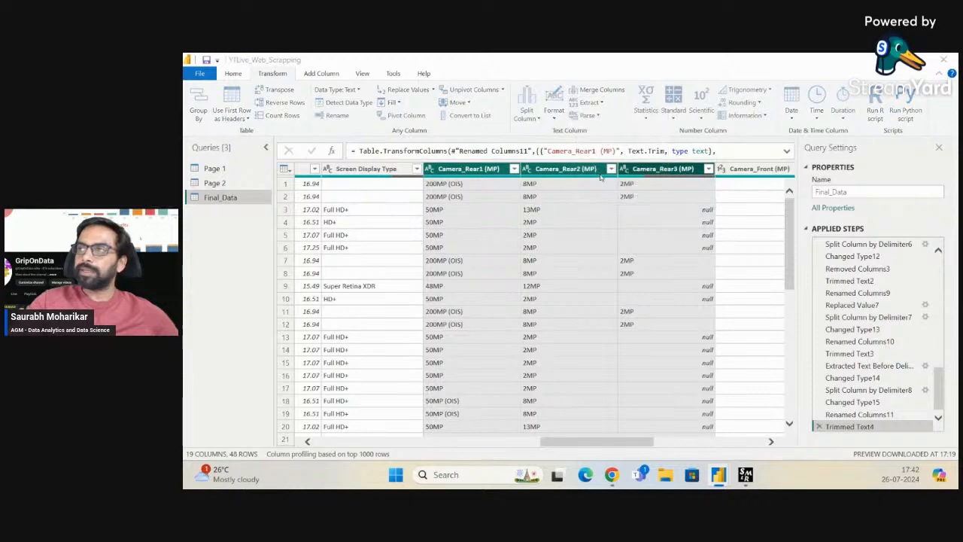
left_click_drag(558, 202, 774, 259)
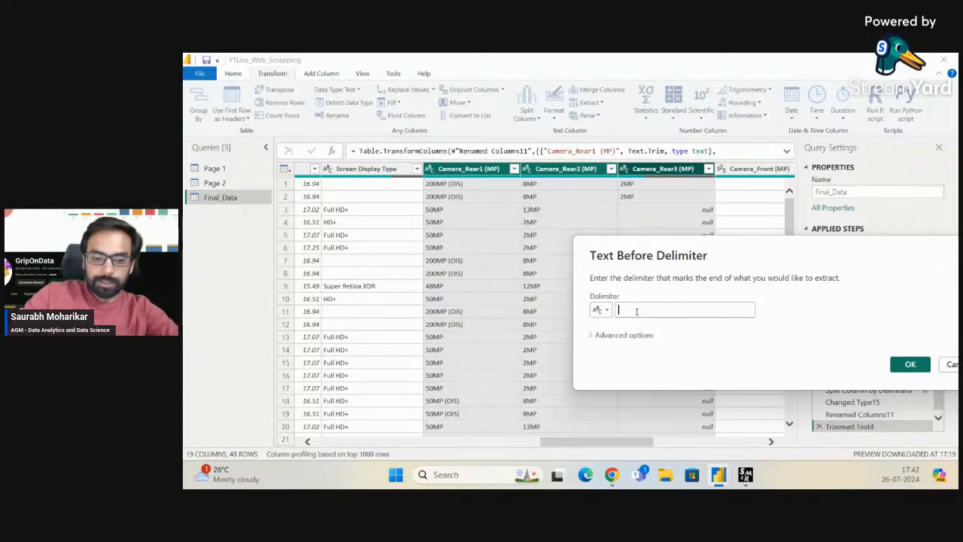
type("M")
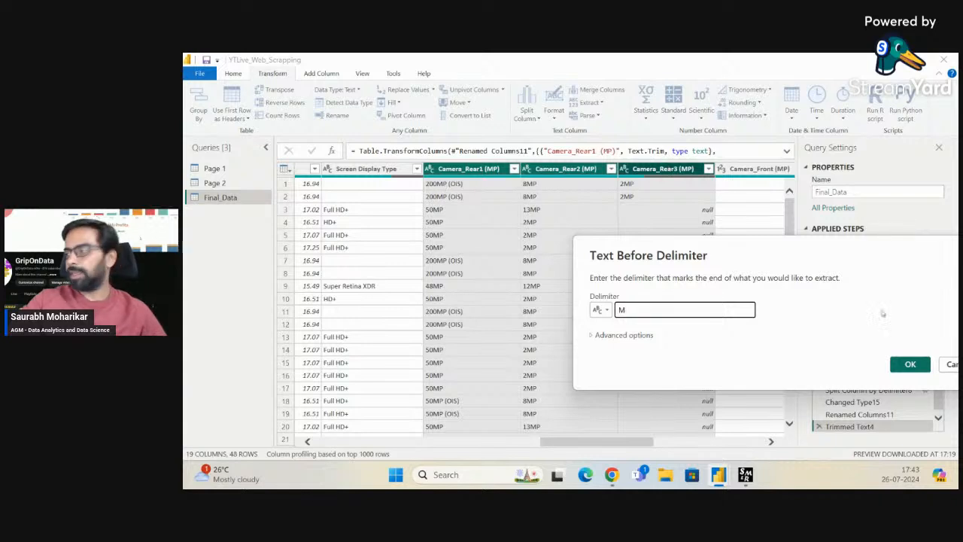
left_click(910, 363)
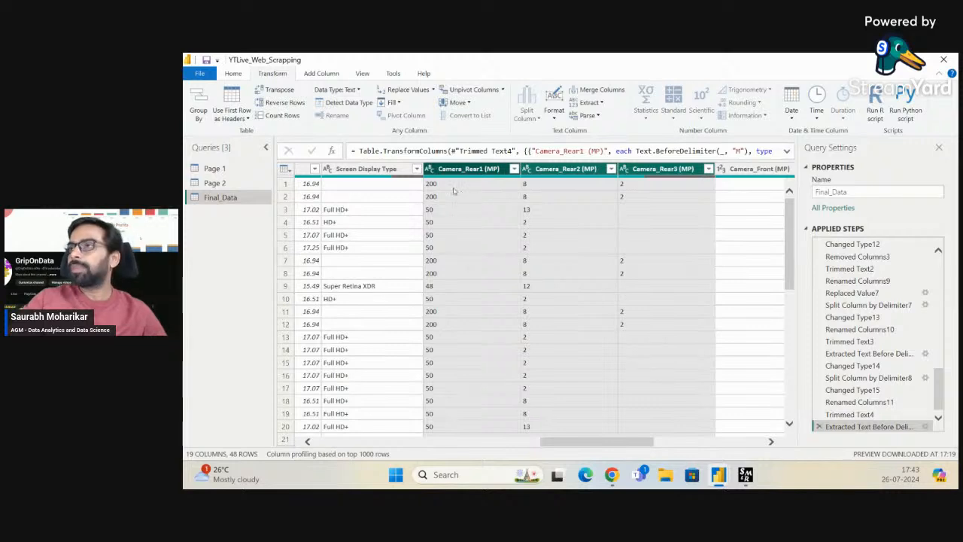
Change the data type of the Camera_Rear1 (MP), Camera_Rear2 (MP) and Camera_Rear3 (MP) columns to Whole Number
left_click(430, 173)
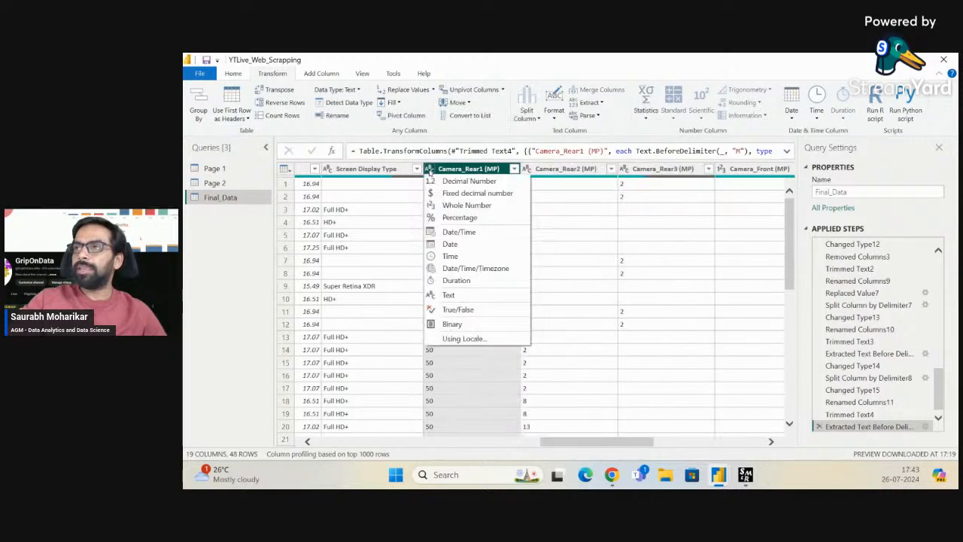
left_click(477, 205)
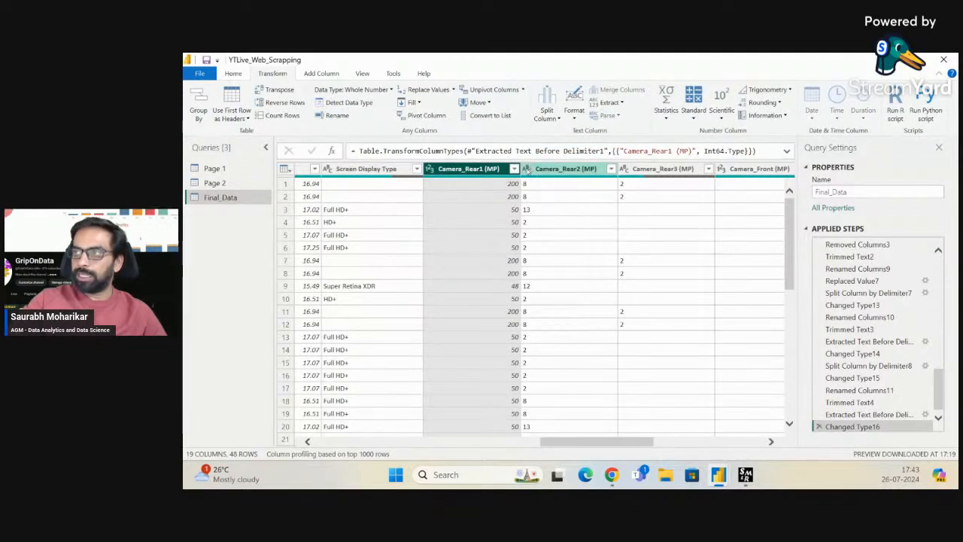
left_click(527, 171)
left_click(574, 206)
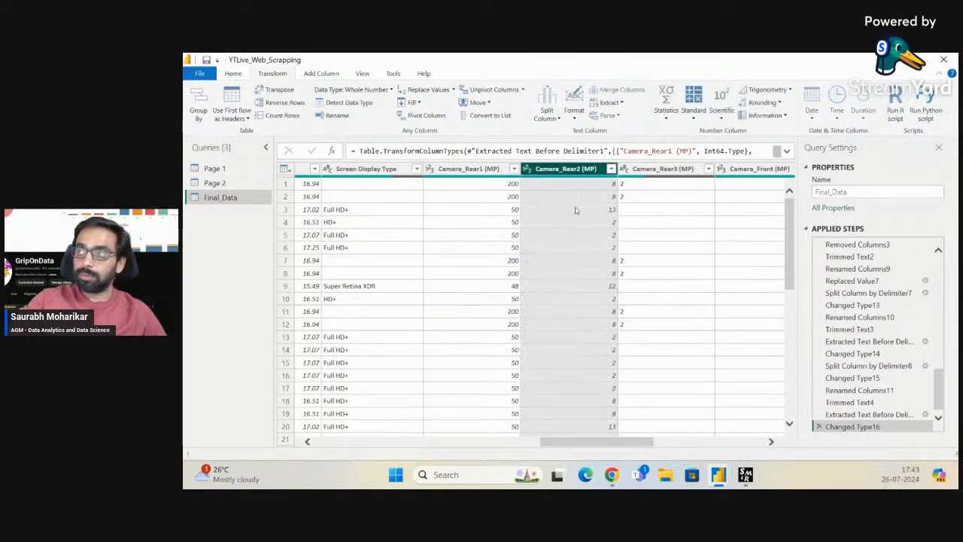
left_click(626, 170)
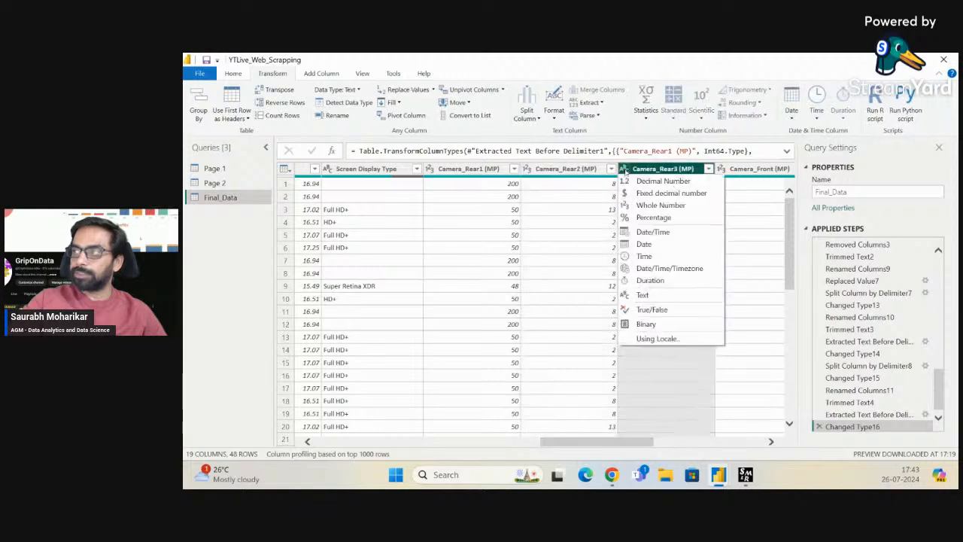
left_click(683, 207)
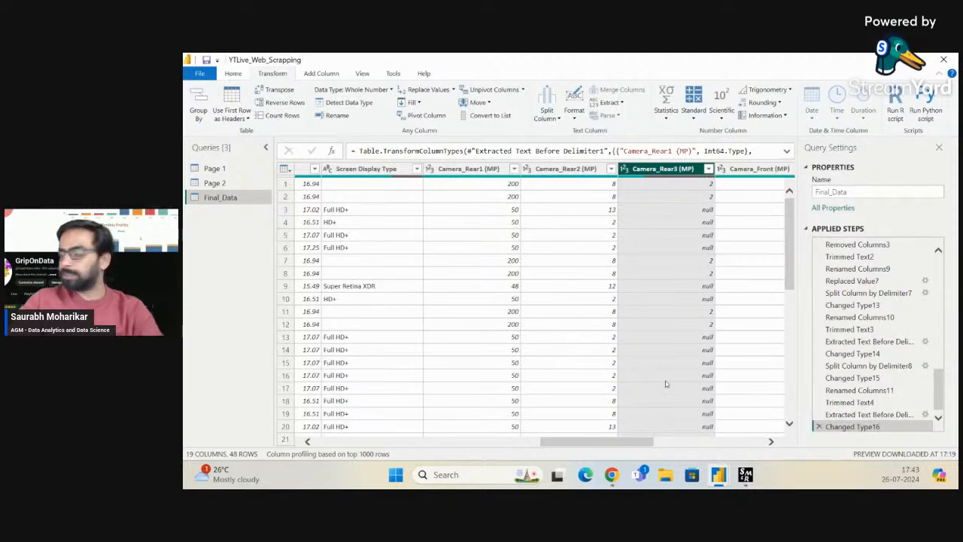
Check the Battery column for non-battery entries and copy the value "A16 Bionic Chip, 6 Core Processor Processor" from row 9
scroll(665, 384, "right", 3)
scroll(665, 383, "right", 3)
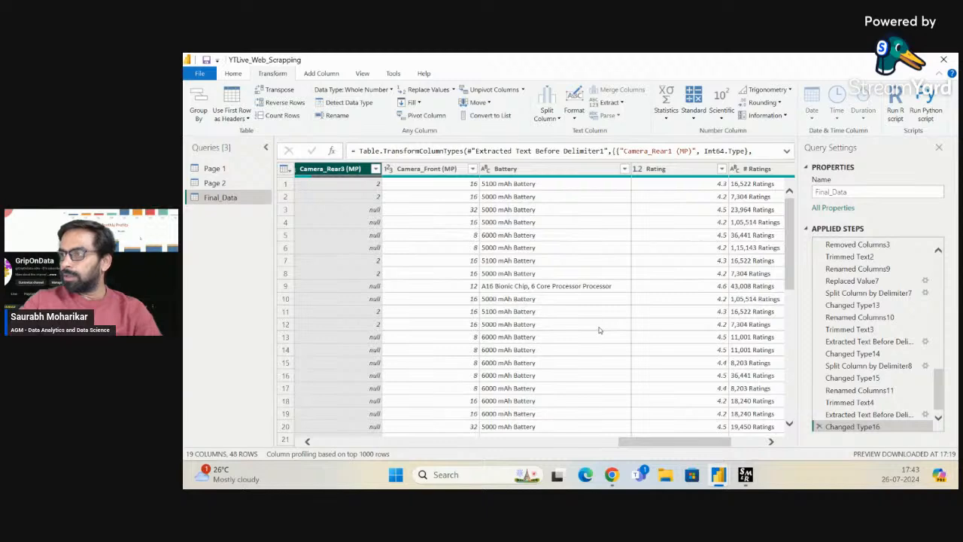
left_click(606, 287)
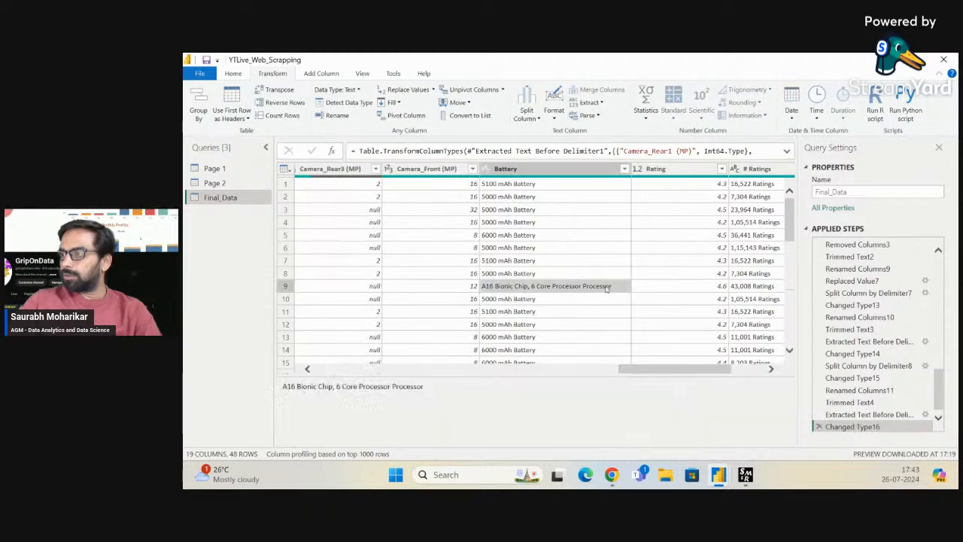
left_click(572, 168)
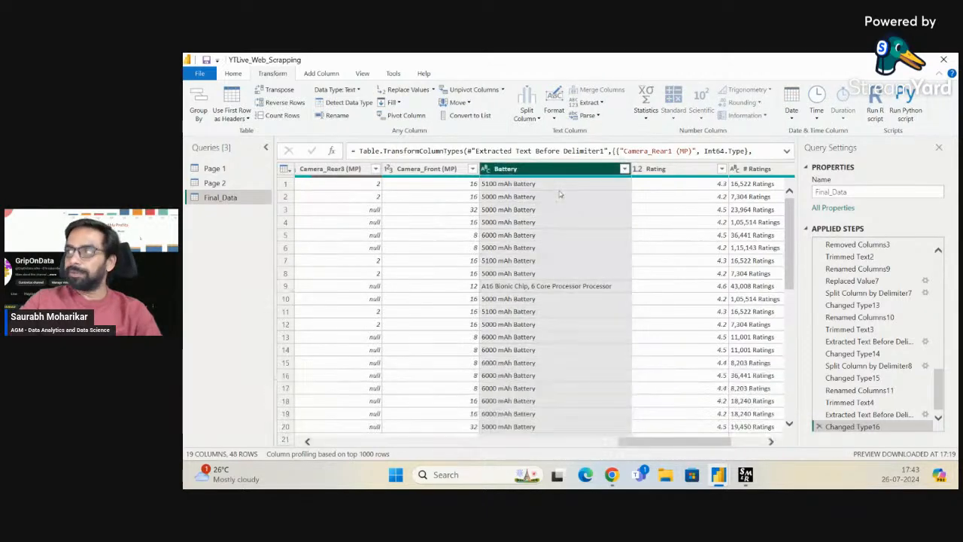
scroll(571, 274, "down", 3)
scroll(571, 274, "down", 5)
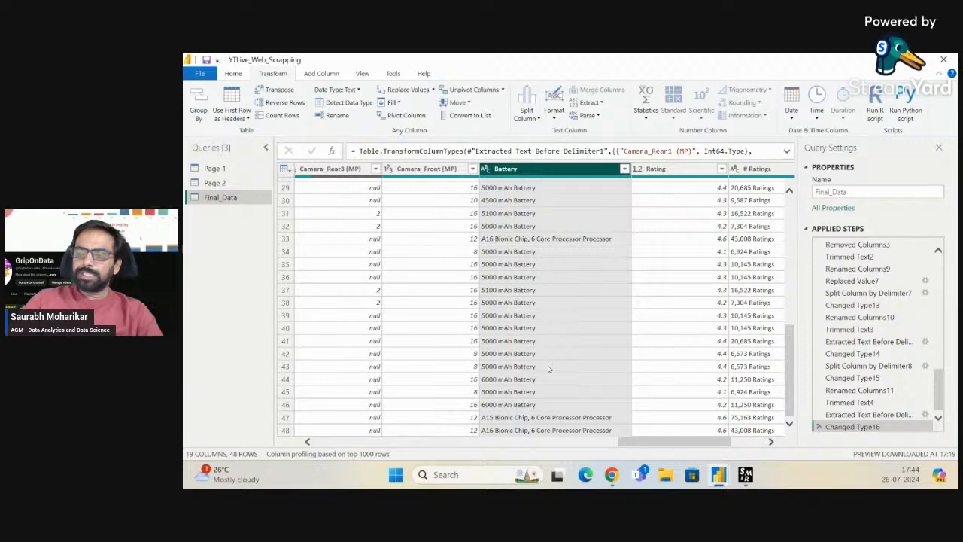
scroll(548, 369, "up", 10)
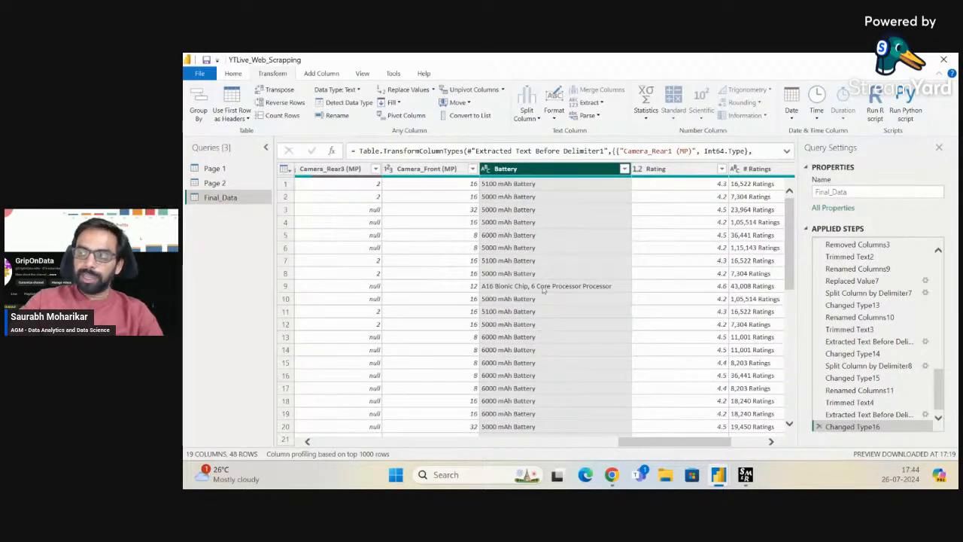
left_click(543, 288)
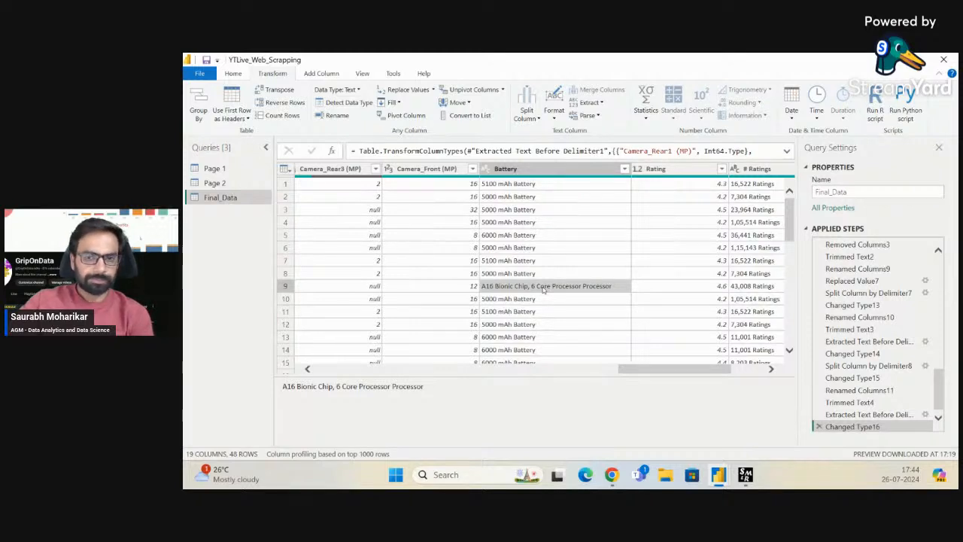
right_click(543, 288)
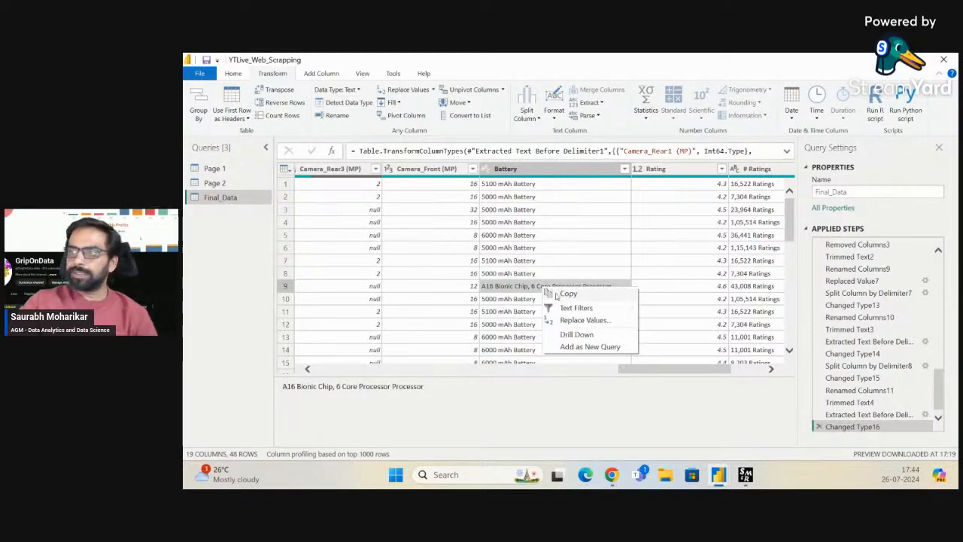
left_click(555, 293)
Replace "A16 Bionic Chip, 6 Core Processor Processor" in the Battery column with an empty value
left_click(576, 171)
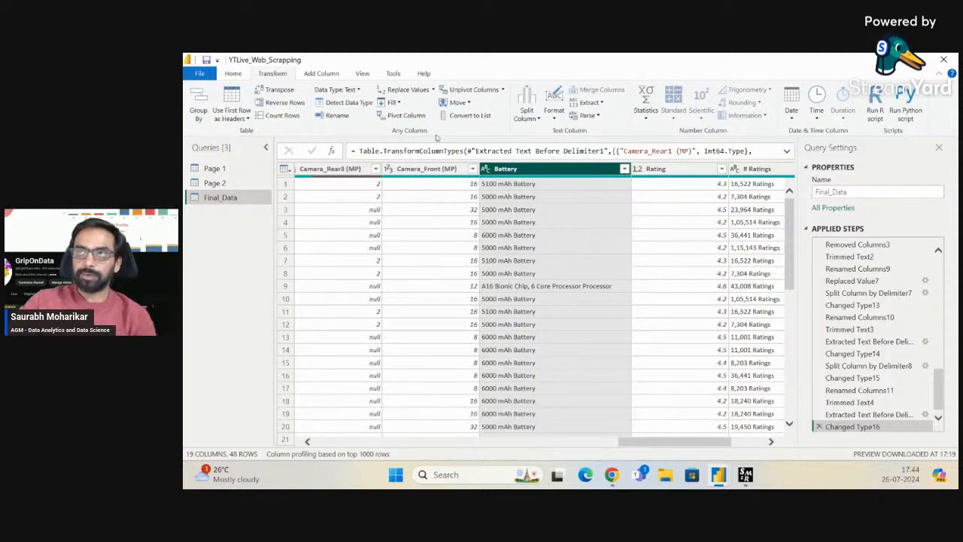
left_click(233, 73)
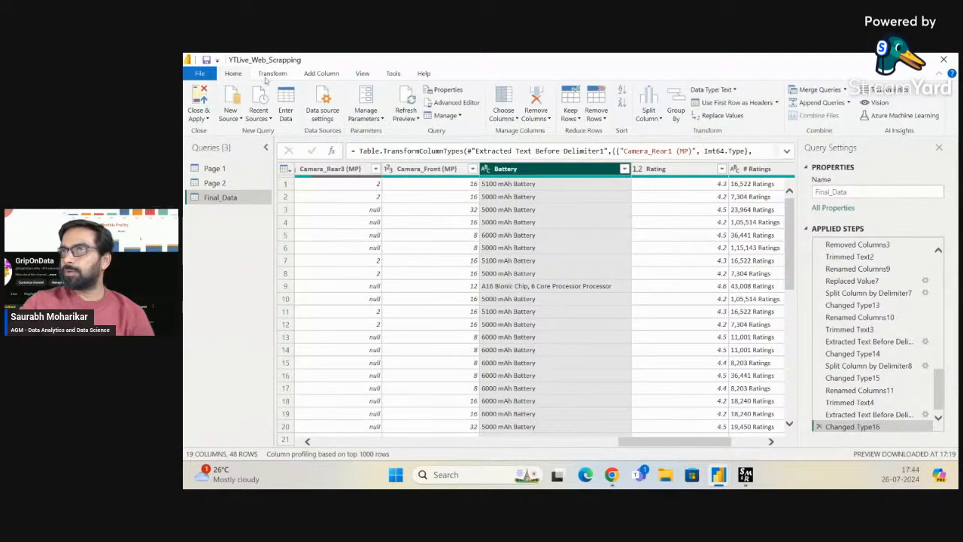
left_click(267, 77)
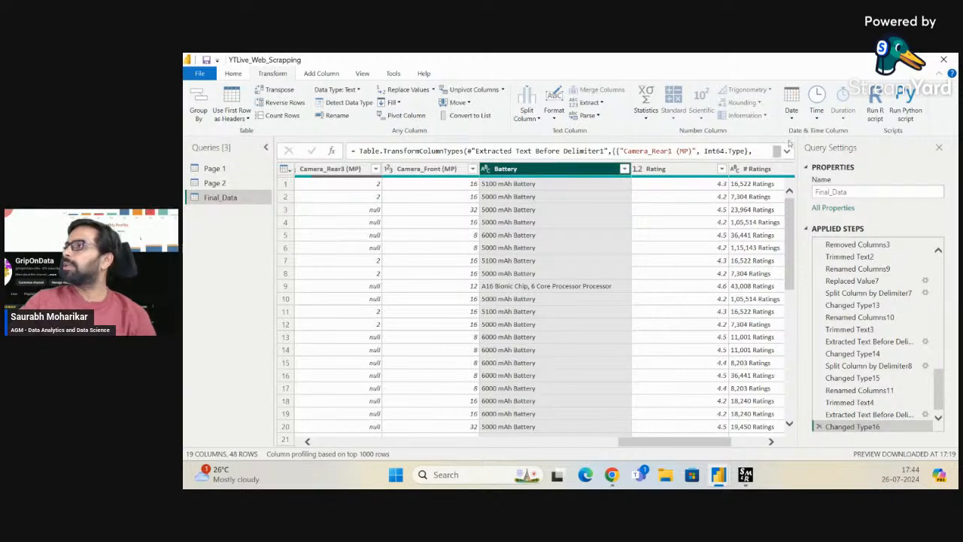
left_click(233, 74)
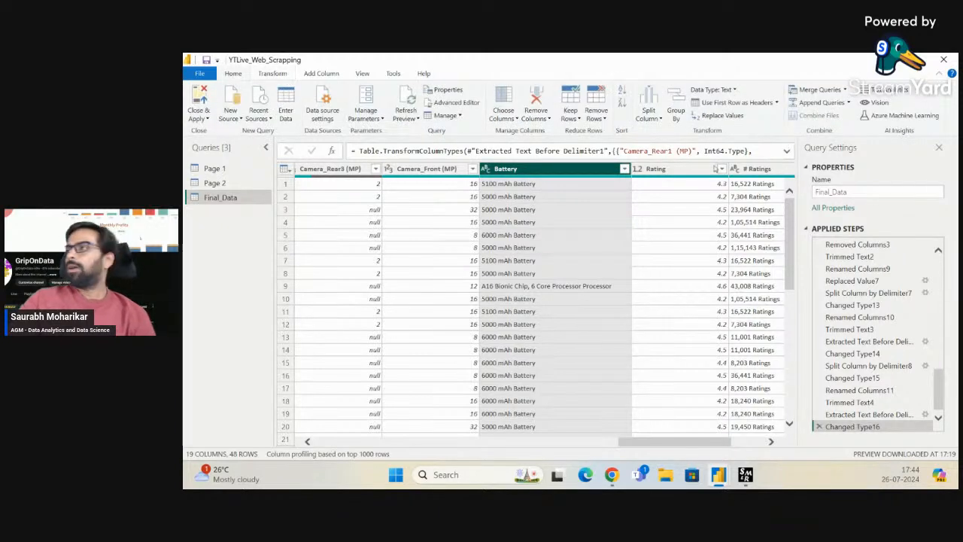
left_click(741, 116)
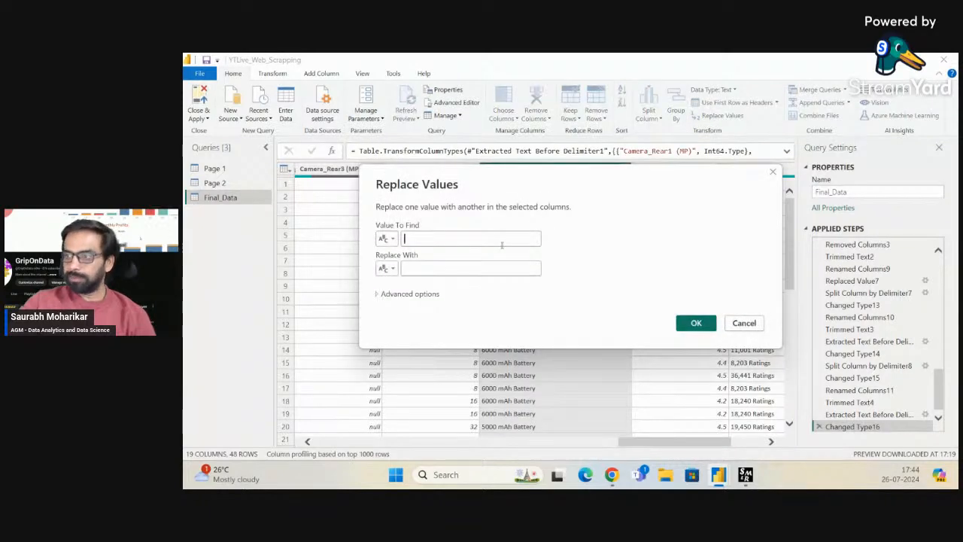
left_click(501, 242)
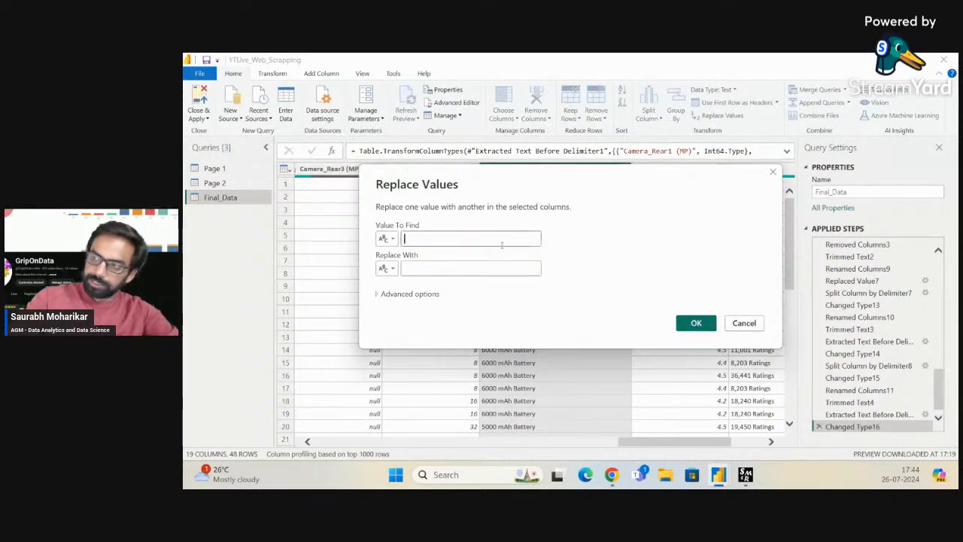
type("A16 Bionic Chip, 6 Core Processor Processor")
left_click(468, 265)
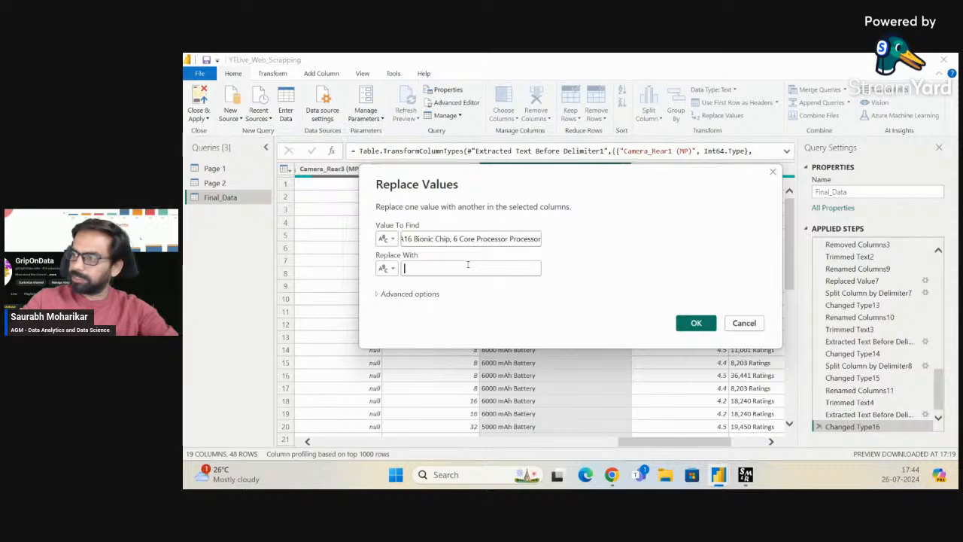
left_click(696, 323)
Copy the value "A15 Bionic Chip, 6 Core Processor Processor" from row 47 of the Battery column
scroll(576, 310, "down", 9)
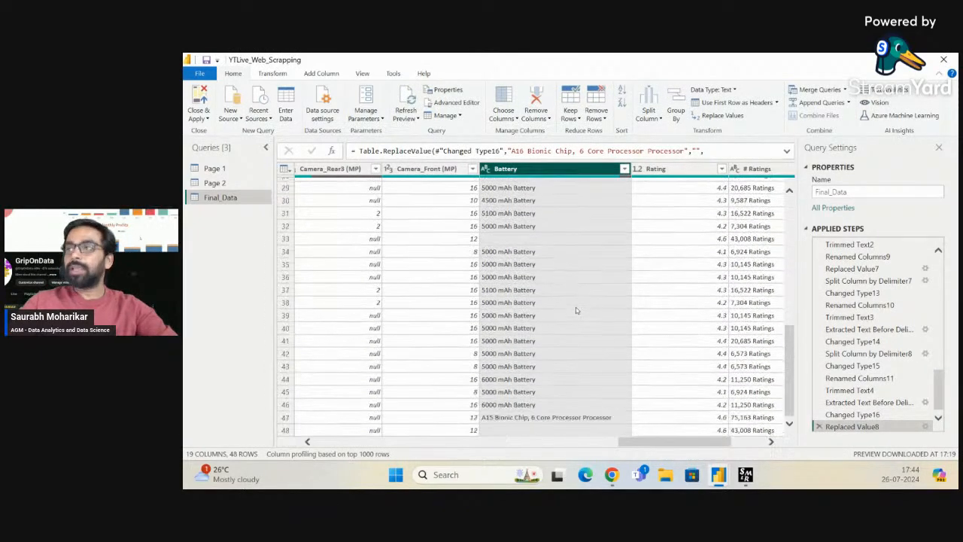
left_click(551, 418)
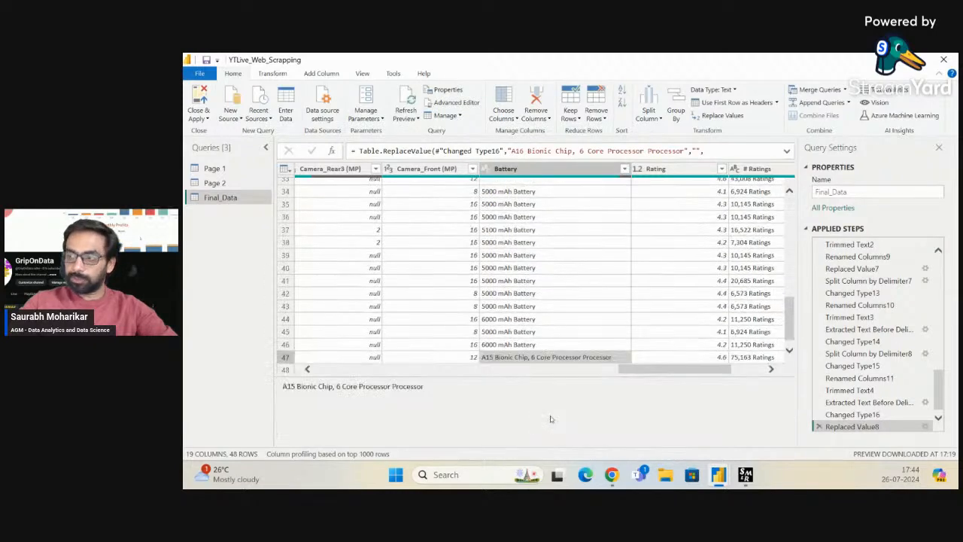
scroll(570, 261, "down", 1)
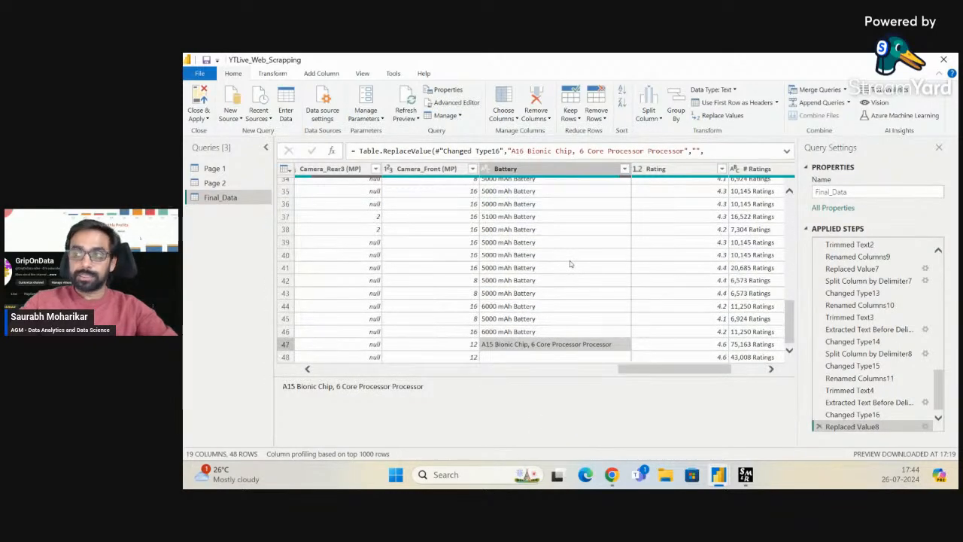
scroll(572, 278, "up", 2)
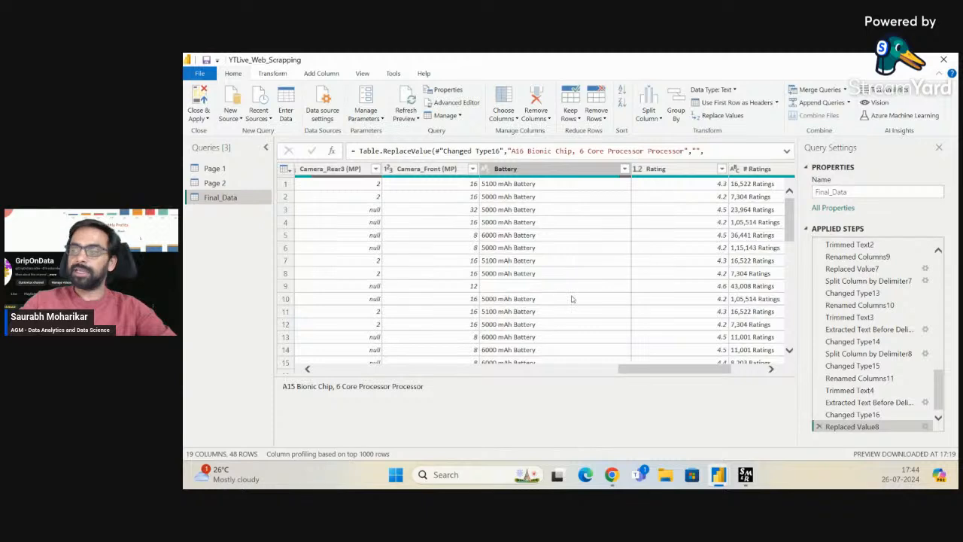
scroll(572, 299, "up", 2)
scroll(572, 298, "down", 3)
right_click(557, 344)
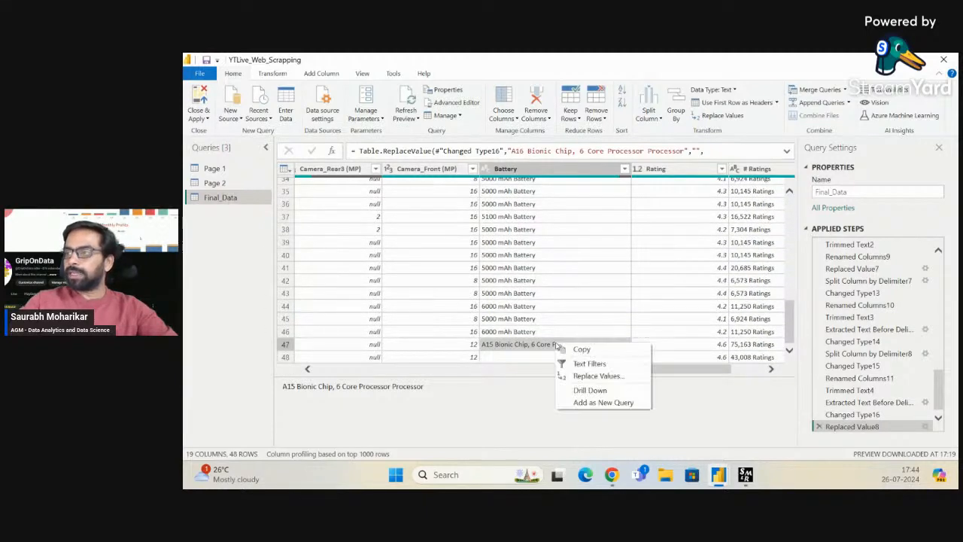
left_click(580, 350)
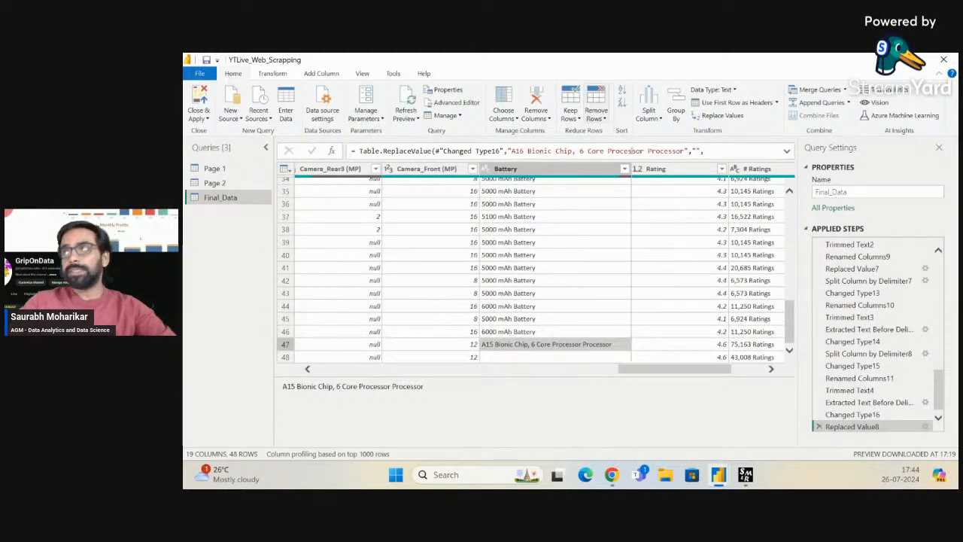
Replace "A15 Bionic Chip, 6 Core Processor Processor" in the Battery column with an empty value
left_click(586, 170)
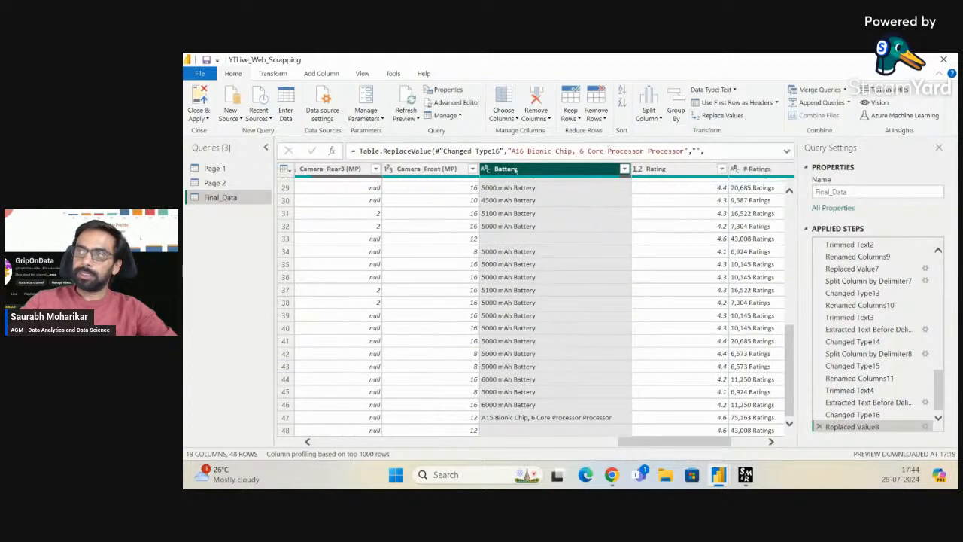
left_click(715, 115)
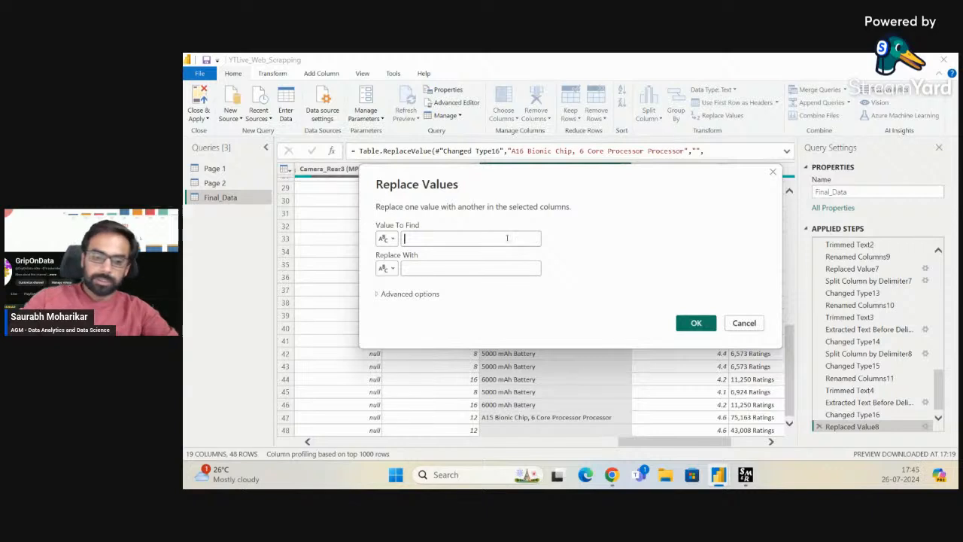
key("ctrl+v")
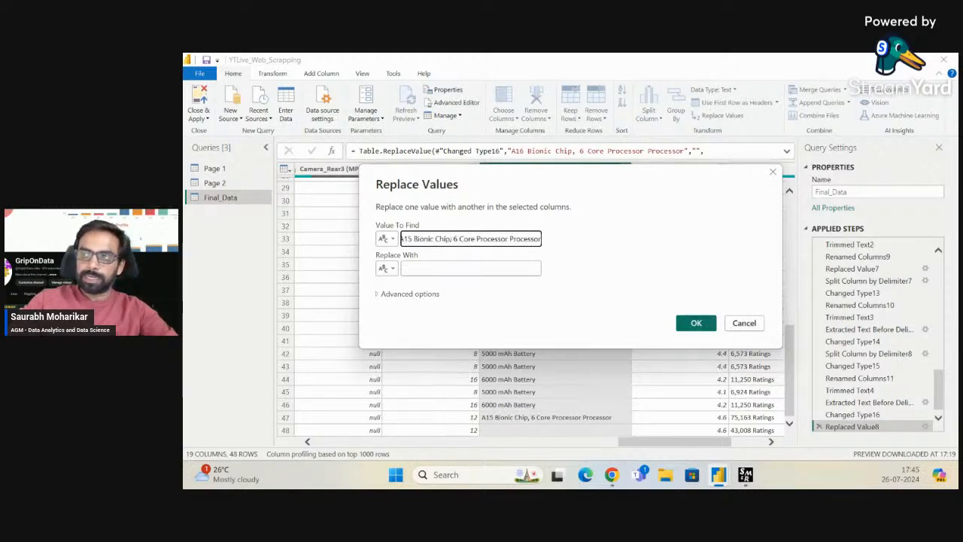
left_click(451, 267)
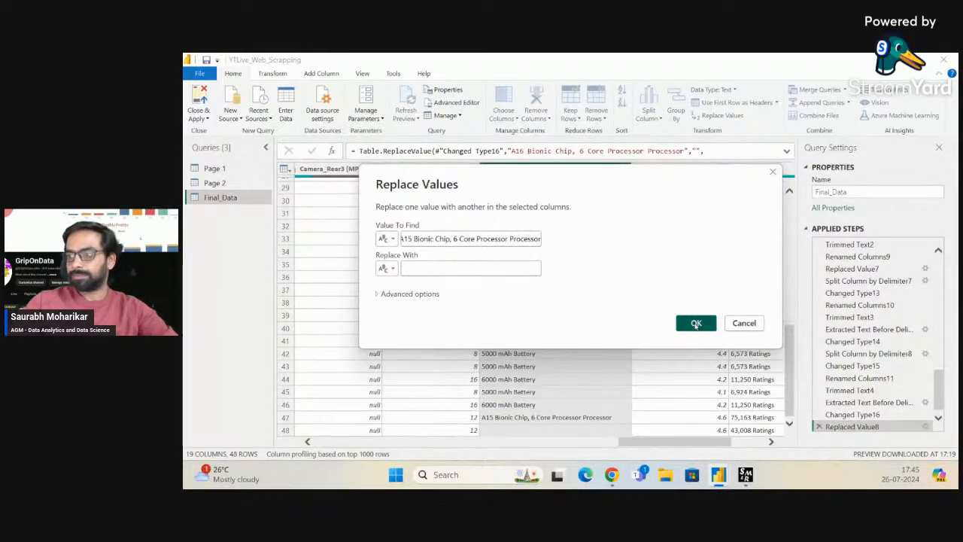
left_click(695, 323)
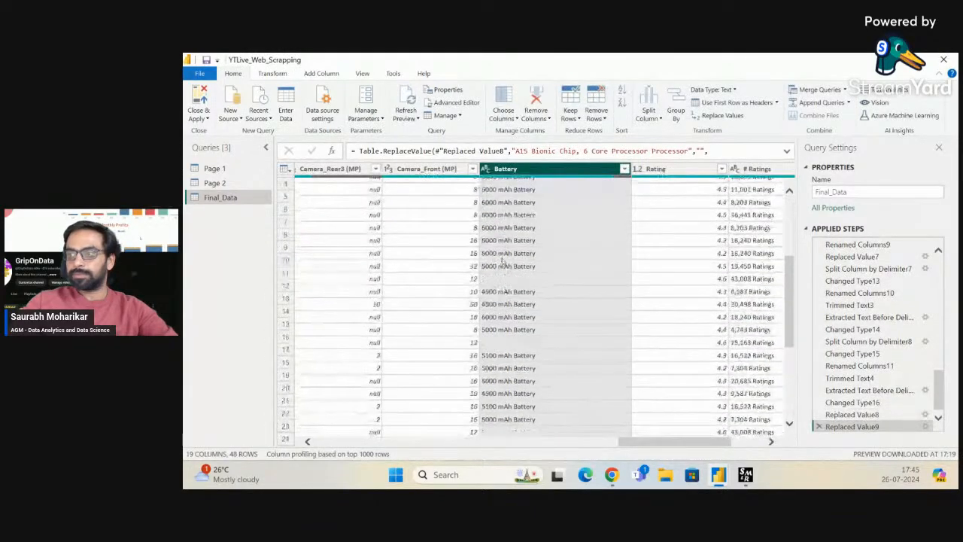
Rename the Battery column to "Battery (mAh)"
scroll(503, 260, "up", 10)
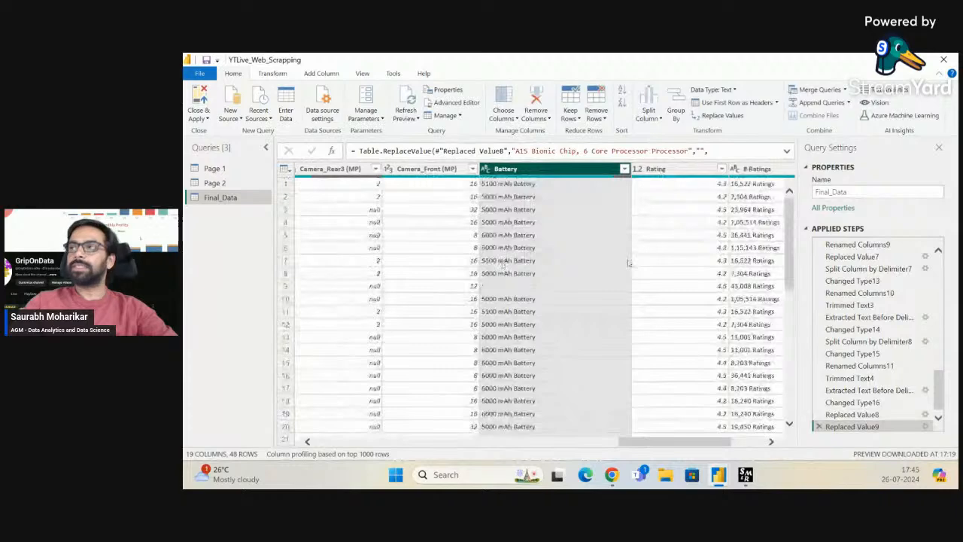
left_click(574, 209)
left_click(560, 170)
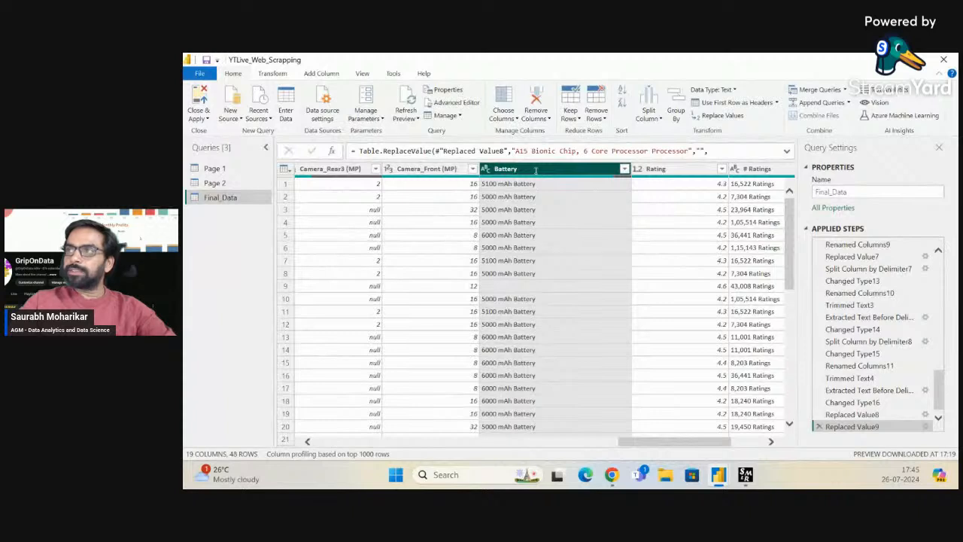
double_click(535, 170)
type("(")
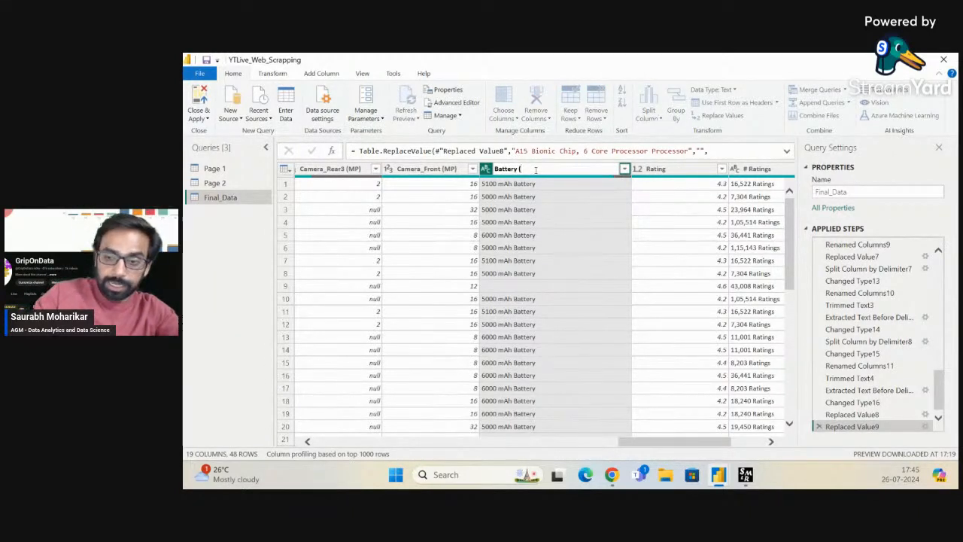
type("mA")
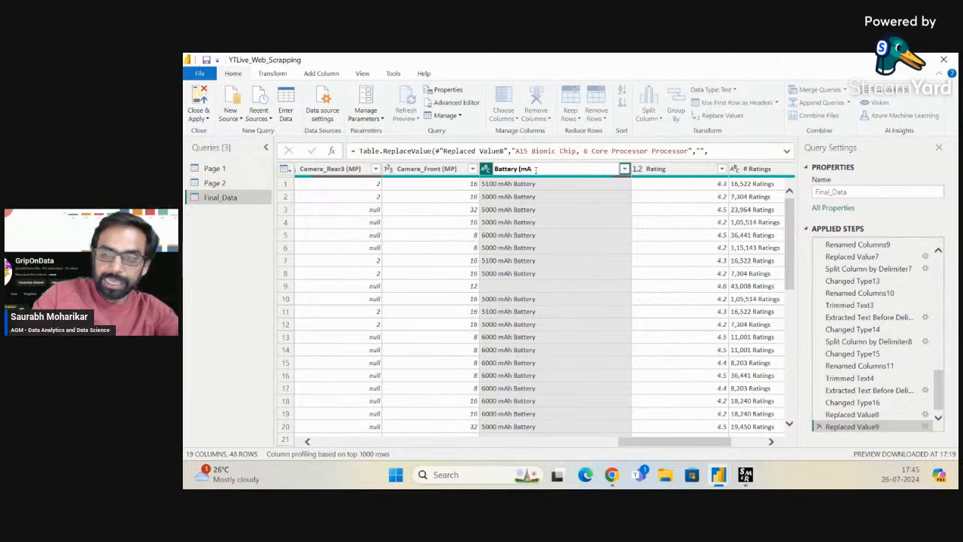
type("h")
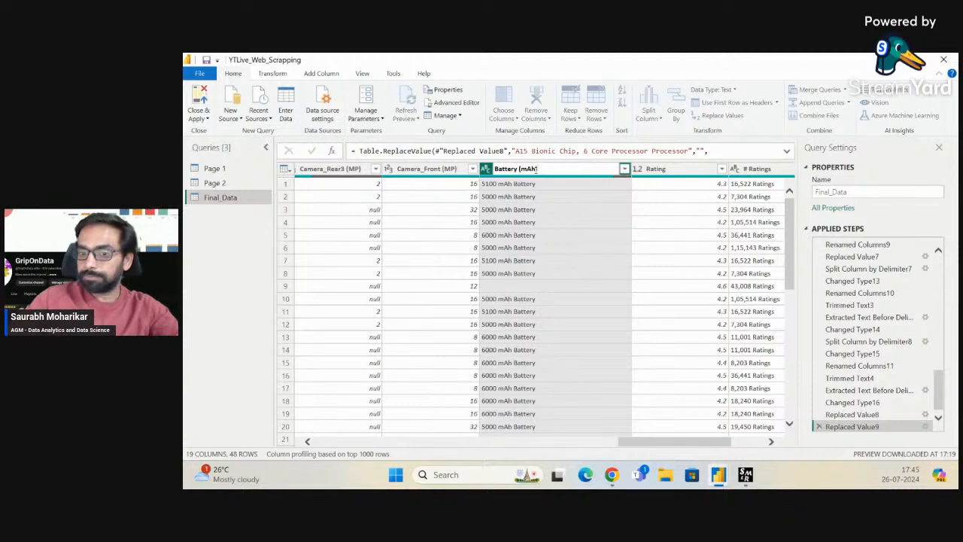
type(")")
key("Return")
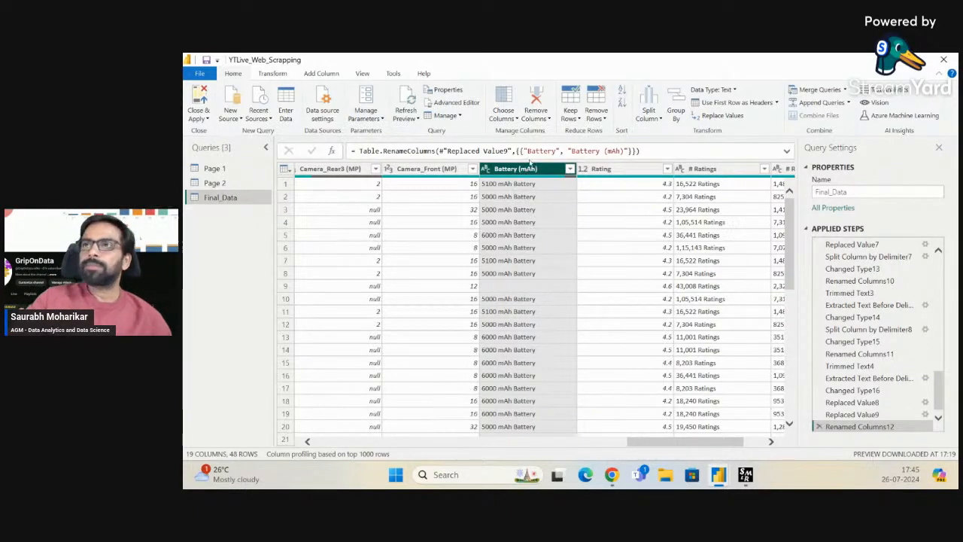
Trim leading and trailing whitespace from the Battery (mAh) column
left_click(269, 70)
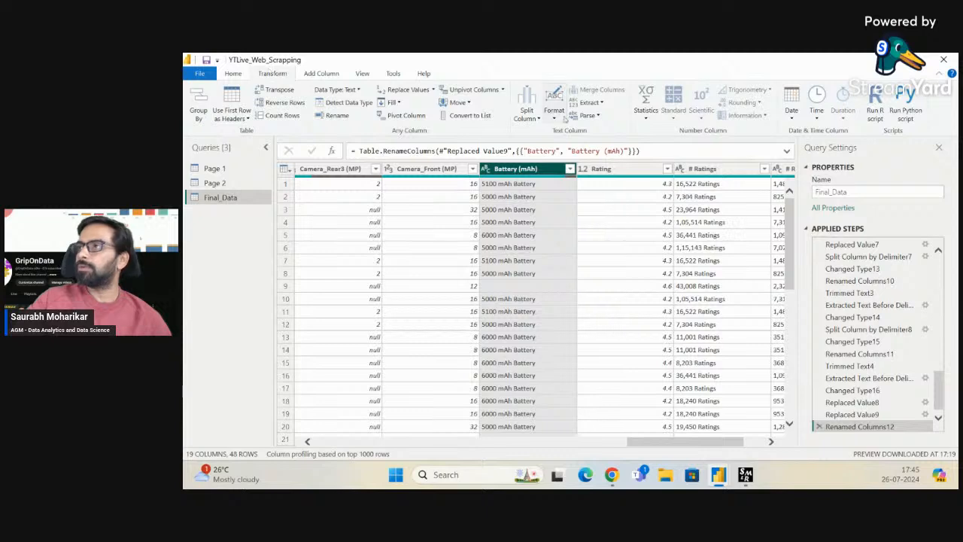
left_click(555, 113)
left_click(567, 171)
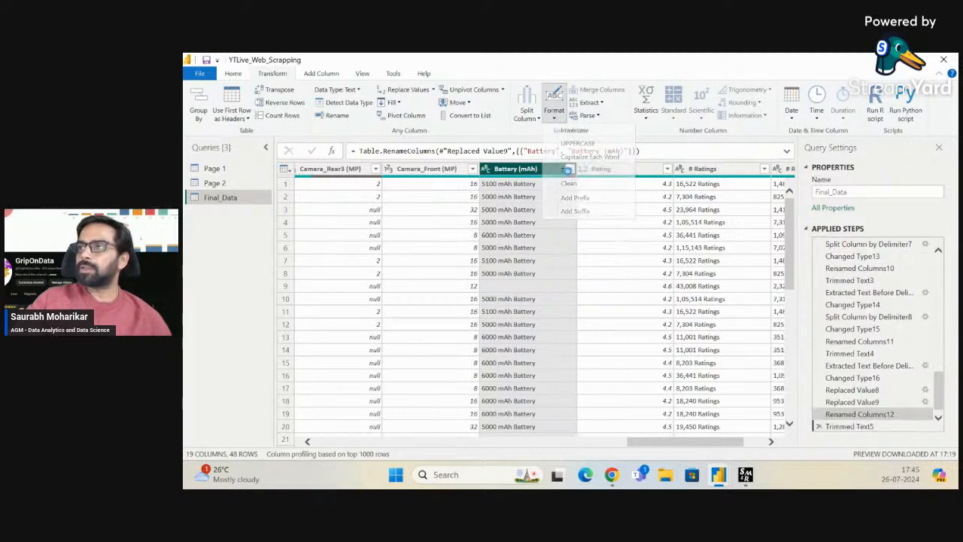
left_click(590, 103)
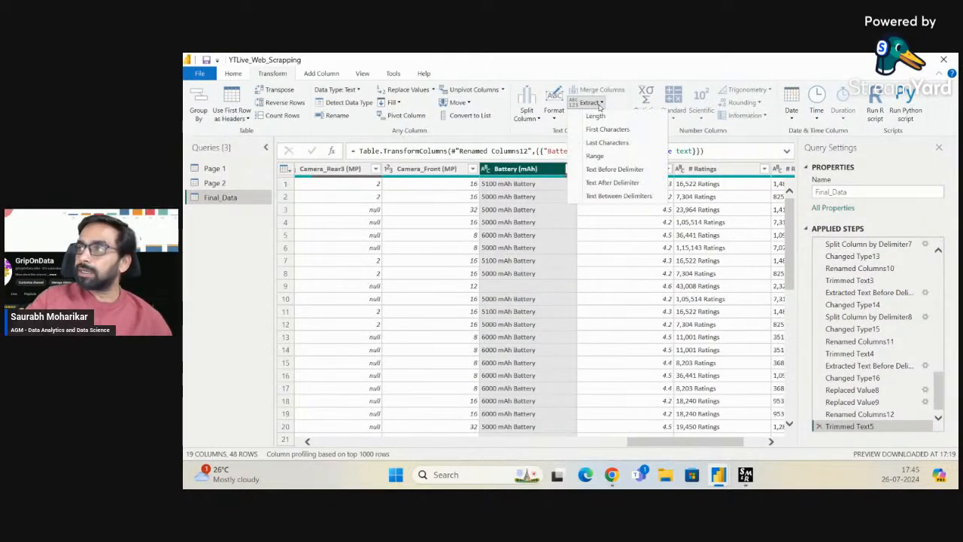
left_click(639, 174)
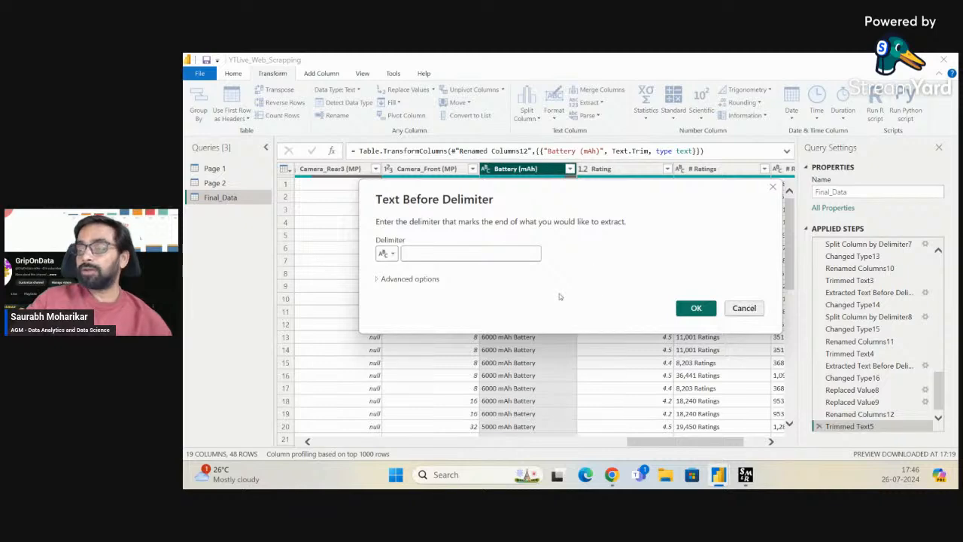
left_click(741, 313)
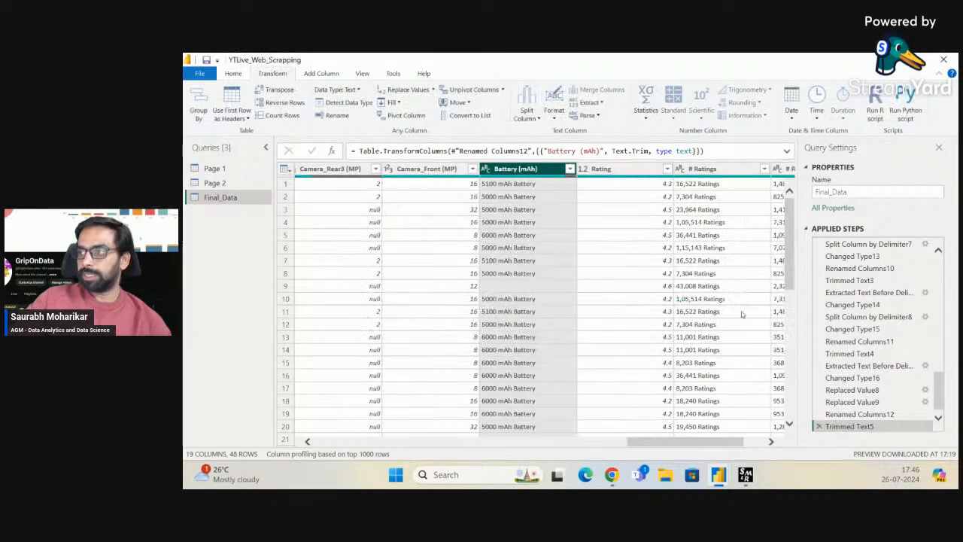
scroll(552, 321, "down", 10)
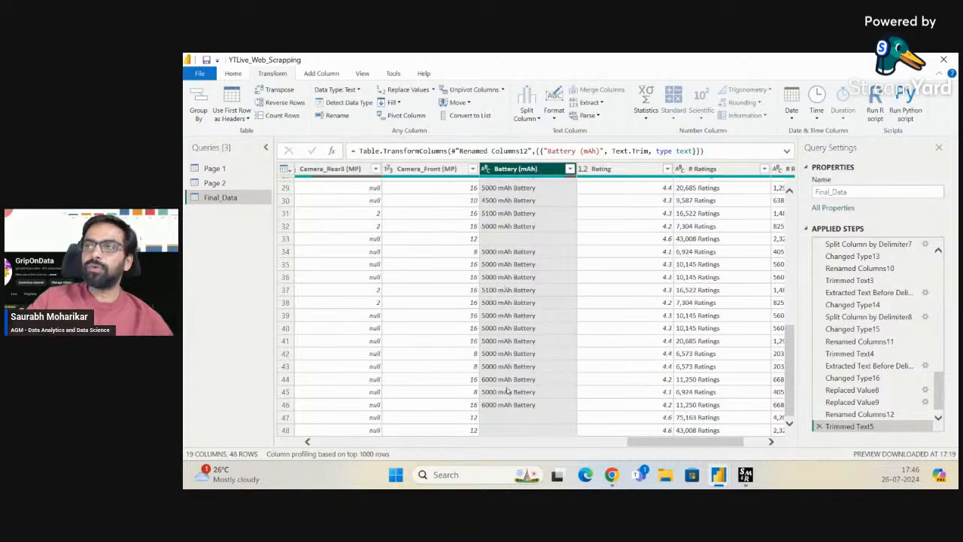
scroll(534, 281, "up", 10)
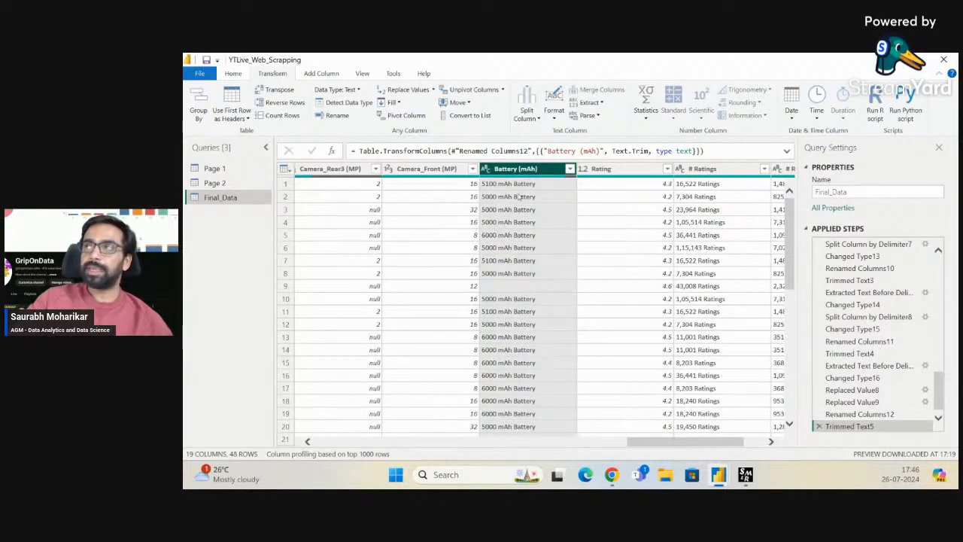
Convert the Battery (mAh) values to their text lengths to check them, and delete that applied step
left_click(590, 102)
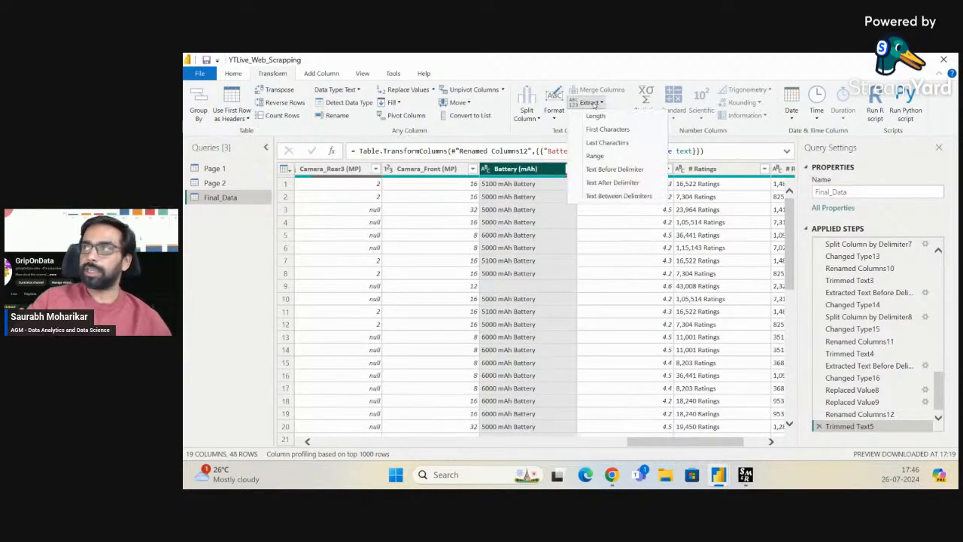
left_click(612, 116)
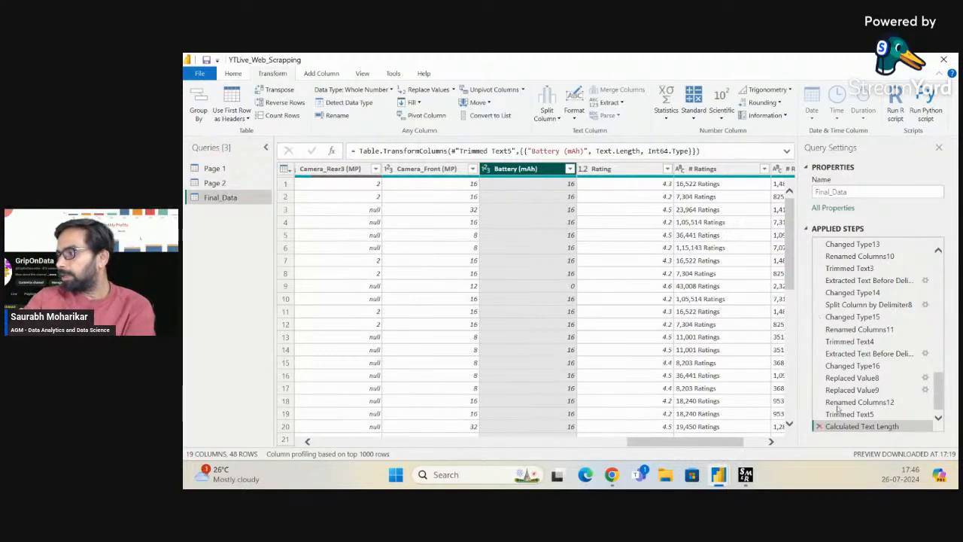
left_click(818, 425)
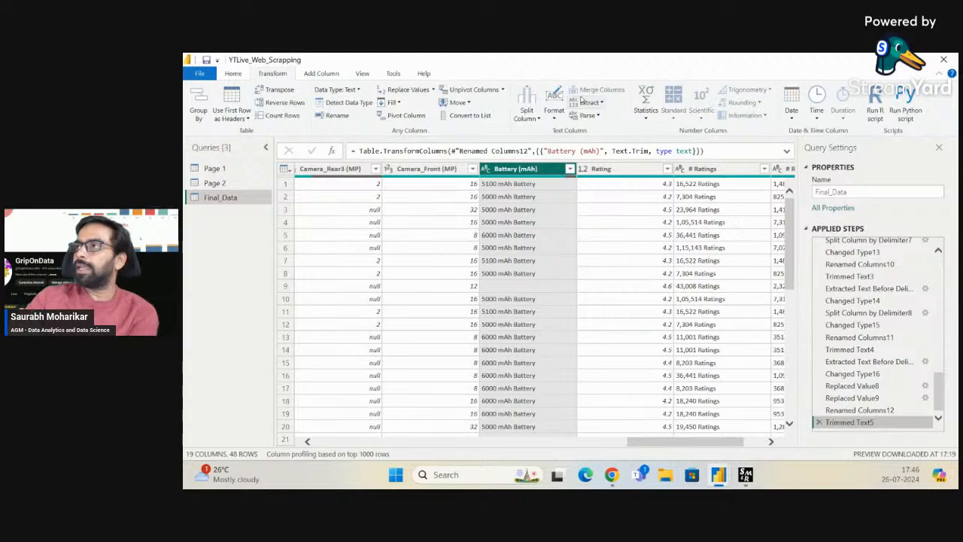
Extract only the first 4 characters of each value in the Battery (mAh) column
left_click(594, 103)
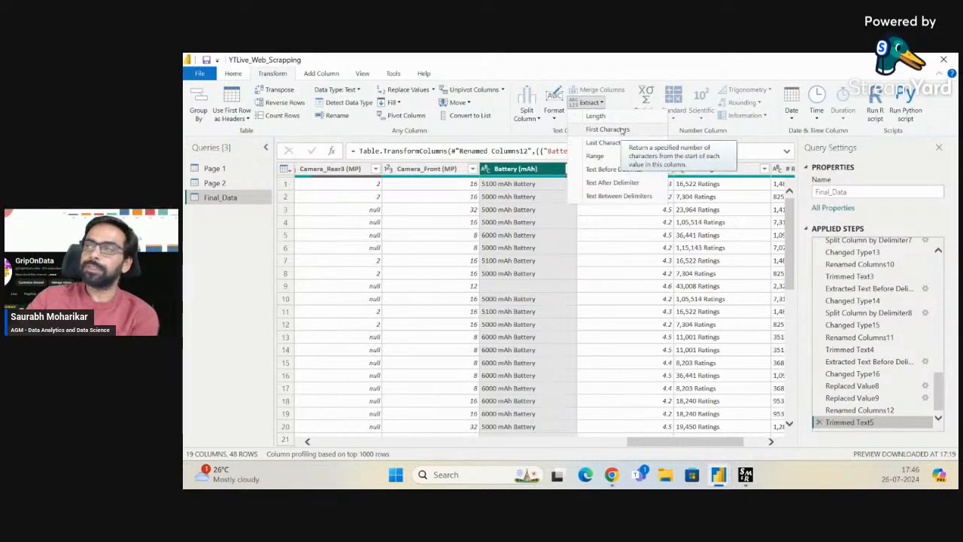
left_click(622, 130)
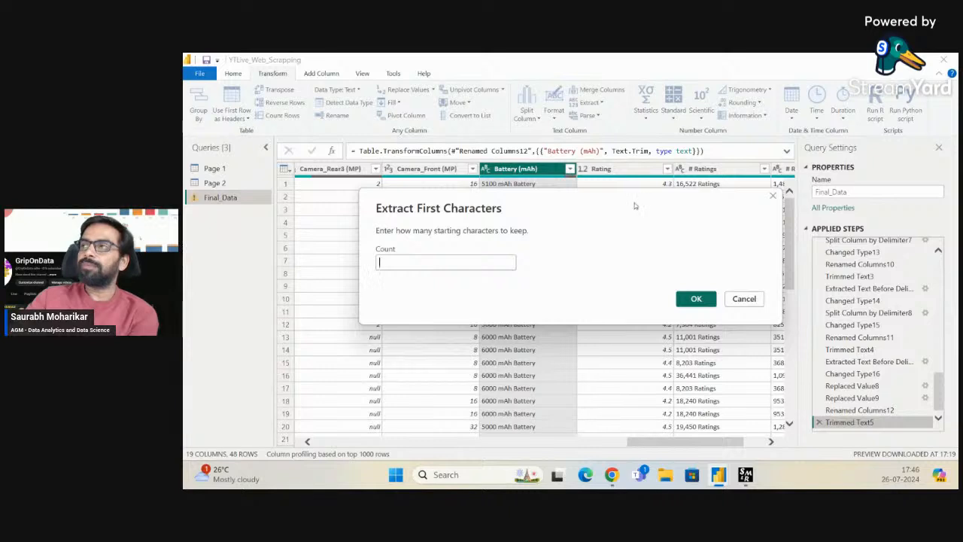
left_click_drag(634, 202, 593, 250)
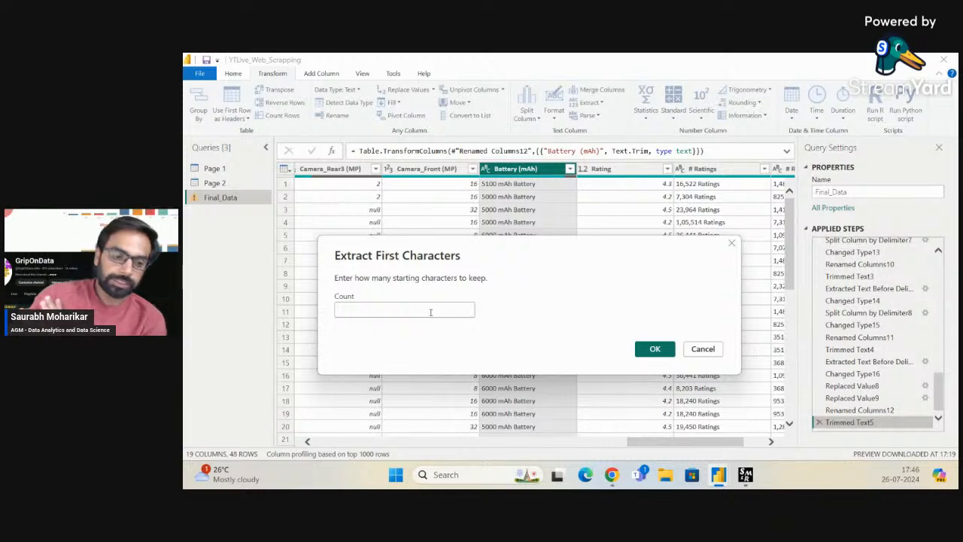
type("4")
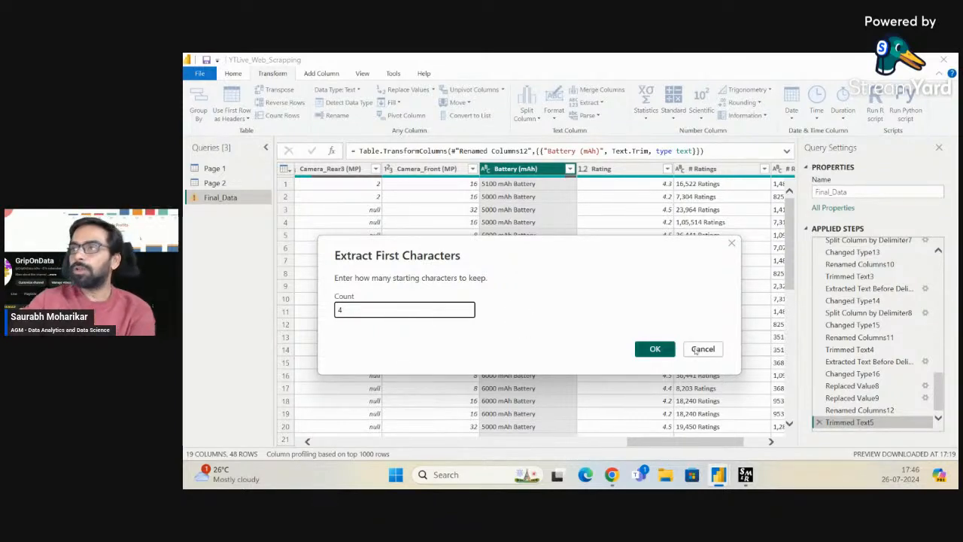
left_click(656, 350)
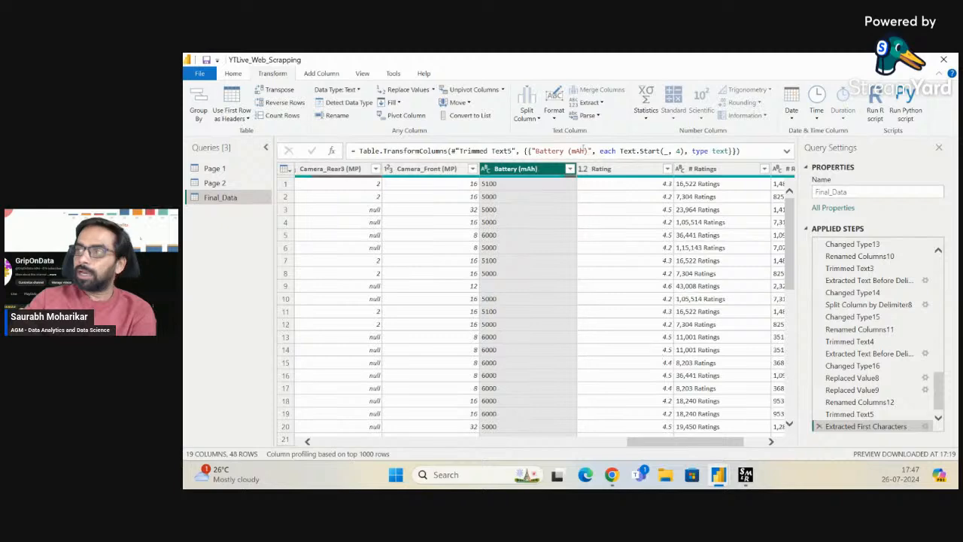
Change the Battery (mAh) column's data type to Whole Number
scroll(540, 266, "down", 4)
scroll(541, 265, "up", 2)
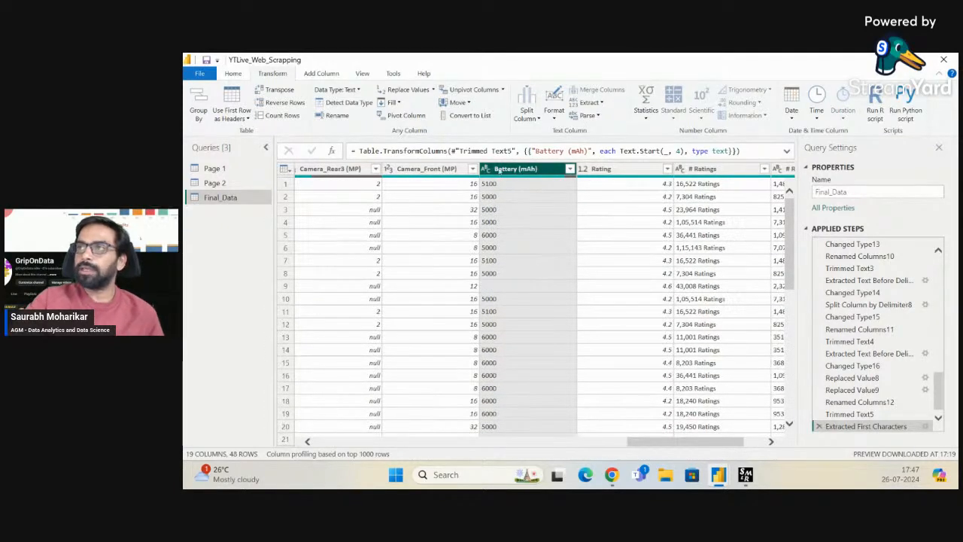
left_click(486, 169)
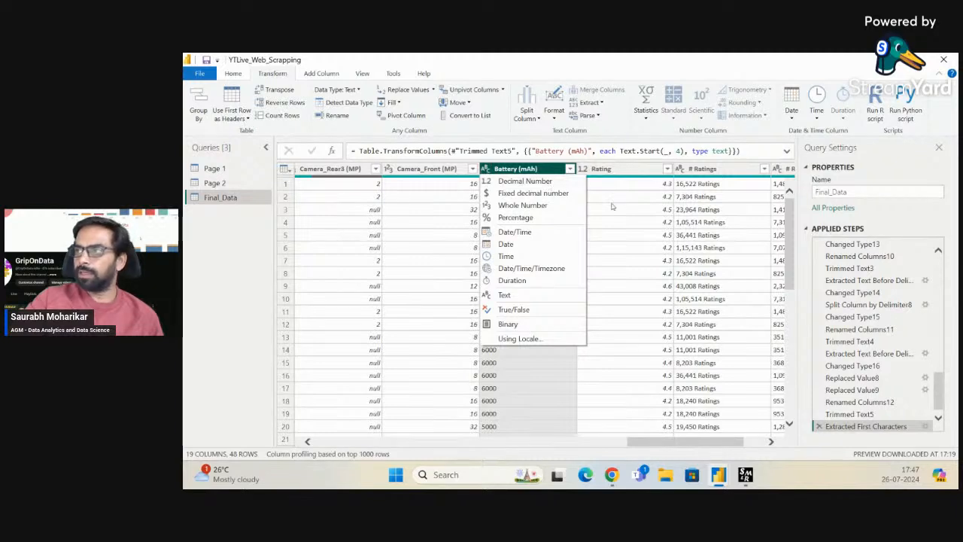
left_click(548, 206)
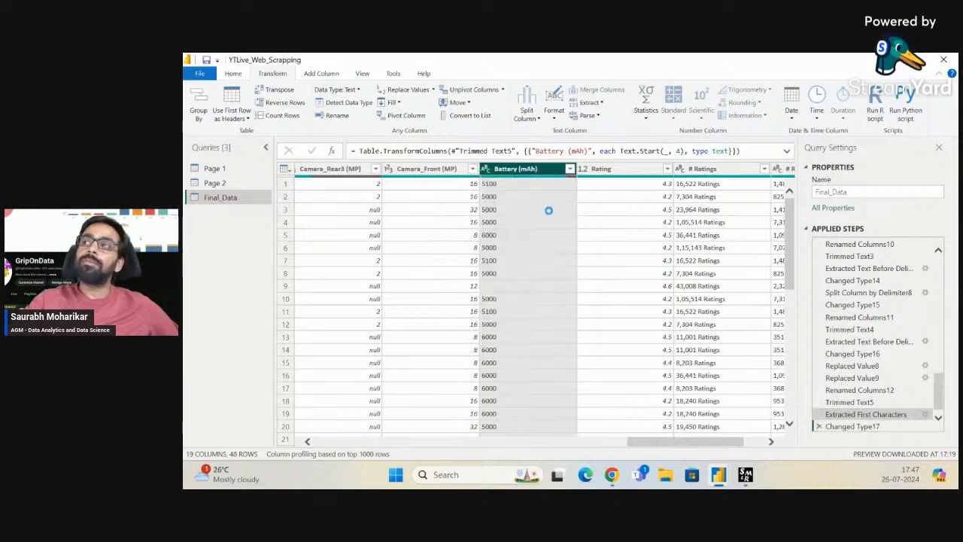
left_click(516, 210)
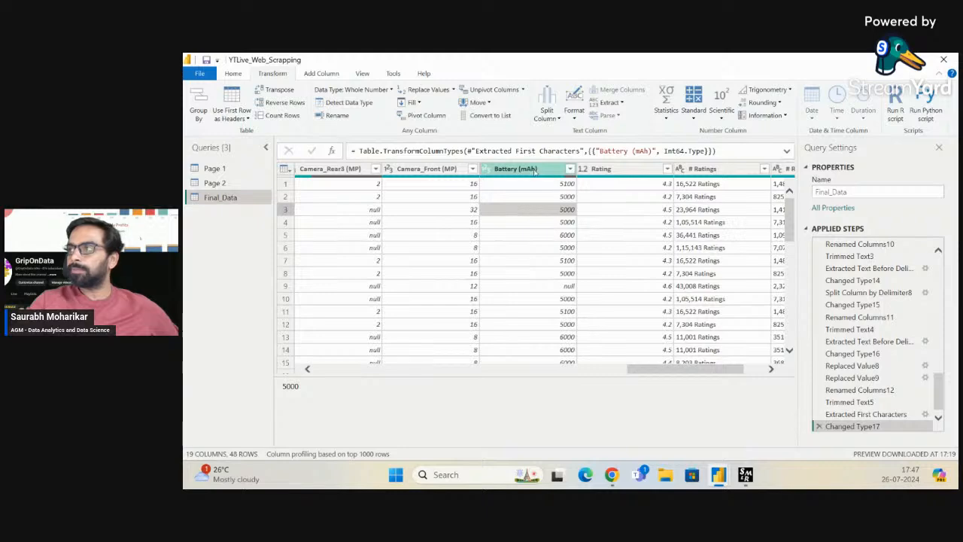
left_click(536, 174)
Review the columns from Brand through Battery (mAh) and check the Rating column's values in all rows
scroll(474, 280, "left", 10)
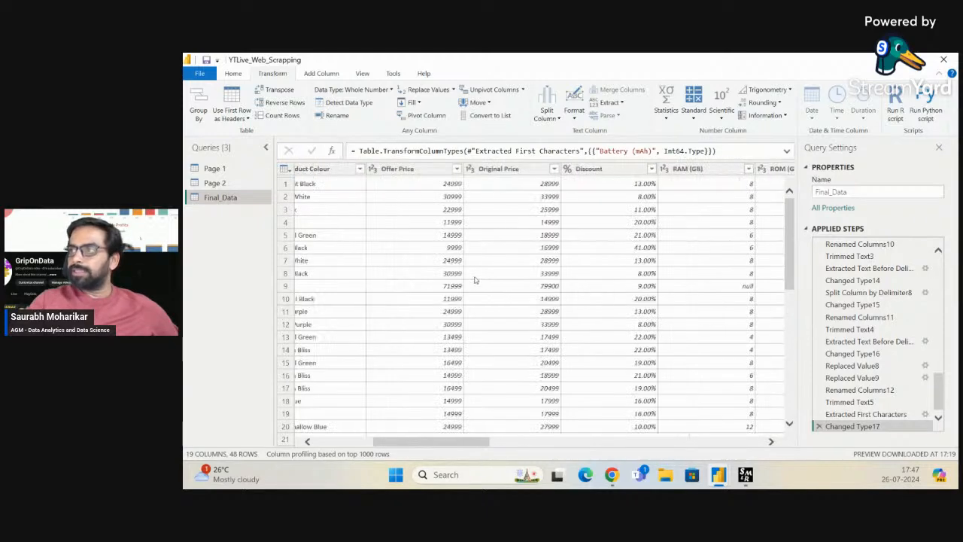
scroll(474, 280, "left", 3)
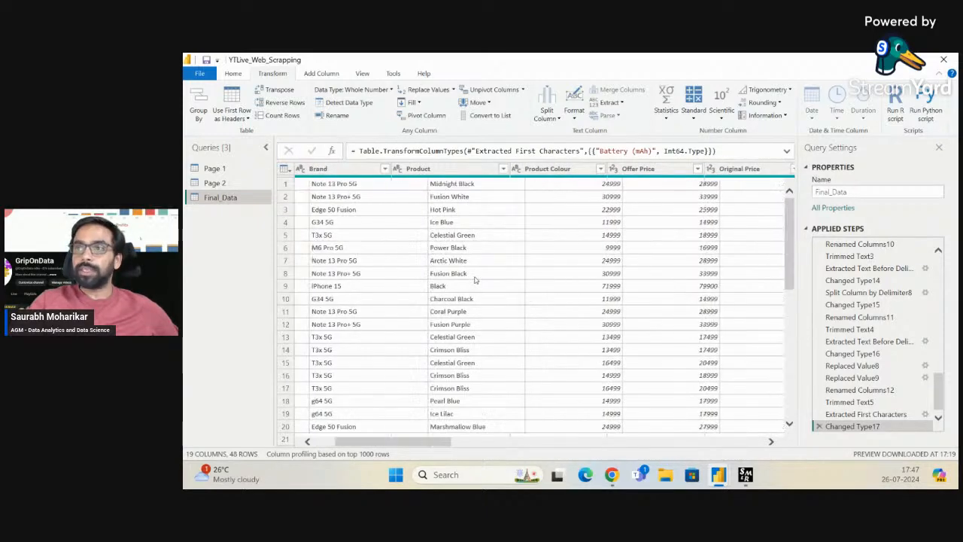
scroll(474, 280, "right", 12)
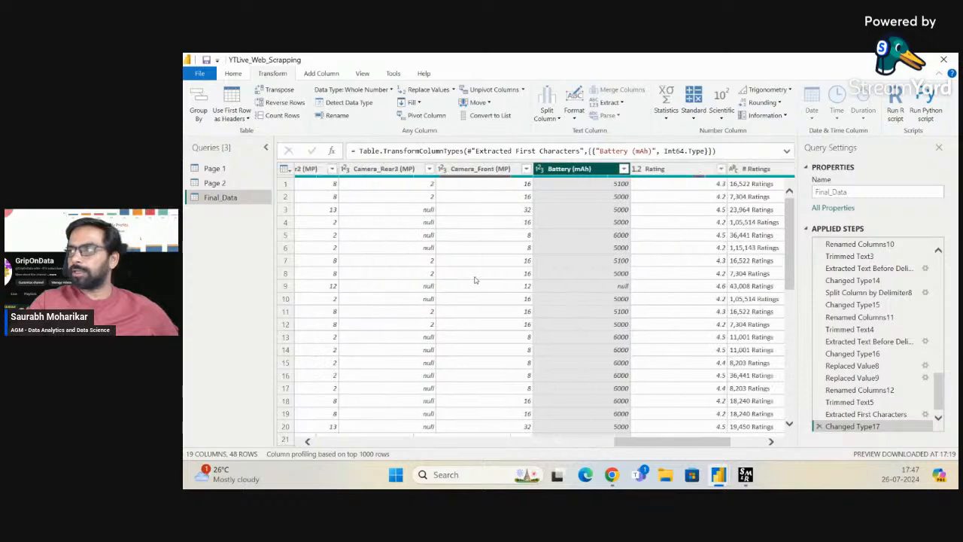
scroll(474, 280, "right", 5)
left_click(549, 168)
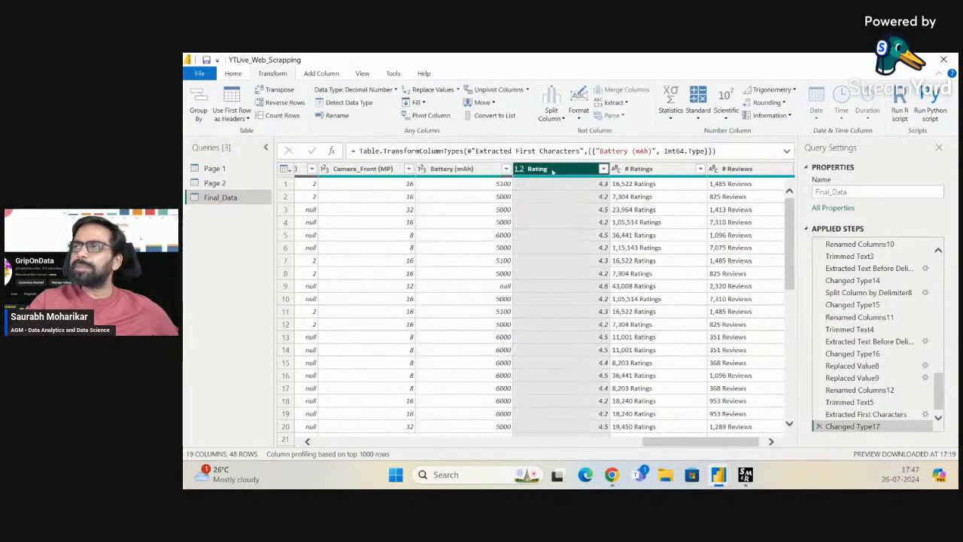
scroll(553, 278, "down", 10)
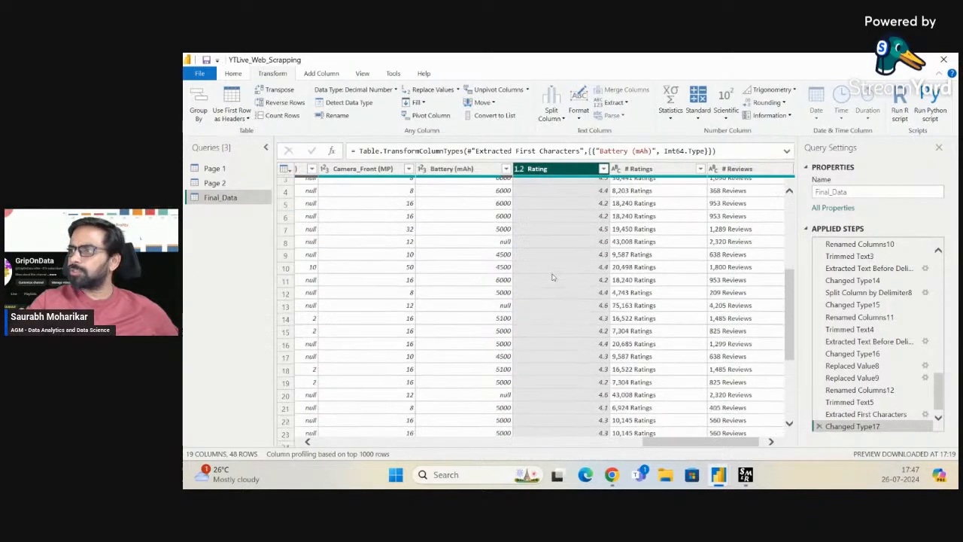
scroll(553, 278, "up", 10)
scroll(552, 278, "down", 10)
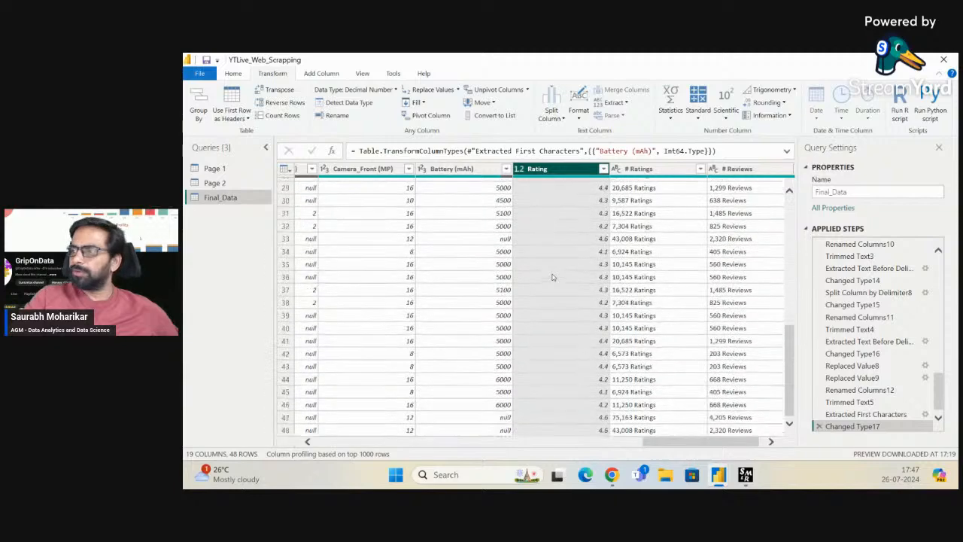
scroll(552, 277, "up", 10)
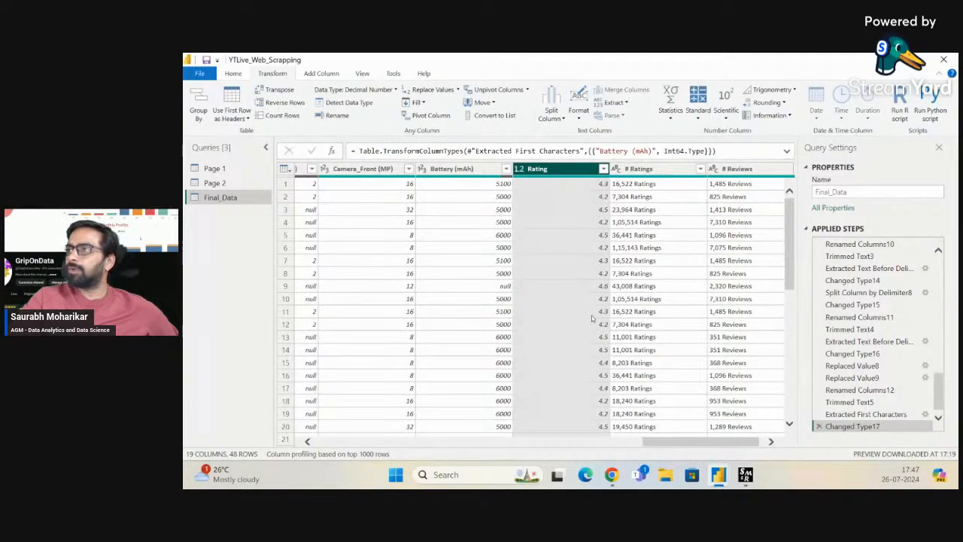
Select the # Ratings column and check the text format of its entries down to the last row
left_click(660, 172)
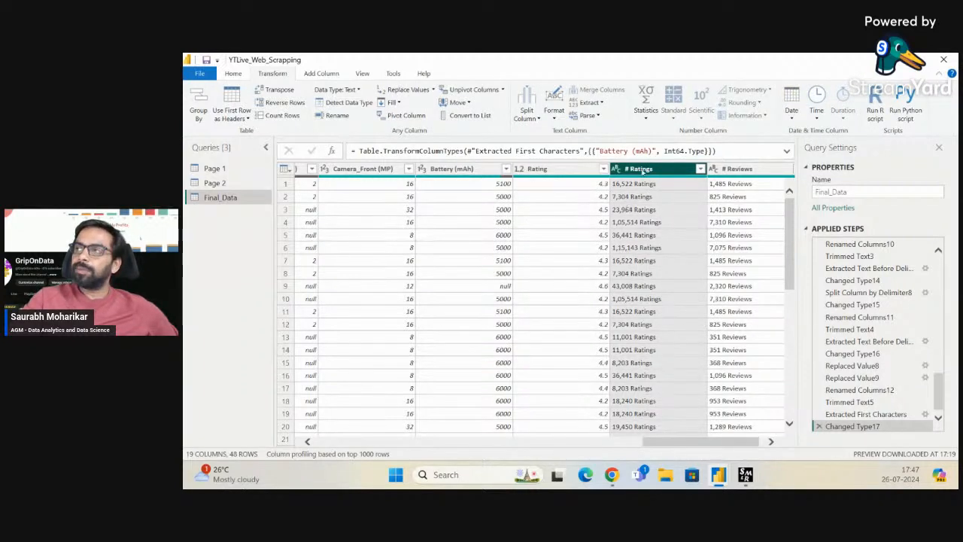
scroll(658, 422, "down", 9)
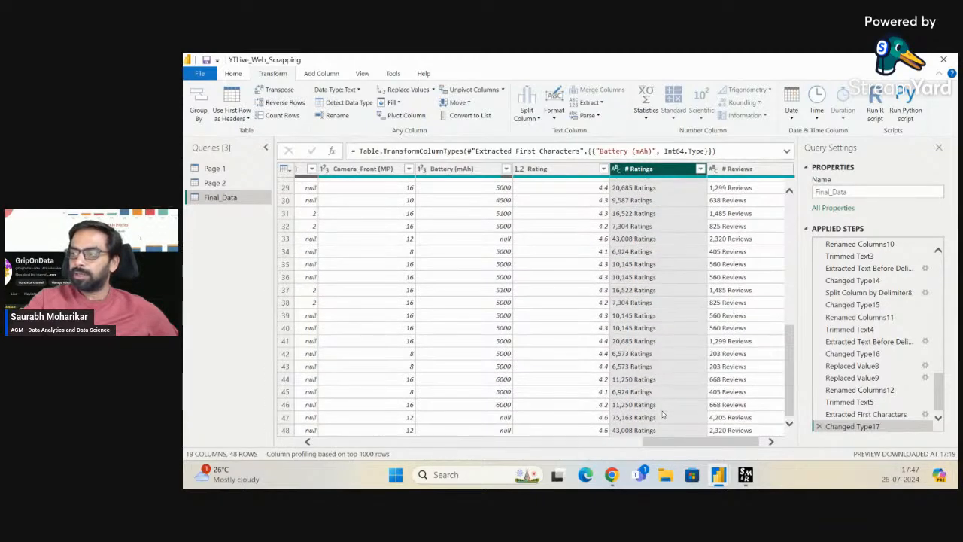
scroll(662, 414, "up", 9)
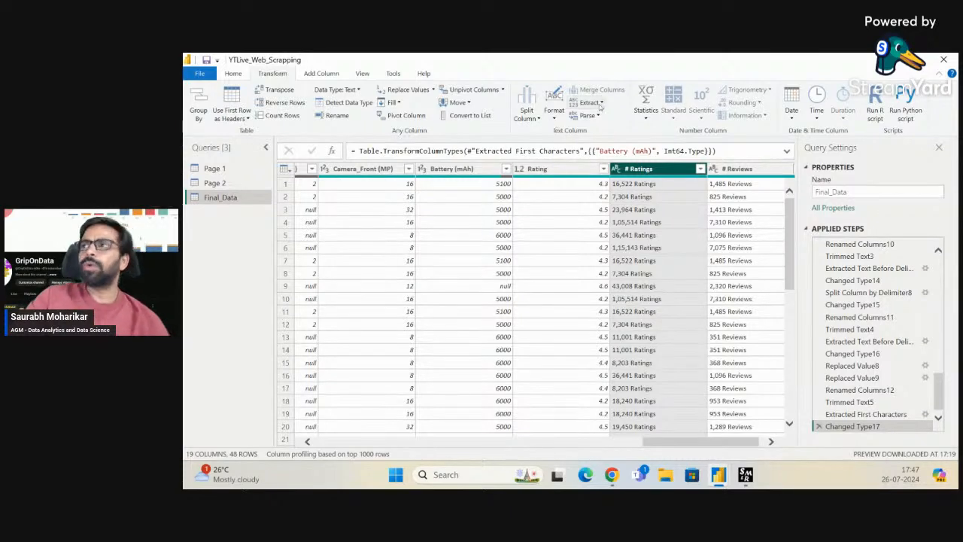
Extract only the text before the space delimiter in the # Ratings column
left_click(599, 105)
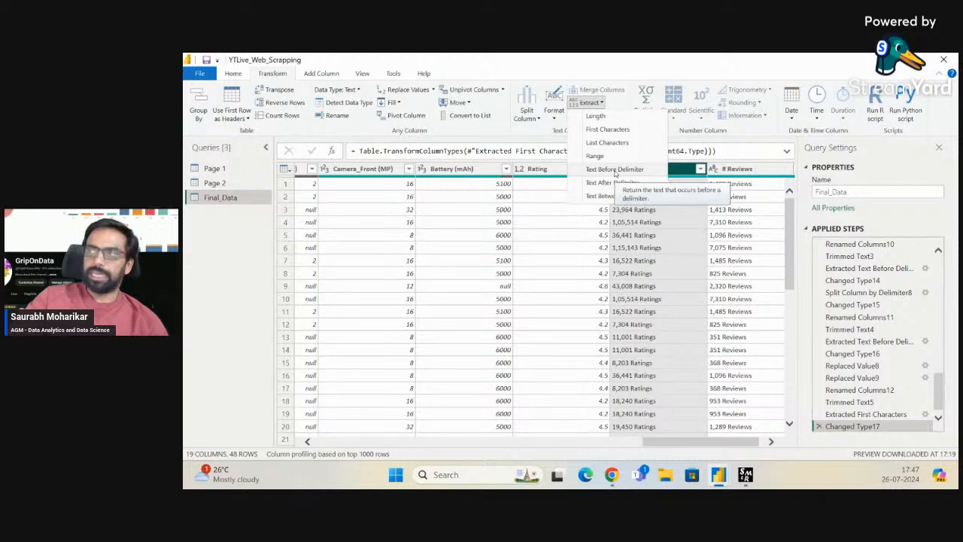
left_click(615, 169)
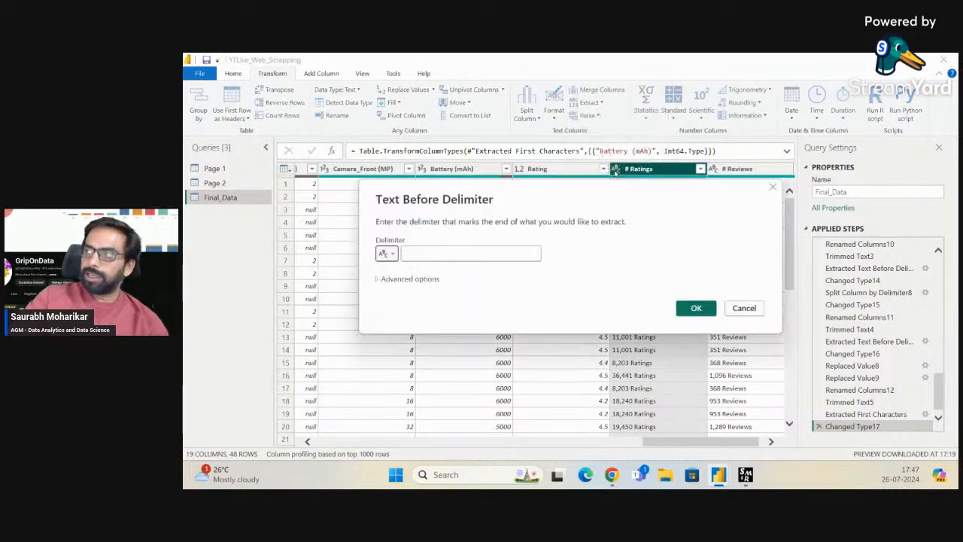
left_click(478, 253)
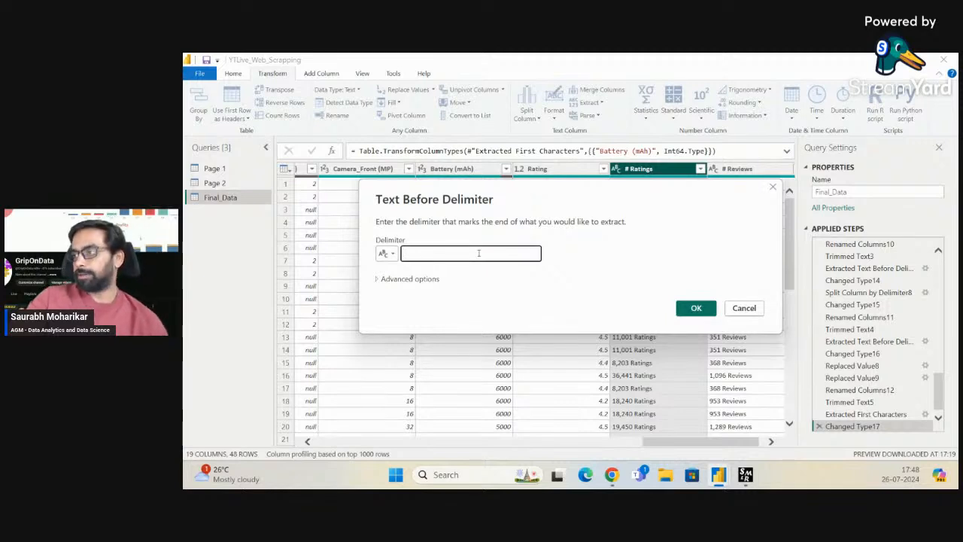
left_click(696, 307)
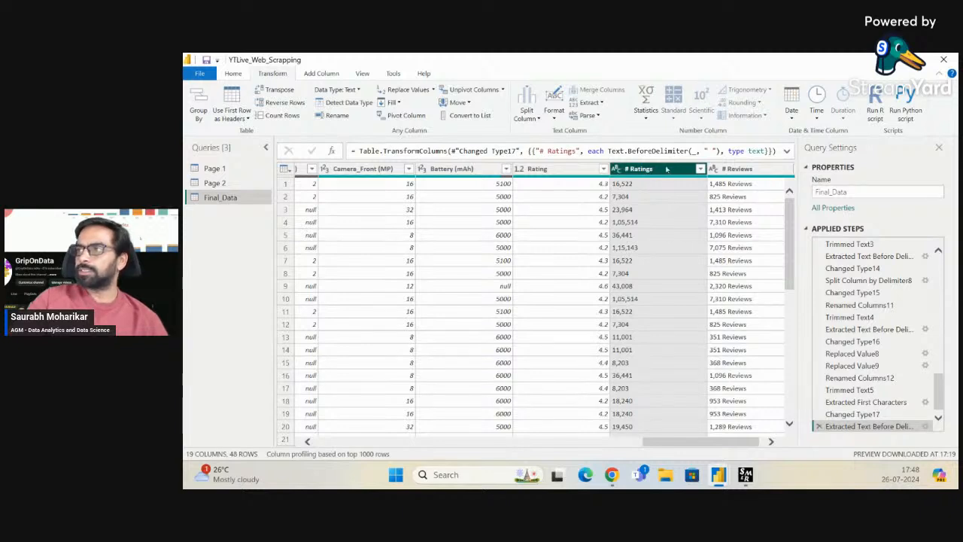
Trim the # Ratings column and change its data type to Whole Number
left_click(553, 113)
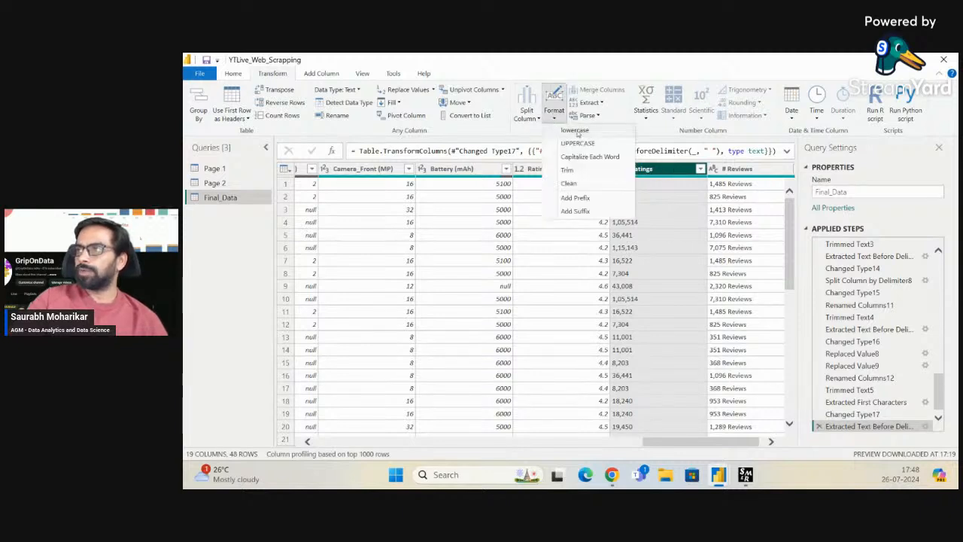
left_click(586, 171)
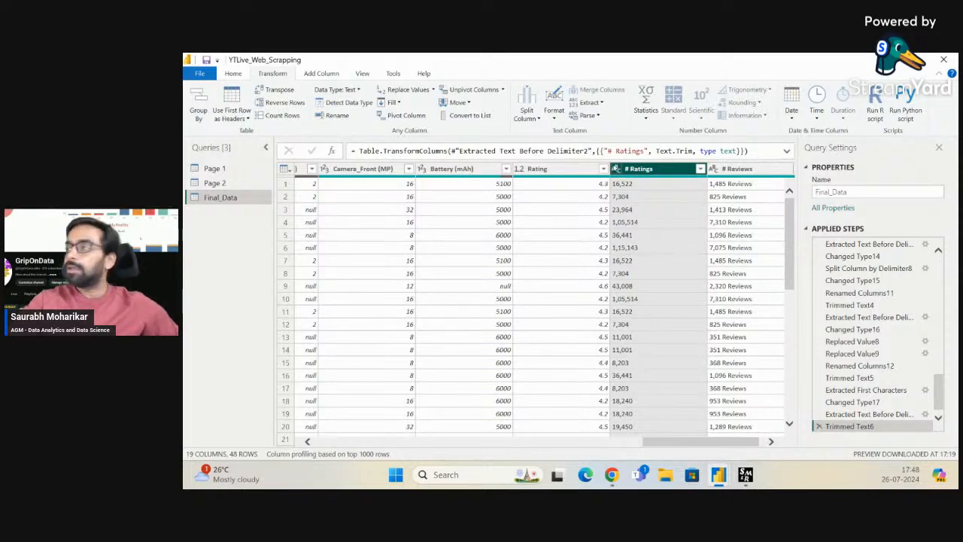
left_click(616, 168)
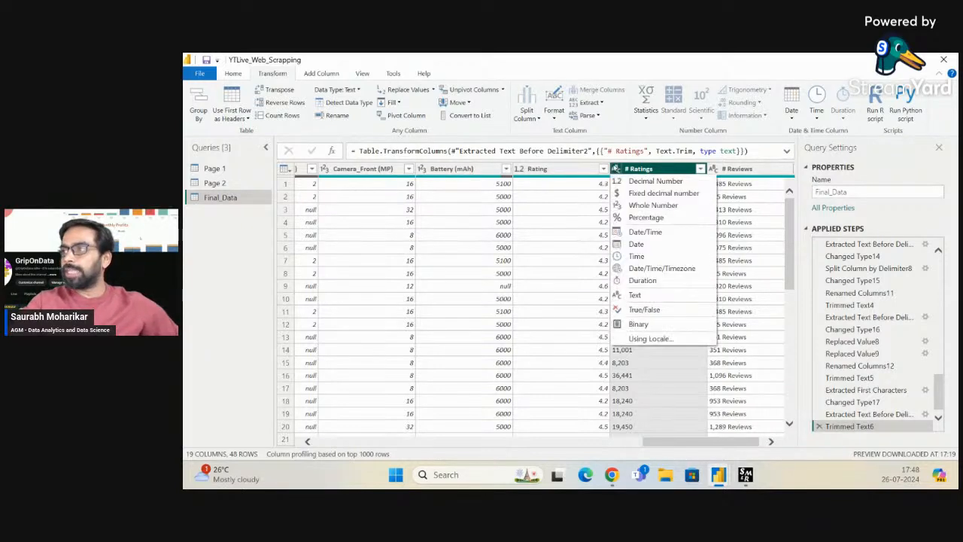
left_click(650, 206)
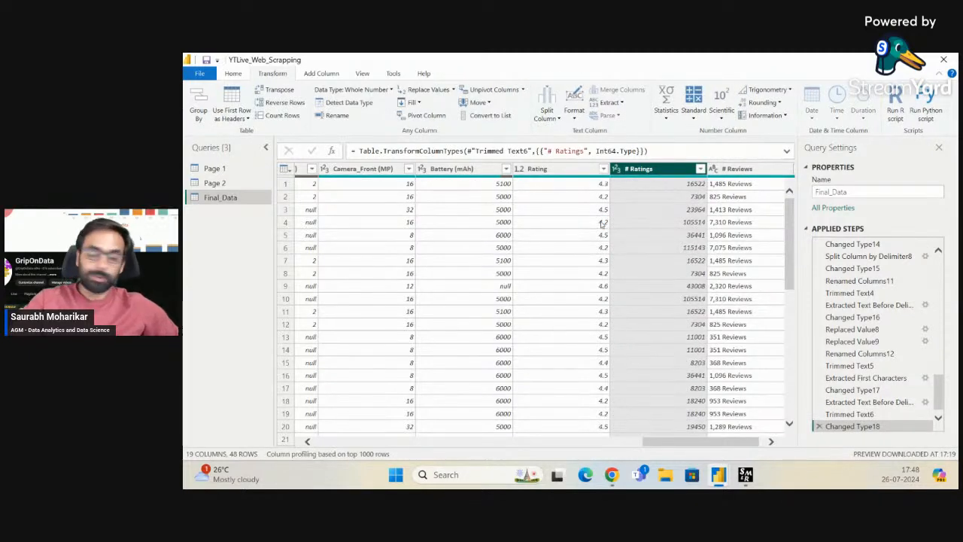
Extract only the text before the space delimiter in the # Reviews column
scroll(602, 224, "right", 1)
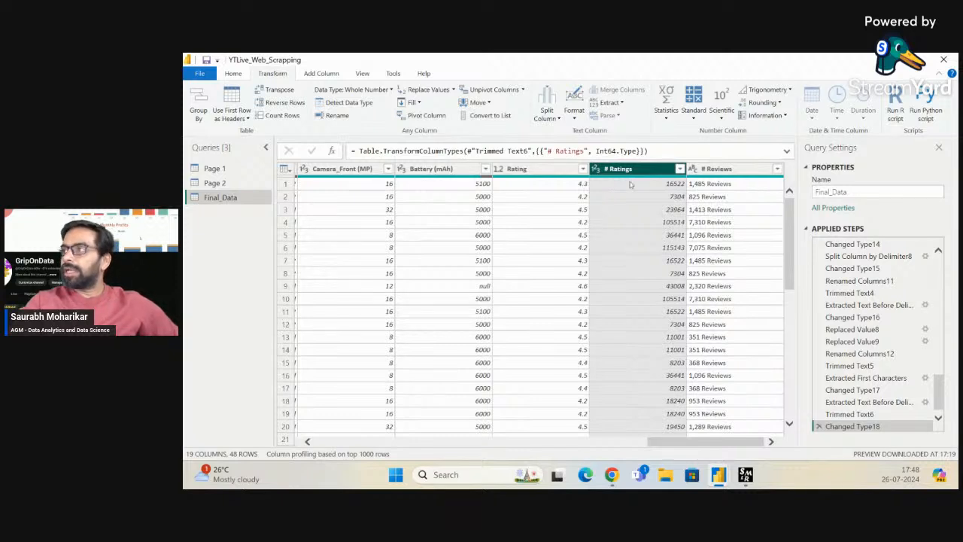
left_click(726, 170)
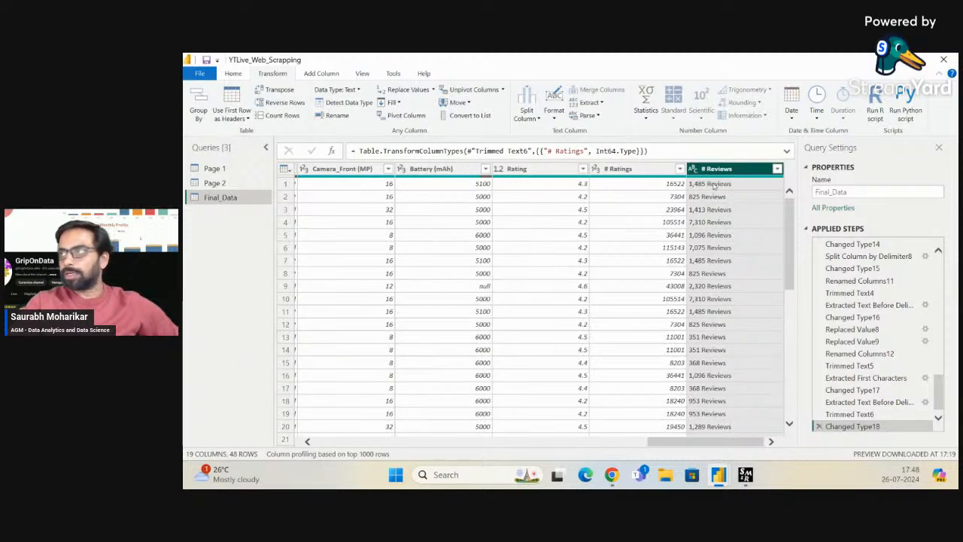
left_click(595, 103)
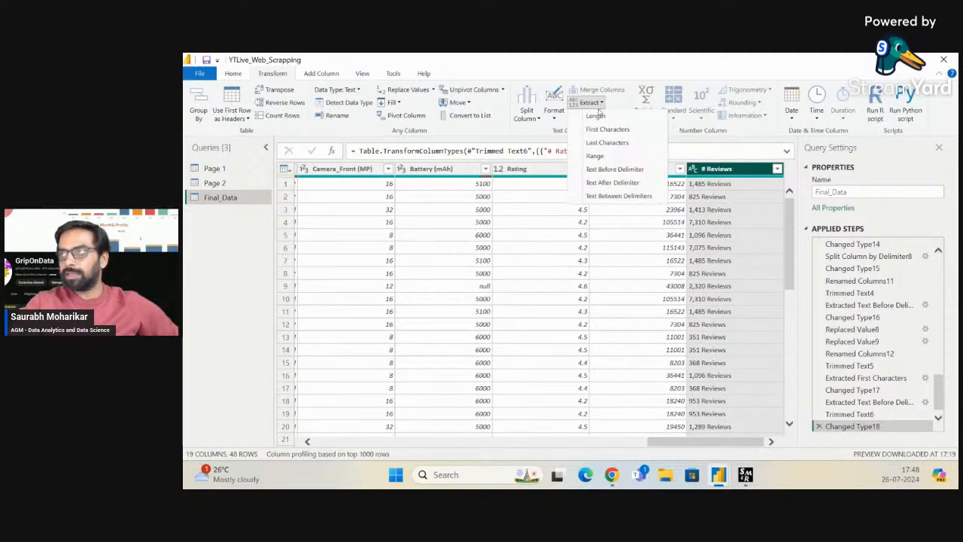
left_click(615, 169)
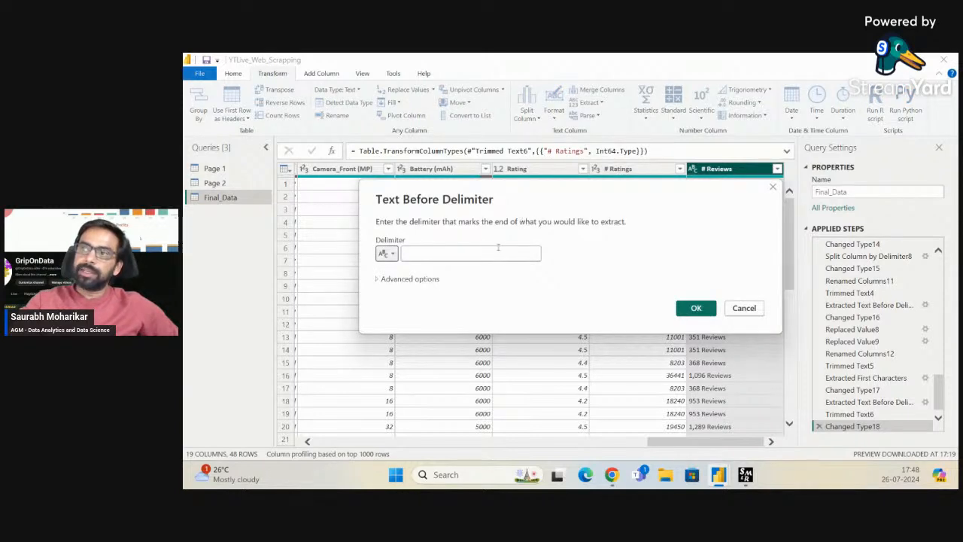
left_click(498, 248)
left_click_drag(558, 178, 386, 172)
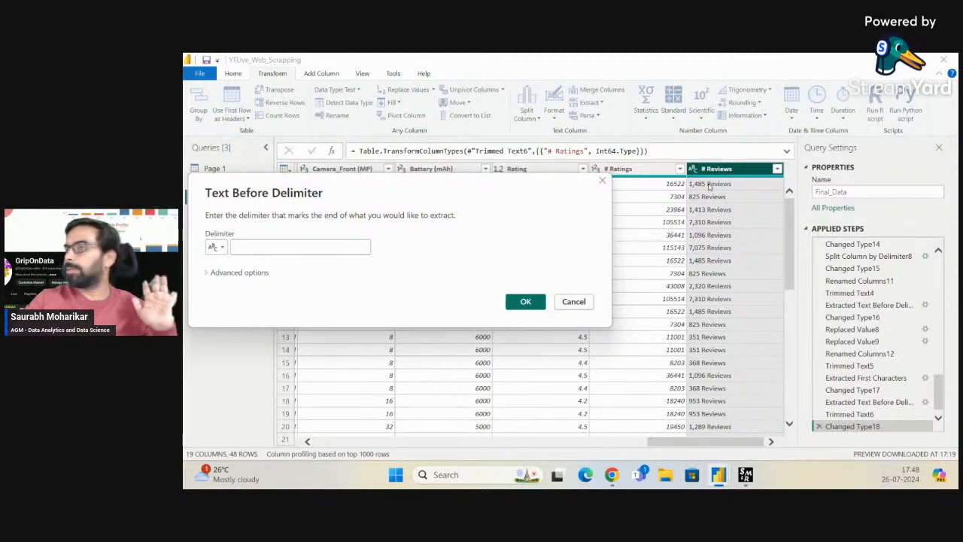
left_click(350, 250)
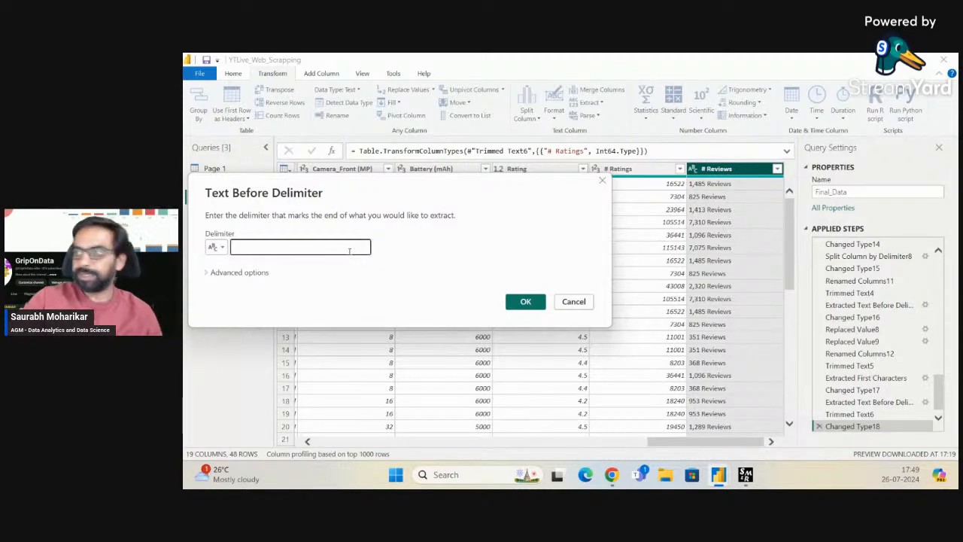
left_click(542, 305)
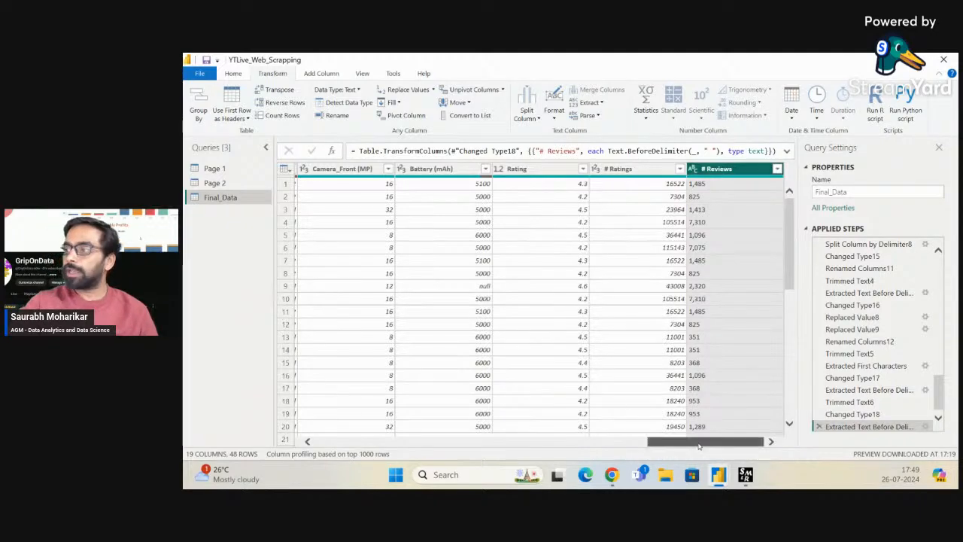
Trim the # Reviews column and change its data type to Whole Number
left_click_drag(695, 448, 668, 483)
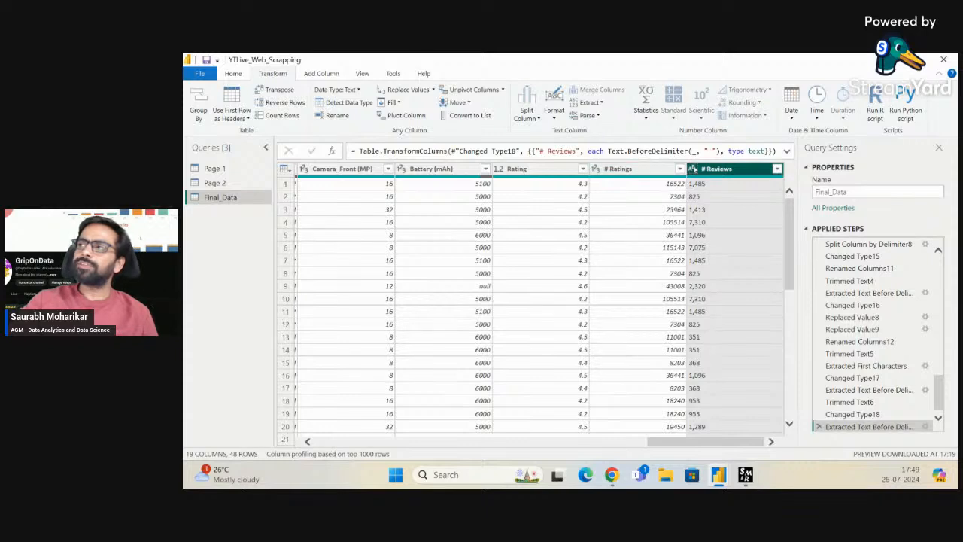
left_click(555, 110)
left_click(568, 171)
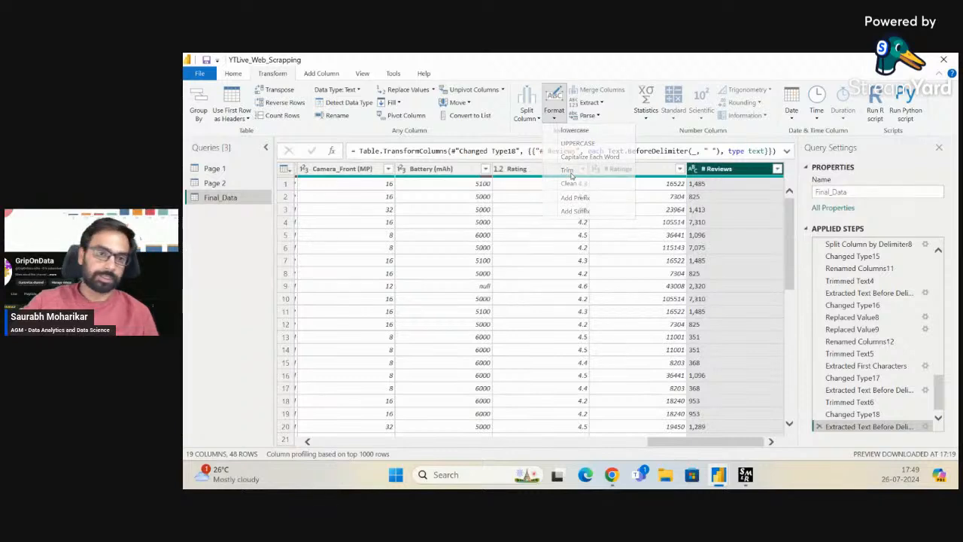
left_click(693, 169)
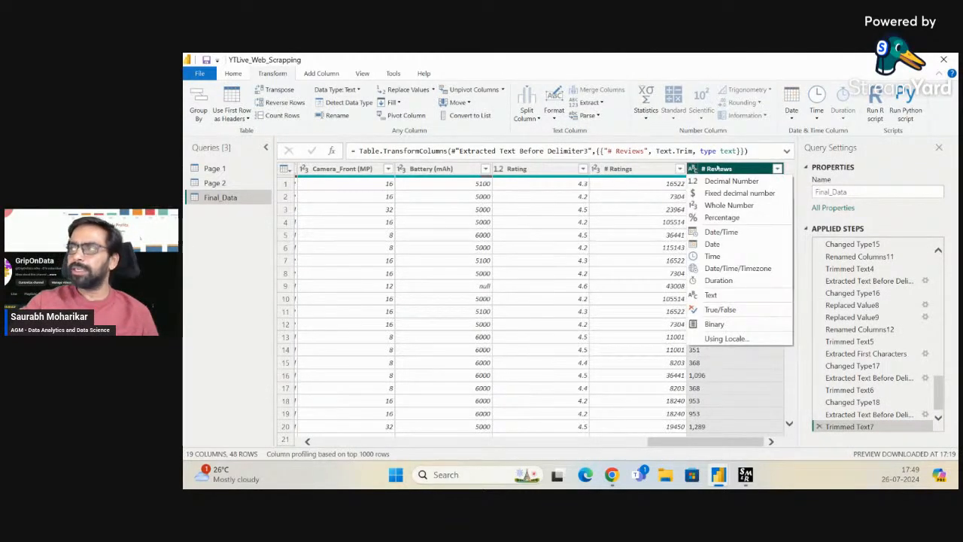
left_click(729, 205)
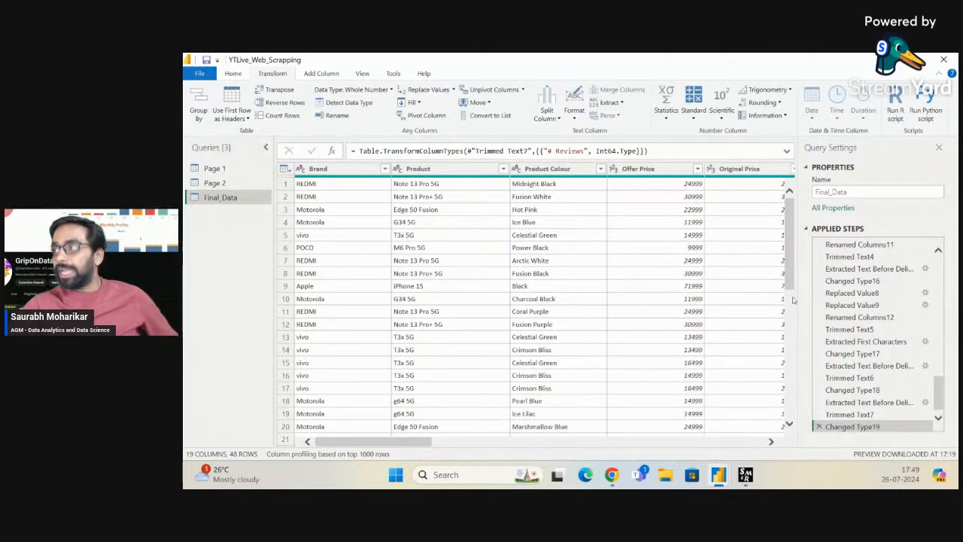
Review the data types and values of all cleaned columns from Brand through # Reviews
scroll(710, 298, "right", 10)
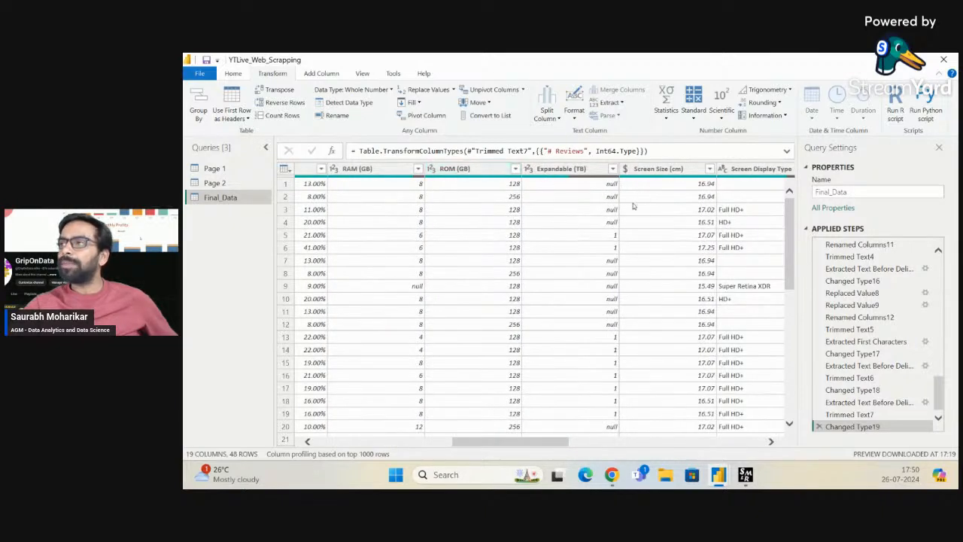
scroll(641, 263, "right", 6)
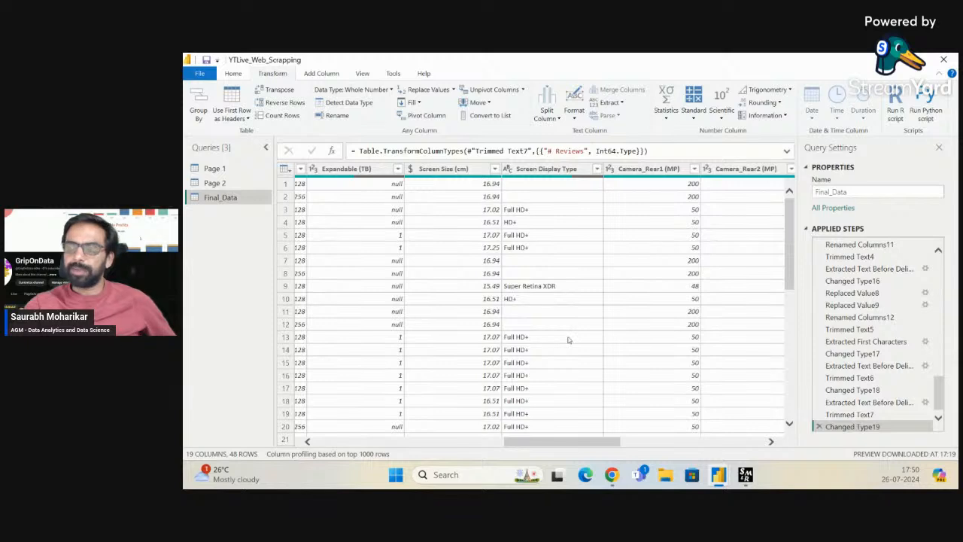
scroll(568, 340, "right", 6)
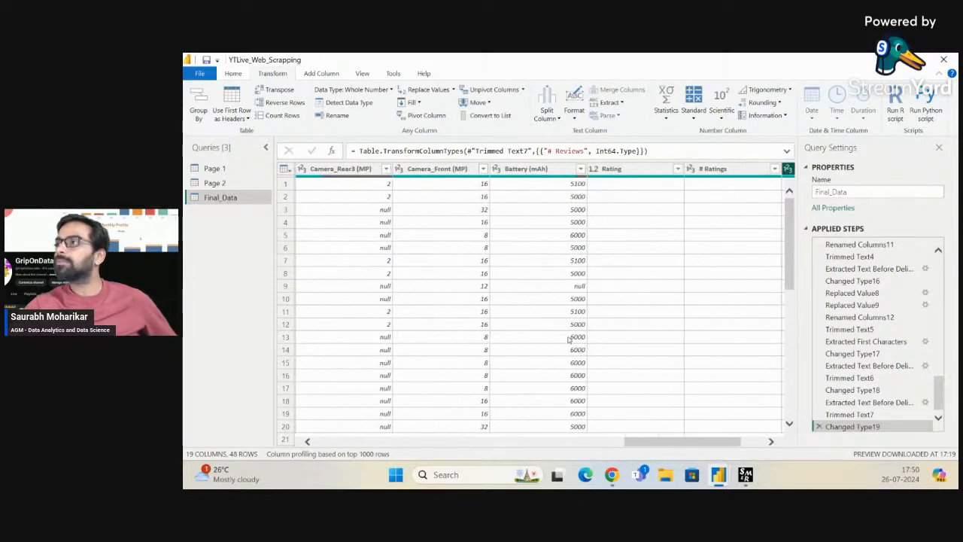
scroll(568, 340, "right", 1)
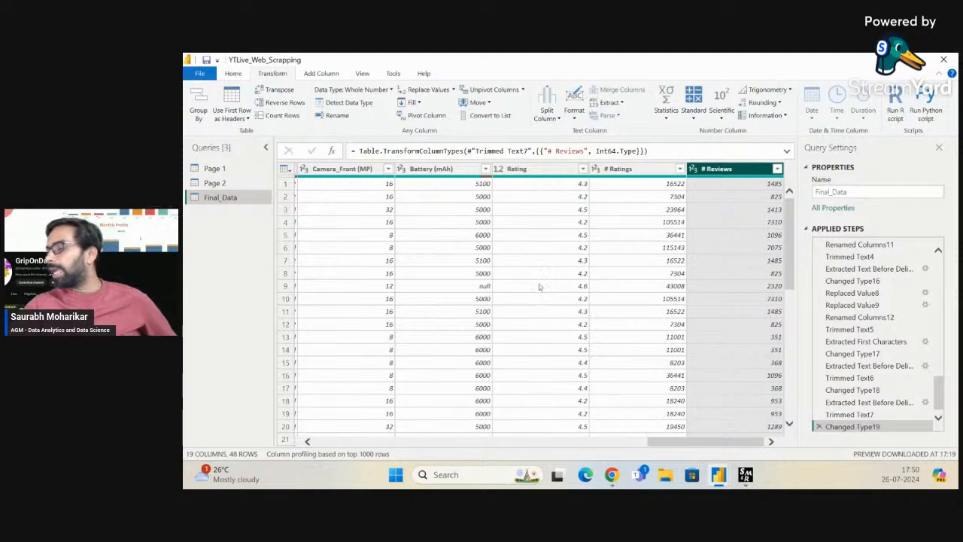
scroll(539, 284, "left", 7)
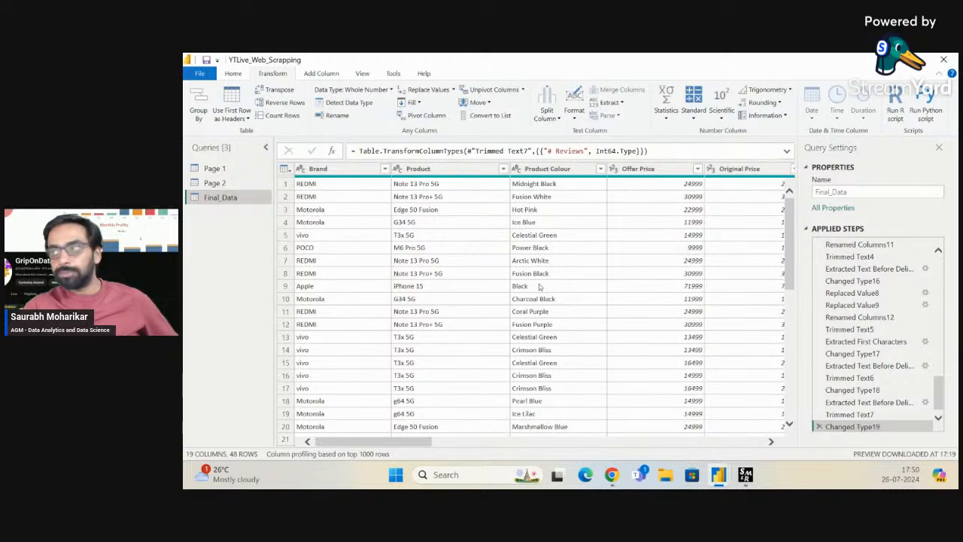
scroll(650, 298, "right", 2)
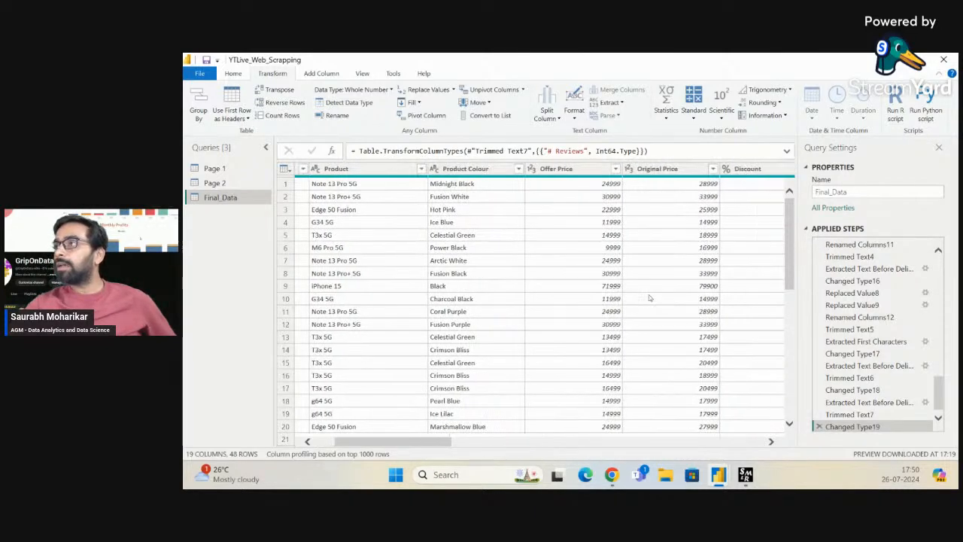
scroll(681, 295, "right", 2)
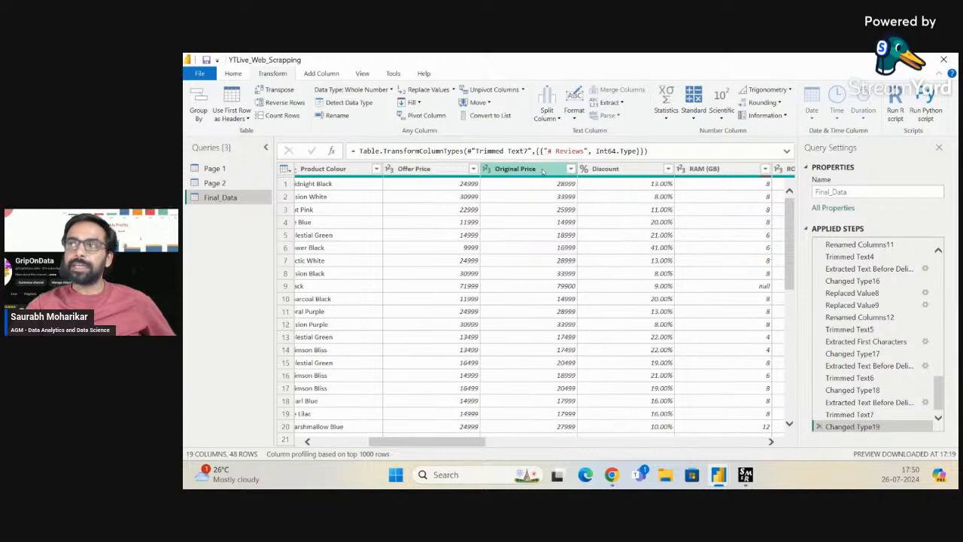
left_click(542, 172)
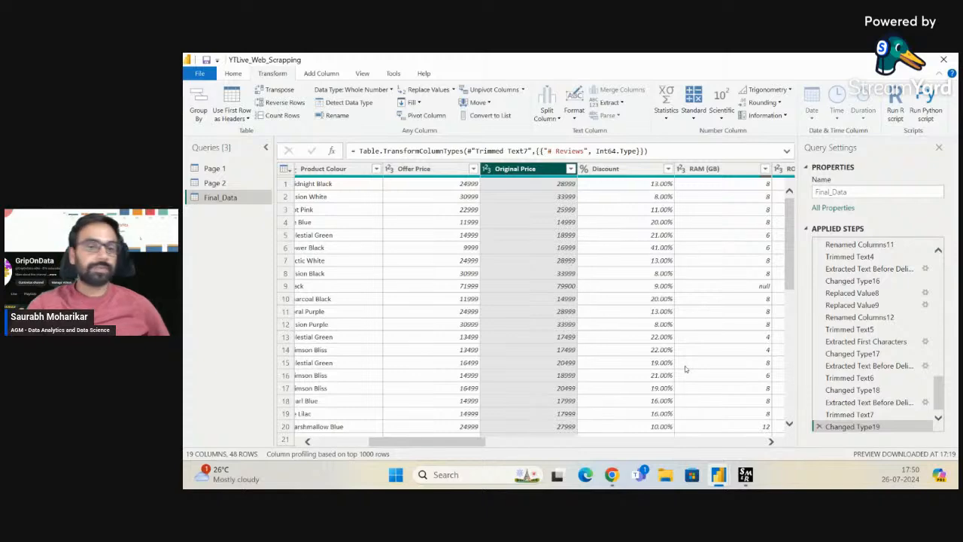
scroll(685, 367, "right", 10)
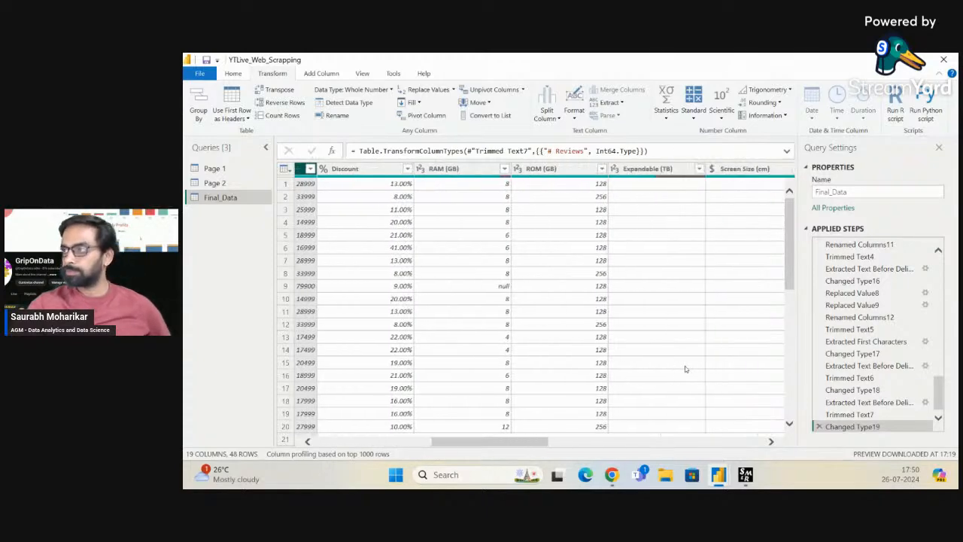
scroll(684, 368, "right", 5)
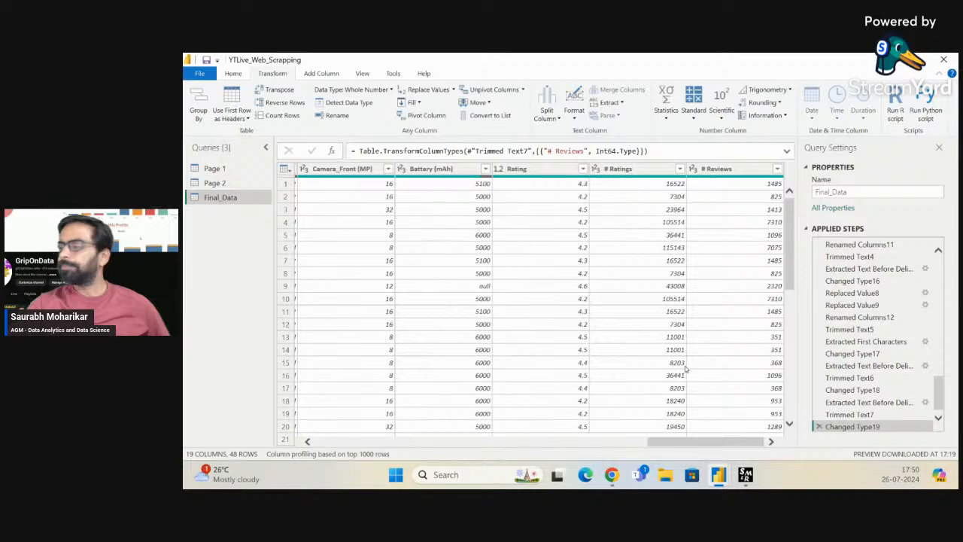
scroll(685, 369, "left", 15)
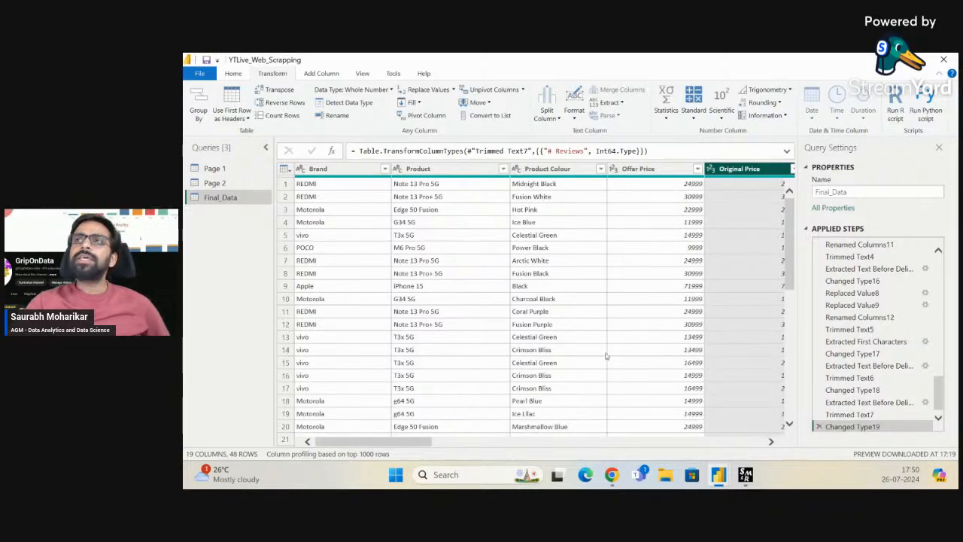
Examine the Final_Data columns from Brand through # Reviews for fields suitable for deriving a new column
left_click(322, 75)
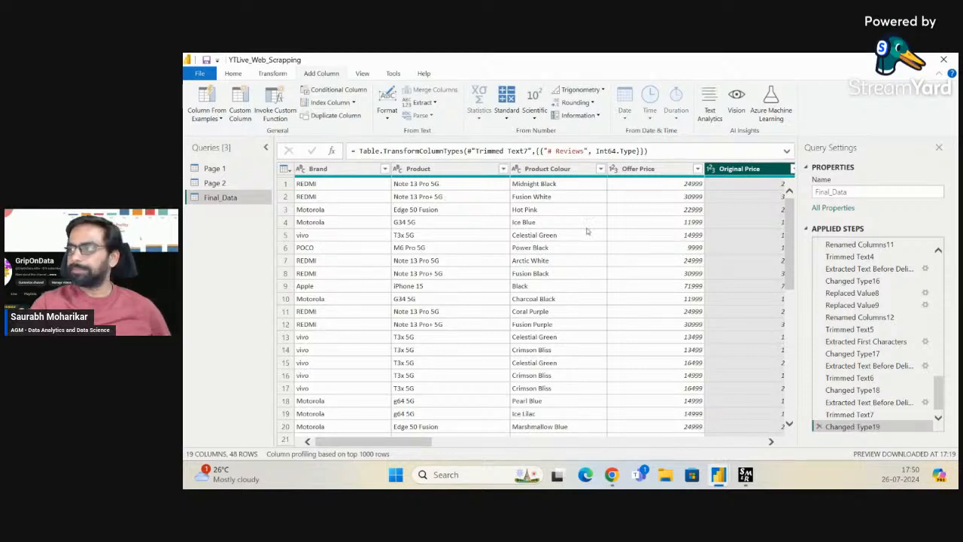
scroll(586, 229, "right", 5)
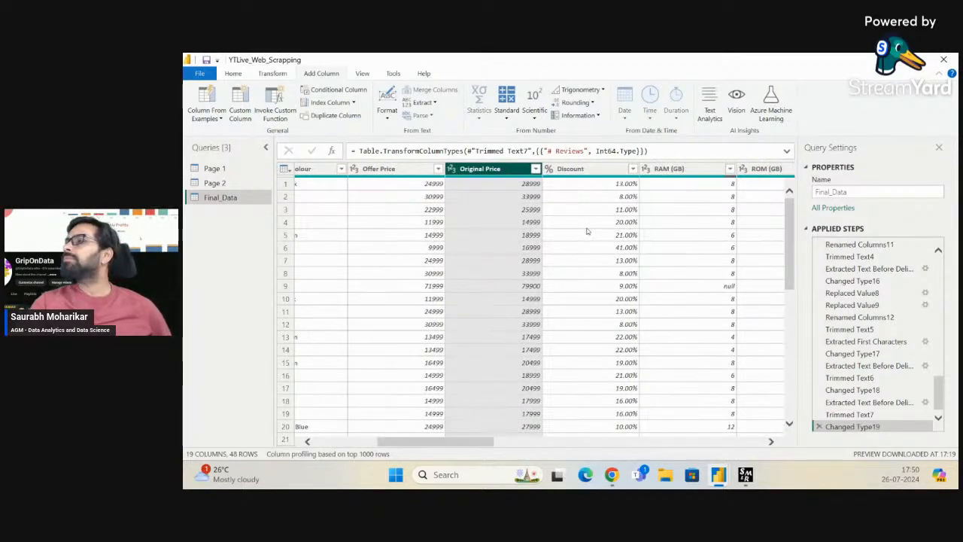
scroll(586, 229, "right", 5)
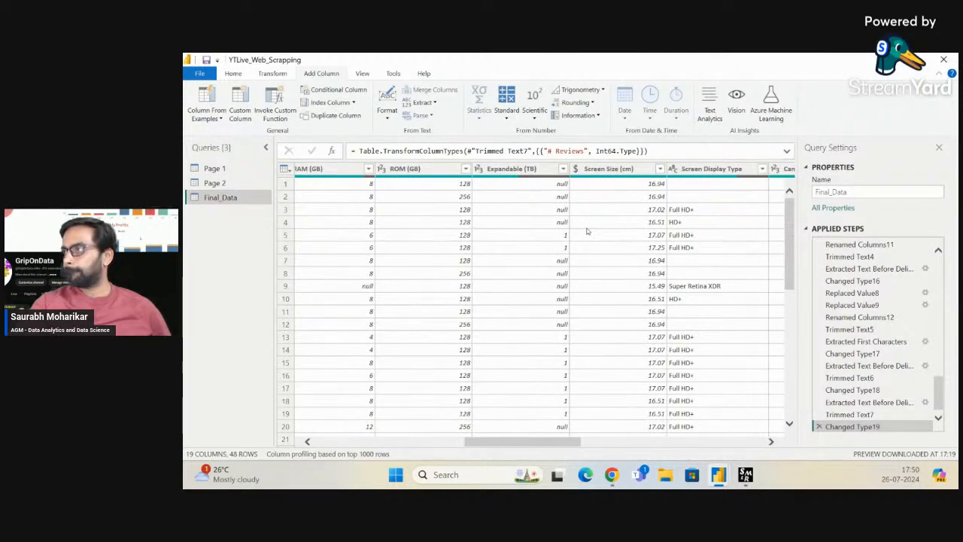
scroll(586, 231, "right", 3)
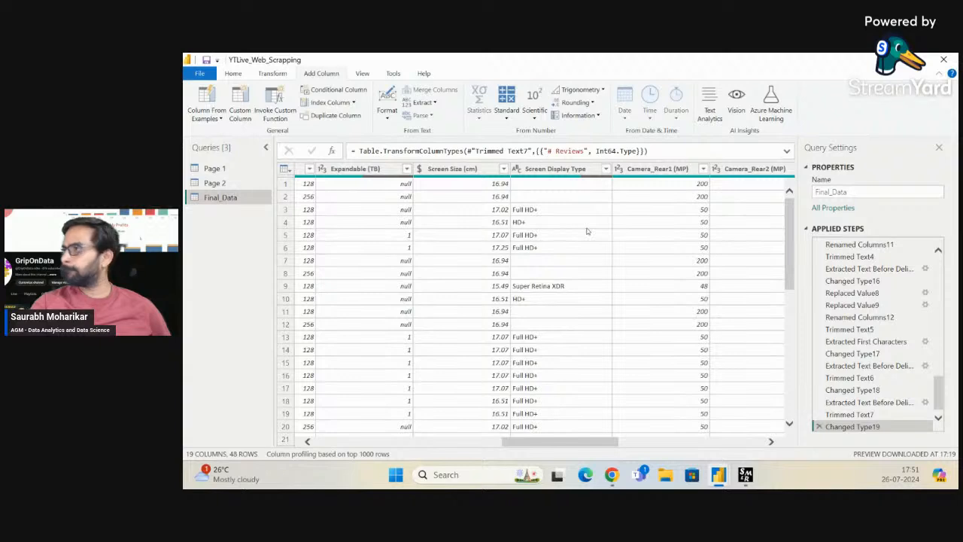
scroll(586, 231, "right", 3)
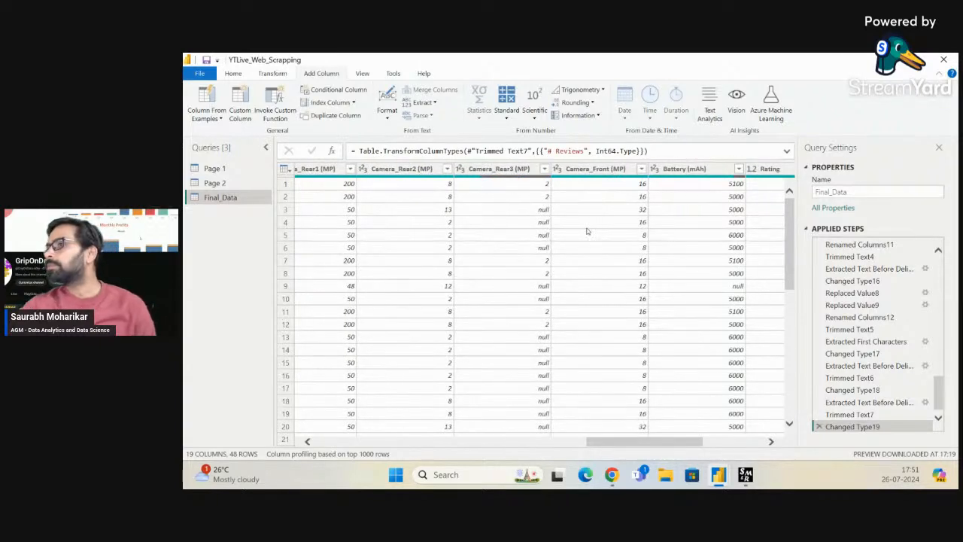
scroll(587, 231, "right", 3)
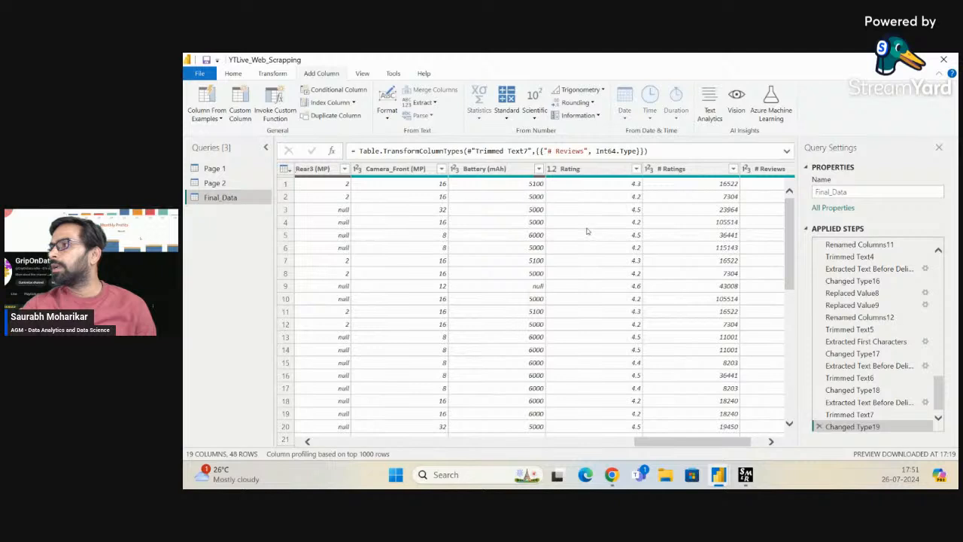
scroll(587, 231, "right", 2)
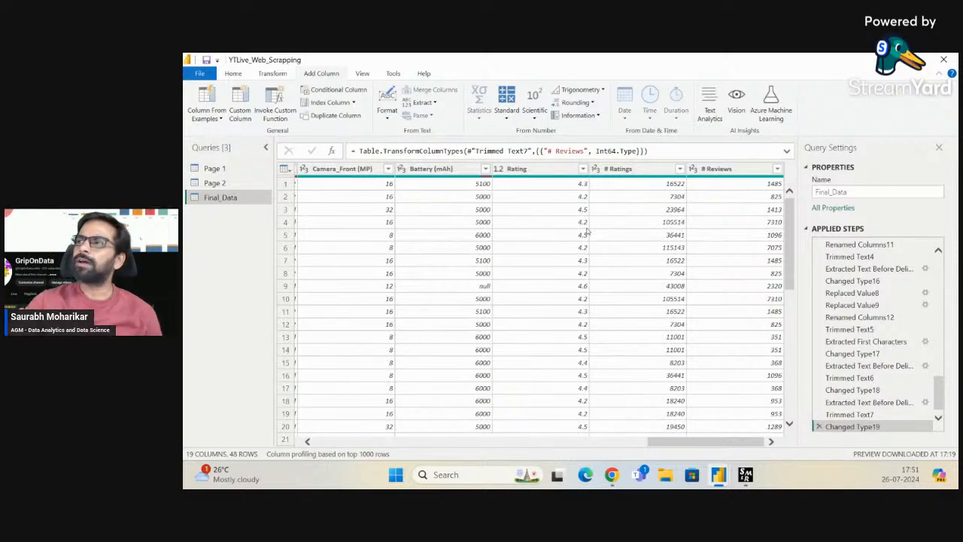
scroll(587, 230, "left", 10)
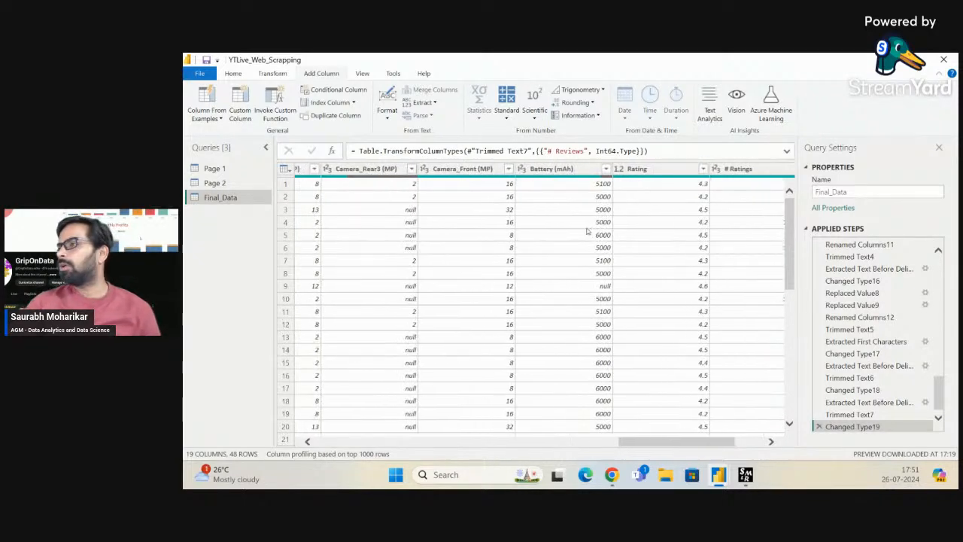
scroll(587, 231, "left", 5)
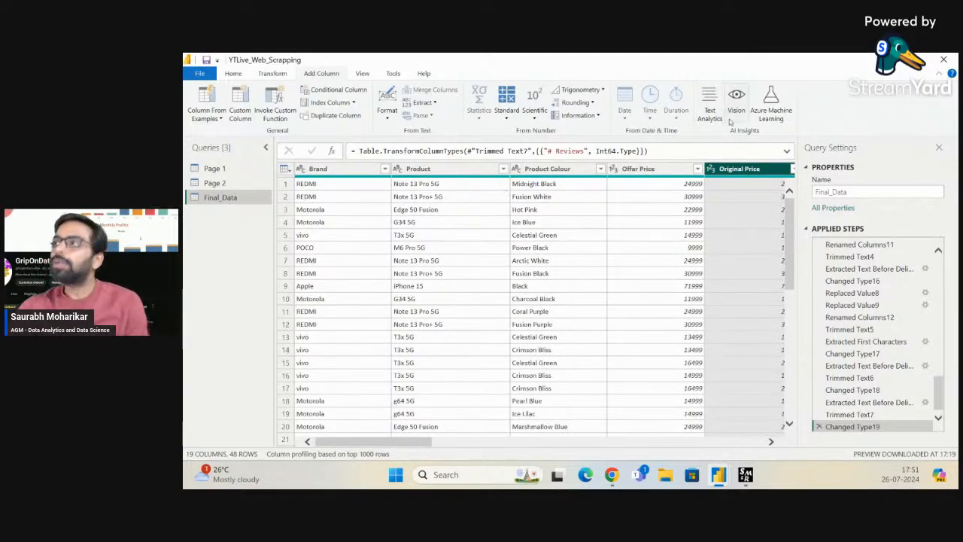
scroll(638, 242, "right", 2)
scroll(638, 242, "right", 2)
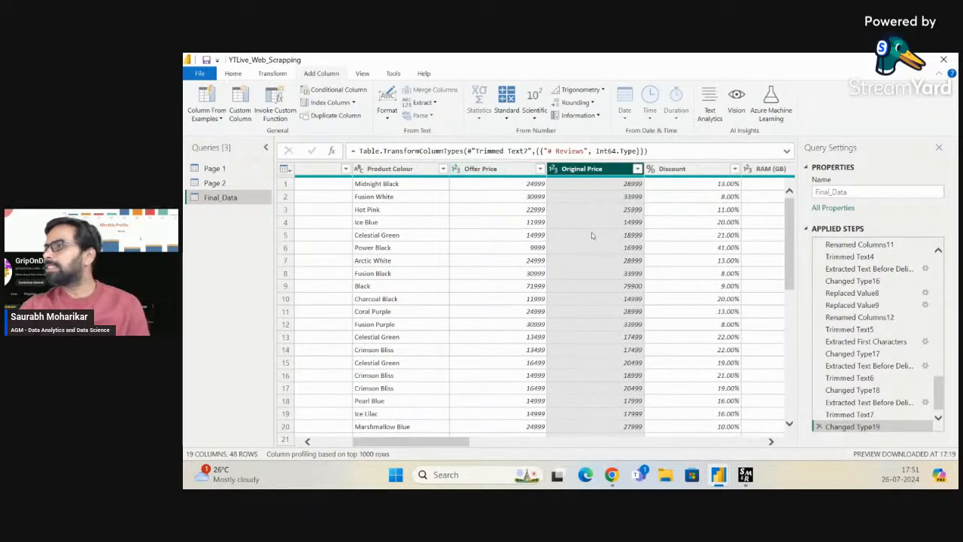
scroll(592, 236, "right", 2)
scroll(592, 236, "right", 1)
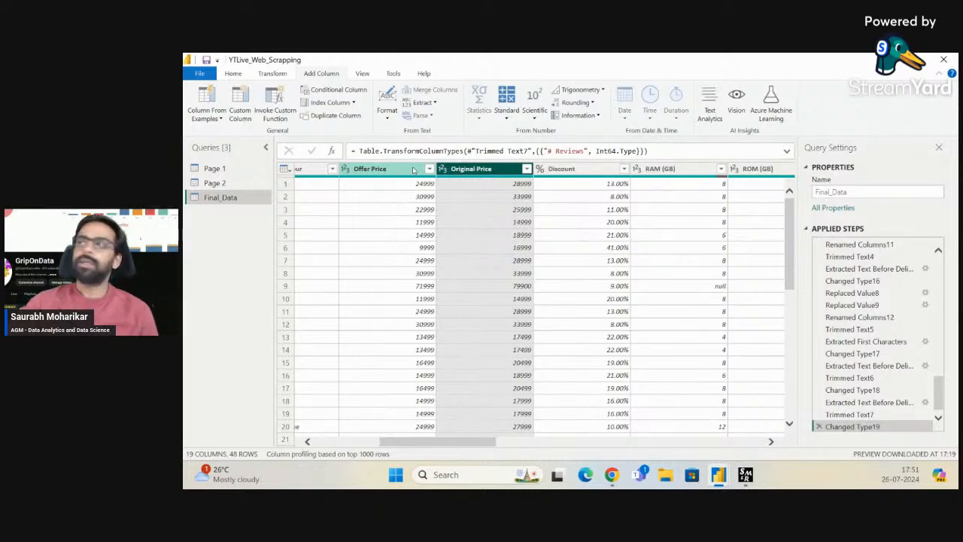
left_click(597, 169)
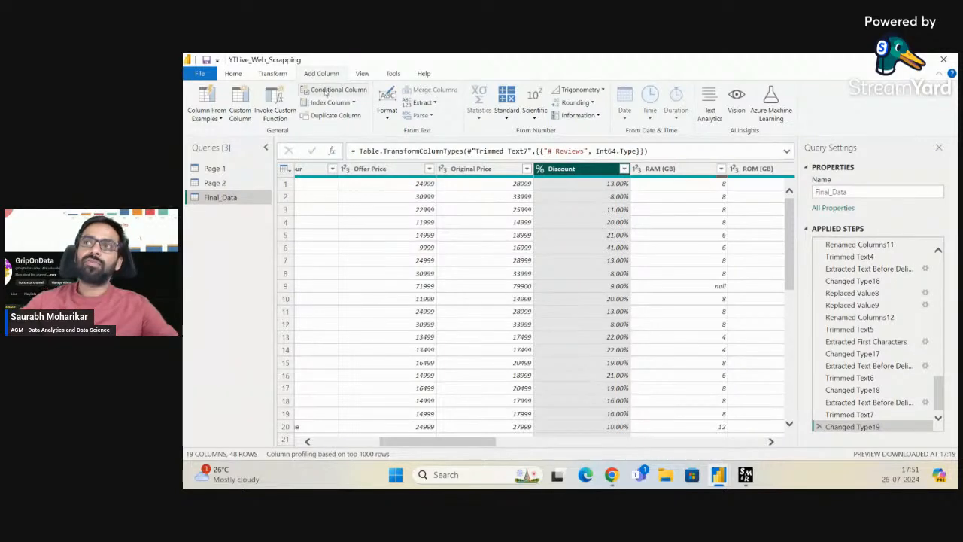
left_click(325, 91)
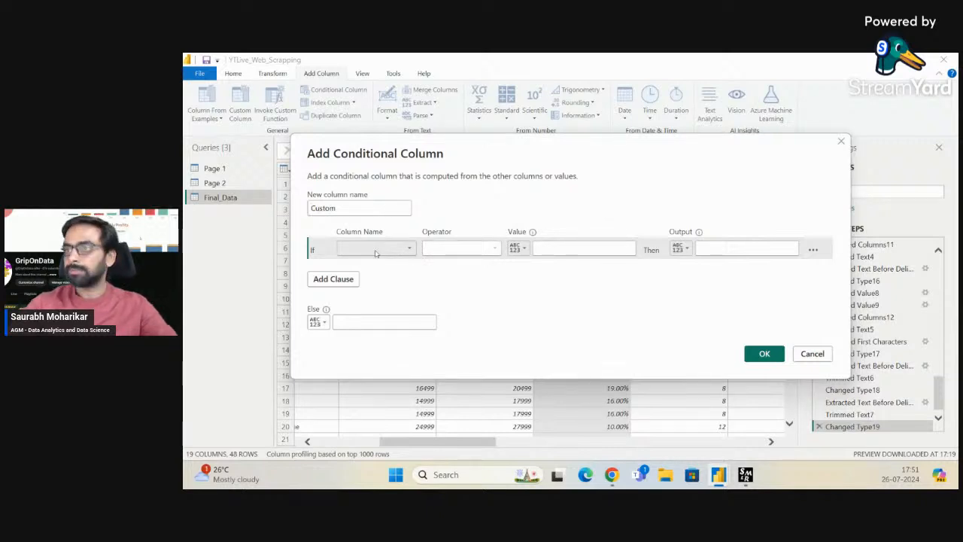
left_click(349, 206)
key("ctrl+a")
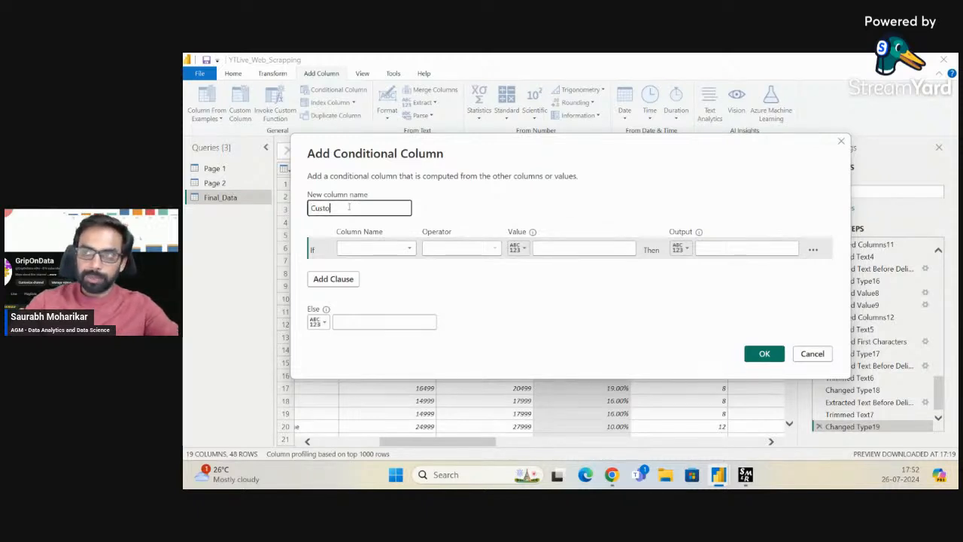
key("BackSpace")
type("D")
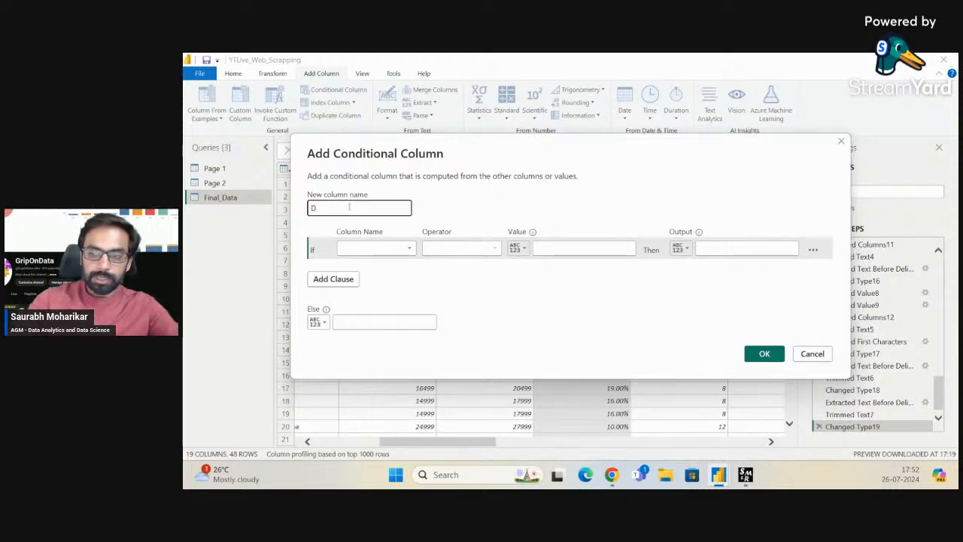
key("BackSpace")
type("Dis")
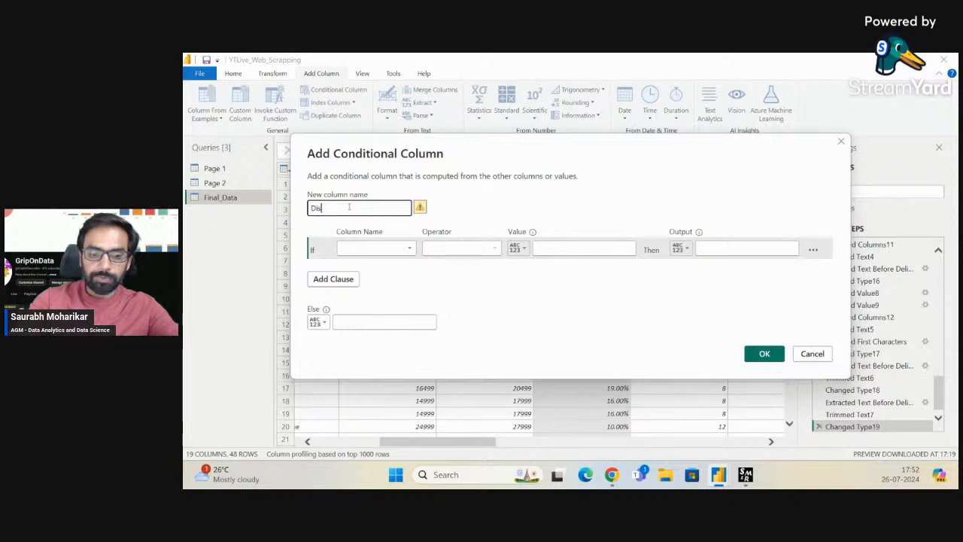
type("count ")
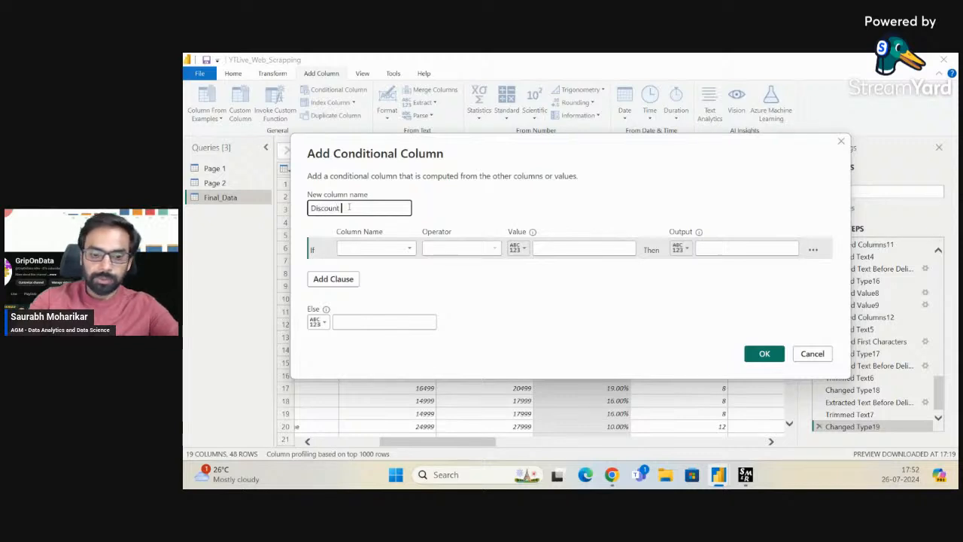
type("Value")
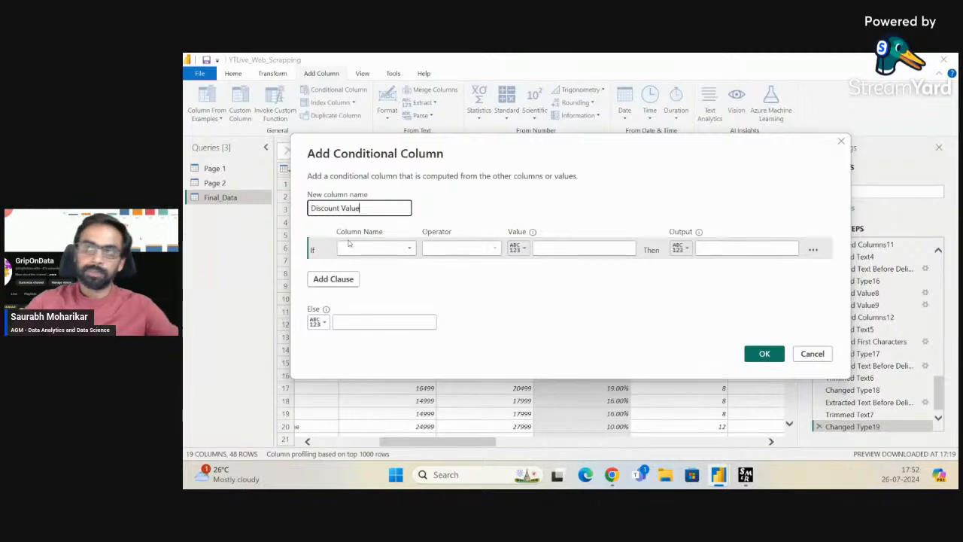
left_click(407, 251)
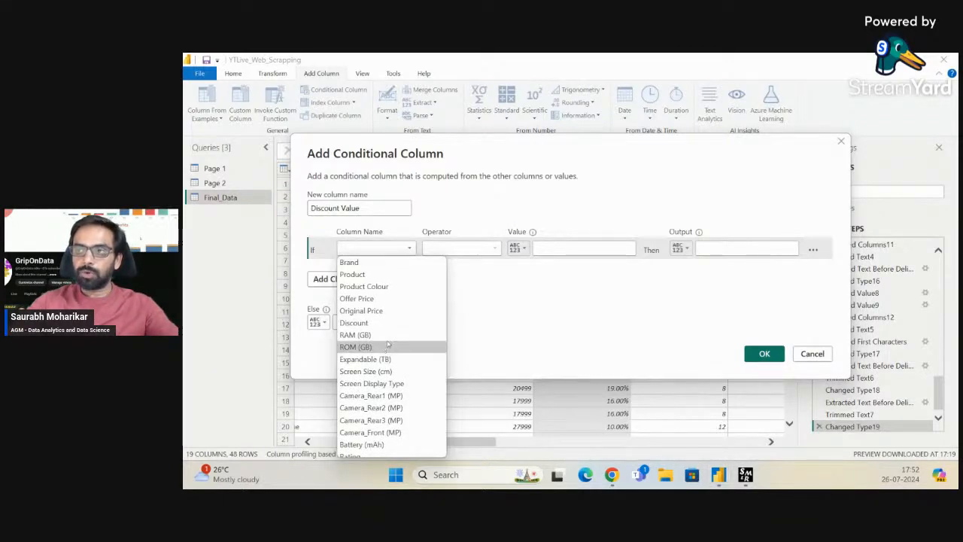
left_click(399, 310)
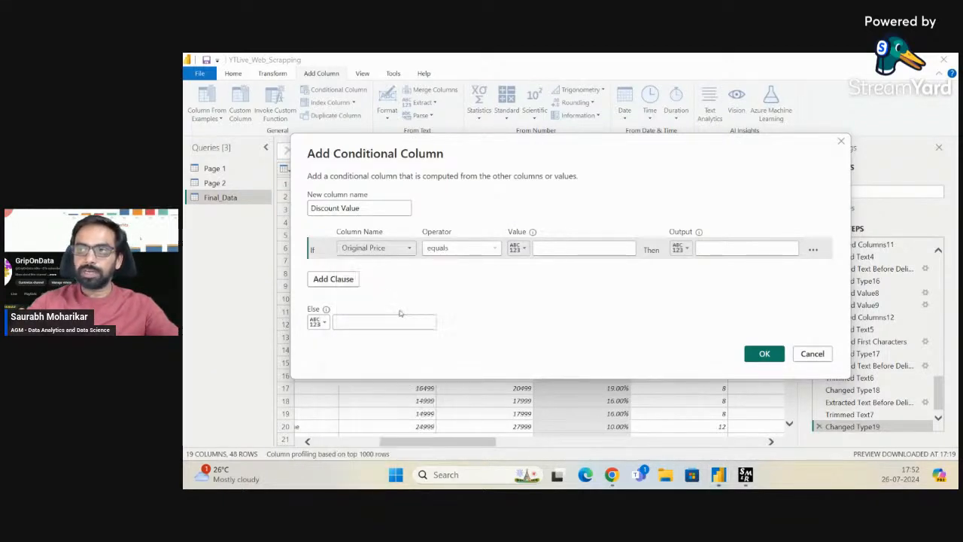
left_click(485, 251)
left_click(486, 252)
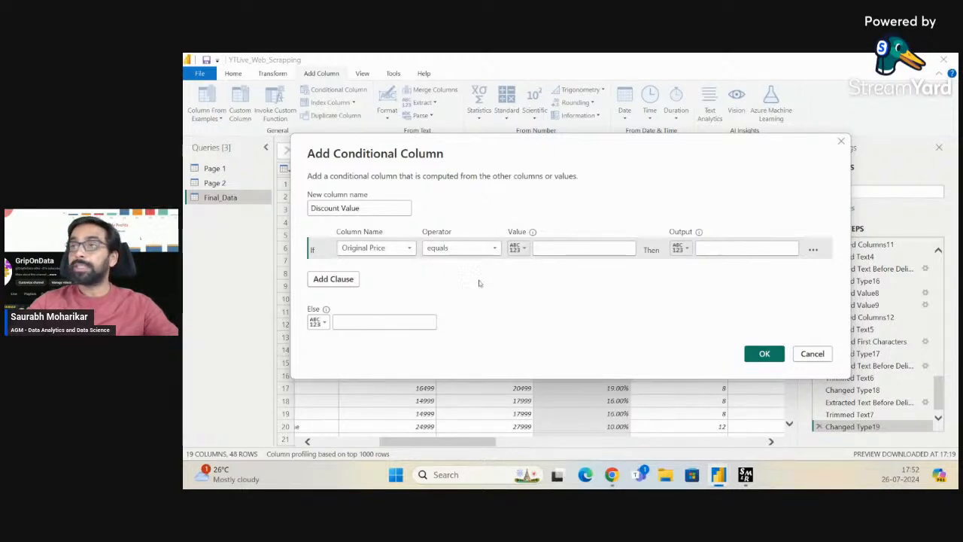
left_click(812, 354)
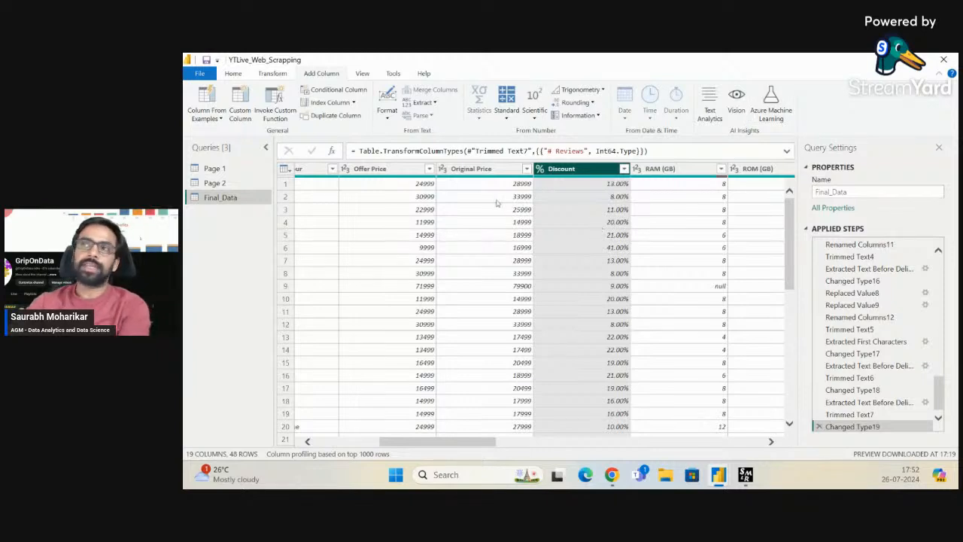
Examine the RAM (GB) values across all rows as a possible basis for a conditional column
scroll(494, 248, "right", 3)
scroll(495, 249, "right", 1)
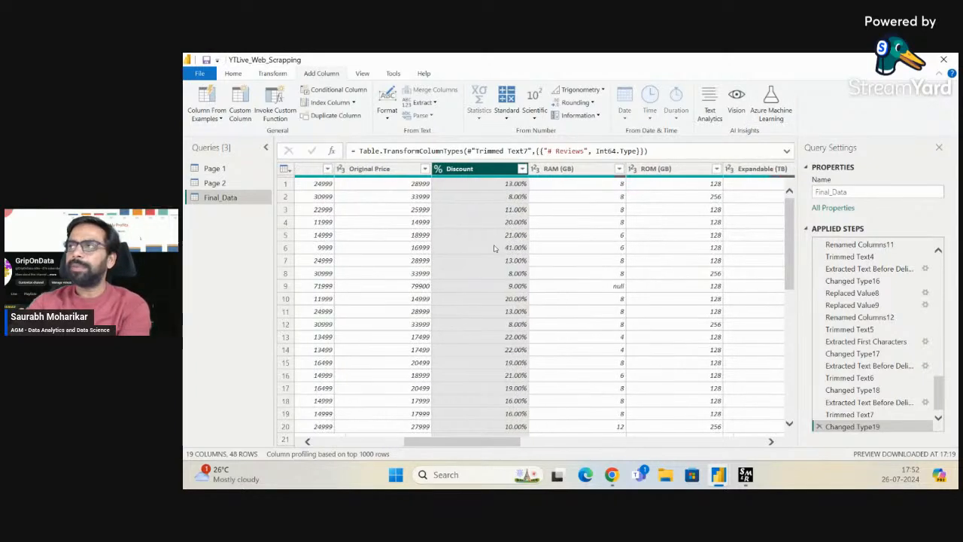
scroll(589, 258, "right", 2)
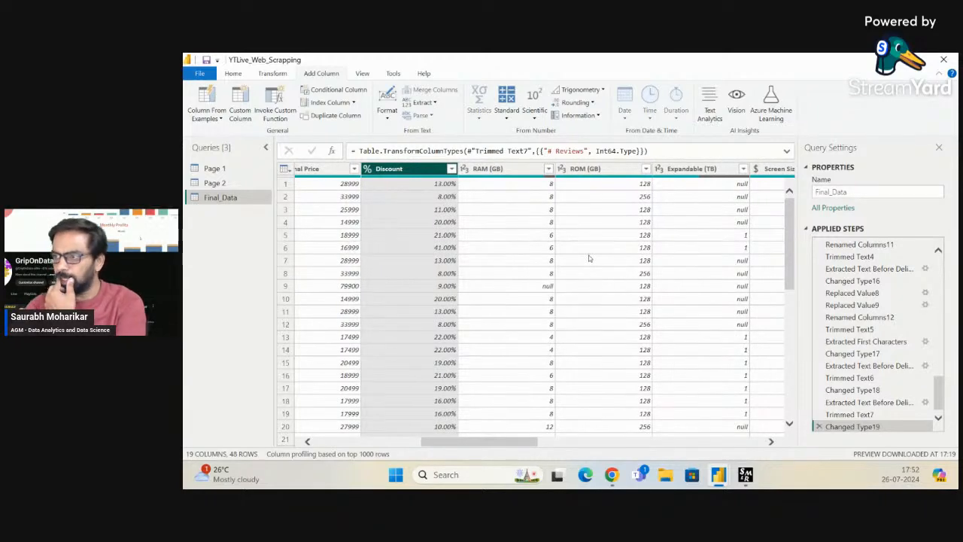
scroll(589, 258, "down", 5)
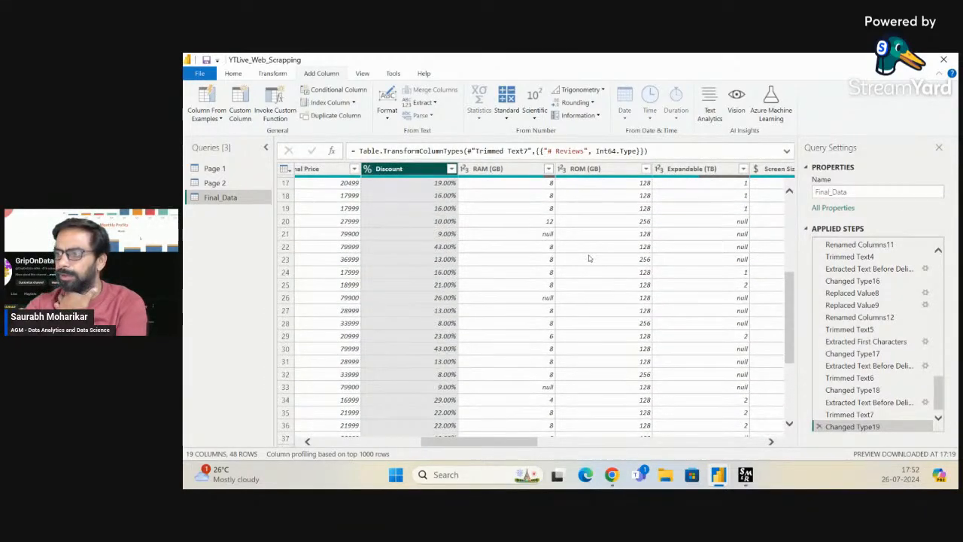
scroll(589, 258, "down", 4)
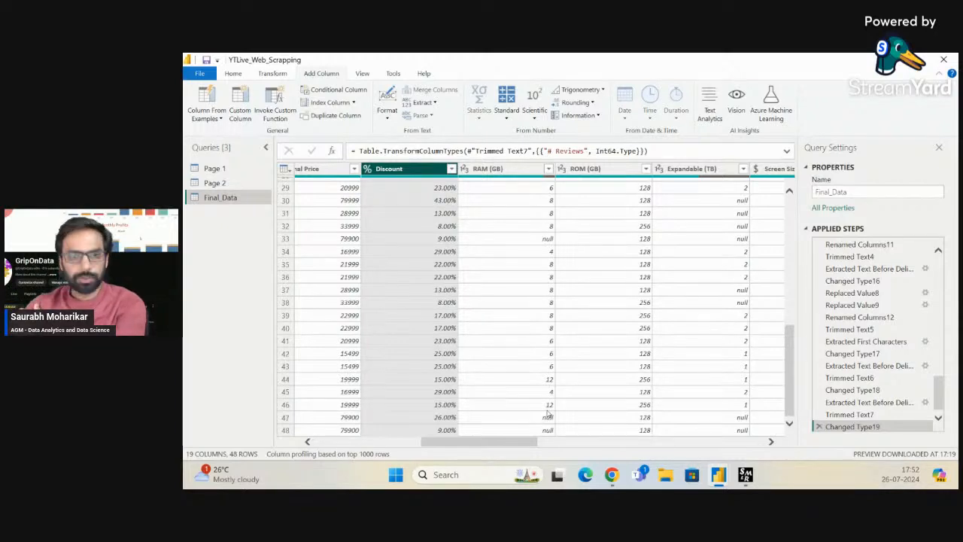
scroll(581, 354, "up", 10)
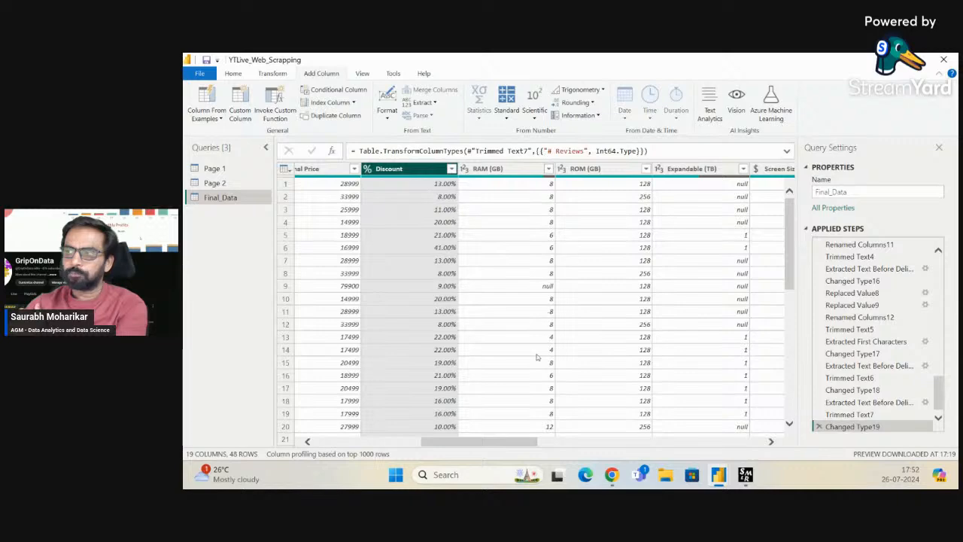
scroll(536, 356, "down", 3)
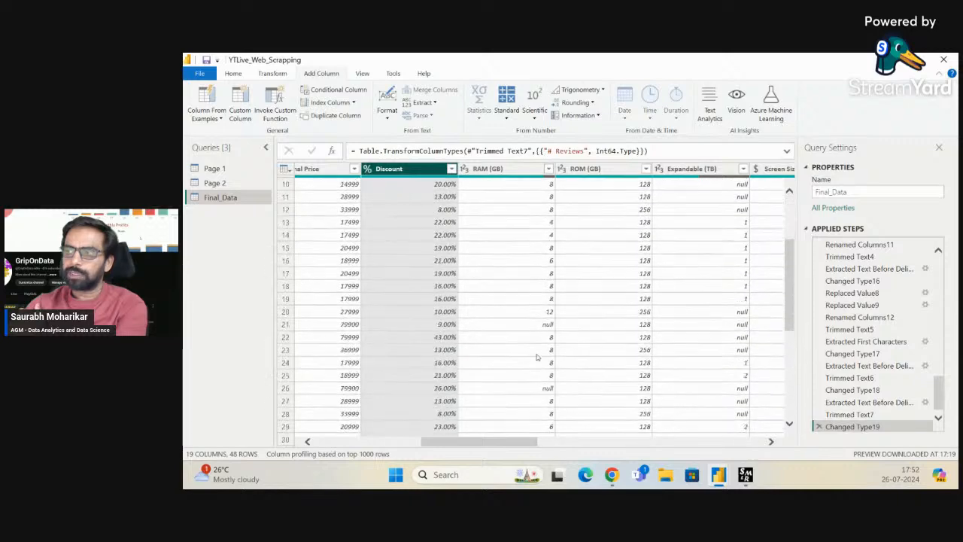
left_click(550, 311)
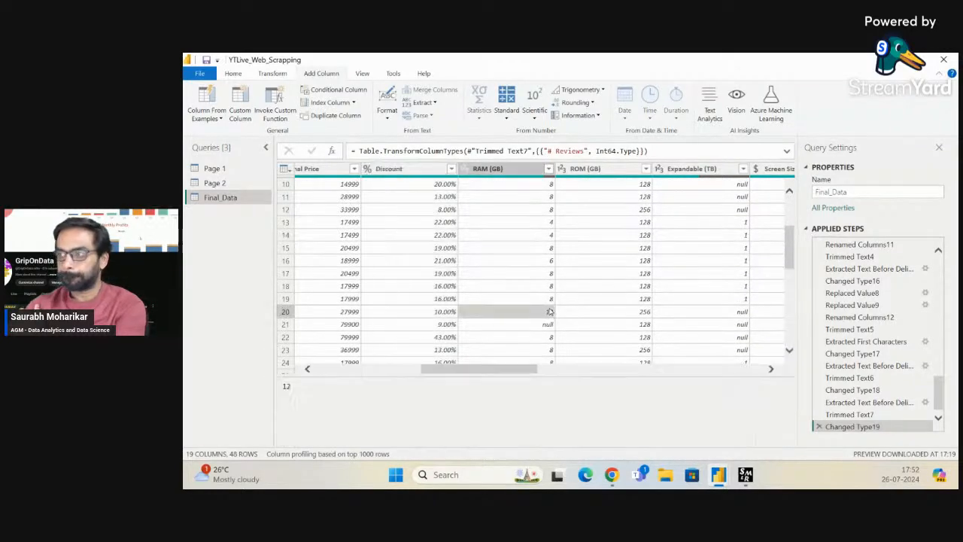
scroll(550, 310, "up", 3)
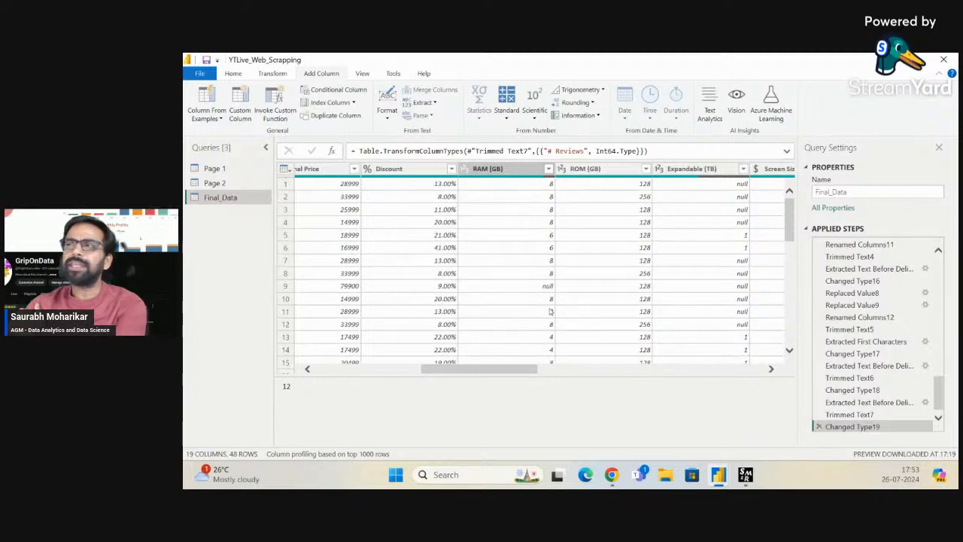
scroll(557, 312, "down", 3)
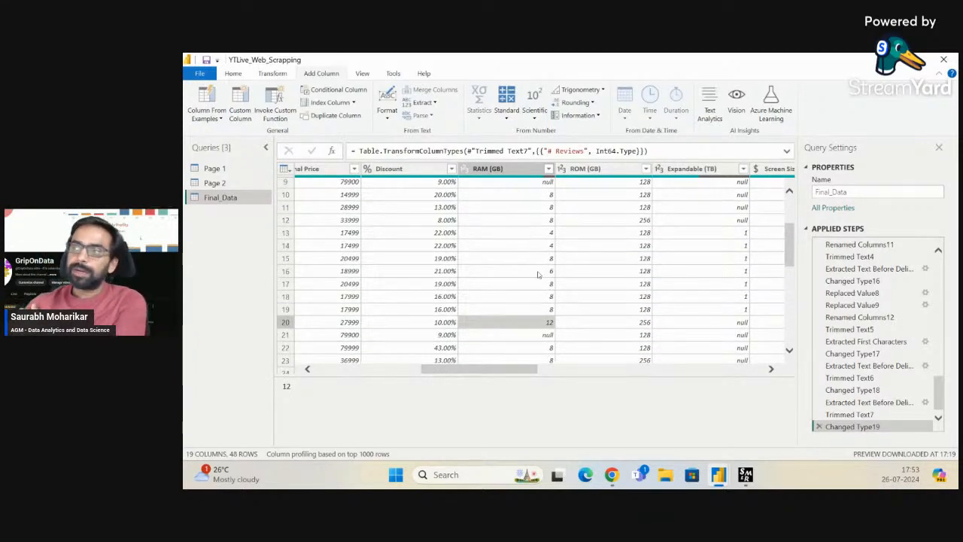
left_click(540, 273)
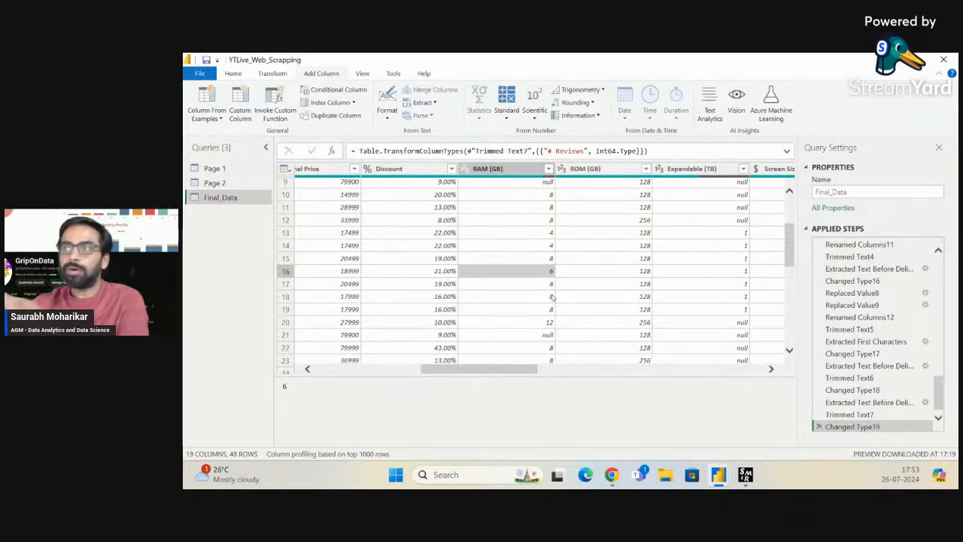
left_click(545, 325)
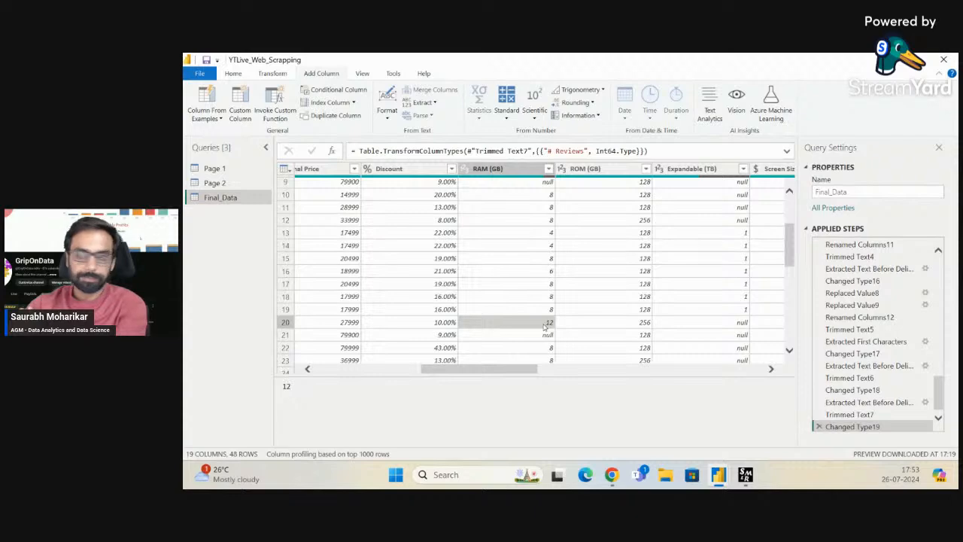
scroll(544, 327, "down", 4)
scroll(545, 327, "up", 5)
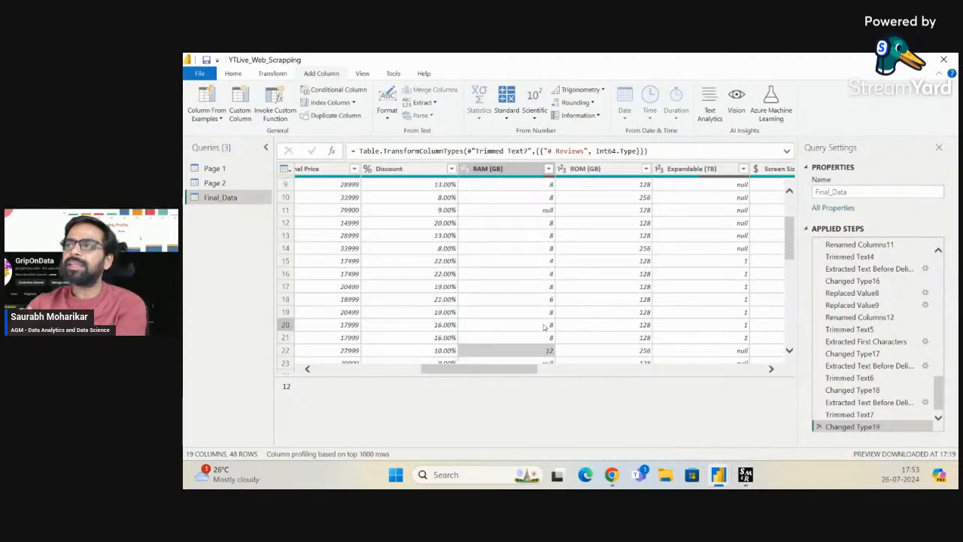
scroll(544, 327, "up", 3)
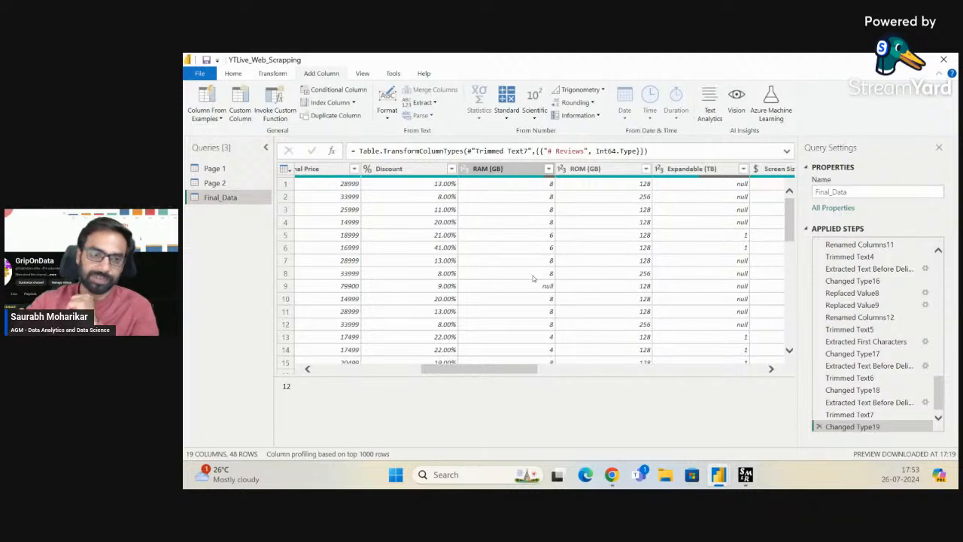
Examine the RAM (GB) and Offer Price values across the rows as candidate bases for a conditional column
scroll(533, 279, "down", 10)
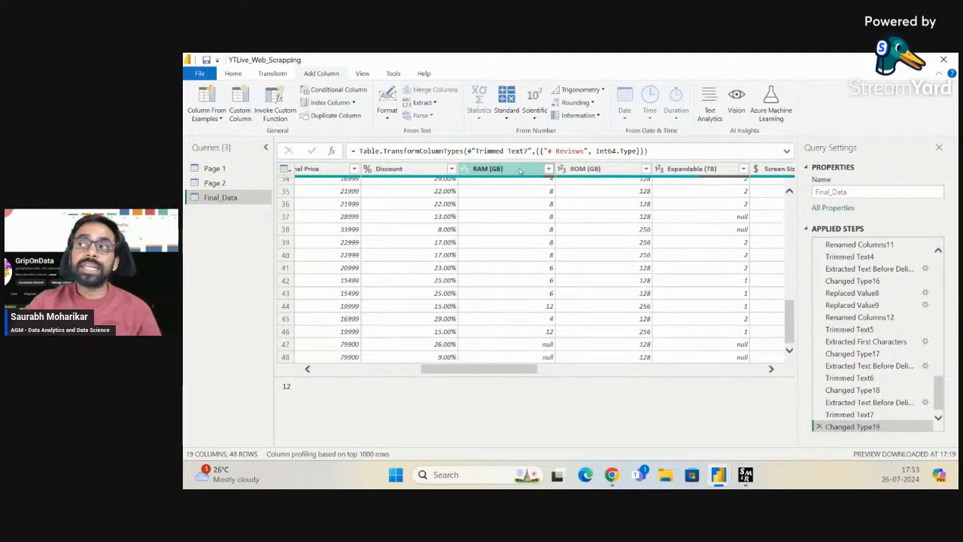
left_click(519, 171)
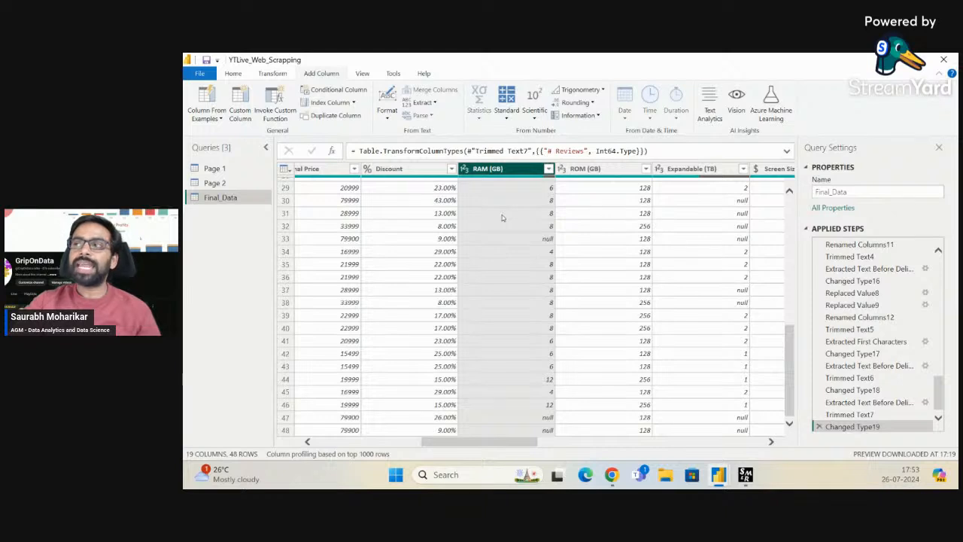
scroll(473, 256, "up", 10)
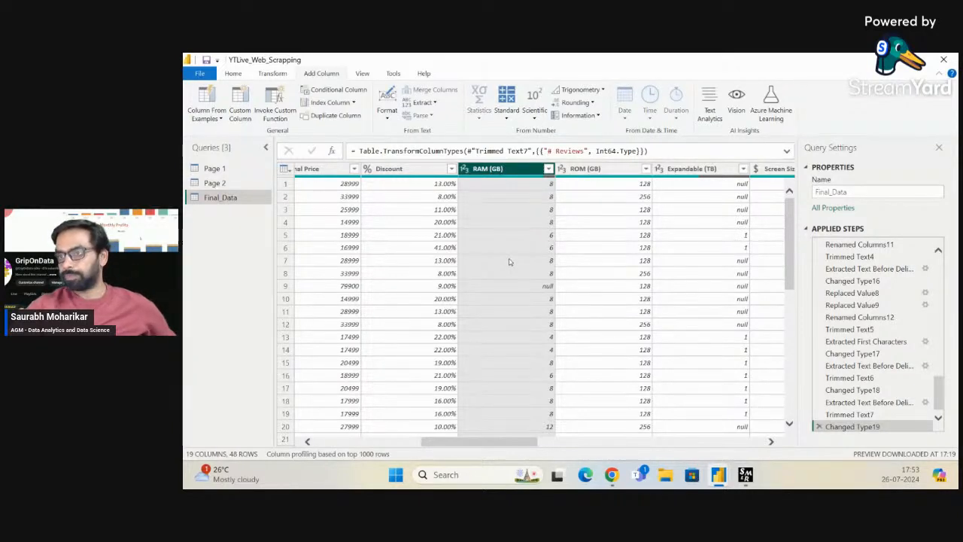
scroll(508, 261, "left", 4)
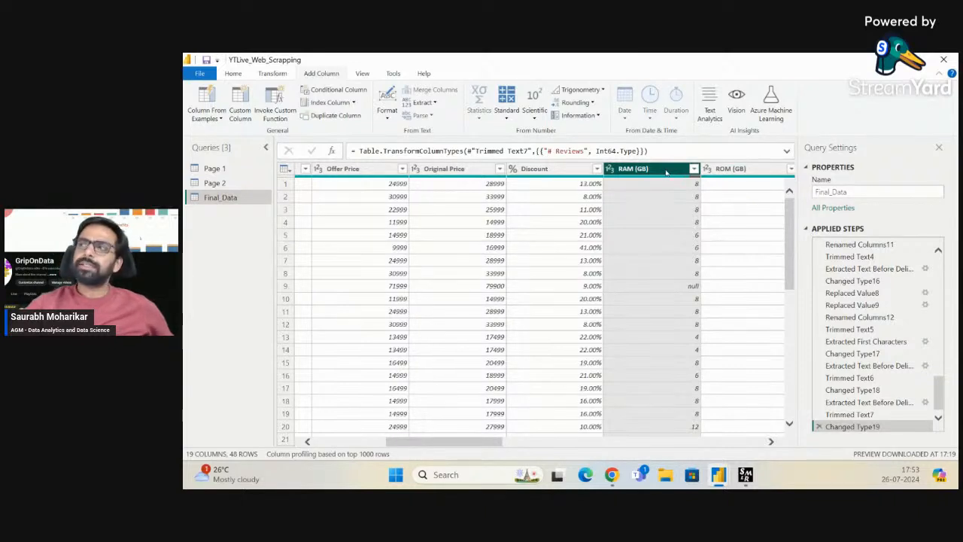
left_click(386, 170)
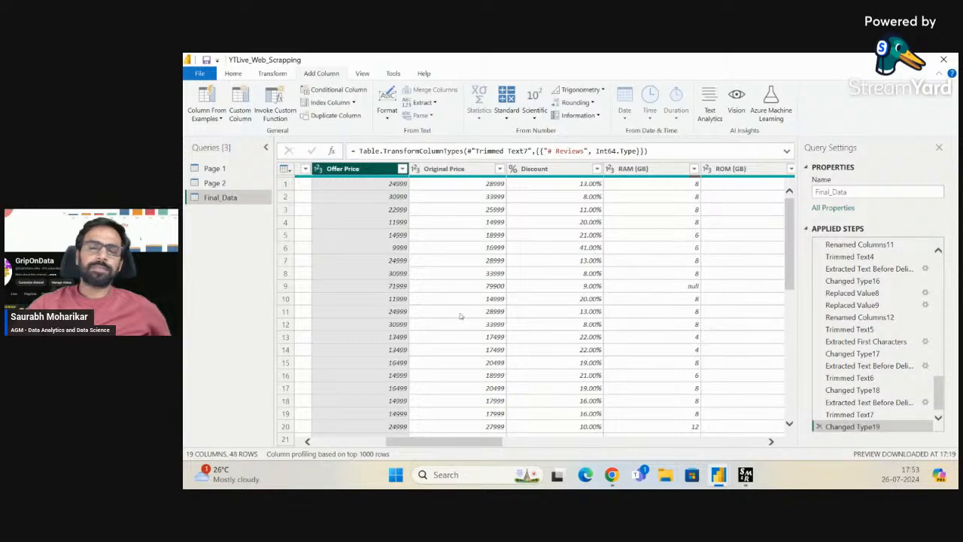
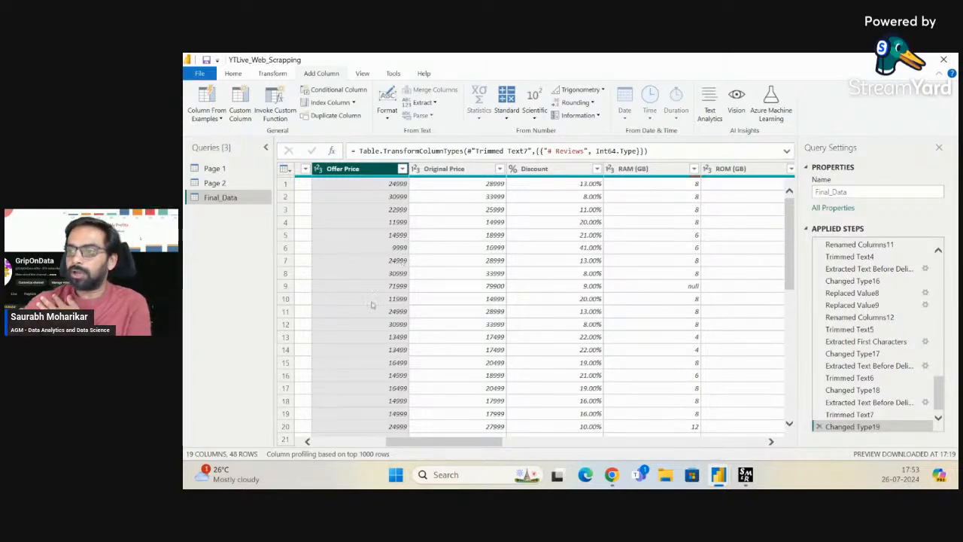
scroll(396, 391, "down", 4)
scroll(394, 390, "up", 4)
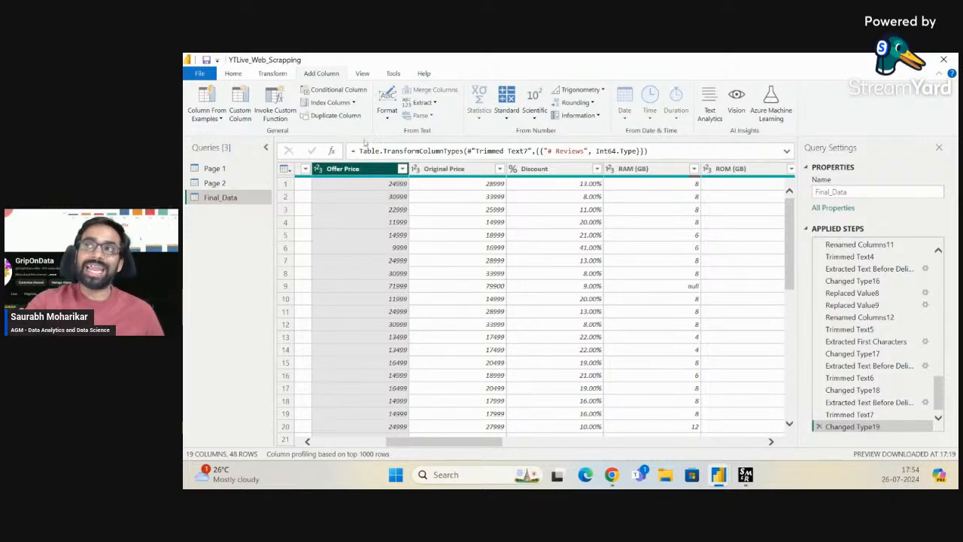
Start a new conditional column in Final_Data and name it Price Category
left_click(338, 89)
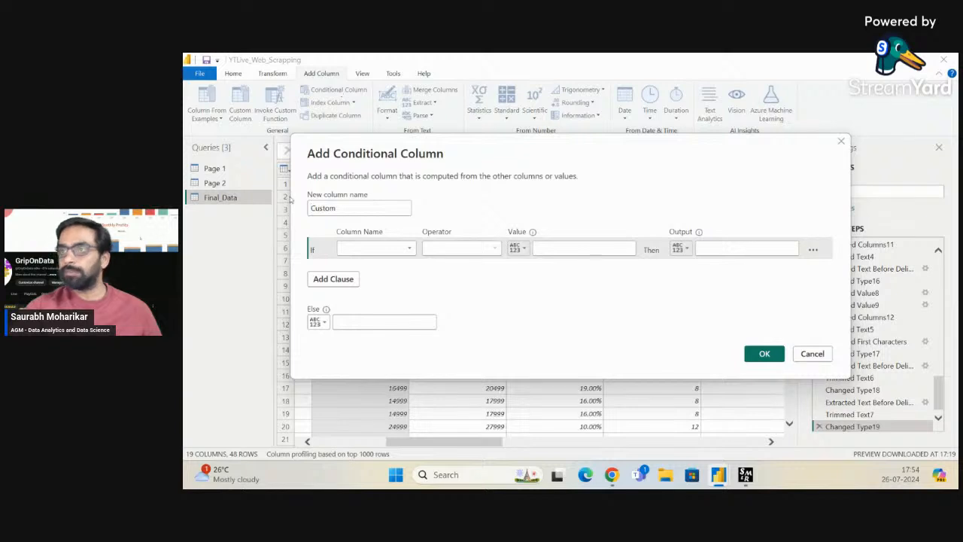
left_click(344, 208)
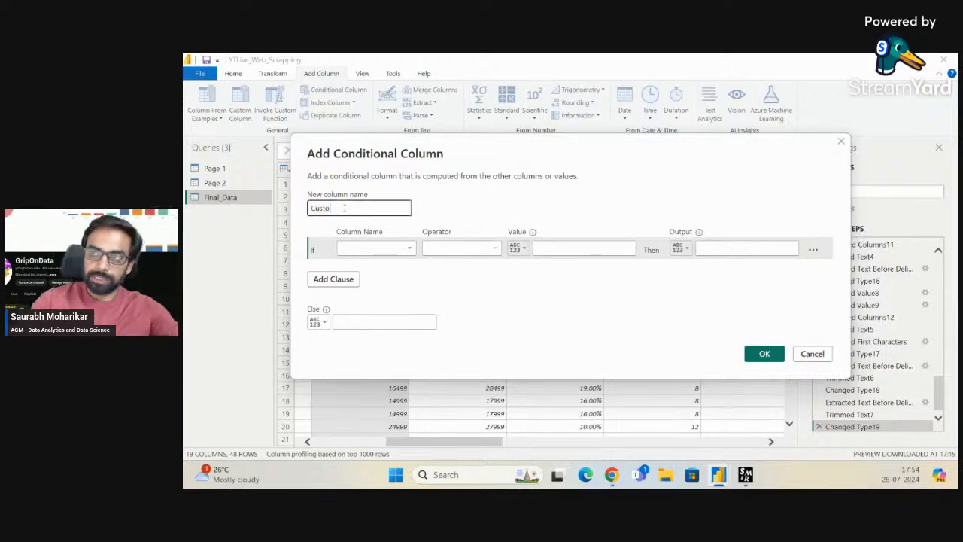
key("BackSpace")
key("BackSpace")
key("BackSpace")
key("BackSpace")
key("BackSpace")
key("BackSpace")
type("Price")
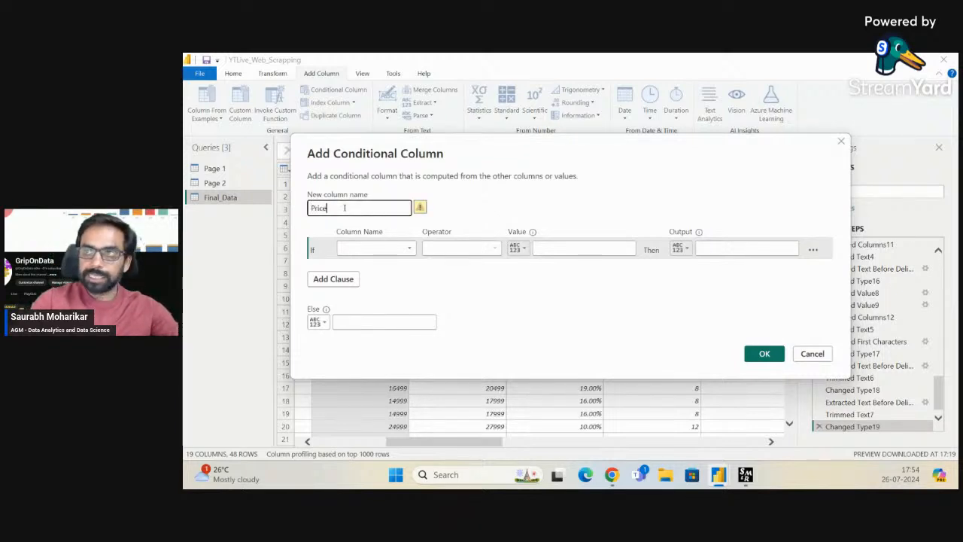
type(" Calr")
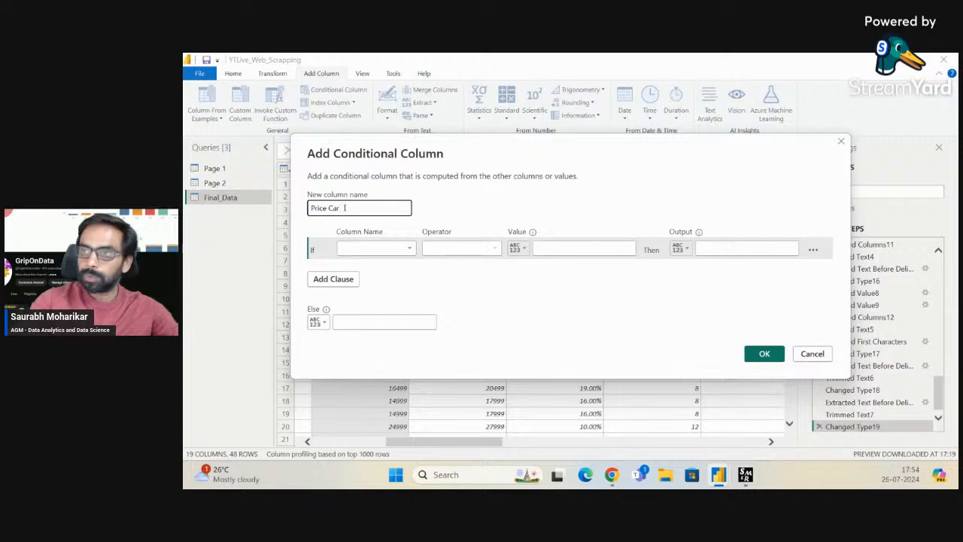
type("e")
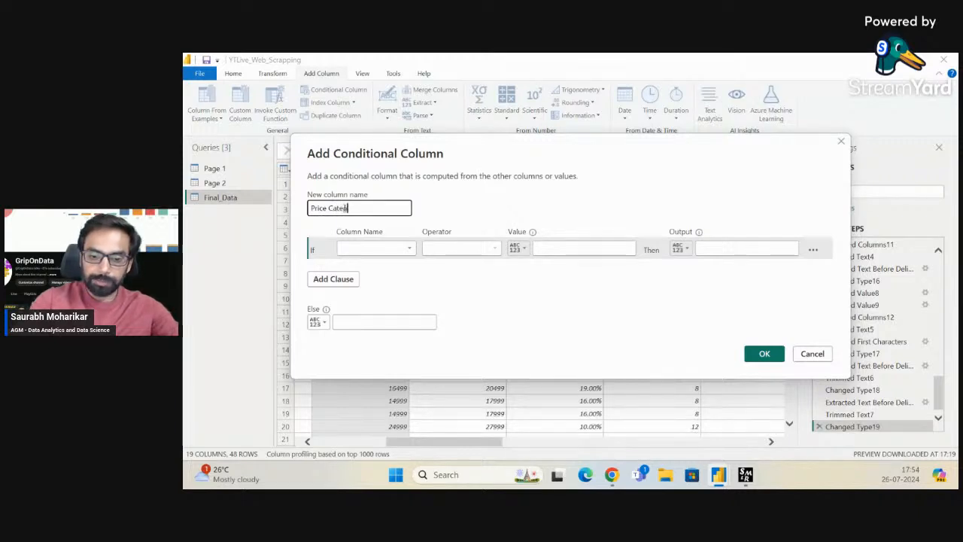
type("gory")
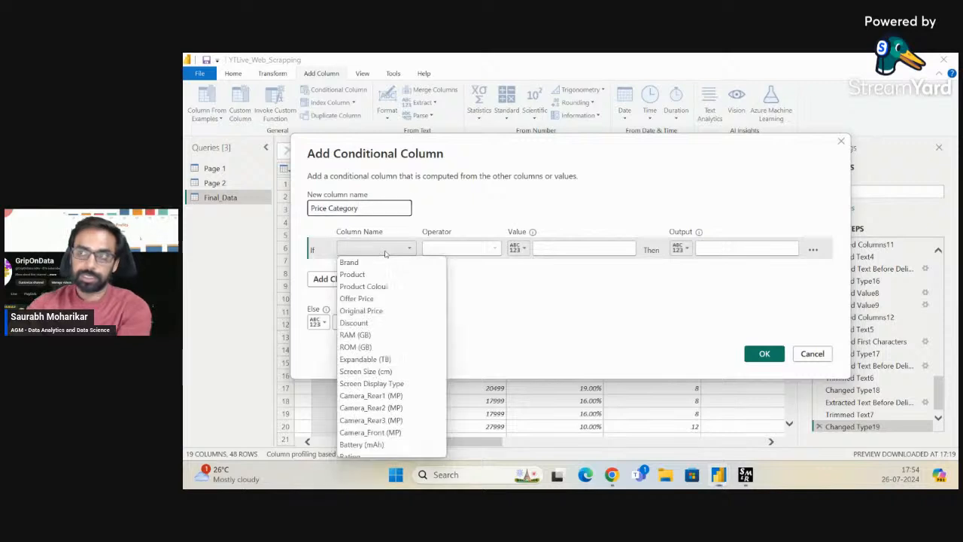
Define the first condition so that an Offer Price that is less than 10000 outputs Low Price
left_click(384, 249)
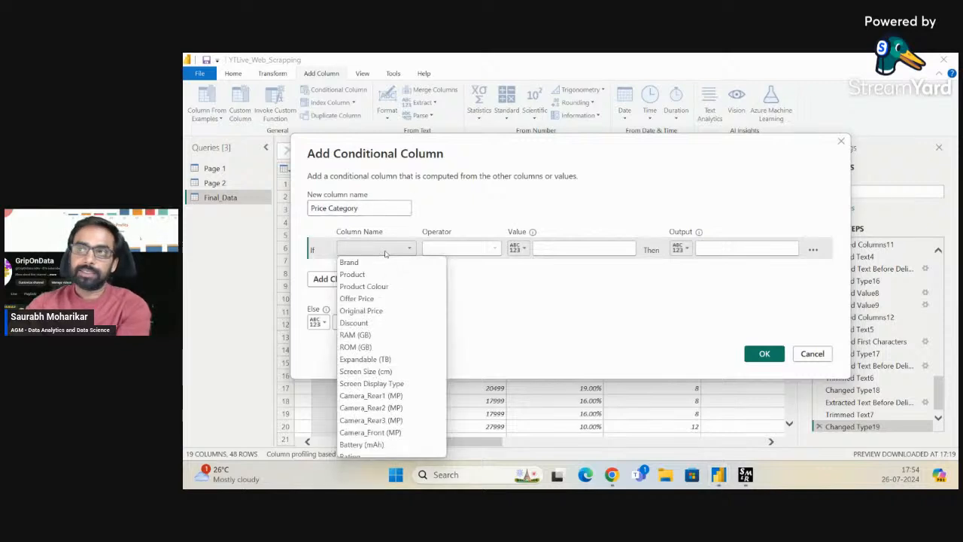
left_click(373, 300)
left_click(472, 249)
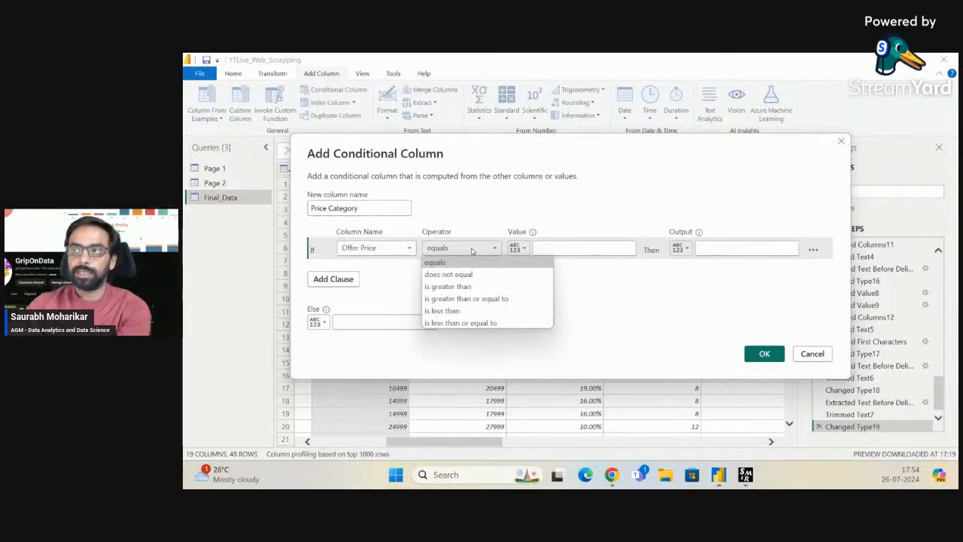
left_click(474, 311)
left_click(580, 248)
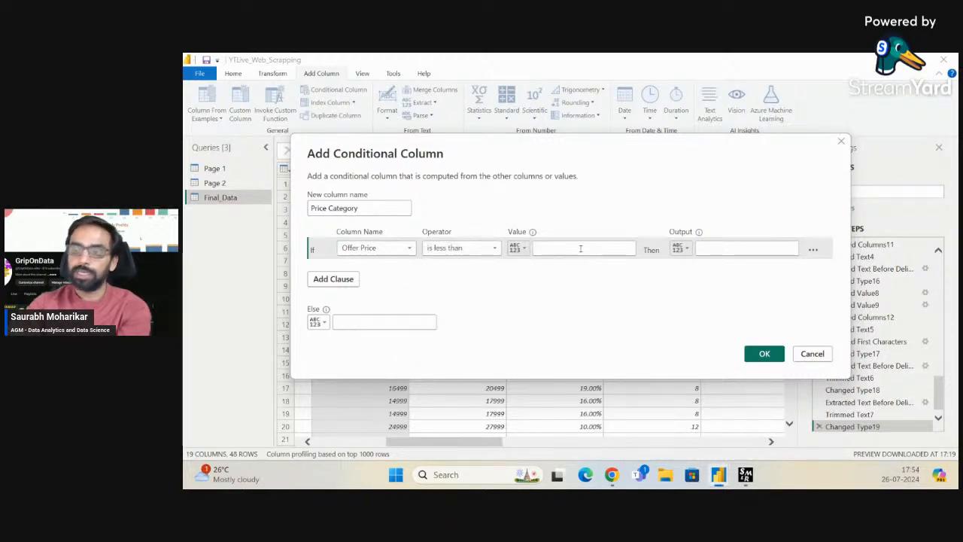
type("10000")
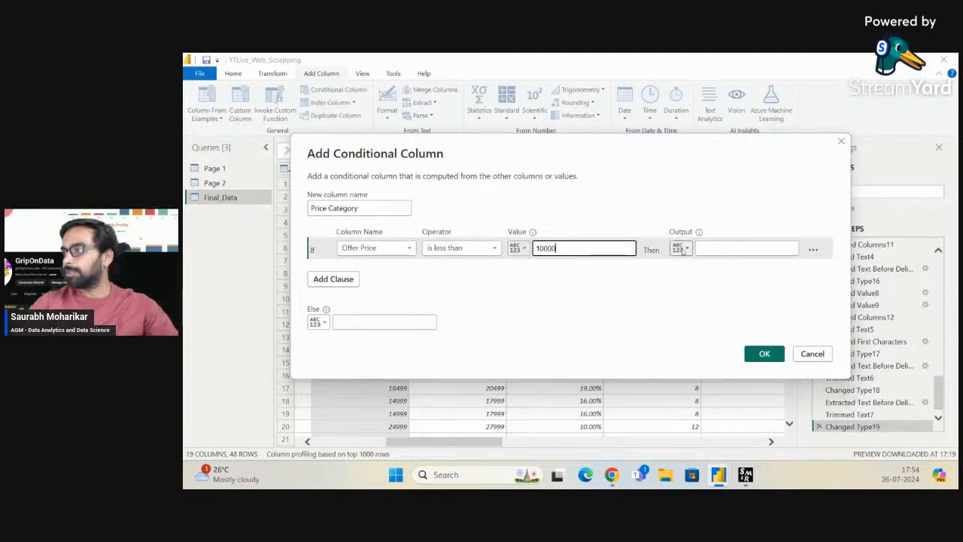
left_click(707, 248)
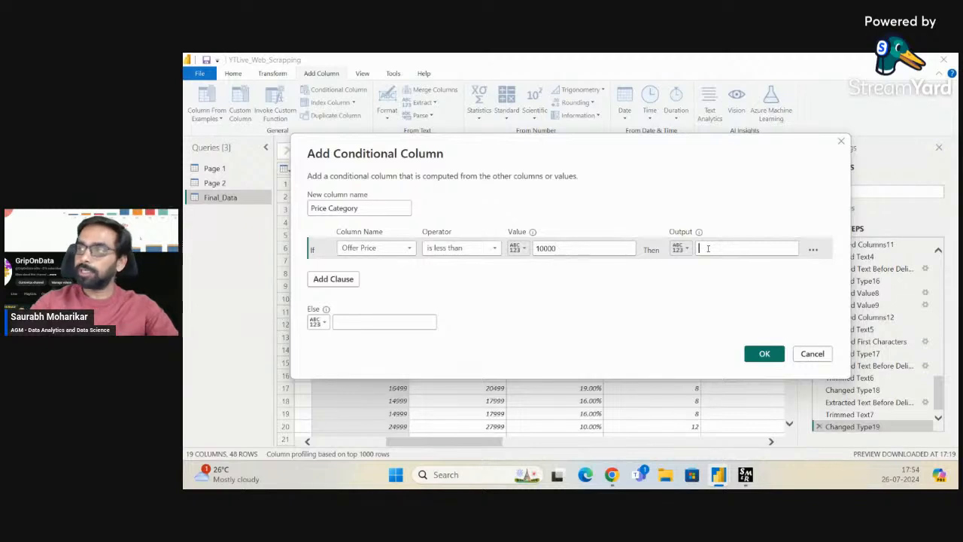
left_click(524, 249)
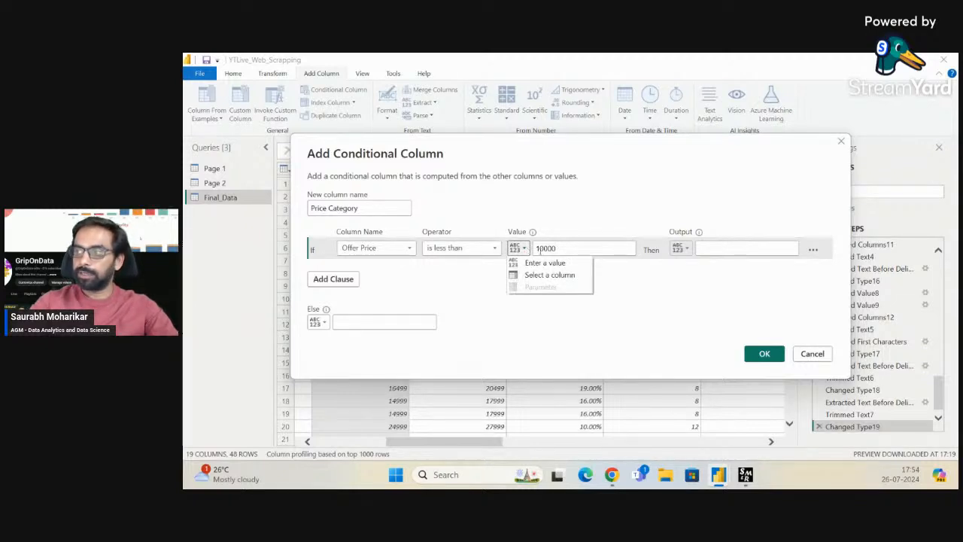
left_click(659, 295)
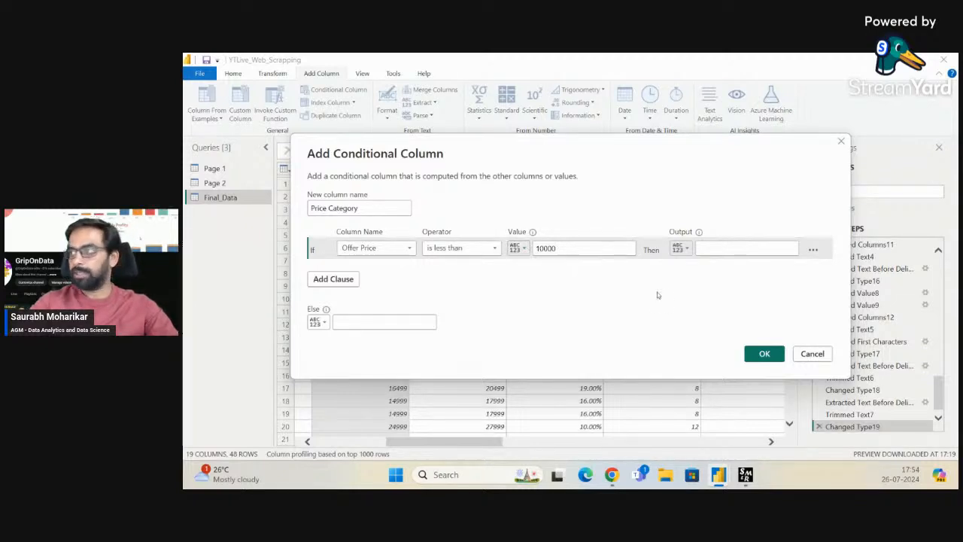
left_click(726, 247)
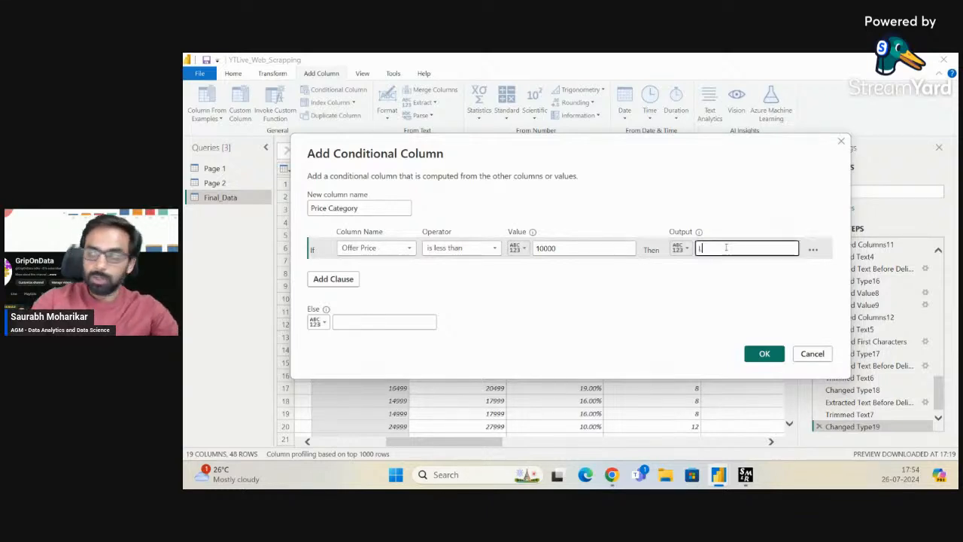
type("Low")
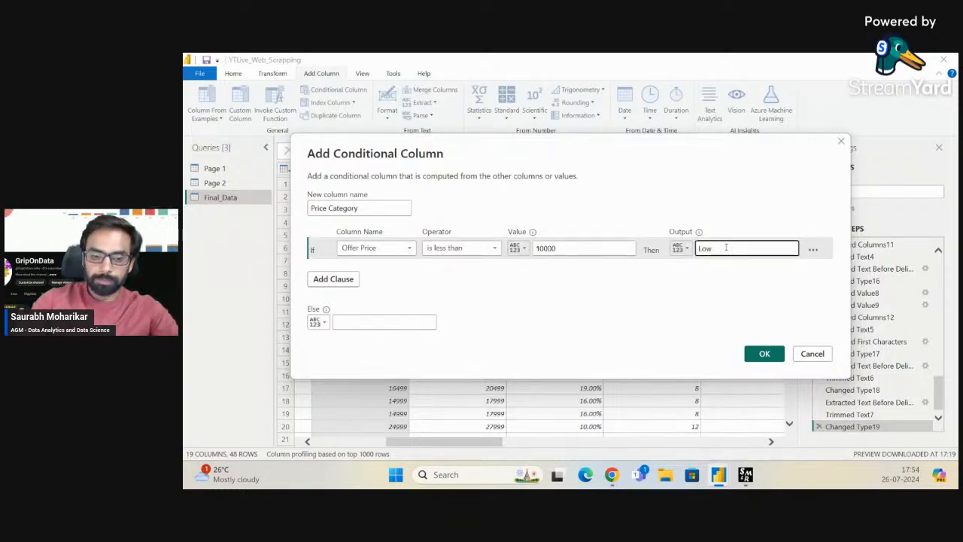
type(" Price")
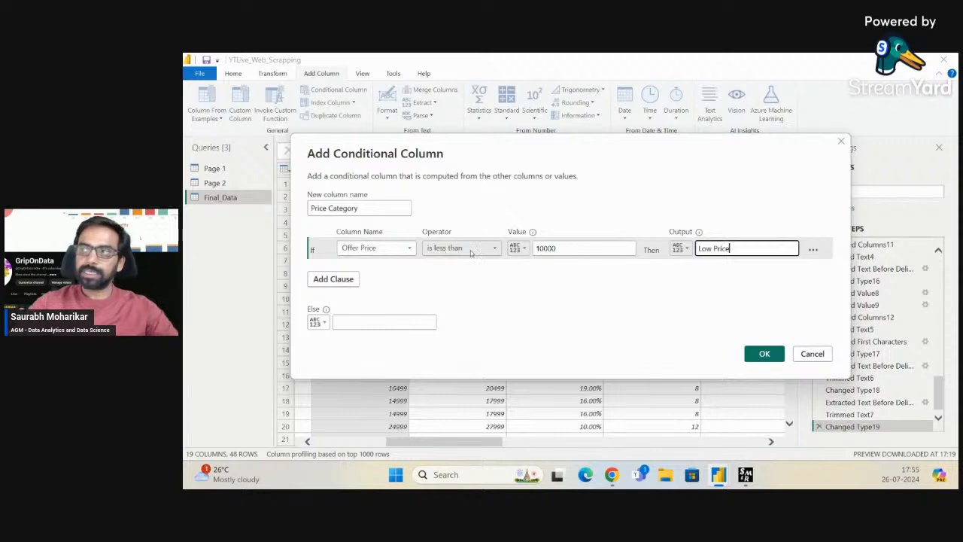
Add an Else If clause that outputs High Price when Offer Price is greater than 20000
left_click(337, 279)
left_click(373, 271)
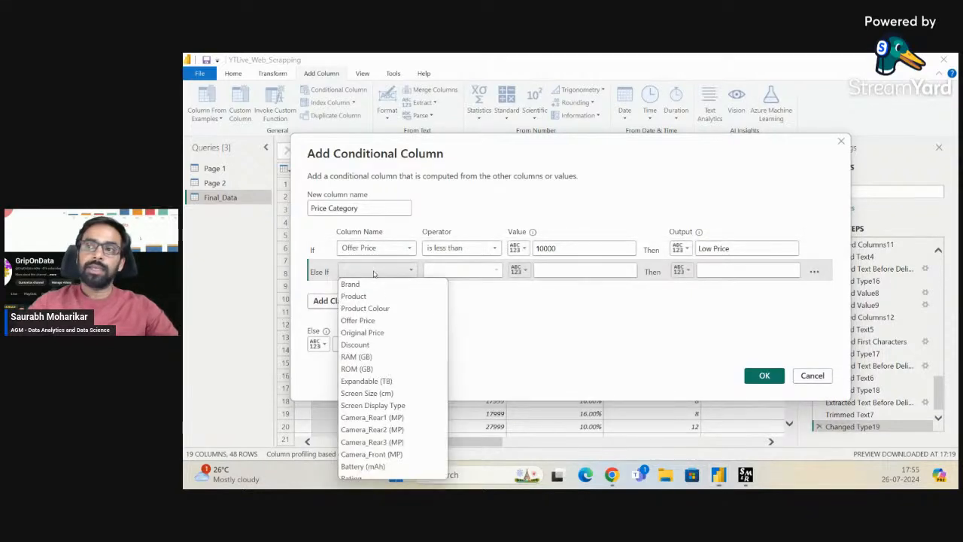
left_click(377, 322)
left_click(463, 274)
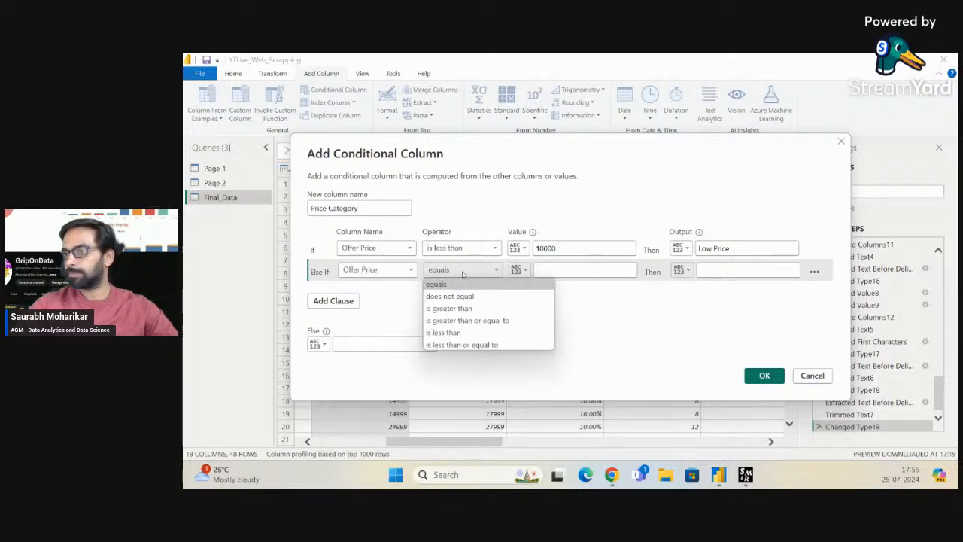
left_click(483, 311)
left_click(581, 272)
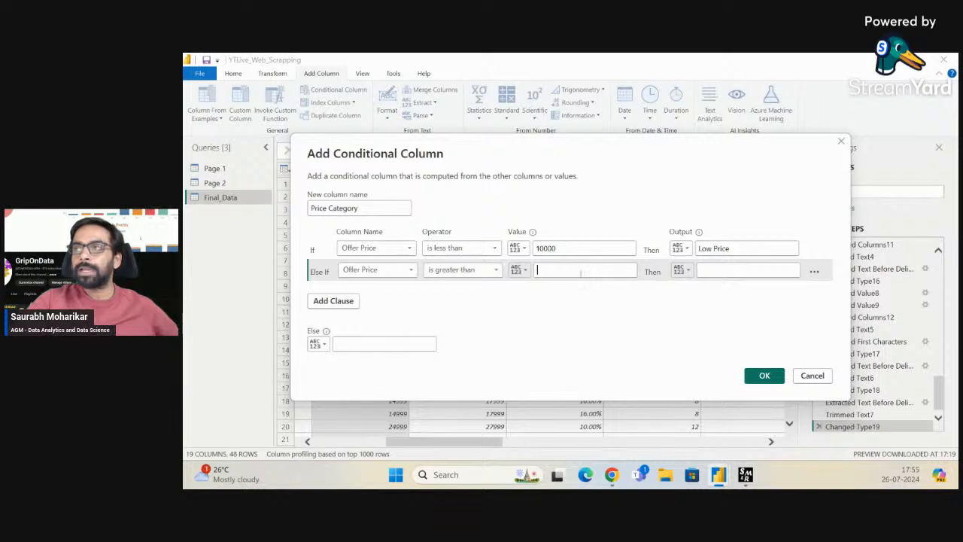
type("2")
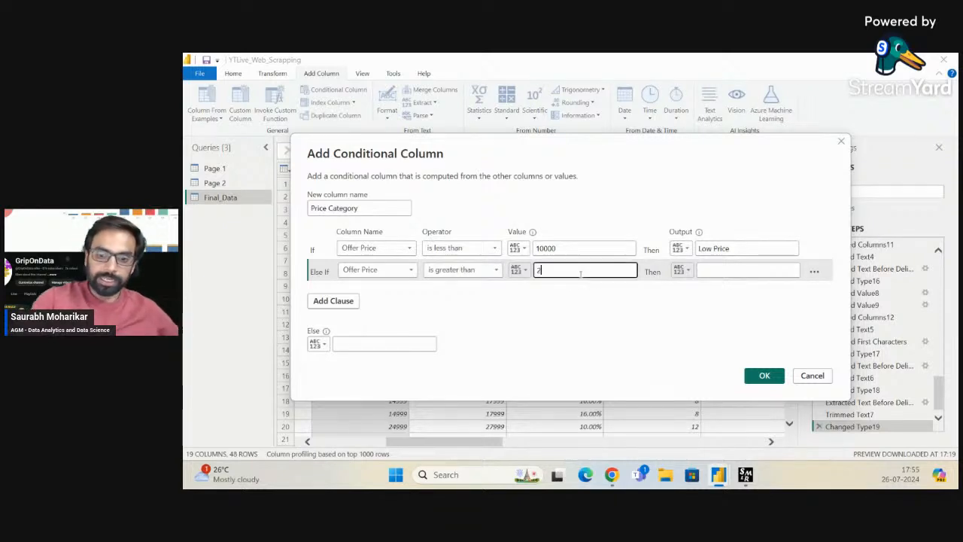
type("0000")
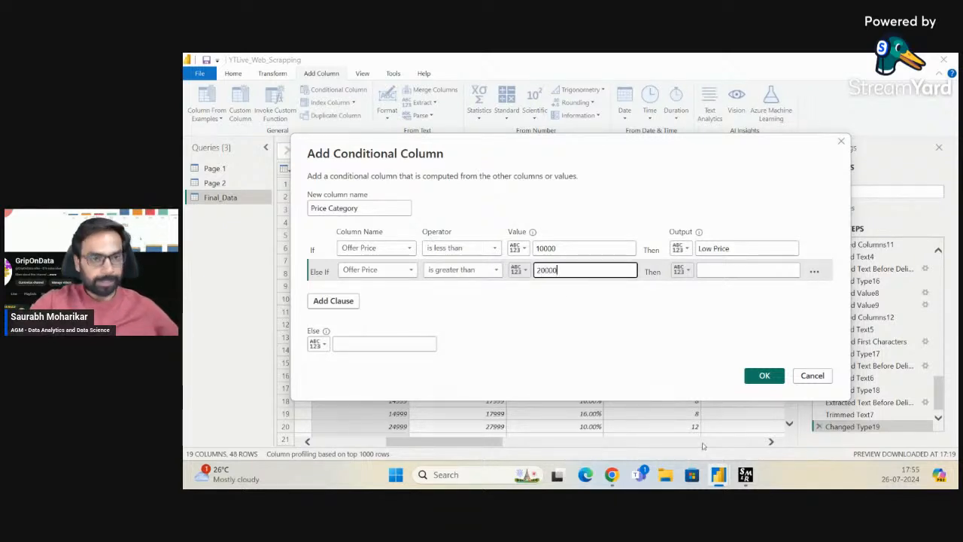
left_click(741, 271)
type("Hi")
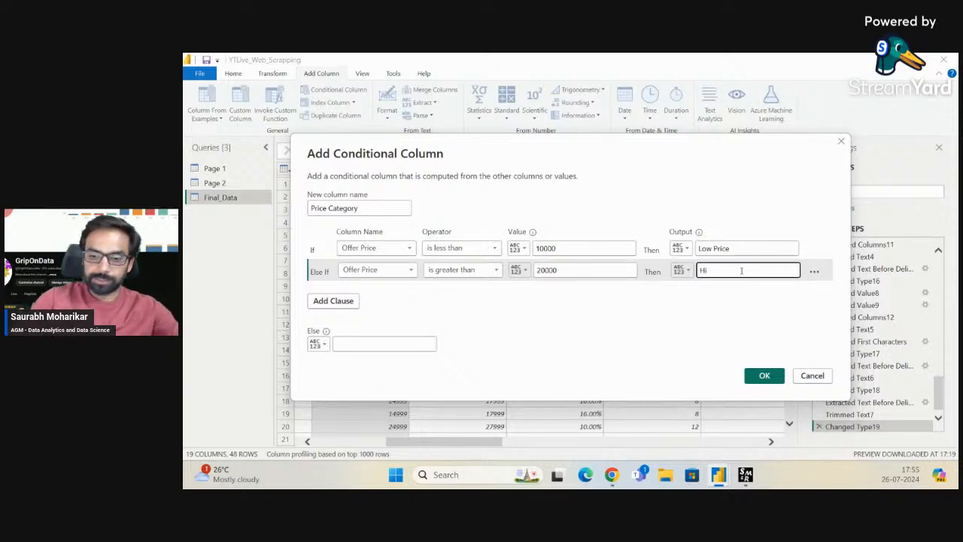
type("gh")
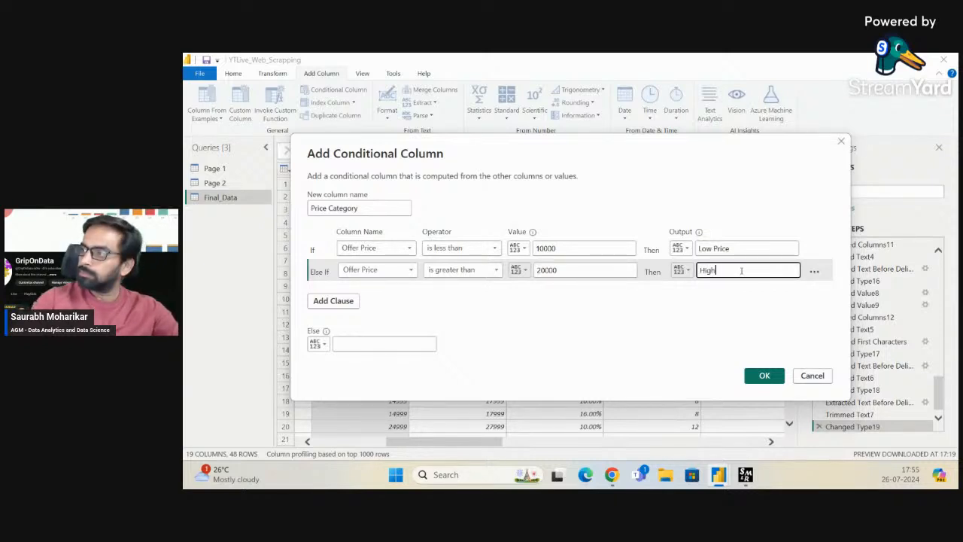
type(" Price")
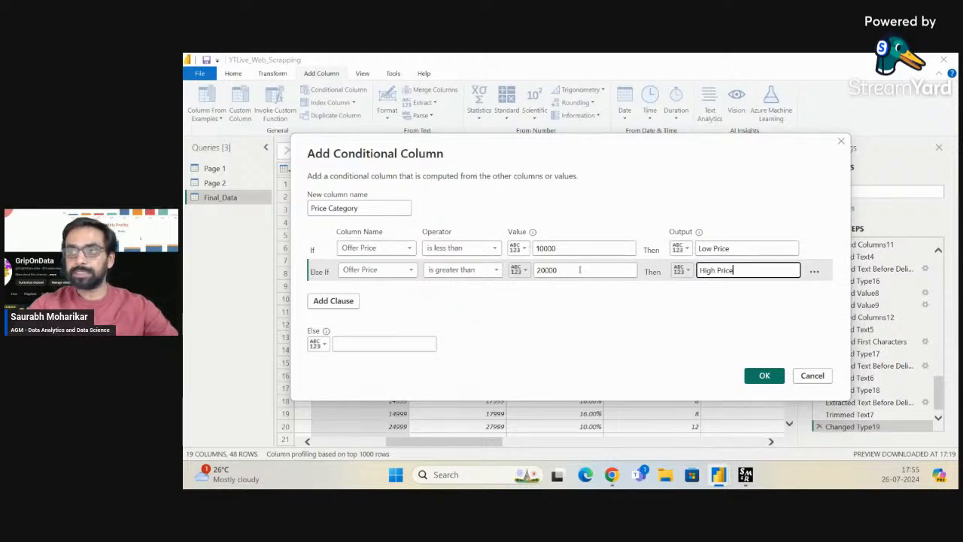
Set the Else output of the Price Category column to Medium Price
left_click(372, 348)
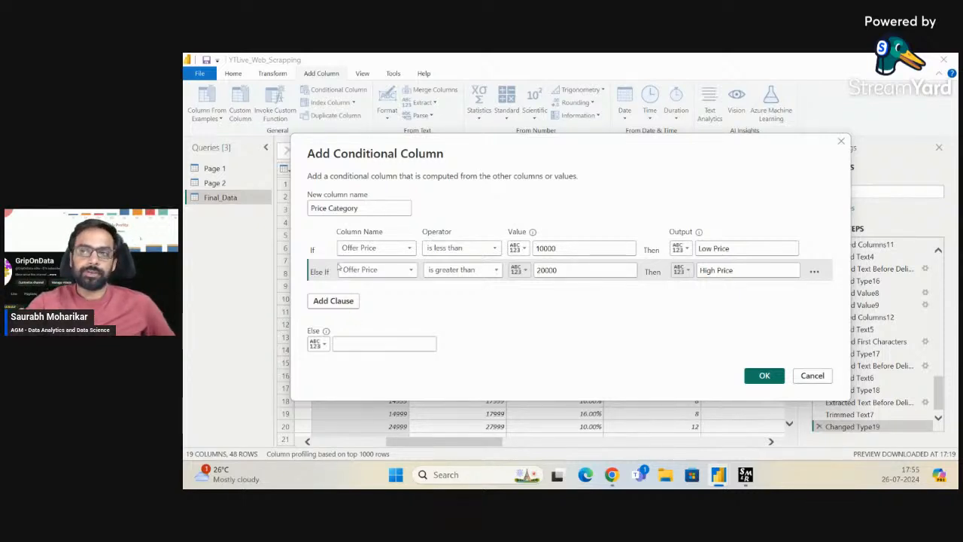
left_click(376, 343)
type("Me")
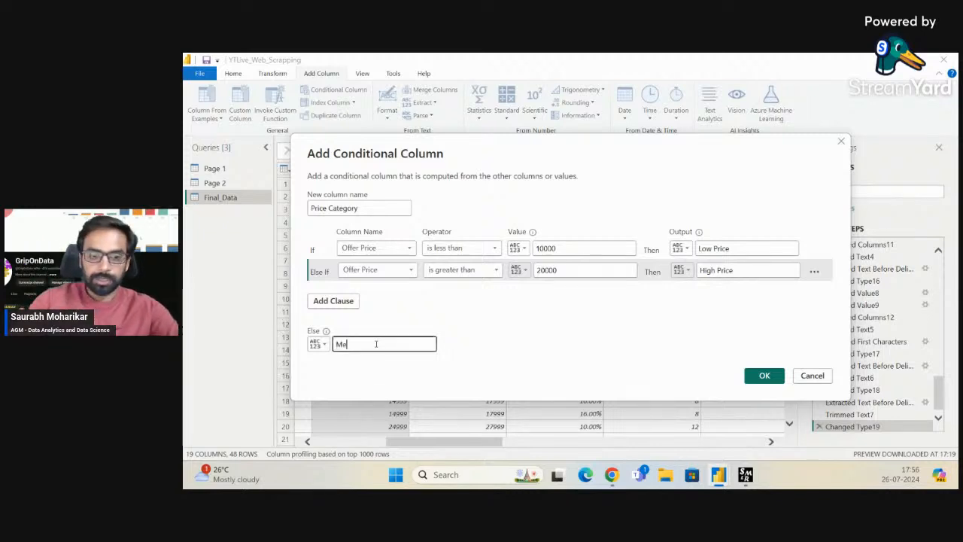
type("dium P")
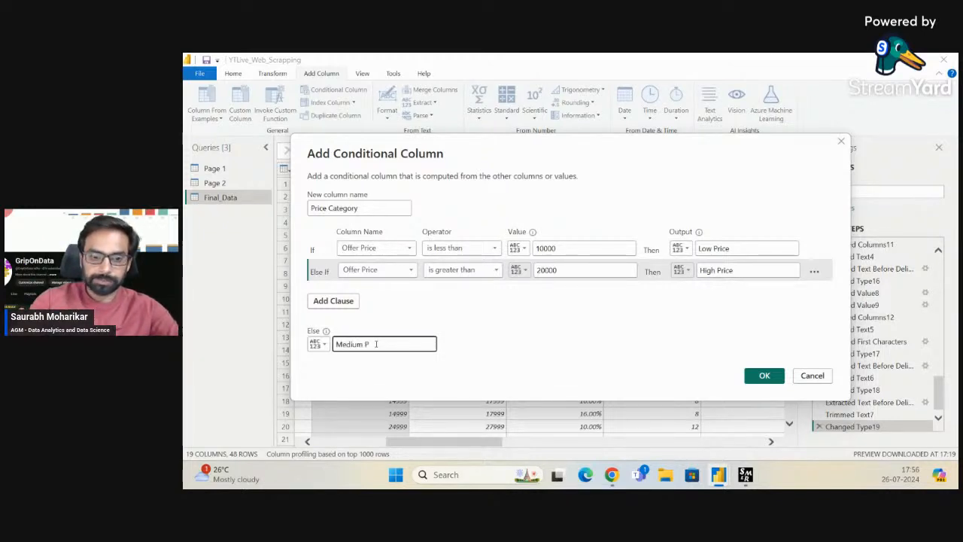
type("rice")
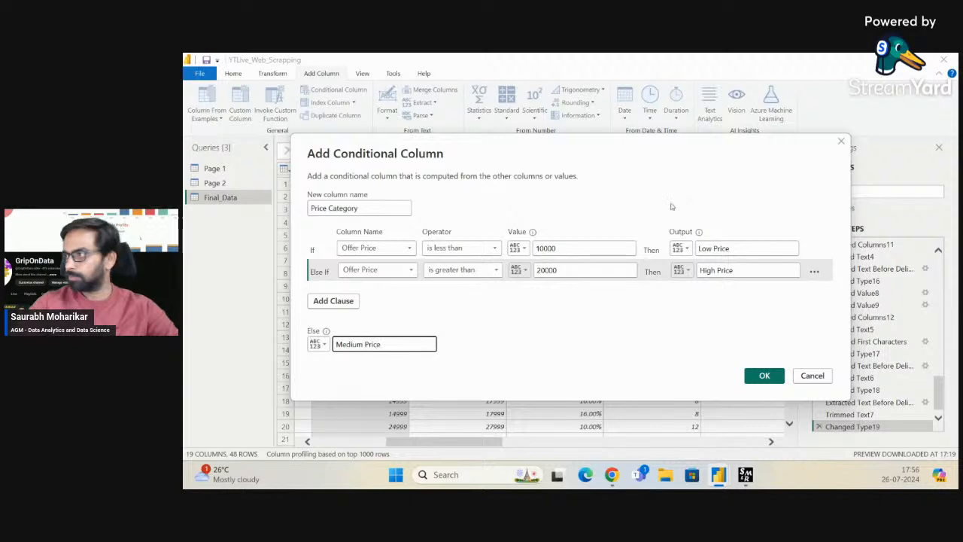
Change the Price Category outputs to Low Priced, High Priced and Medium Priced, create the column and check its rows
left_click(732, 248)
type("d")
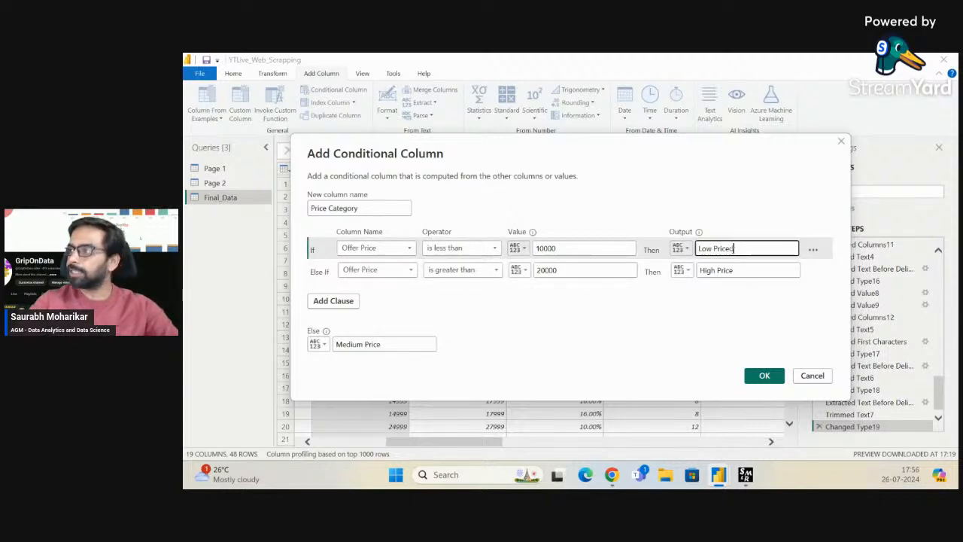
left_click(734, 270)
type("d")
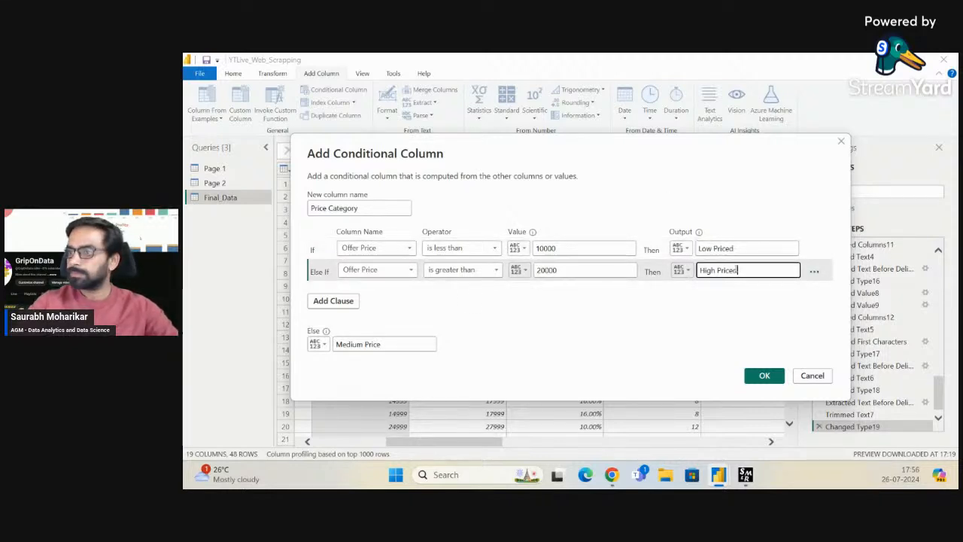
left_click(403, 343)
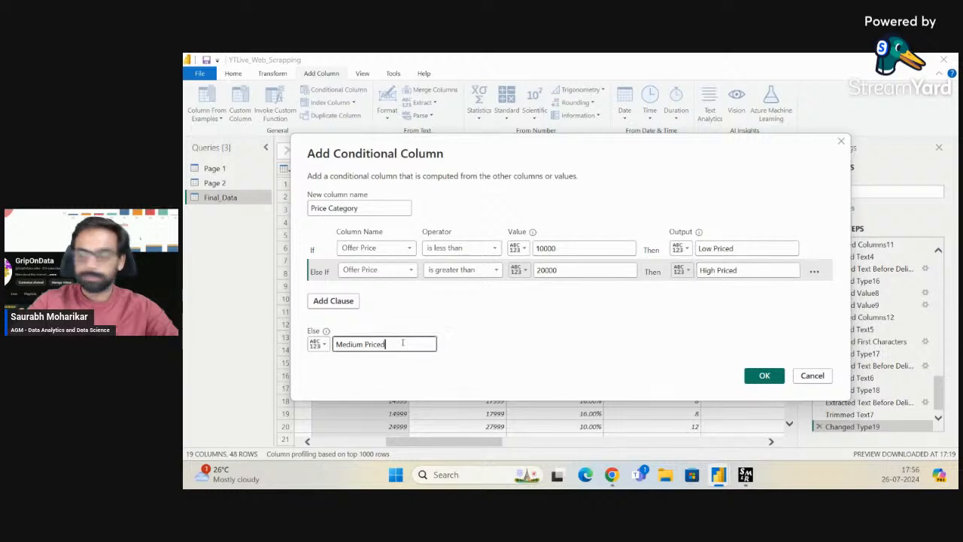
type("d")
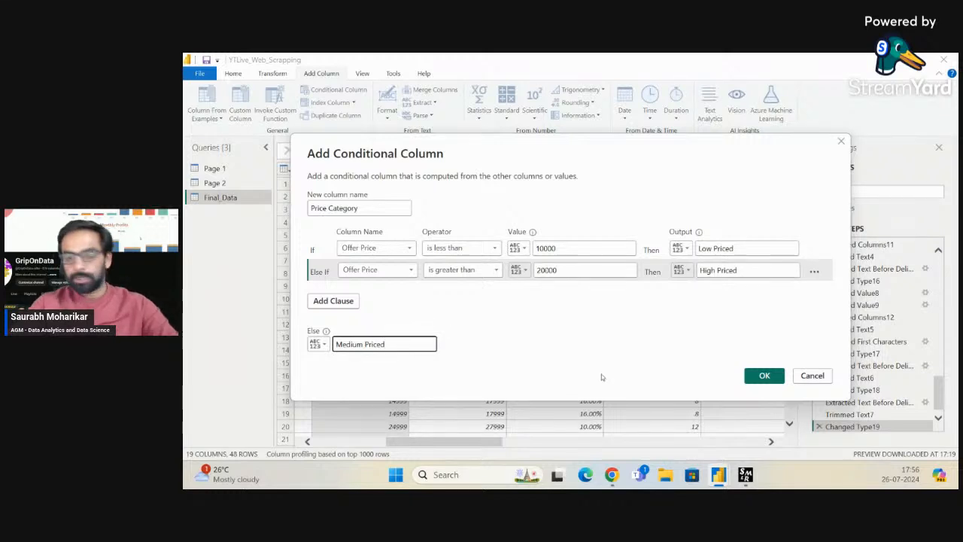
left_click(764, 375)
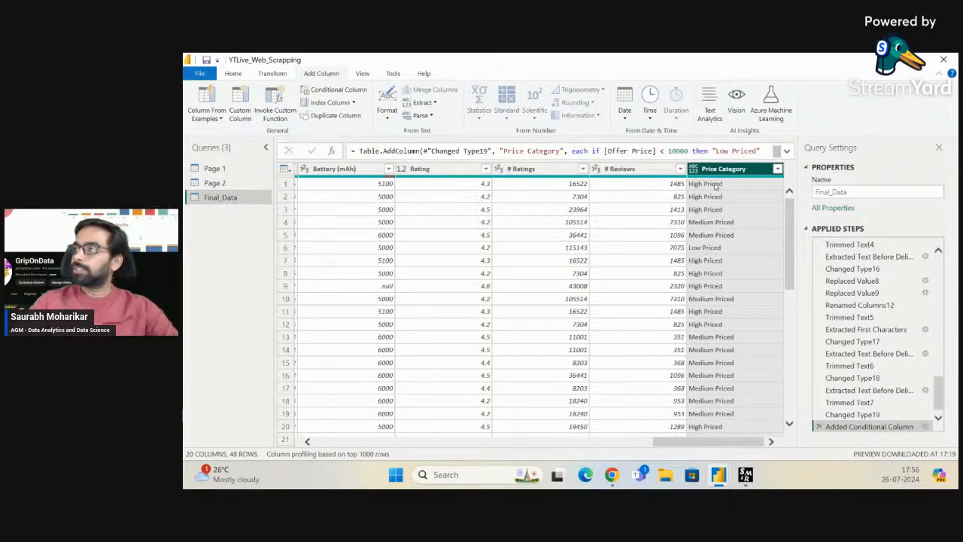
scroll(727, 380, "down", 9)
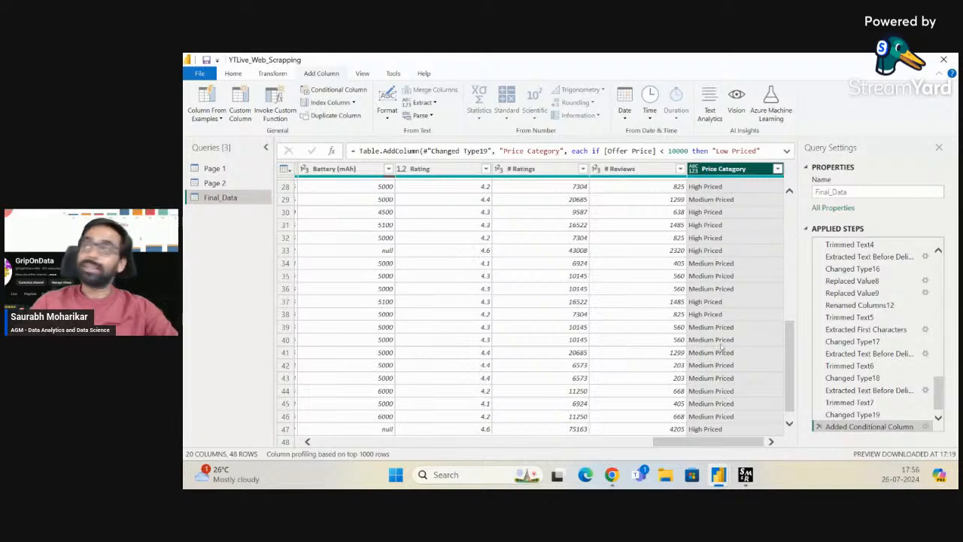
scroll(734, 272, "up", 9)
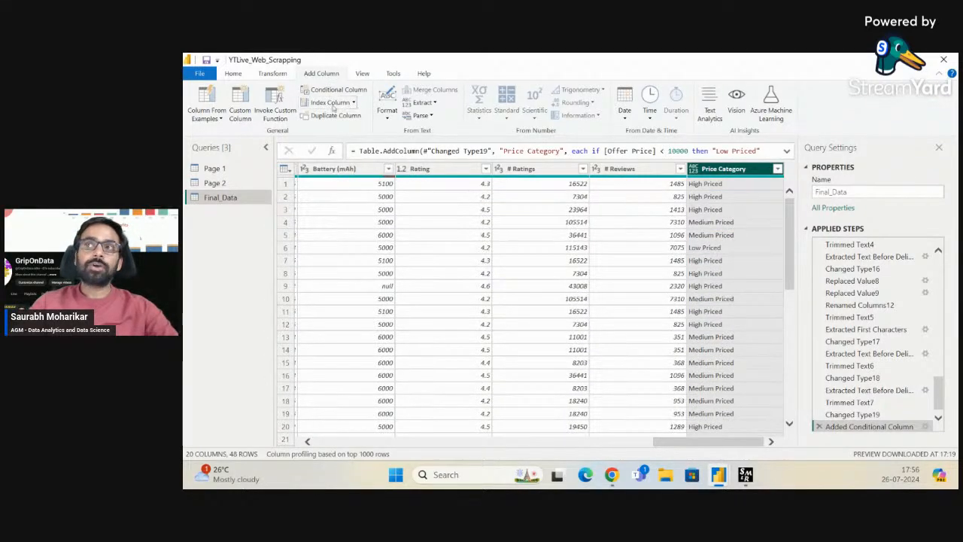
left_click(353, 106)
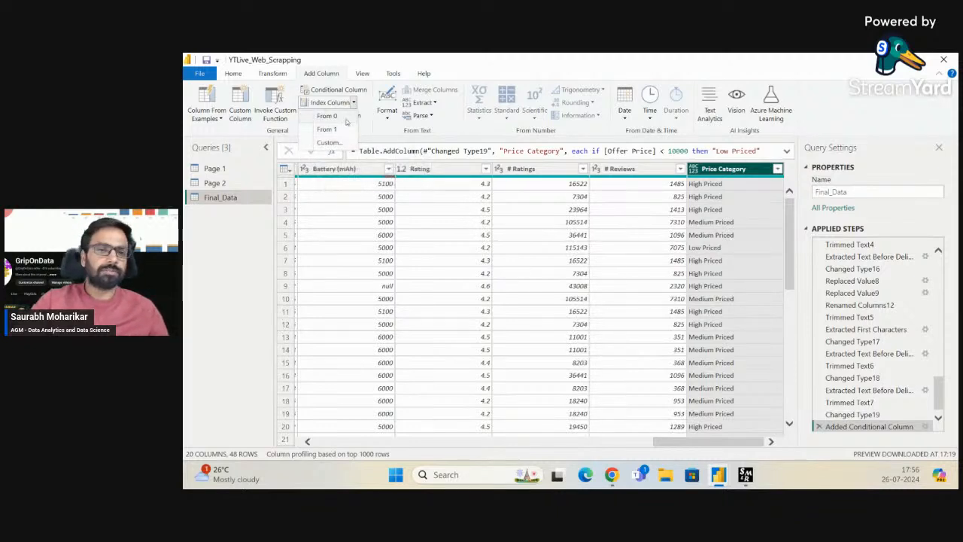
left_click(374, 127)
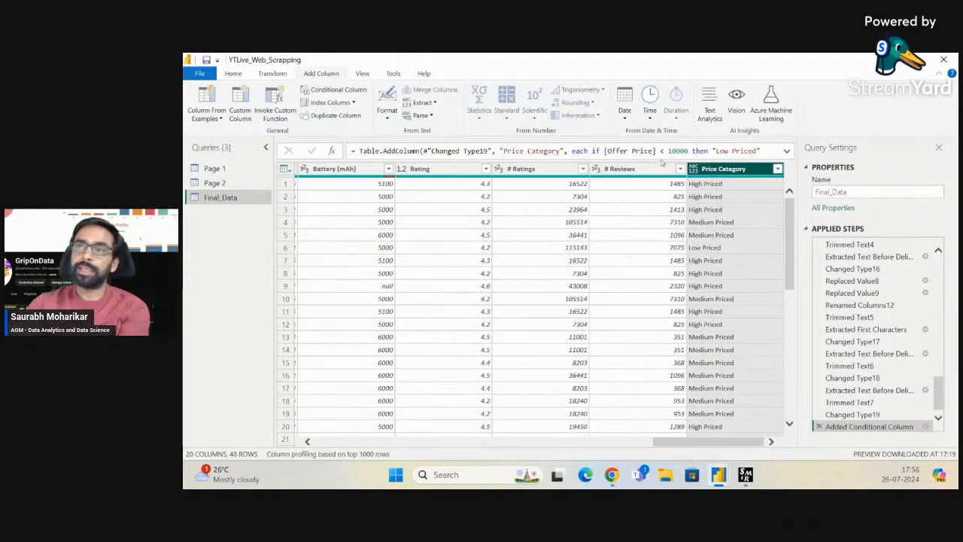
Duplicate the Price Category column and remove the copy
left_click(331, 115)
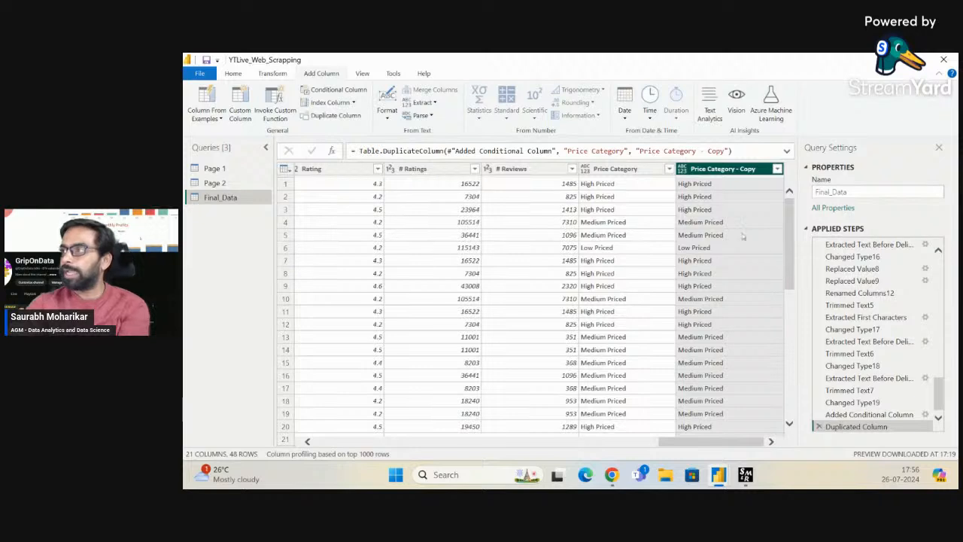
right_click(728, 171)
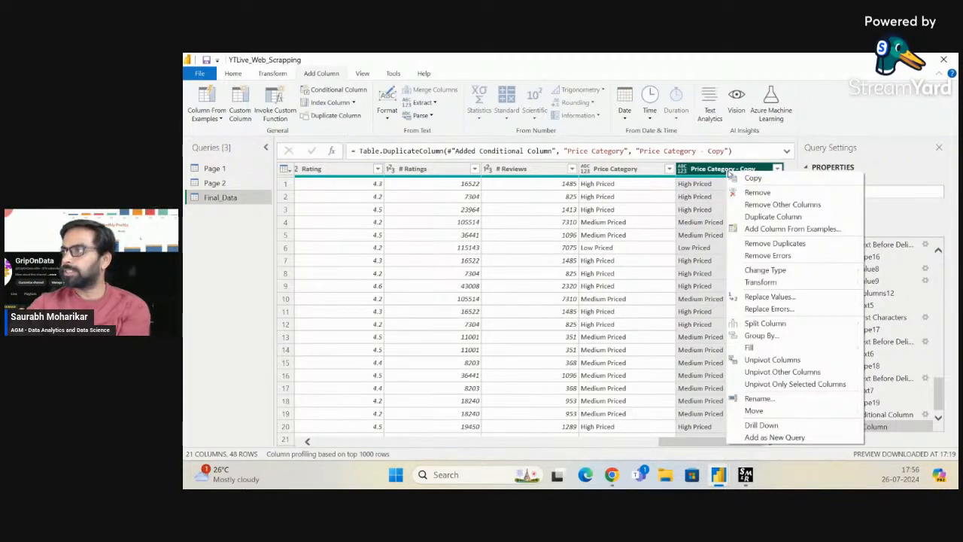
left_click(755, 191)
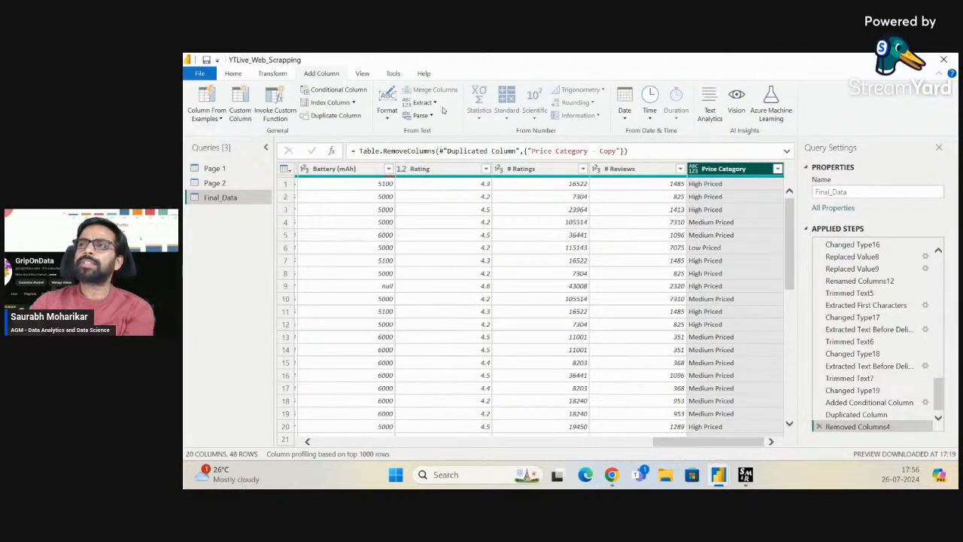
left_click(433, 103)
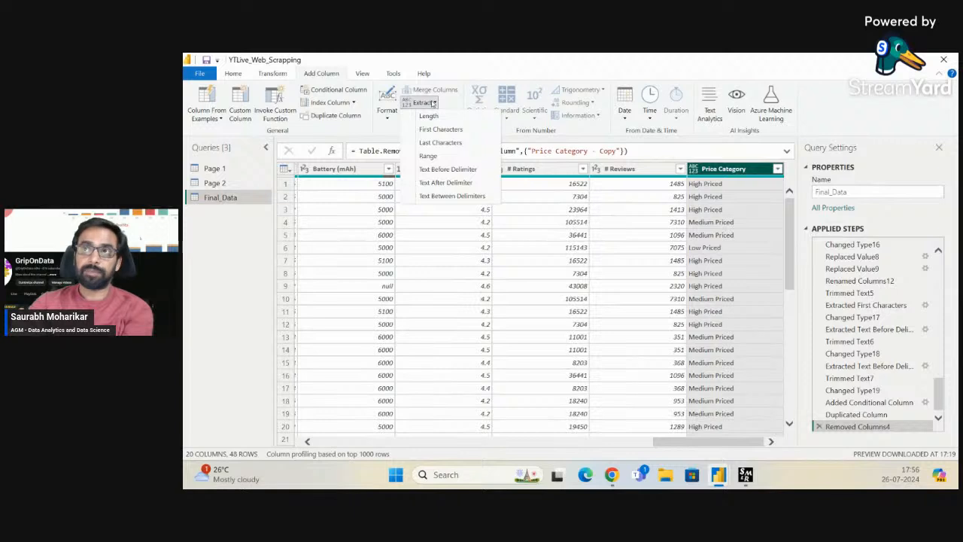
left_click(274, 74)
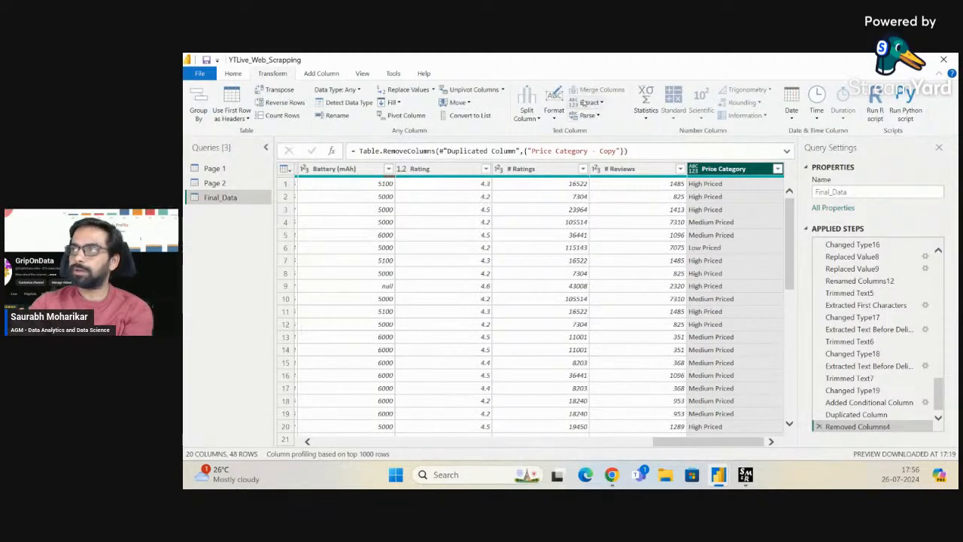
left_click(322, 73)
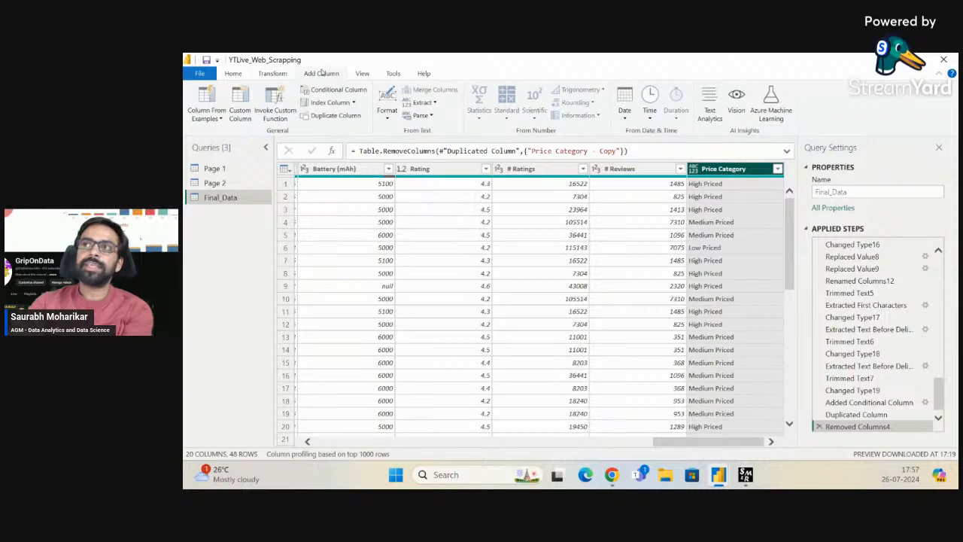
left_click(387, 114)
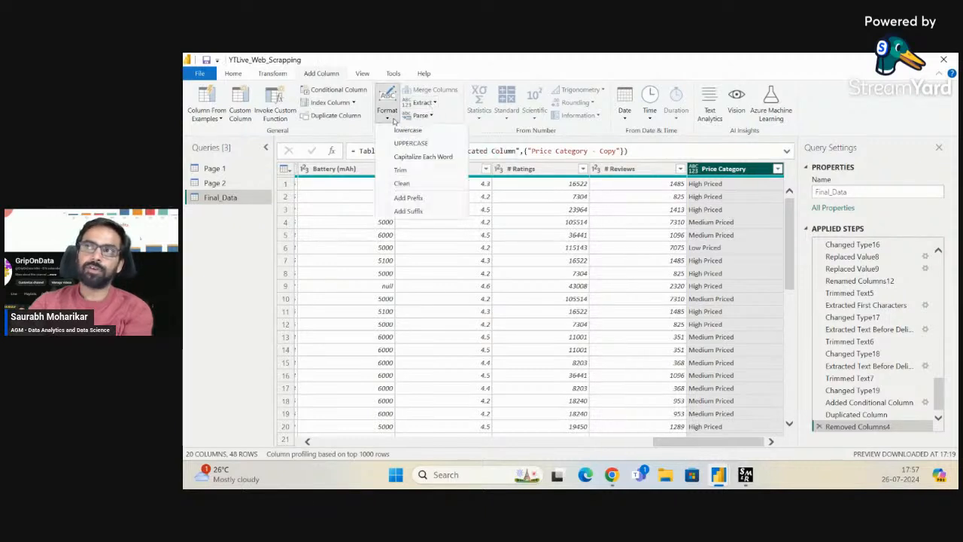
left_click(271, 73)
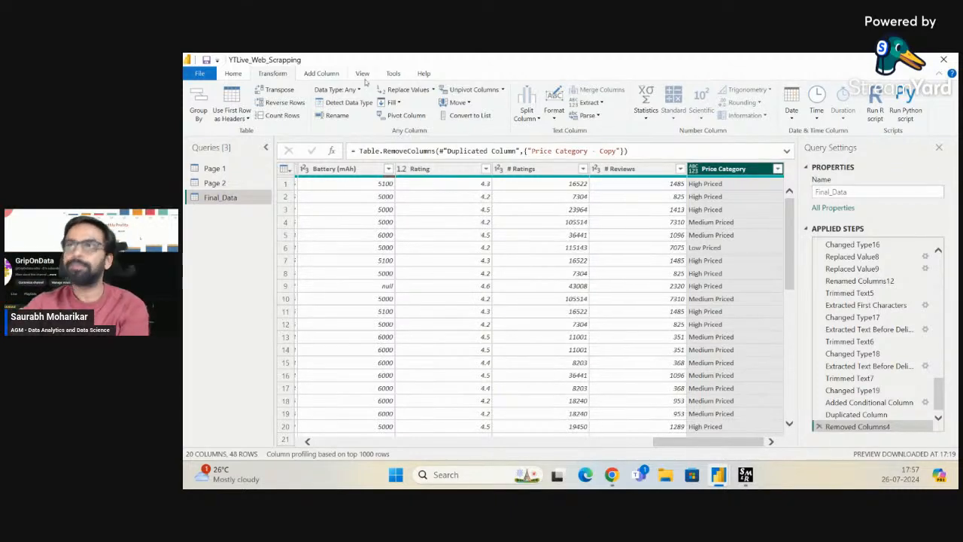
left_click(325, 71)
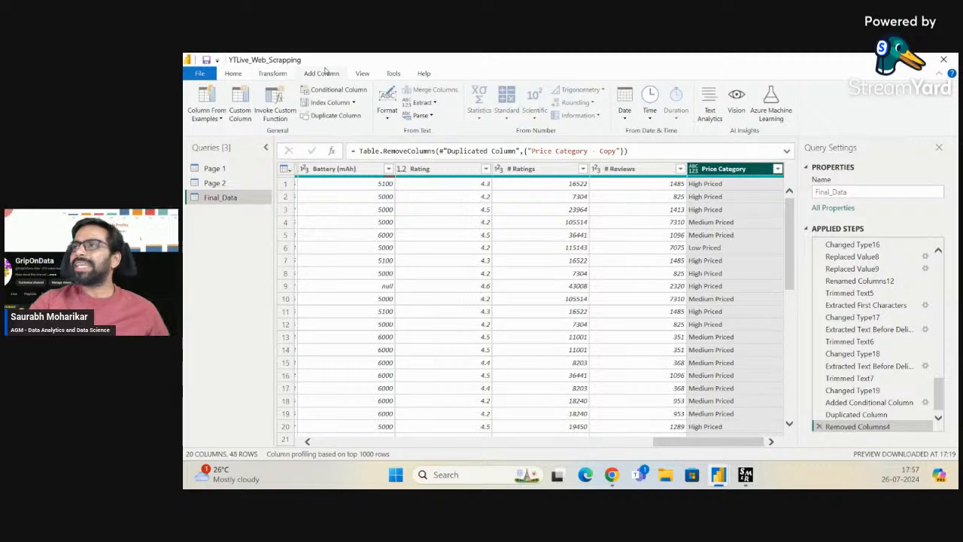
scroll(535, 232, "left", 3)
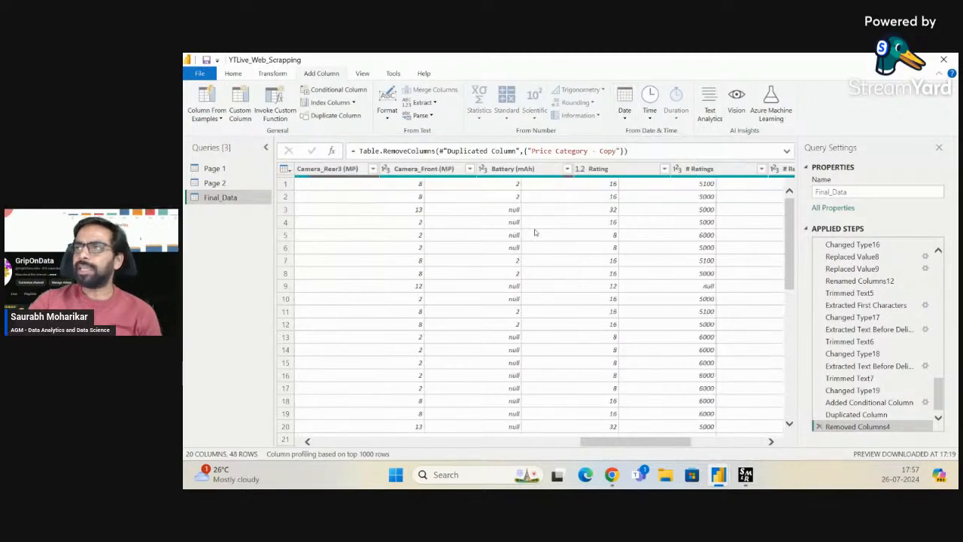
scroll(534, 233, "left", 5)
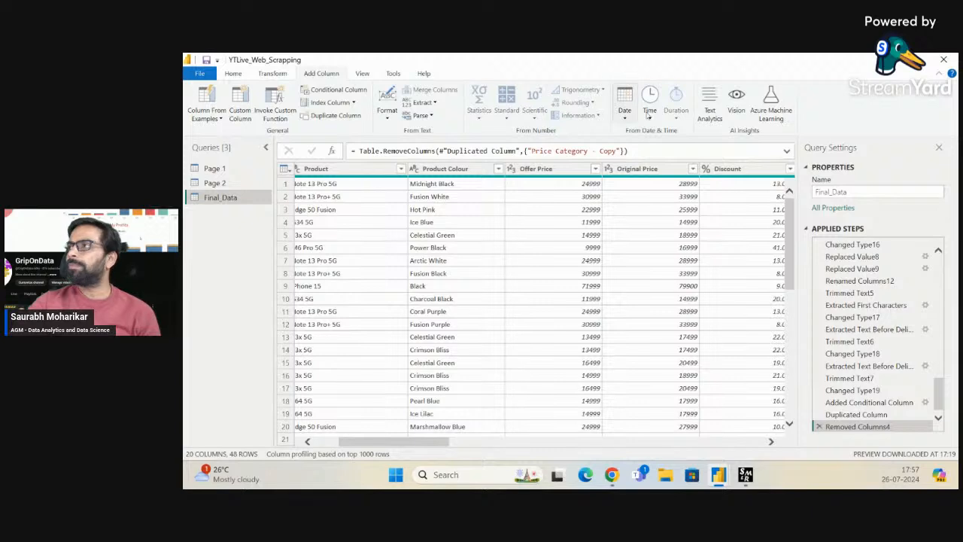
left_click(719, 115)
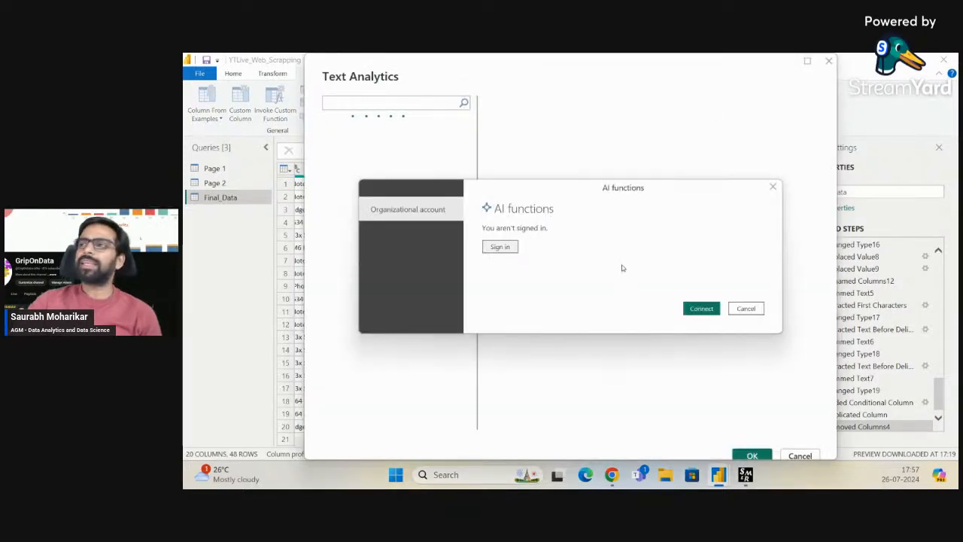
left_click(756, 309)
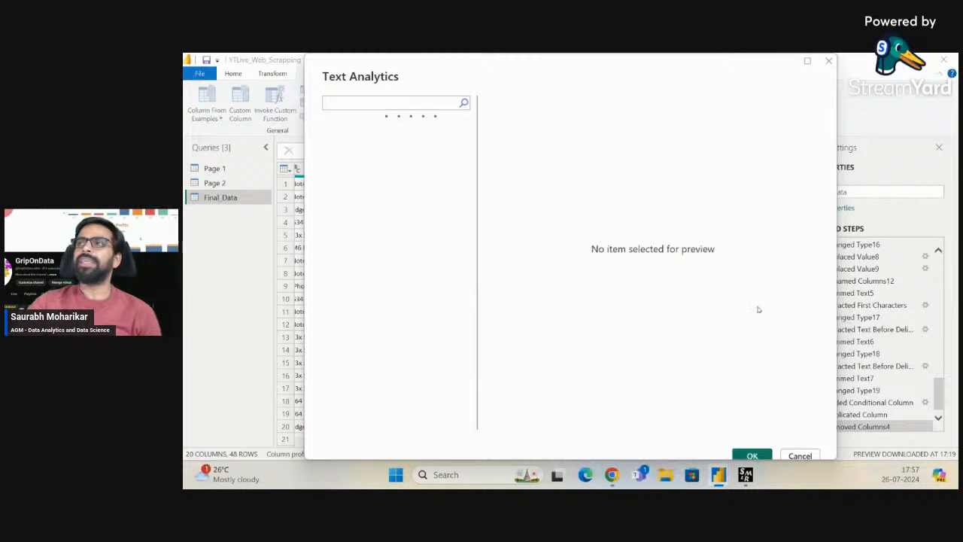
left_click(799, 456)
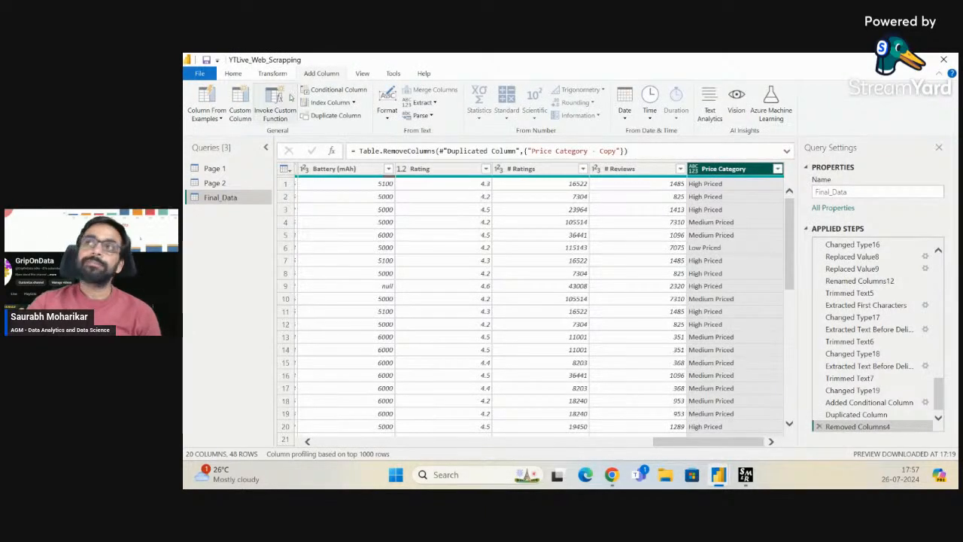
Turn on the column quality details in the Final_Data preview, starting from the Brand column
left_click(363, 74)
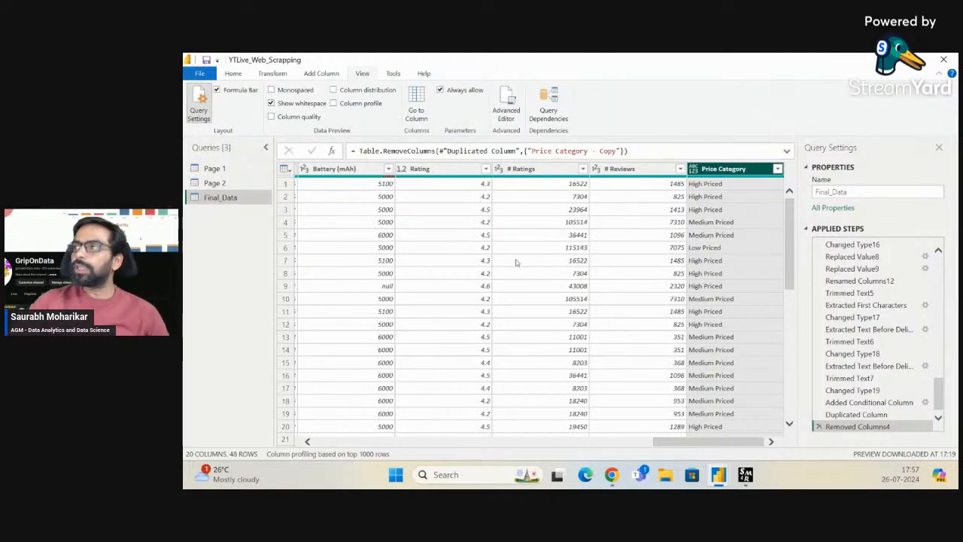
left_click_drag(692, 444, 310, 396)
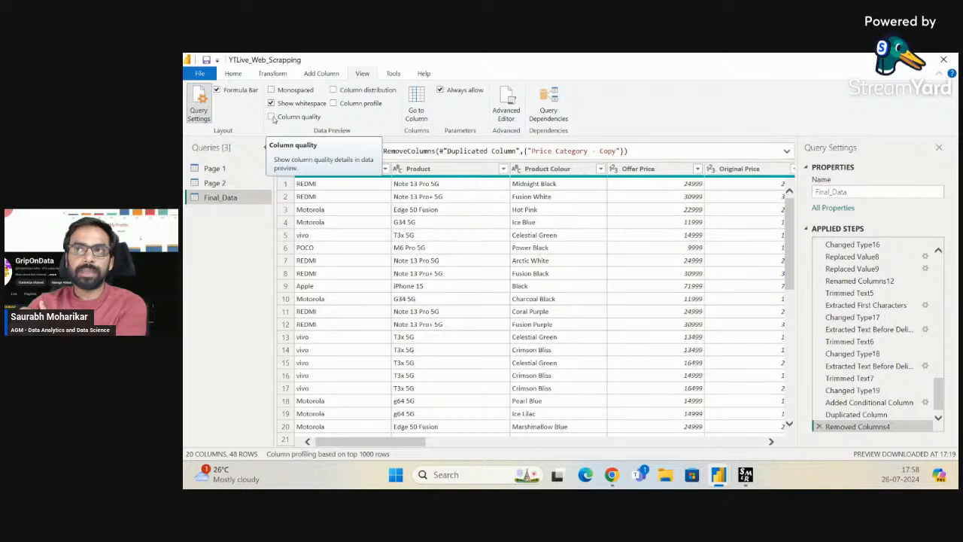
left_click(271, 116)
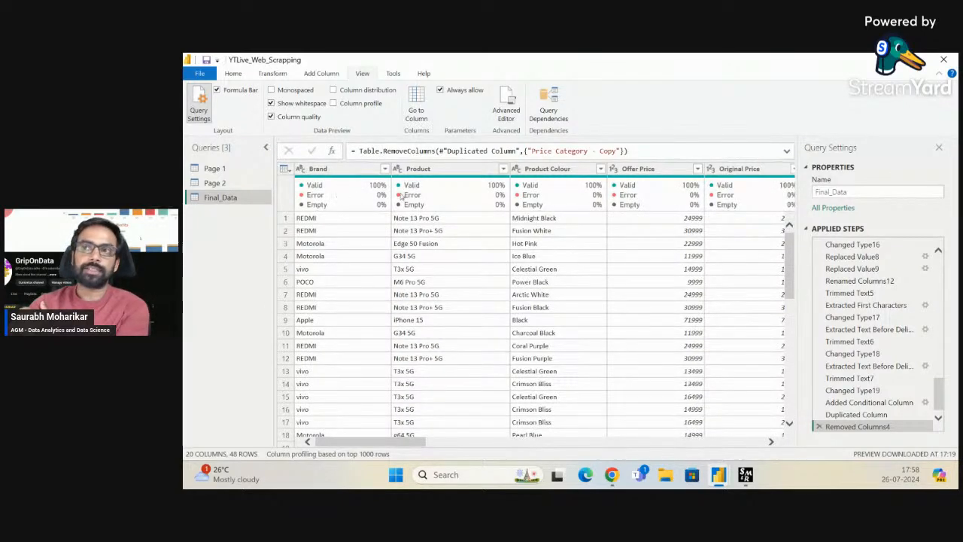
Examine the valid, error and empty percentages of the Final_Data columns from Brand through Screen Display Type, including the null RAM values
mouse_move(401, 196)
mouse_move(336, 187)
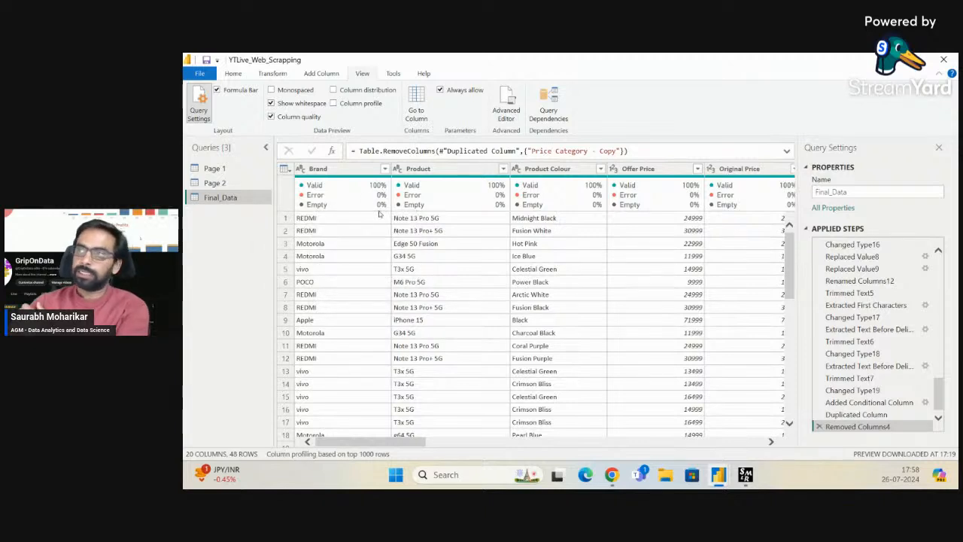
mouse_move(478, 197)
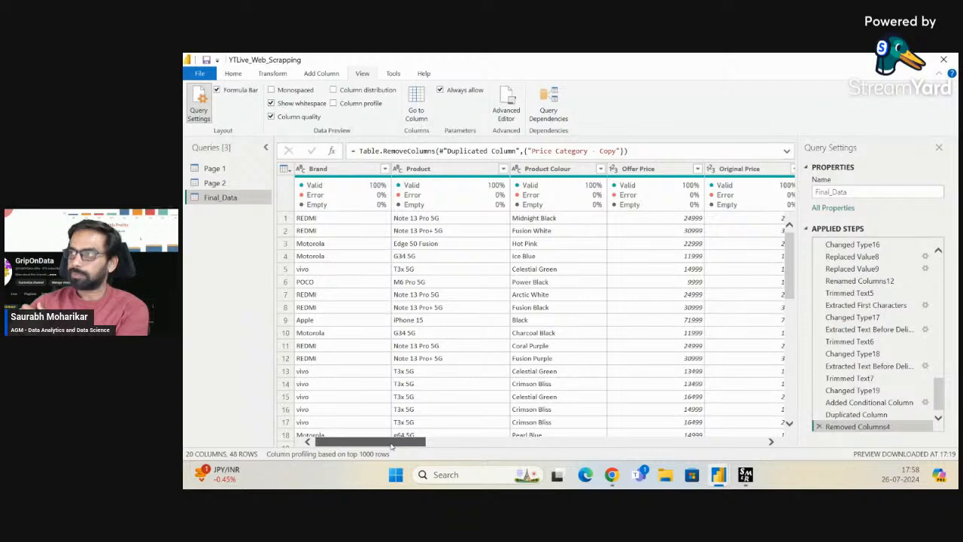
left_click_drag(391, 446, 409, 448)
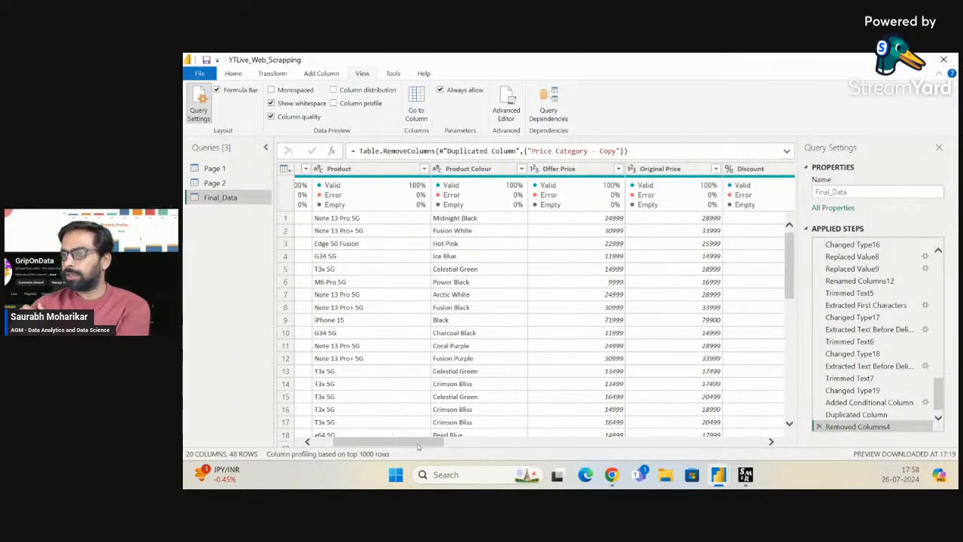
left_click_drag(418, 445, 502, 447)
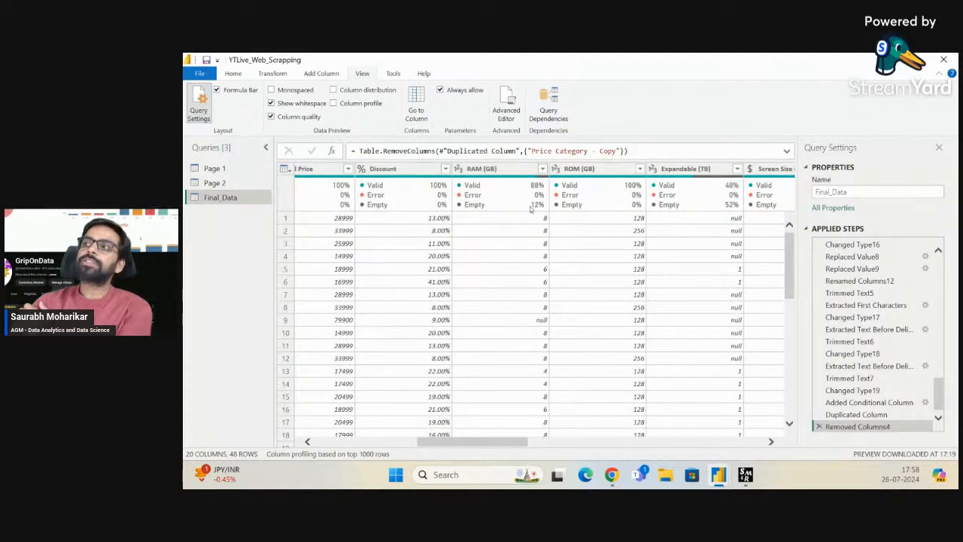
mouse_move(531, 209)
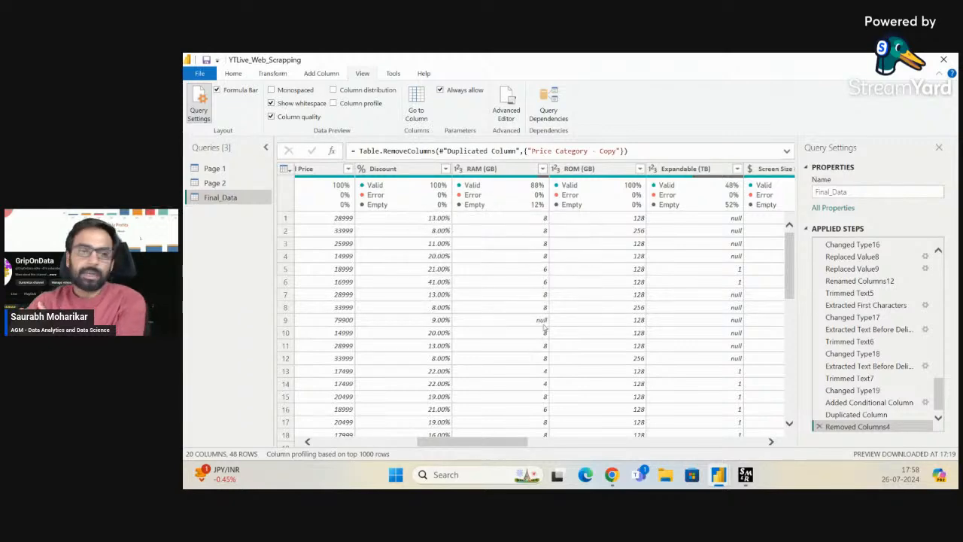
scroll(545, 328, "down", 10)
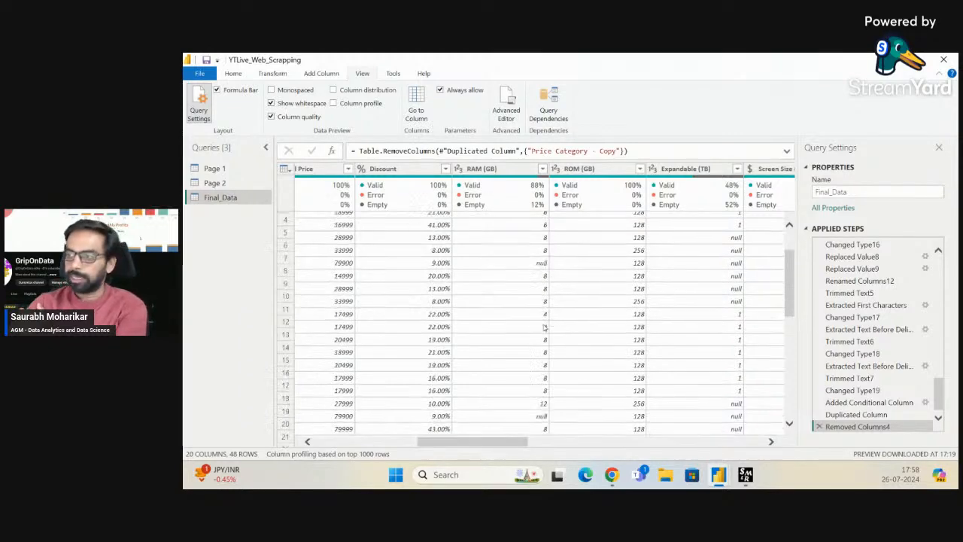
scroll(545, 328, "up", 10)
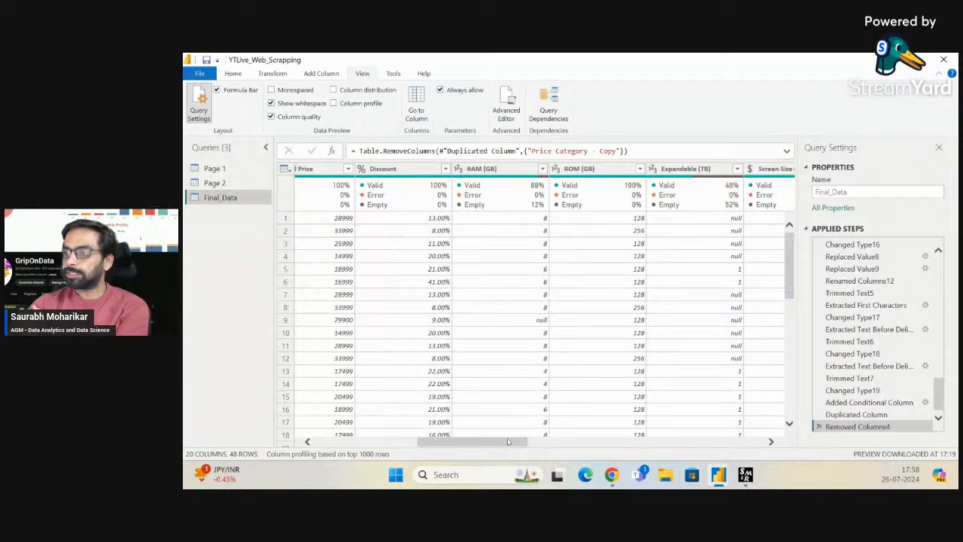
left_click_drag(512, 441, 565, 441)
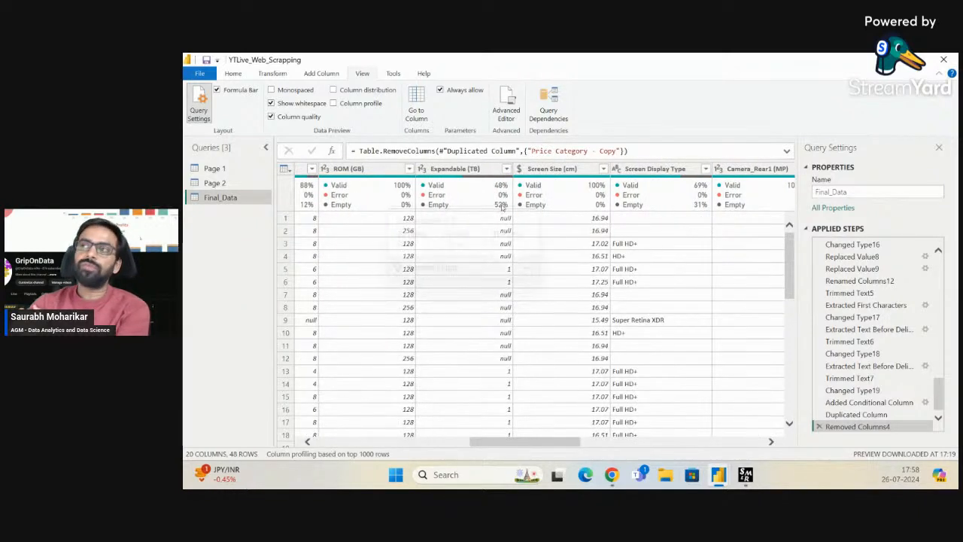
mouse_move(502, 208)
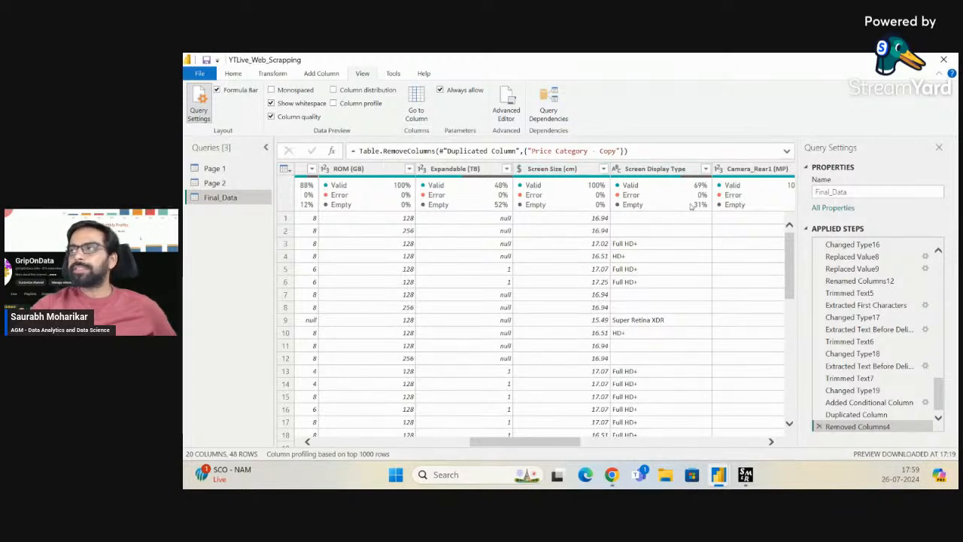
Examine the valid, error and empty percentages from Camera_Rear1 (MP) through Price Category, including the Camera_Rear3 (MP) nulls, and turn off column quality
mouse_move(692, 207)
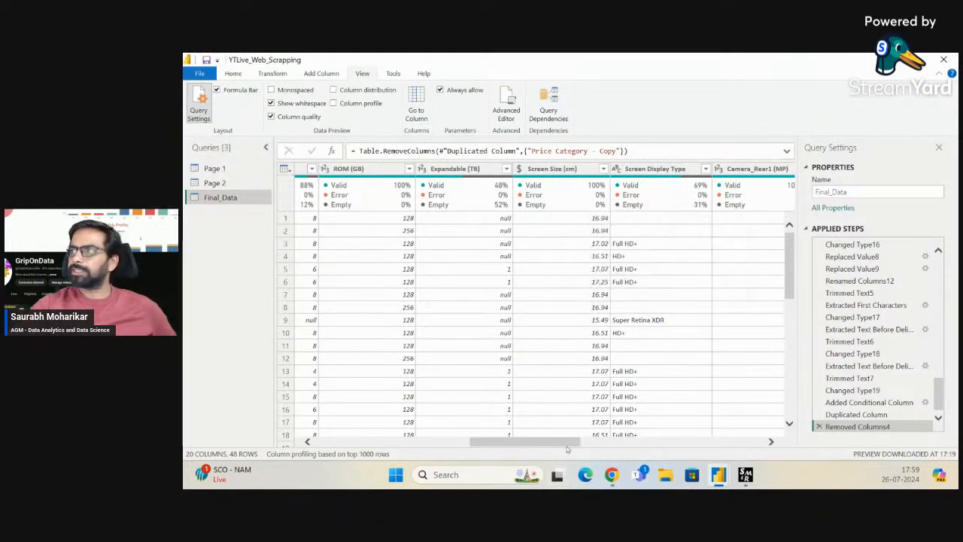
left_click_drag(564, 442, 611, 448)
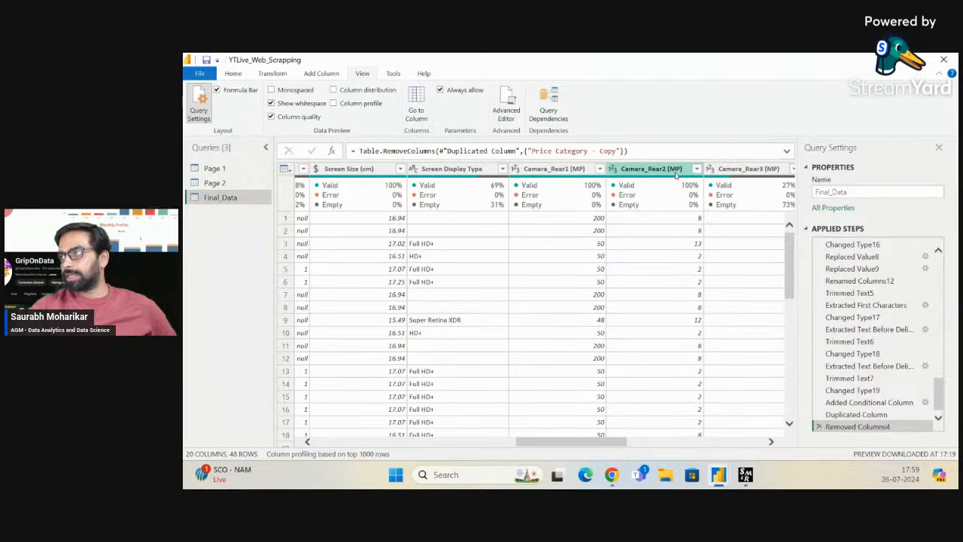
left_click_drag(610, 442, 670, 443)
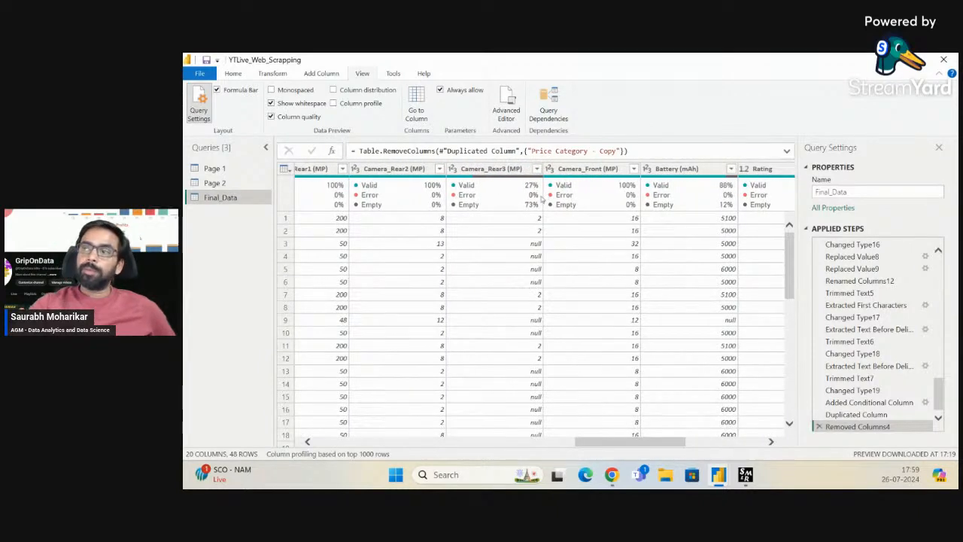
left_click(504, 170)
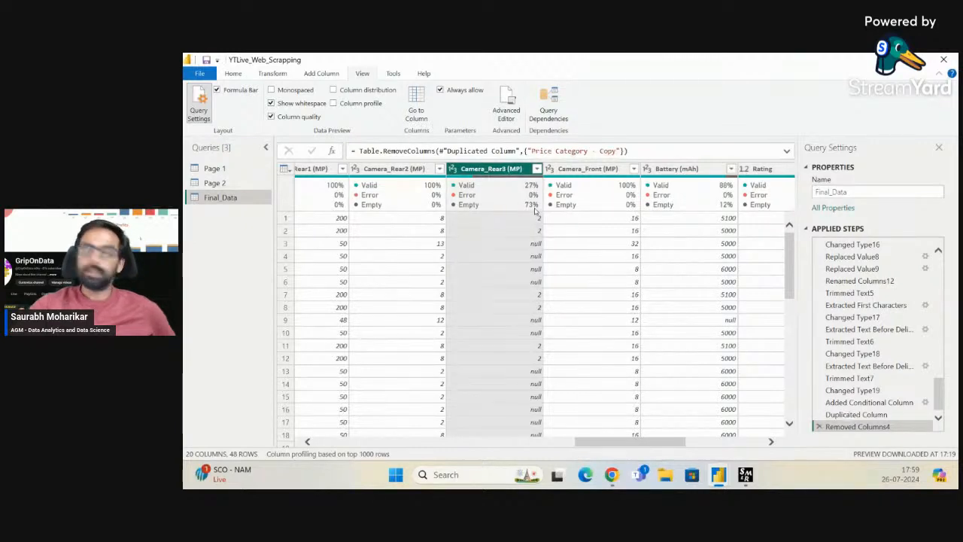
scroll(452, 373, "down", 6)
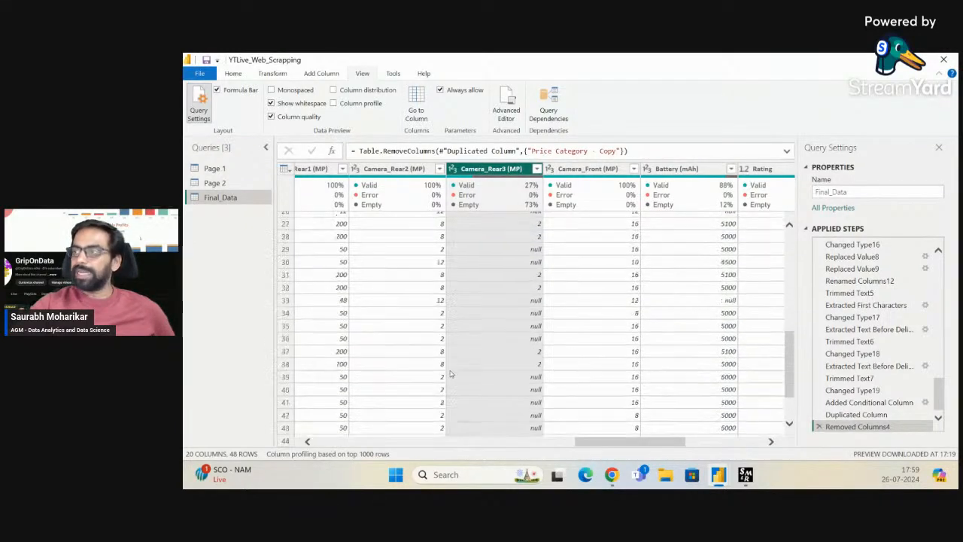
scroll(451, 373, "up", 6)
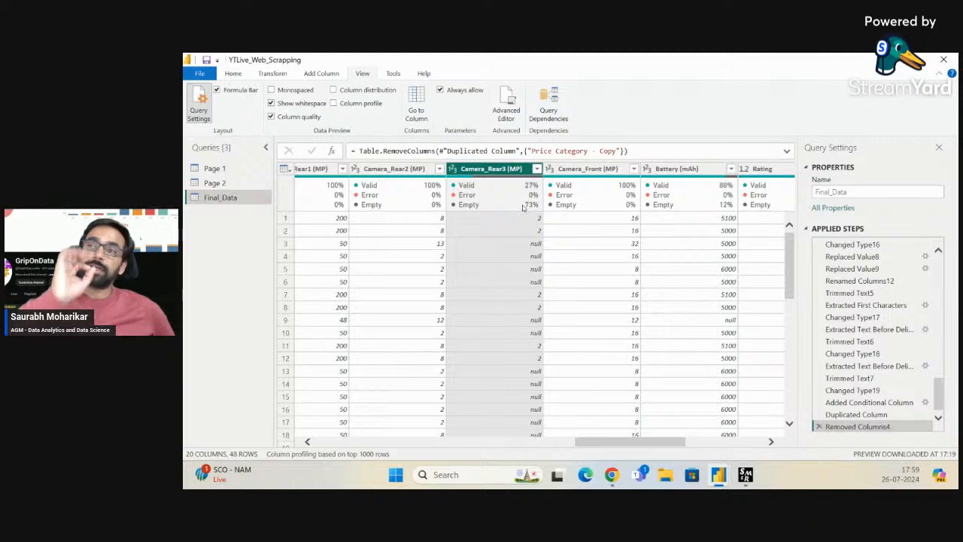
mouse_move(524, 208)
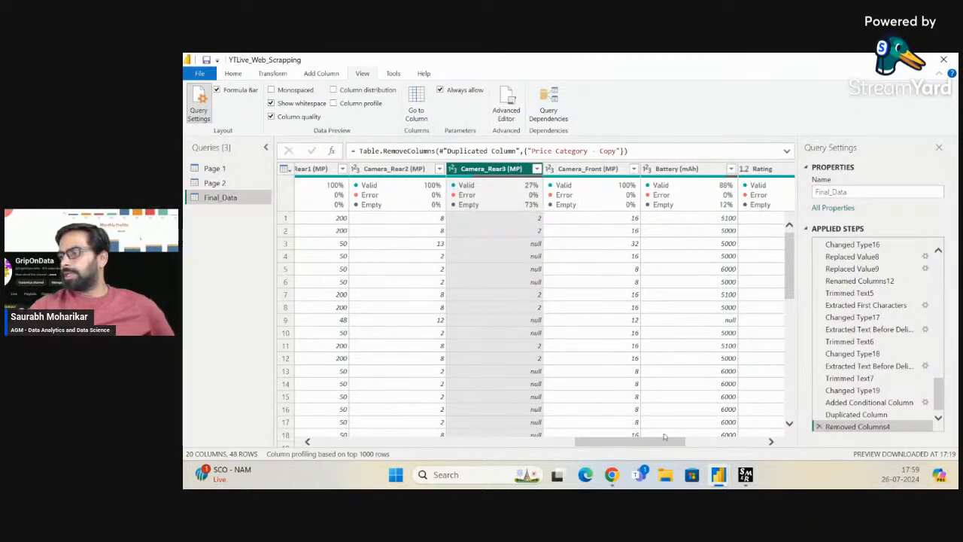
left_click_drag(665, 442, 745, 447)
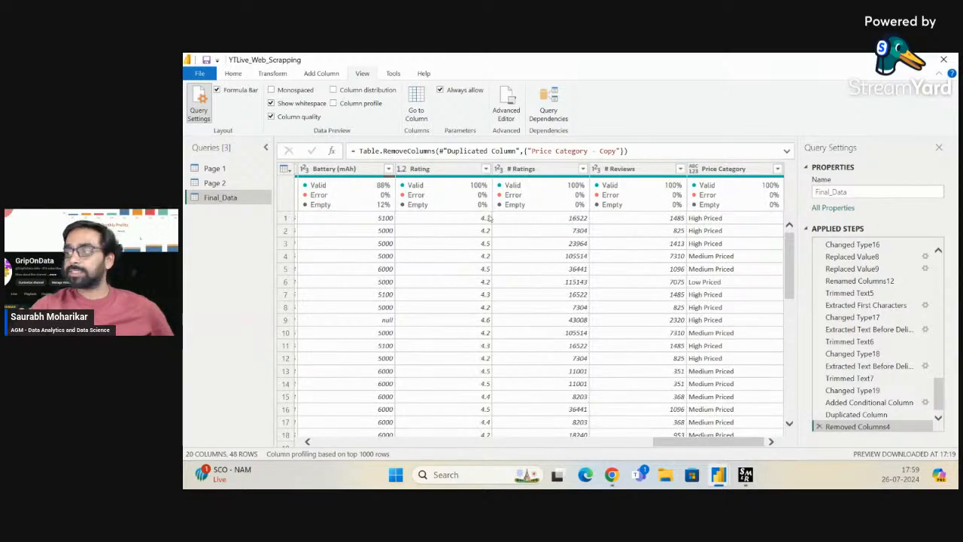
left_click_drag(709, 441, 358, 417)
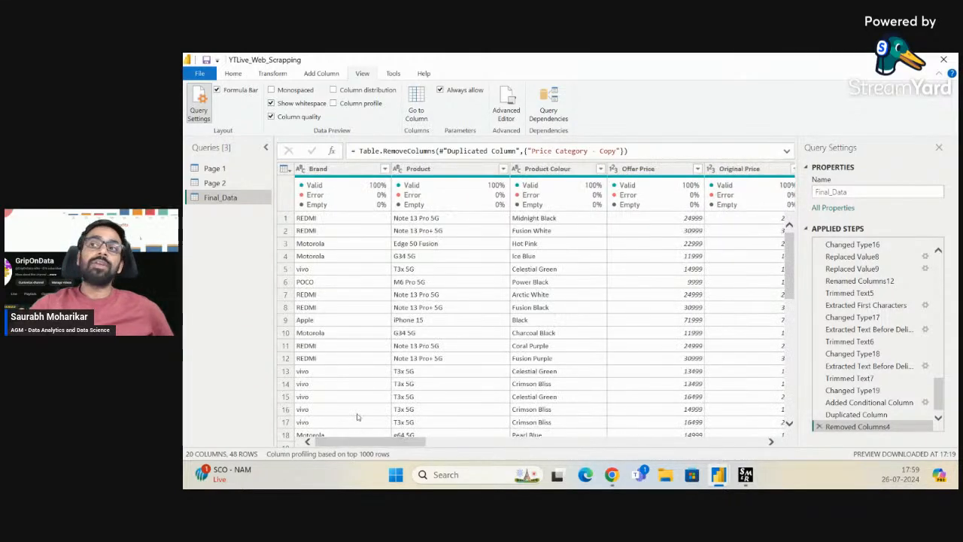
left_click(272, 117)
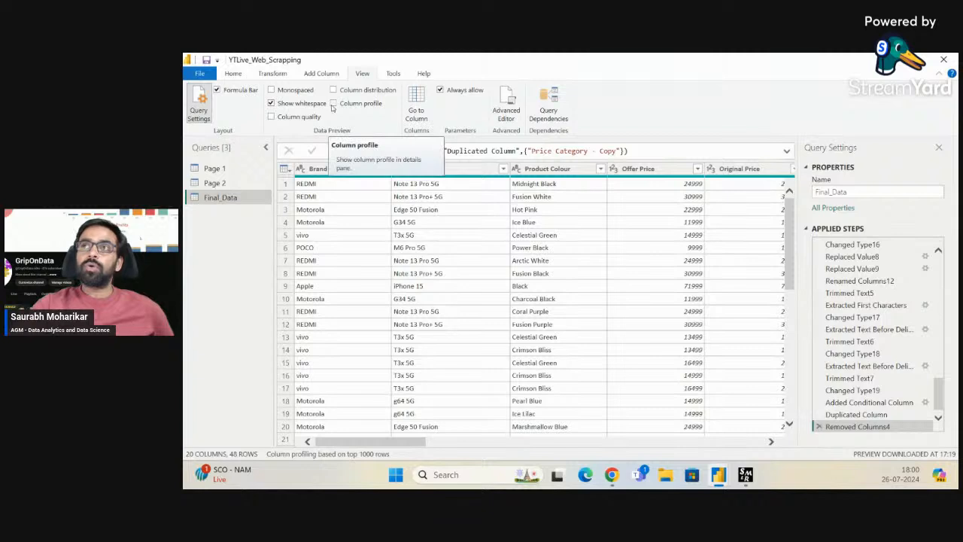
Show the column distribution, review the distinct and unique counts from Brand through Price Category, and hide the distribution again
left_click(333, 90)
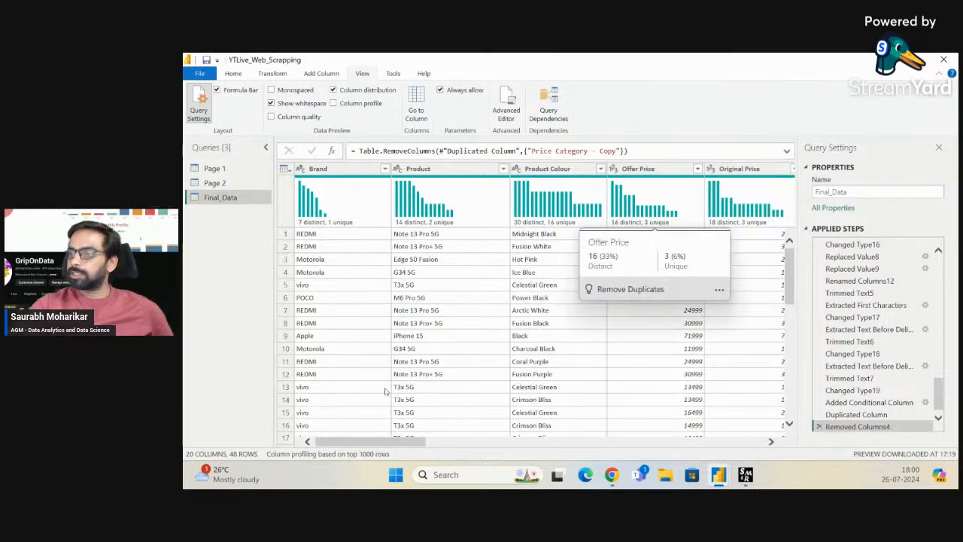
left_click_drag(400, 443, 520, 458)
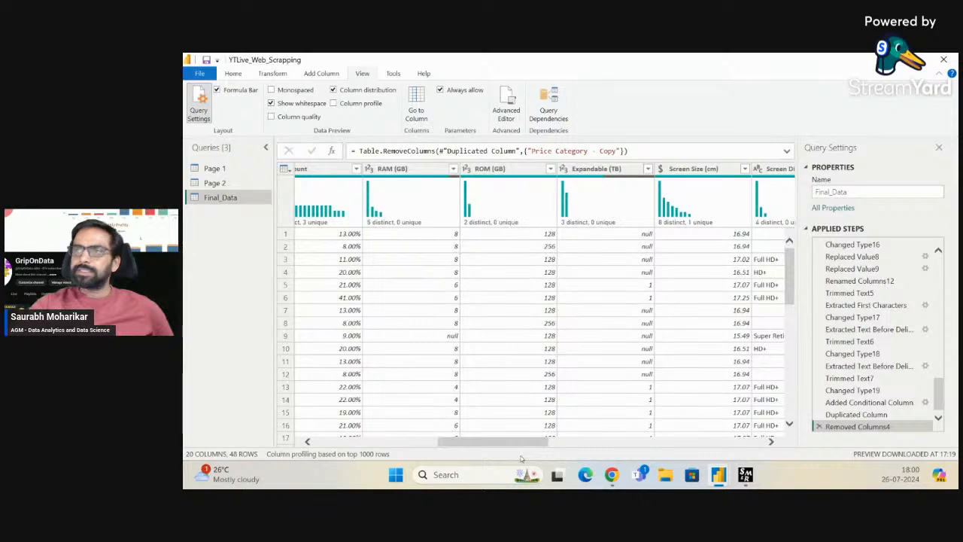
mouse_move(487, 224)
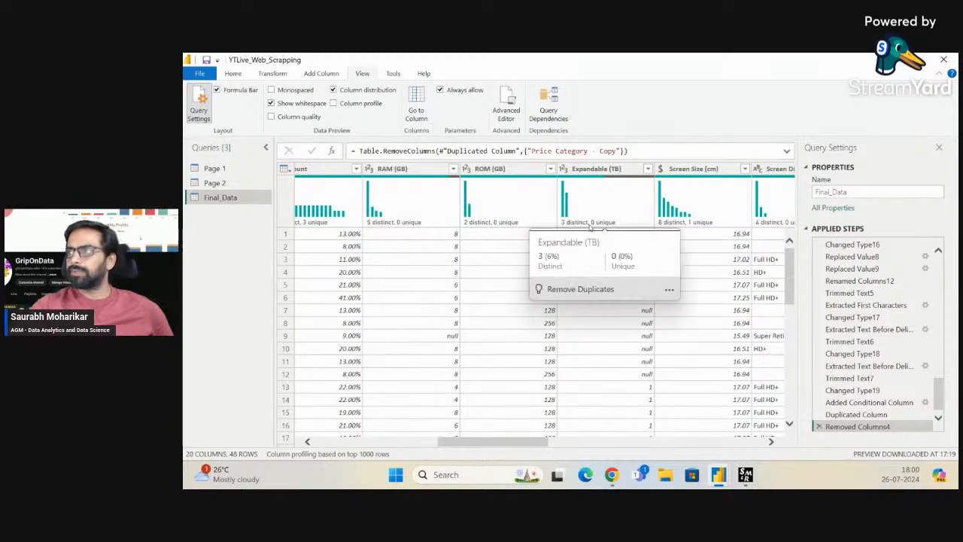
mouse_move(700, 224)
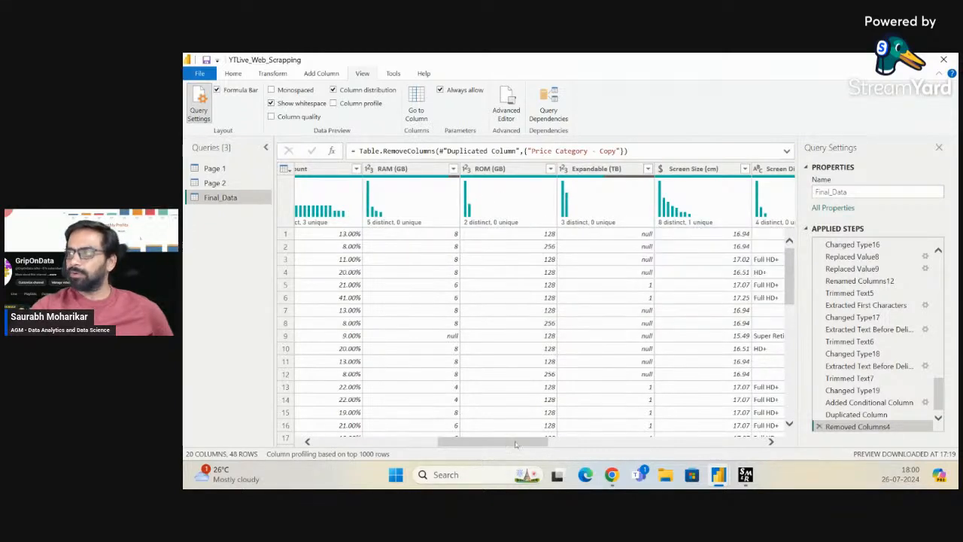
left_click_drag(517, 444, 762, 463)
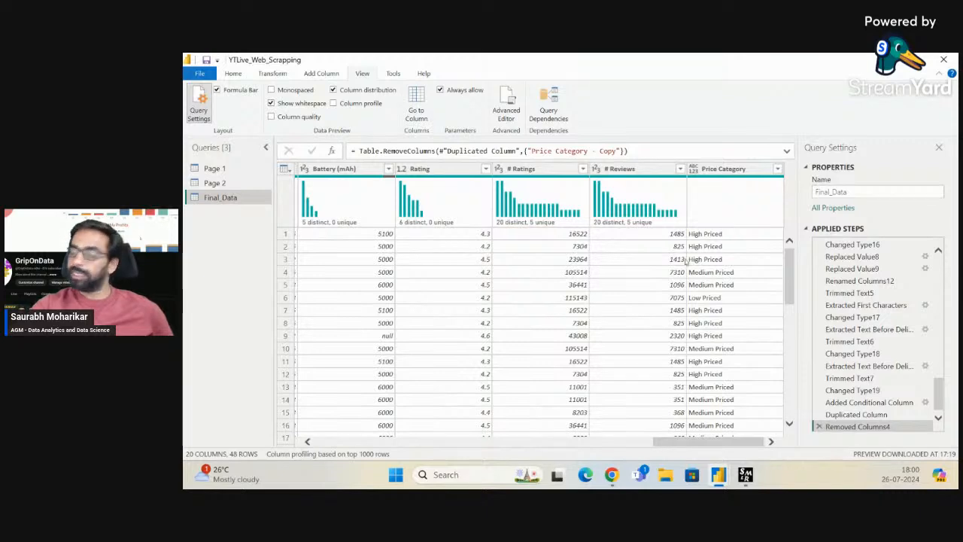
left_click_drag(699, 445, 331, 413)
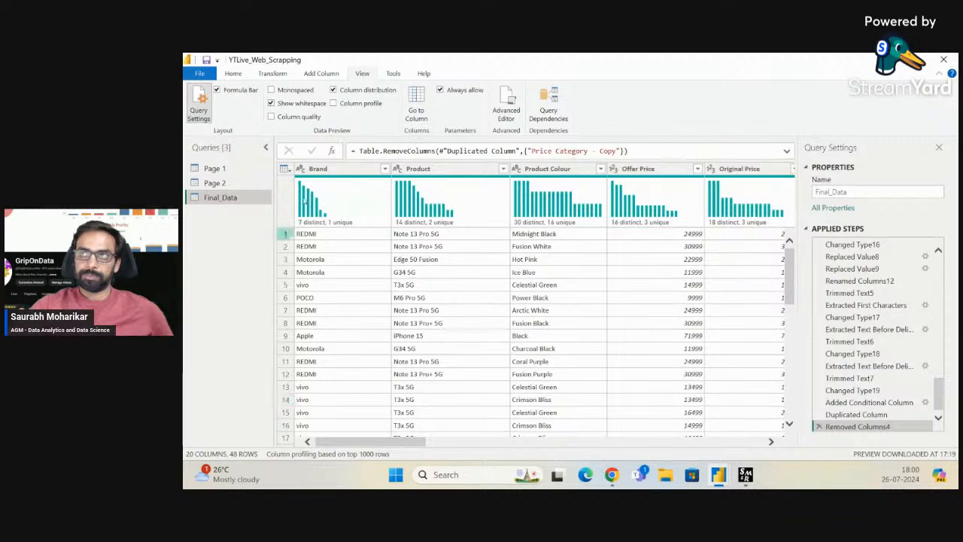
left_click(334, 90)
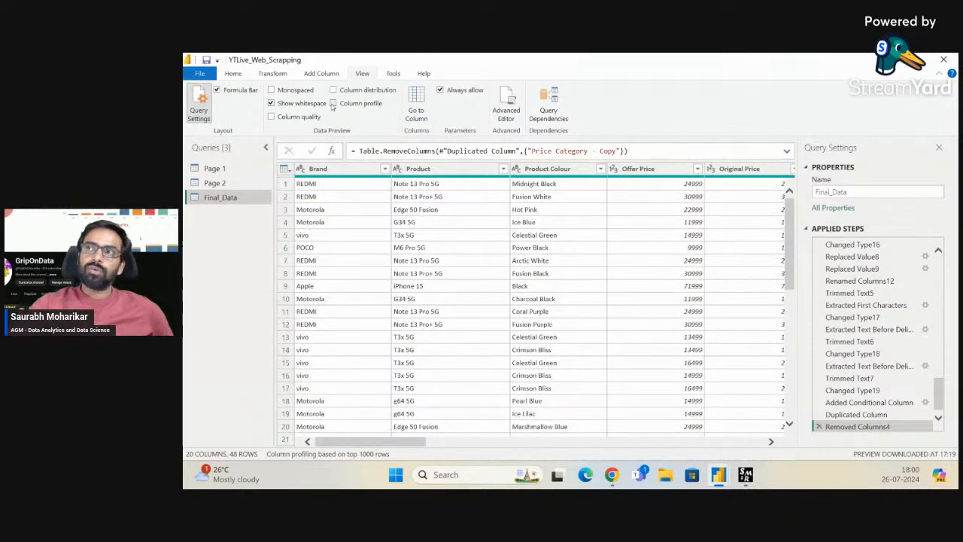
Show the column profile, read the column statistics and value distribution, and hide the profile again
left_click(333, 103)
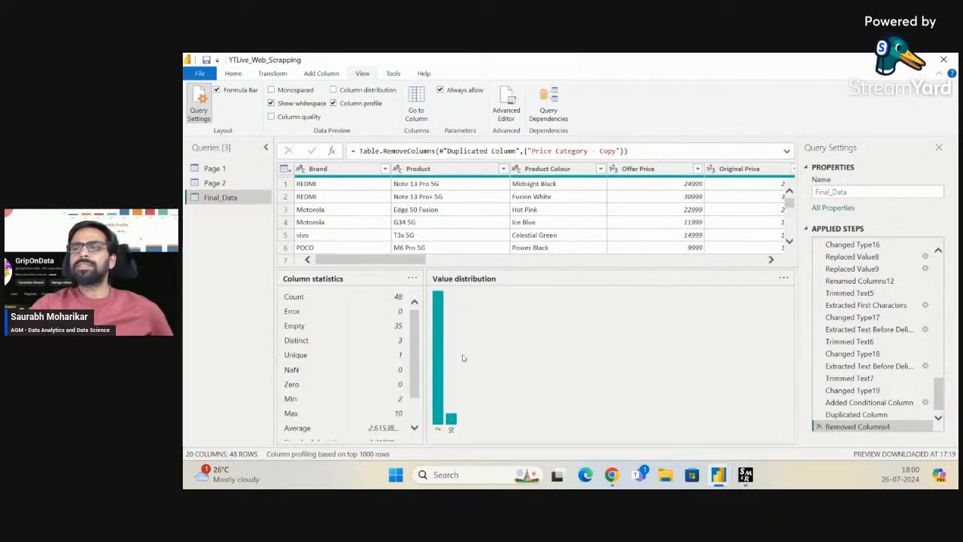
scroll(355, 437, "down", 2)
scroll(355, 437, "up", 2)
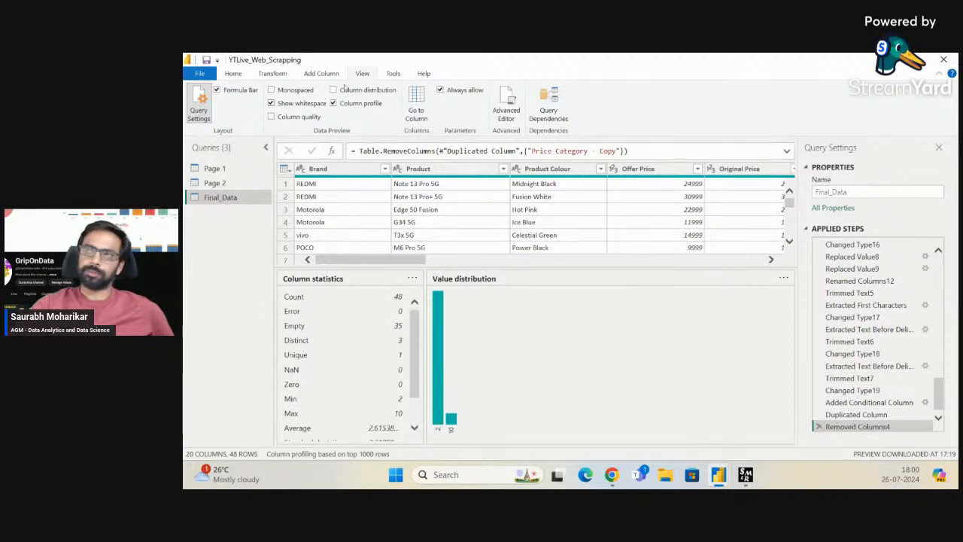
left_click(332, 103)
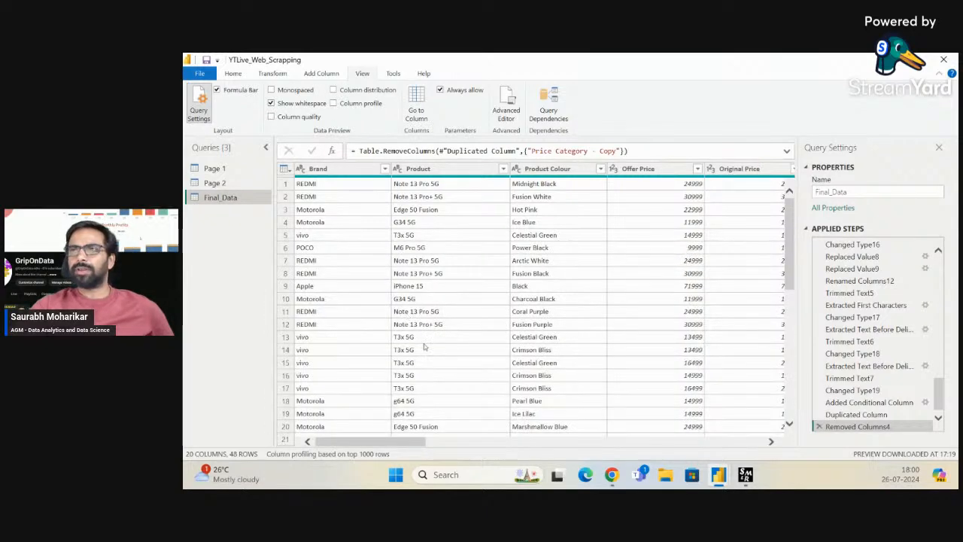
Preview the Final_Data table in a monospaced font and restore the regular font
left_click(272, 90)
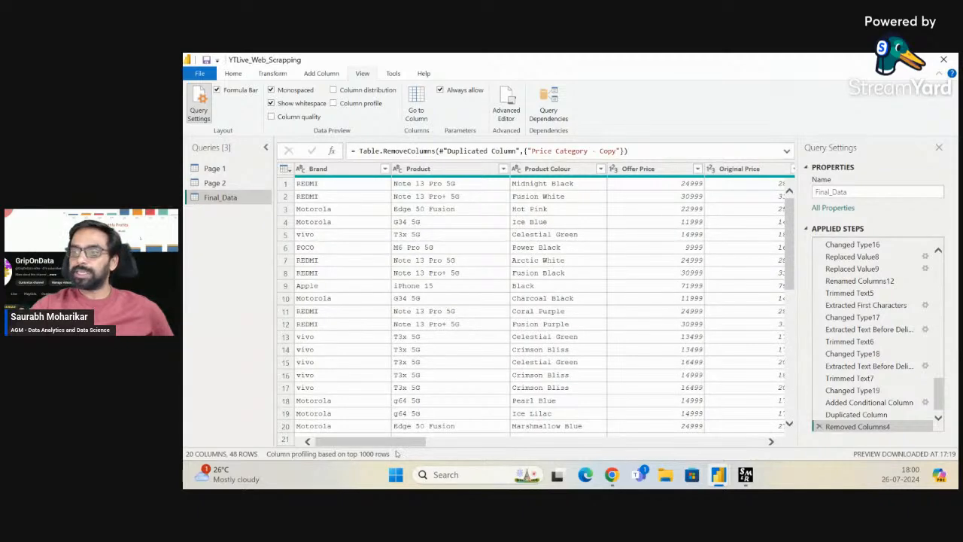
left_click_drag(397, 444, 361, 444)
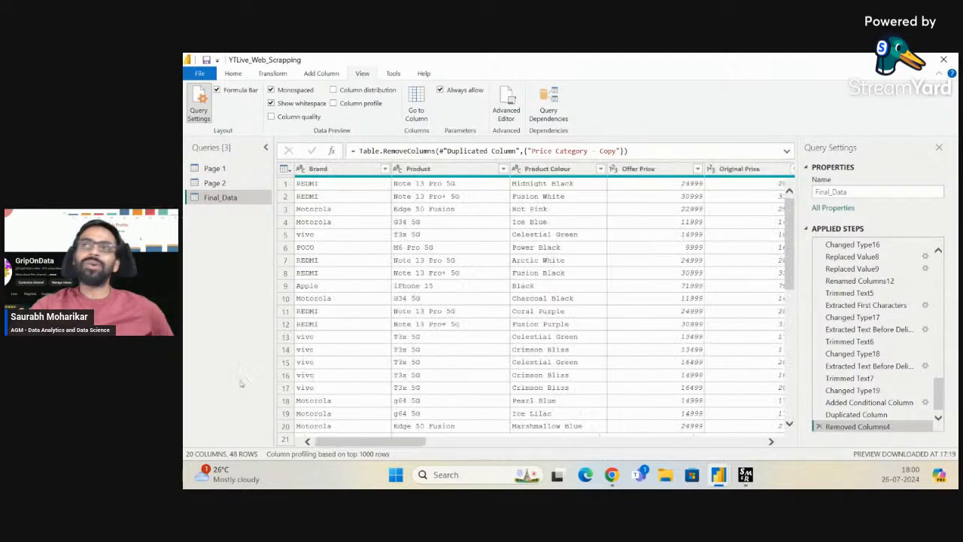
left_click(271, 90)
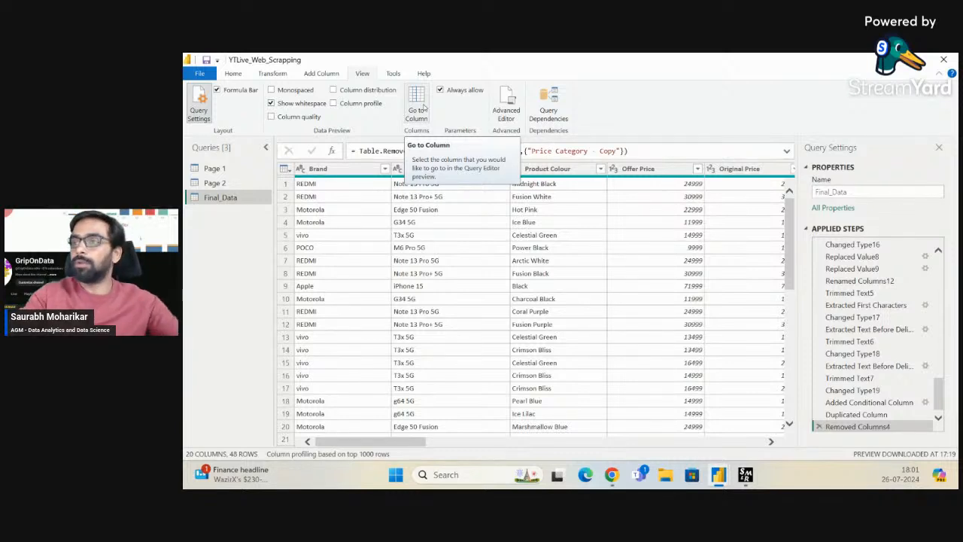
Use Go to Column to jump to the Battery (mAh) column and from there to Camera_Rear2 (MP)
mouse_move(404, 443)
left_mouse_down()
mouse_move(484, 450)
mouse_move(406, 445)
left_mouse_up()
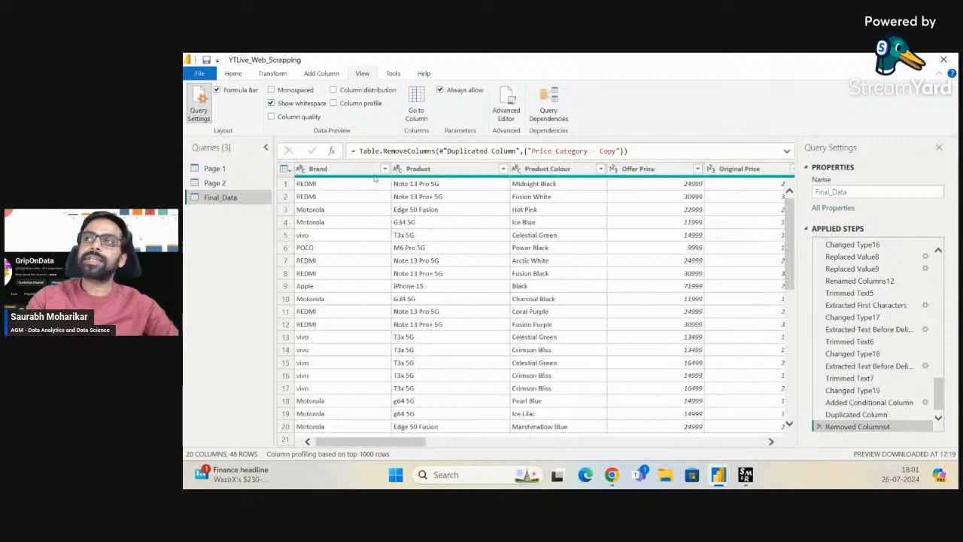
left_click(416, 109)
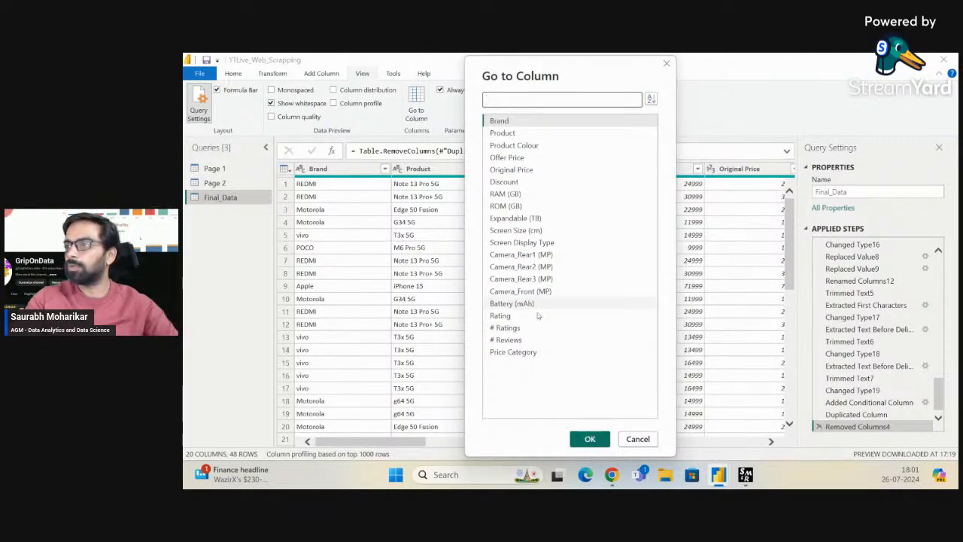
left_click(516, 304)
left_click(585, 439)
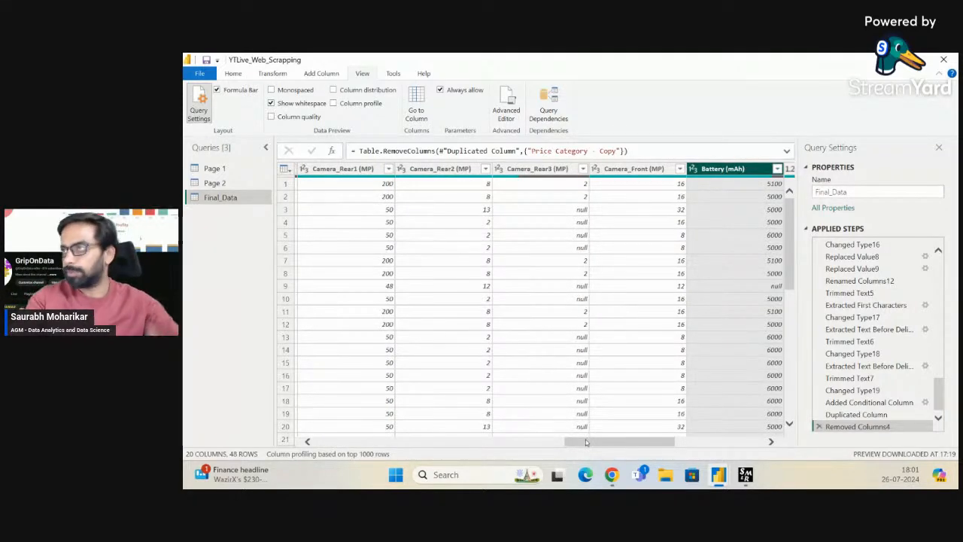
left_click(419, 98)
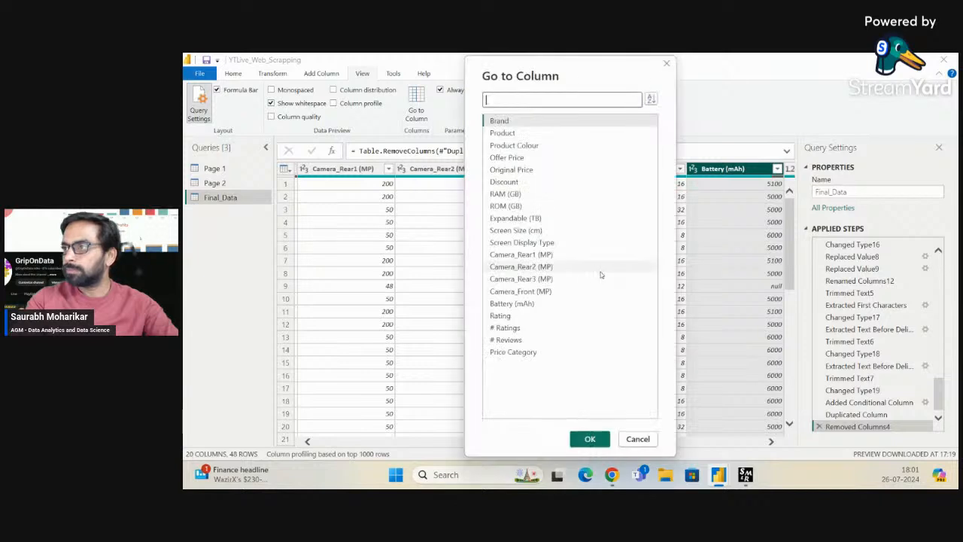
left_click(593, 269)
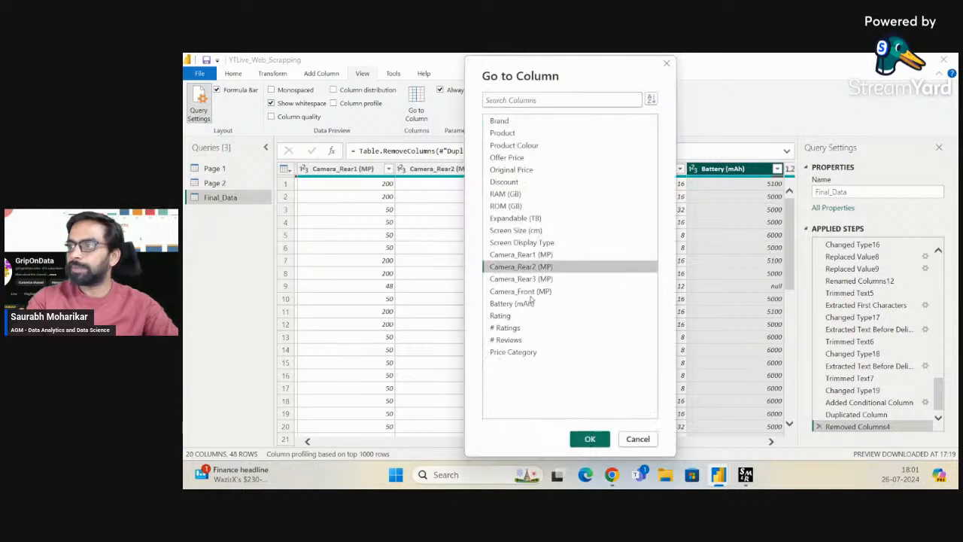
left_click(583, 439)
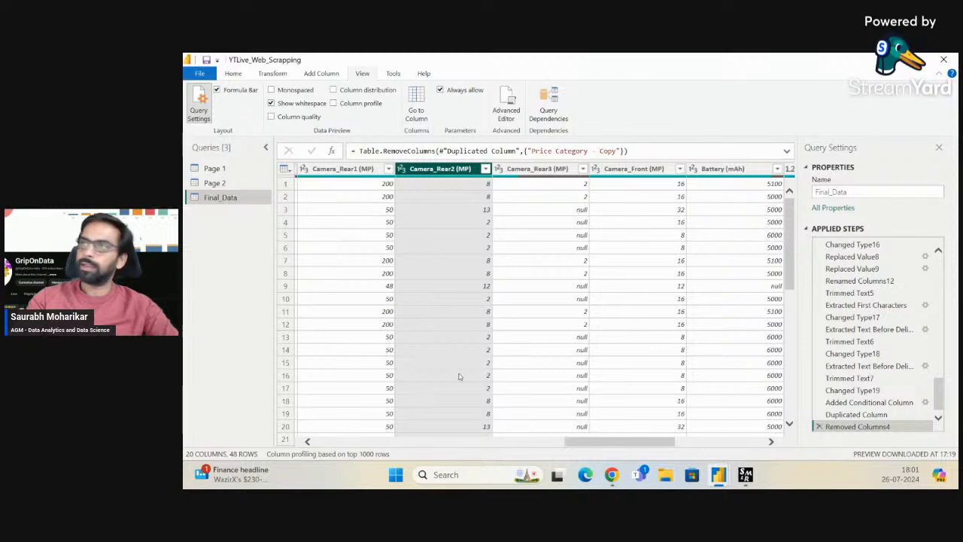
Examine the full M code of the Final_Data query in the Advanced Editor and close it without changes
left_click(440, 90)
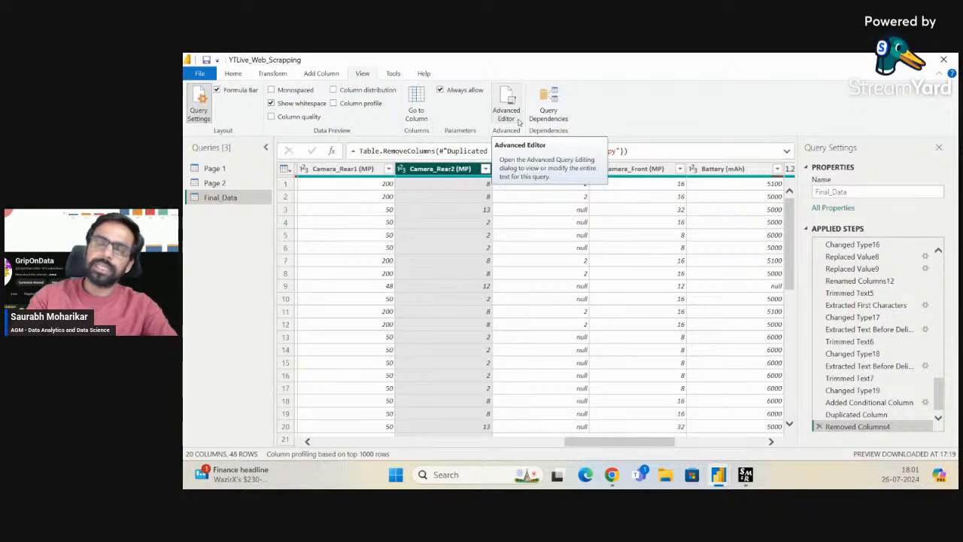
left_click(506, 109)
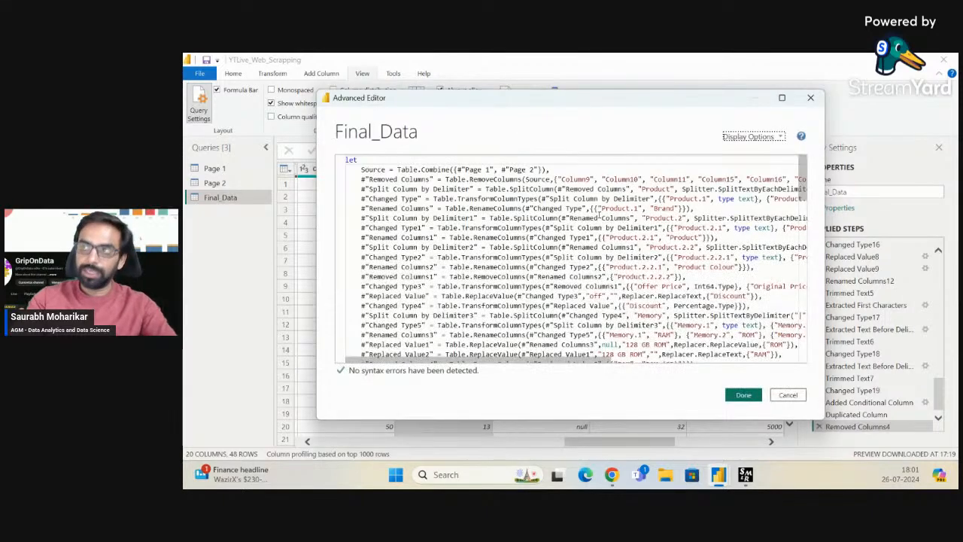
scroll(598, 217, "down", 15)
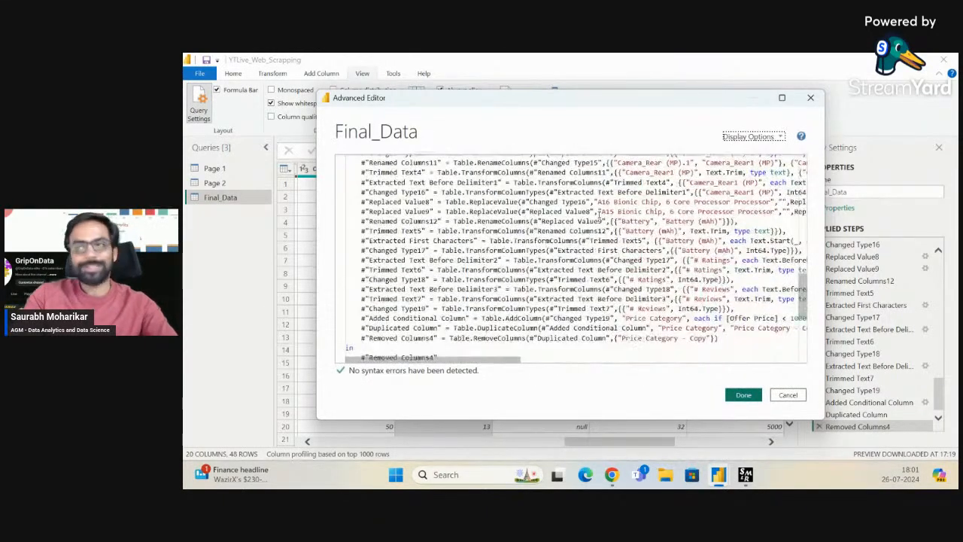
scroll(599, 215, "up", 10)
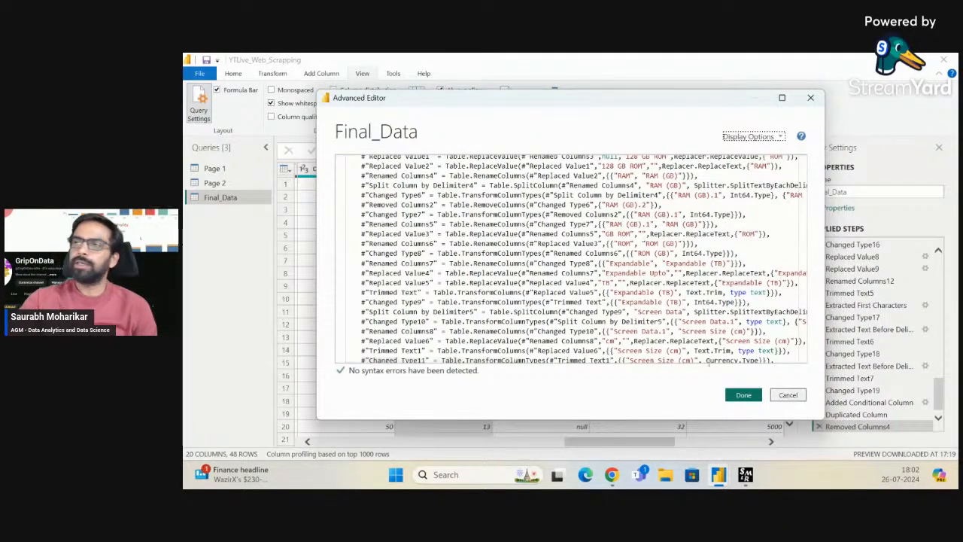
scroll(576, 253, "up", 6)
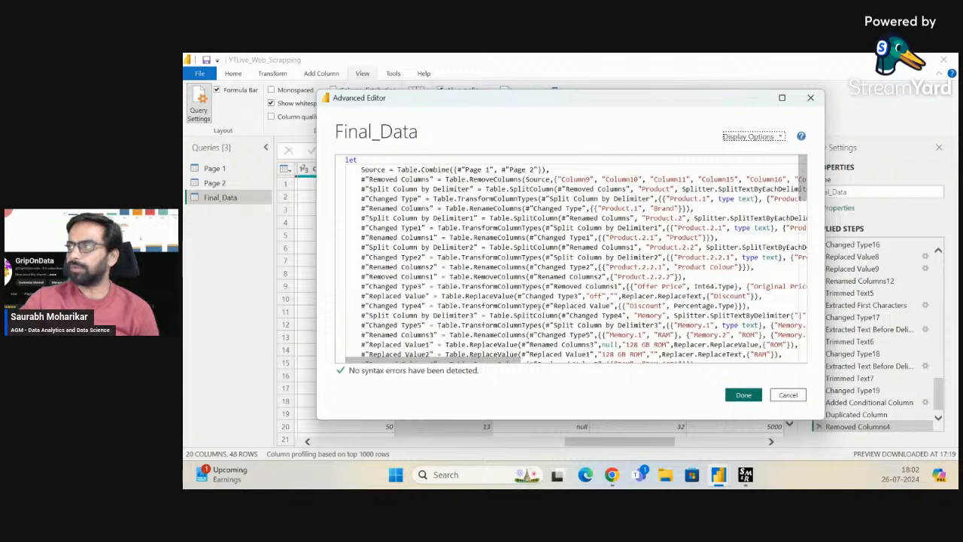
left_click_drag(688, 100, 546, 79)
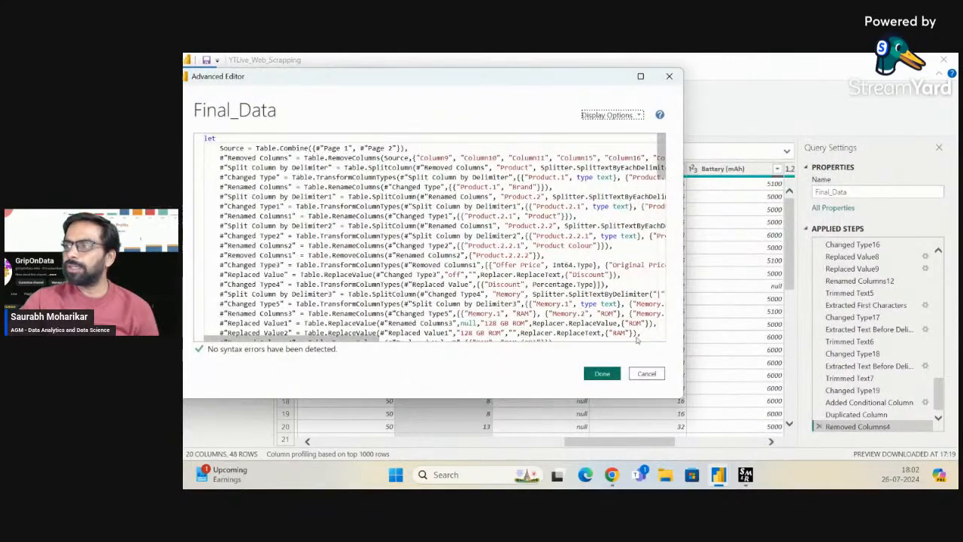
left_click(647, 374)
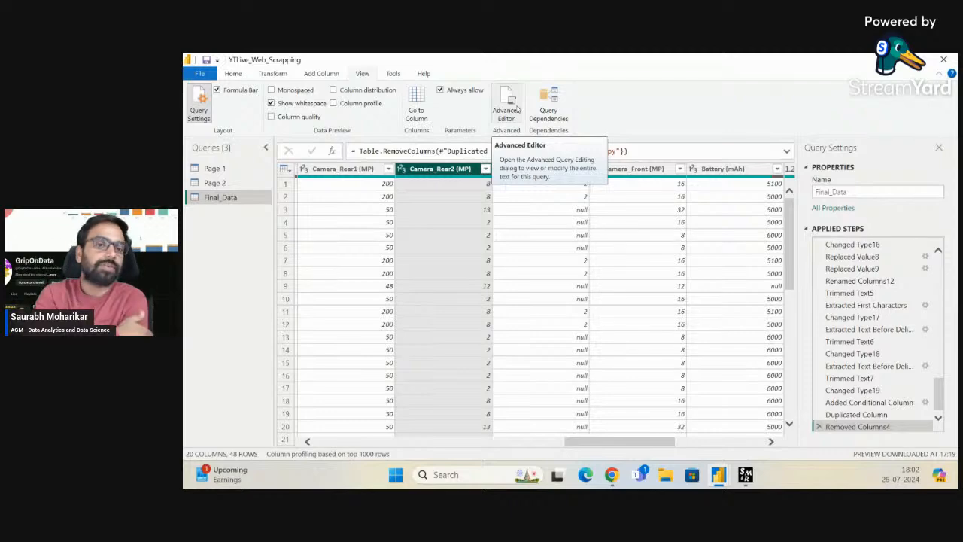
Reopen the Final_Data query code, read the transformation steps through the closing in clause, and close the editor
left_click(516, 110)
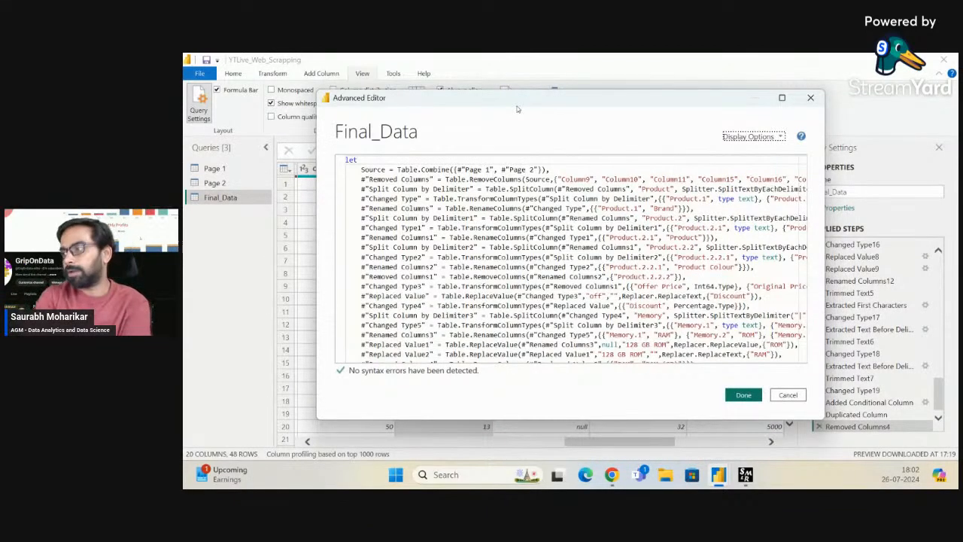
scroll(627, 267, "down", 3)
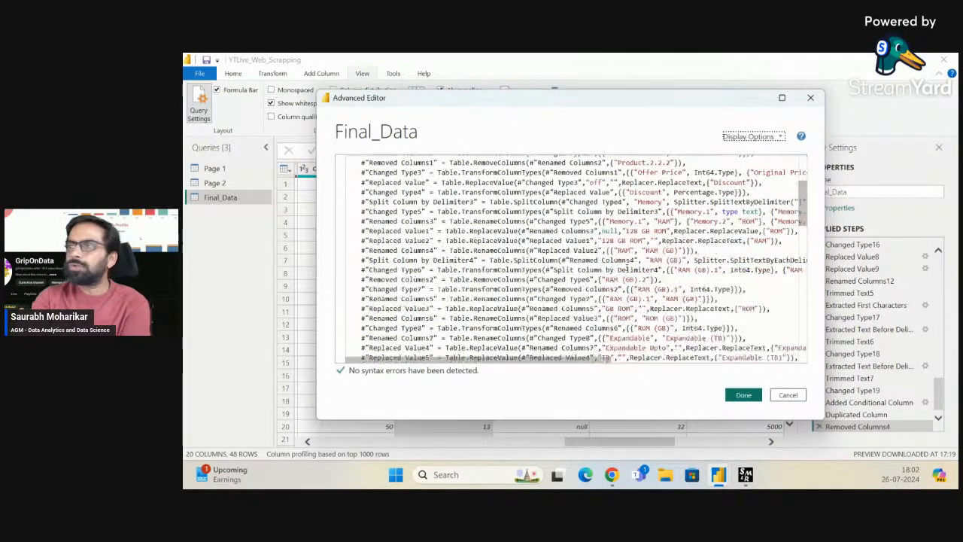
scroll(627, 267, "down", 10)
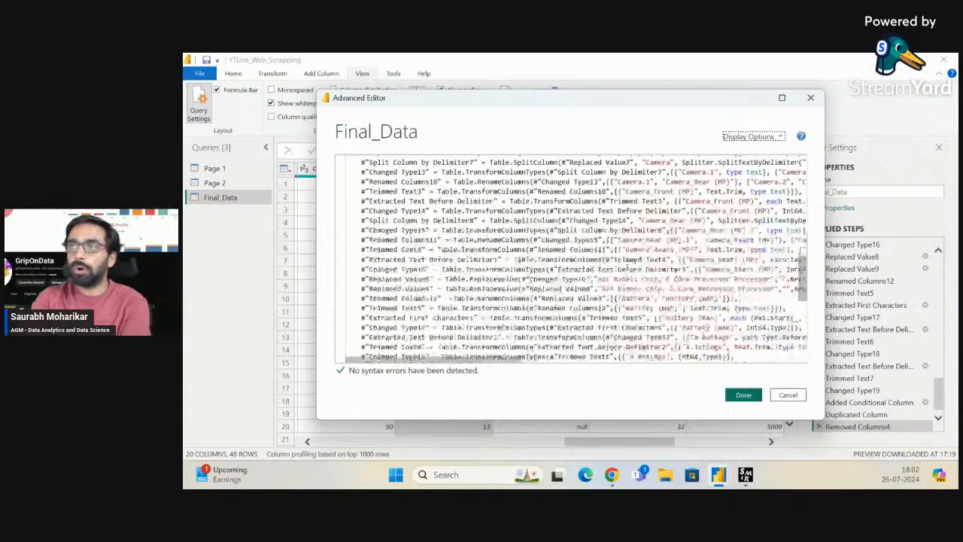
scroll(626, 267, "up", 1)
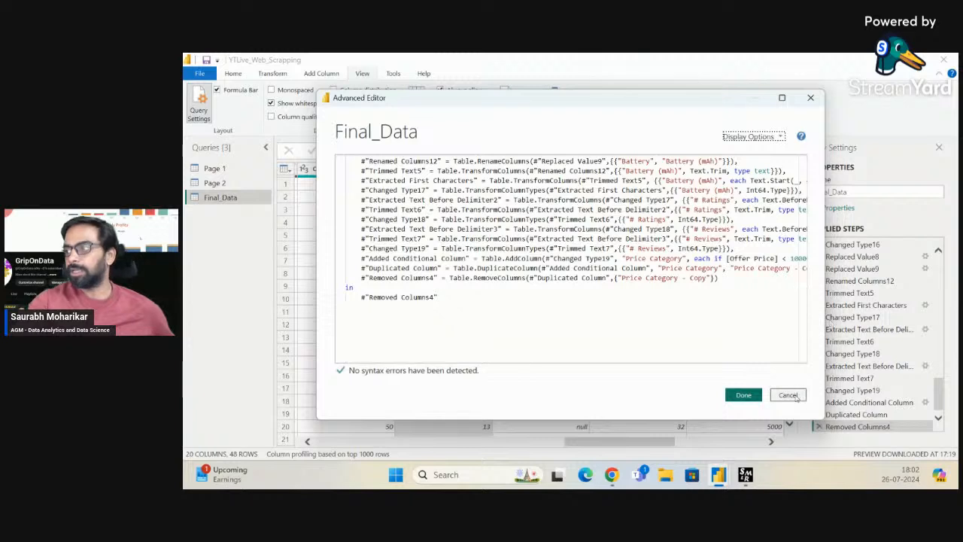
left_click(757, 397)
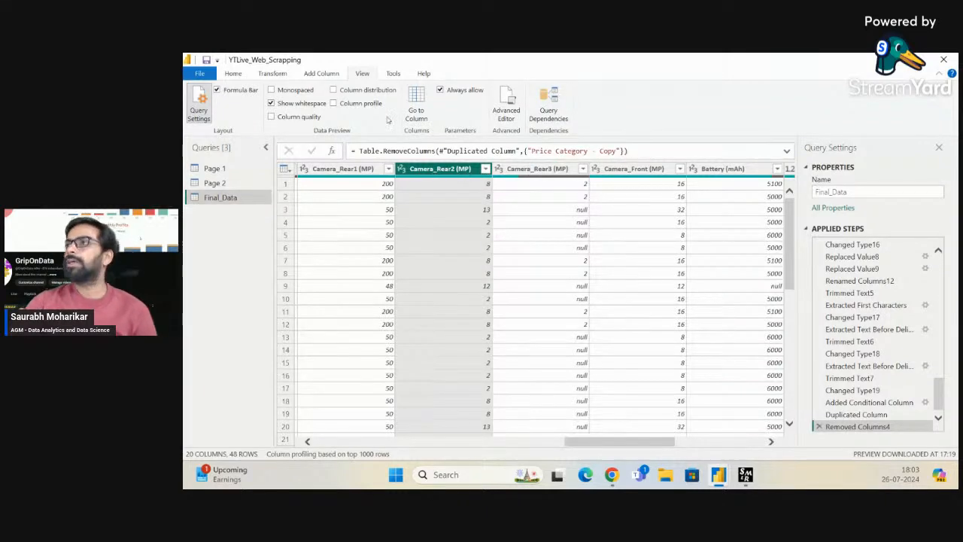
Select the Rating, # Ratings and # Reviews columns and move them together one position left, ahead of Battery (mAh)
left_click(269, 74)
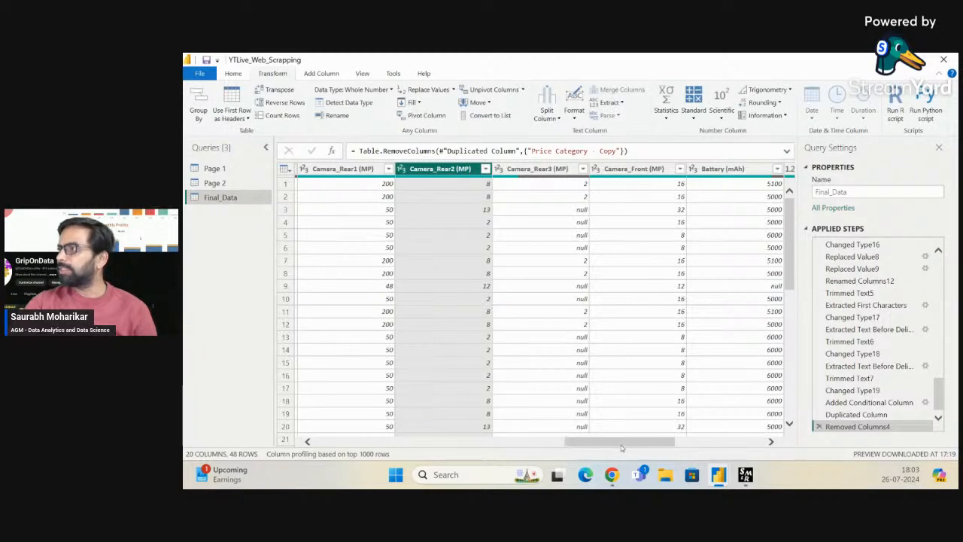
left_click(544, 441)
left_click_drag(544, 441, 384, 440)
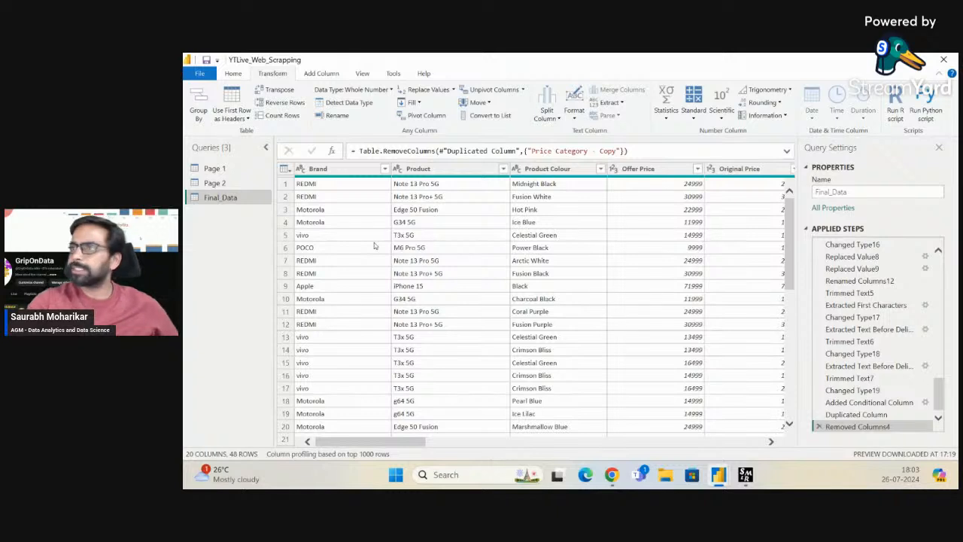
left_click(489, 104)
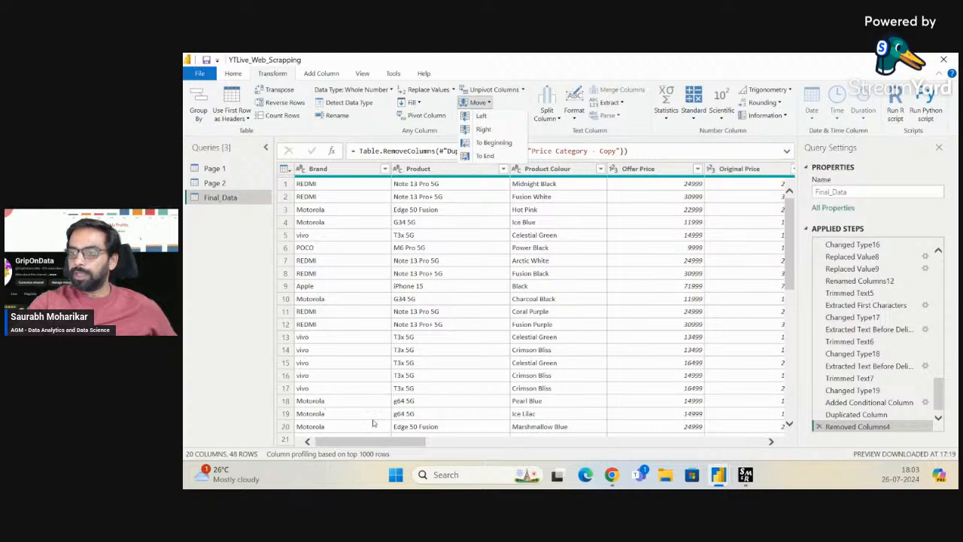
left_click(398, 446)
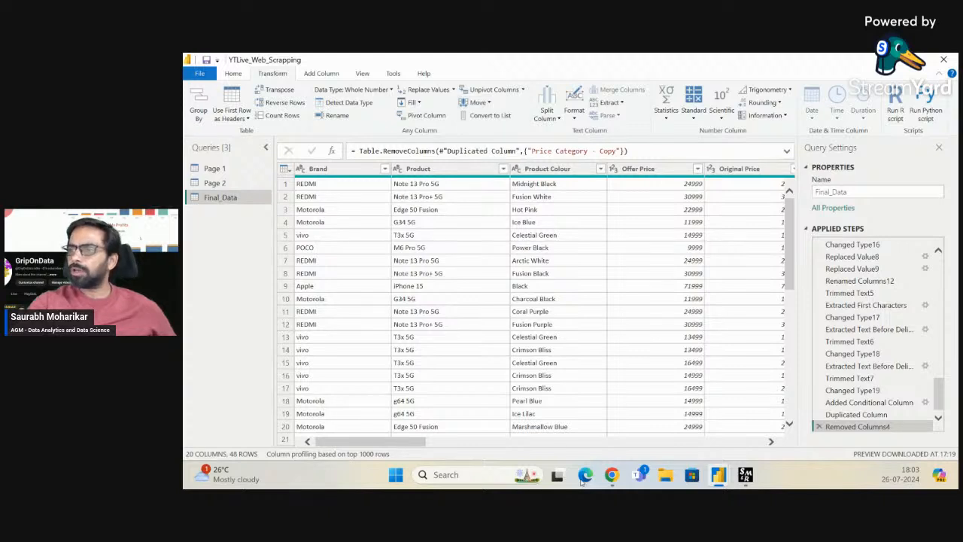
left_click_drag(390, 442, 710, 442)
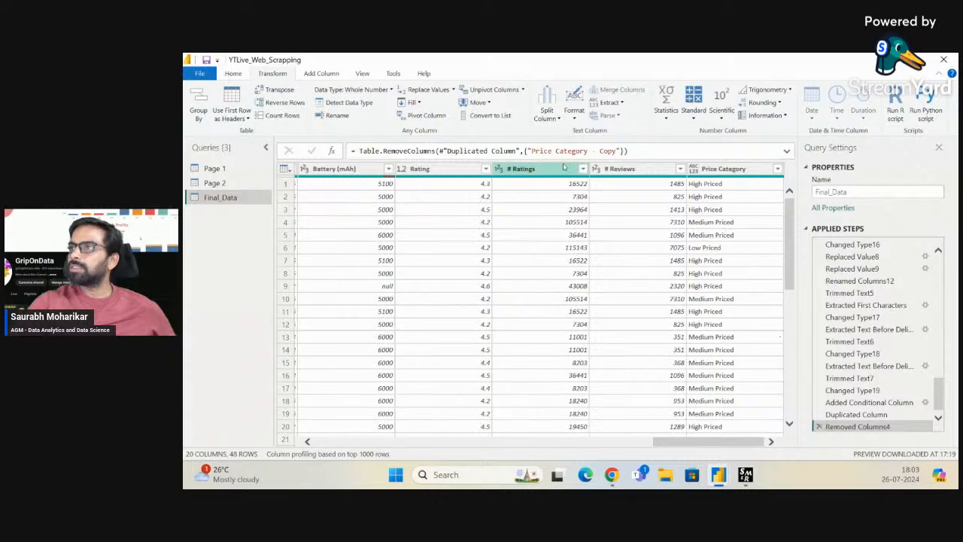
left_click(526, 169)
left_click(462, 169)
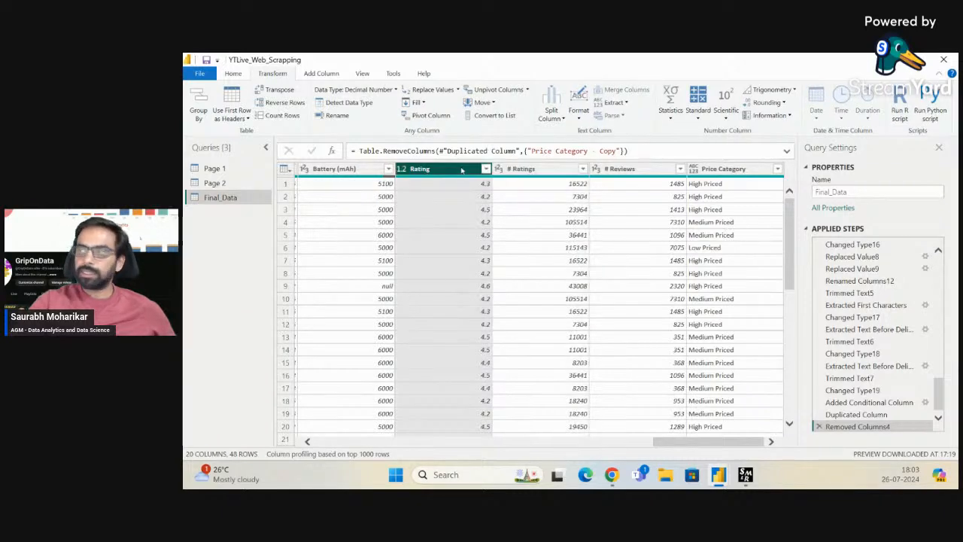
key("shift+Right")
key("shift+Right")
left_click(484, 102)
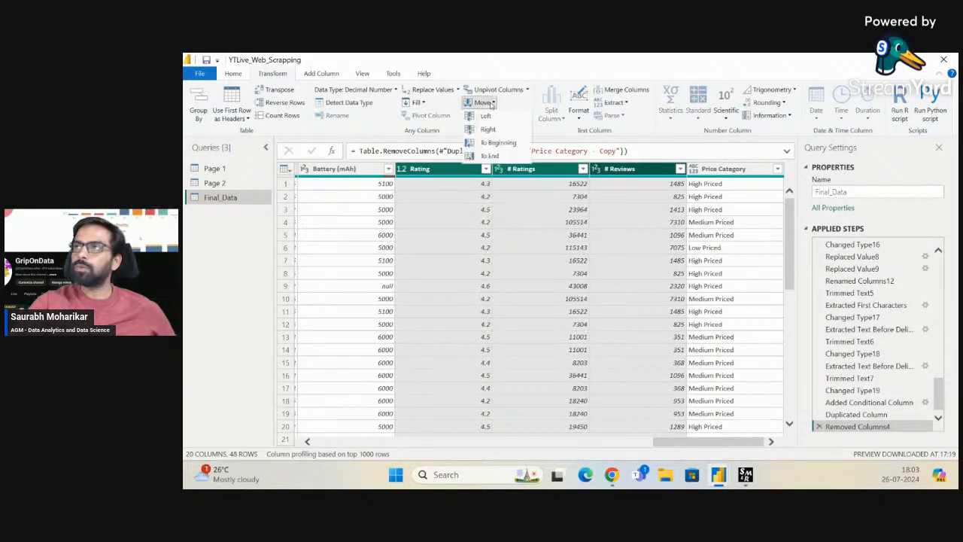
left_click(493, 117)
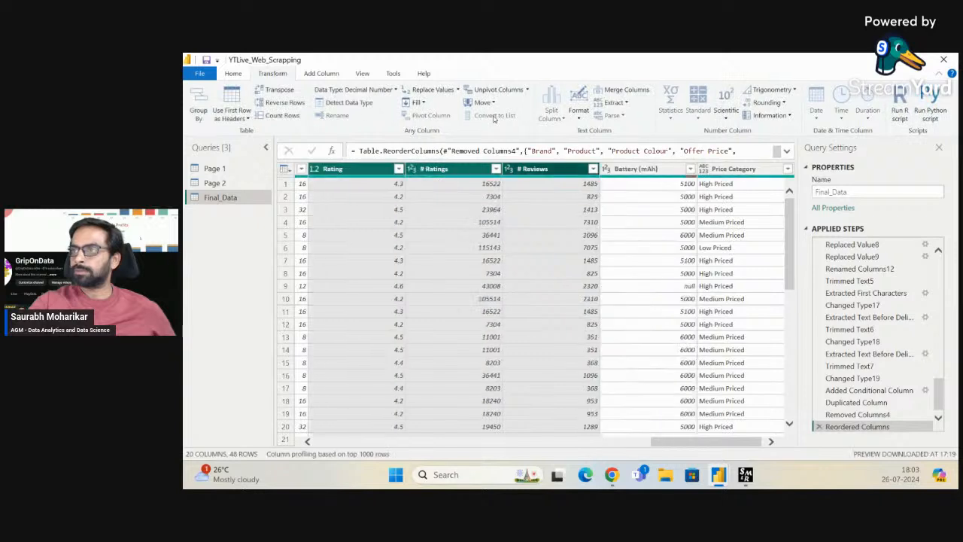
Move the selected Rating, # Ratings and # Reviews columns to the beginning of the table and check the new column order
left_click(491, 102)
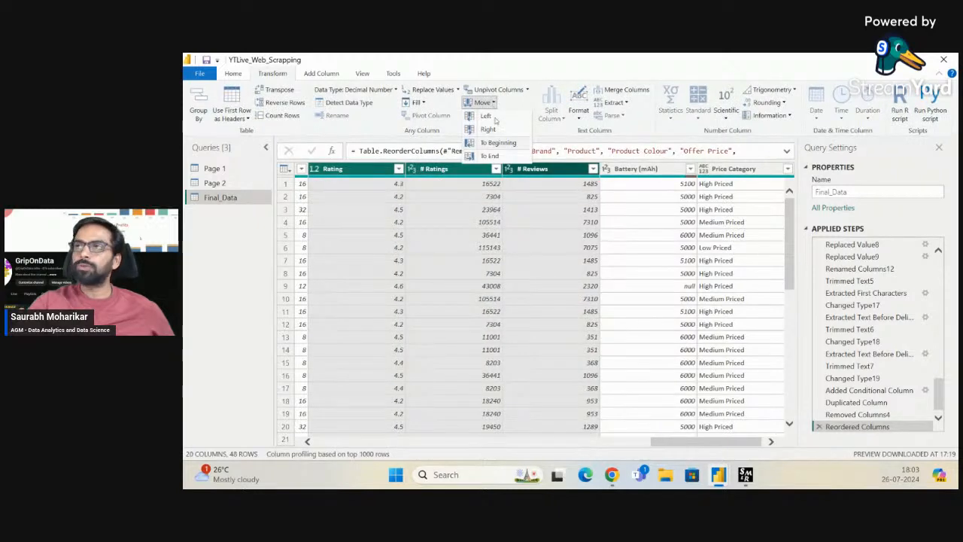
left_click(497, 142)
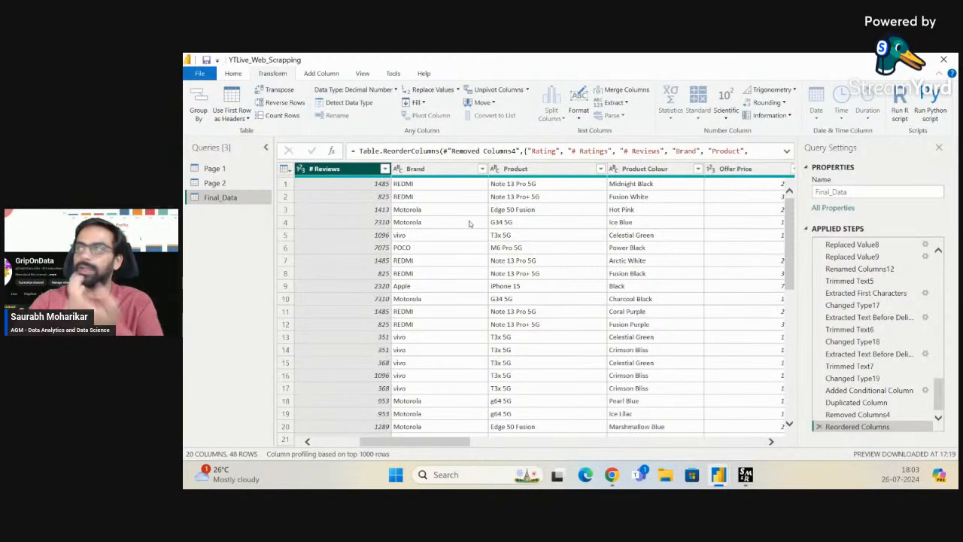
scroll(528, 280, "right", 5)
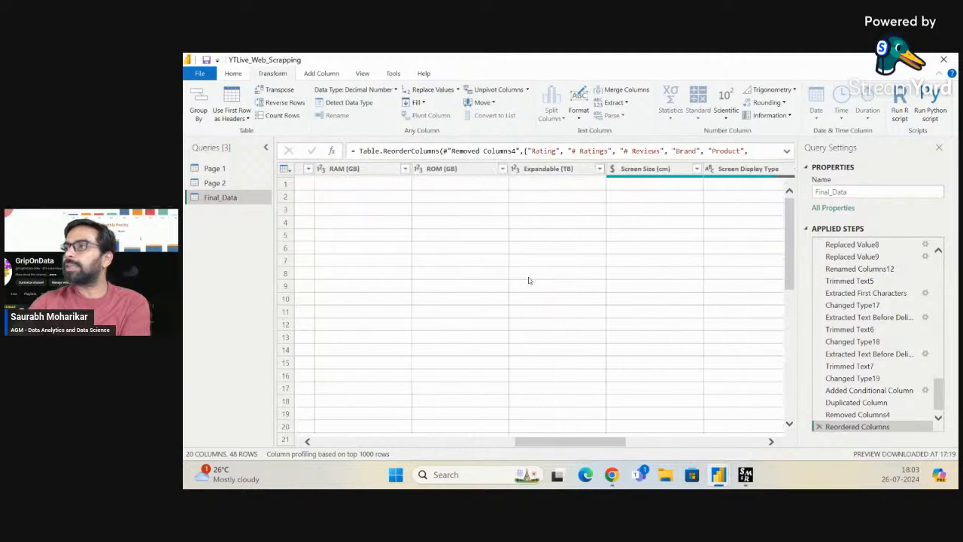
scroll(529, 280, "right", 8)
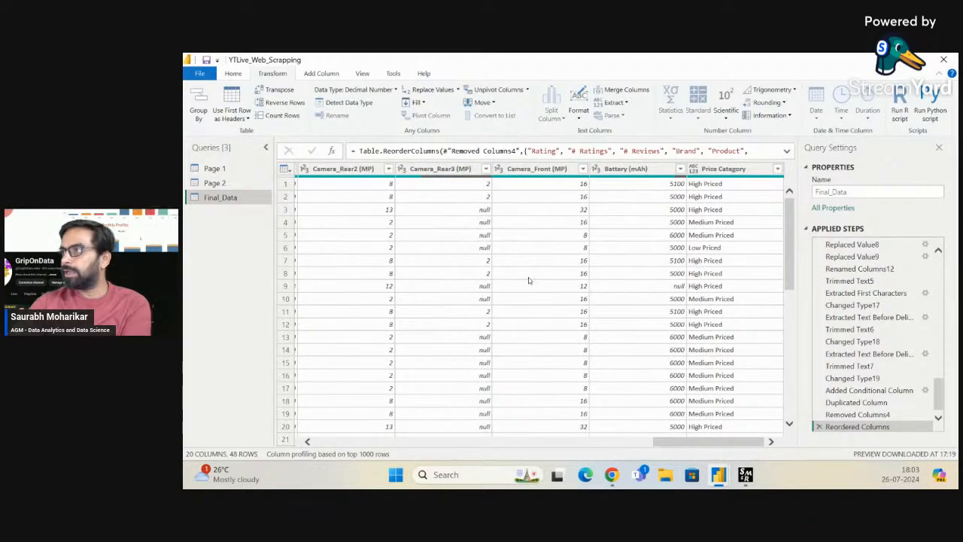
scroll(528, 280, "left", 10)
scroll(528, 280, "left", 4)
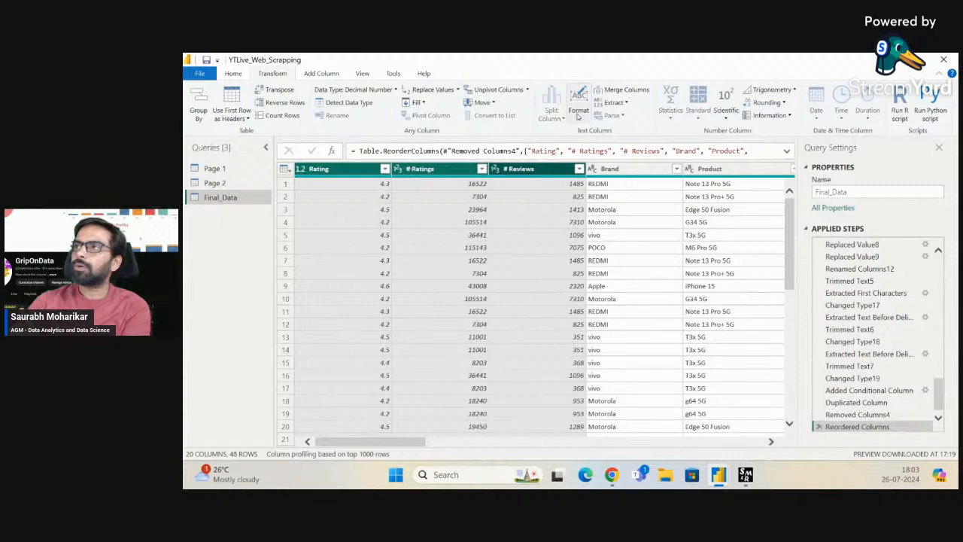
Move the three selected rating and review columns two positions right so they follow Product
left_click(483, 102)
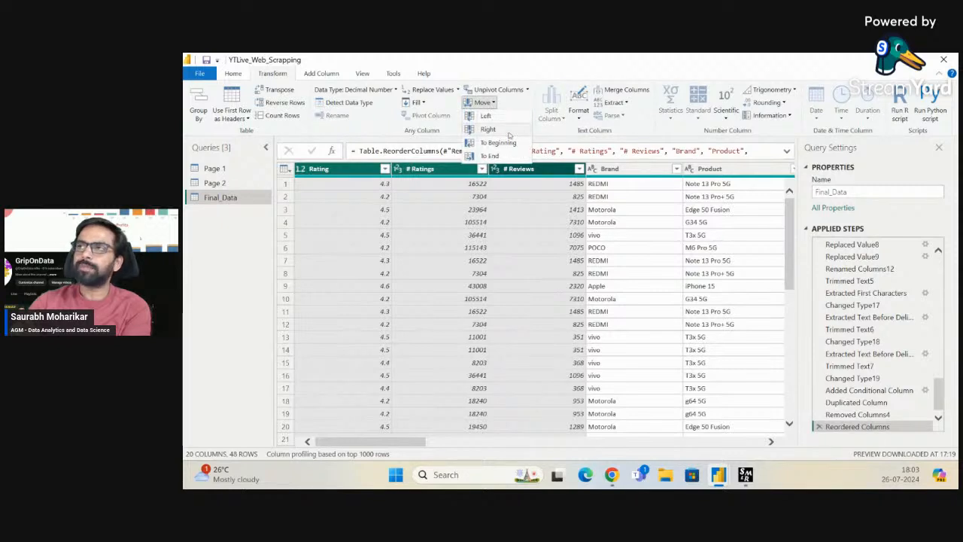
left_click(509, 131)
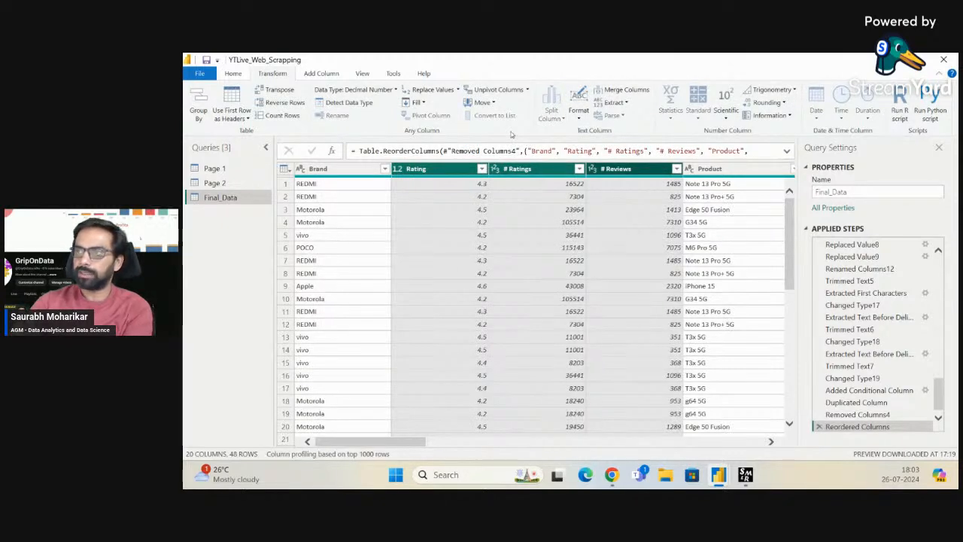
left_click(491, 103)
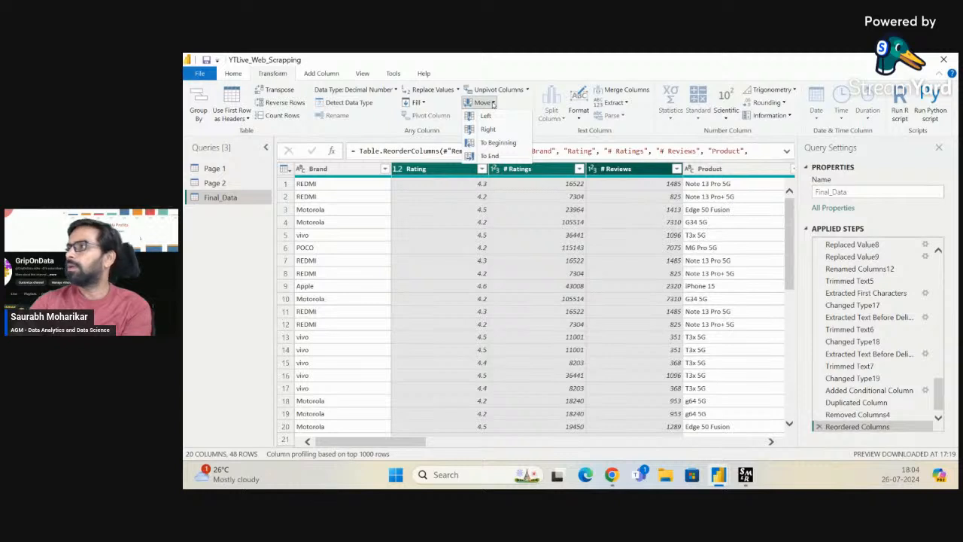
left_click(489, 130)
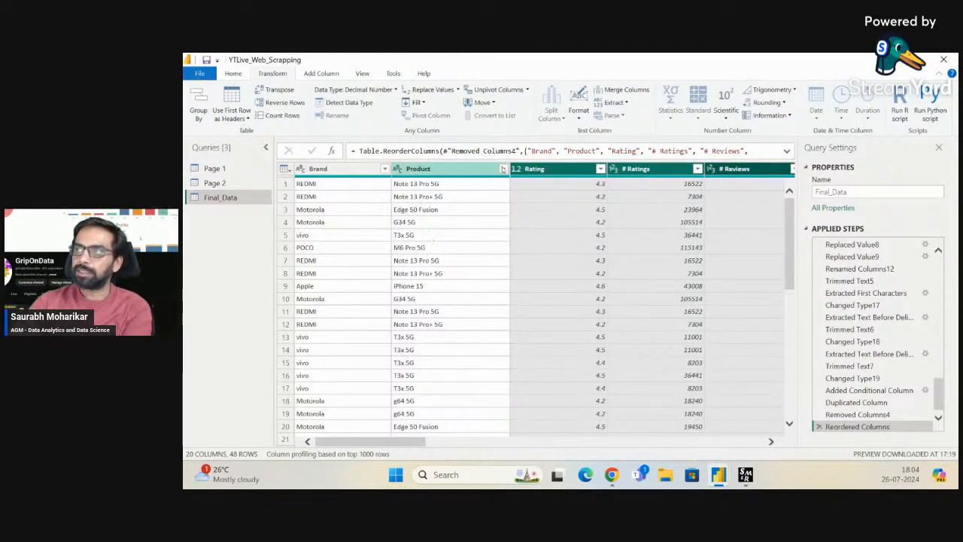
Step through the first row's values cell by cell from # Ratings to Price Category to review the reordered columns
left_click(637, 186)
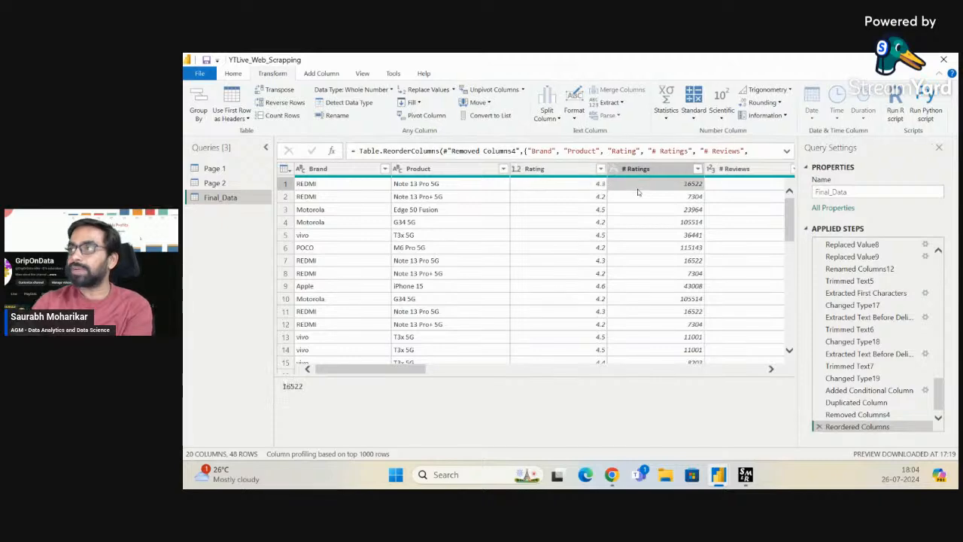
key("Right")
key("Right")
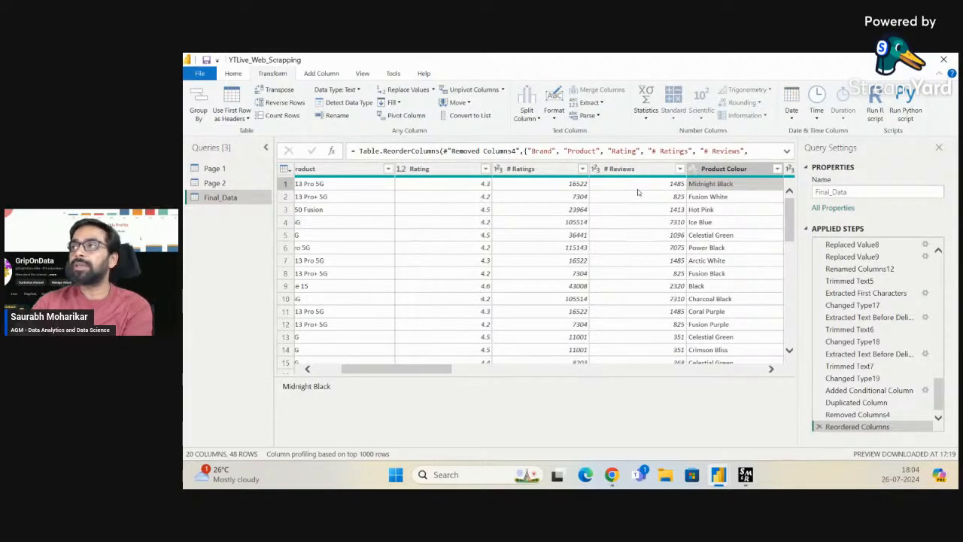
key("Right")
key("Right")
key("Right")
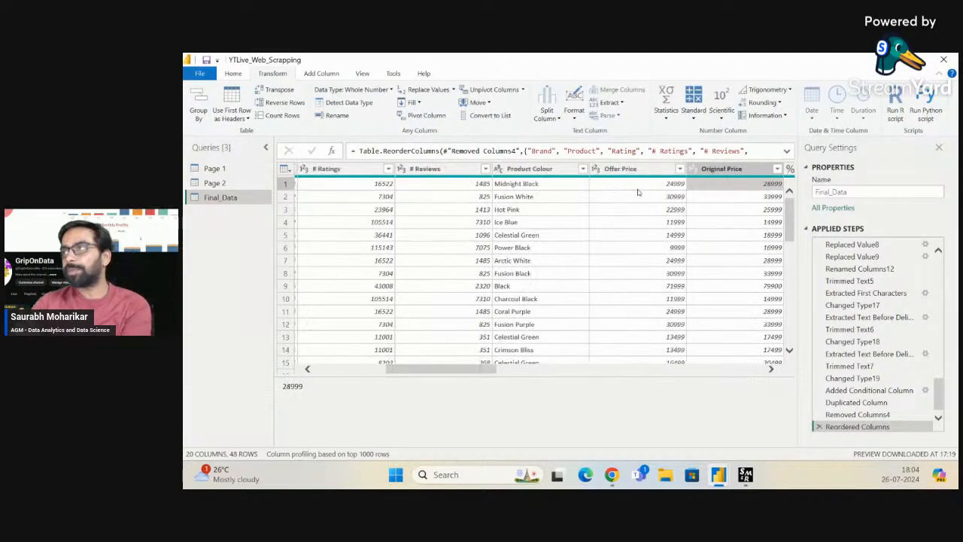
key("Right")
key("Right")
key("Right")
key("Right")
key("Right")
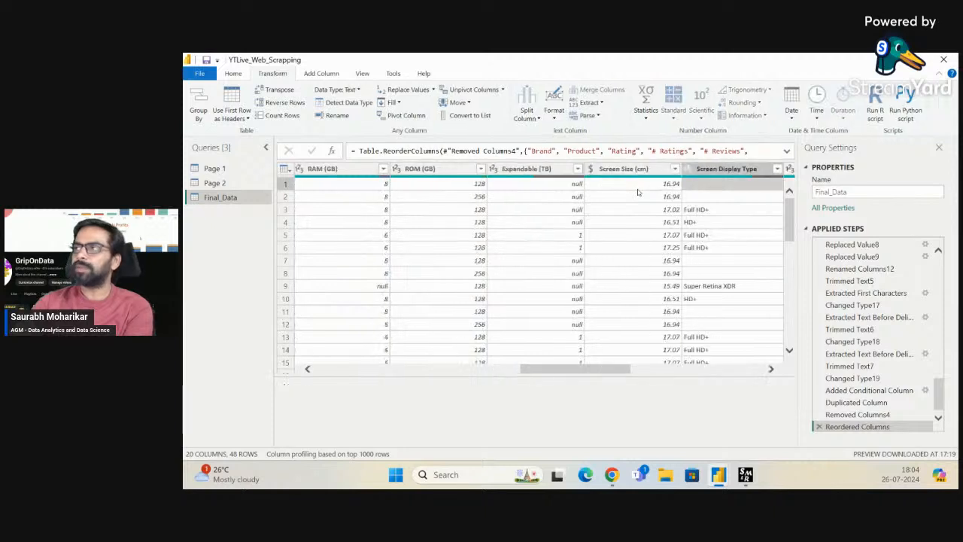
key("Right")
key("Right")
key("Right")
key("Right")
key("Right")
key("Right")
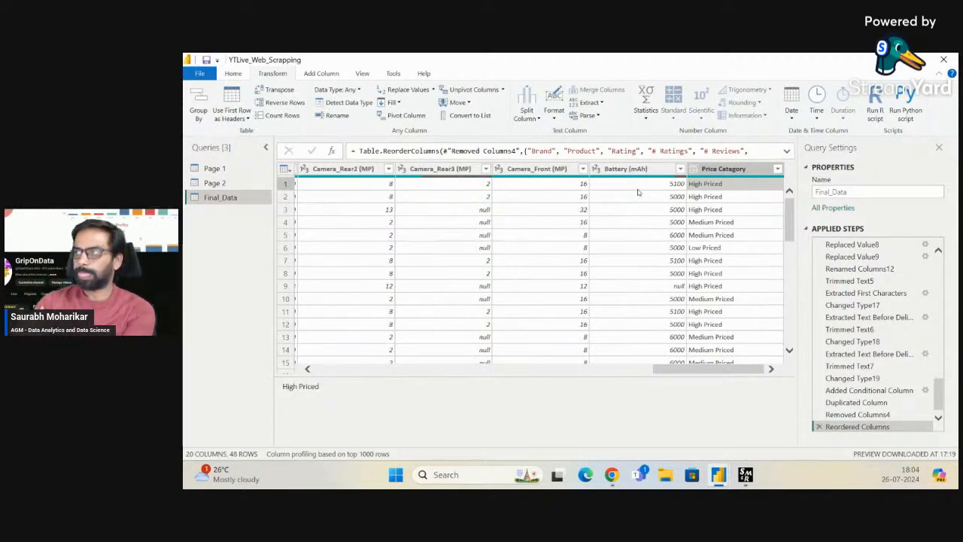
Step back through the first row's values from Price Category to Offer Price
key("Left")
key("Left")
key("Left")
key("Left")
key("Left")
key("Left")
key("Left")
key("Left")
key("Left")
key("Left")
key("Left")
key("Left")
key("Left")
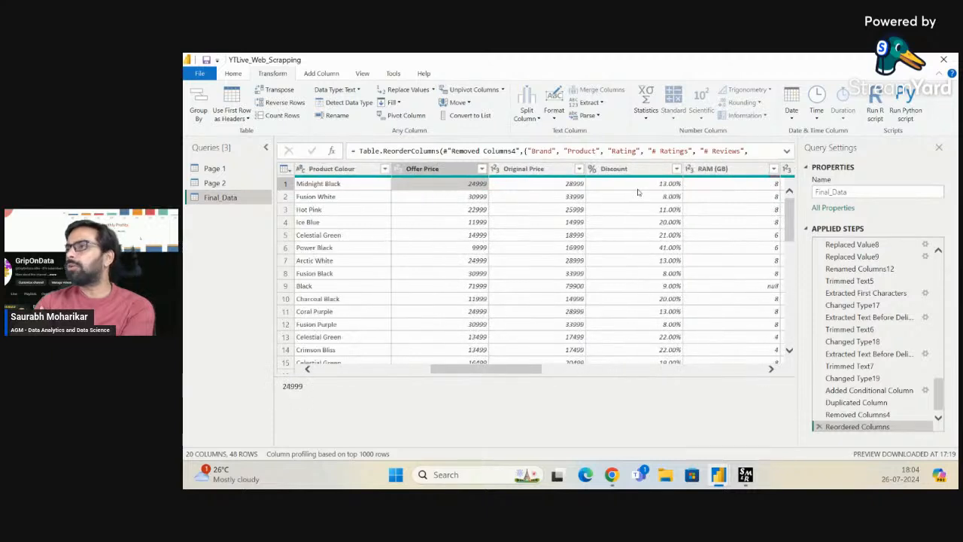
Review the Discount column's values row by row from row 1 down to row 14
key("Right")
key("Right")
key("Left")
key("Right")
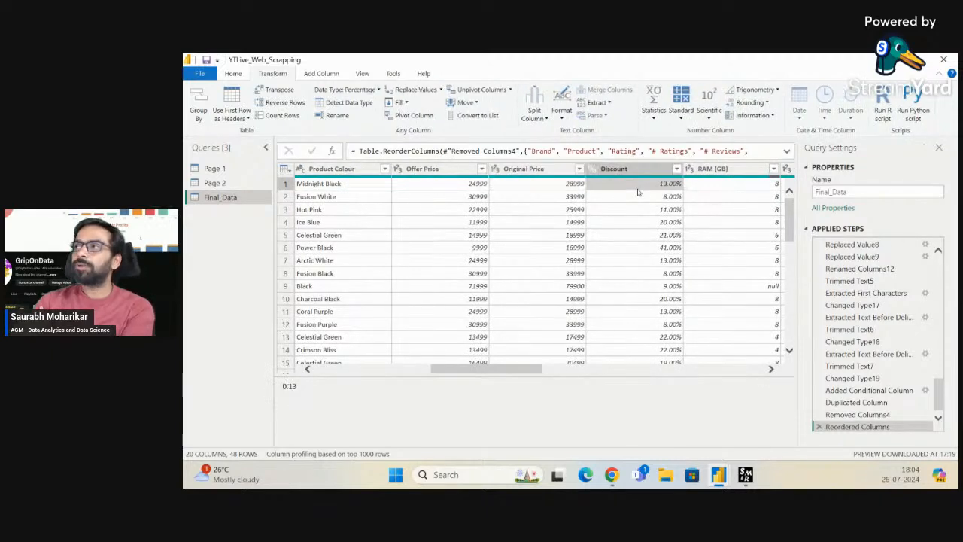
key("Down")
key("Down")
key("Down")
key("Down")
key("Down")
key("Down")
key("Down")
key("Up")
key("Up")
key("Up")
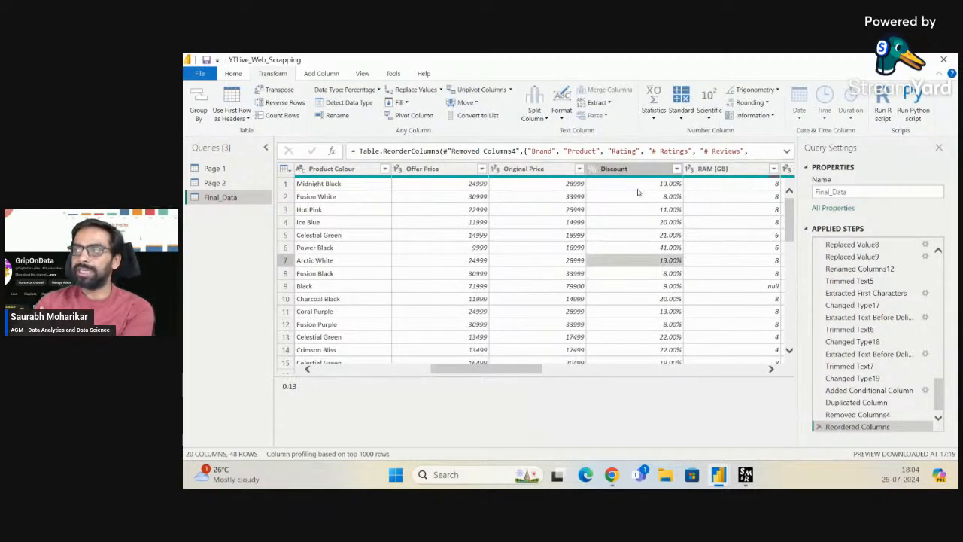
key("Down")
key("Down")
key("Down")
key("Down")
key("Down")
key("Down")
key("Down")
key("Down")
key("Down")
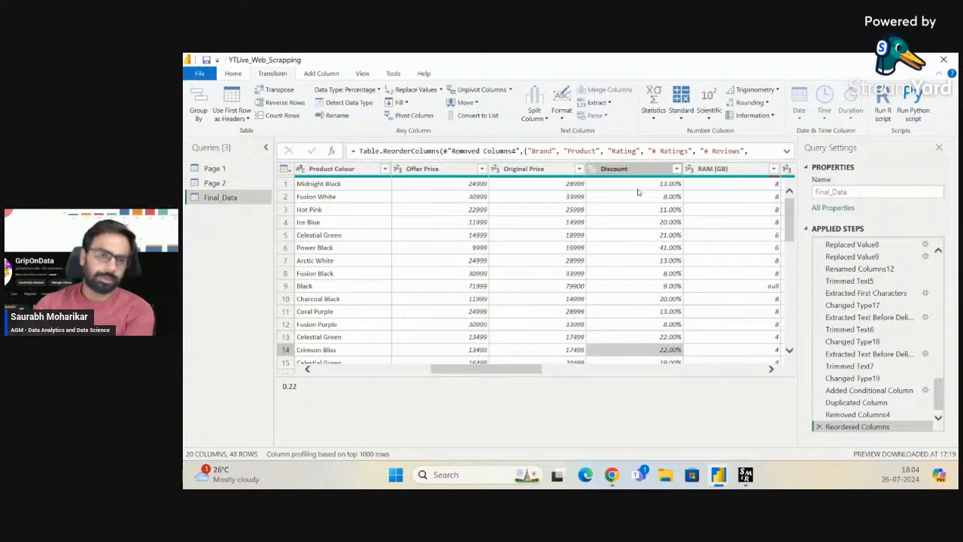
Step across row 14 from Discount to Price Category and review the remaining columns back to Brand
key("Right")
key("Right")
key("Right")
key("Right")
key("Right")
key("Right")
key("Right")
key("Right")
key("Right")
key("Right")
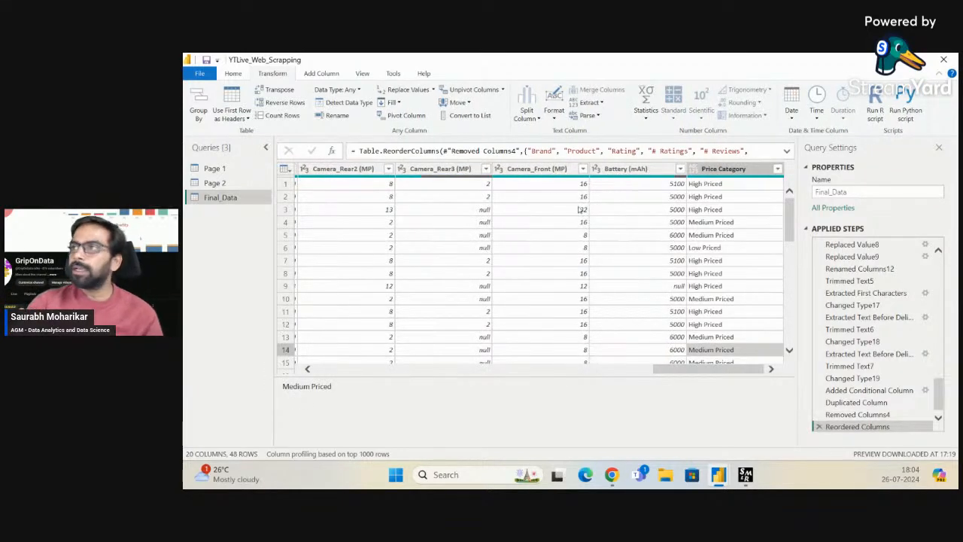
scroll(628, 223, "left", 15)
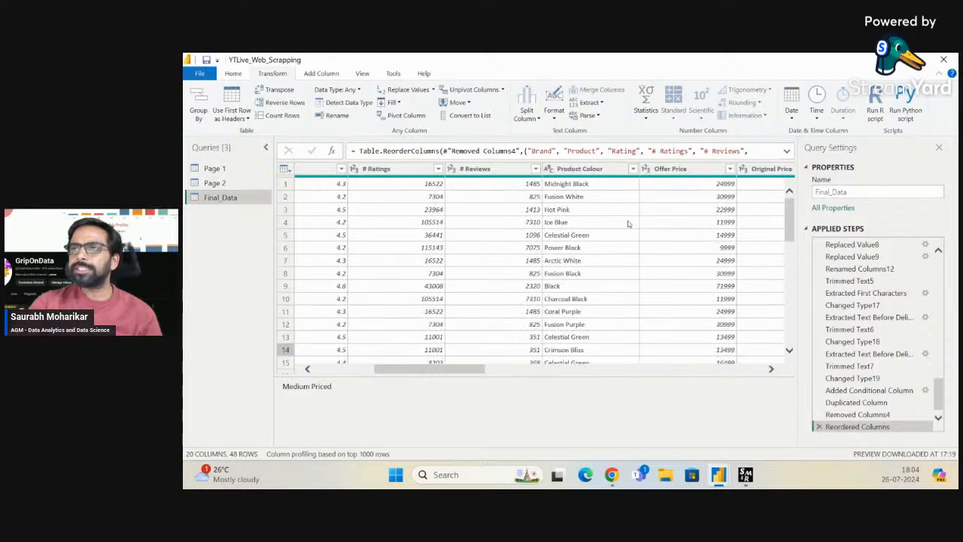
scroll(628, 220, "left", 4)
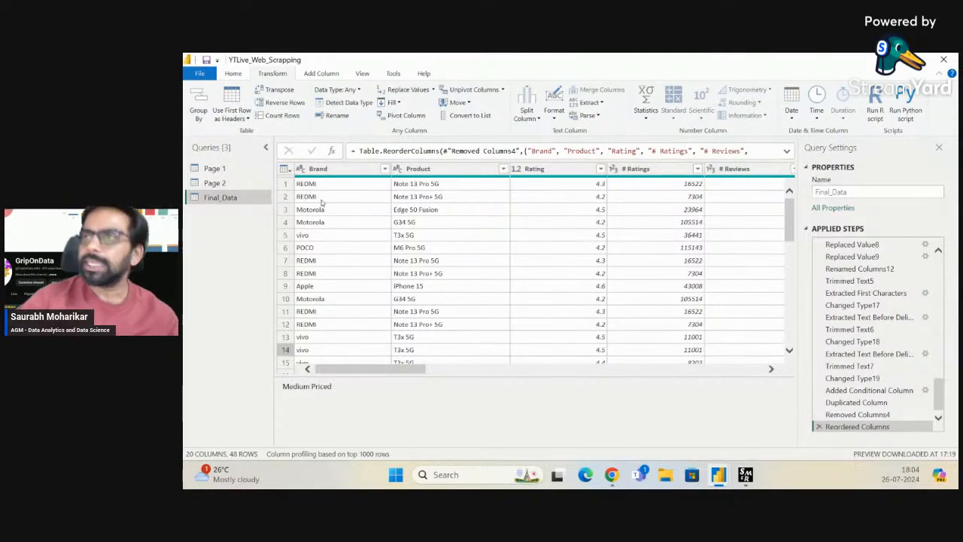
Try the lowercase and UPPERCASE text formats on the Brand column
left_click(333, 168)
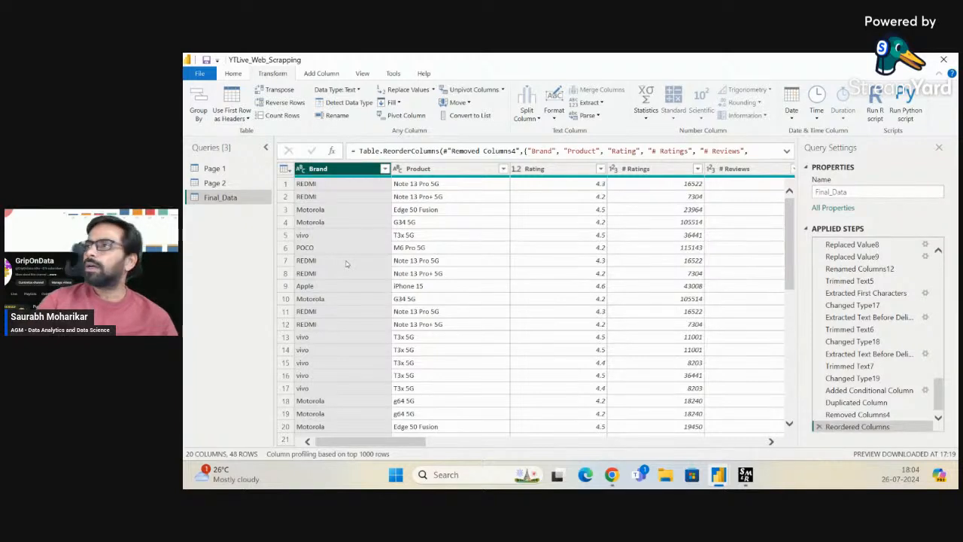
left_click(588, 103)
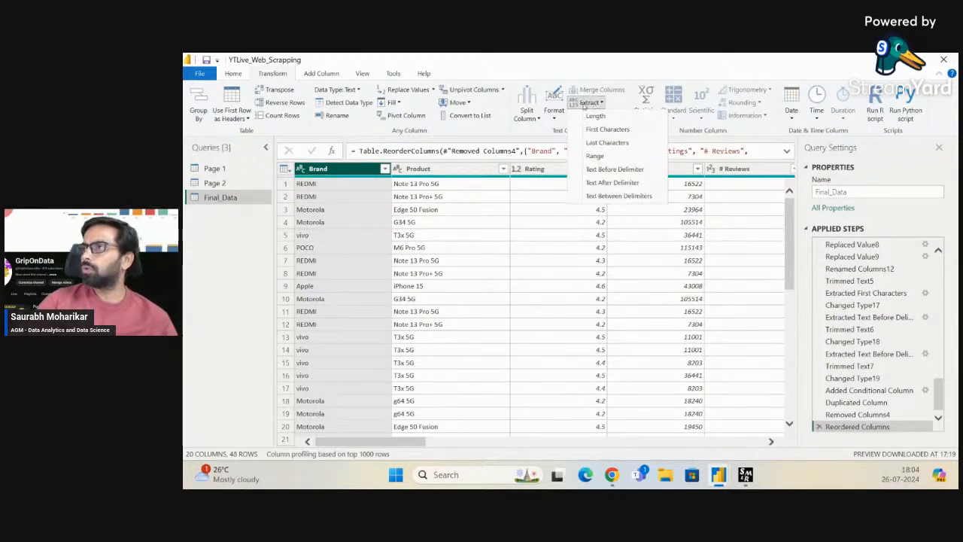
left_click(554, 112)
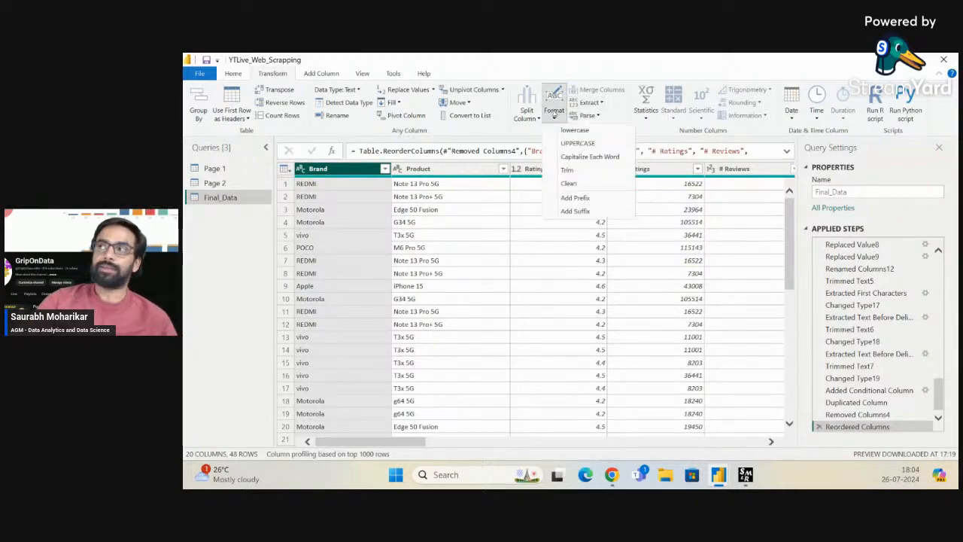
left_click(575, 131)
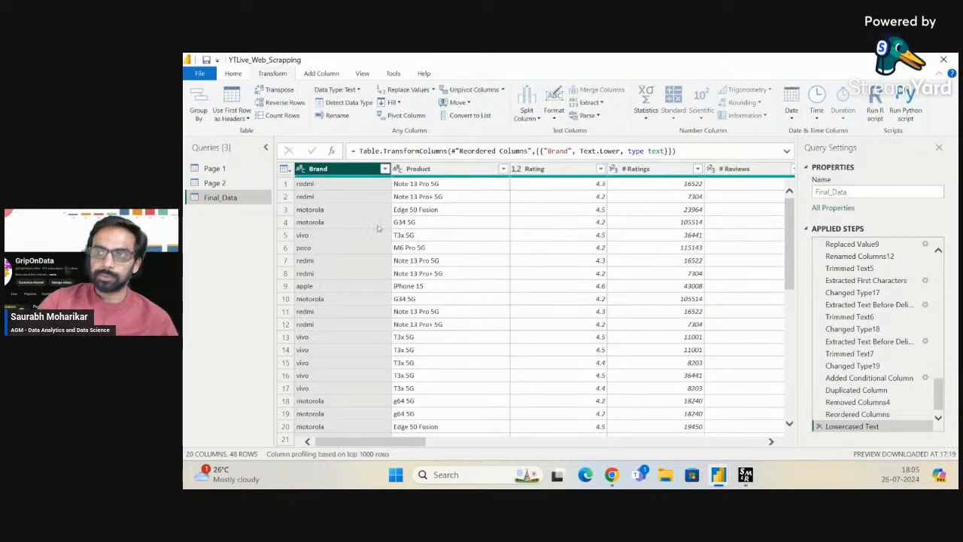
left_click(553, 111)
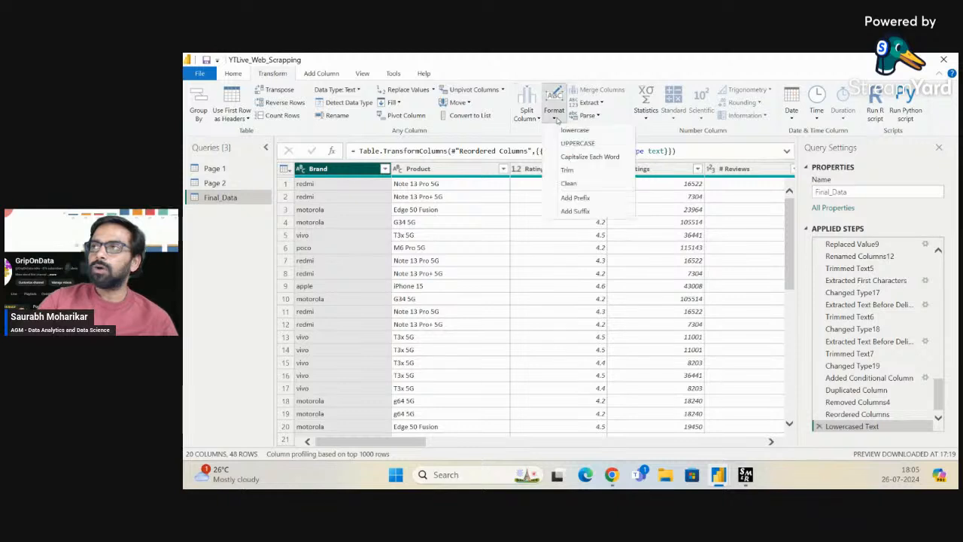
left_click(578, 143)
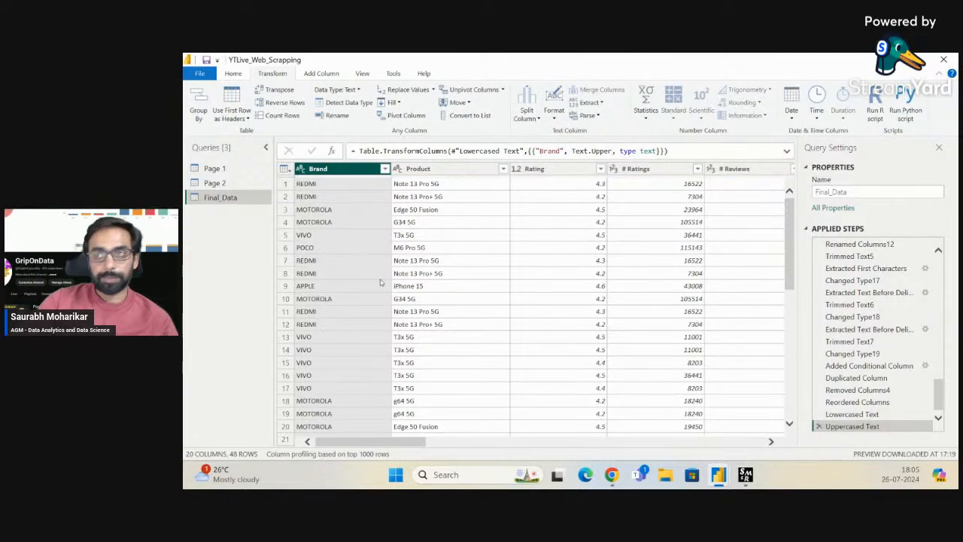
Apply Capitalize Each Word to the Brand column and look over the other columns
left_click(554, 111)
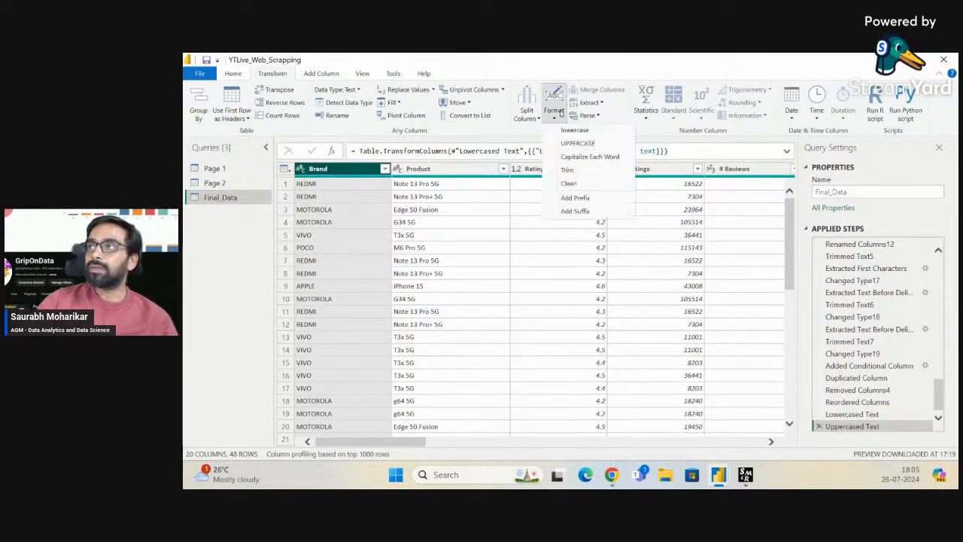
left_click(584, 157)
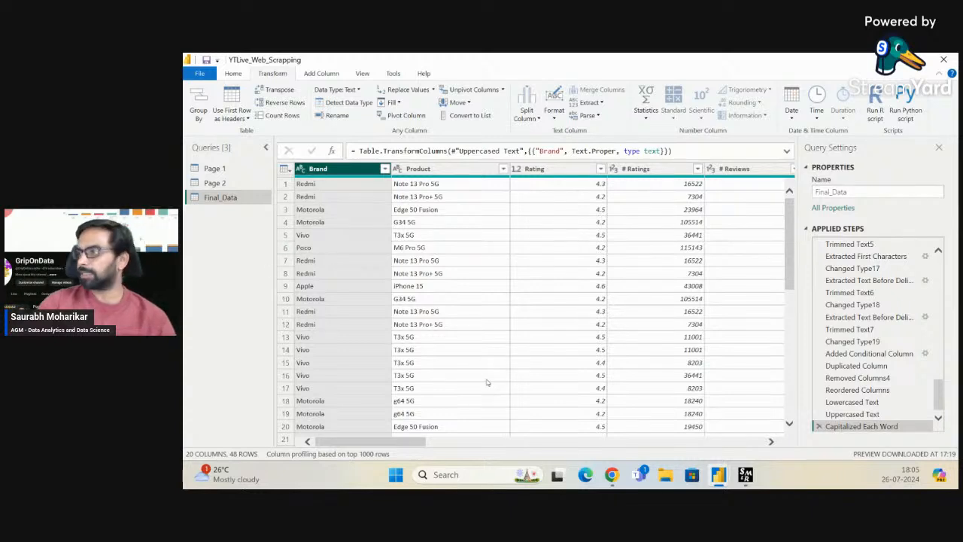
scroll(486, 383, "right", 3)
scroll(486, 383, "right", 3)
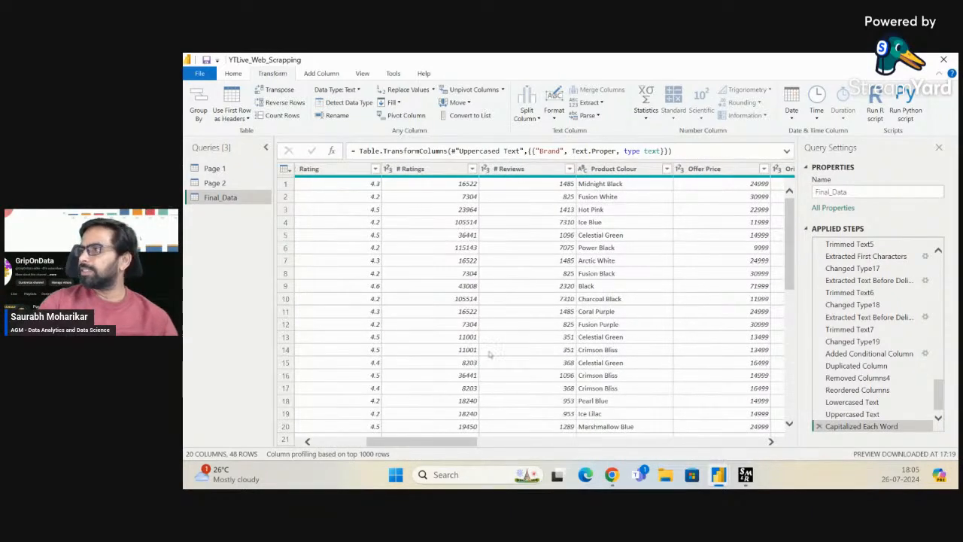
scroll(621, 322, "right", 10)
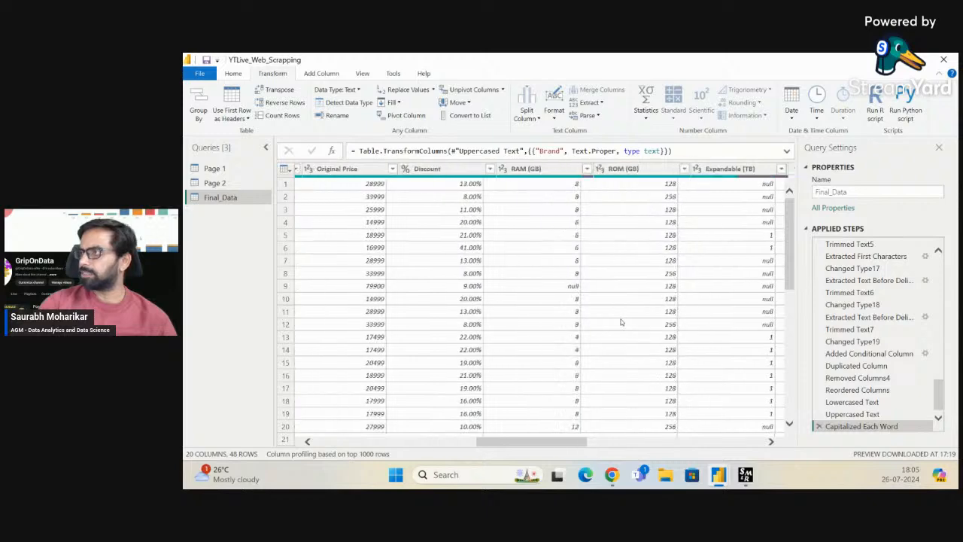
scroll(621, 322, "left", 15)
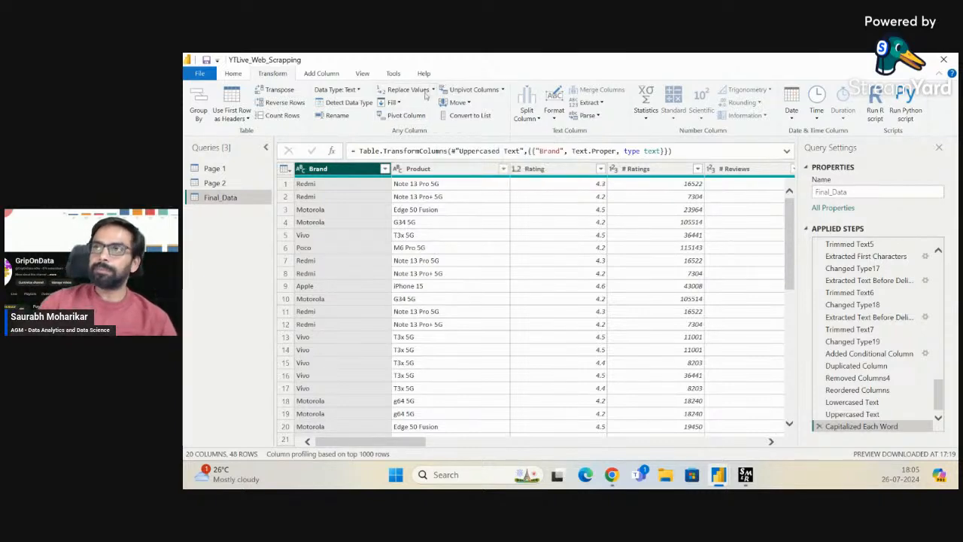
Close the query editor with the changes applied and review the loaded Final_Data table across all its columns
left_click(233, 73)
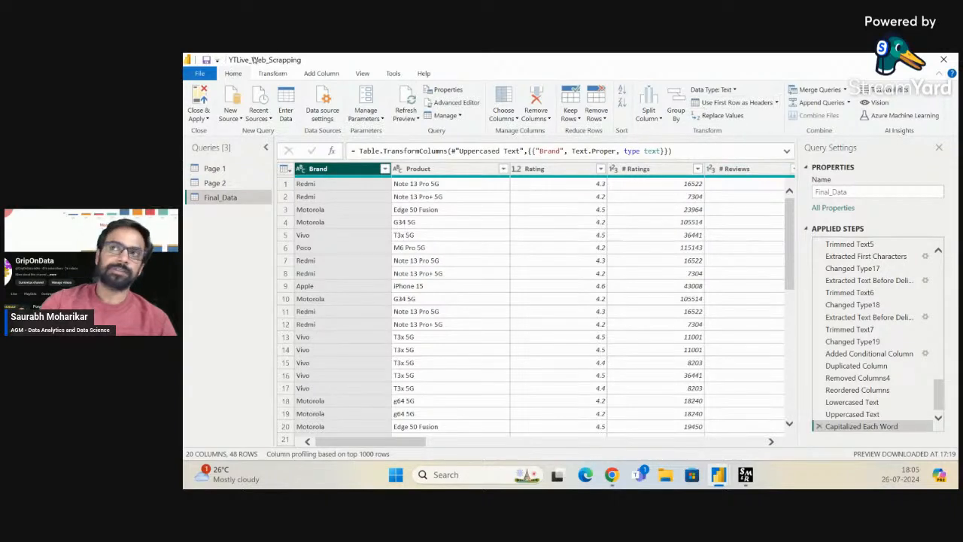
left_click(273, 75)
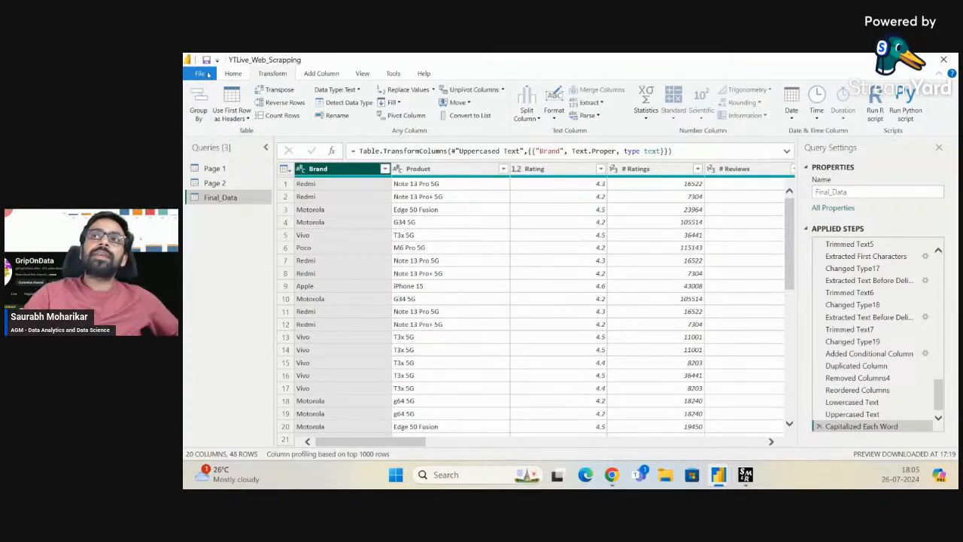
left_click(208, 73)
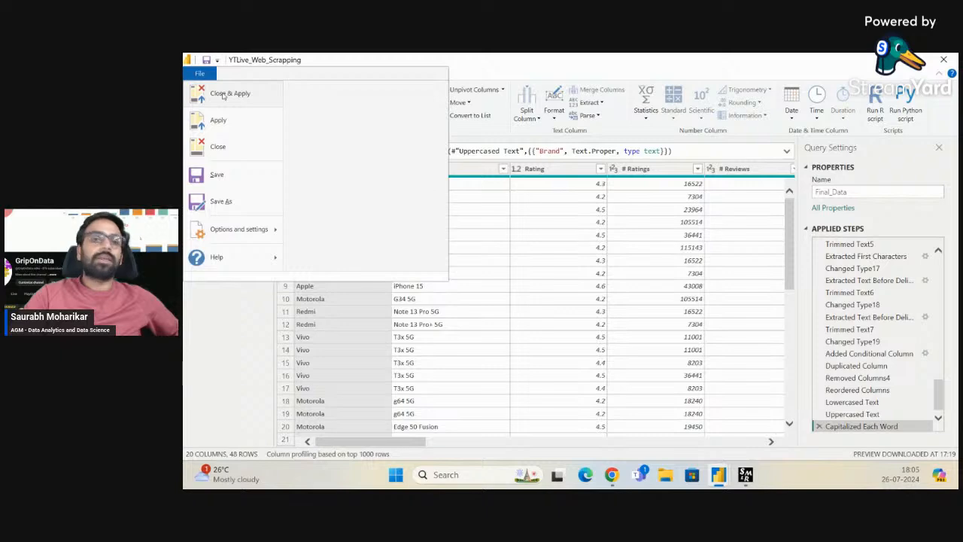
left_click(222, 94)
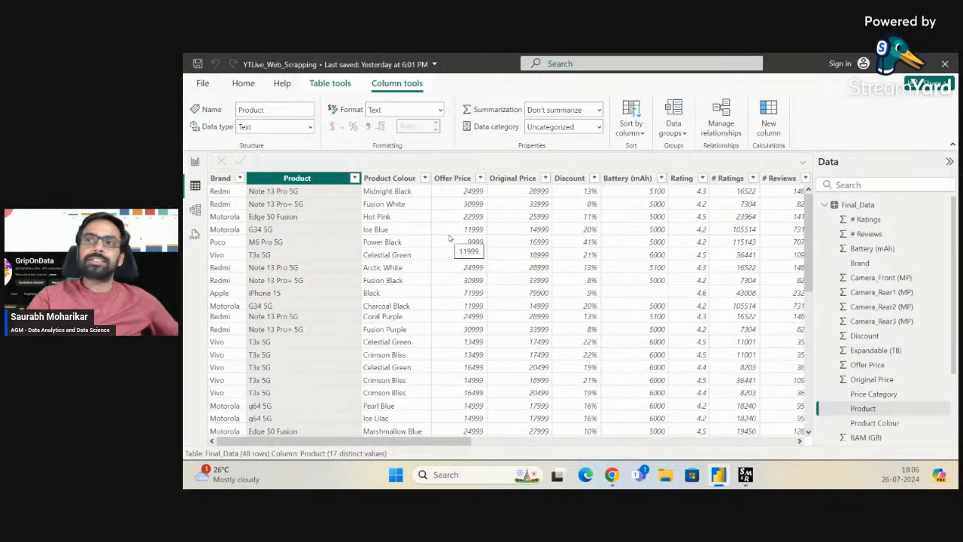
scroll(417, 262, "right", 10)
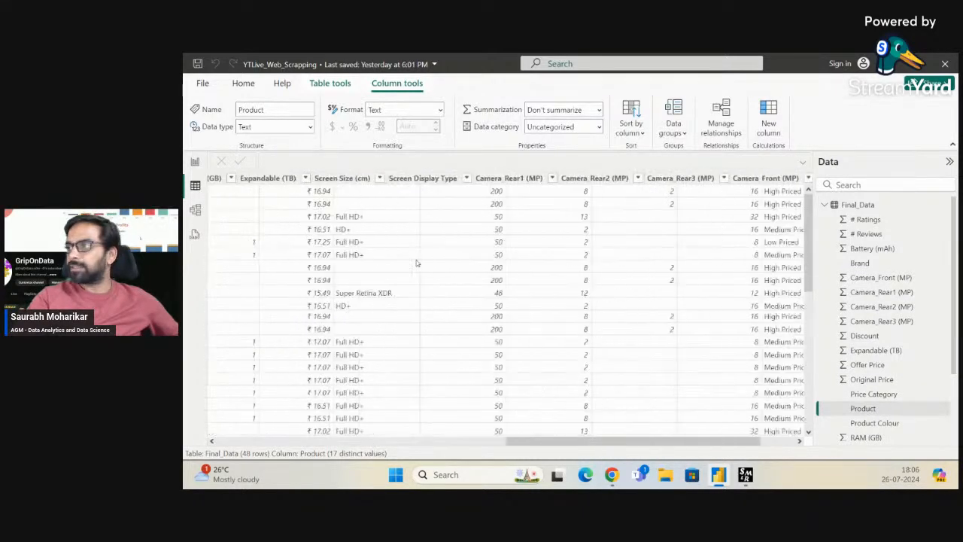
scroll(417, 263, "left", 10)
scroll(417, 262, "right", 10)
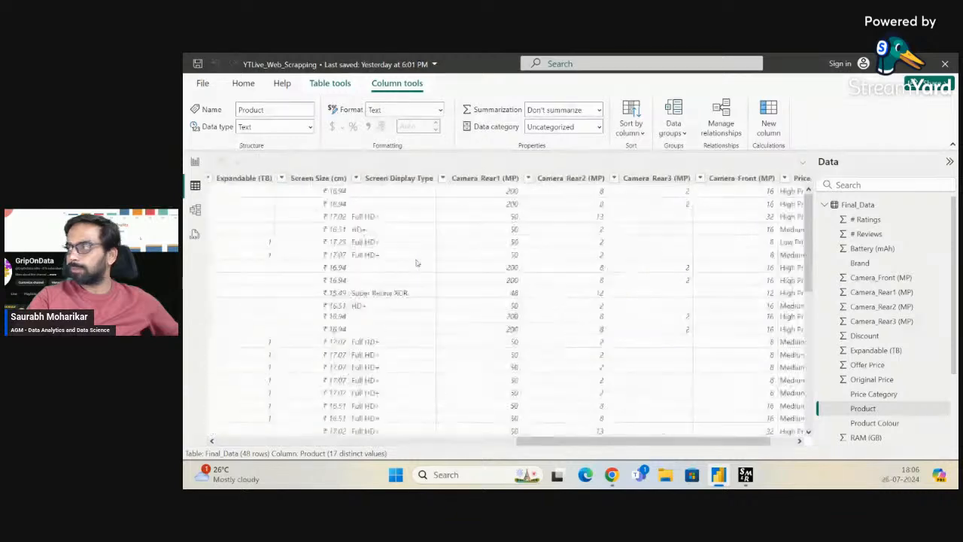
scroll(418, 262, "left", 10)
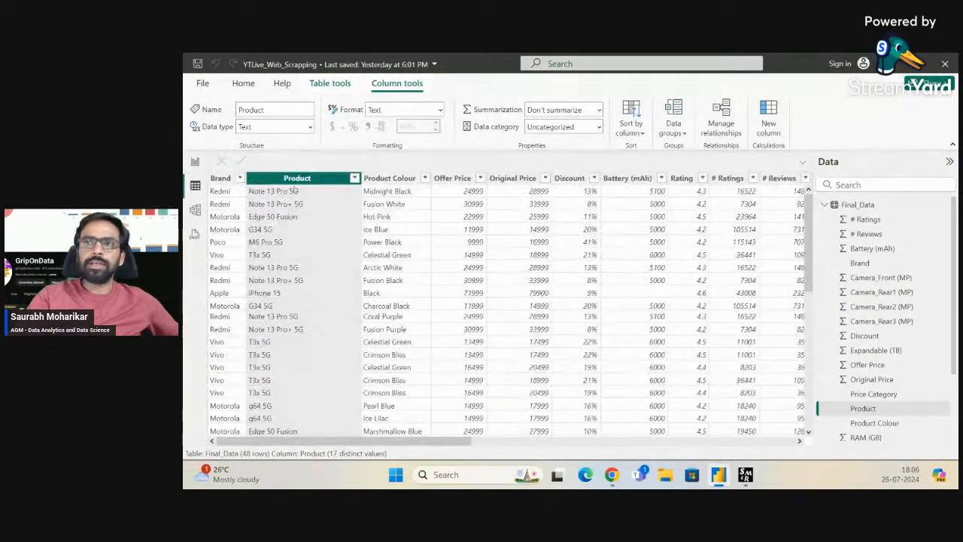
Add an enlarged clustered bar chart near the middle of the report page with Final_Data's Brand on its Y-axis
left_click(195, 162)
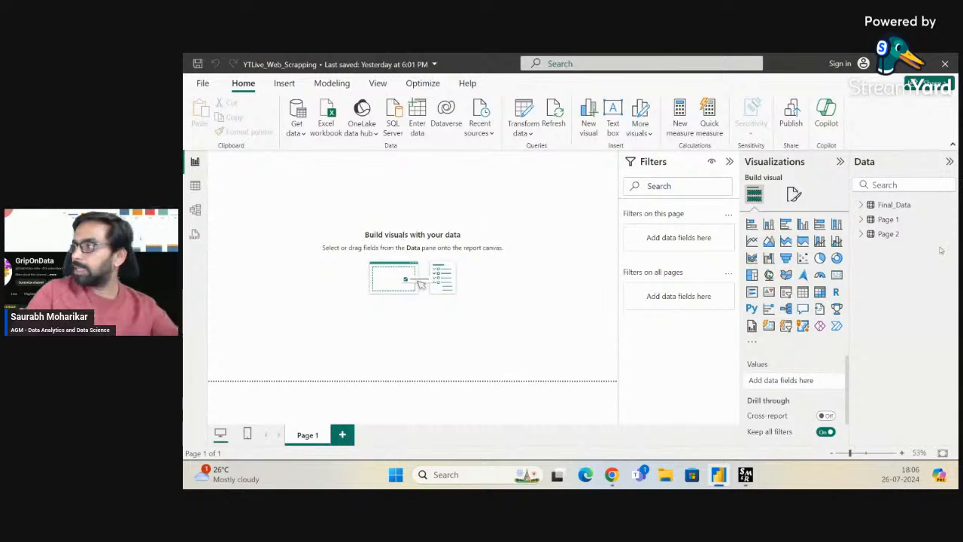
left_click(784, 228)
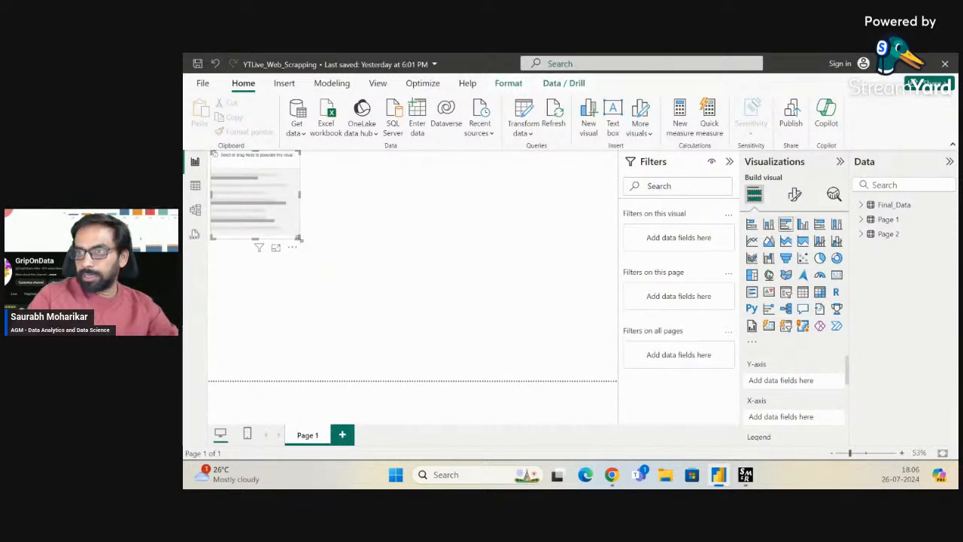
left_click_drag(299, 238, 502, 325)
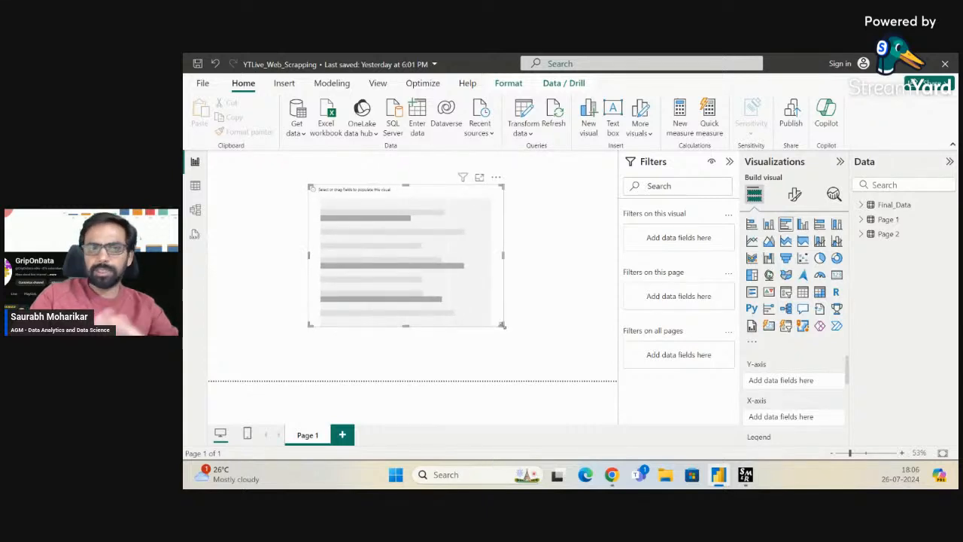
left_click(861, 205)
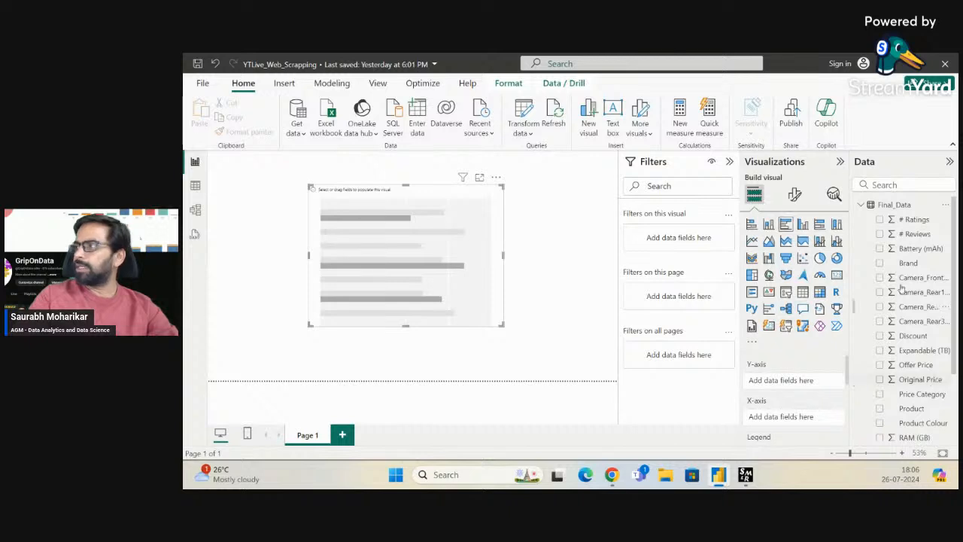
left_click_drag(908, 261, 796, 382)
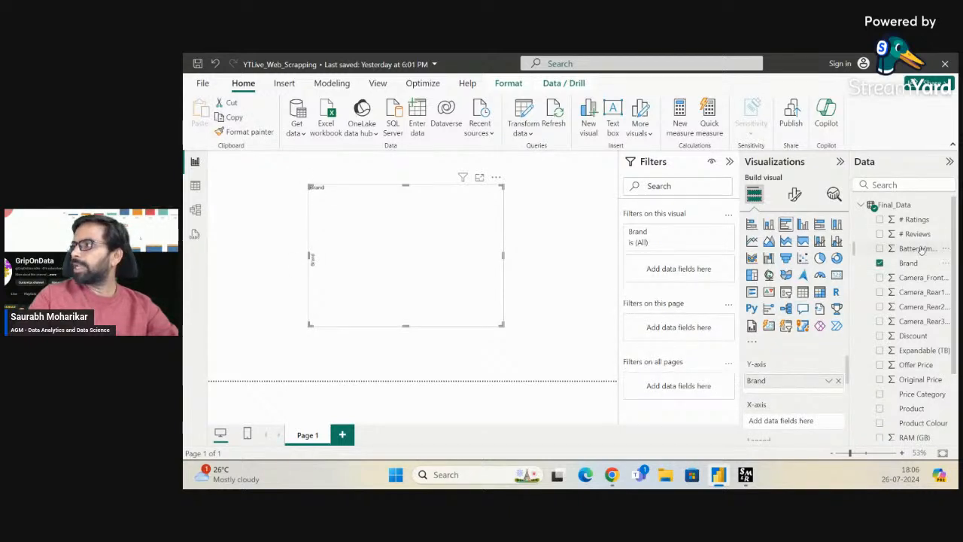
Try # Reviews on the bar chart's X-axis, inspecting the bars before removing the field
left_click_drag(911, 234, 800, 421)
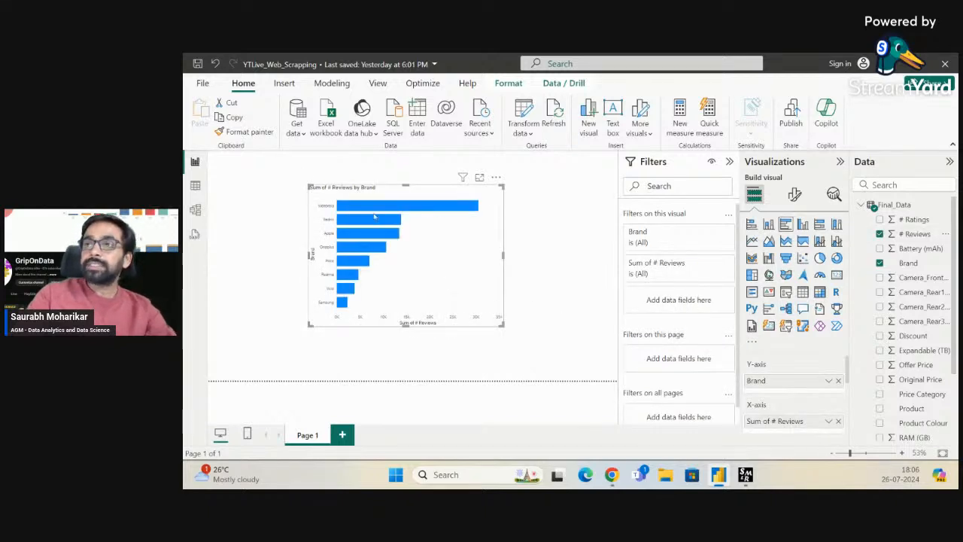
mouse_move(357, 218)
mouse_move(449, 216)
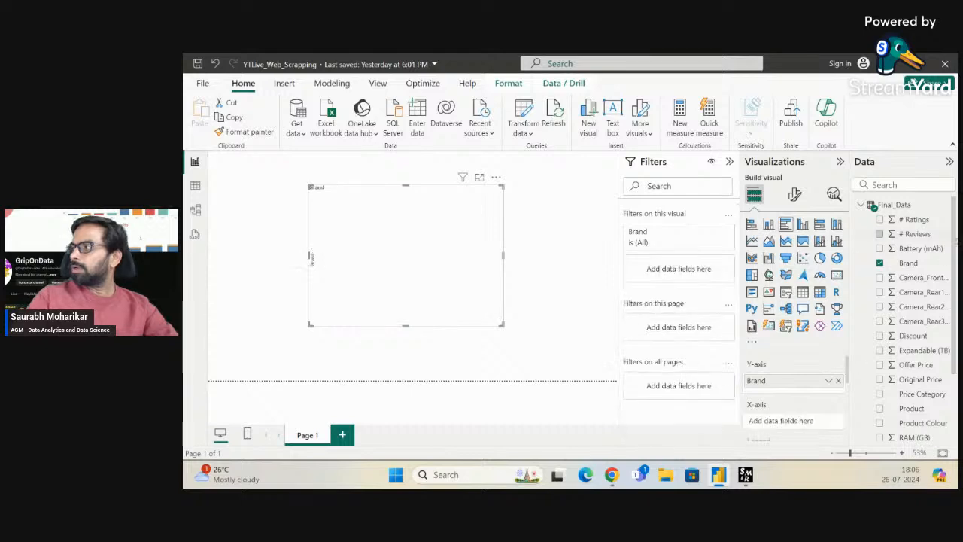
left_click(839, 421)
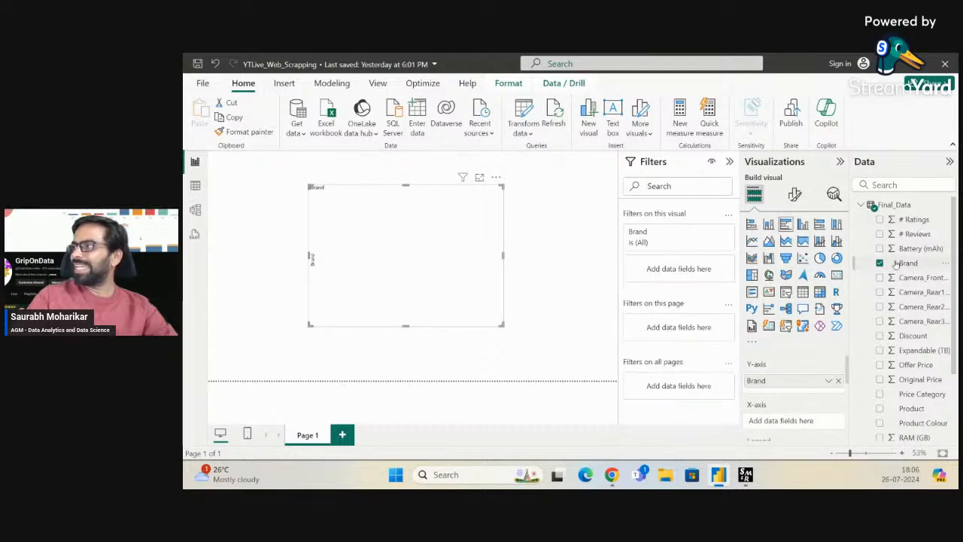
Put Rating on the bar chart's X-axis and show the chart in focus mode
scroll(925, 337, "down", 1)
scroll(925, 336, "down", 2)
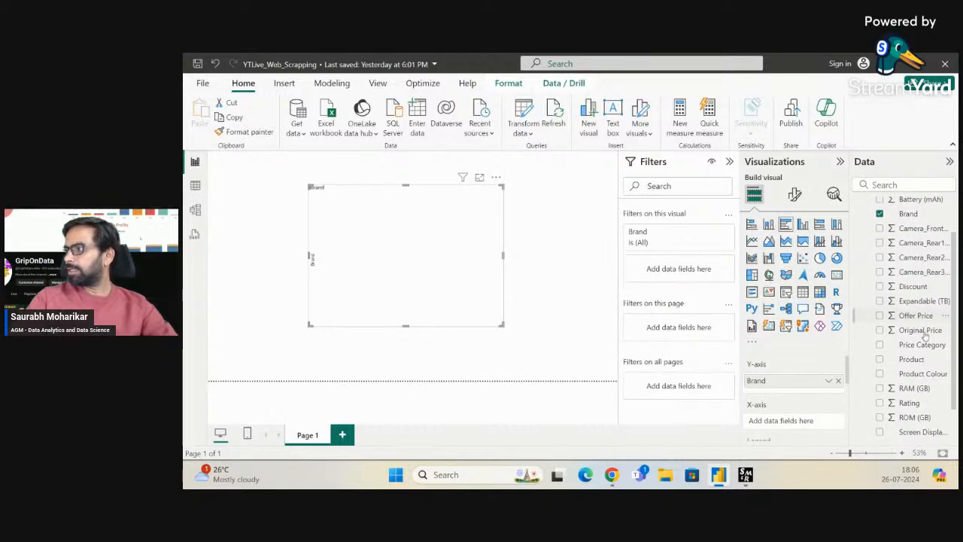
left_click_drag(911, 403, 790, 421)
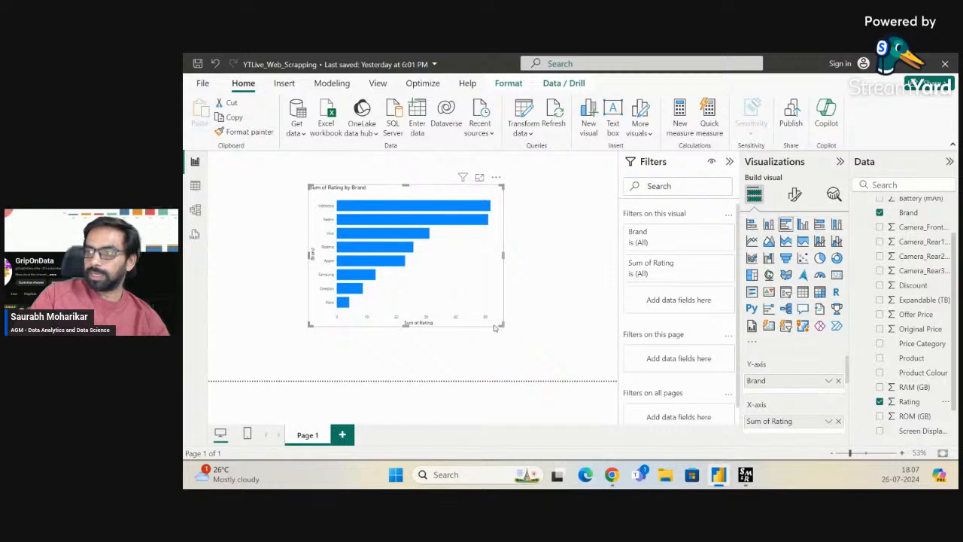
left_click(480, 179)
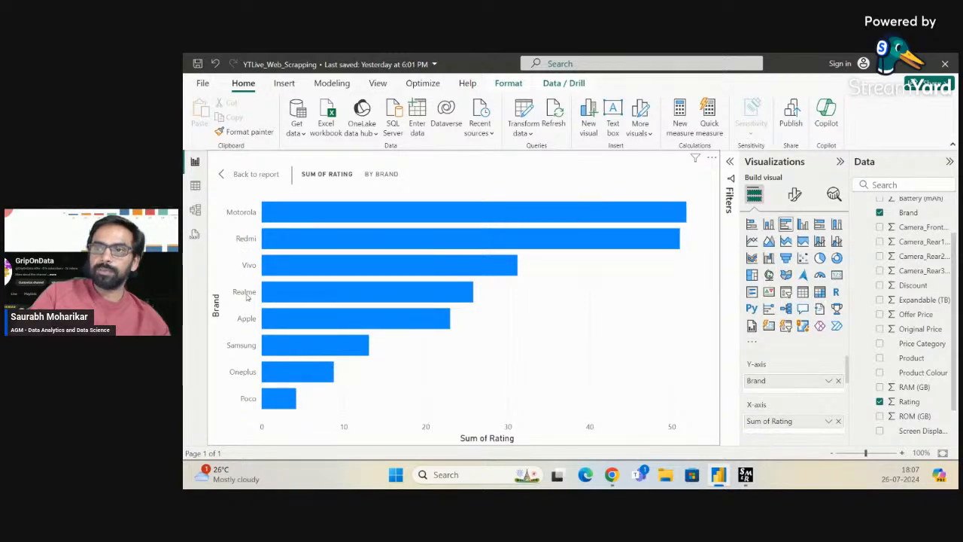
Inspect the summed ratings by brand, switch the X-axis Rating to Average, and compare the brands' average ratings
mouse_move(328, 221)
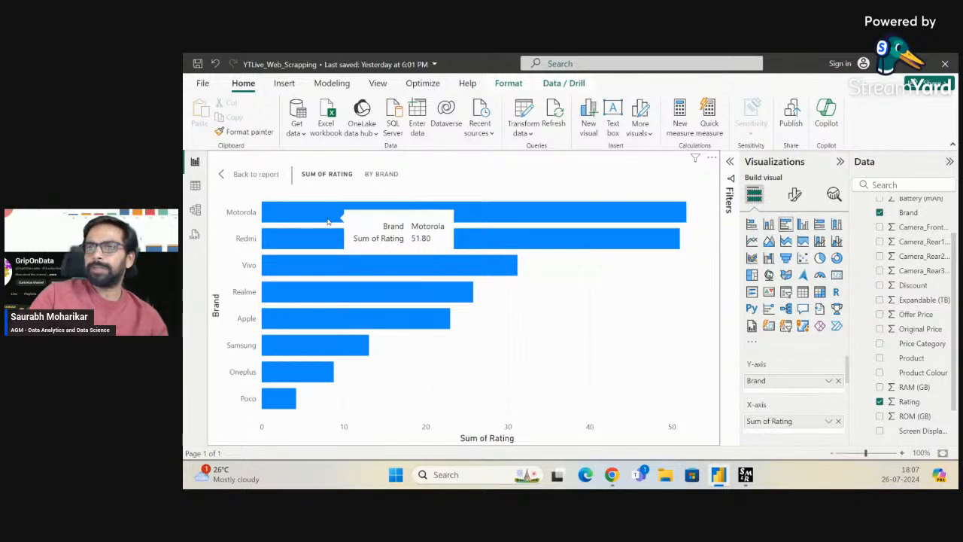
mouse_move(366, 319)
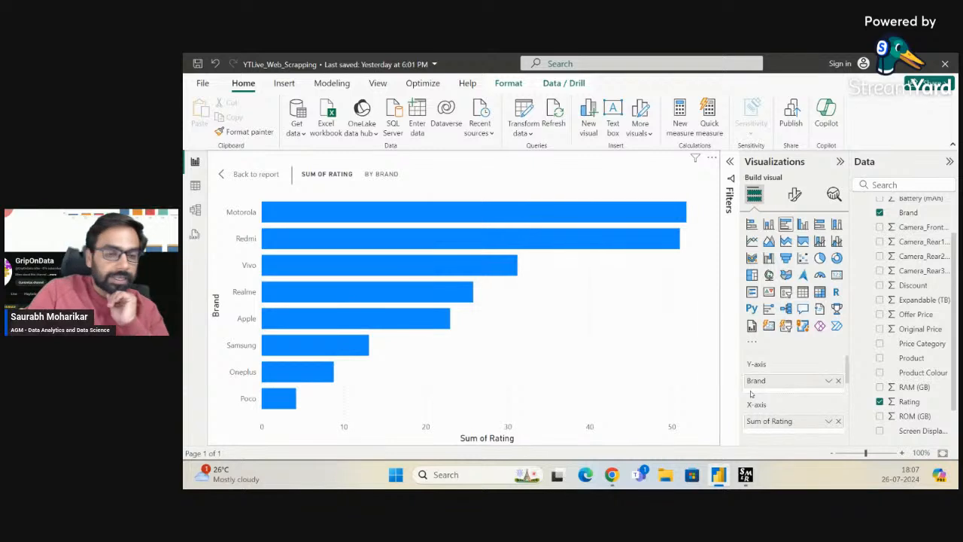
left_click(830, 422)
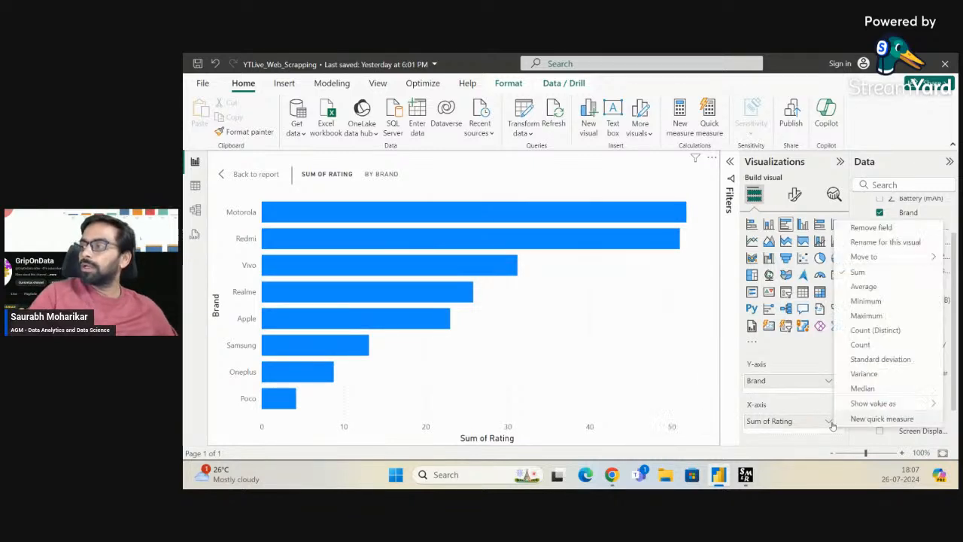
left_click(863, 286)
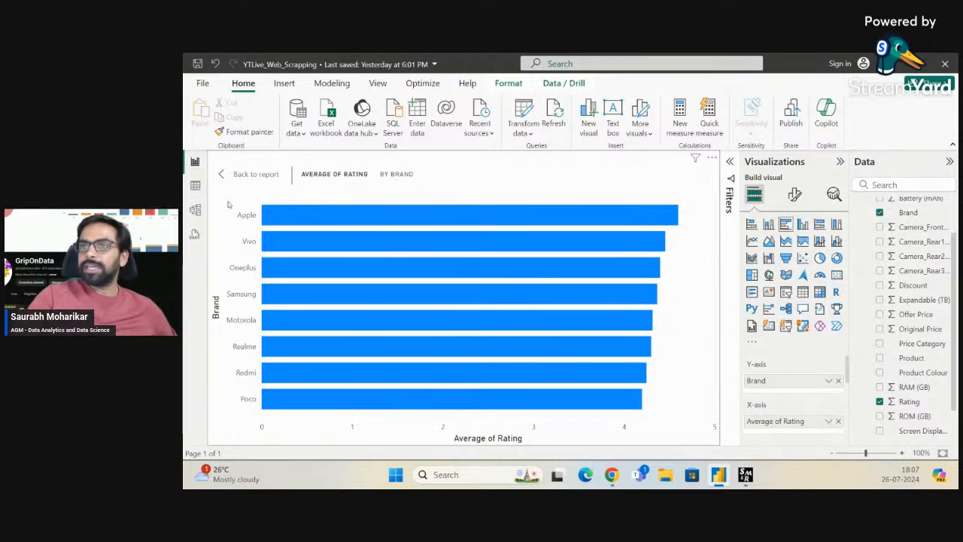
mouse_move(635, 211)
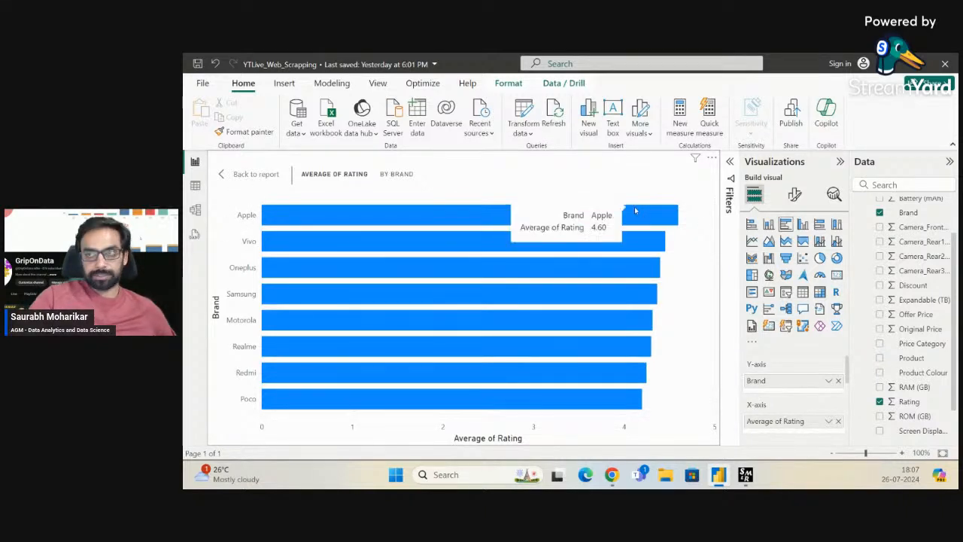
mouse_move(591, 244)
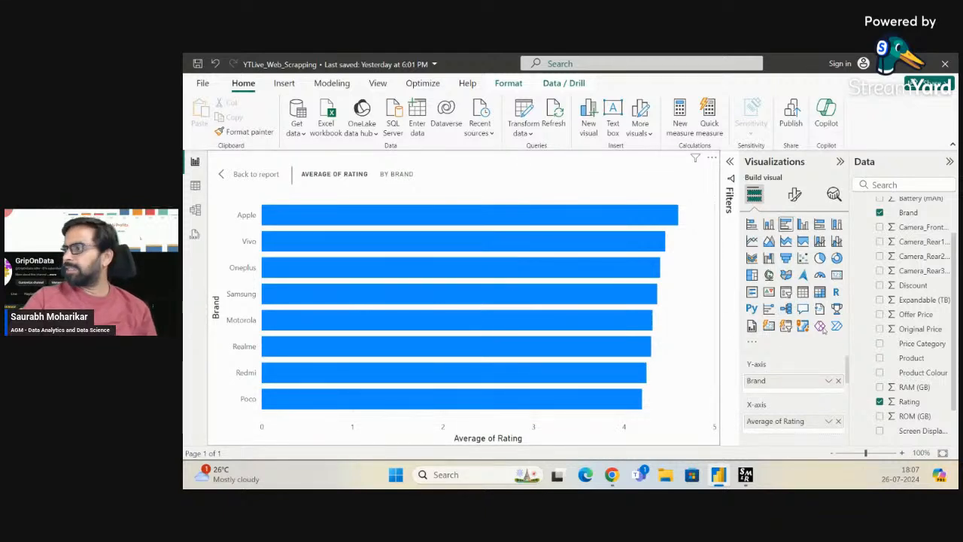
Replace Rating on the bar chart's X-axis with Discount aggregated as Average, and compare the brands' average discounts
left_click(838, 420)
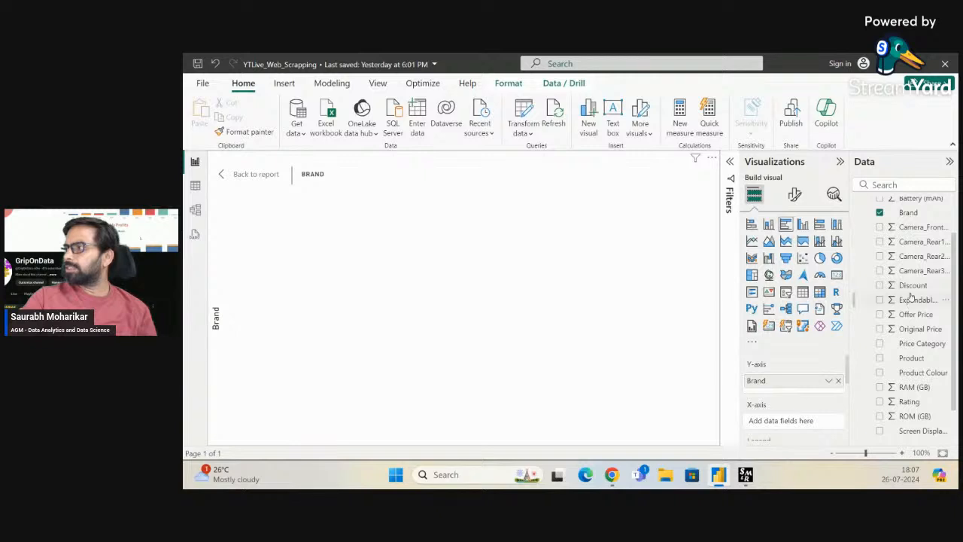
left_click_drag(913, 288, 800, 423)
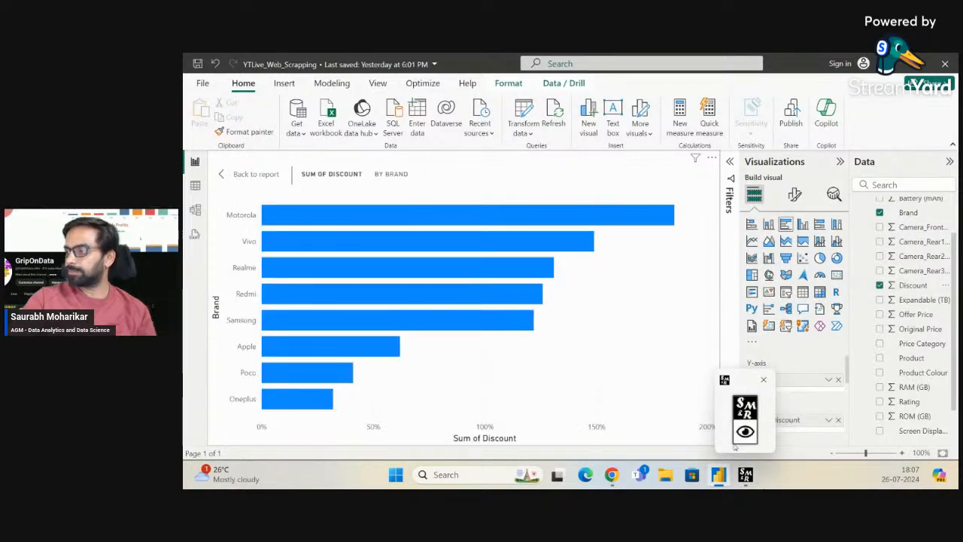
left_click(828, 420)
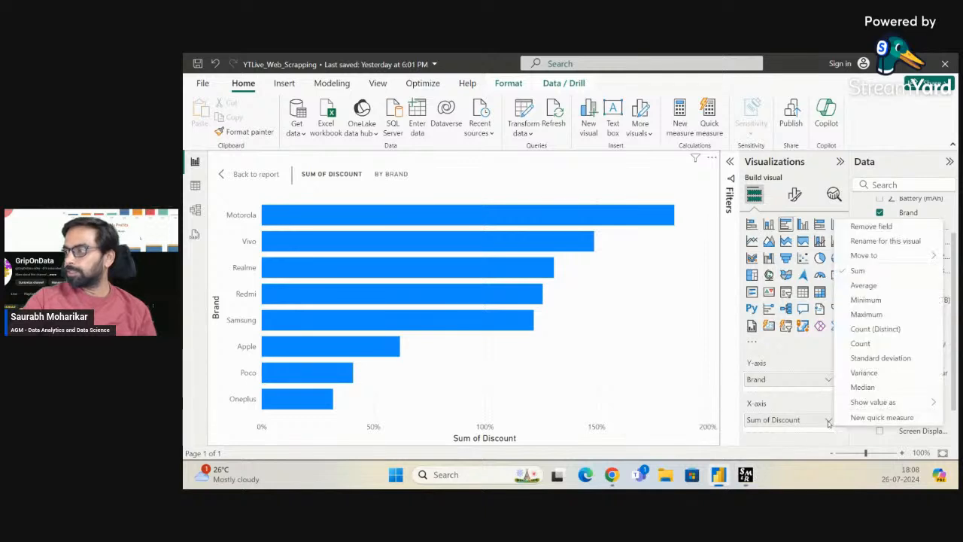
left_click(865, 285)
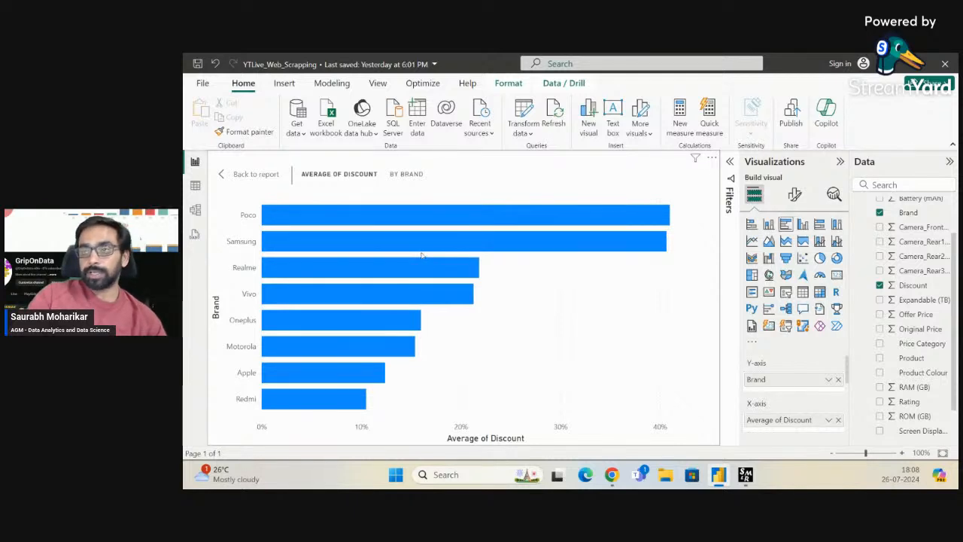
mouse_move(265, 276)
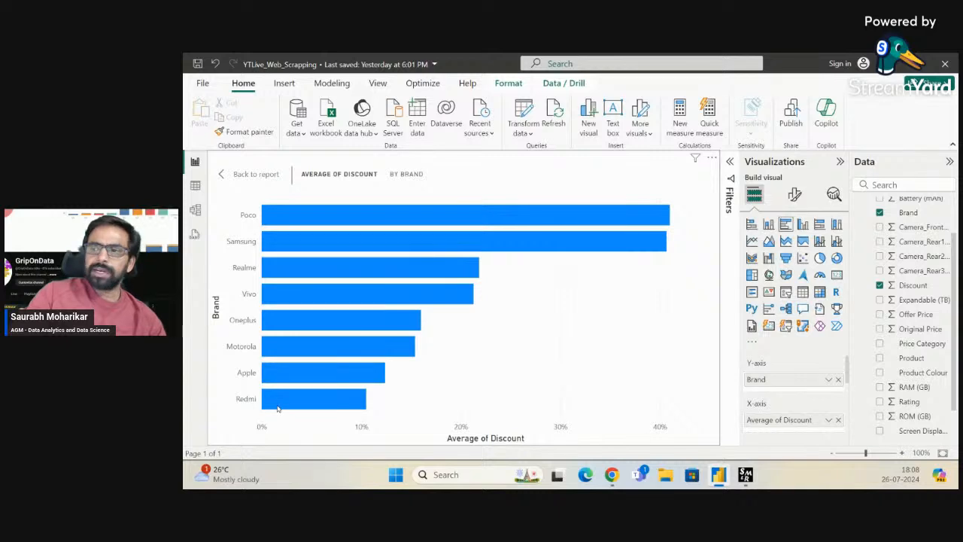
mouse_move(277, 408)
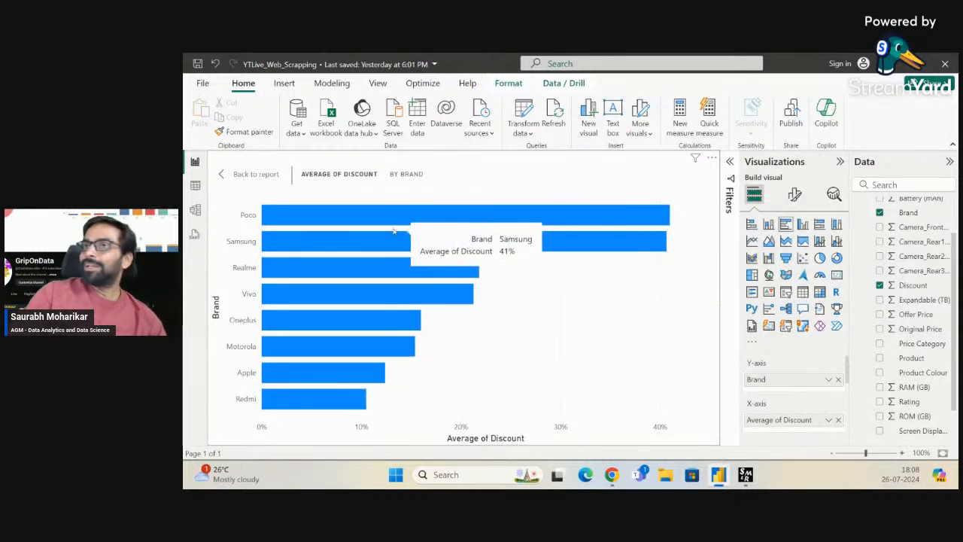
Leave the chart's focus mode, save the YTLive_Web_Scrapping report under its existing name, and close it
left_click(256, 175)
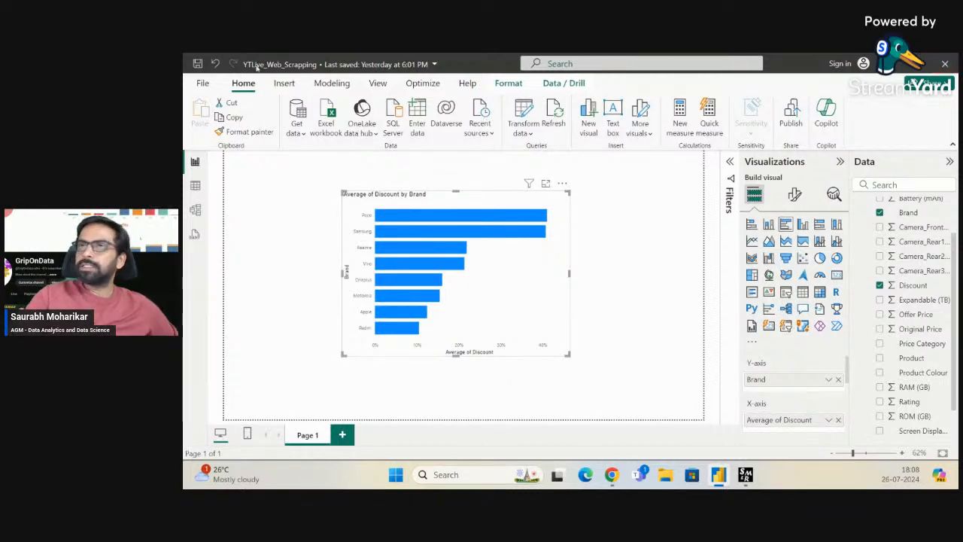
left_click(203, 83)
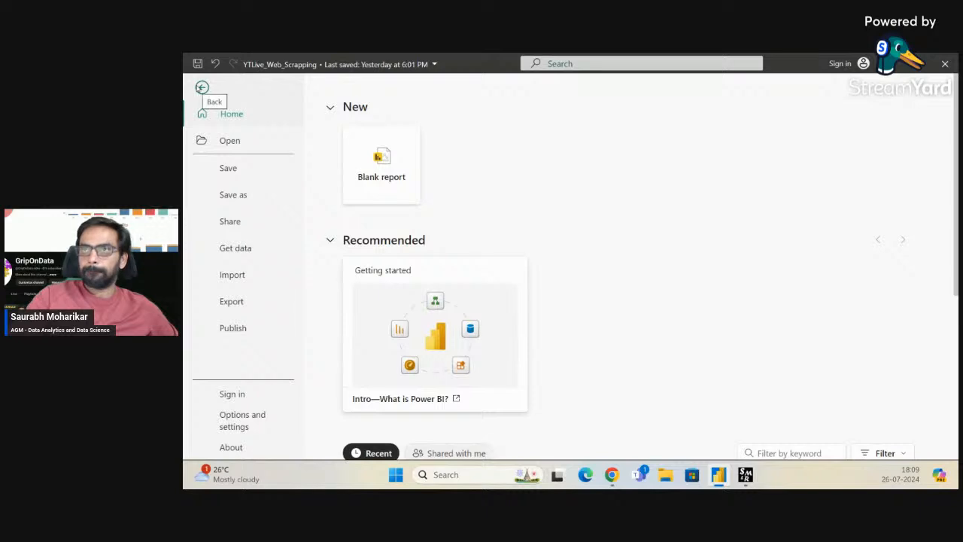
left_click(231, 169)
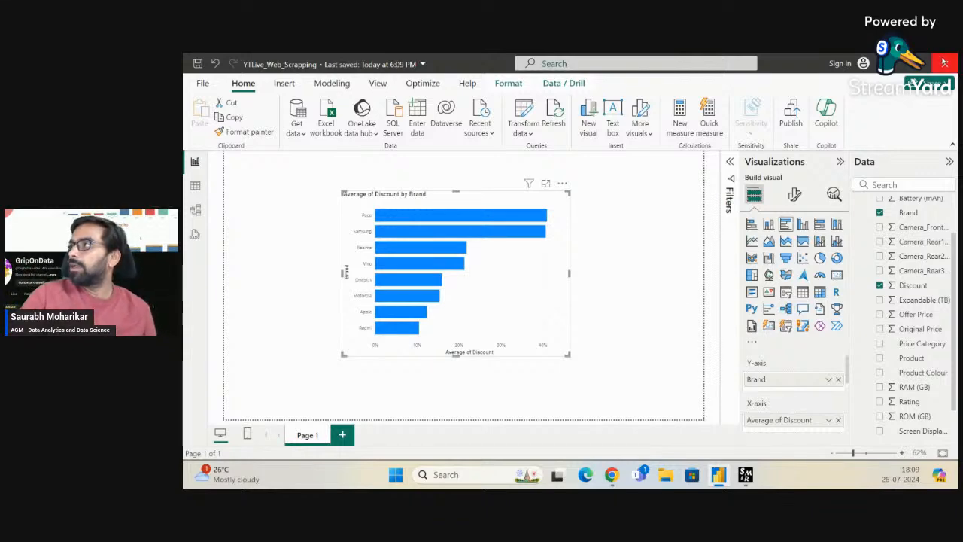
key("alt+F4")
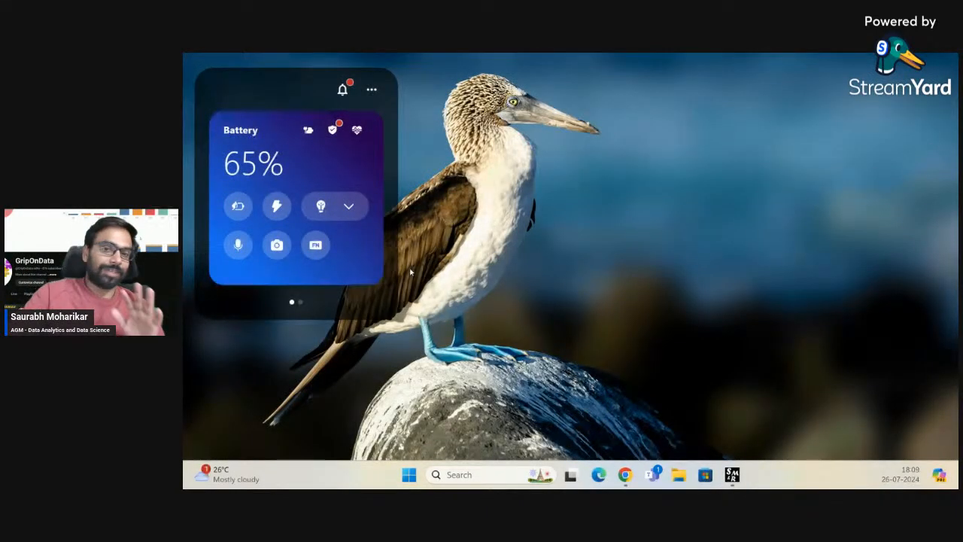